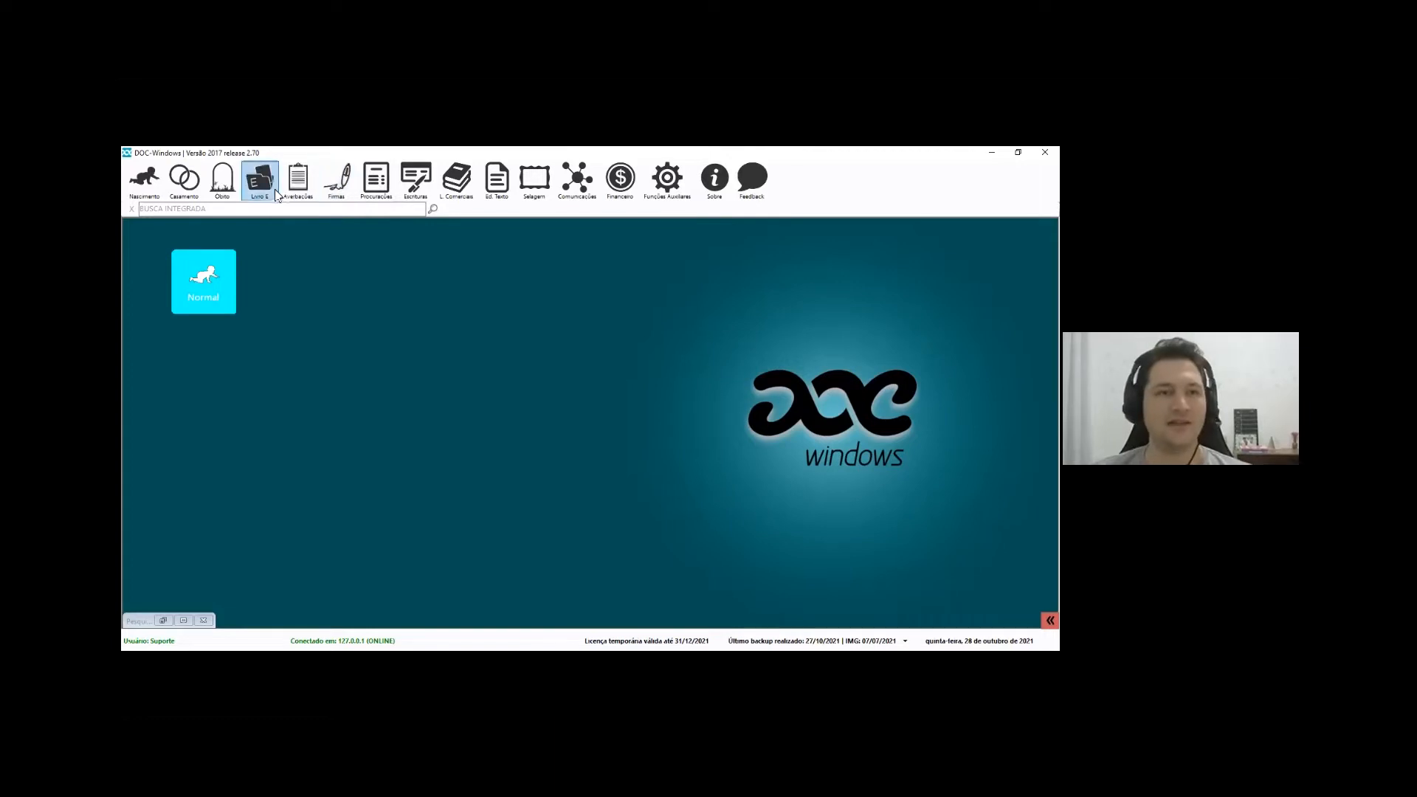
Open Averbações > Configurações > Minutas to list templates like ANOTAÇÃO DE CASAMENTO
click(299, 186)
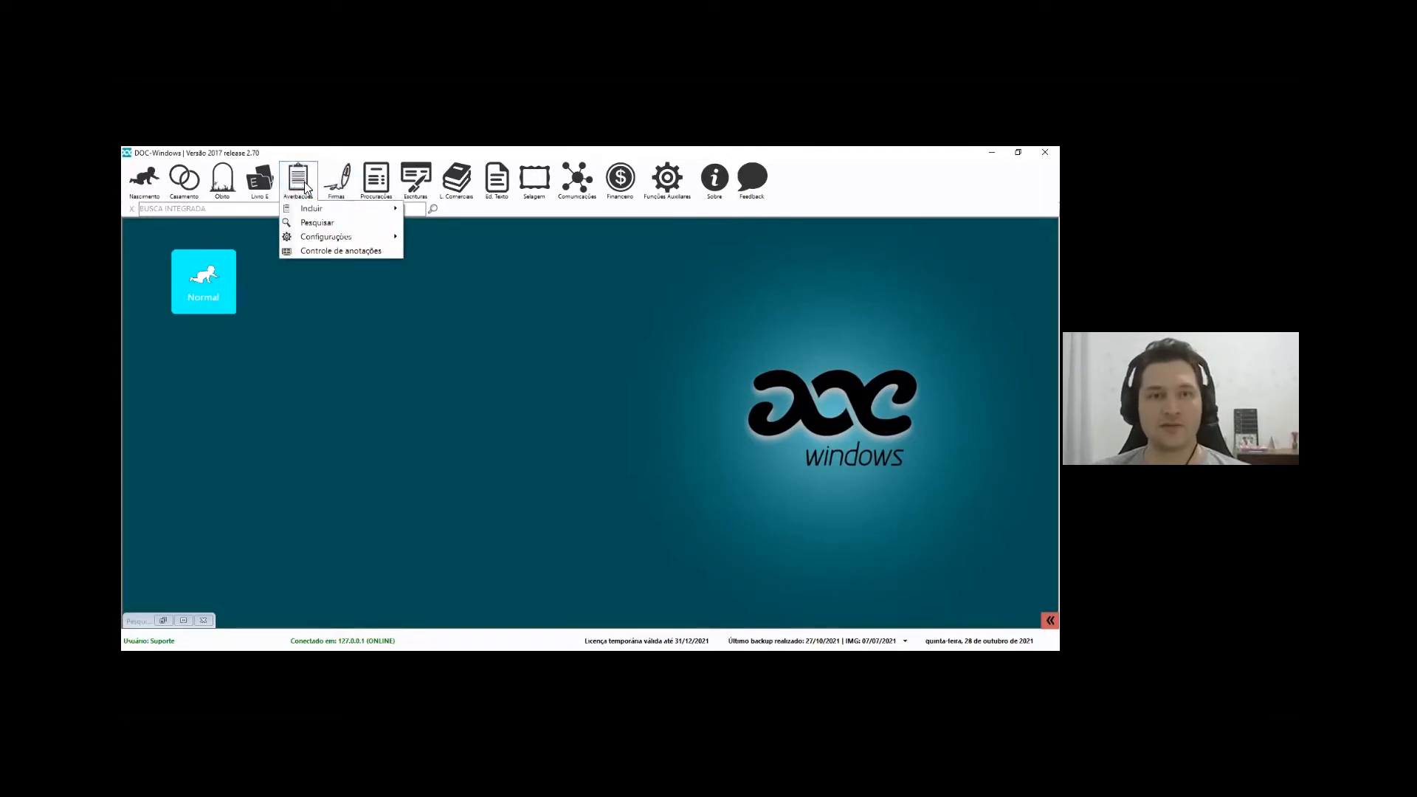
mouse_move(326, 241)
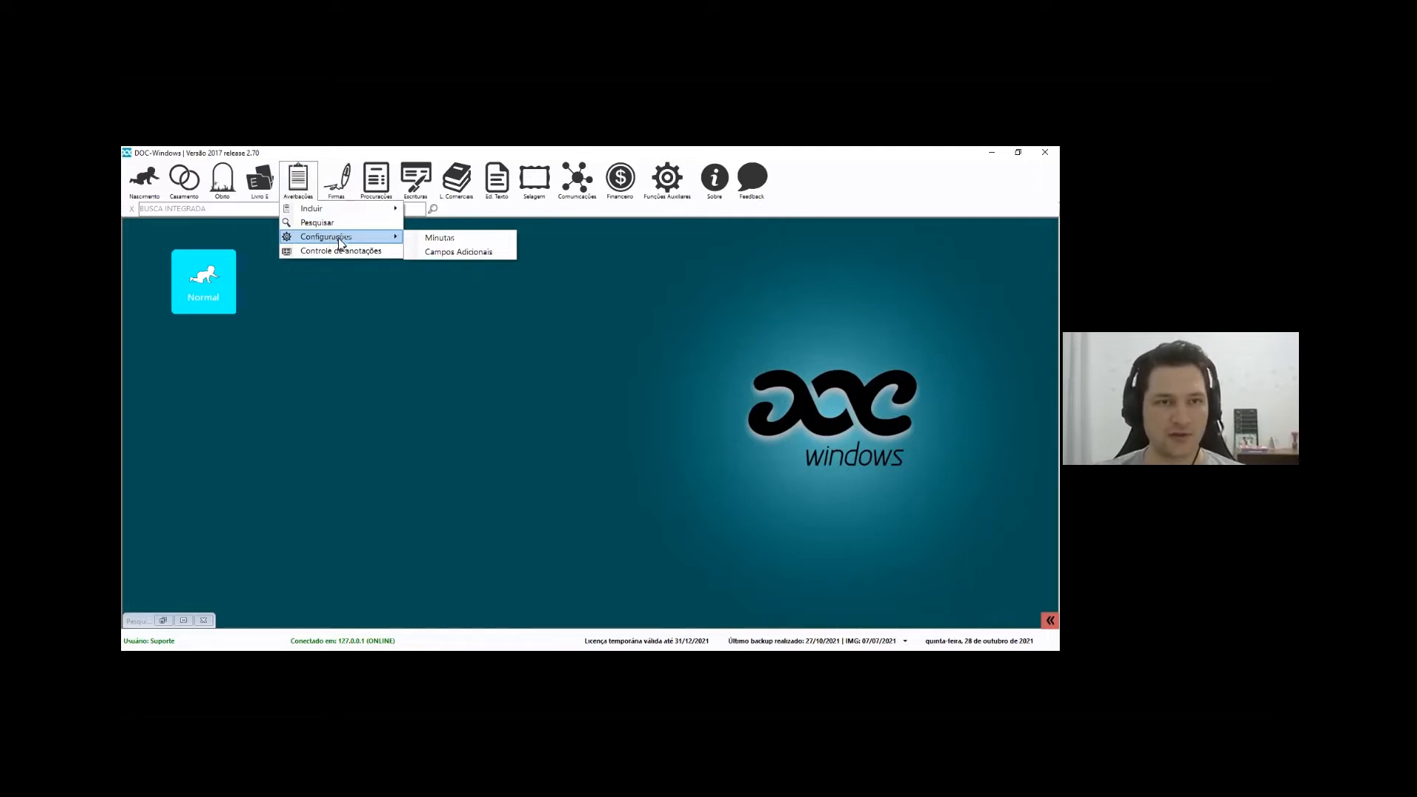
click(456, 240)
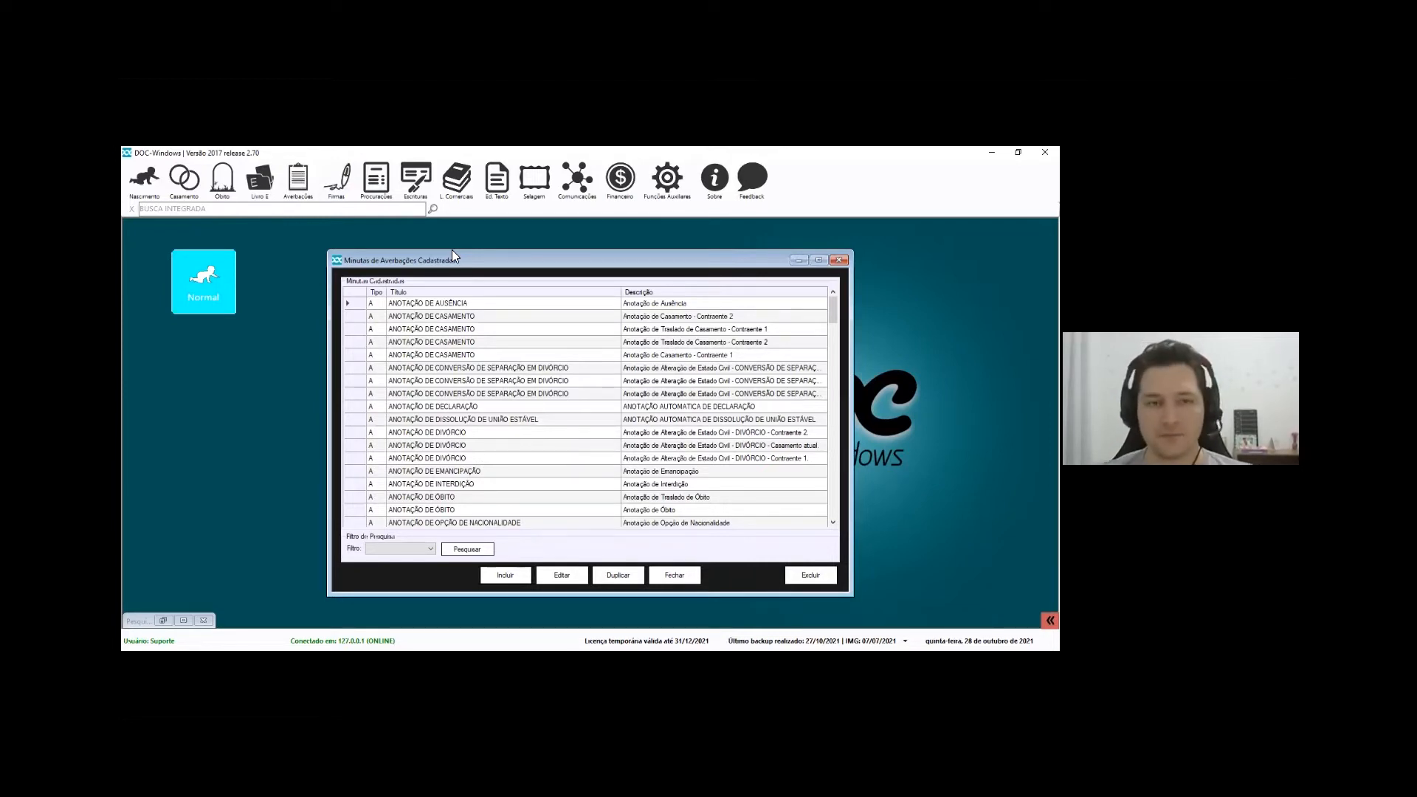
Scroll the template list and open AVERBAÇÃO/RETIFICAÇÃO ADMINISTRATIVO DE NASCIMENTO for editing
click(446, 342)
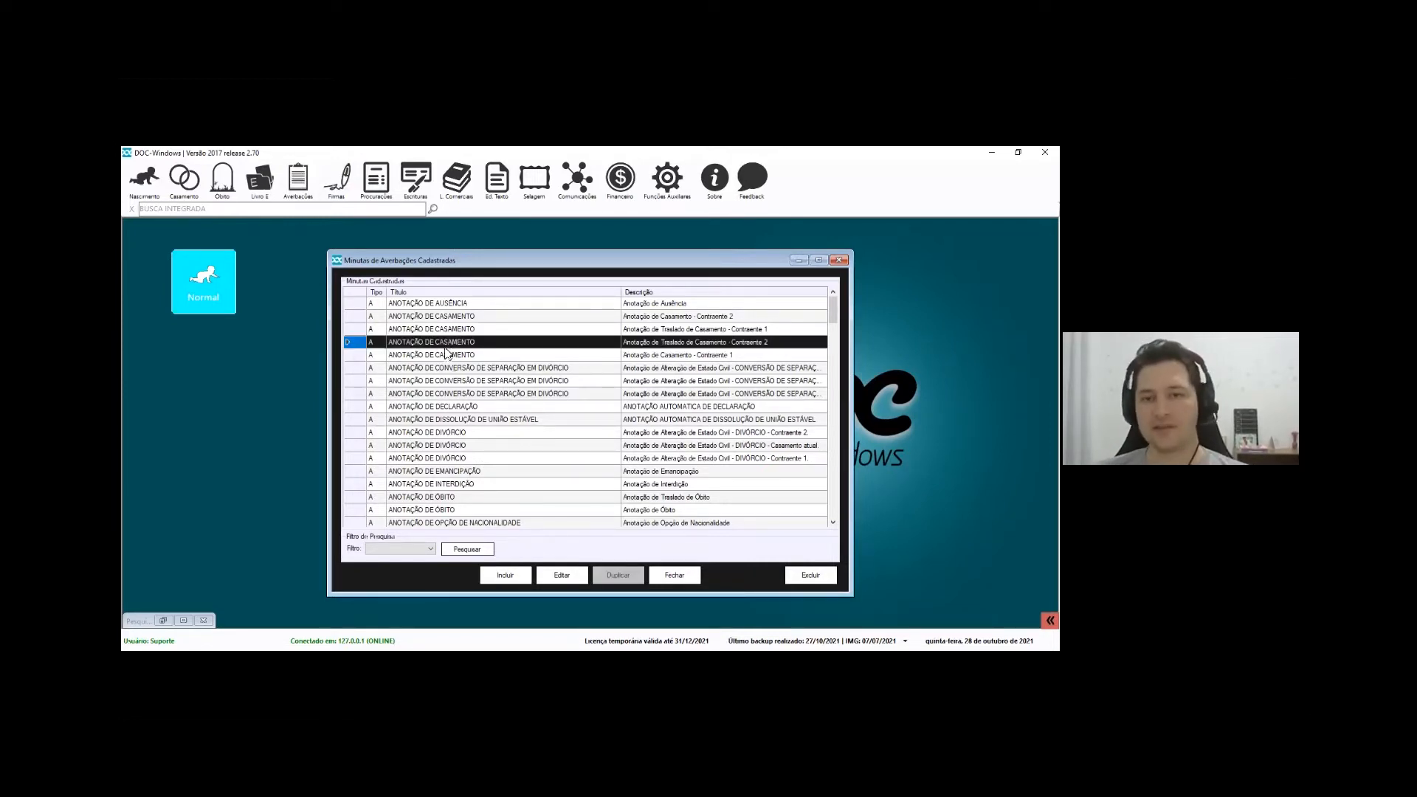
click(466, 471)
scroll(454, 480, down, 5)
scroll(450, 449, down, 10)
scroll(406, 496, down, 3)
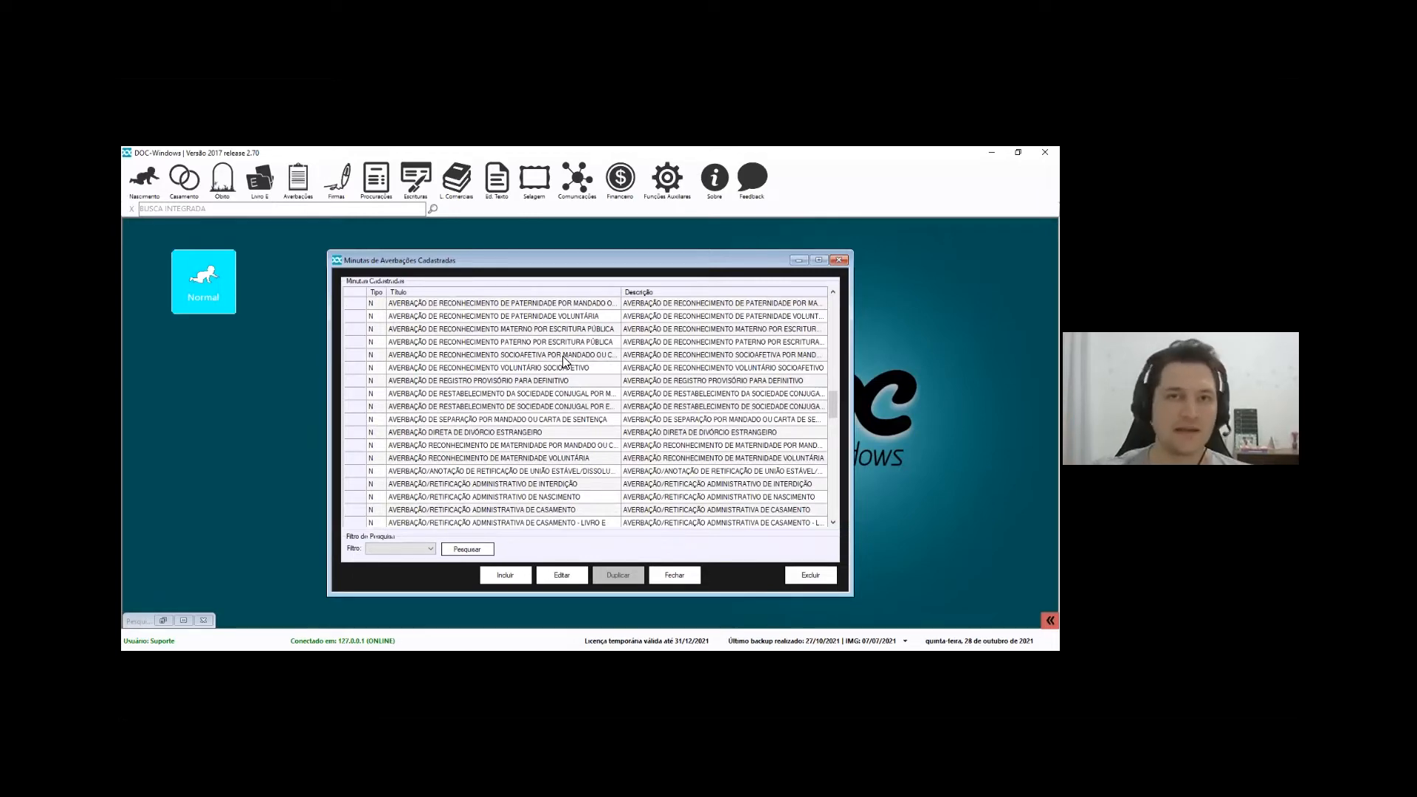
scroll(564, 362, down, 2)
click(535, 445)
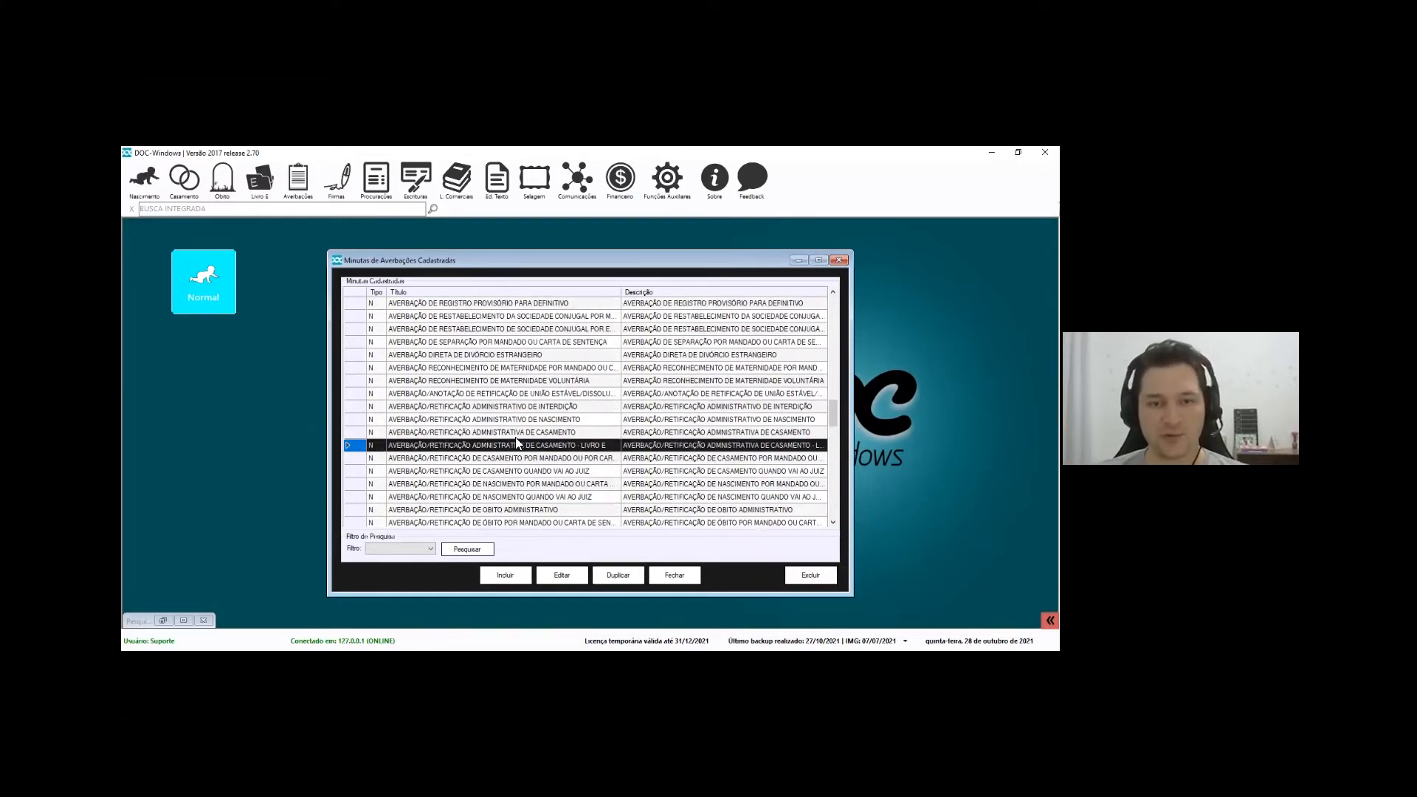
click(525, 419)
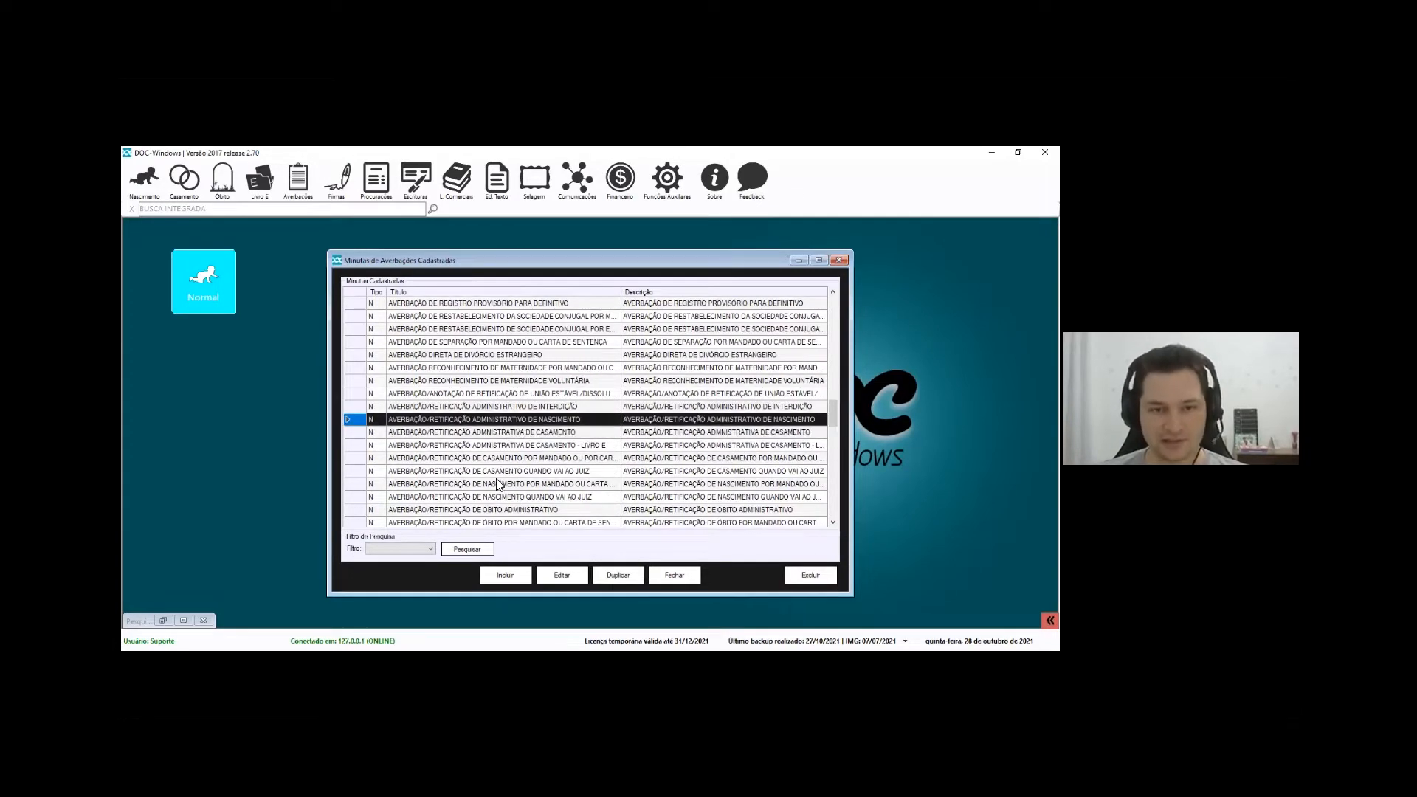
click(561, 576)
Maximize the NASCIMENTO template editor and review its Título, Descrição and Texto da Averbação
drag(705, 217, 979, 222)
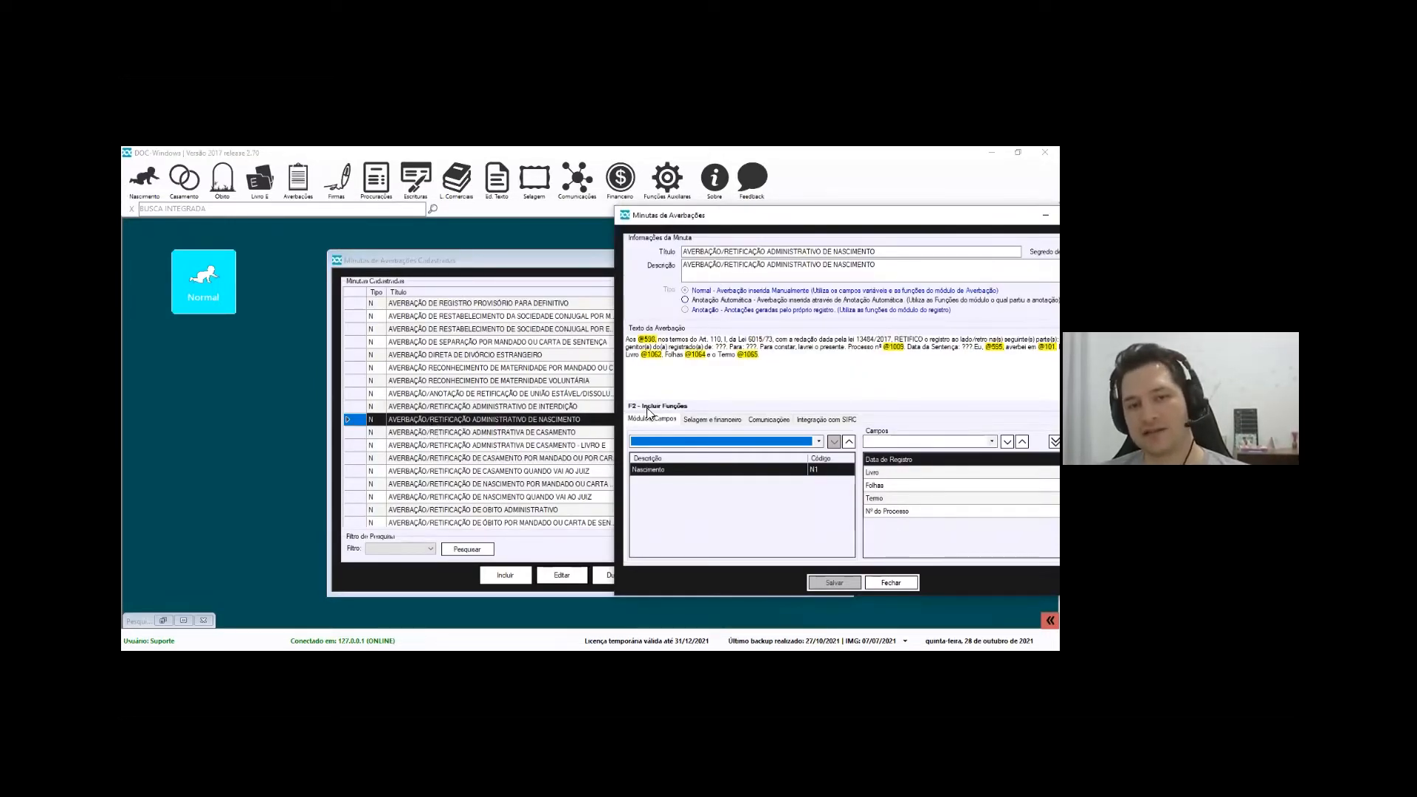
drag(734, 224, 430, 215)
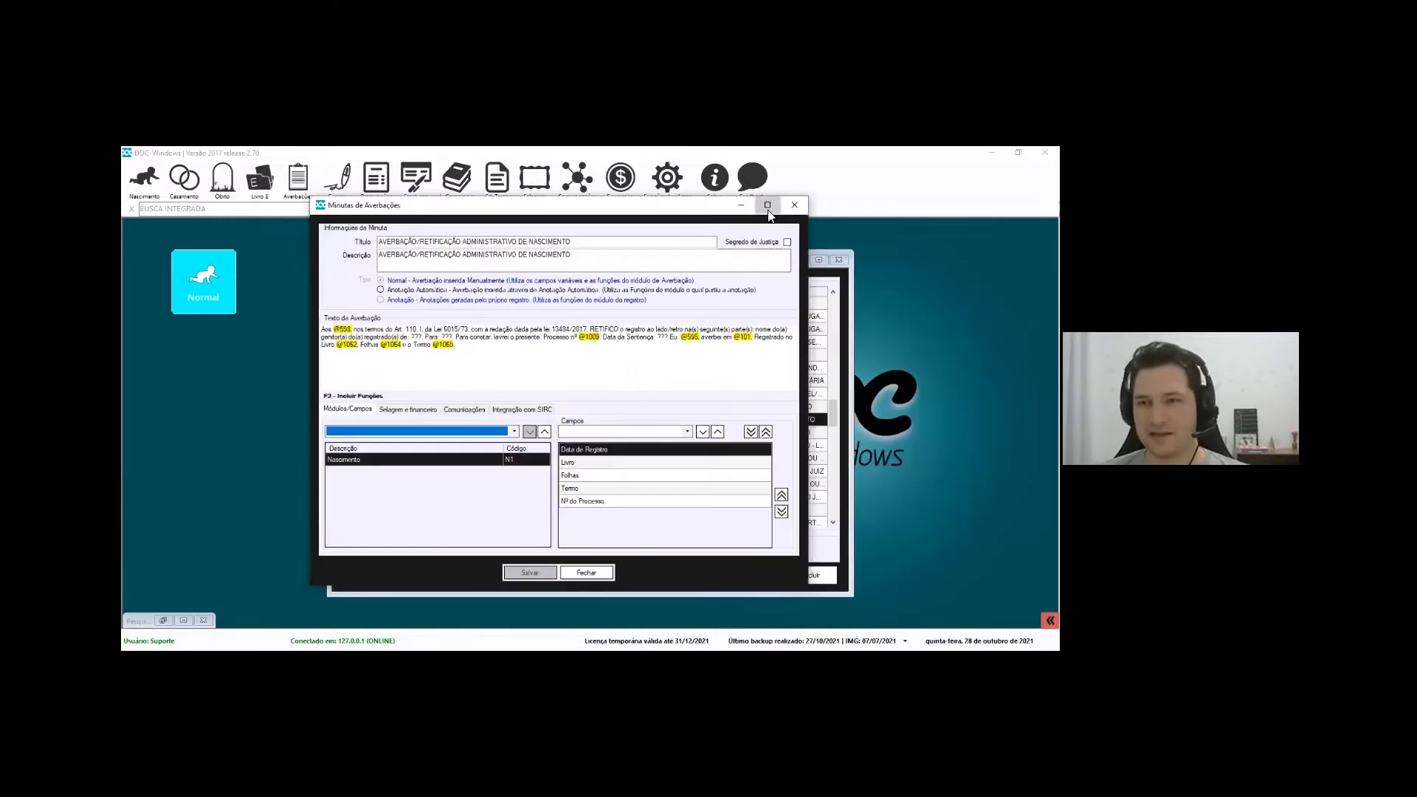
click(768, 206)
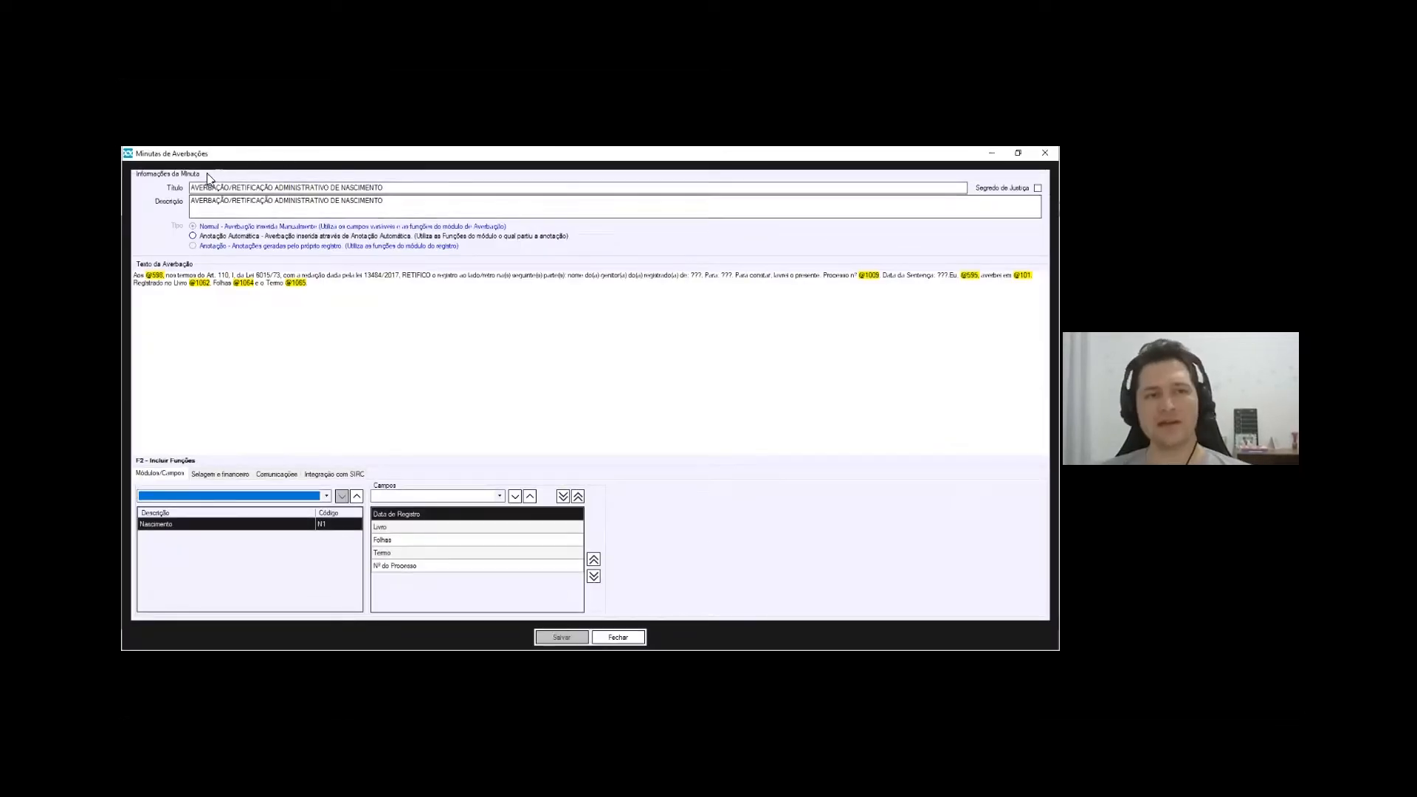
click(394, 192)
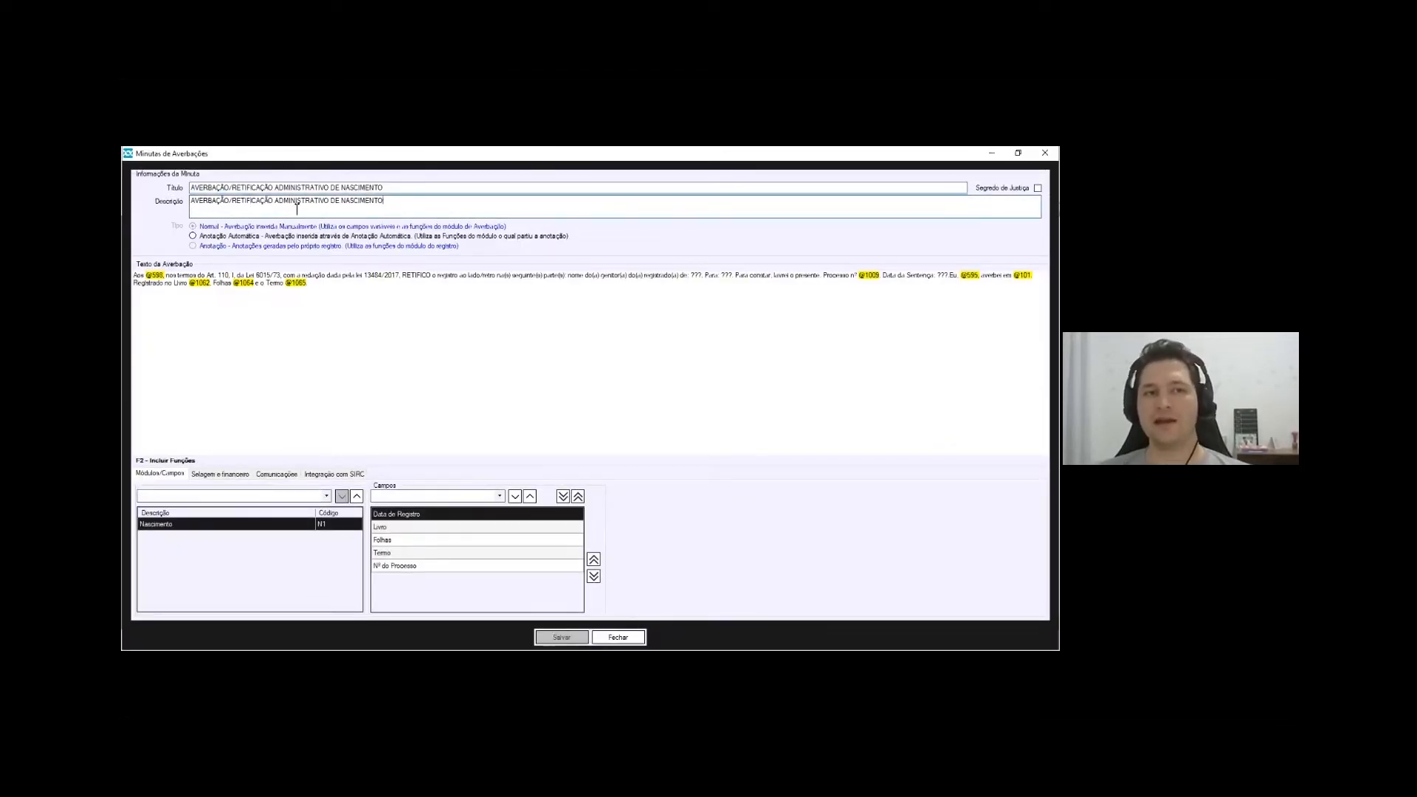
key(Tab)
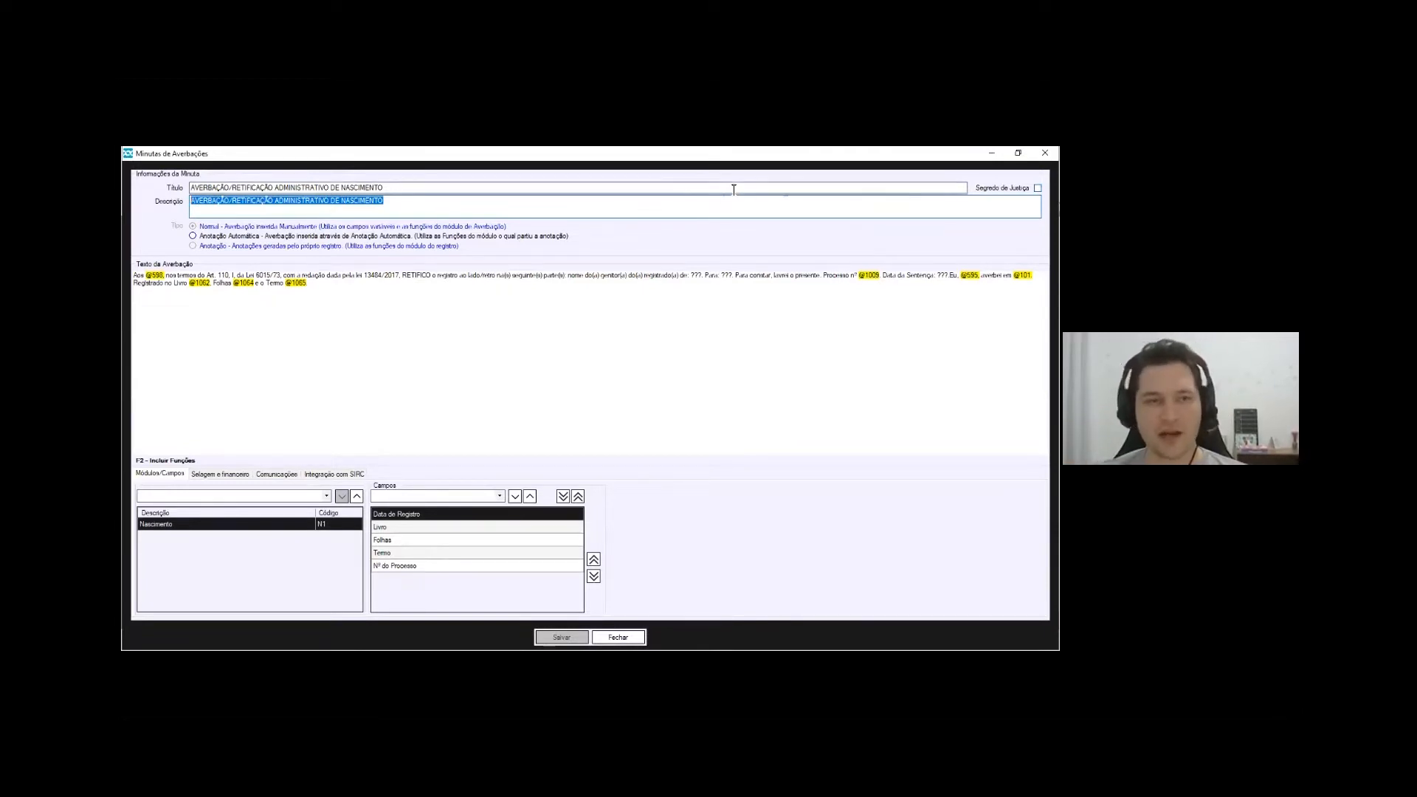
click(207, 210)
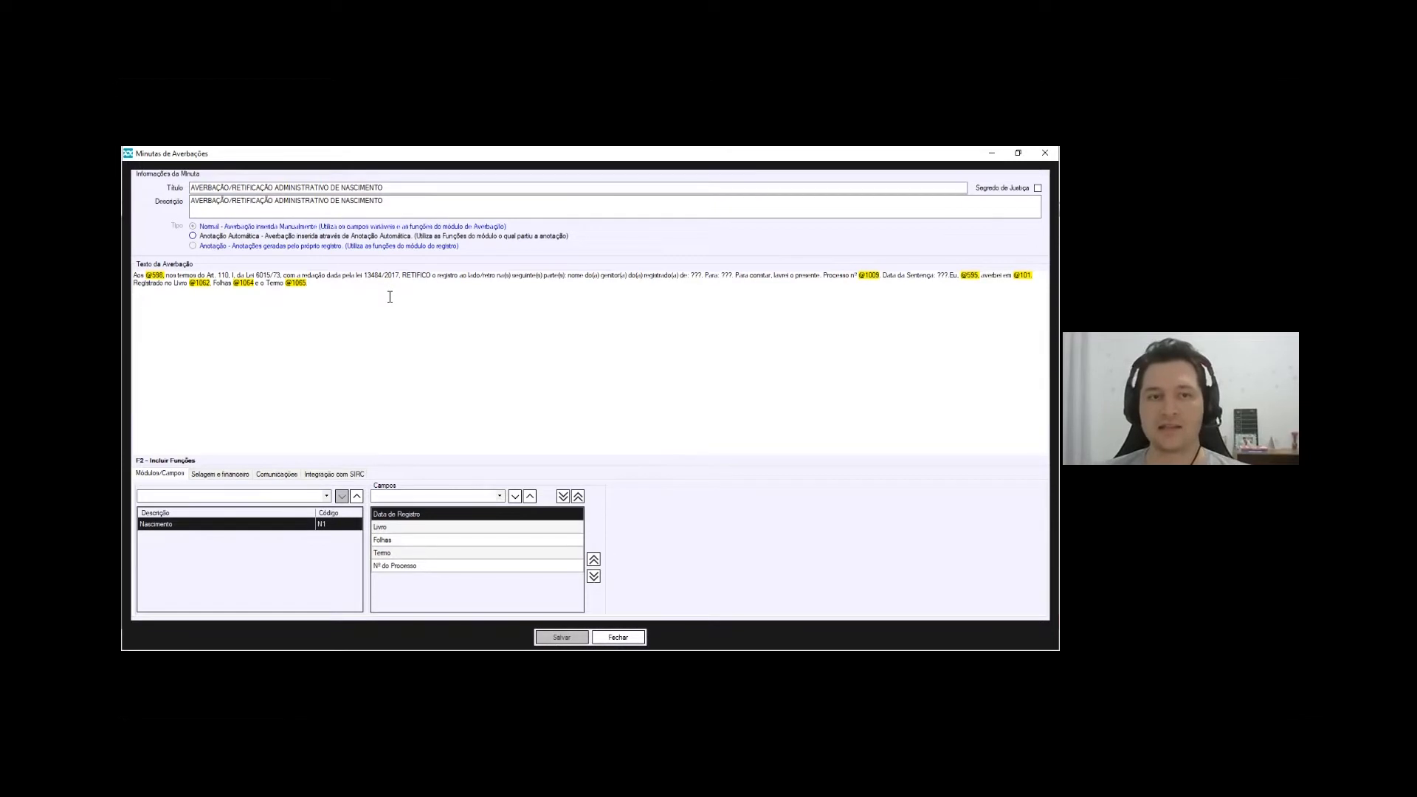
drag(390, 297, 134, 275)
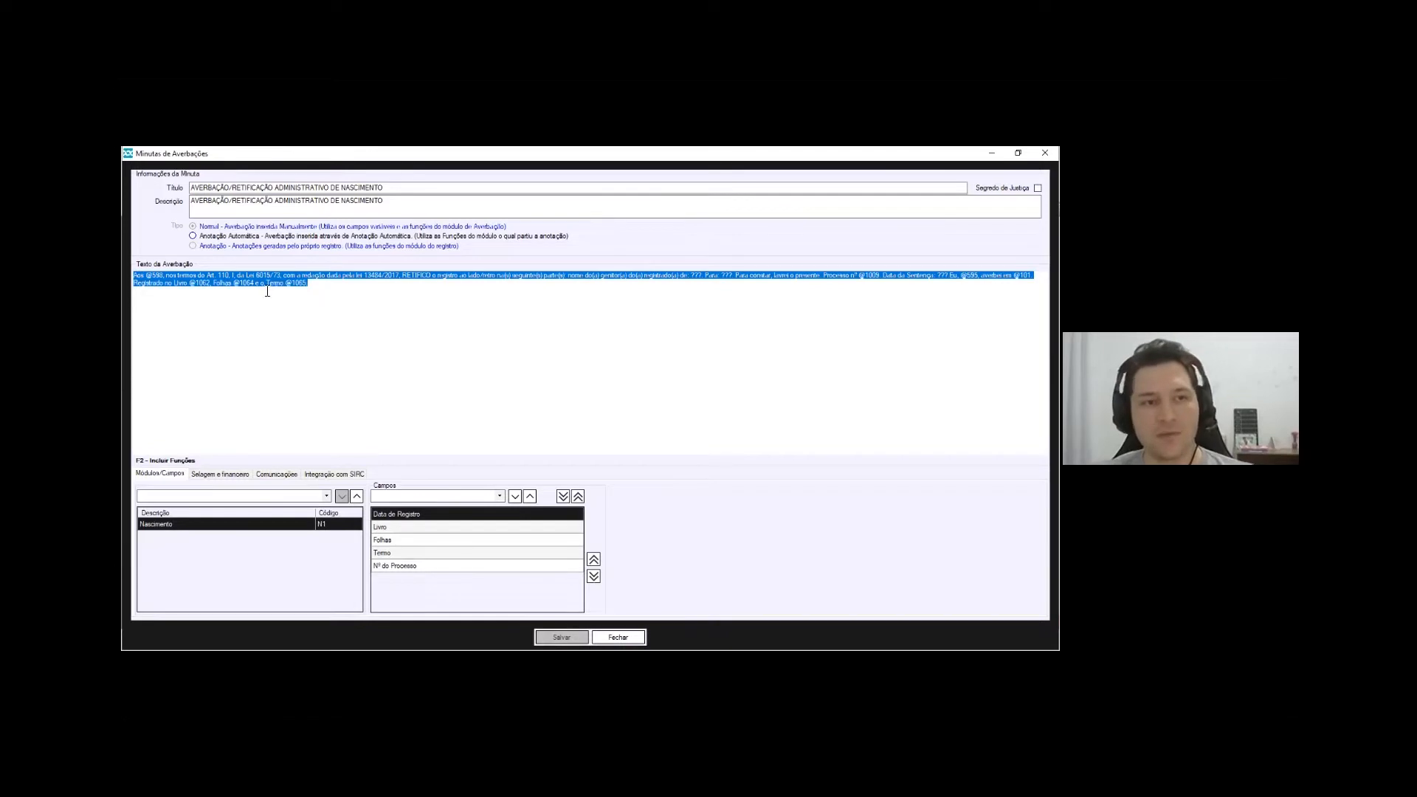
Open Insere Campo / Função (F2) at the end of the averbação text
click(383, 300)
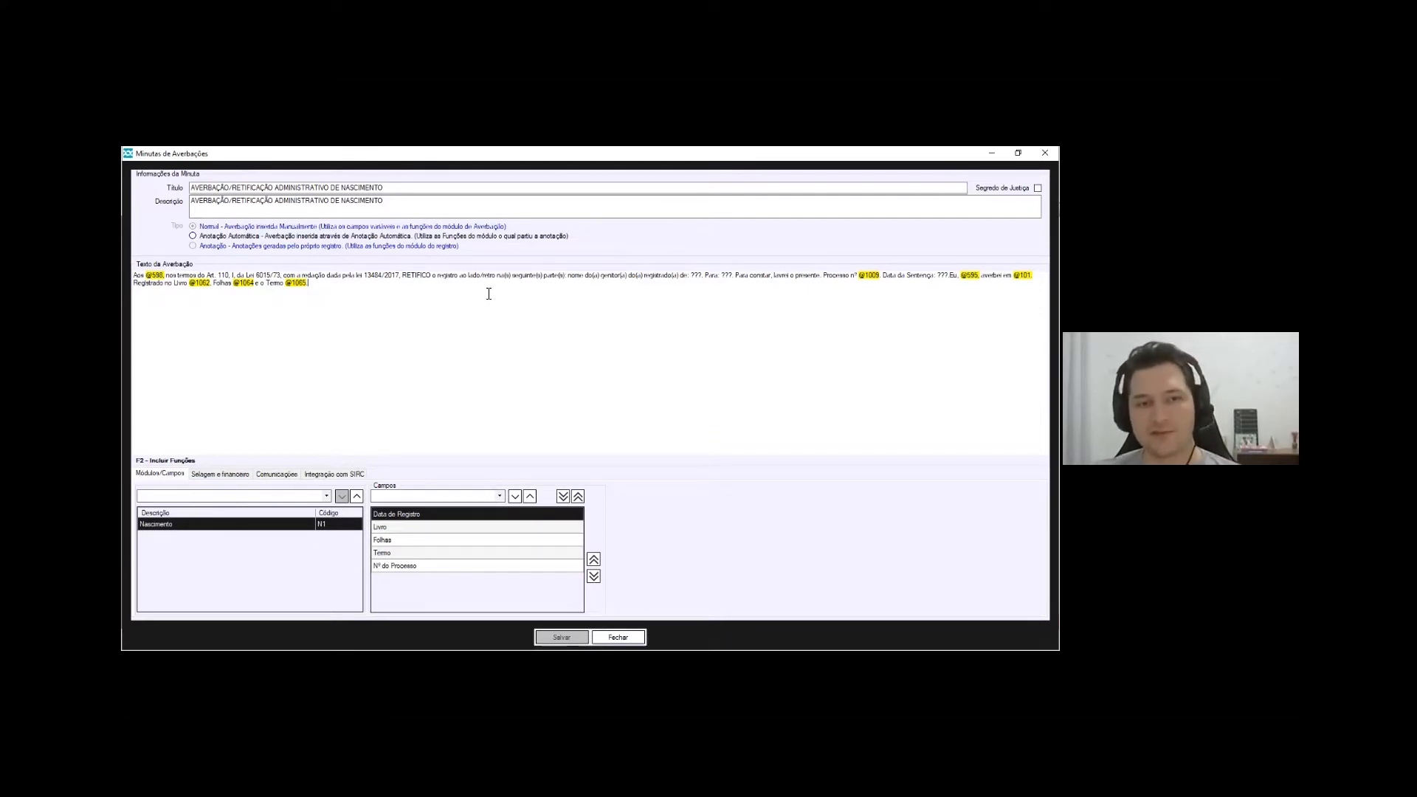
key(F2)
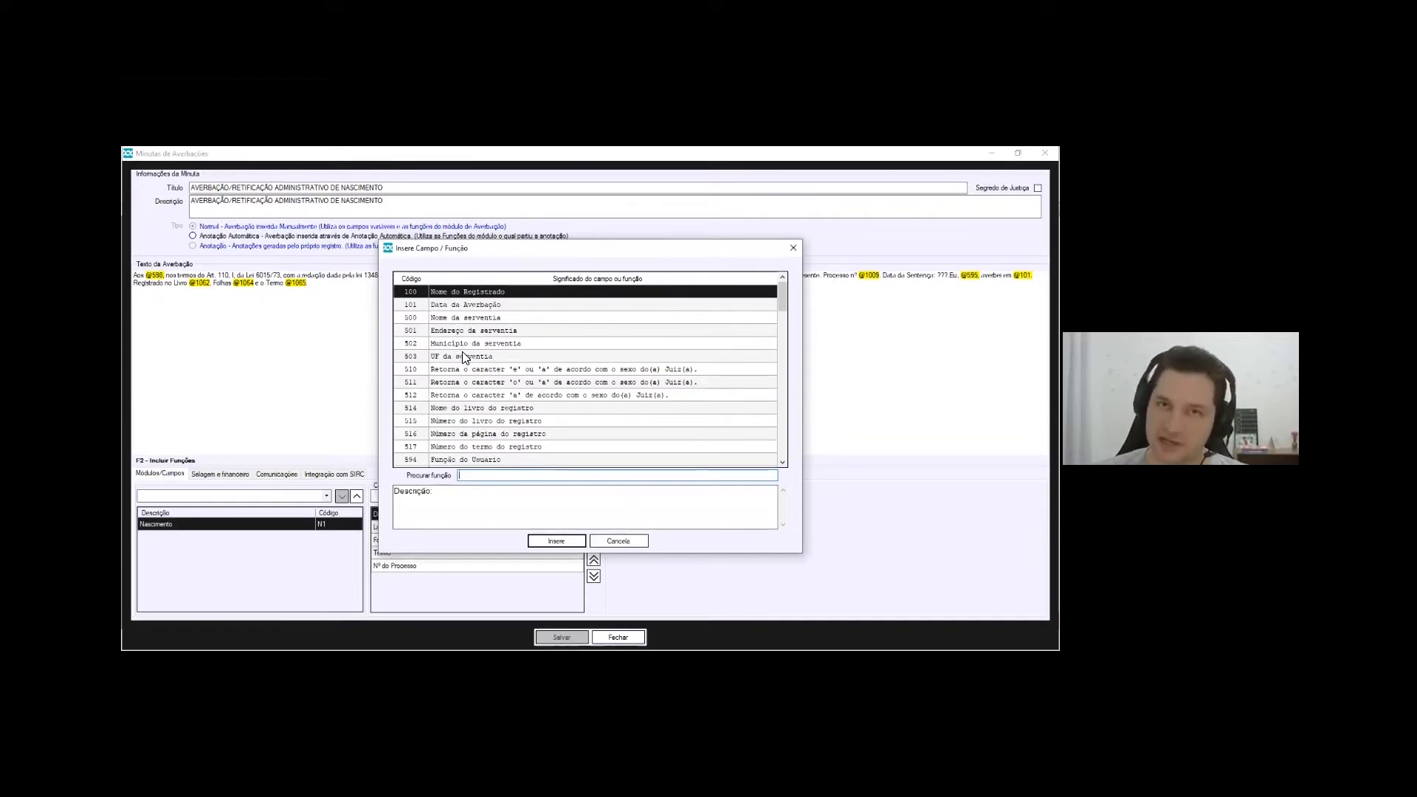
Read the descriptions of function 512 and field 100 Nome do Registrado
click(599, 396)
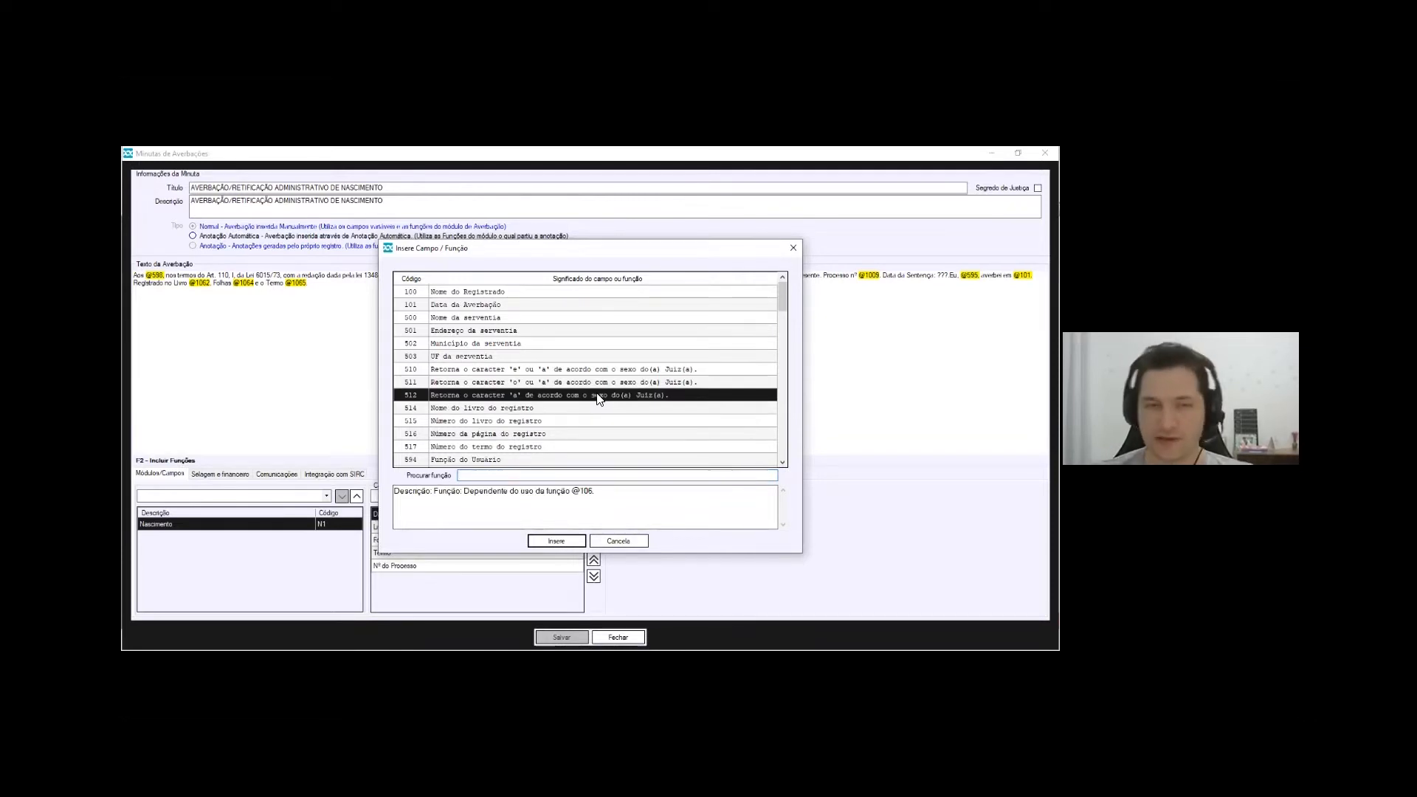
click(533, 358)
click(423, 297)
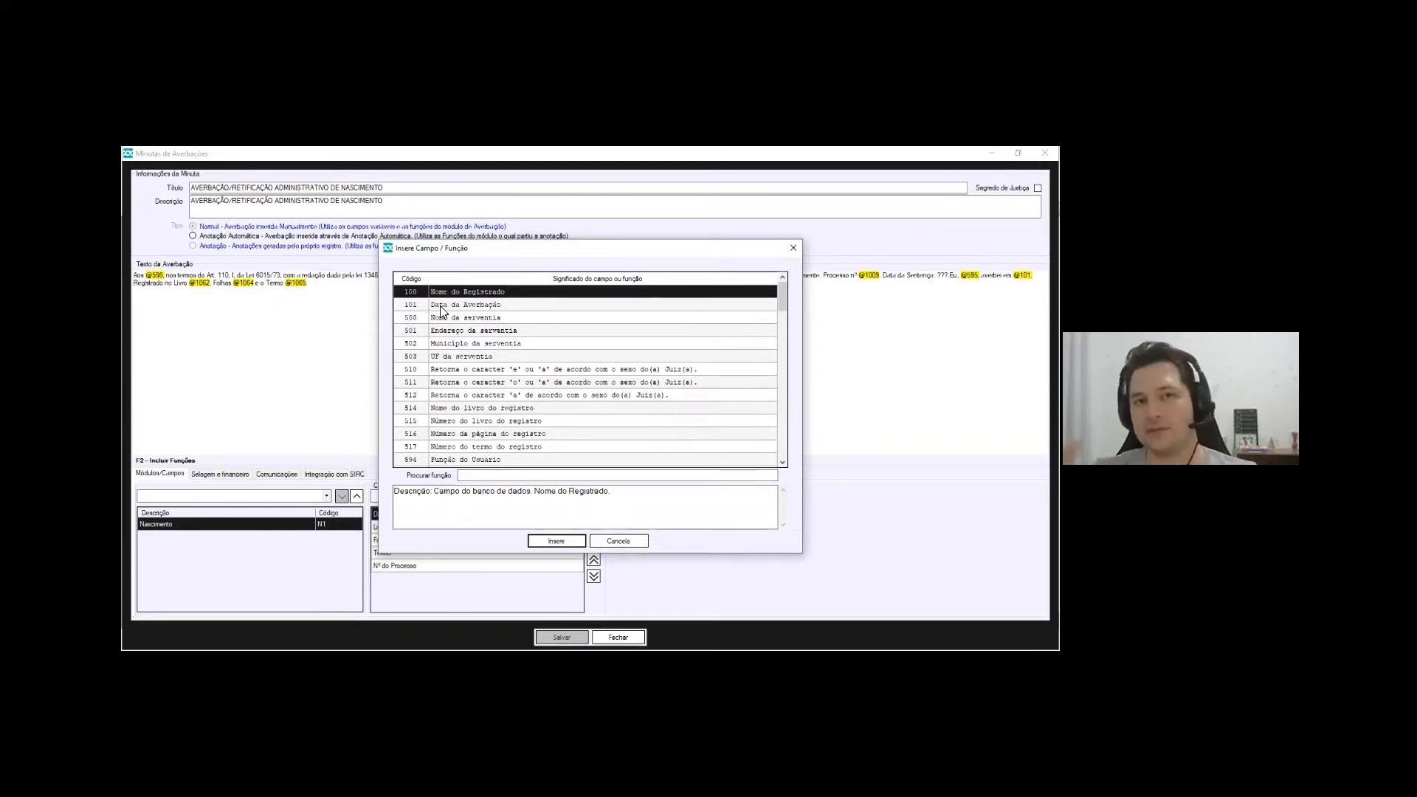
drag(786, 297, 783, 317)
click(527, 419)
click(530, 409)
scroll(531, 394, up, 3)
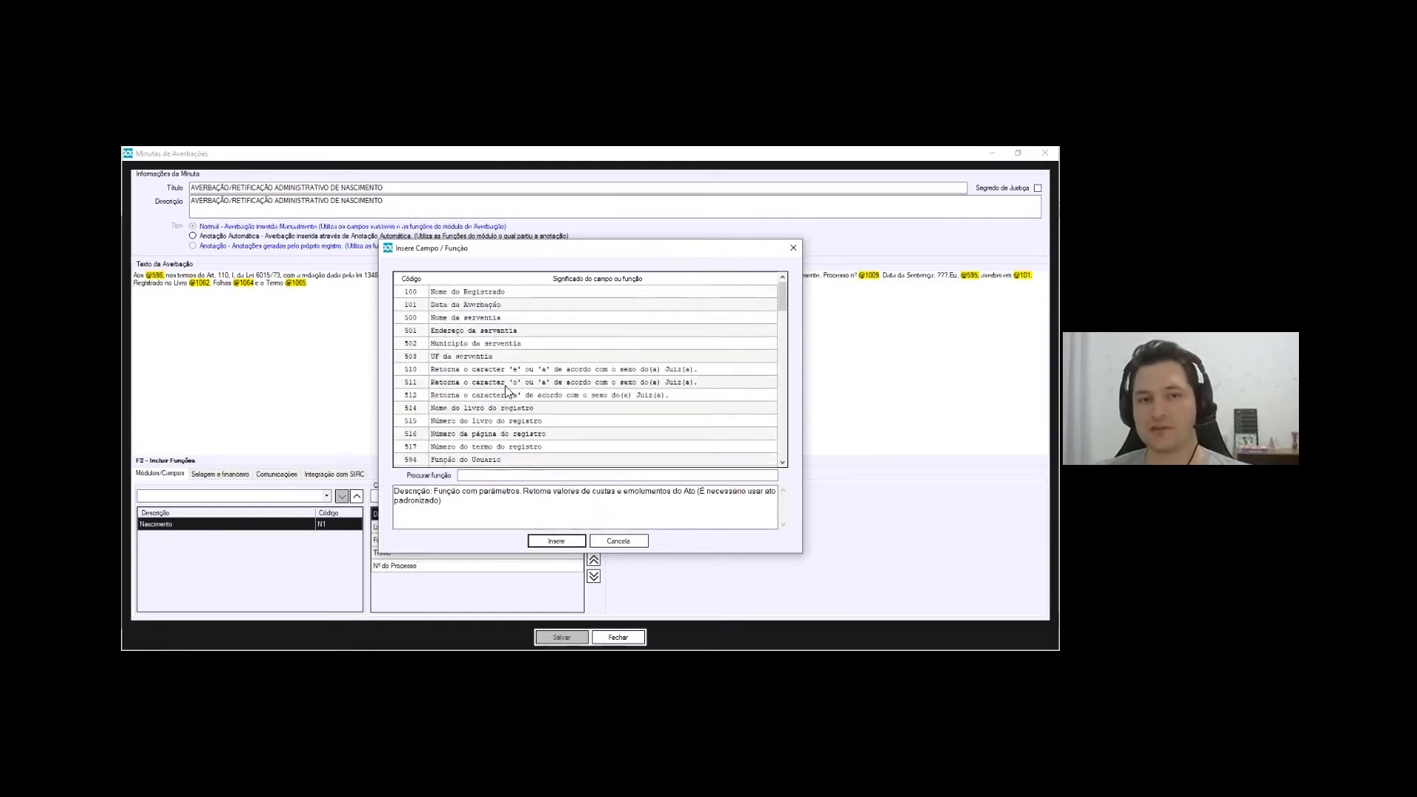
scroll(501, 384, down, 4)
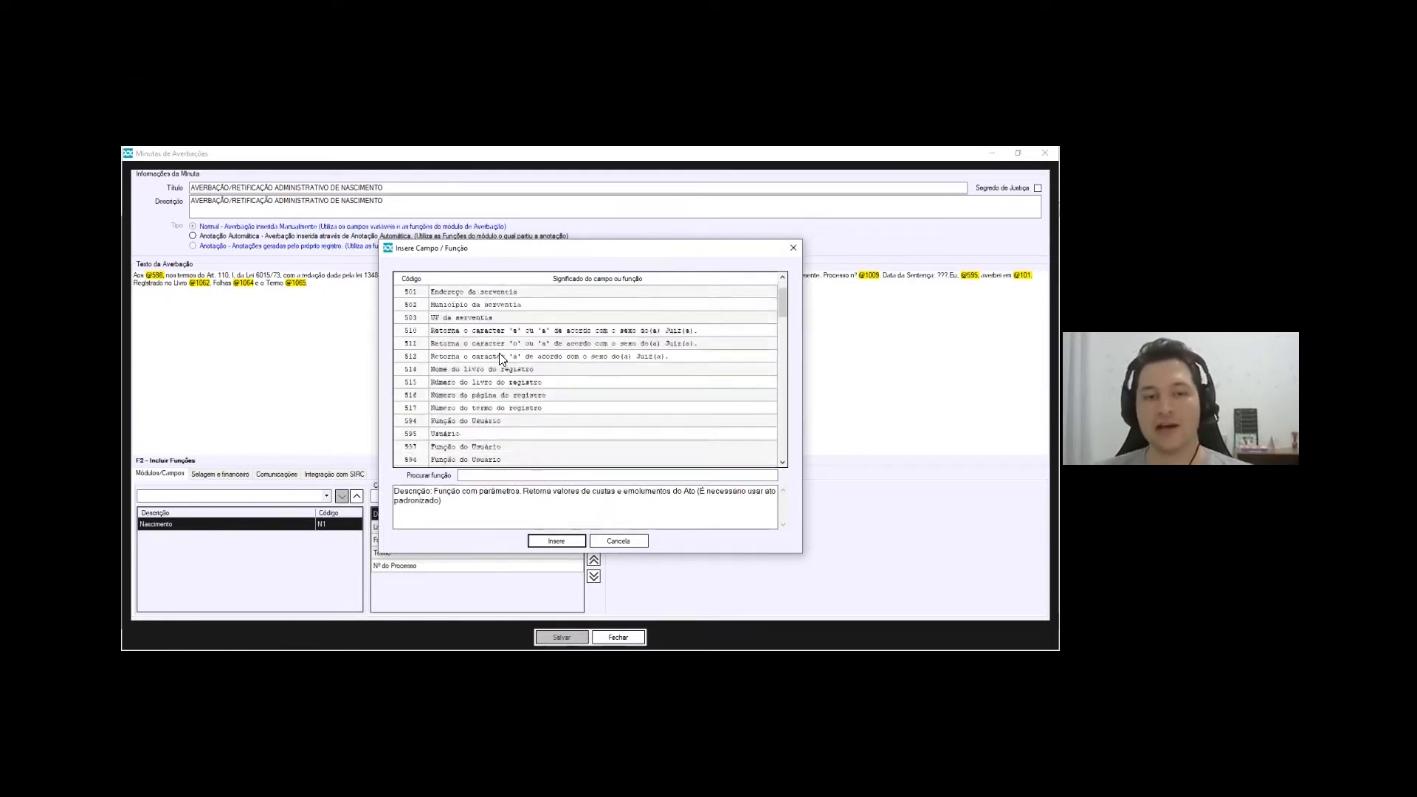
Check fields 1000 Avô Paterno and 1002 Data Sentença, then cancel without inserting
click(426, 382)
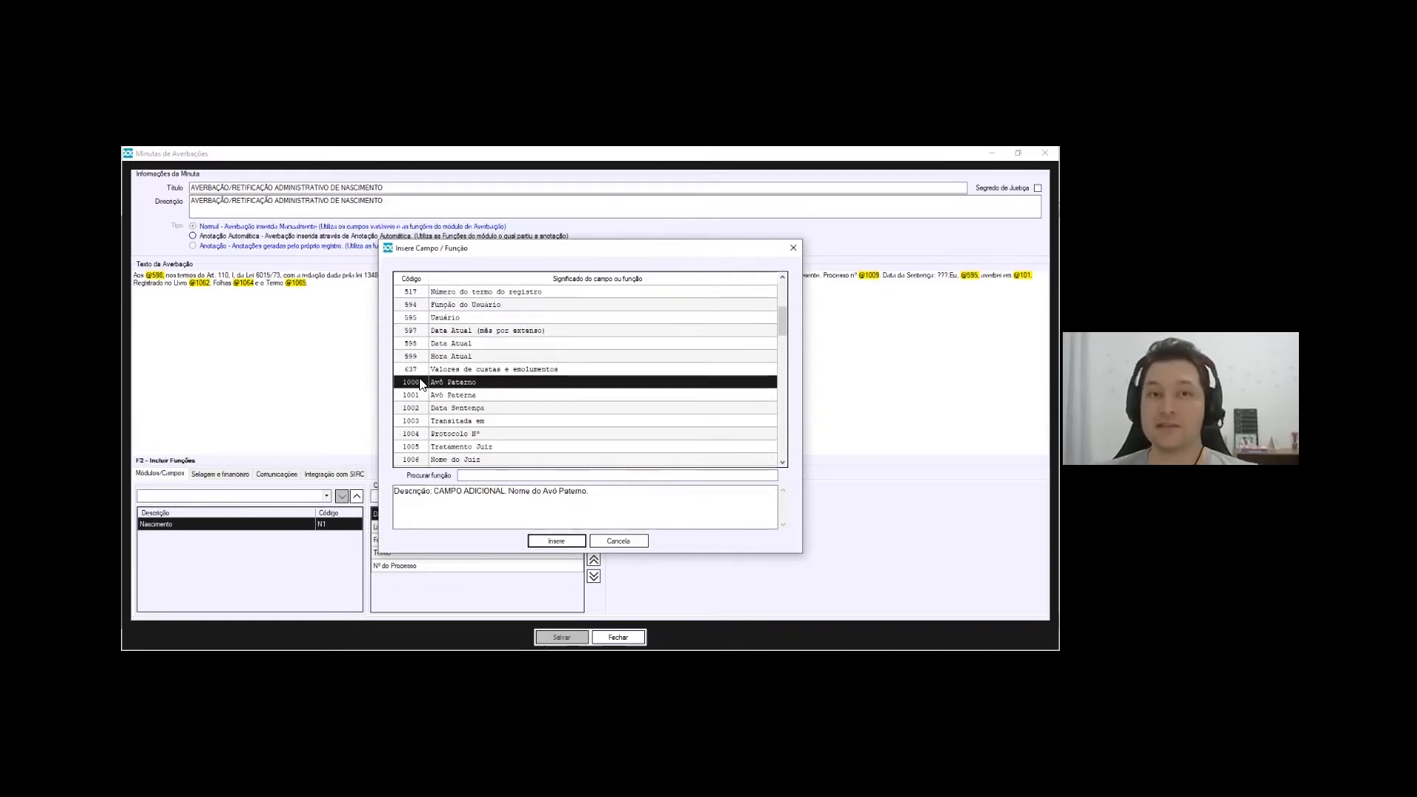
click(439, 408)
scroll(558, 369, down, 15)
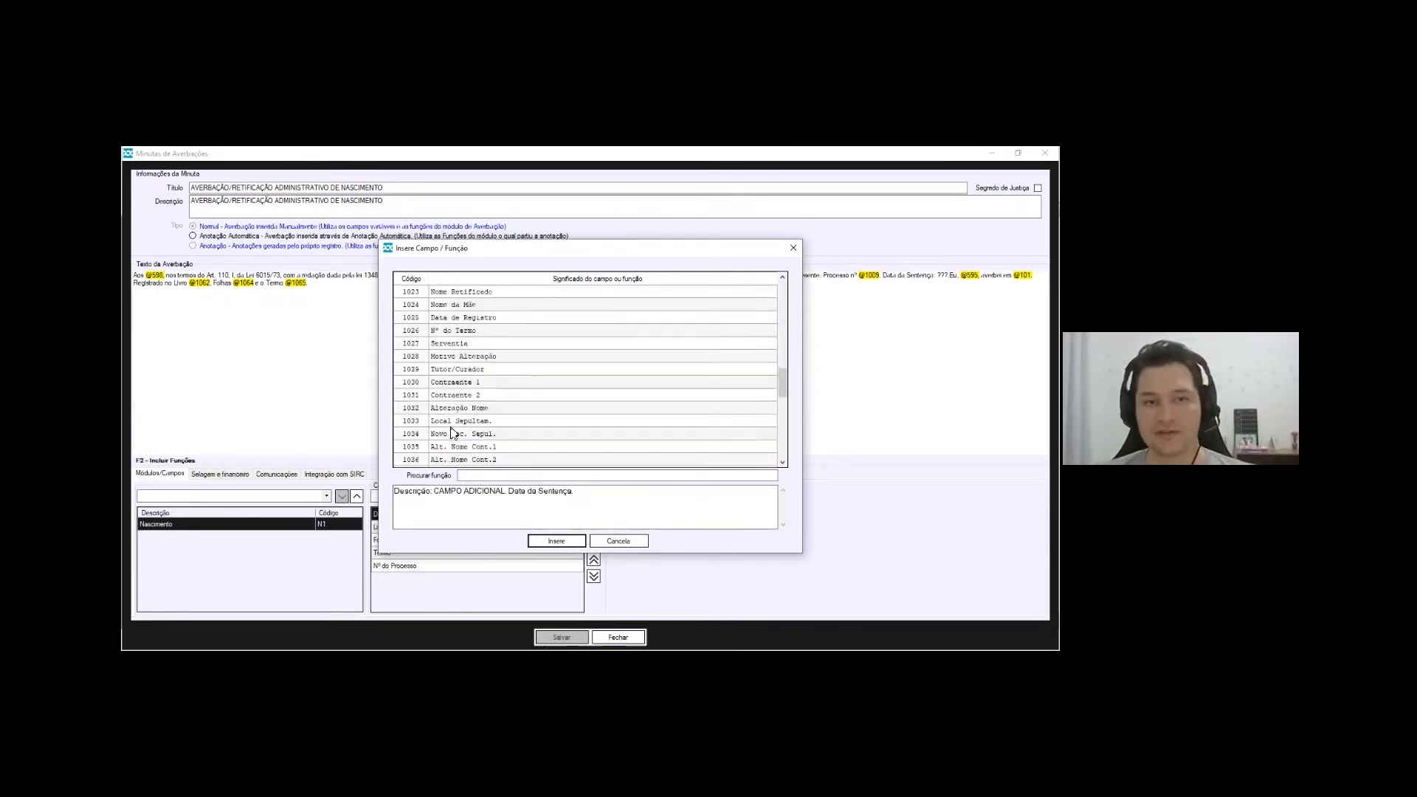
click(492, 373)
scroll(471, 402, up, 15)
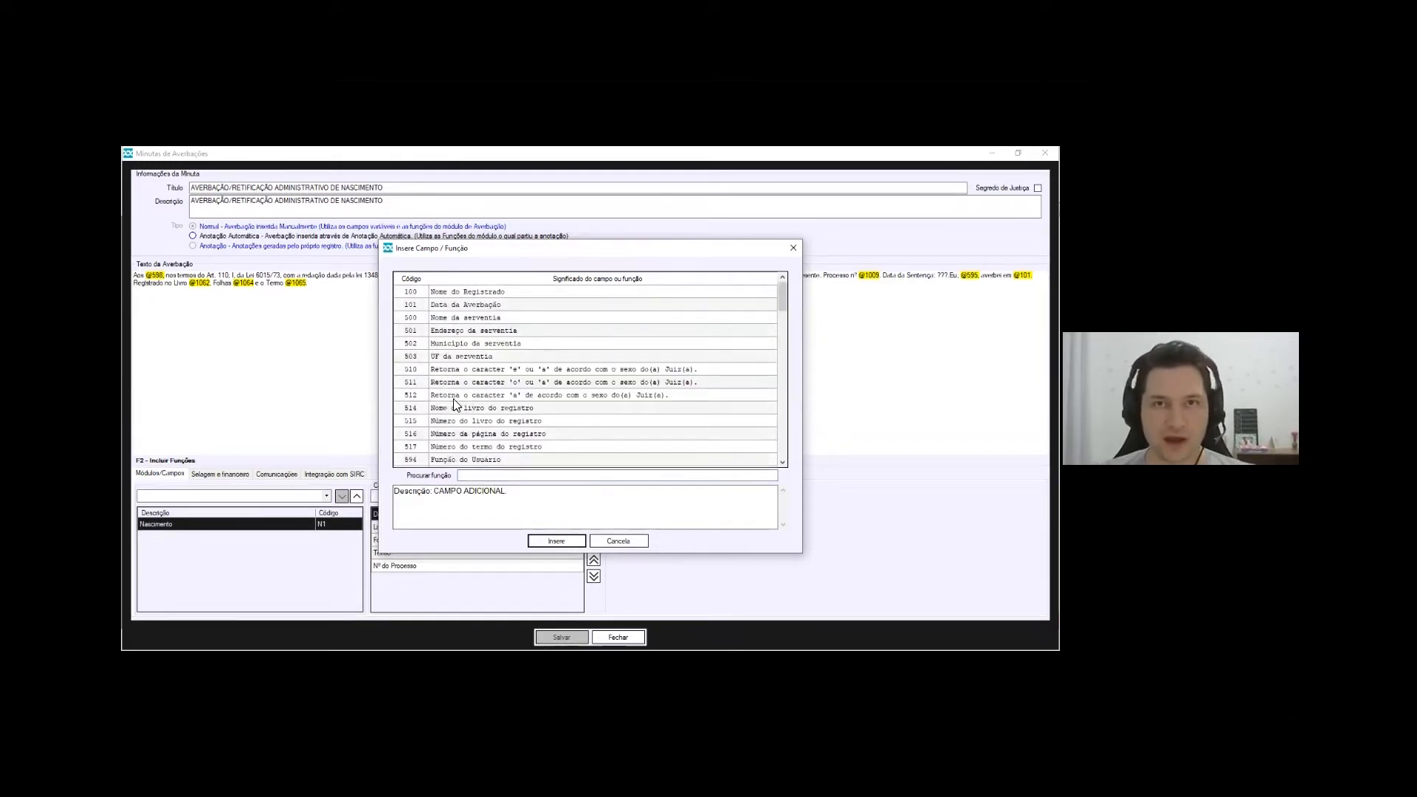
click(625, 539)
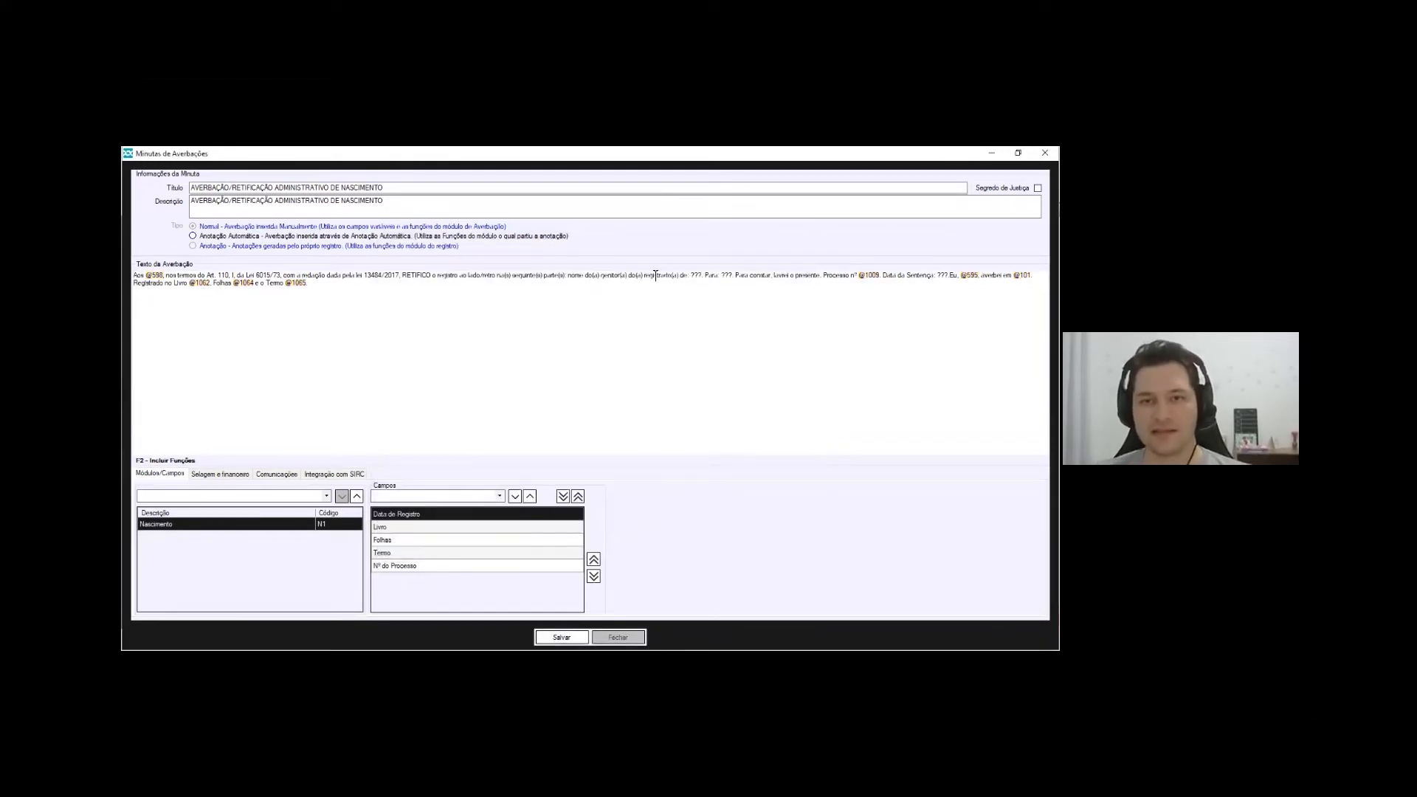
drag(401, 304, 133, 283)
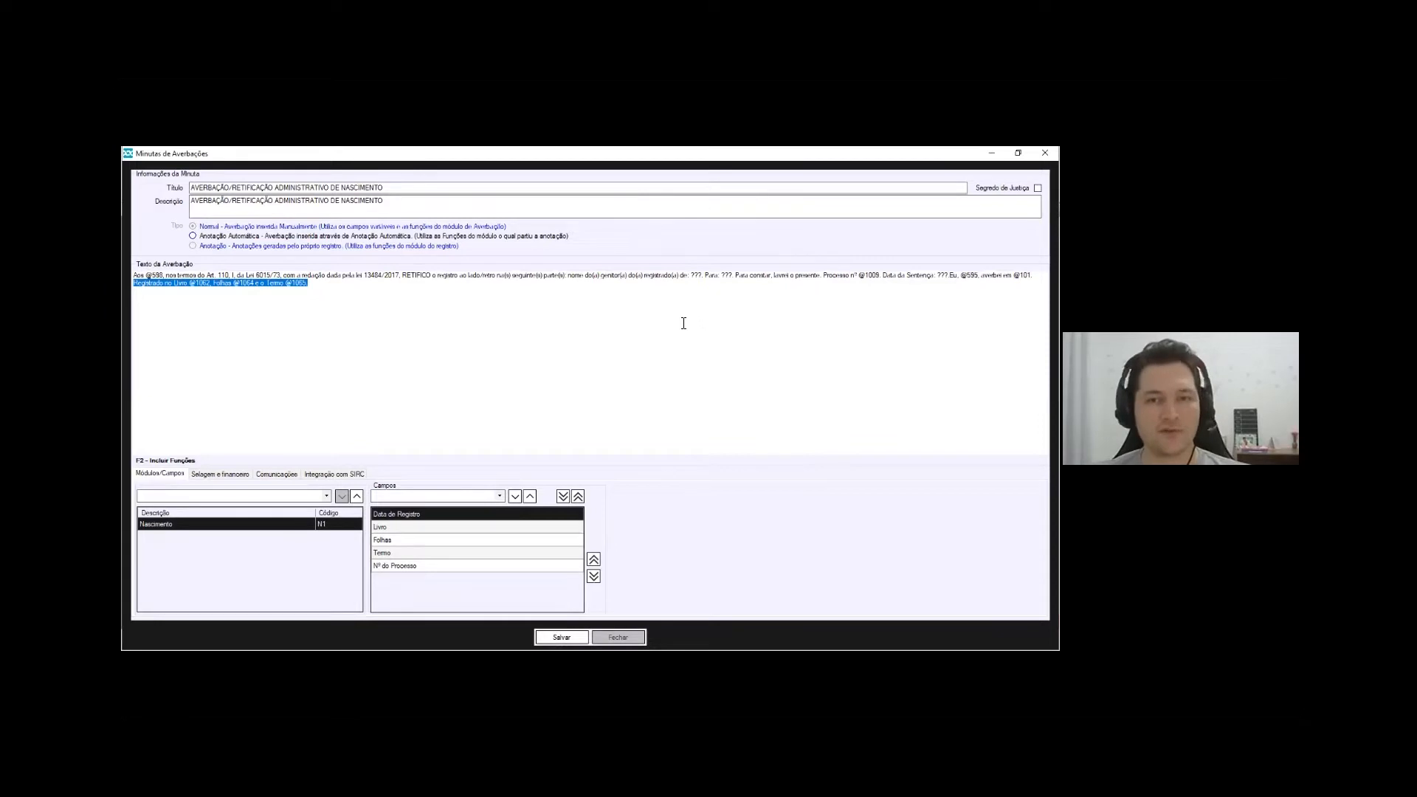
drag(145, 277, 163, 277)
click(161, 279)
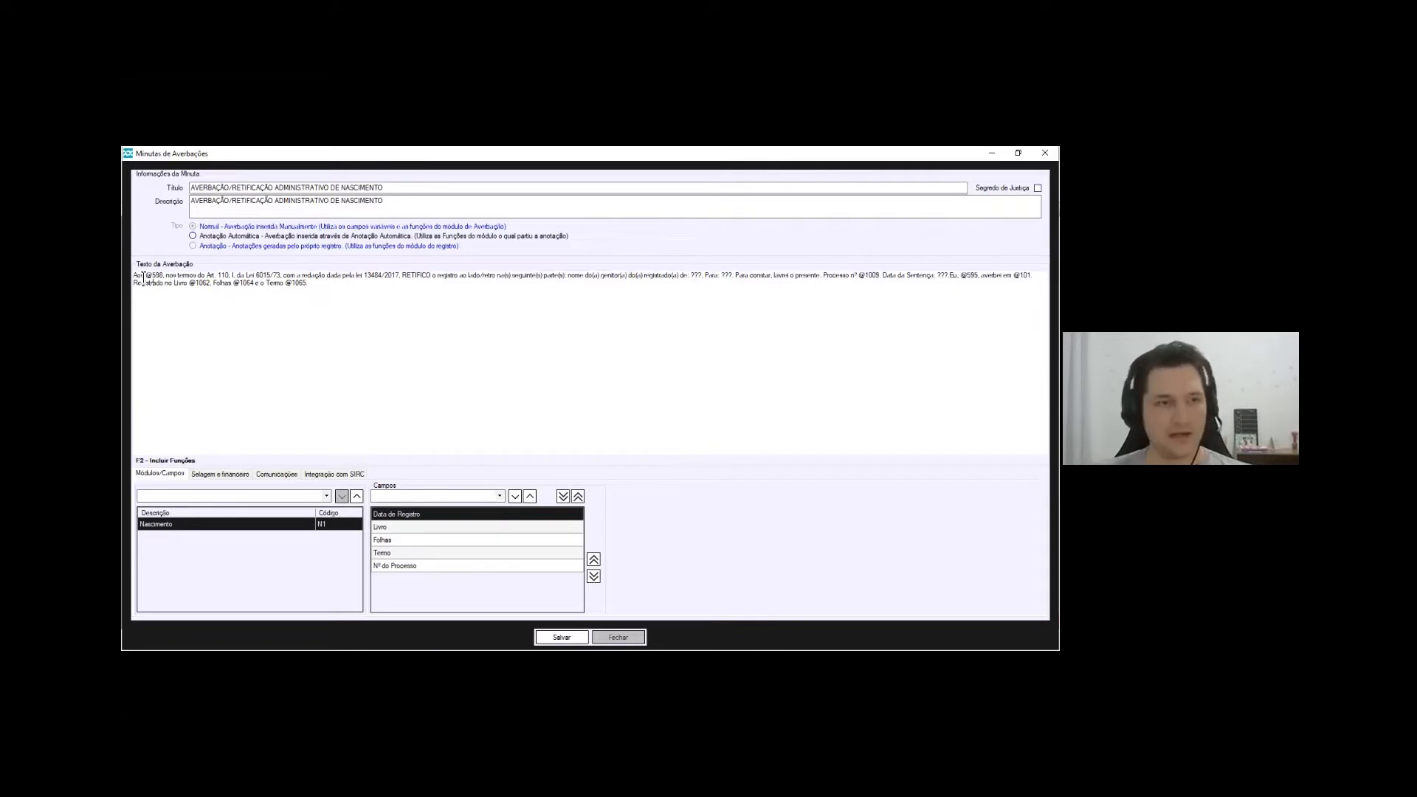
mouse_move(156, 274)
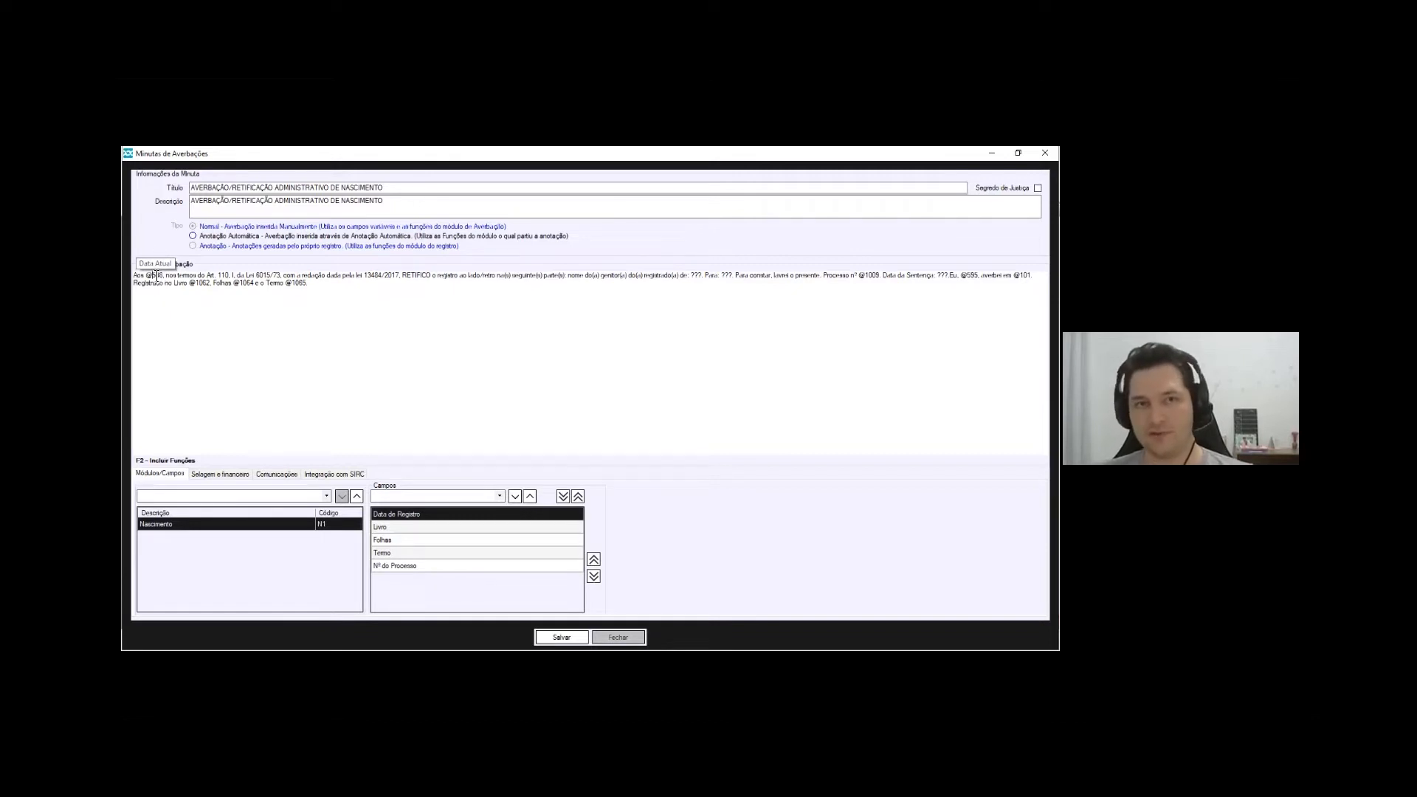
drag(206, 276, 284, 276)
click(277, 279)
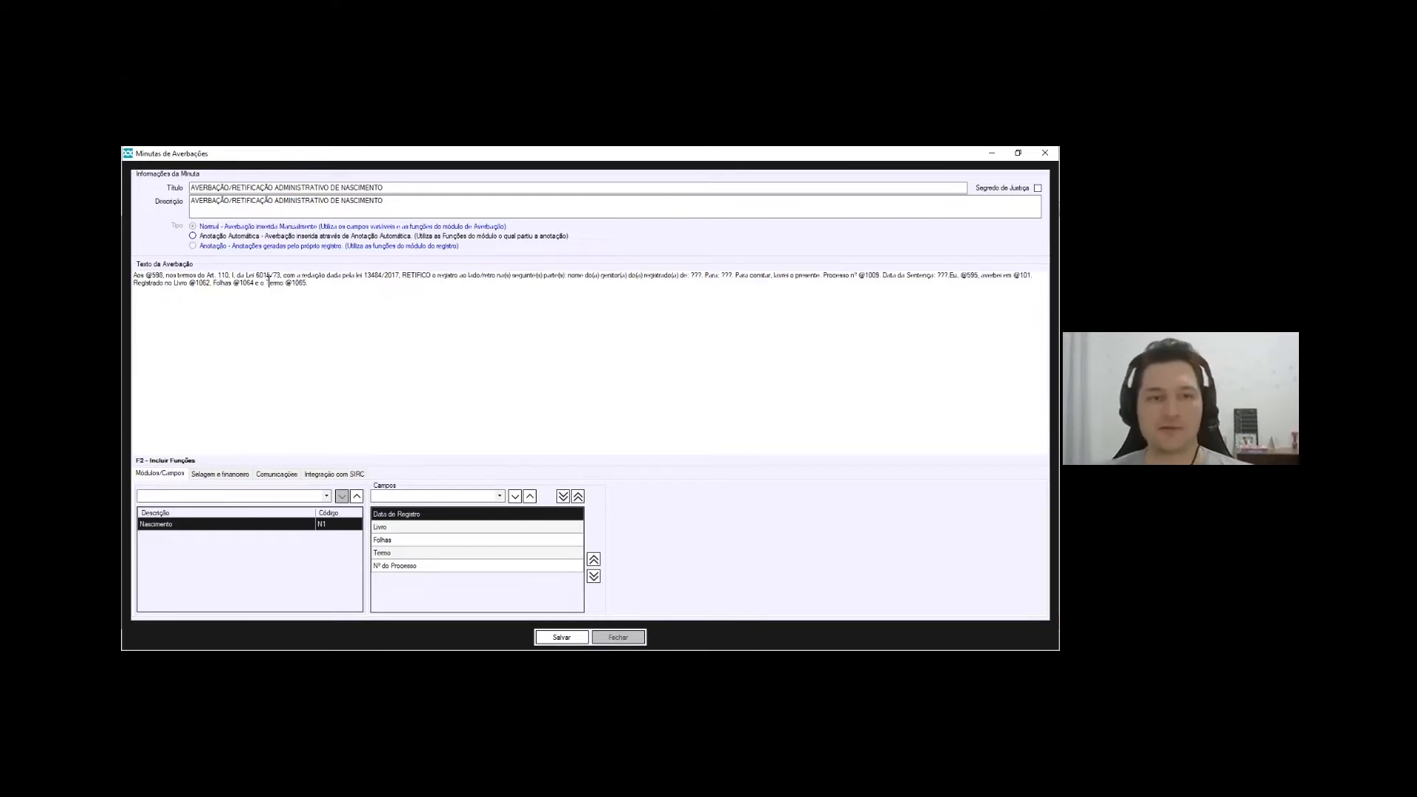
click(475, 283)
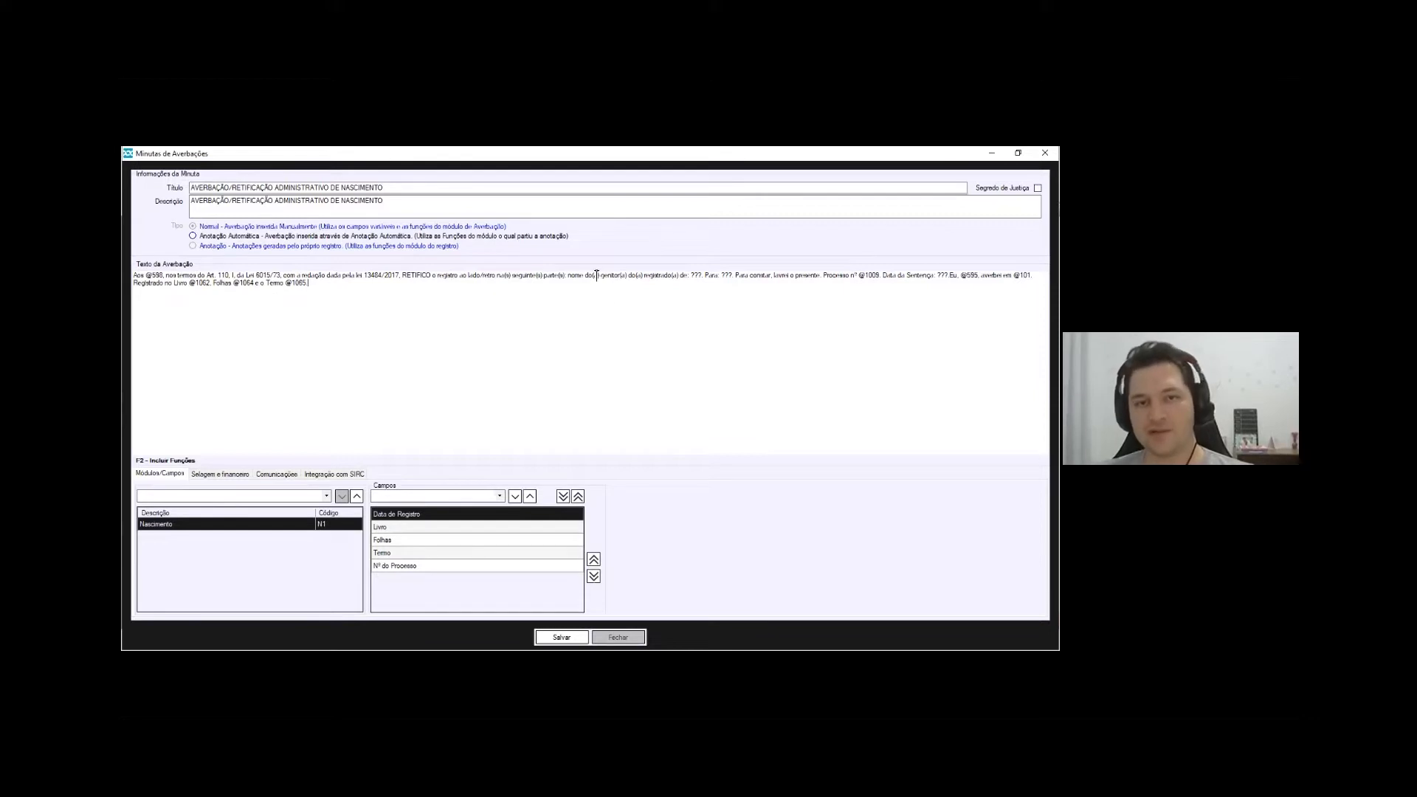
click(701, 276)
Review the ??? placeholders after 'de:' and 'Para:' in the averbação text
drag(568, 276, 687, 274)
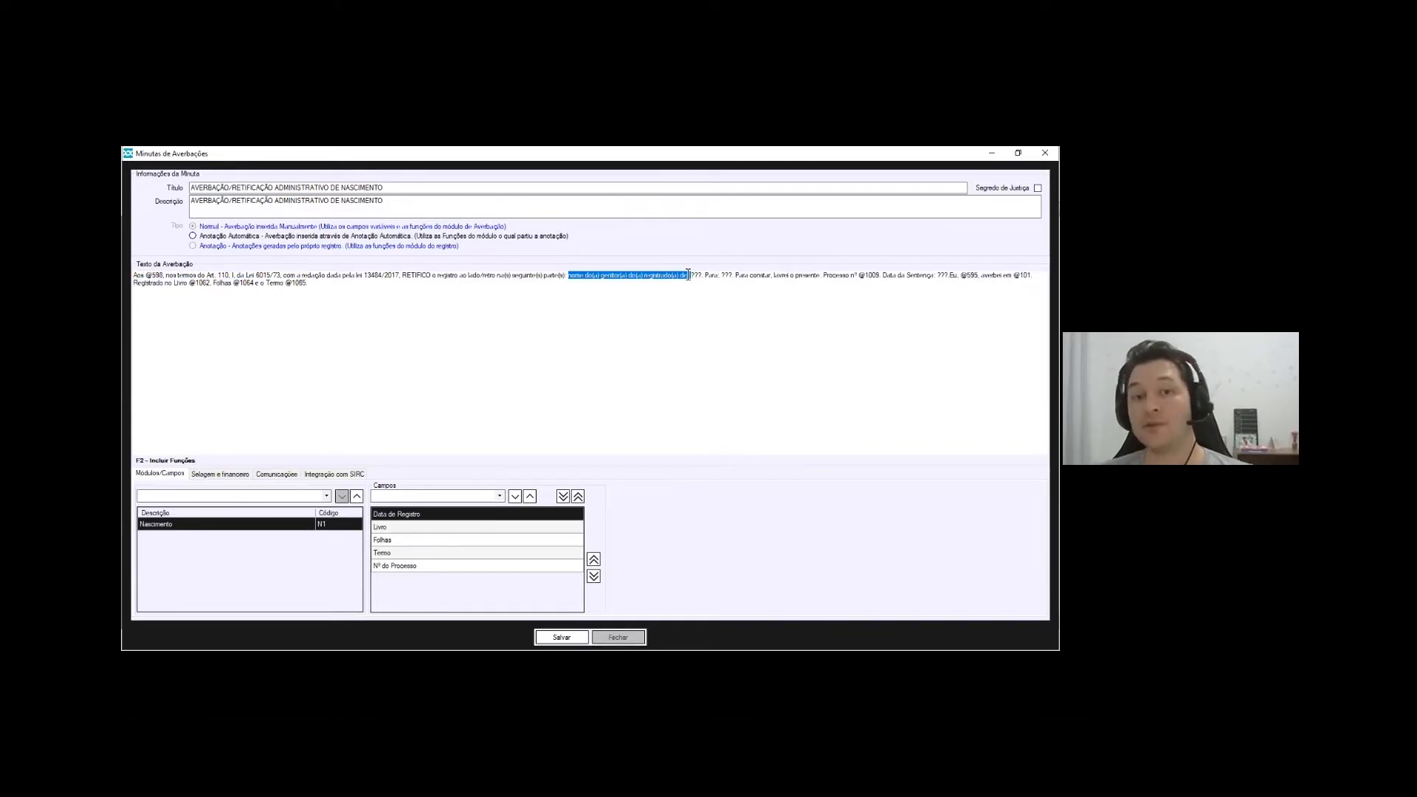
click(692, 275)
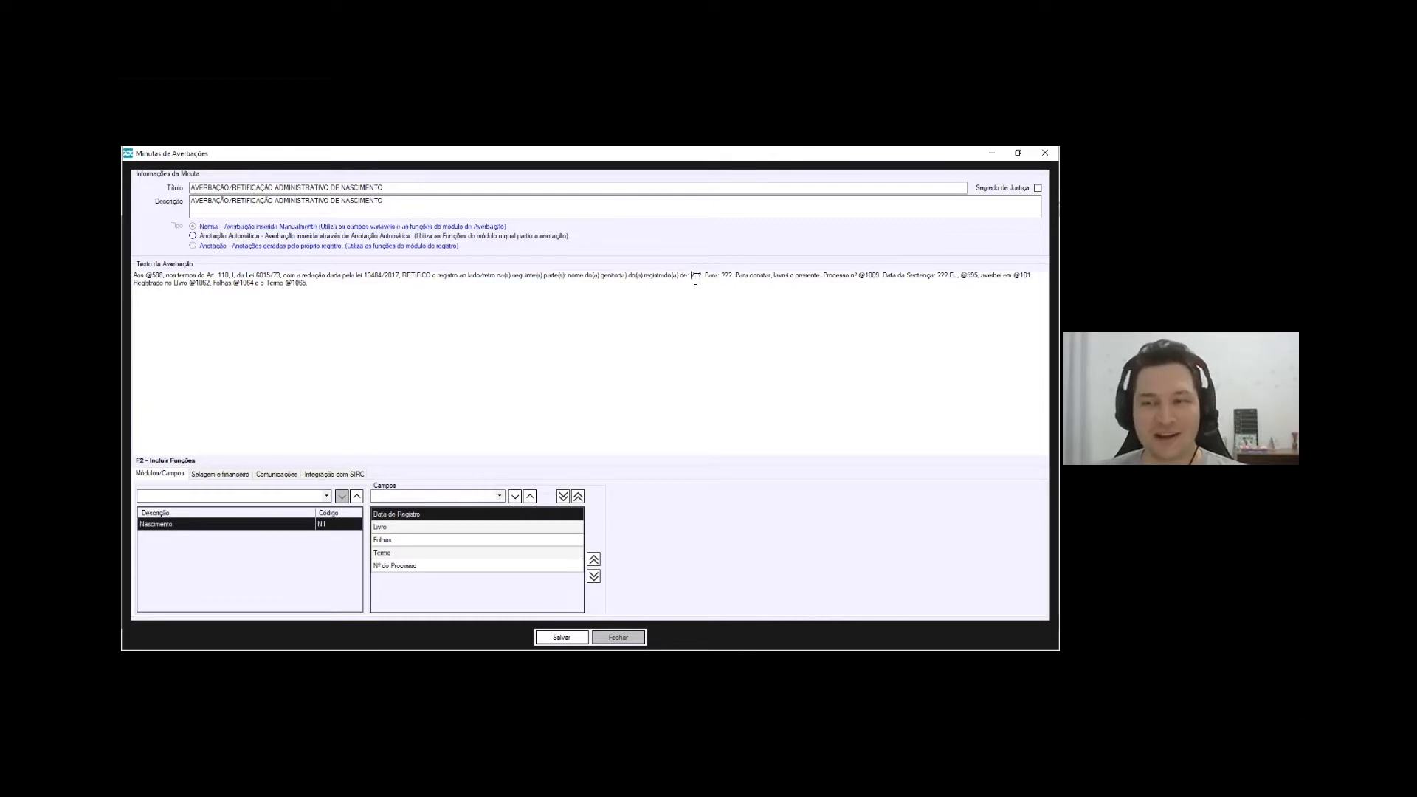
double_click(699, 278)
click(722, 276)
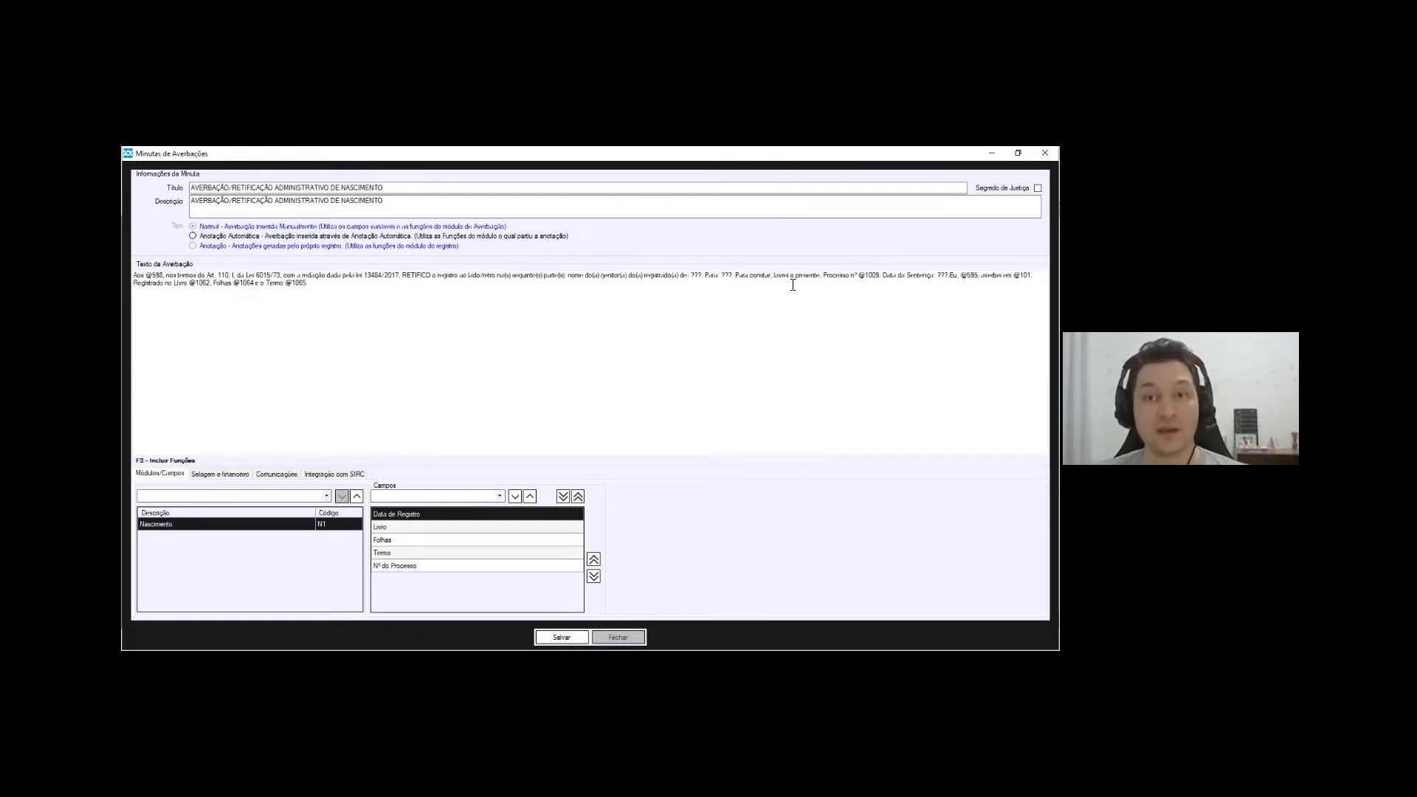
click(692, 275)
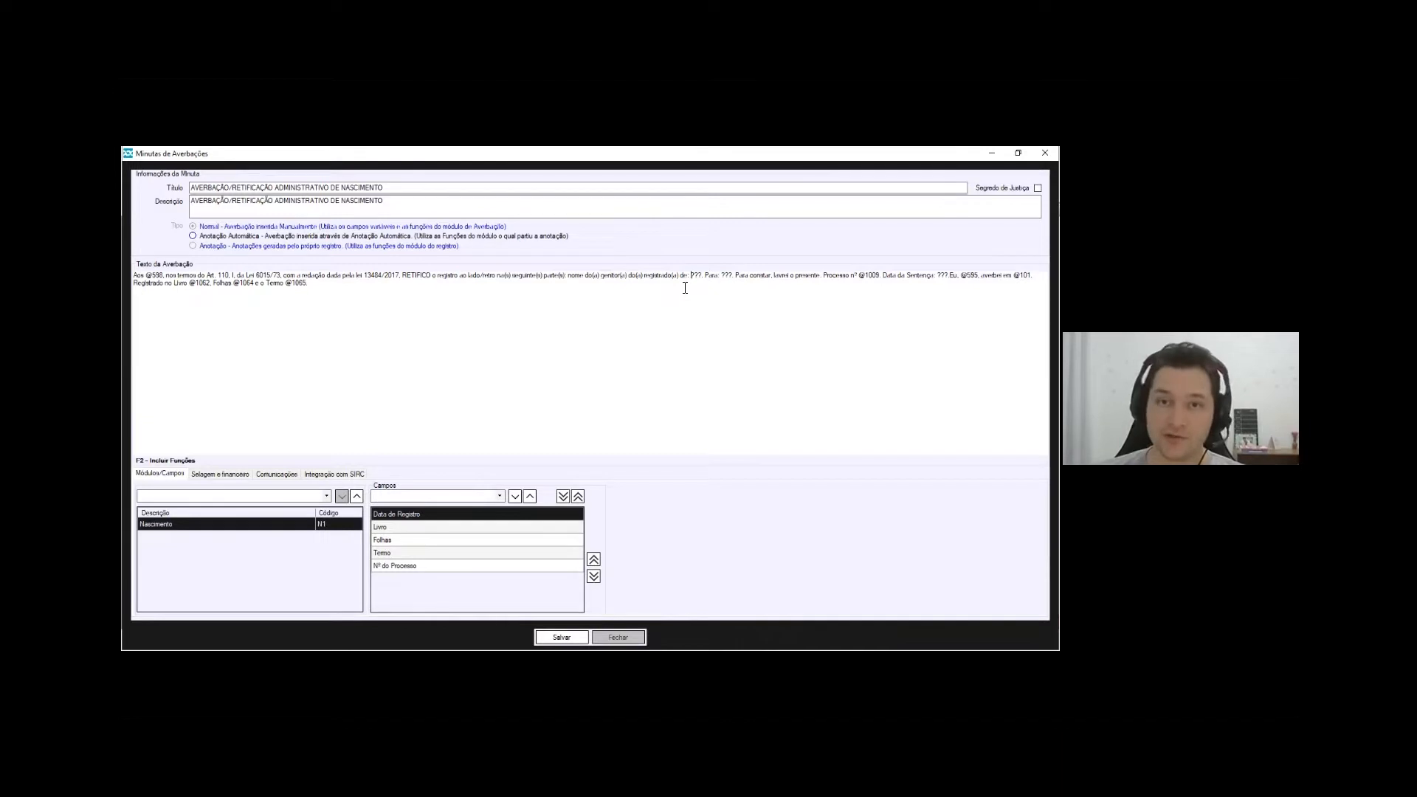
drag(723, 275, 732, 275)
click(735, 275)
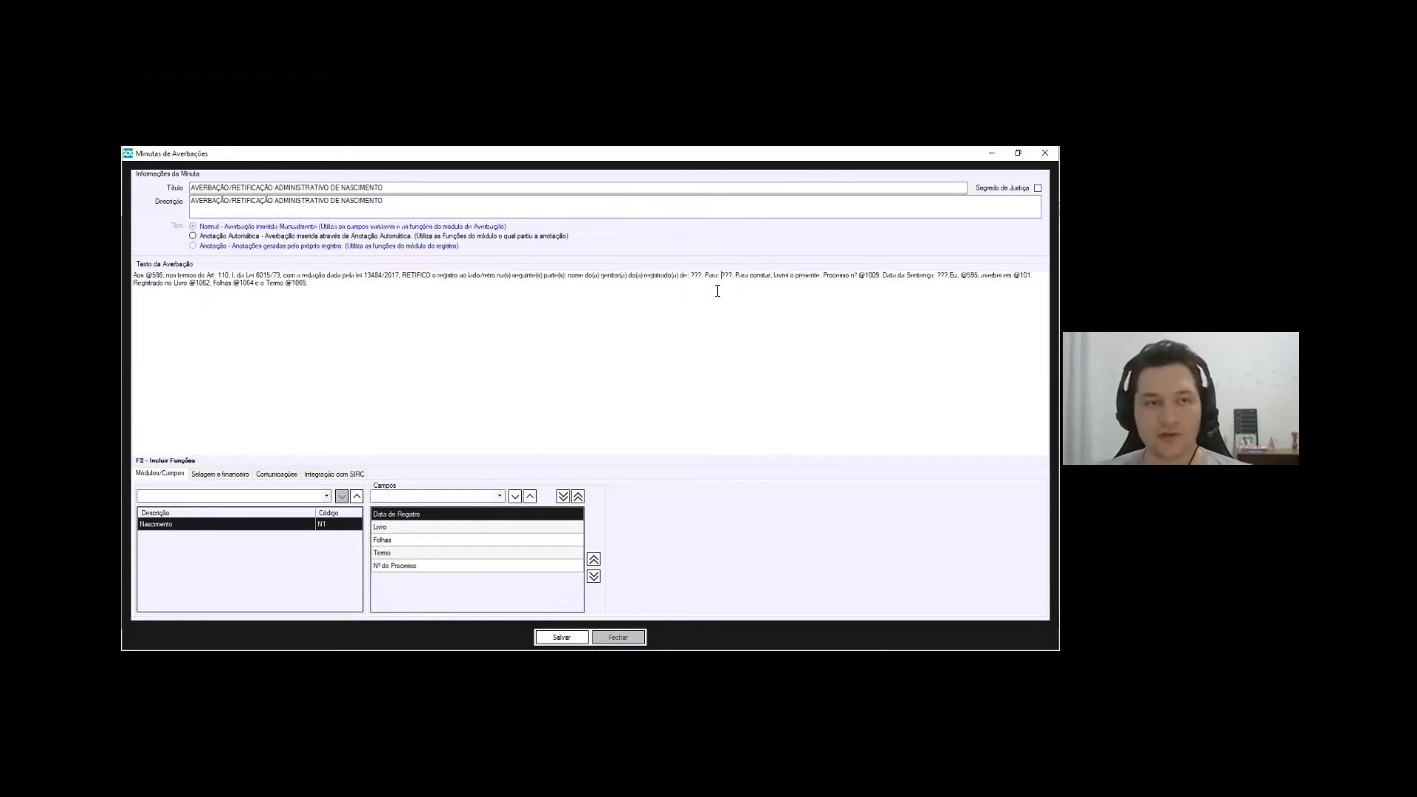
Save the NASCIMENTO template and close its editor
click(561, 637)
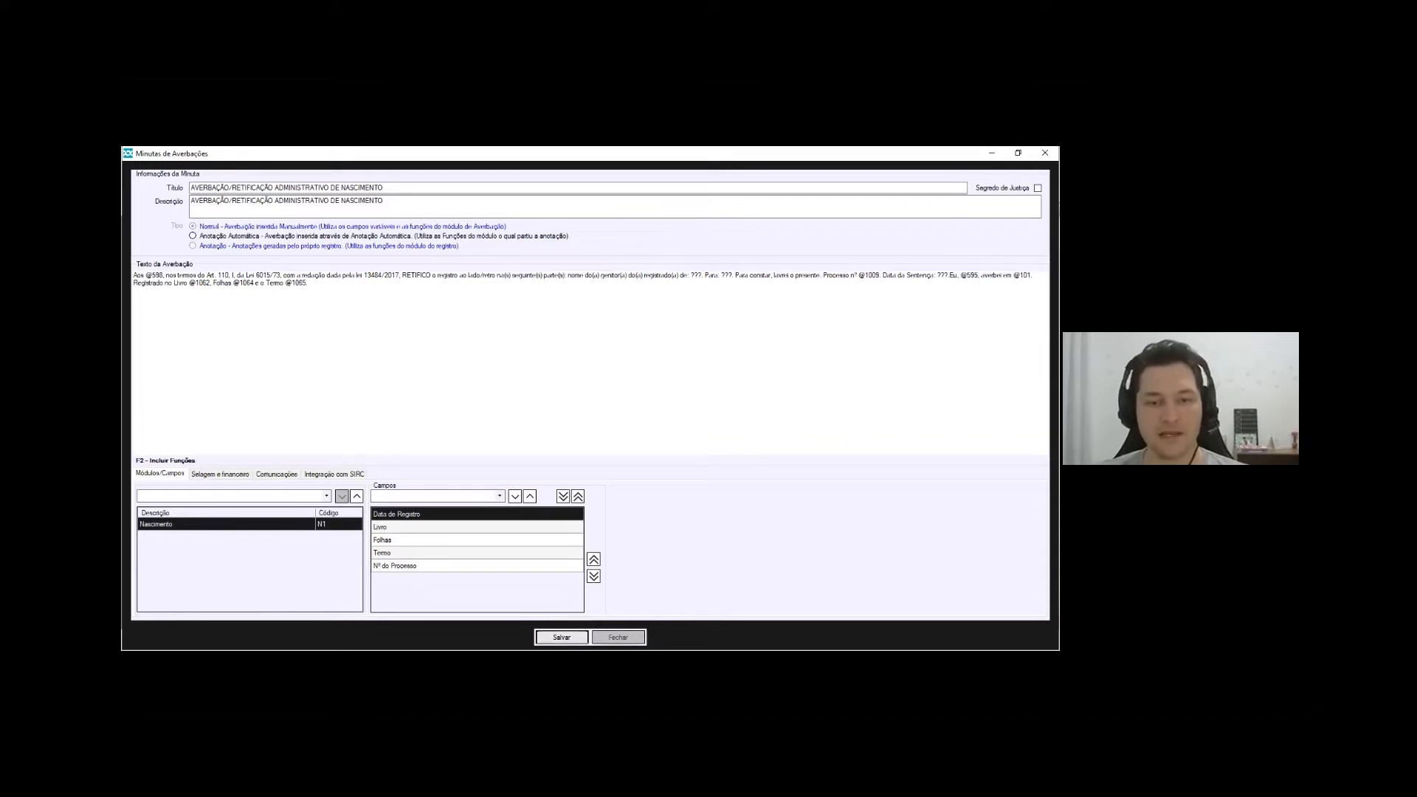
click(355, 294)
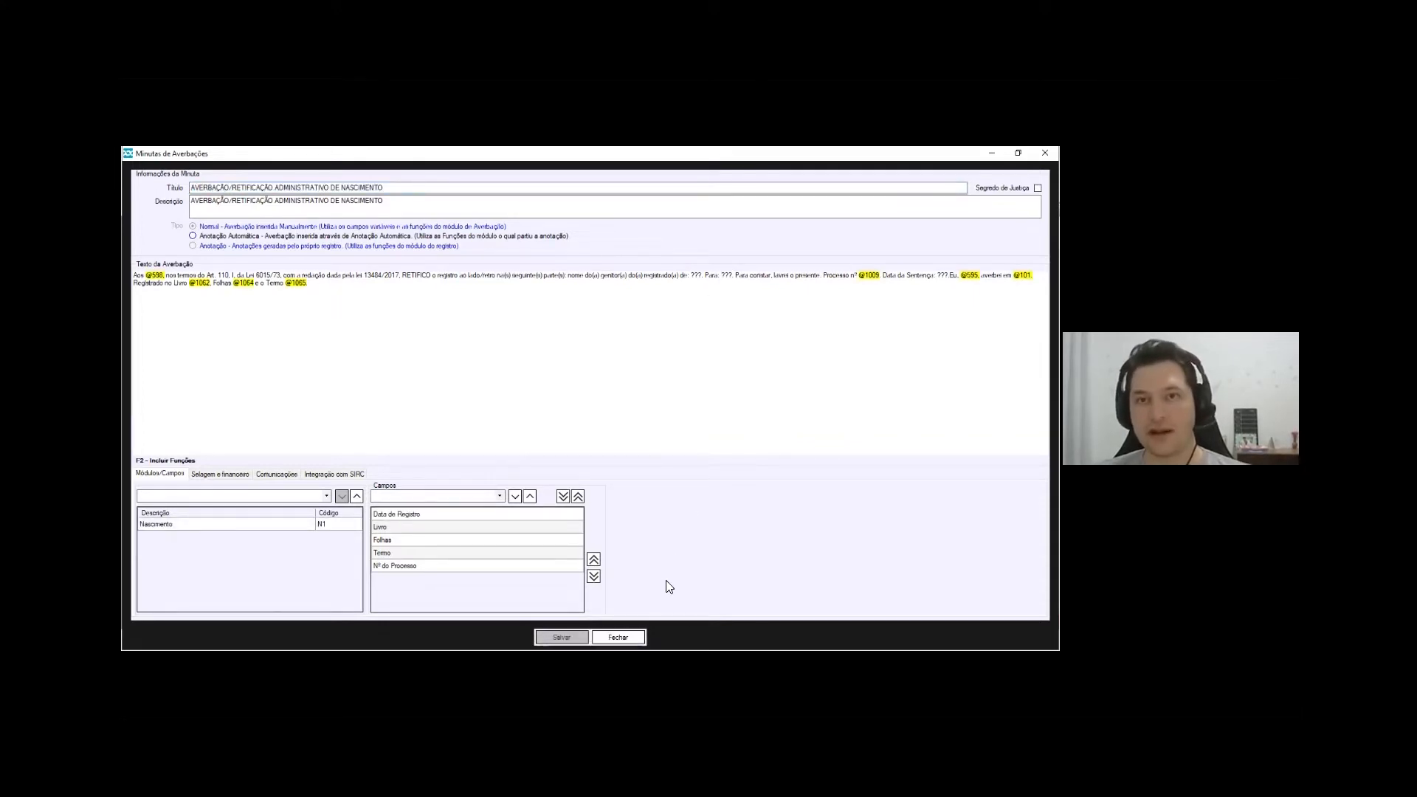
click(1018, 152)
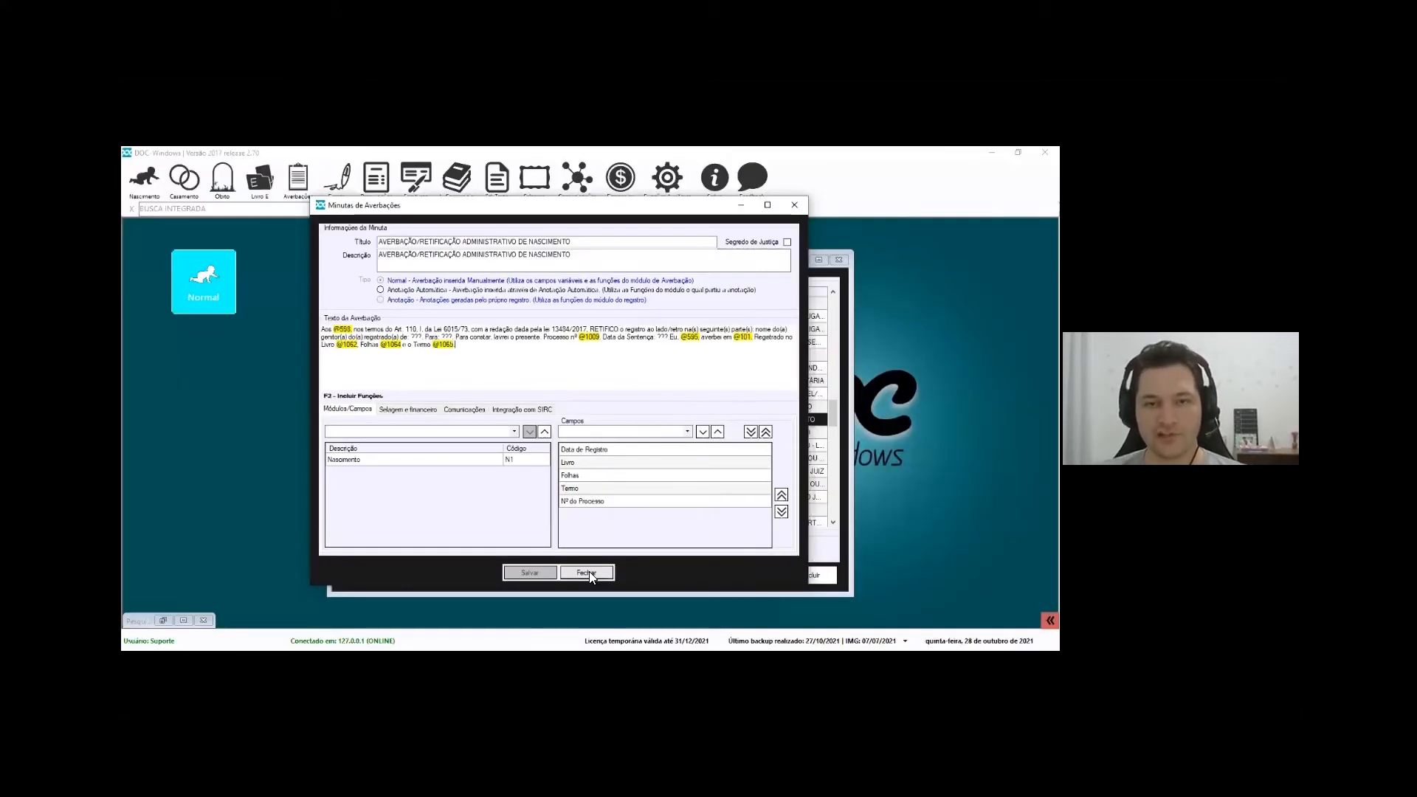
click(586, 573)
click(294, 186)
Create additional field 'Nome ant genit.' described as 'Antigo nome do(a) genitor(a)'
mouse_move(354, 237)
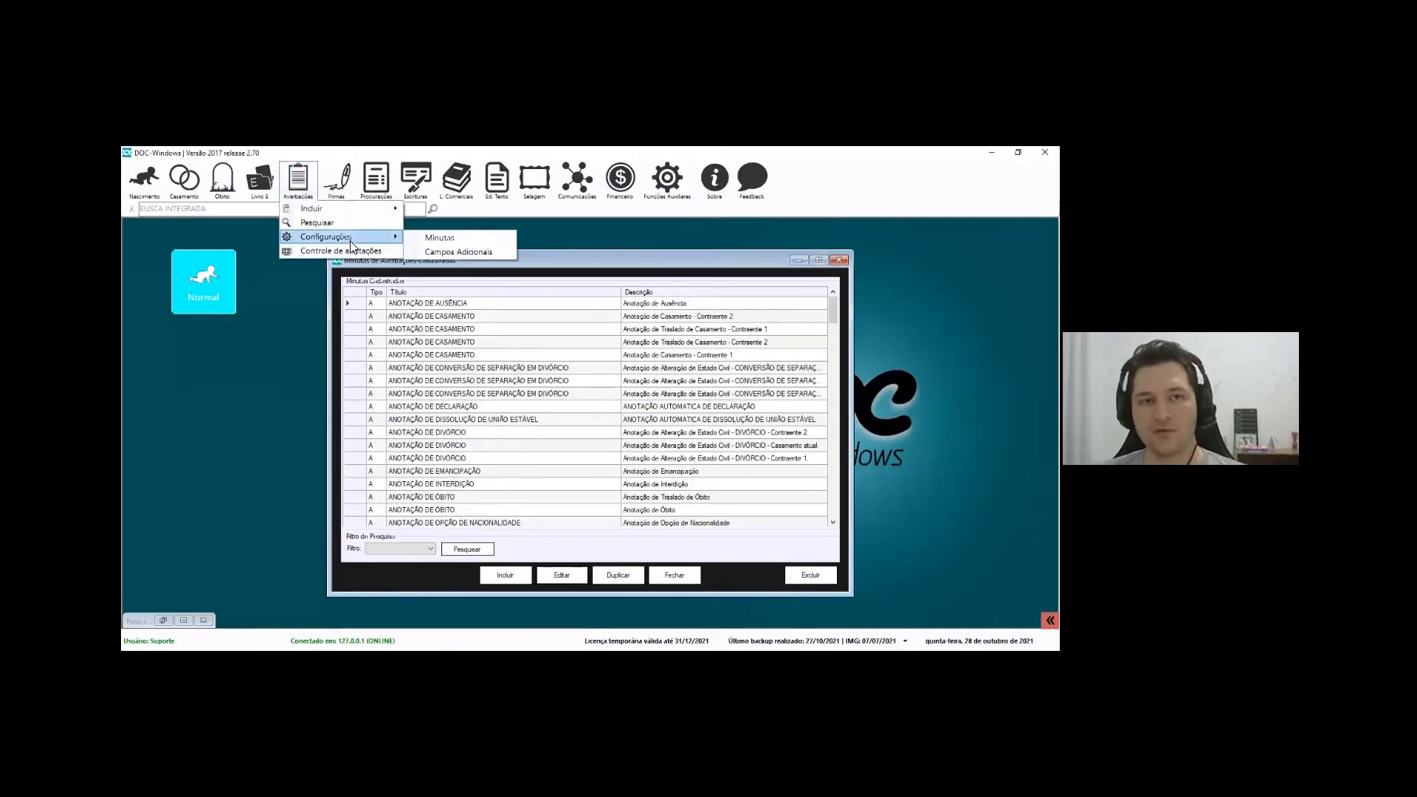
click(462, 252)
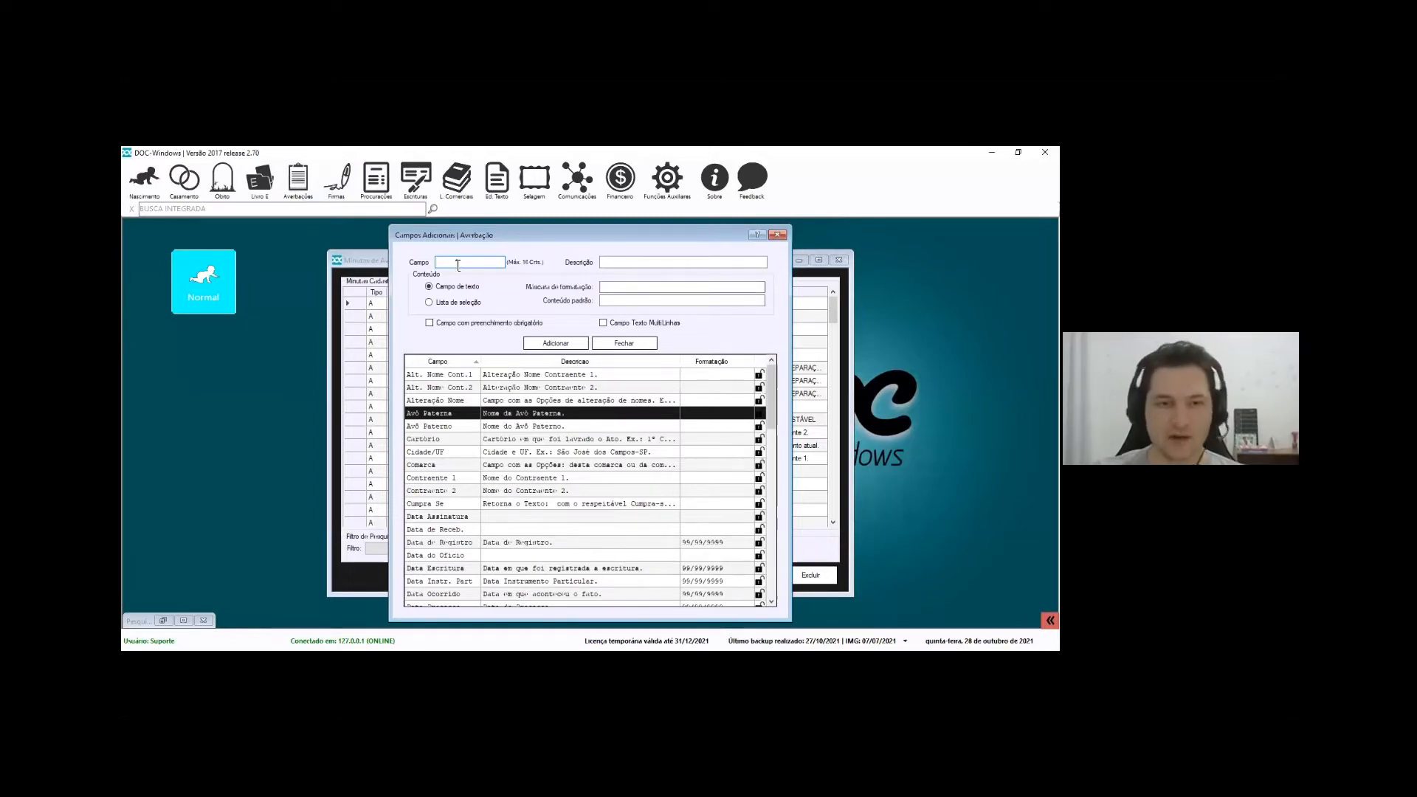
text(Nome ant gen)
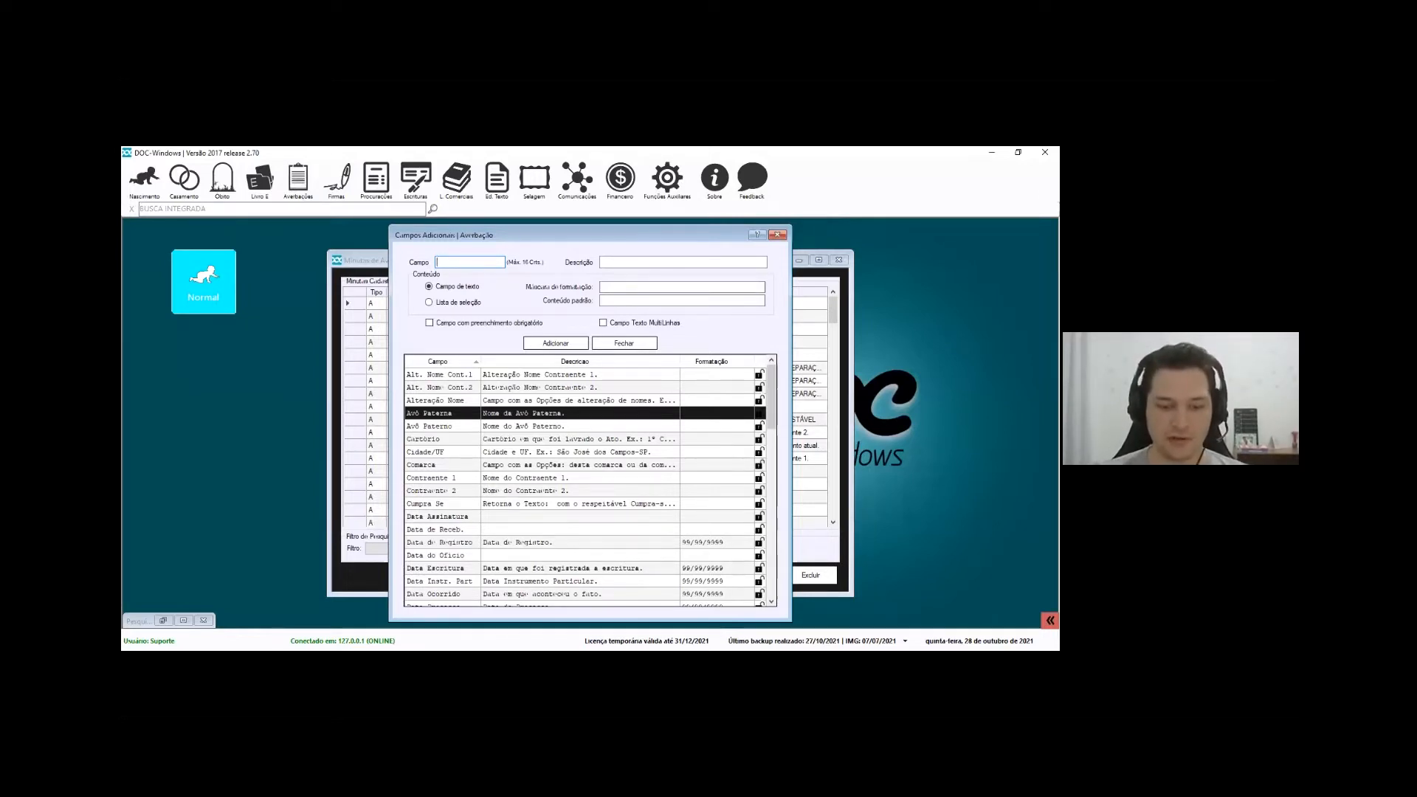
text(it.)
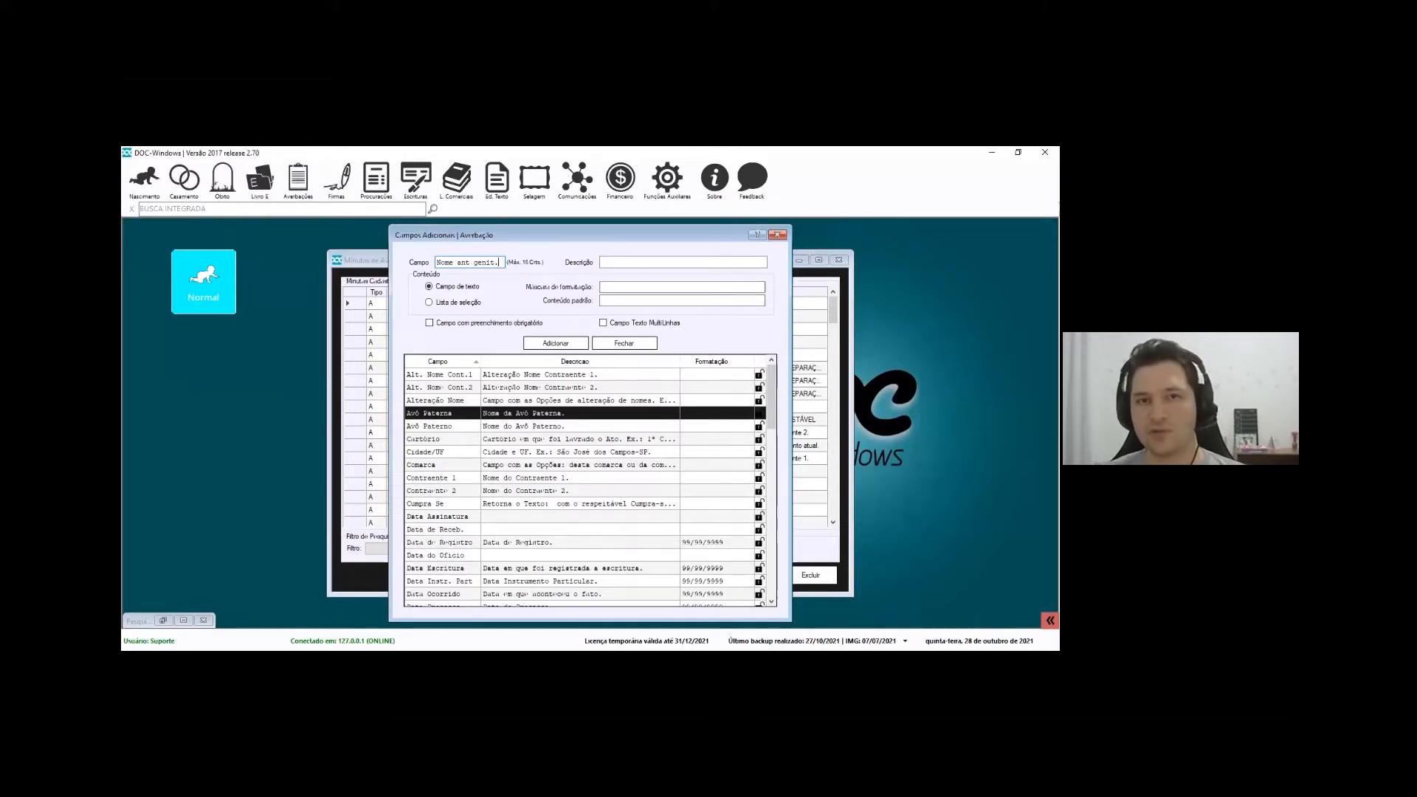
click(620, 263)
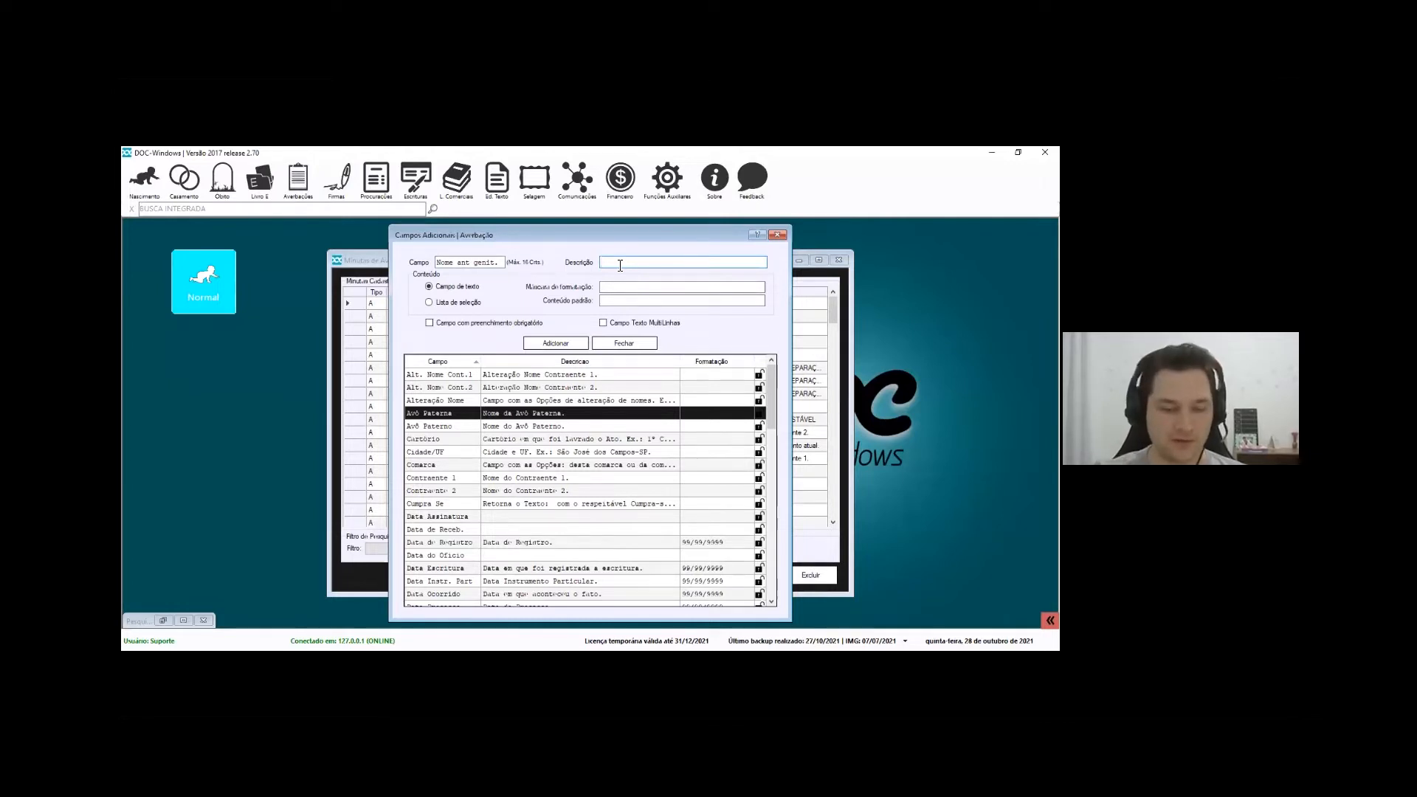
text(Antigo nome do(a) genitor(a))
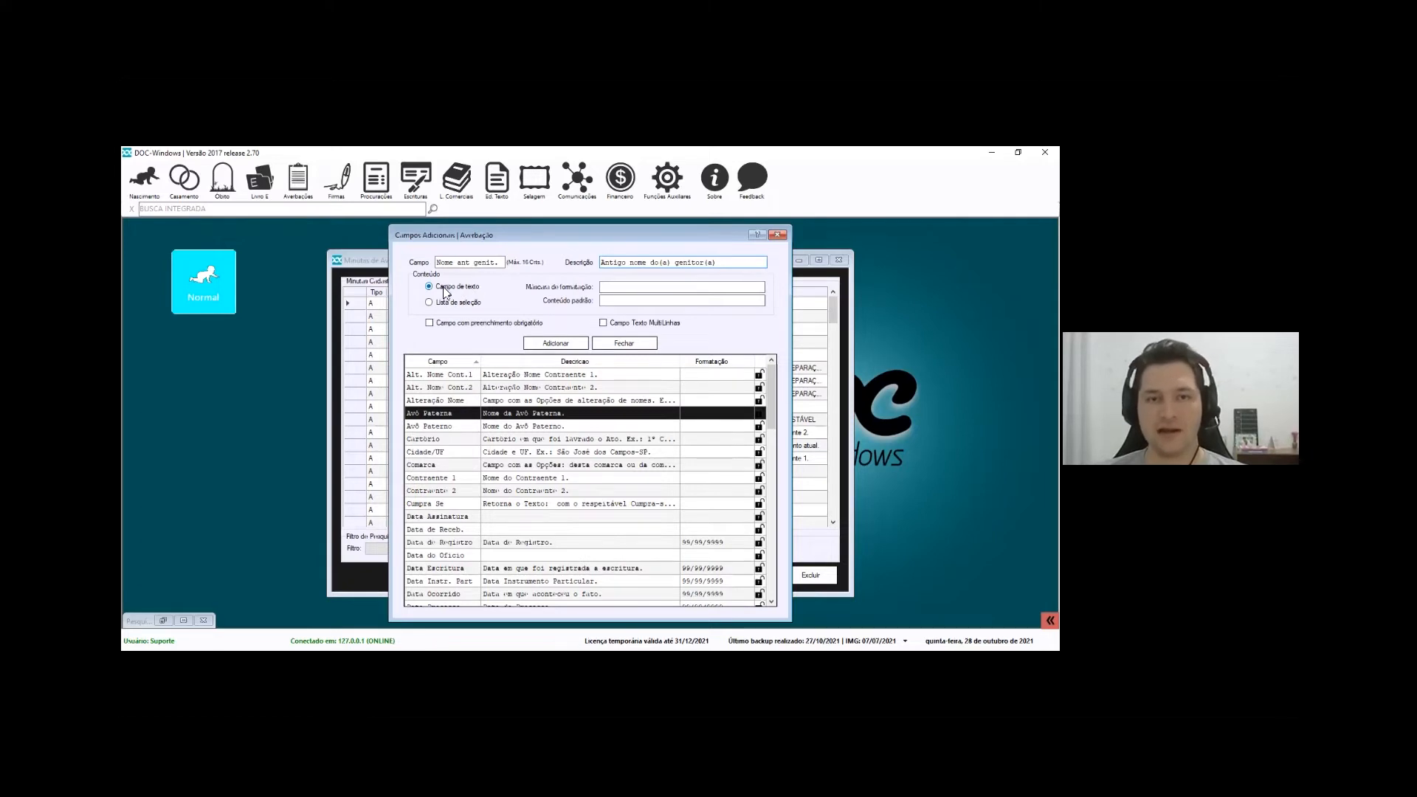
drag(720, 263, 585, 258)
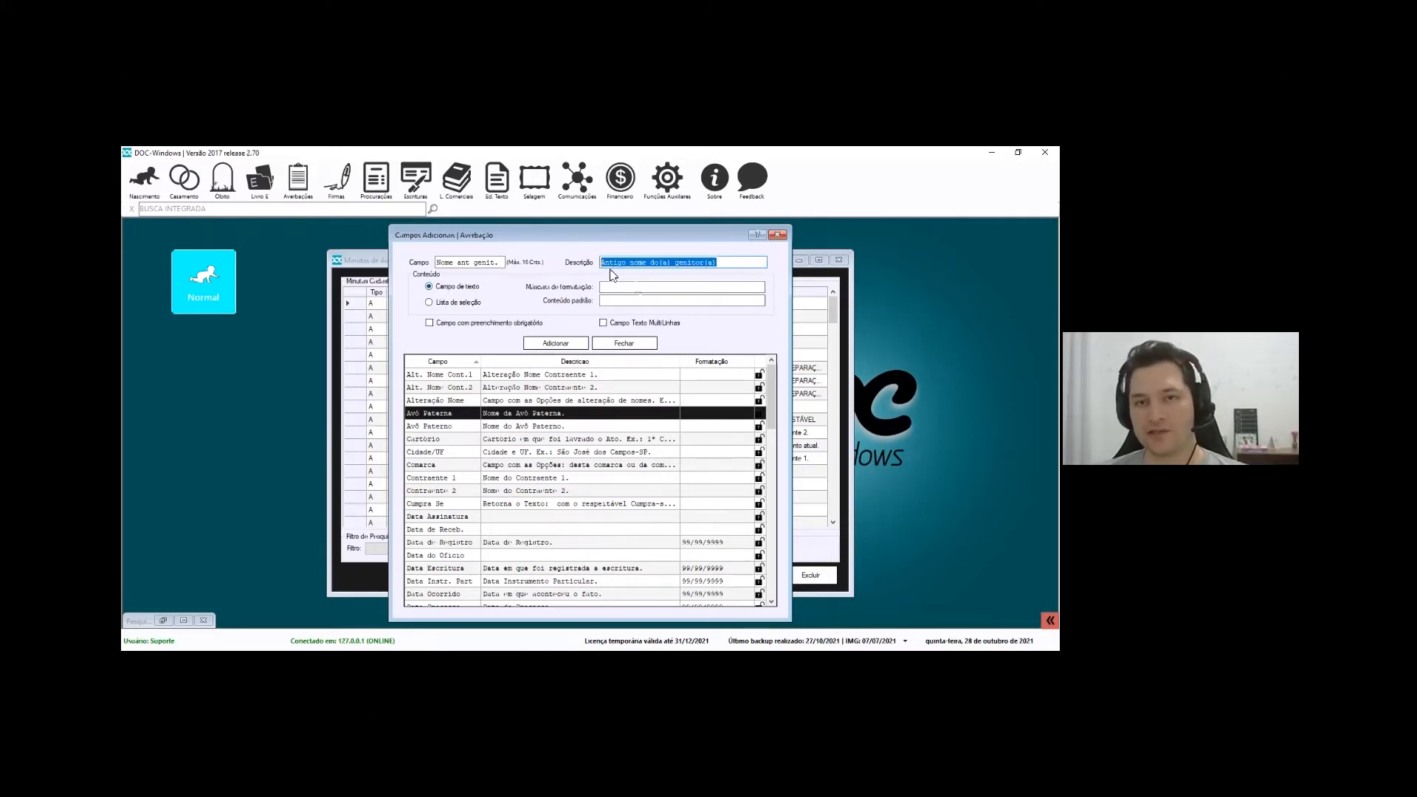
Try Lista de seleção with its value editor, then set the field back to Campo de texto
click(442, 304)
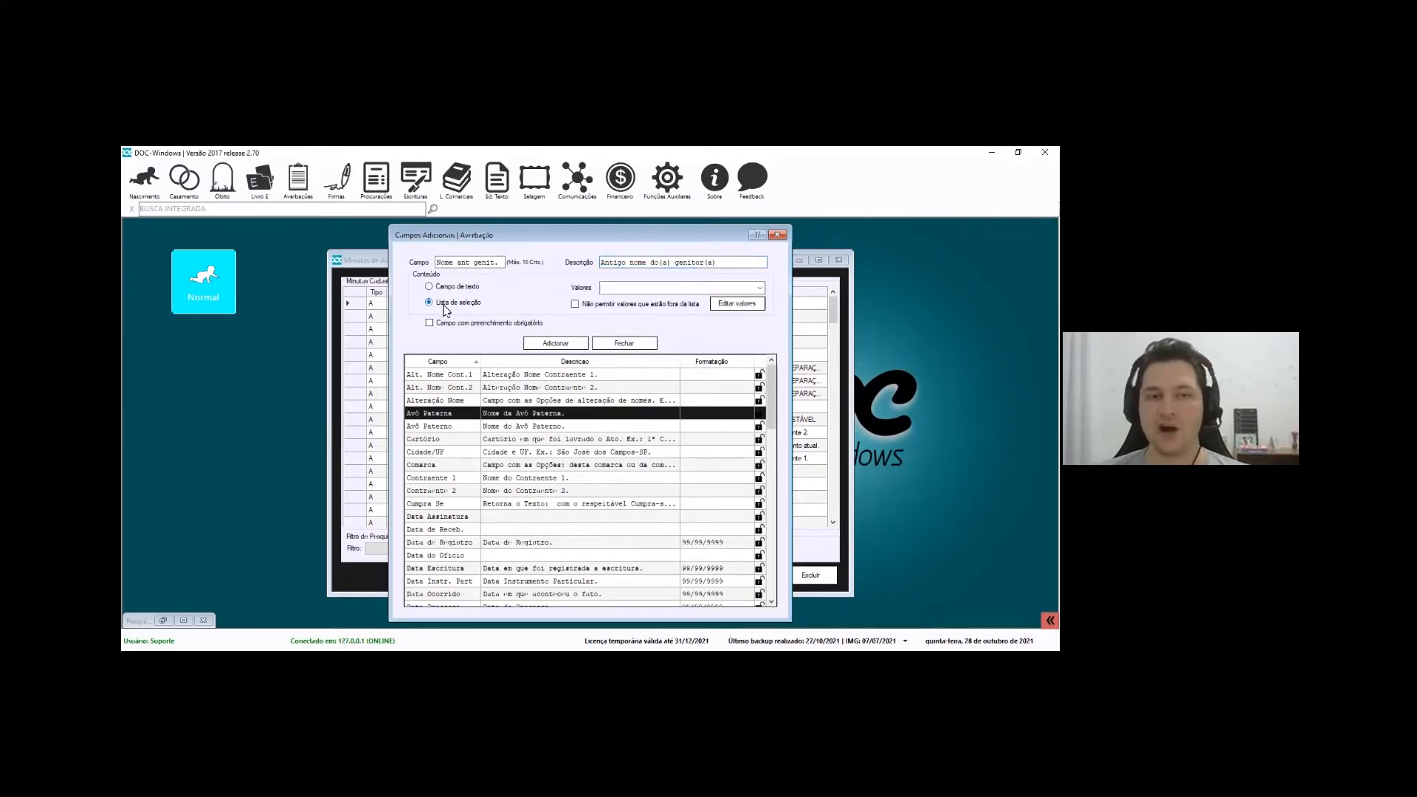
click(739, 303)
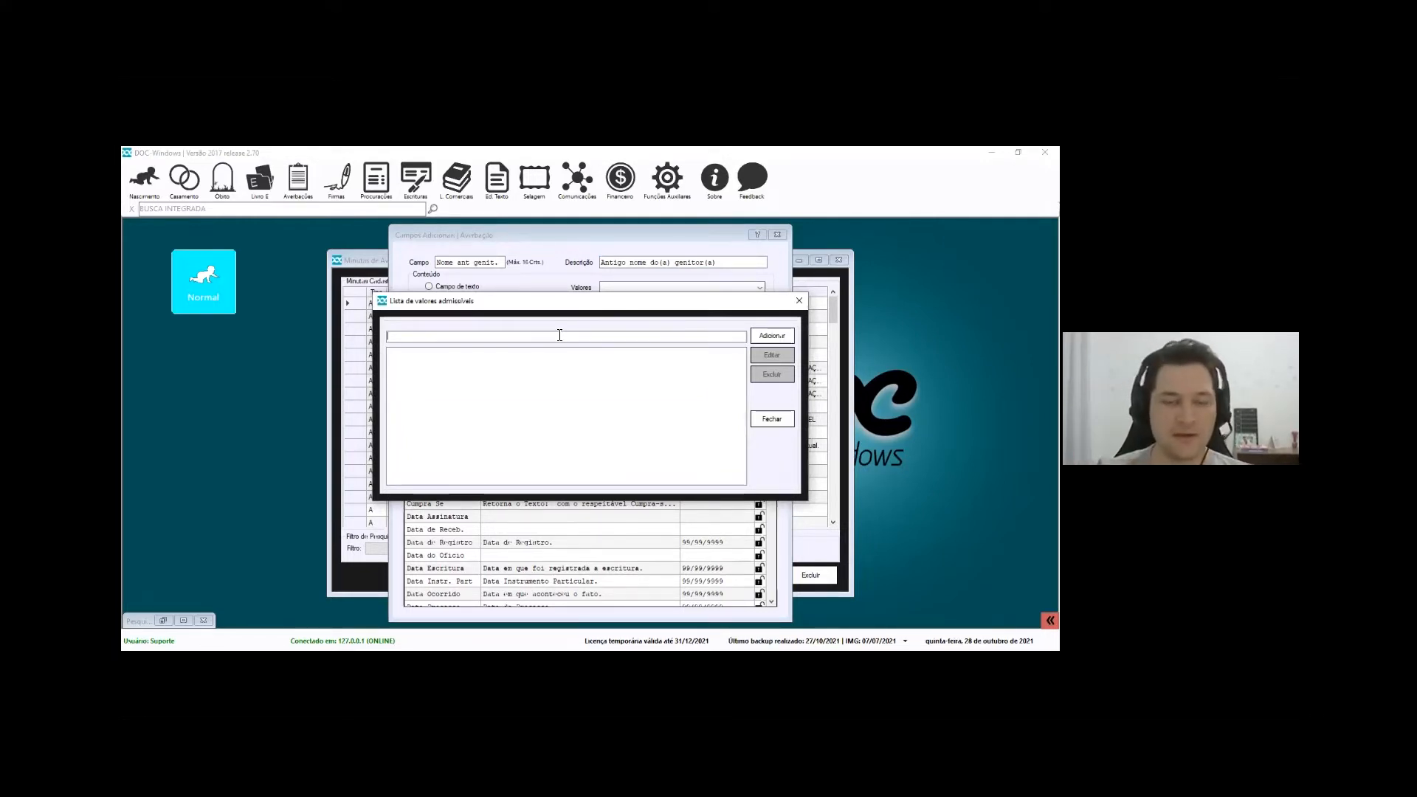
click(772, 418)
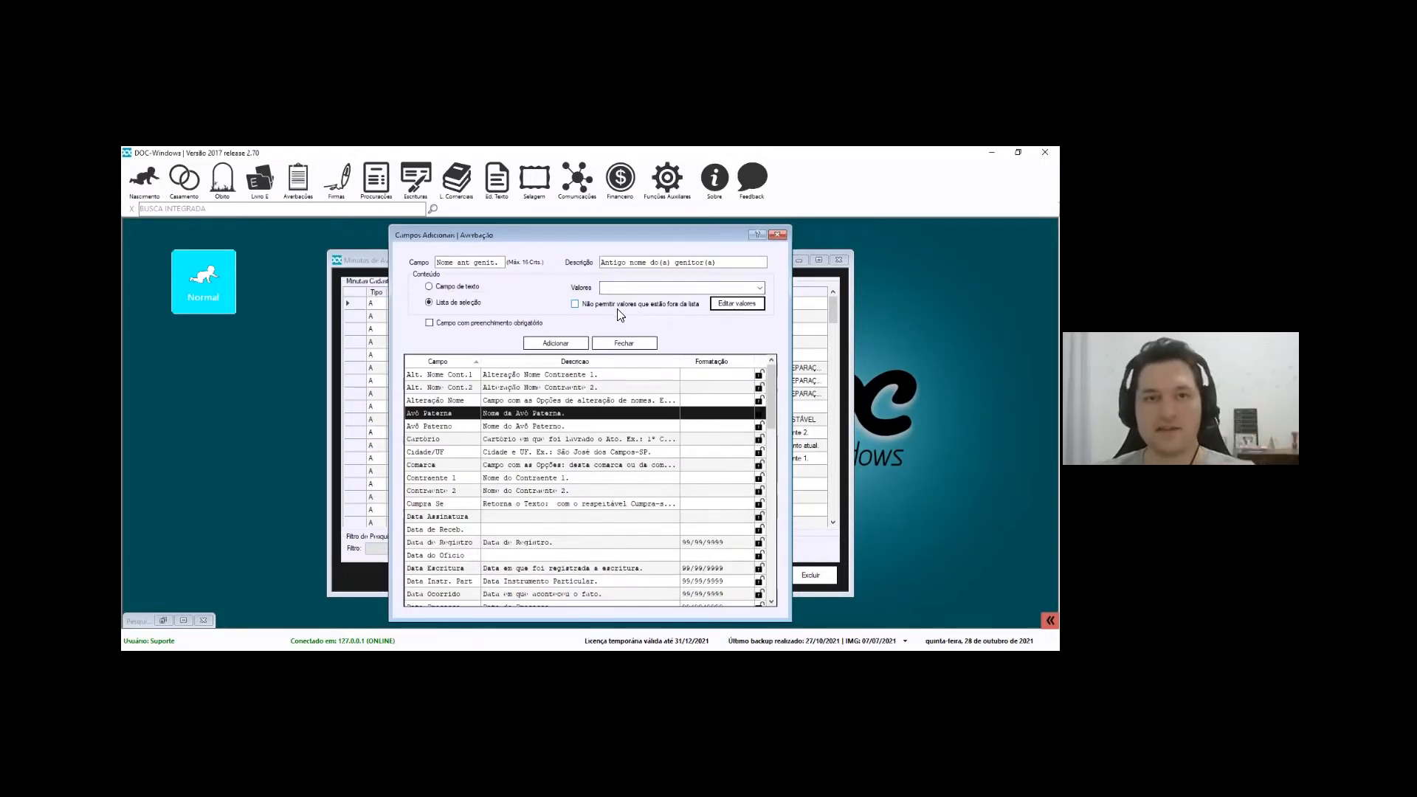
click(451, 299)
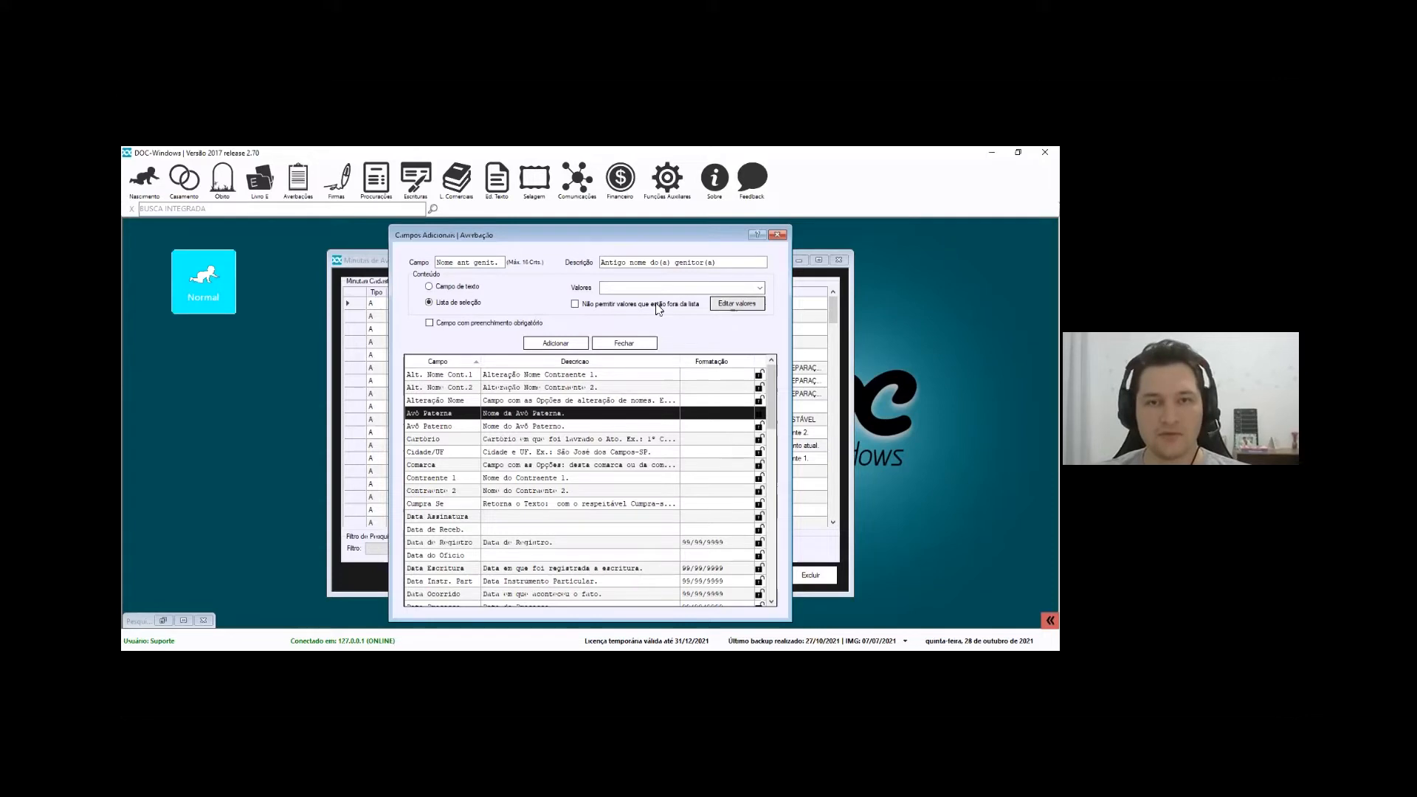
click(450, 289)
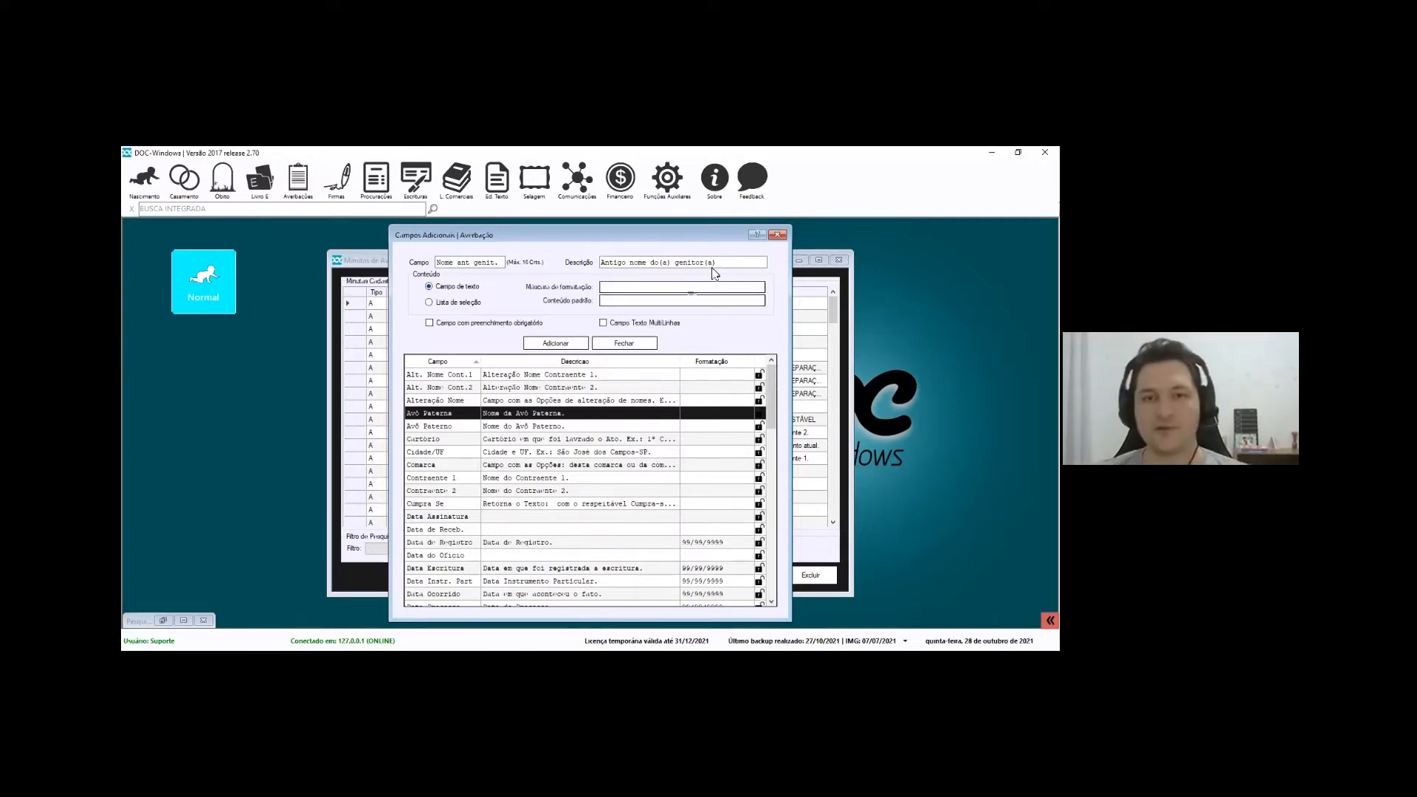
Open Ajuda Integrada (F1) for the Máscara de formatação of the Nome ant genit. field
drag(740, 261, 613, 262)
click(449, 262)
drag(503, 262, 366, 264)
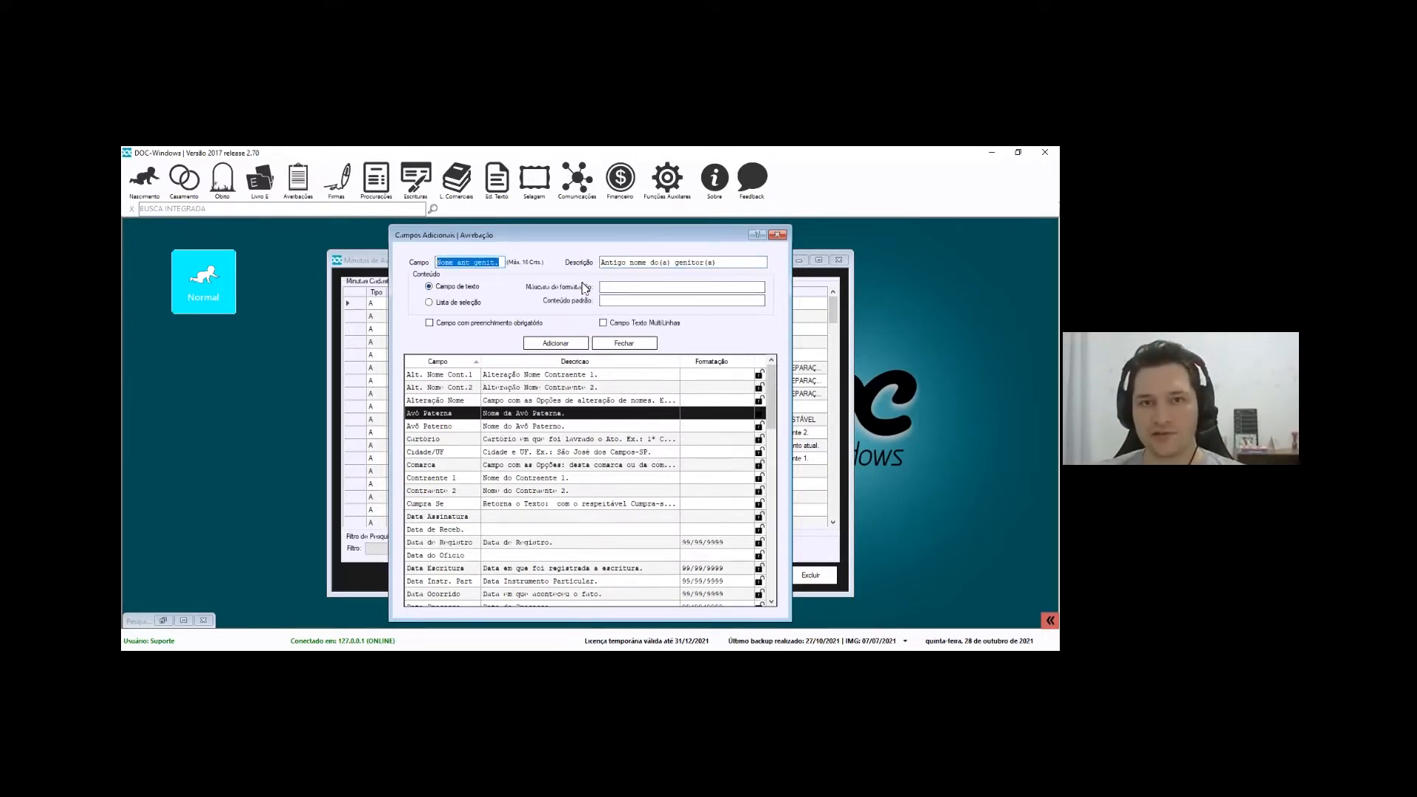
click(644, 288)
click(645, 299)
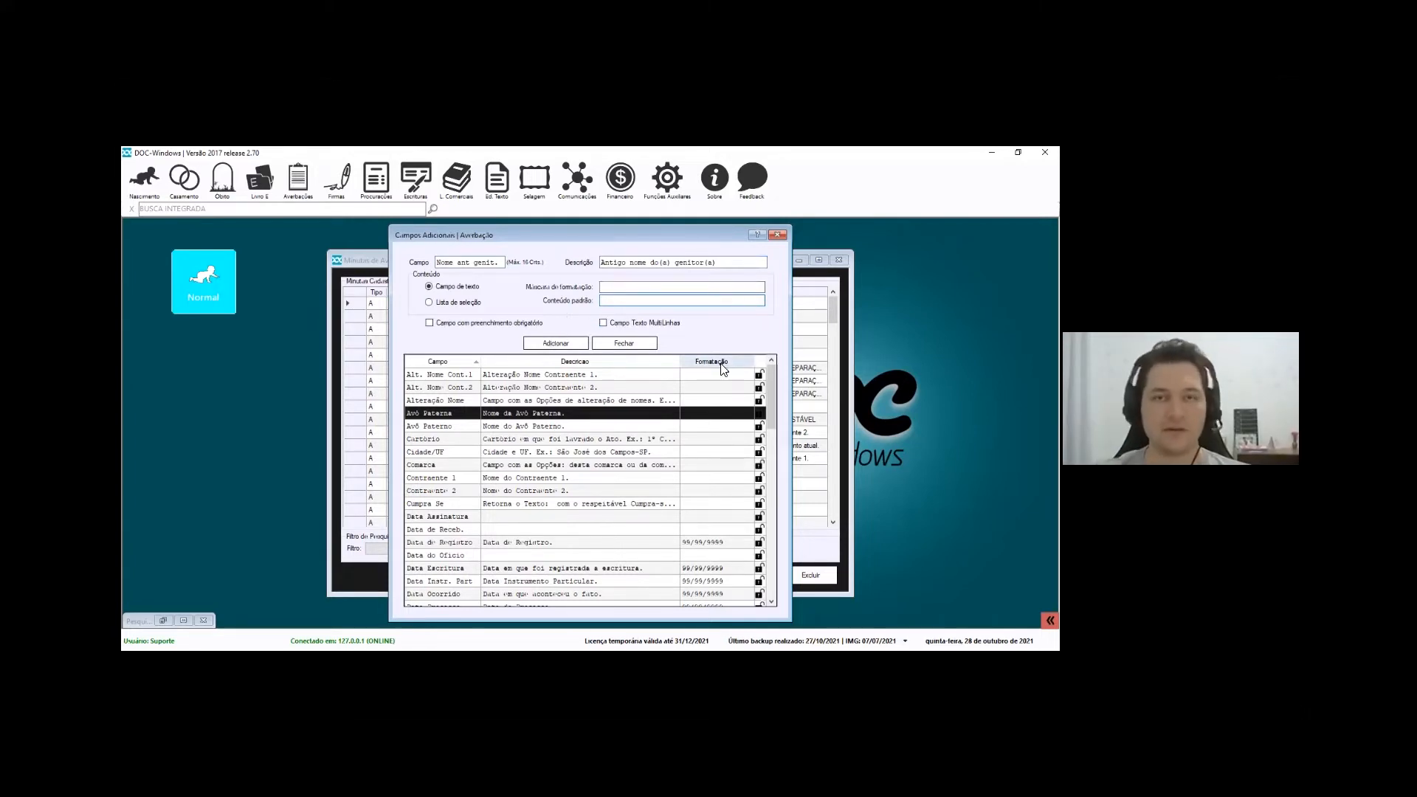
click(614, 287)
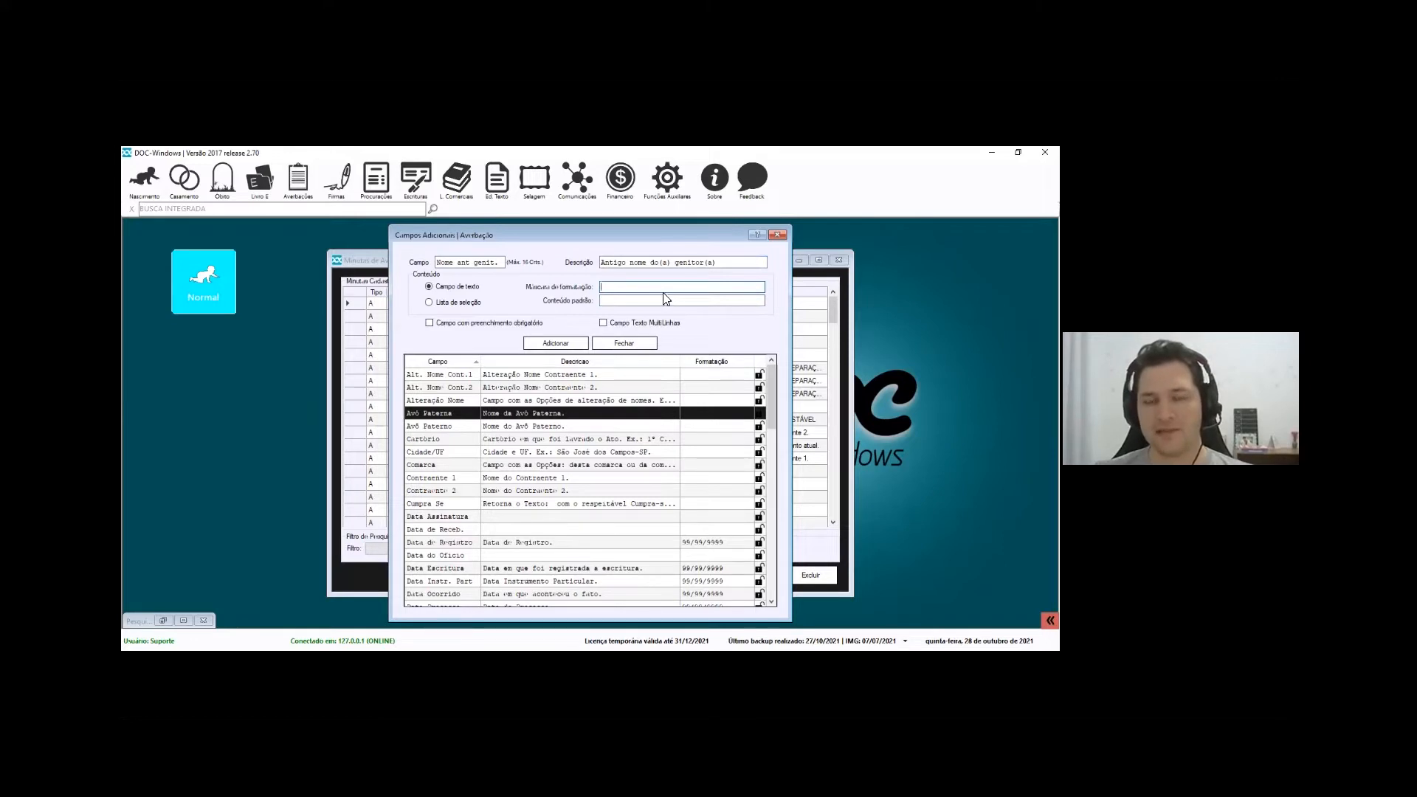
key(F1)
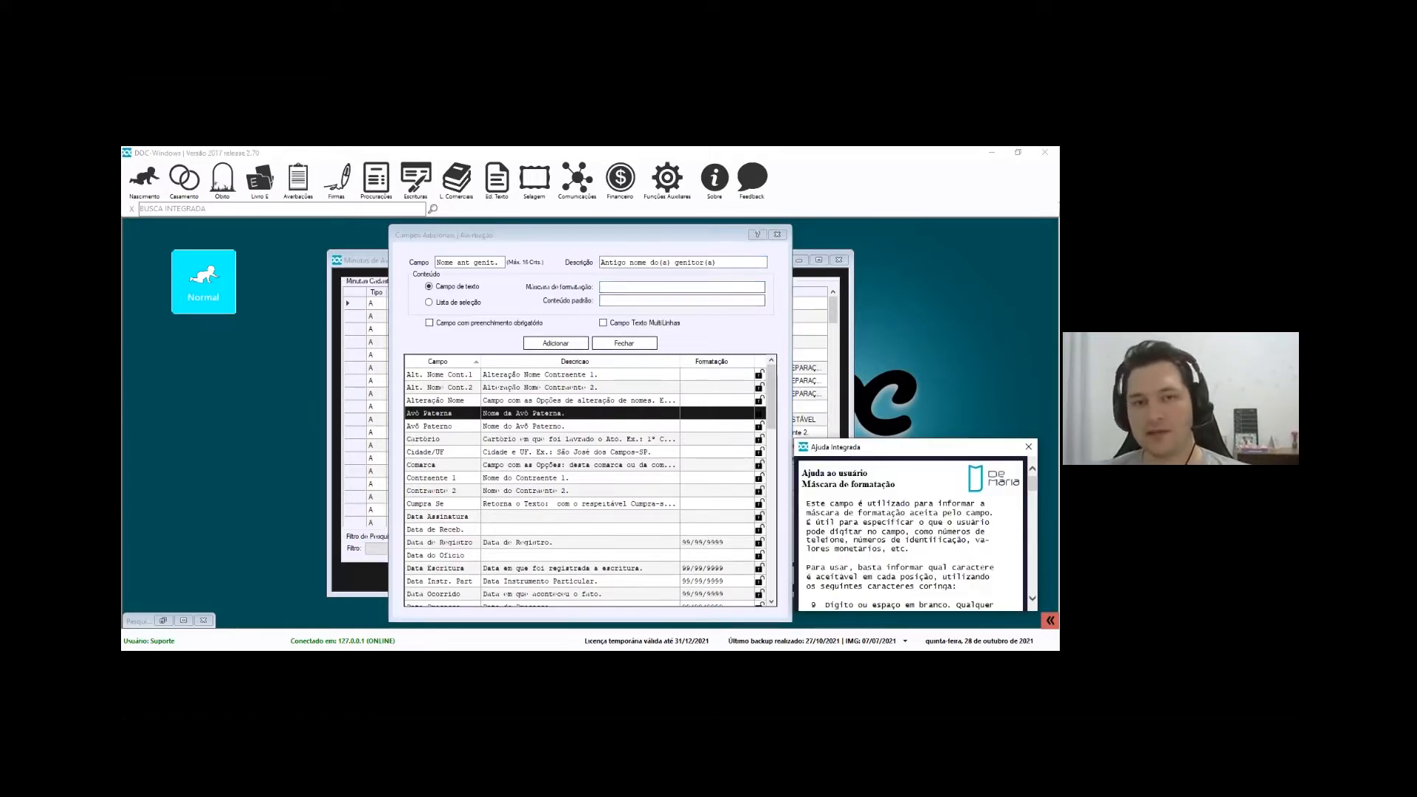
Read the mask help, trial an all-L formatting mask, clear it, and close the help
drag(915, 447, 382, 226)
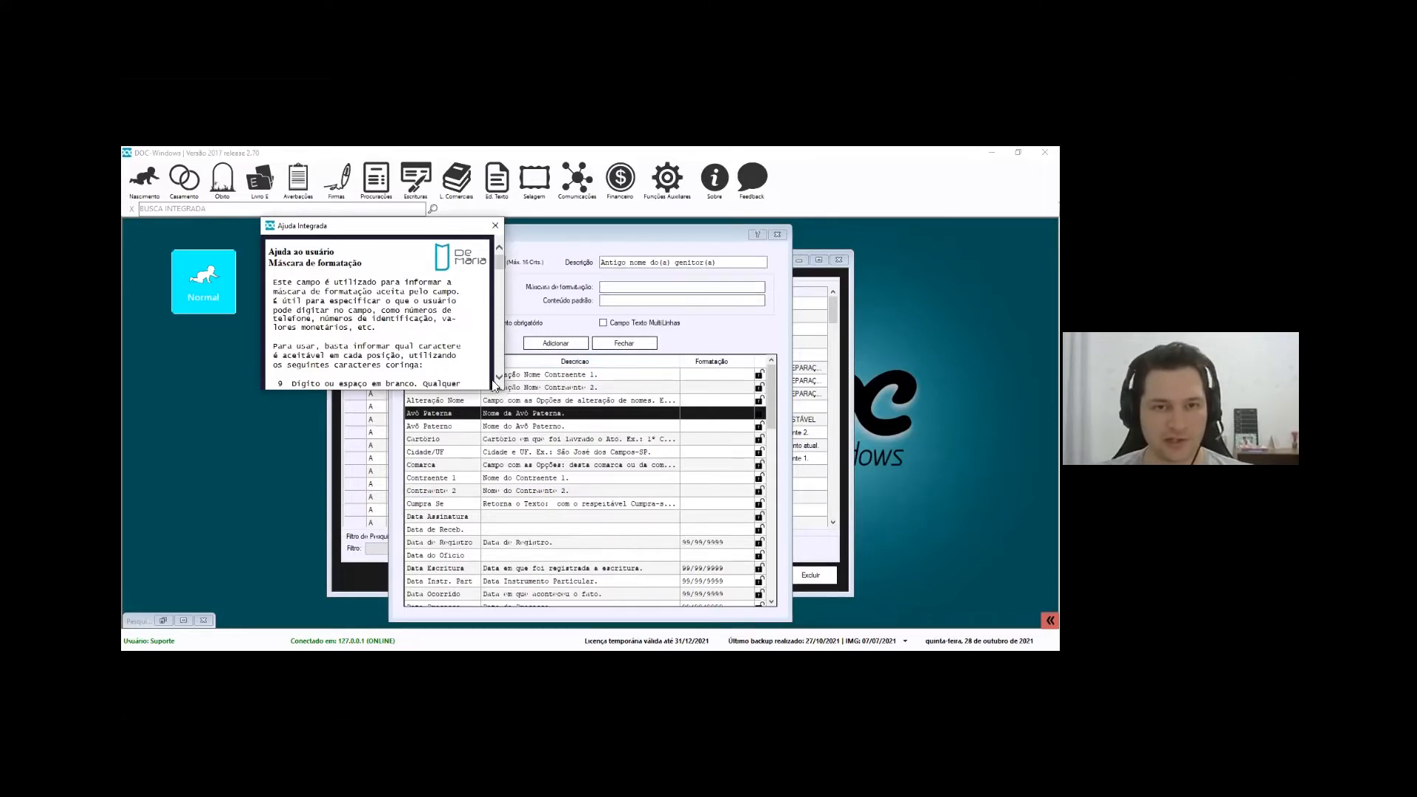
scroll(294, 318, down, 3)
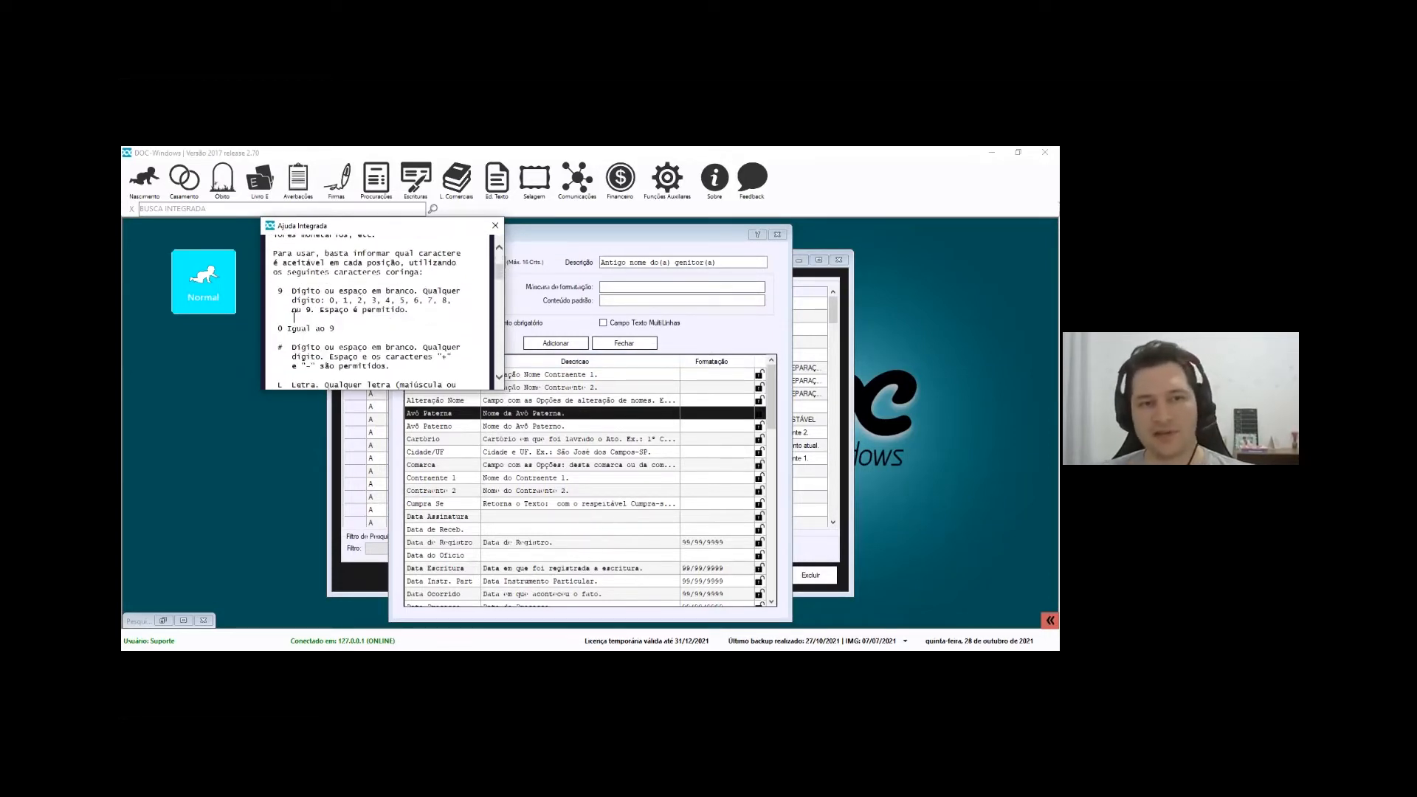
scroll(295, 317, down, 1)
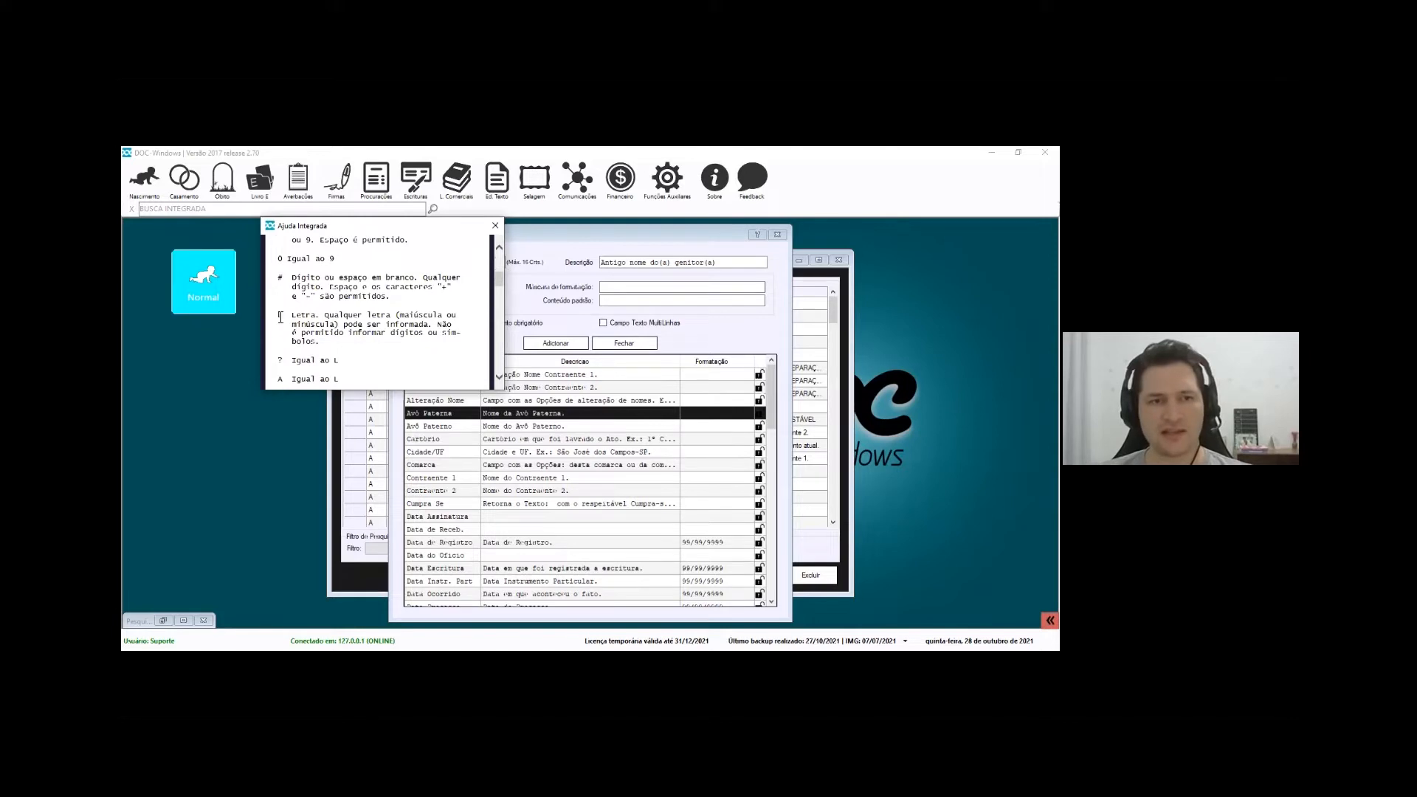
click(639, 288)
text(LLLLLLLLLLLLLLLLLLLLLLLLLLLL)
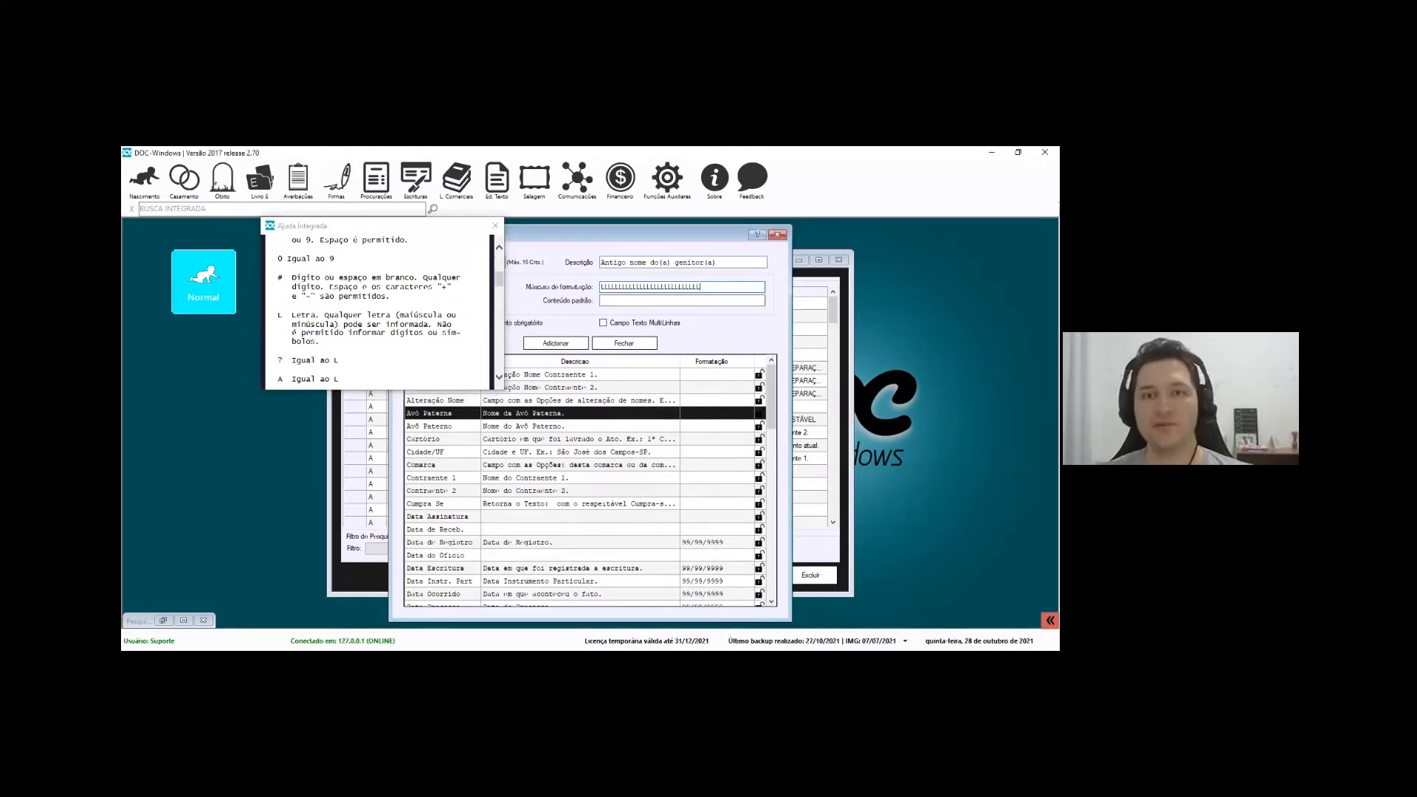
drag(700, 287, 594, 292)
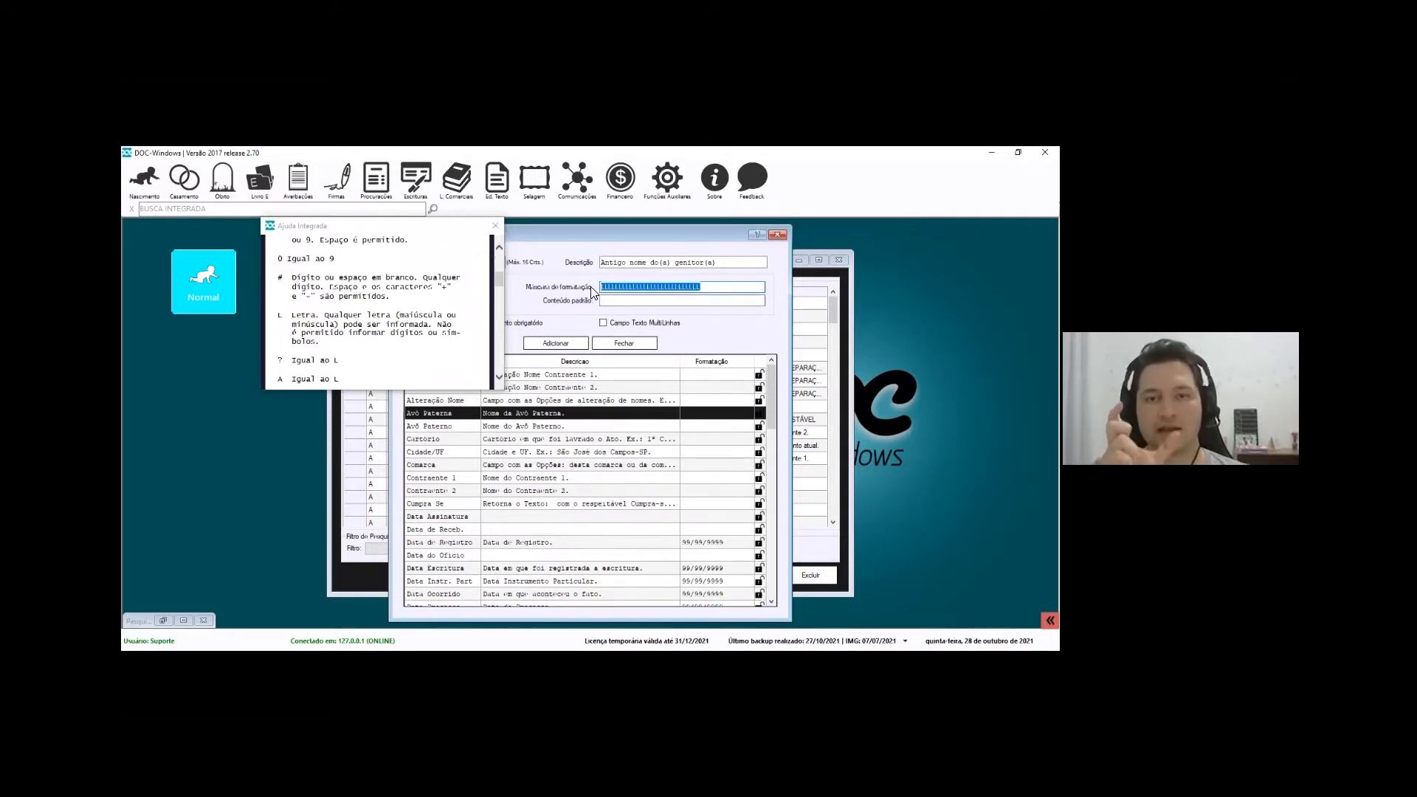
click(645, 301)
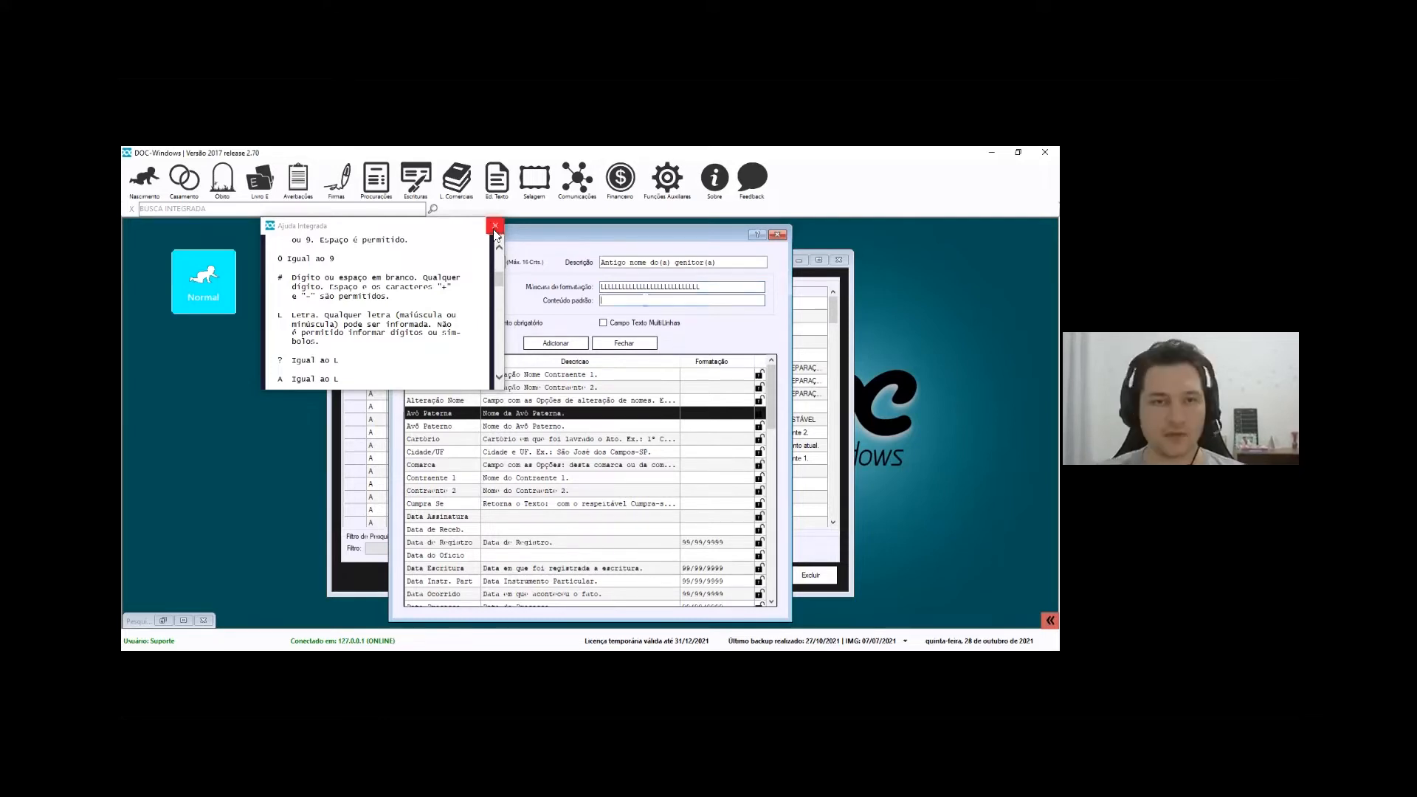
click(495, 226)
Clear the mask and 'teste' default content, then add the Nome ant genit. field
drag(705, 287, 598, 289)
key(Delete)
click(626, 301)
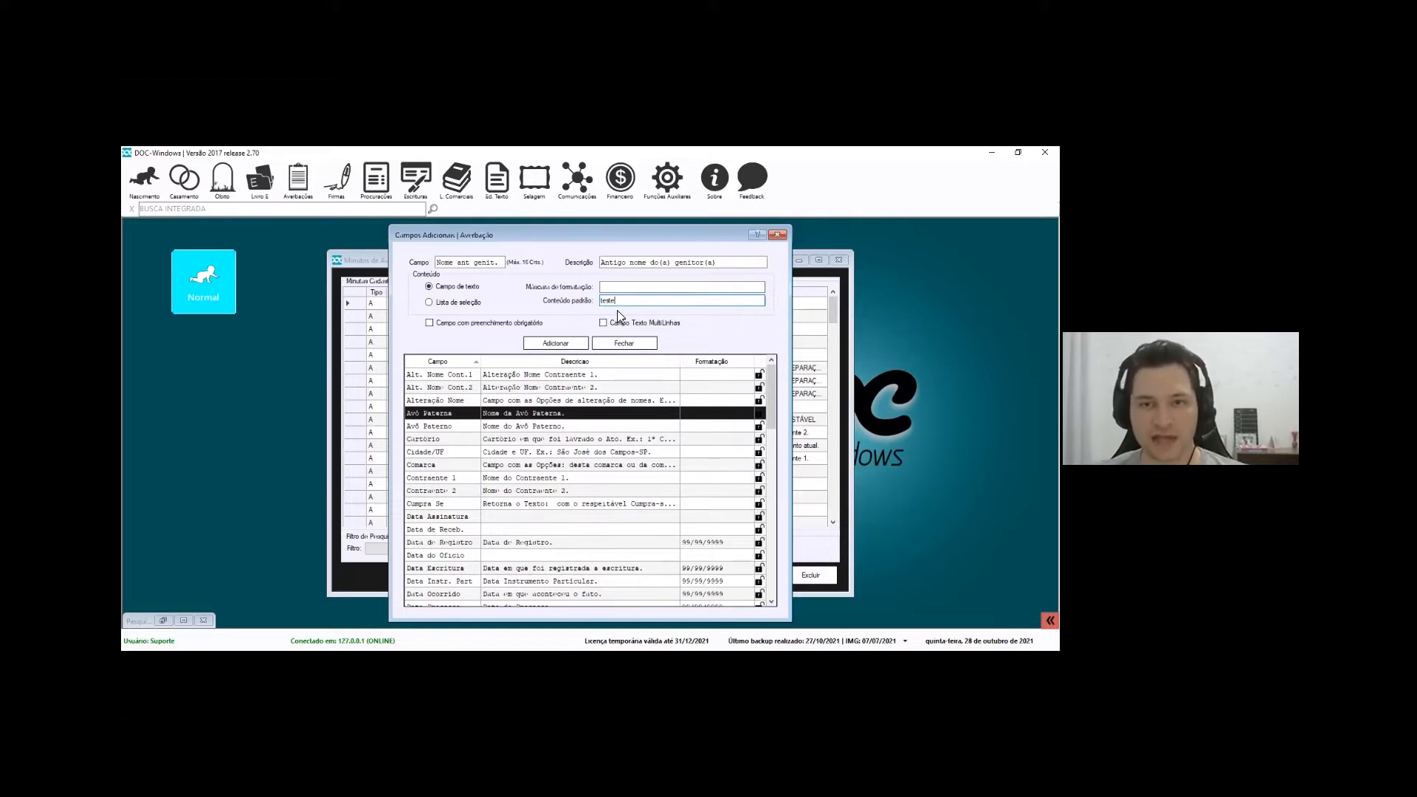
key(BackSpace)
key(BackSpace)
key(BackSpace)
key(BackSpace)
key(BackSpace)
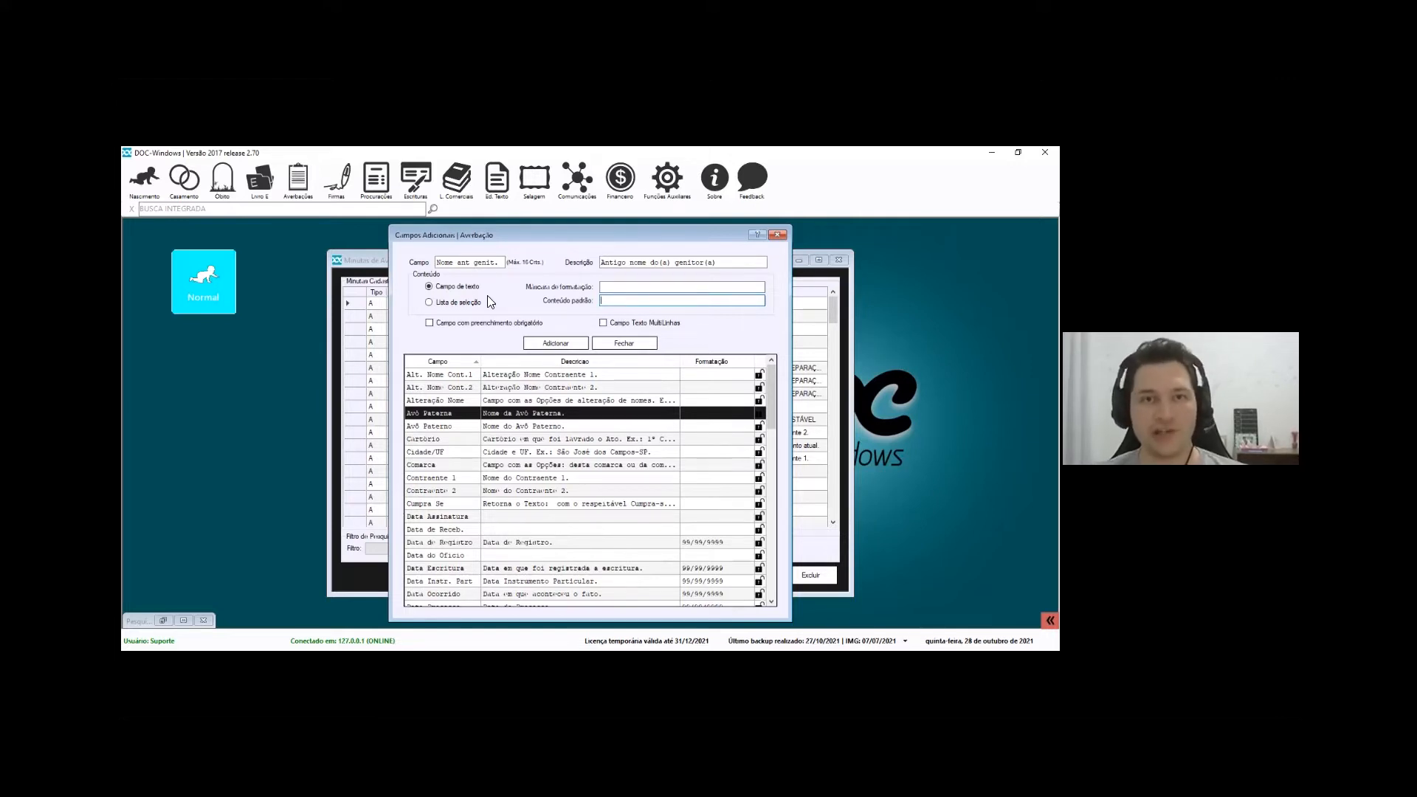
drag(726, 262, 376, 274)
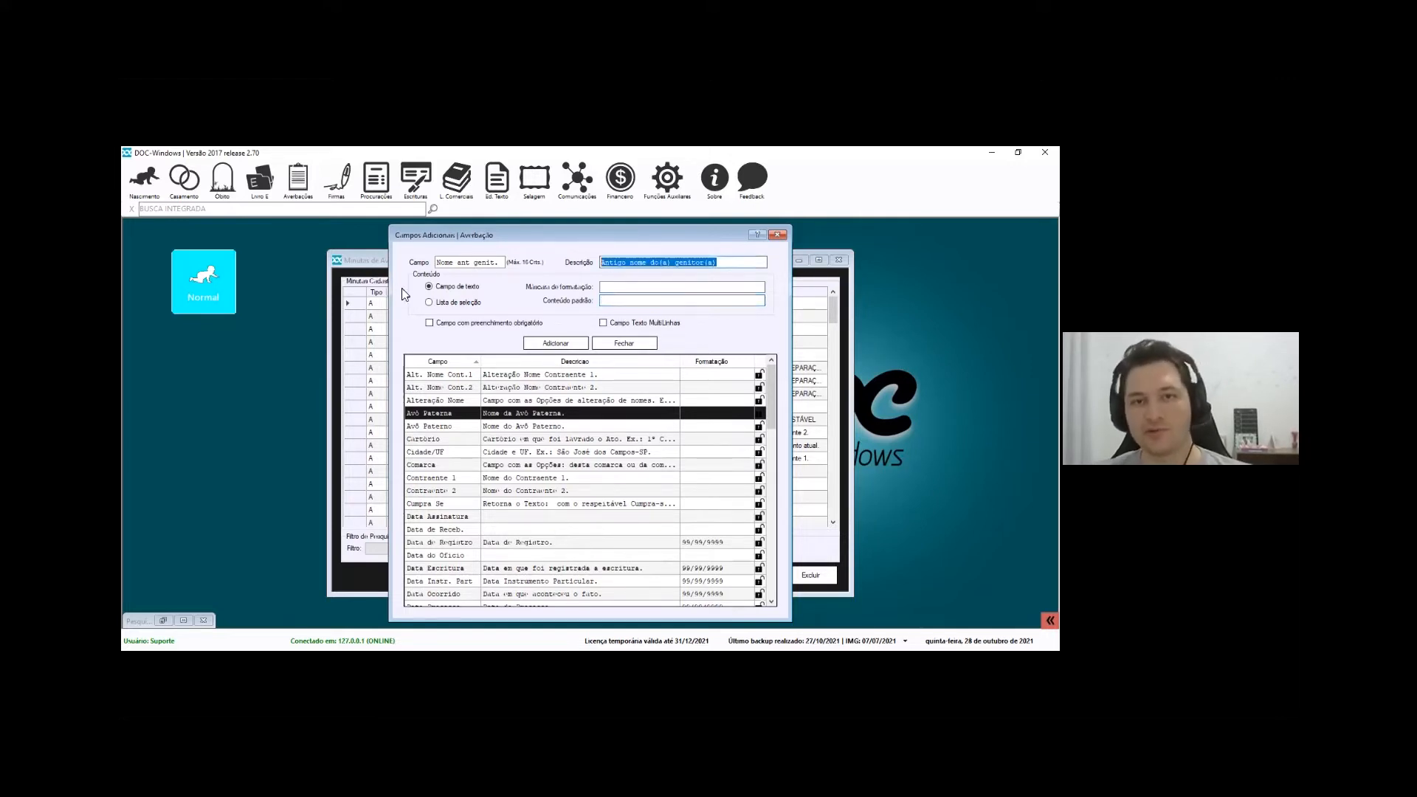
click(555, 344)
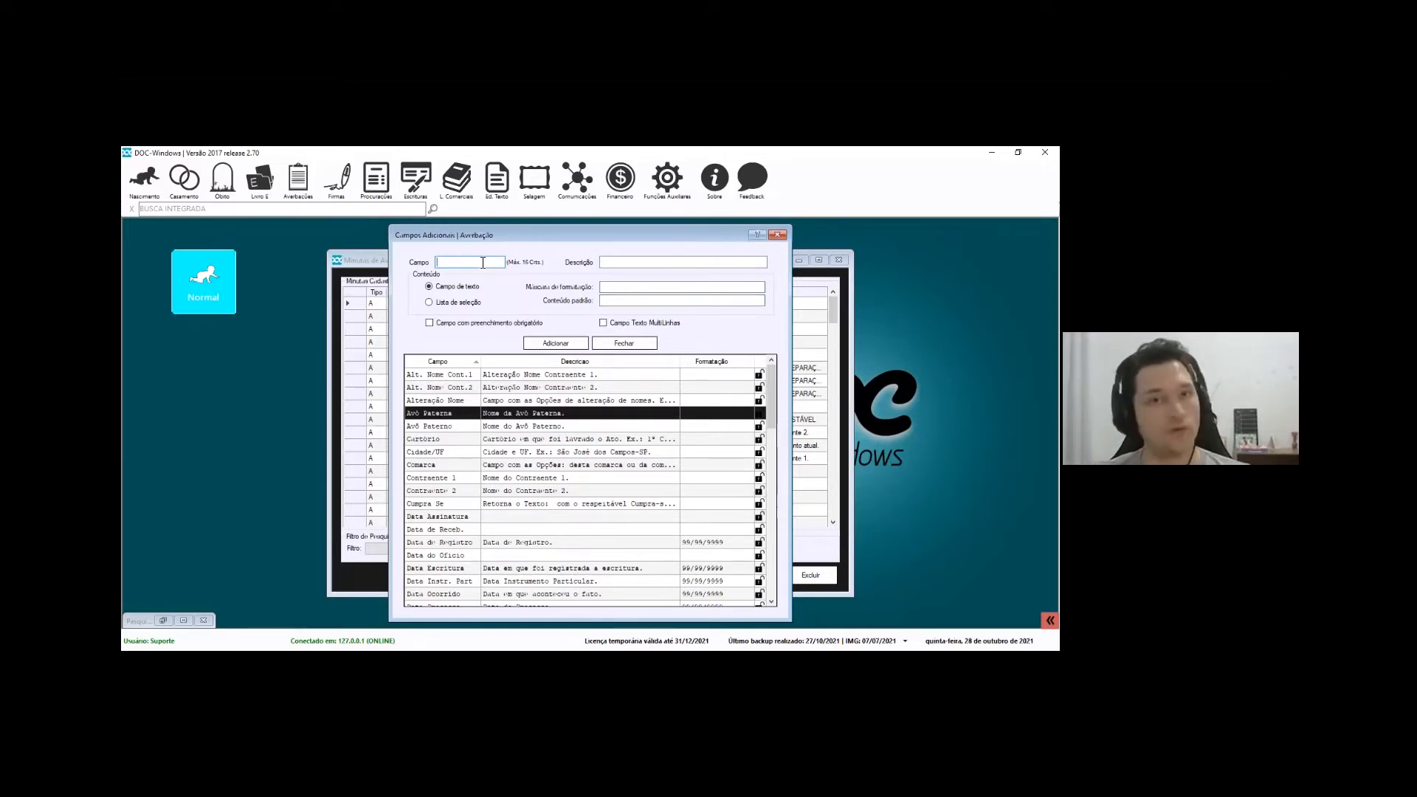
Enter field 'Novo nome genit.' with description 'Novo' and close the additional-fields window
text(Novo)
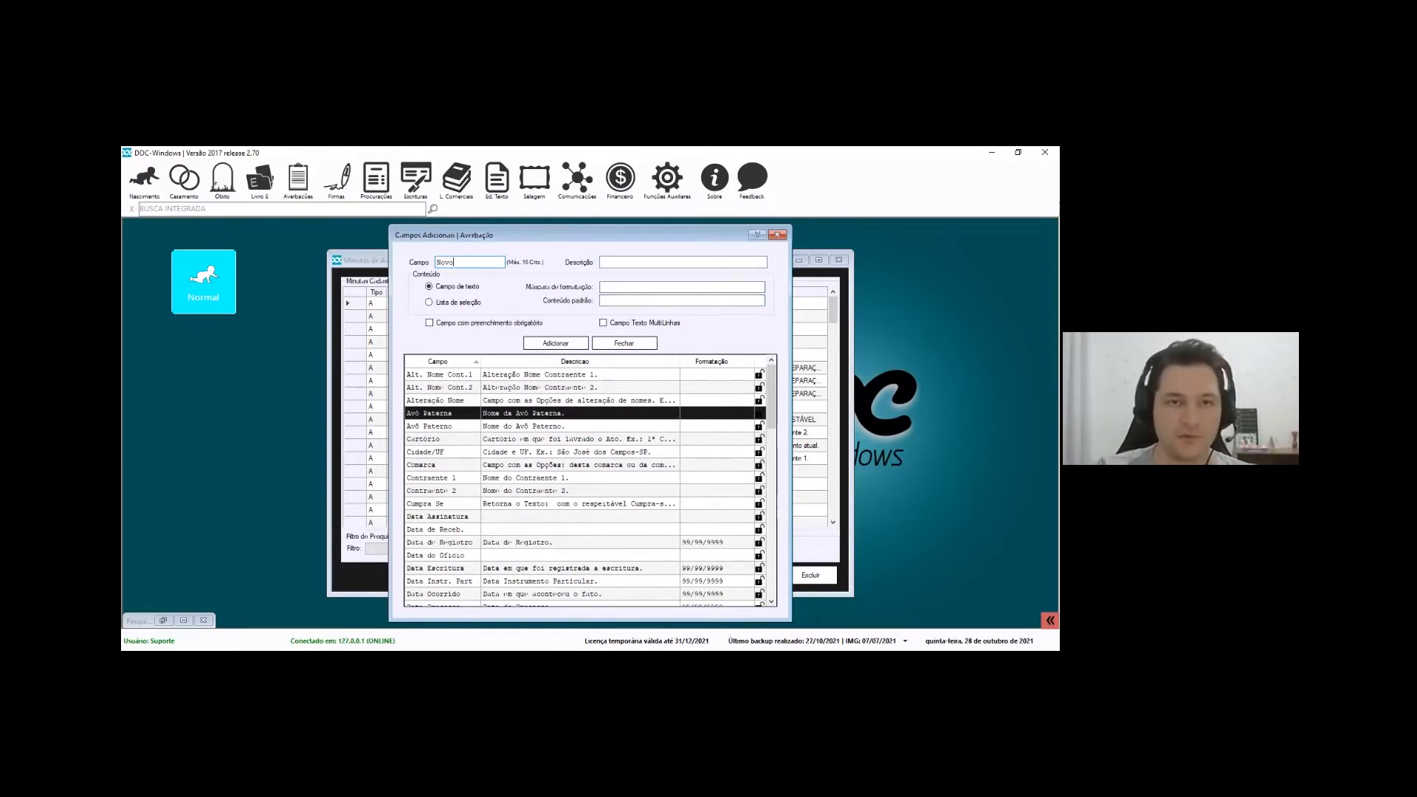
text( nome genit.)
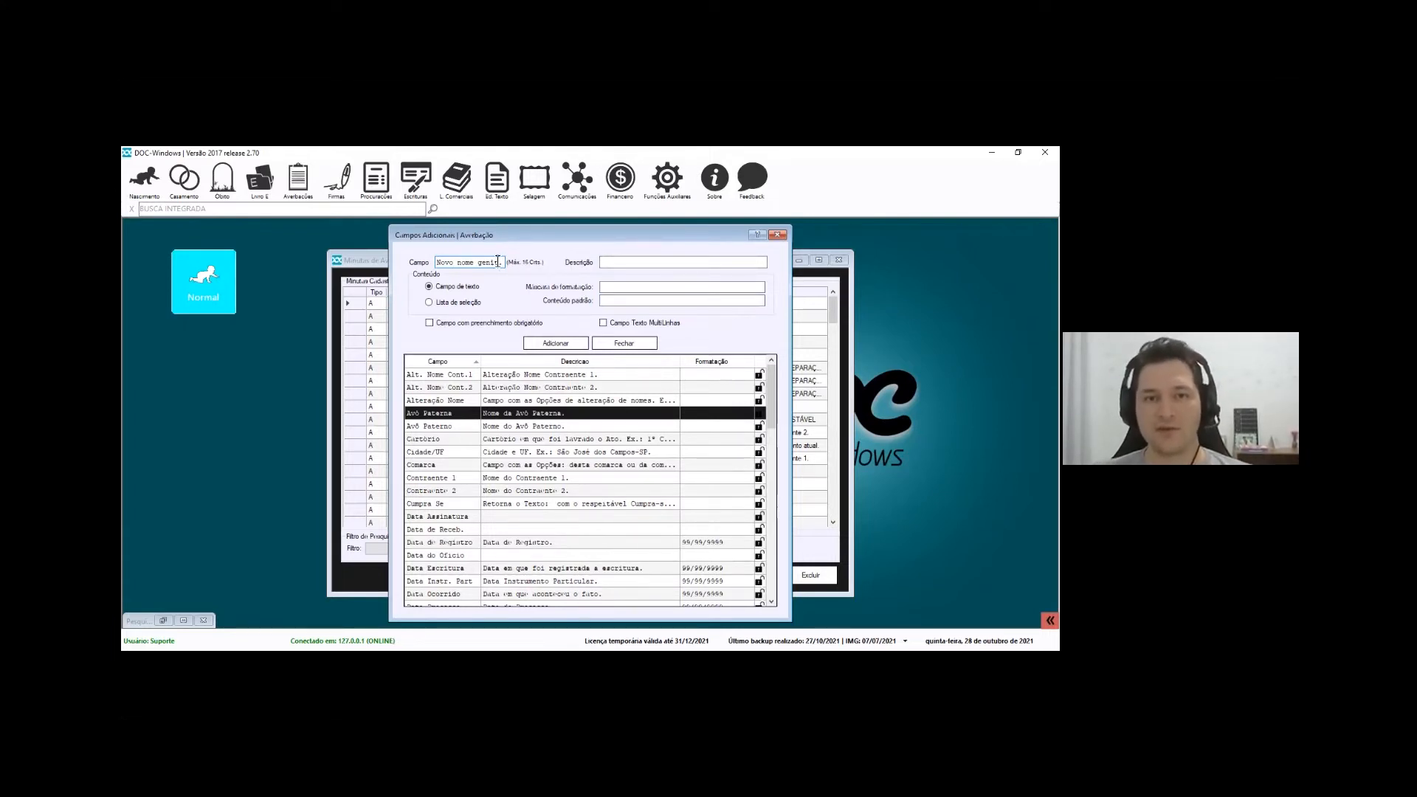
click(615, 263)
text(Novo g)
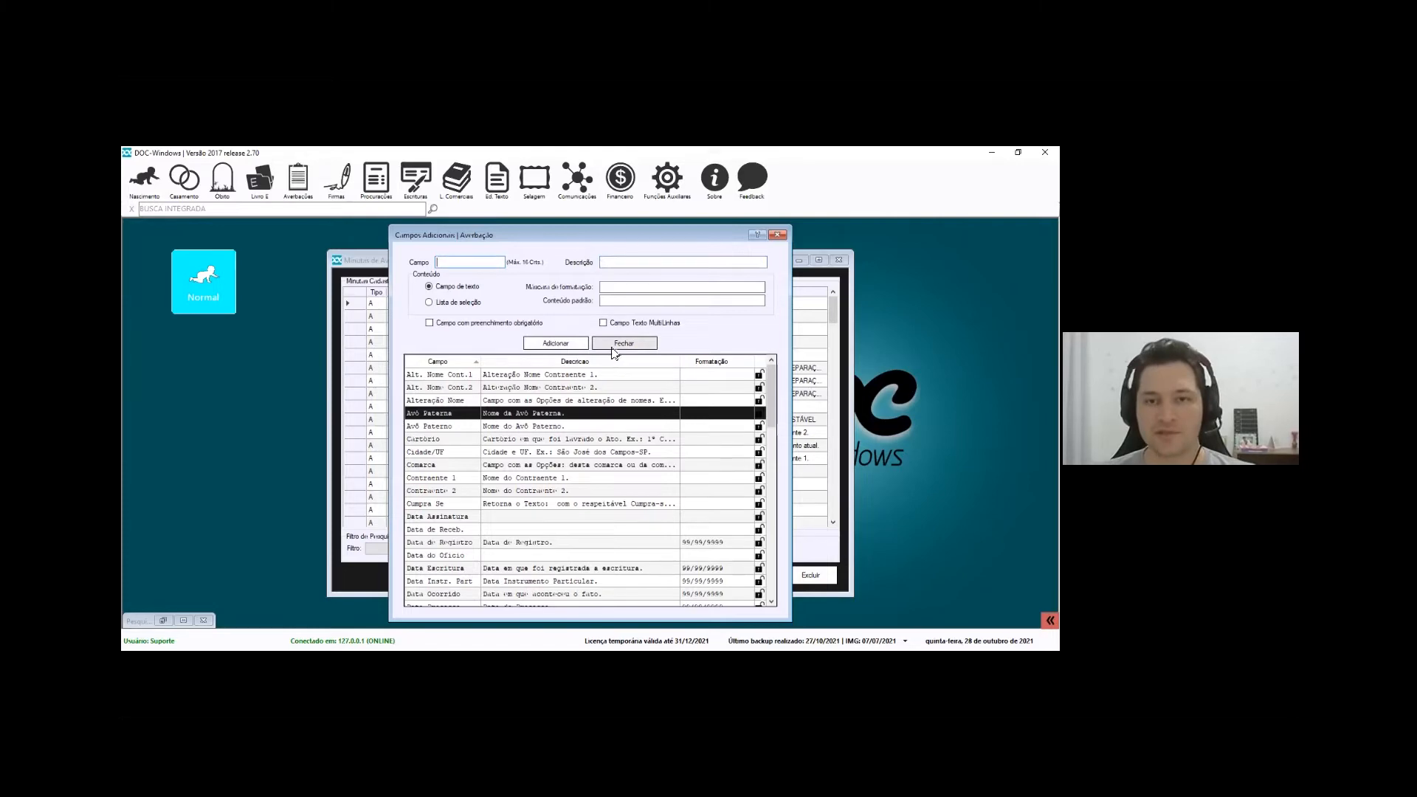
click(615, 345)
Open the Retificação Administrativo de Nascimento minuta from the averbação minutas list
click(483, 471)
scroll(502, 479, down, 20)
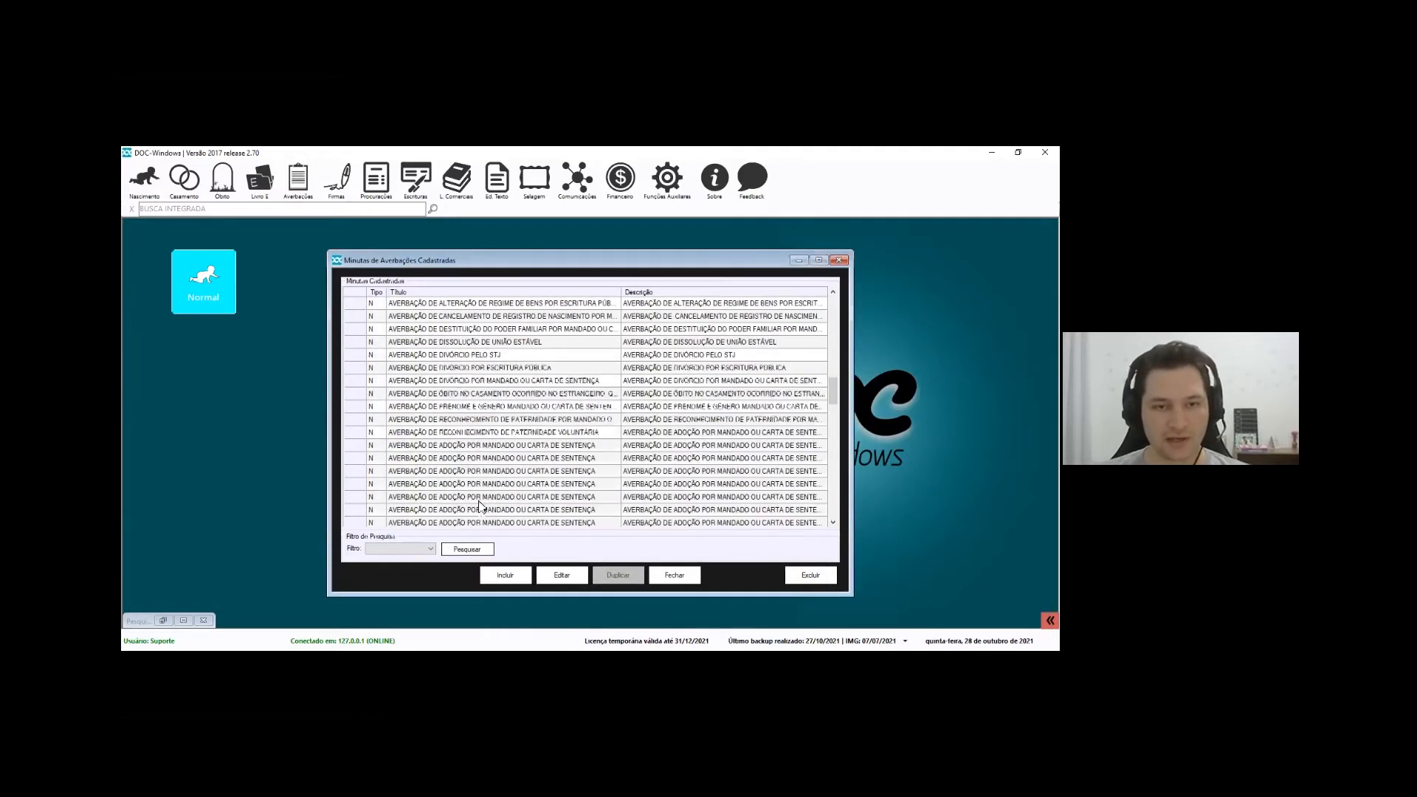
scroll(508, 487, down, 5)
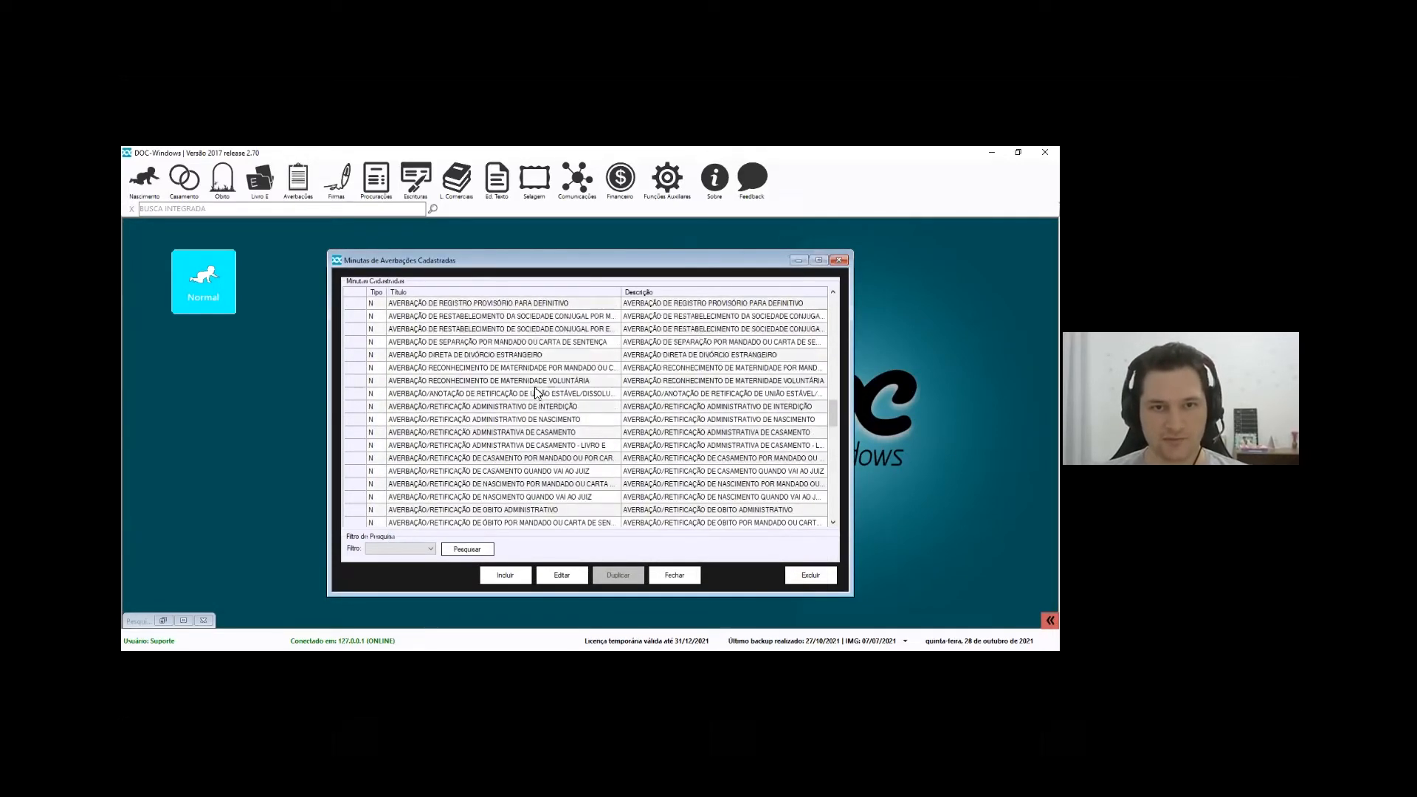
double_click(563, 420)
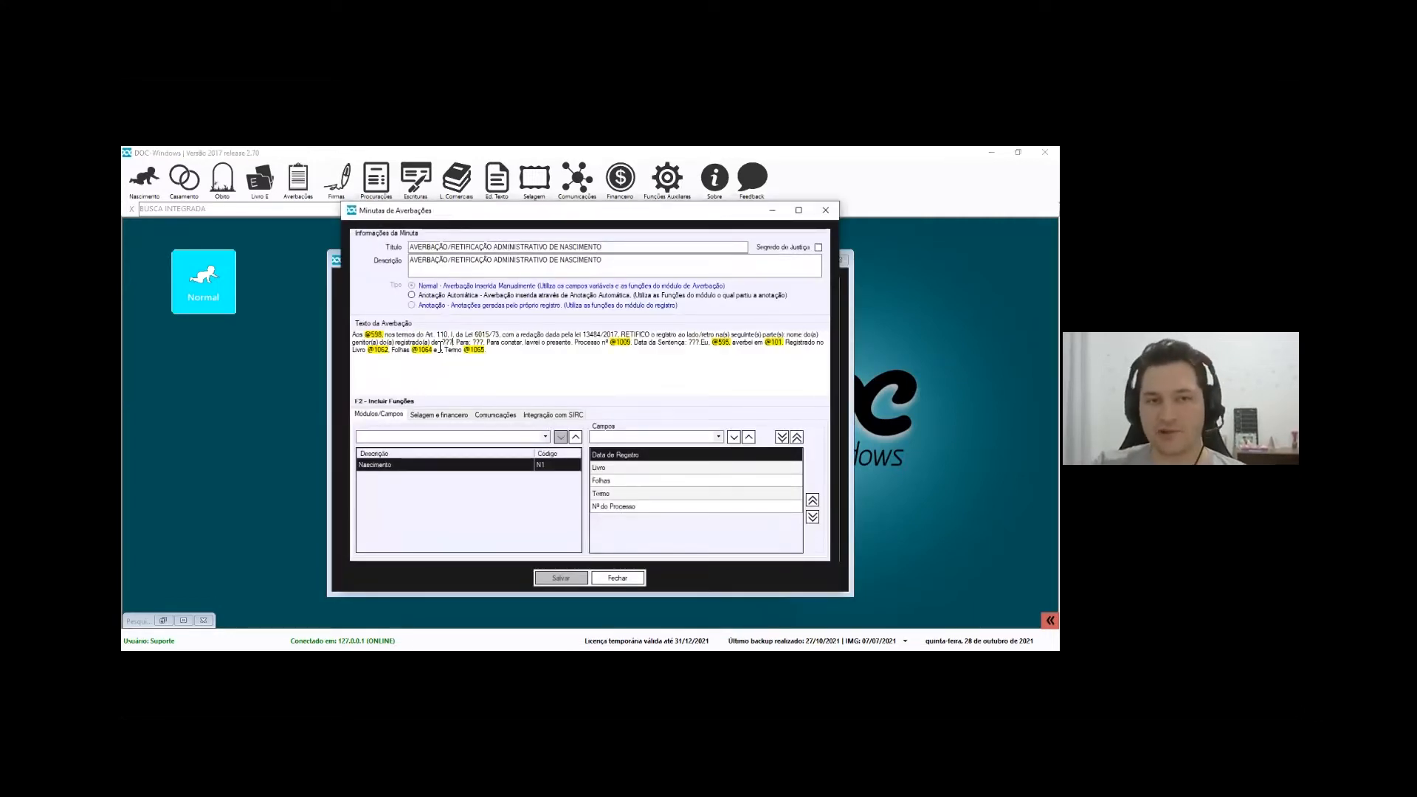
Replace the '???' placeholders with the Novo nome genit. and Nome ant genit. fields
key(Delete)
key(Delete)
key(Delete)
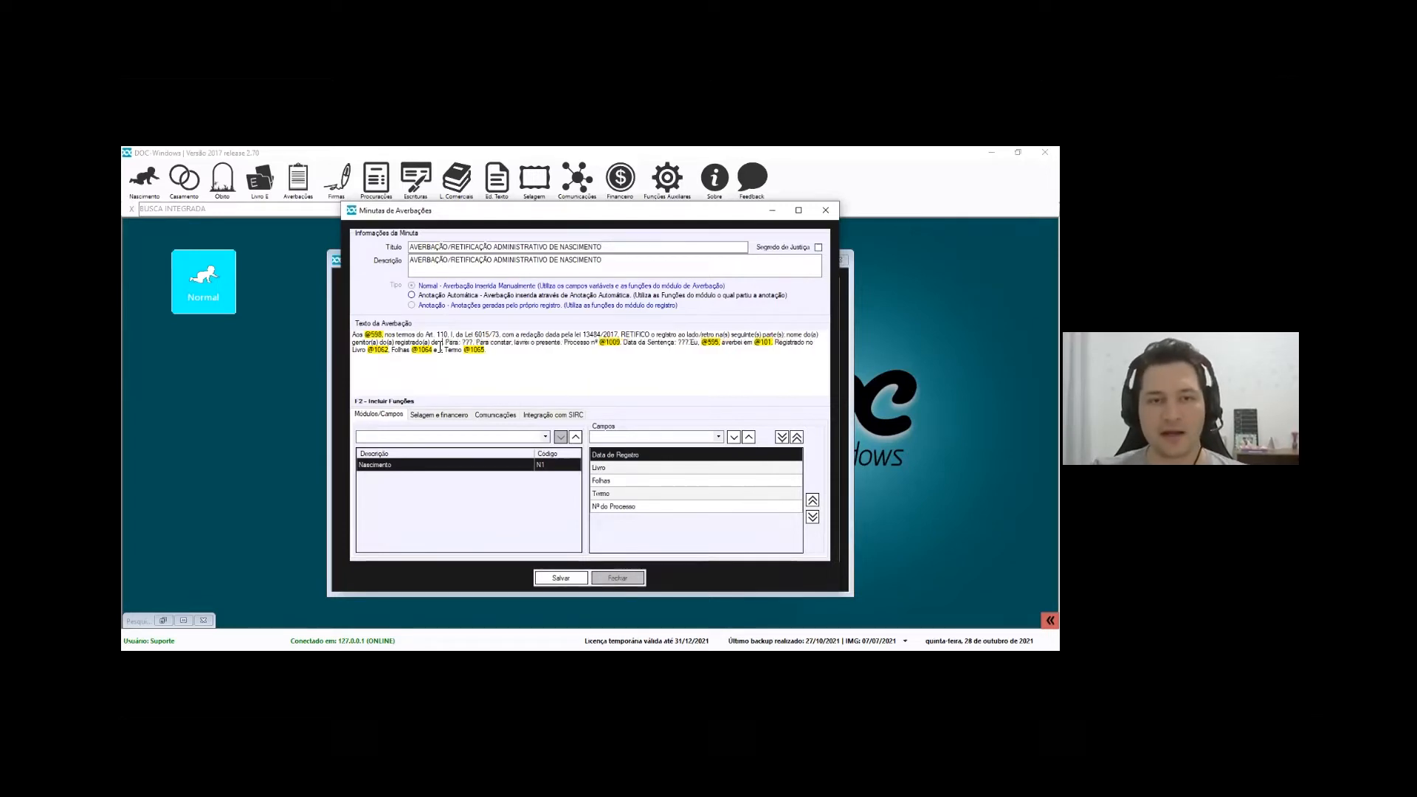
text(novo)
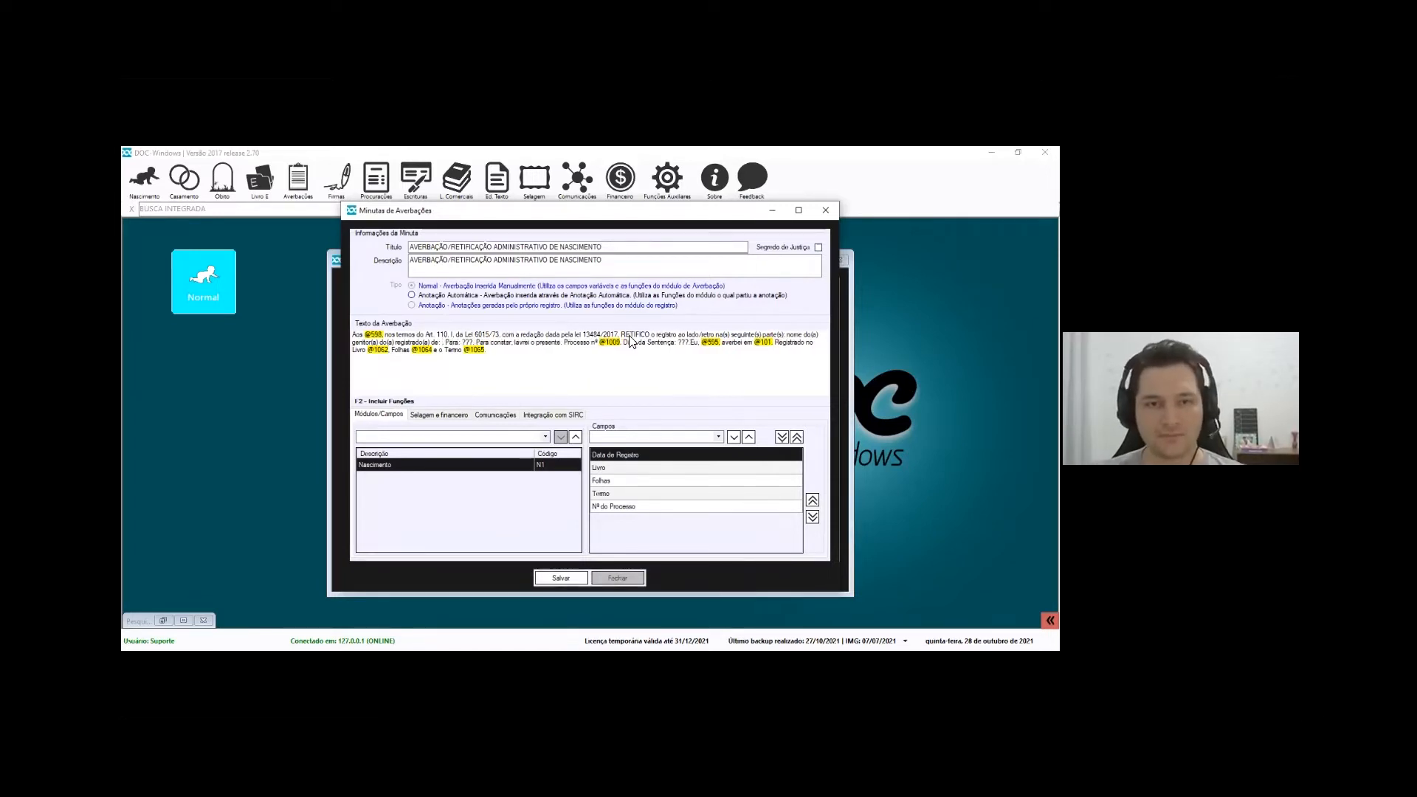
key(F2)
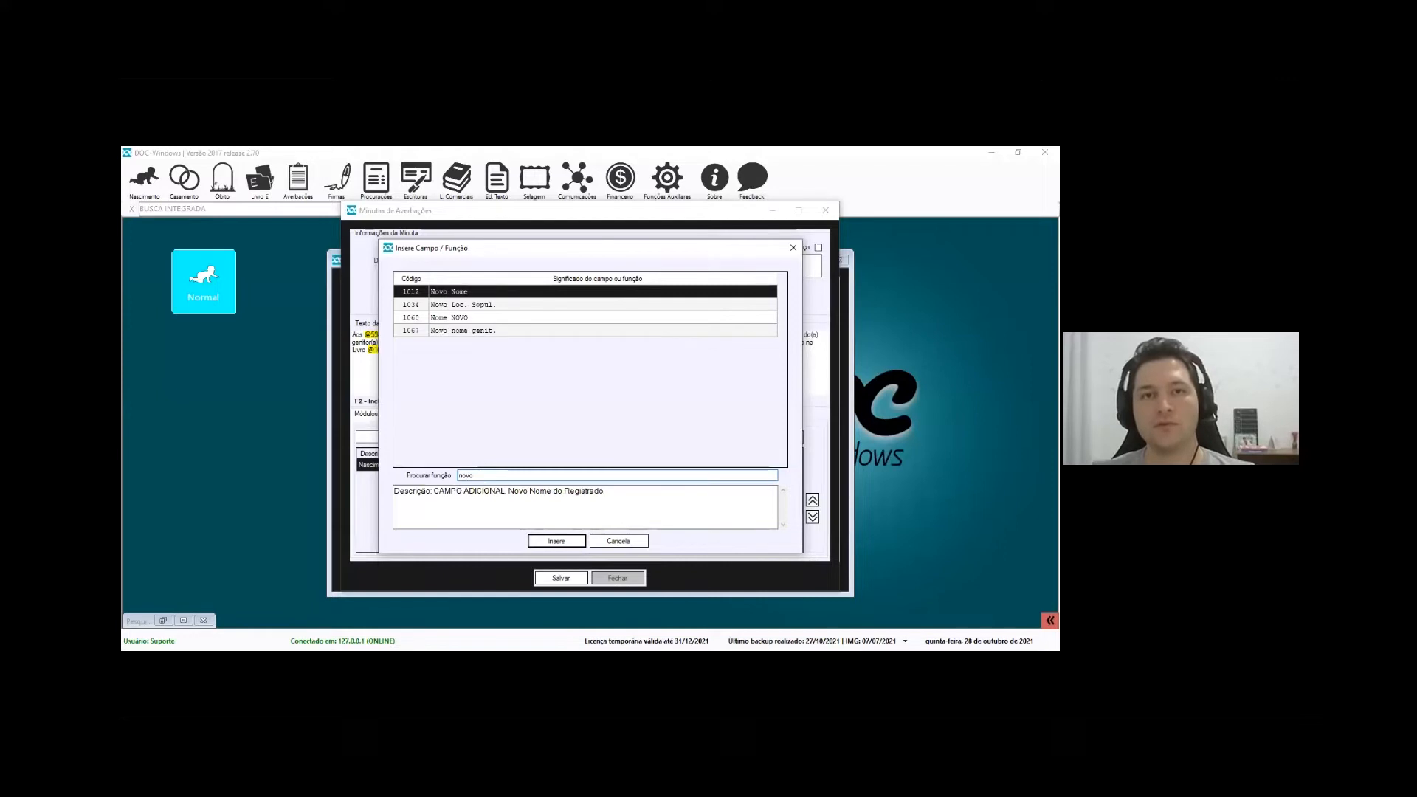
click(460, 333)
double_click(472, 476)
text(antigo)
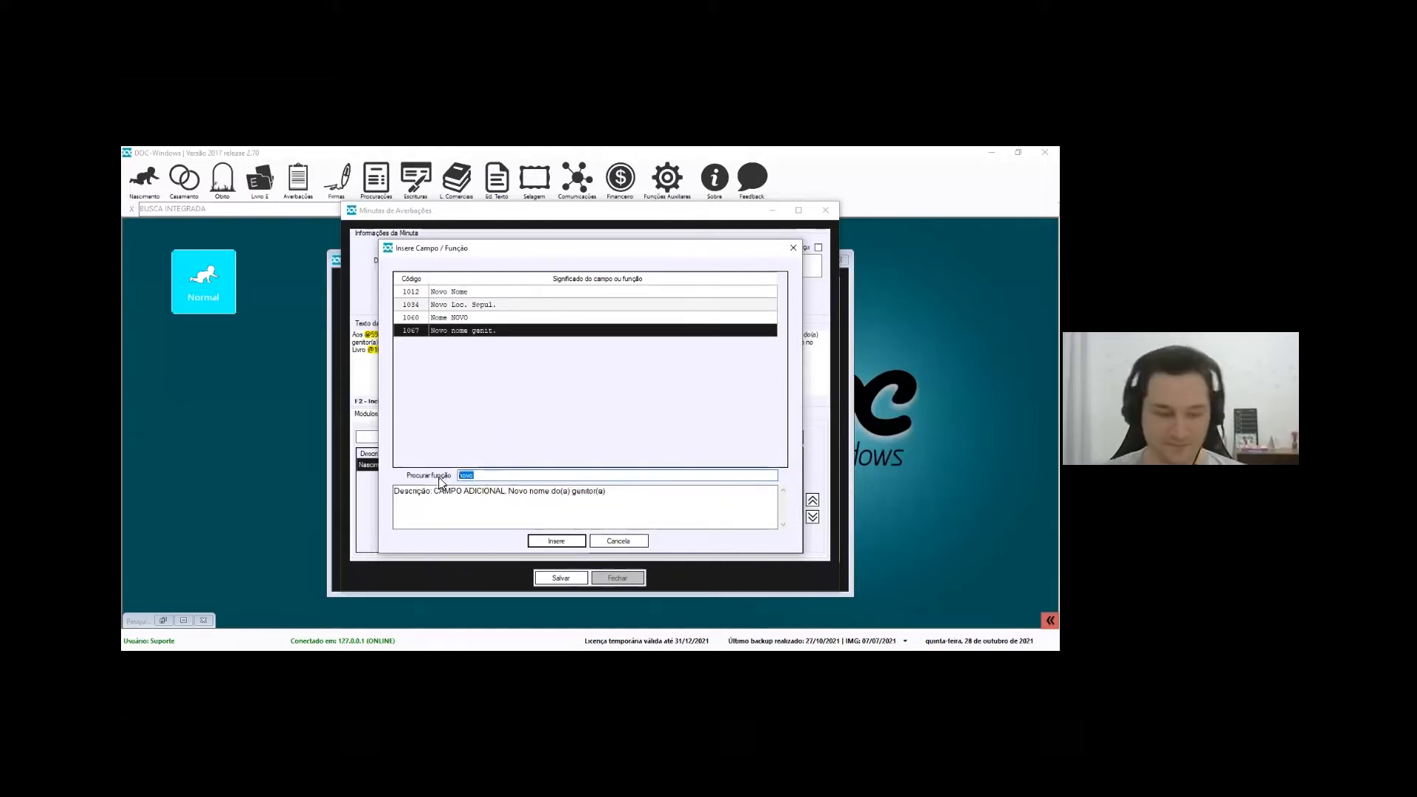
key(Escape)
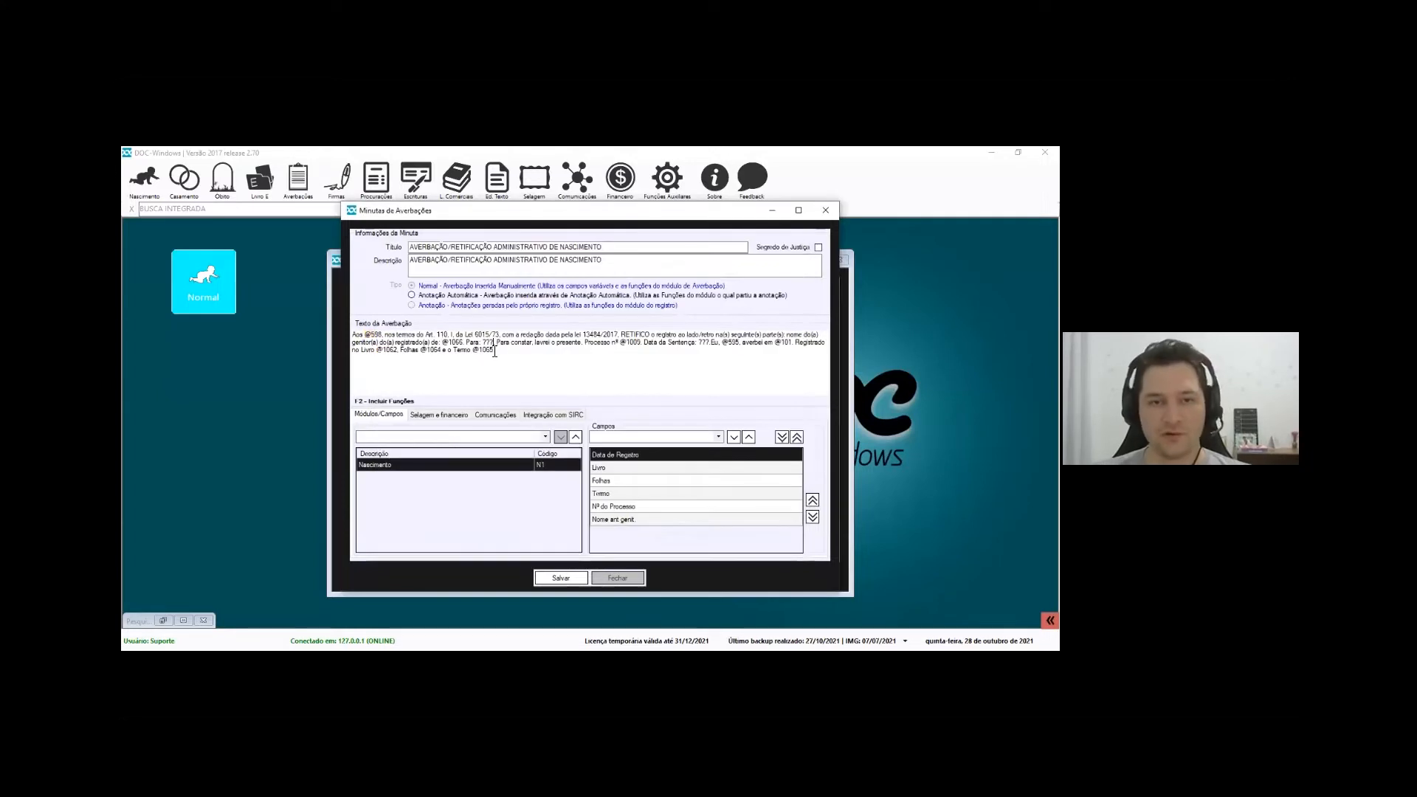
drag(526, 351, 356, 329)
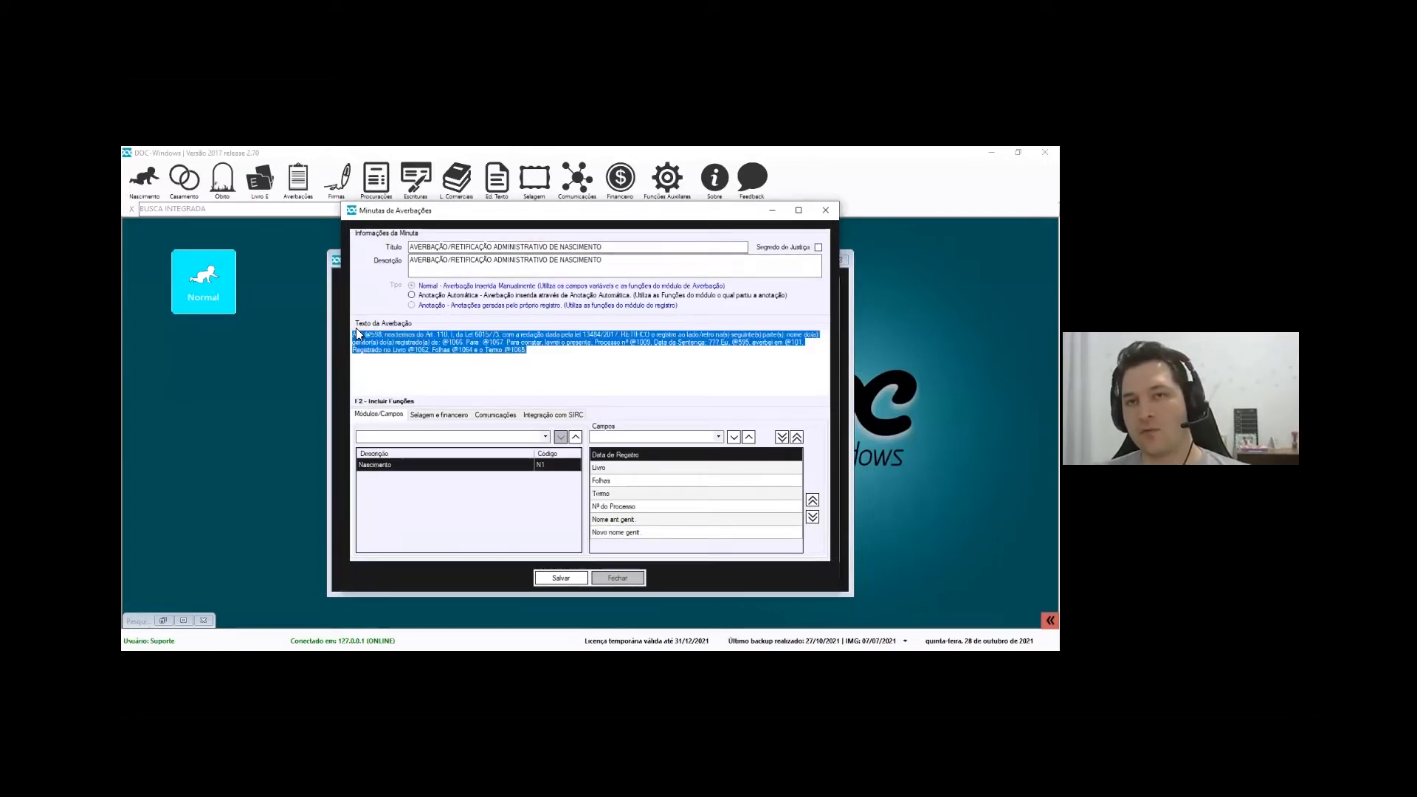
Adjust the field order, keeping Nome ant genit. below Nº do Processo
click(505, 369)
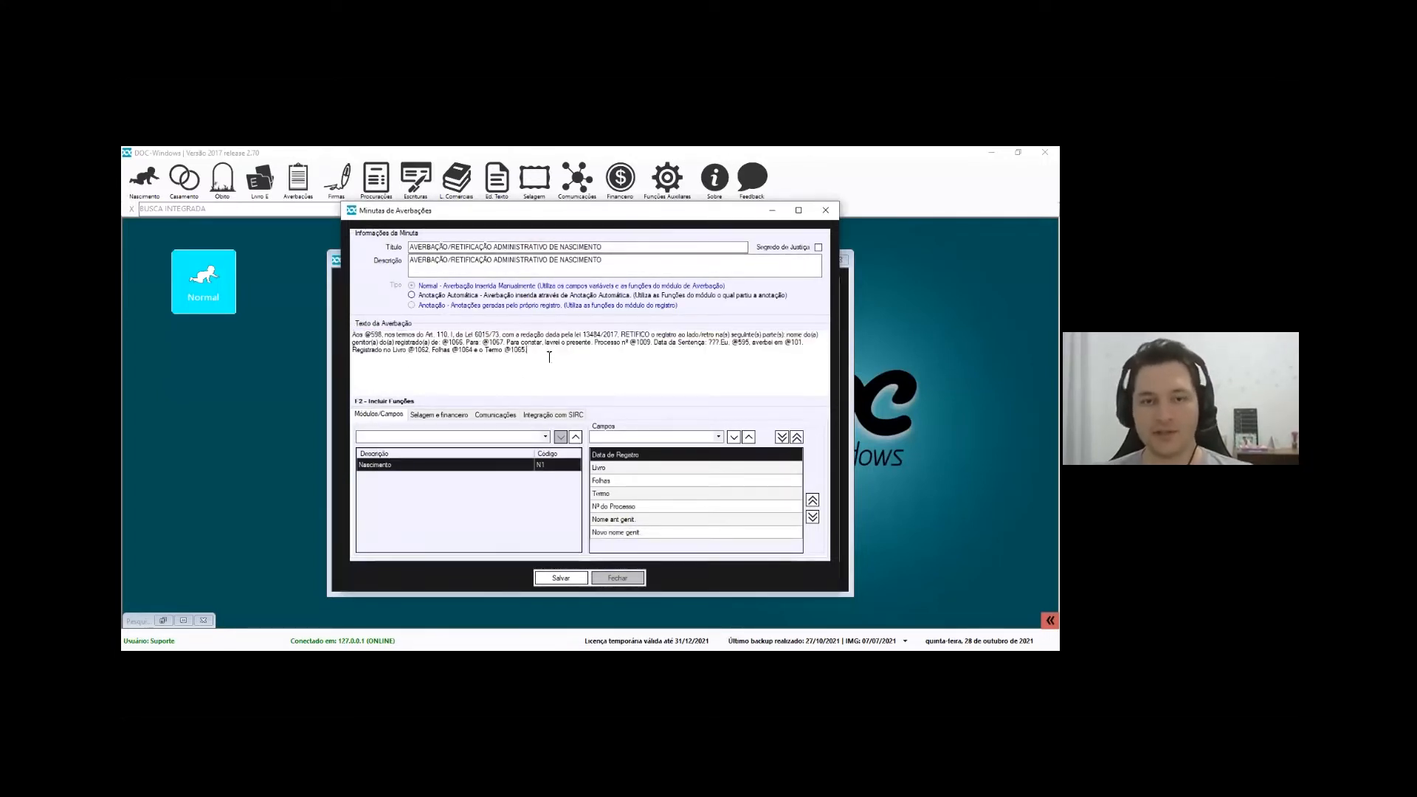
click(651, 531)
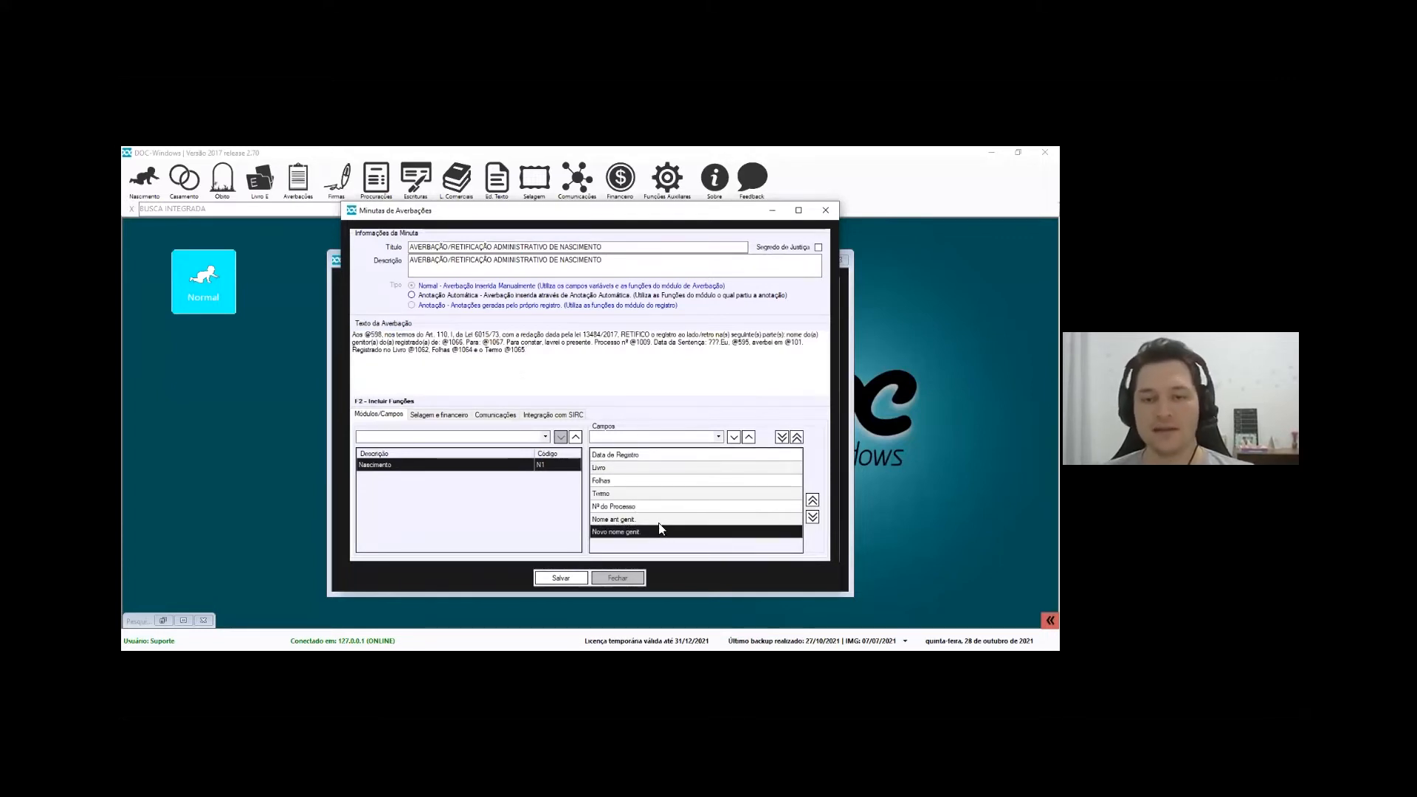
click(658, 520)
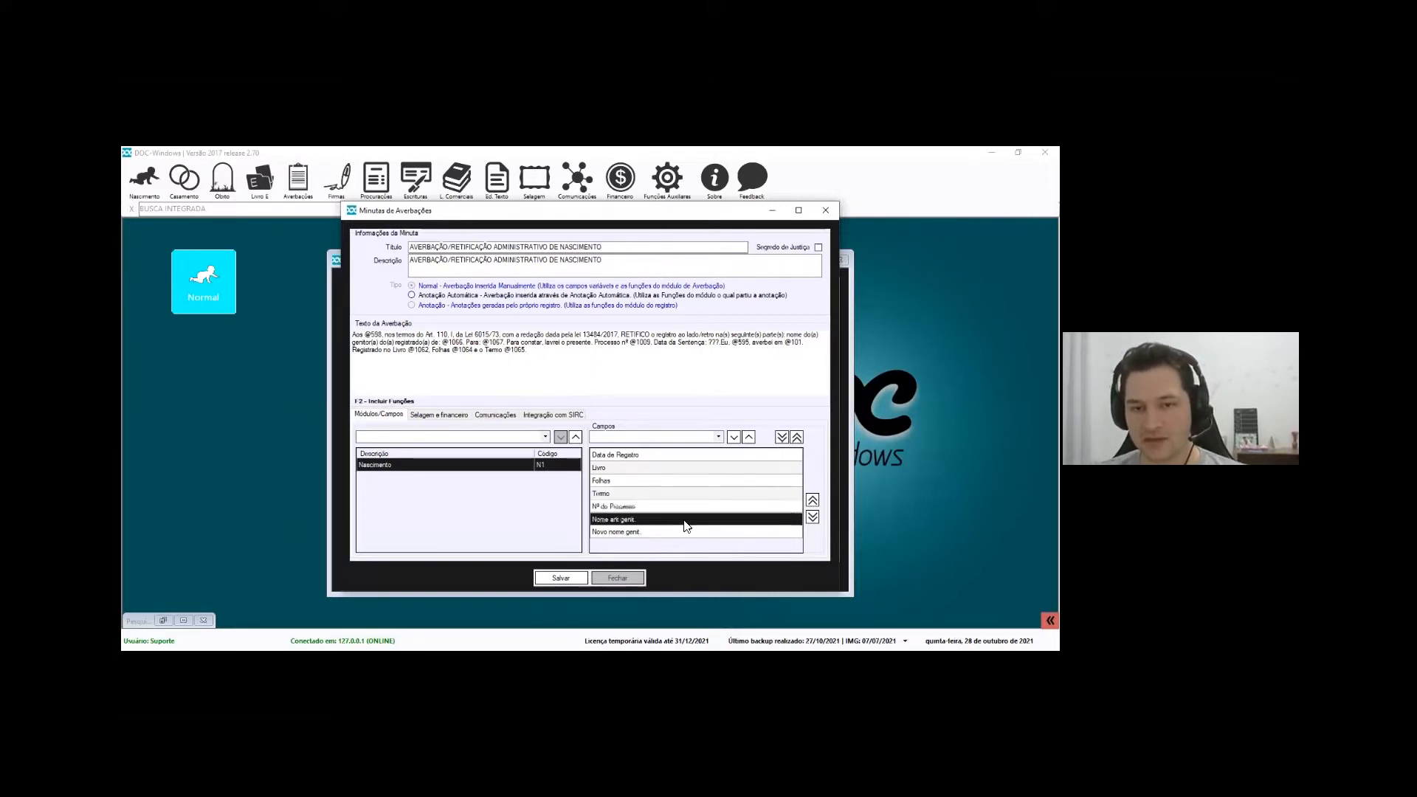
click(812, 500)
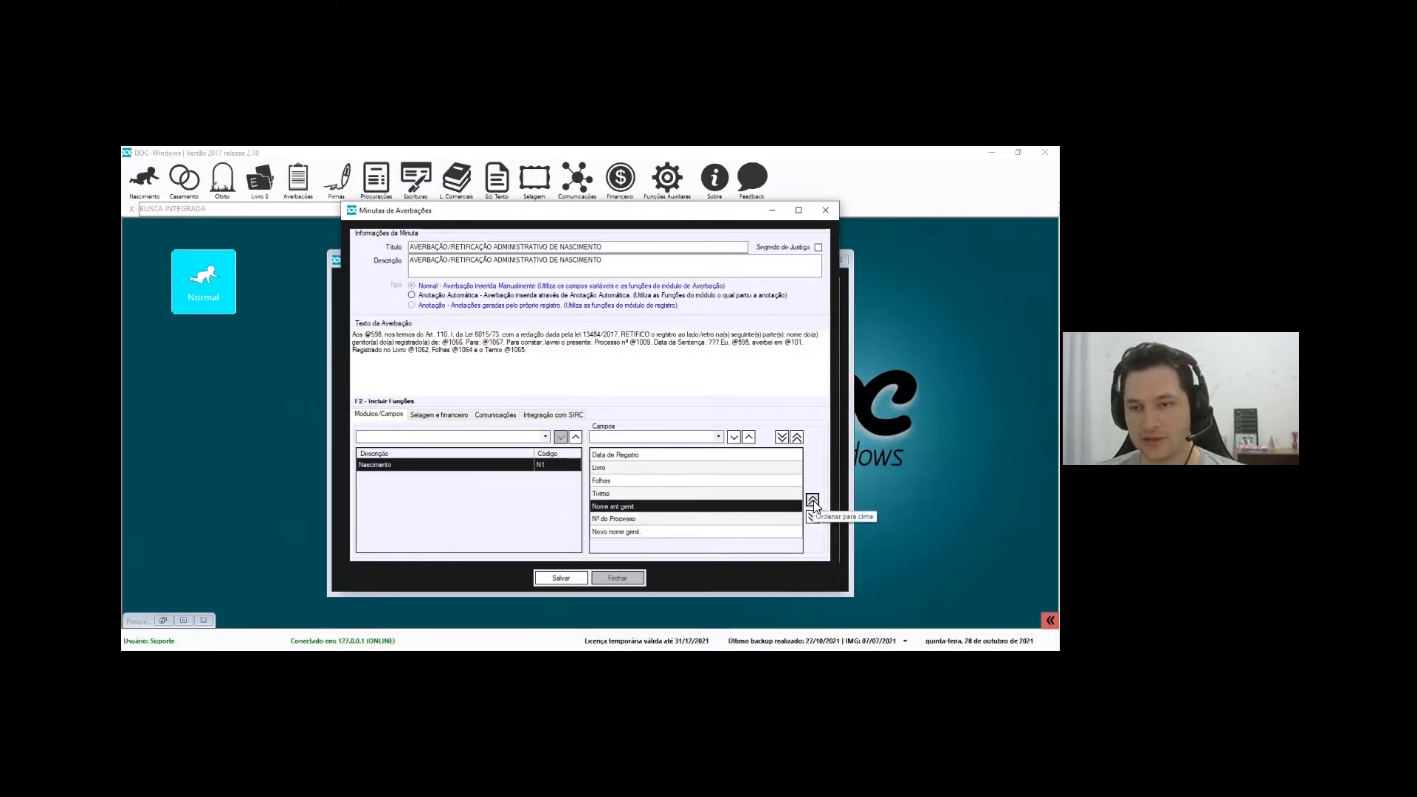
click(813, 517)
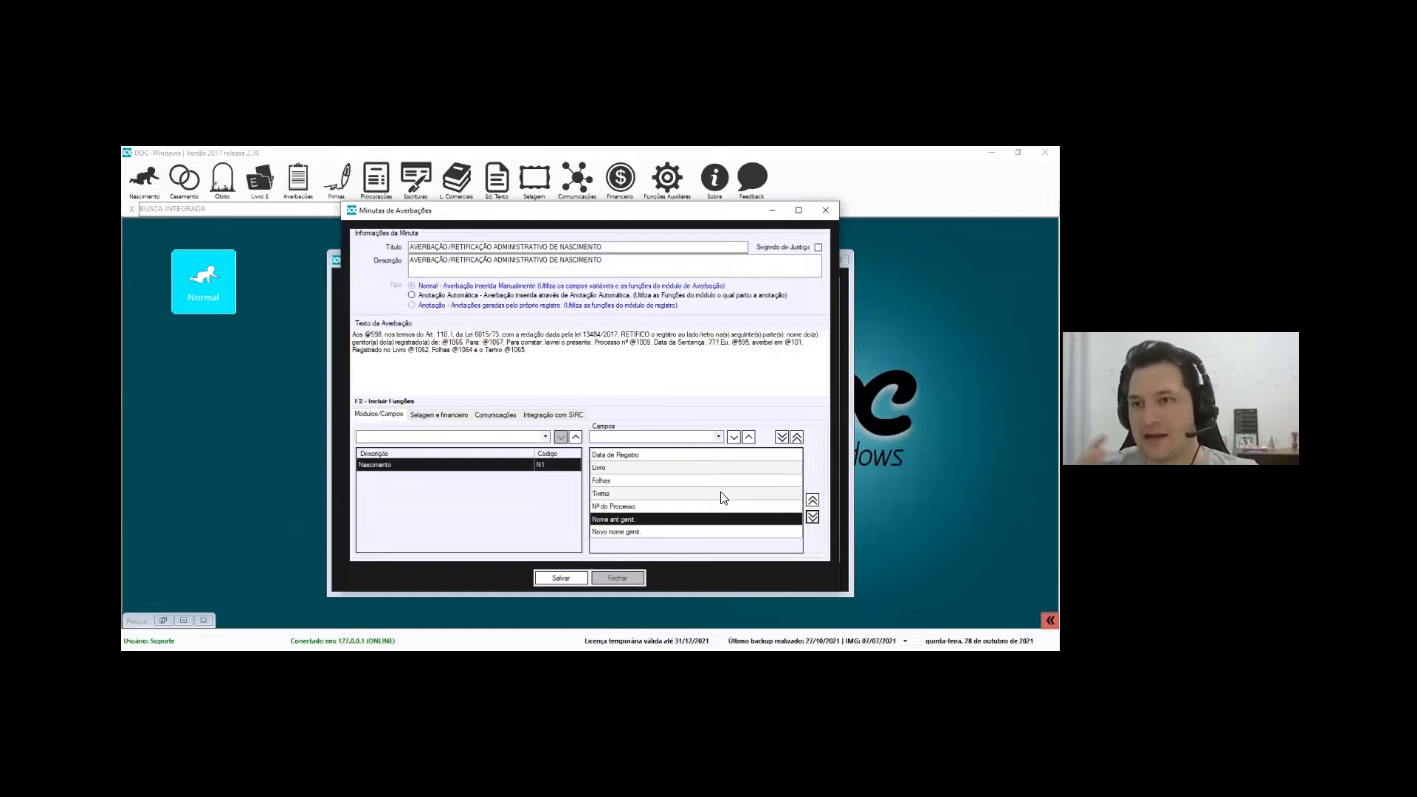
click(671, 357)
drag(523, 335, 560, 336)
click(522, 336)
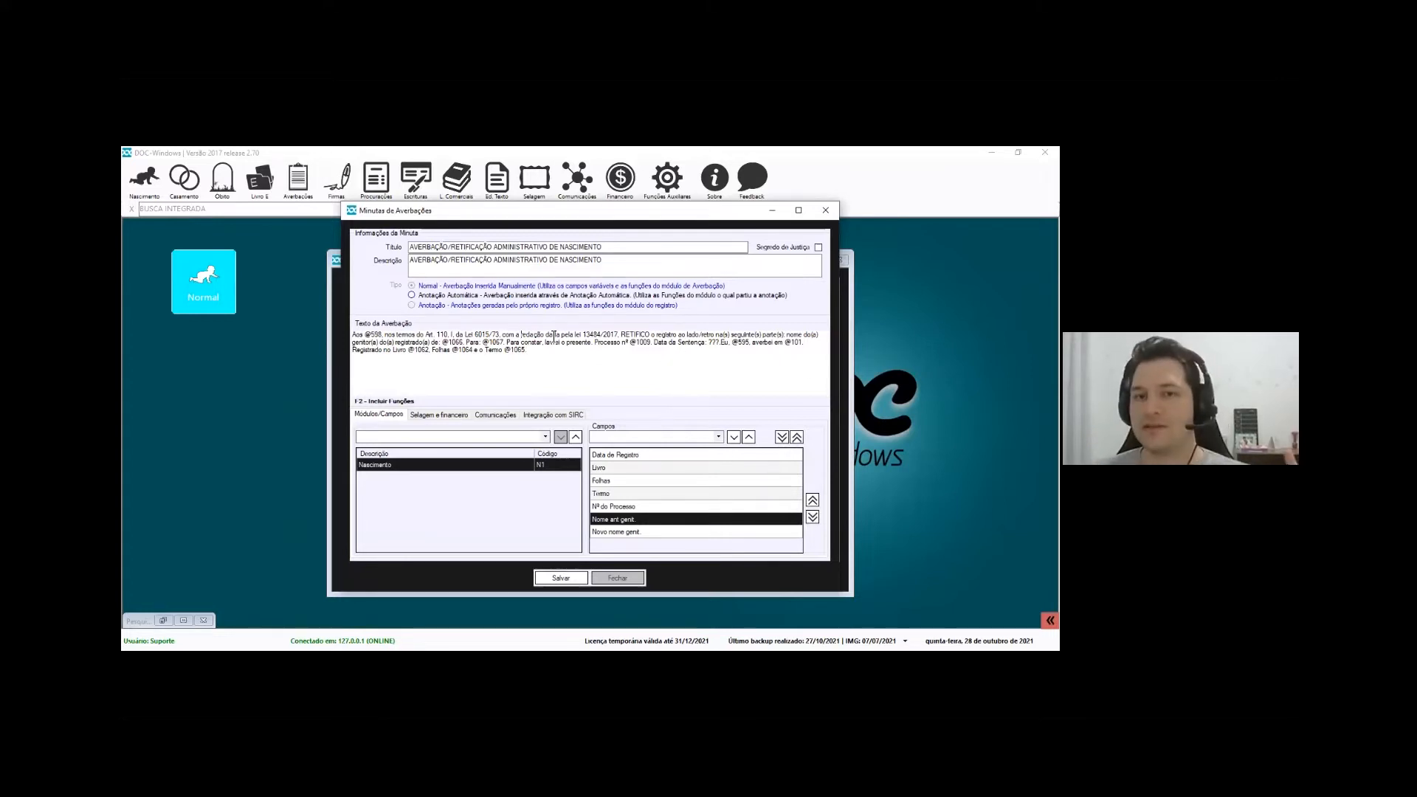
drag(547, 337, 522, 343)
click(521, 342)
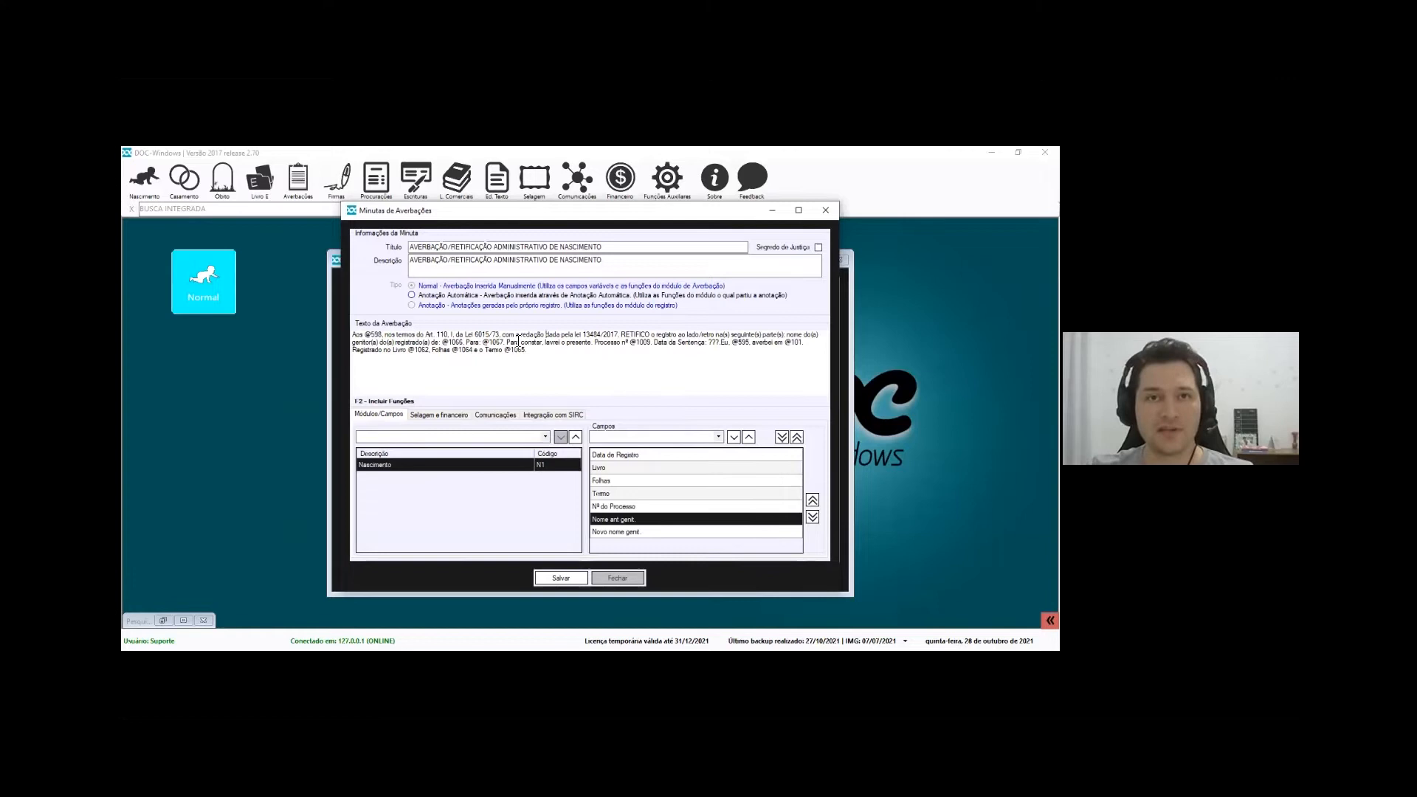
drag(541, 347, 353, 334)
Save the edited minuta and show its Selagem e financeiro settings
click(574, 580)
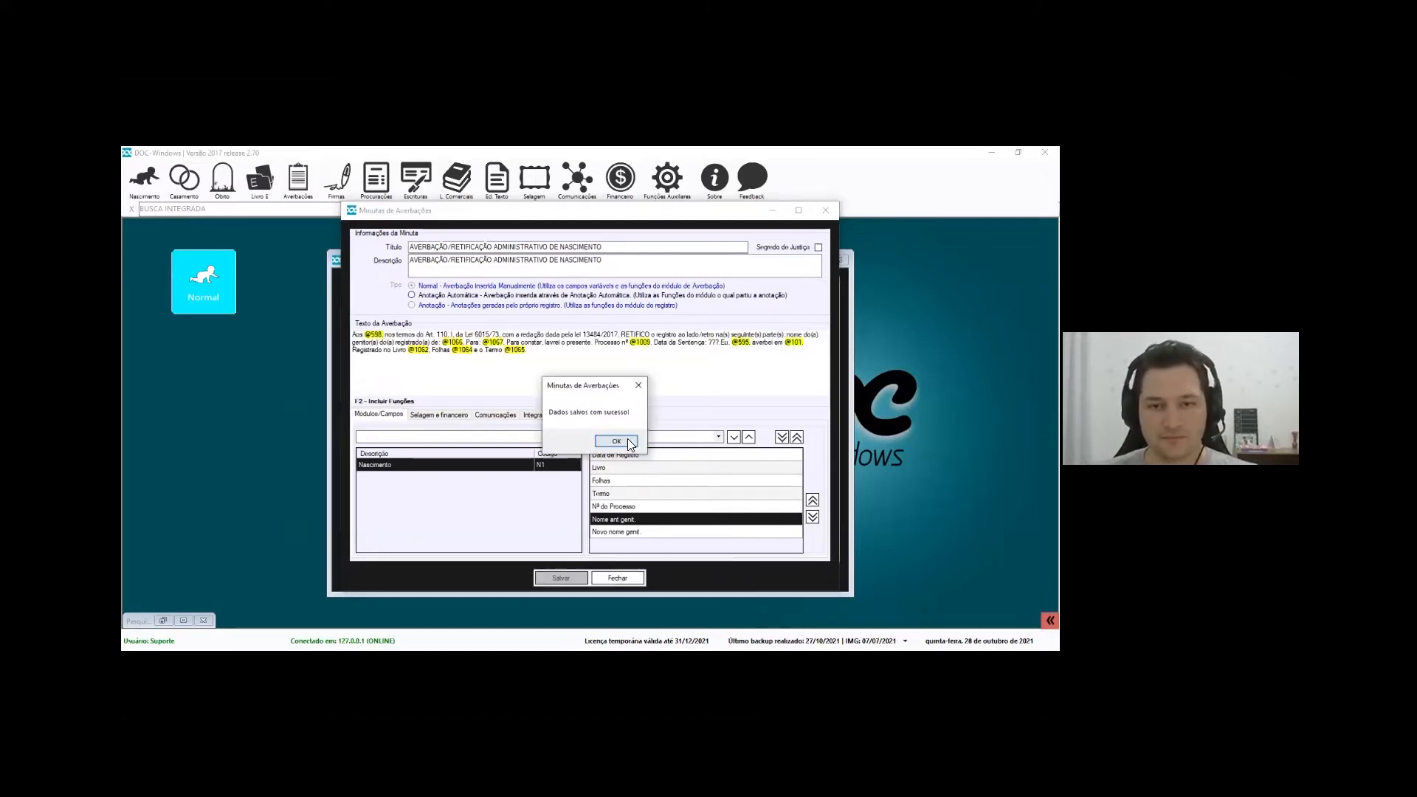
click(625, 442)
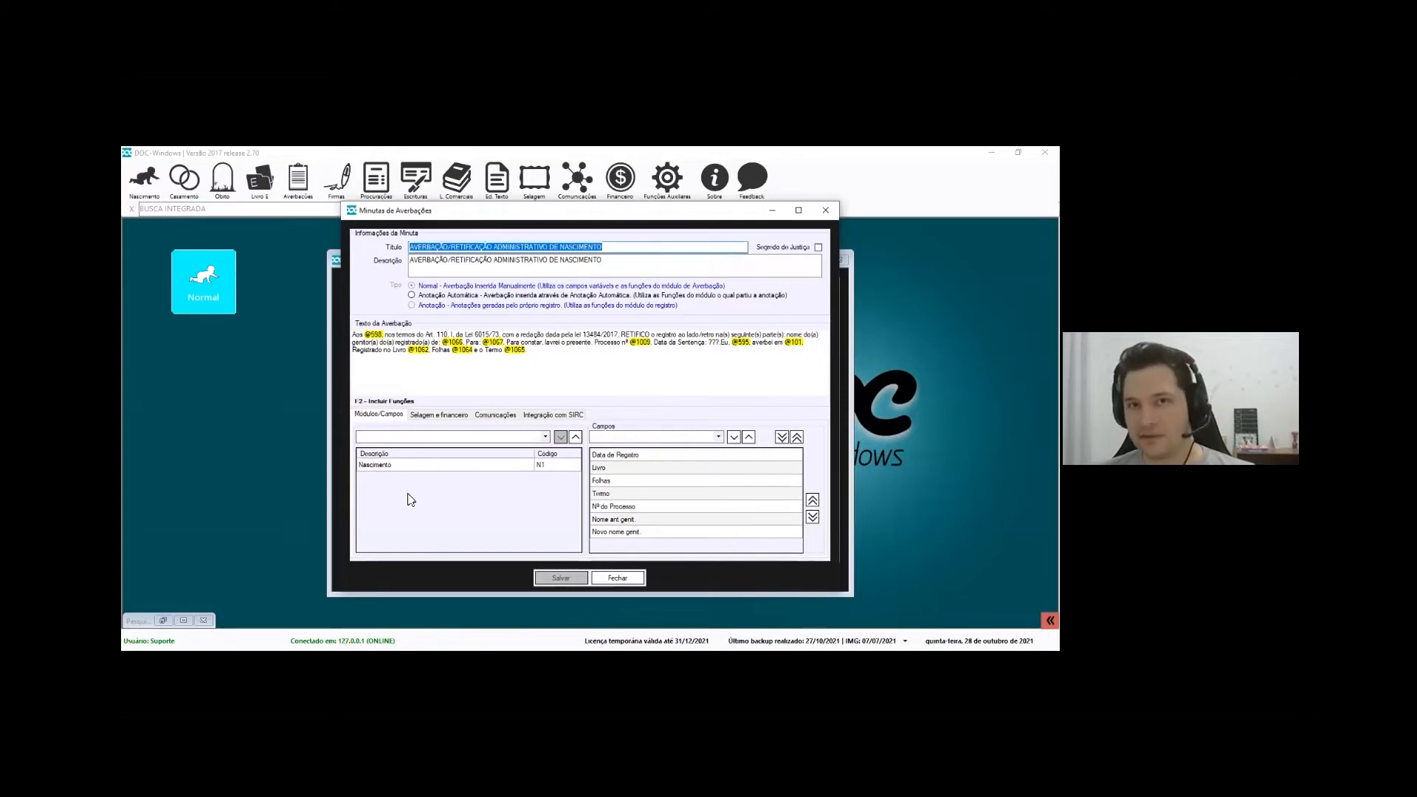
drag(595, 361, 353, 334)
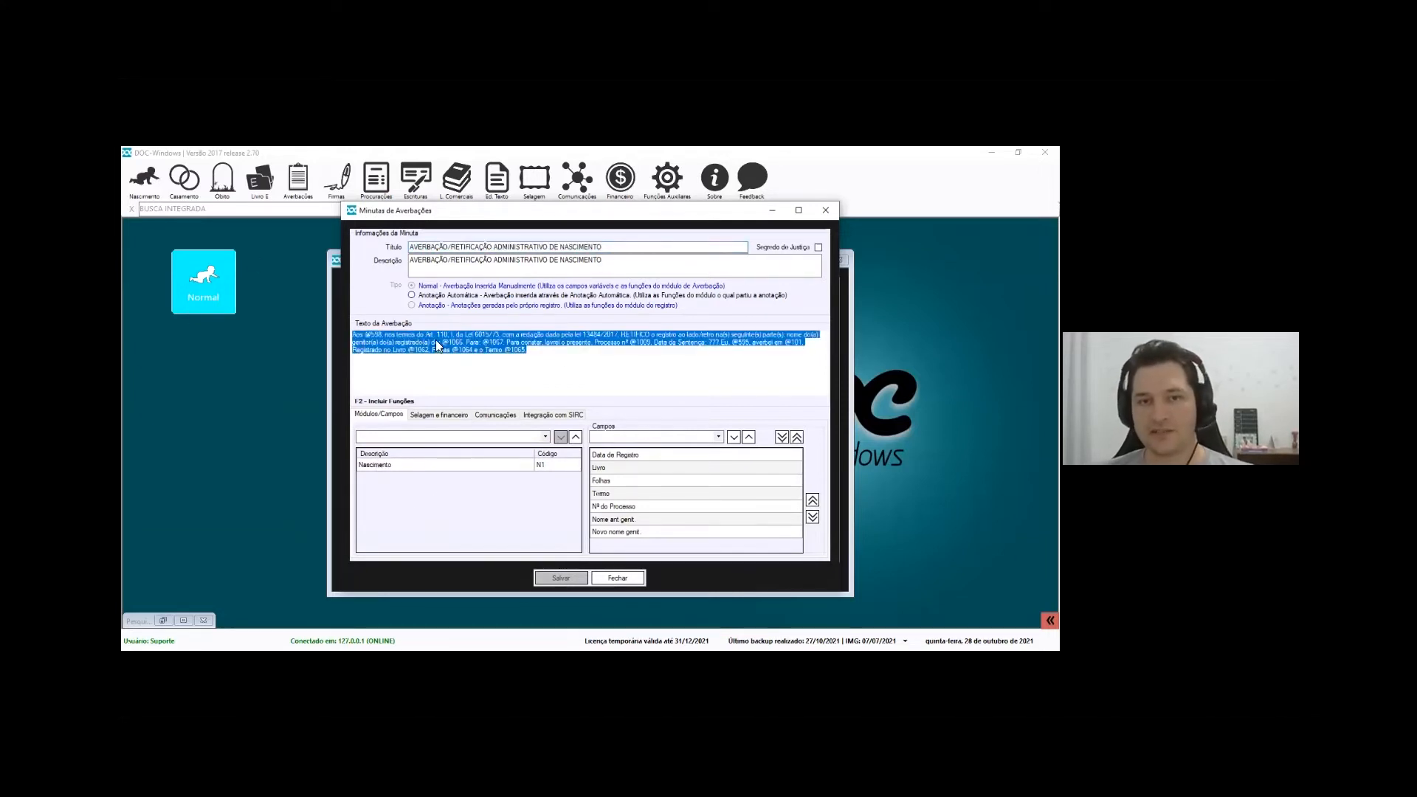
click(469, 465)
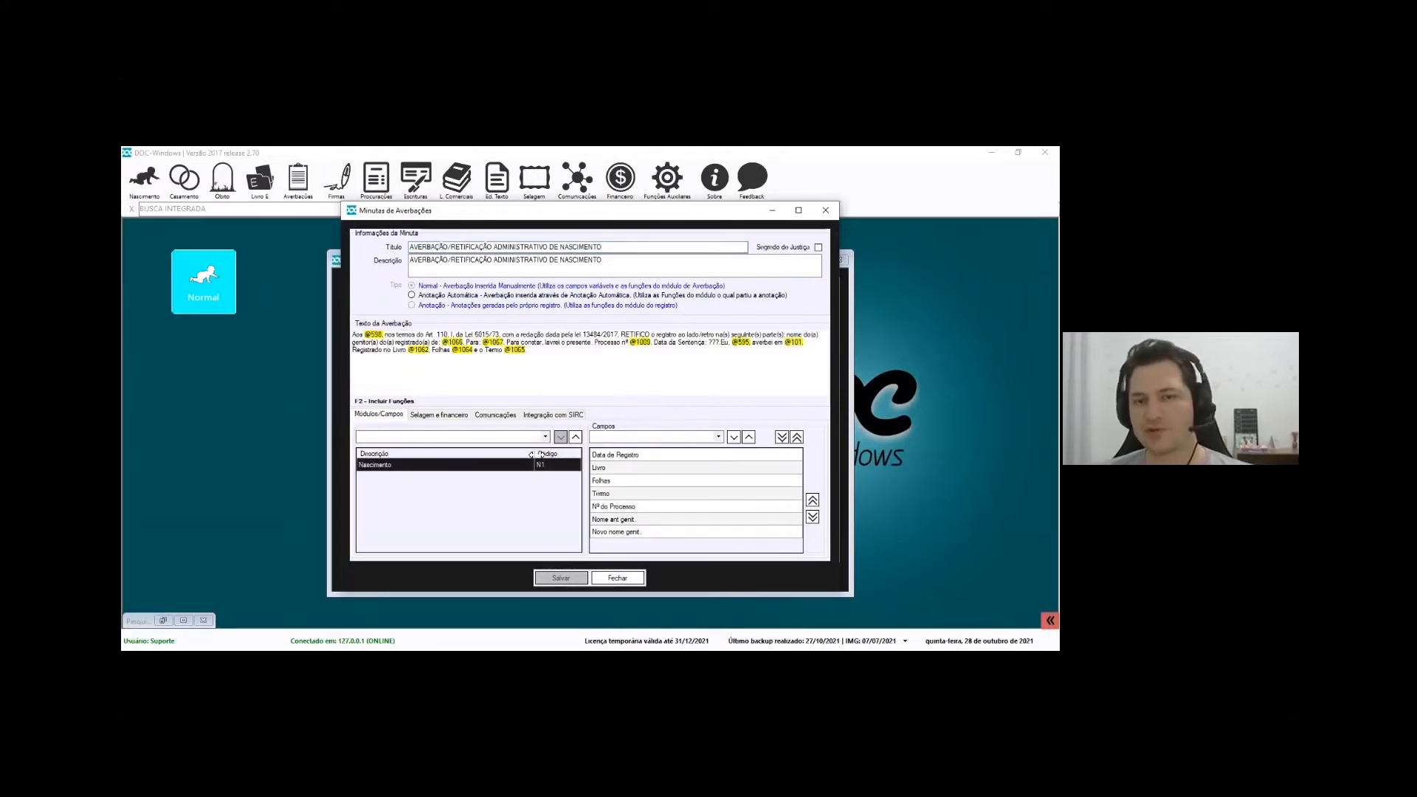
click(432, 415)
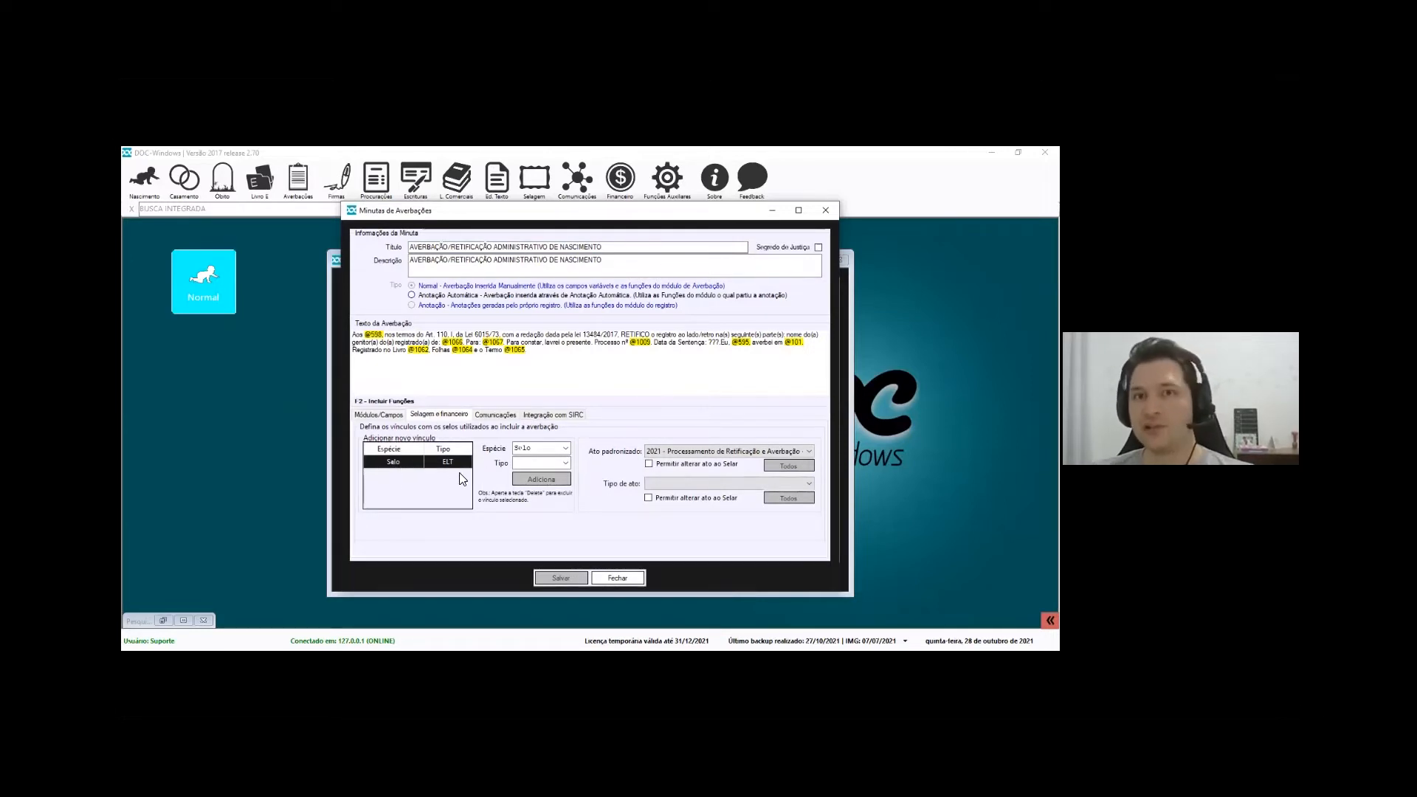
Check the seal species, seal type and standardized act choices, leaving them unchanged
click(565, 448)
click(551, 463)
click(551, 464)
click(499, 454)
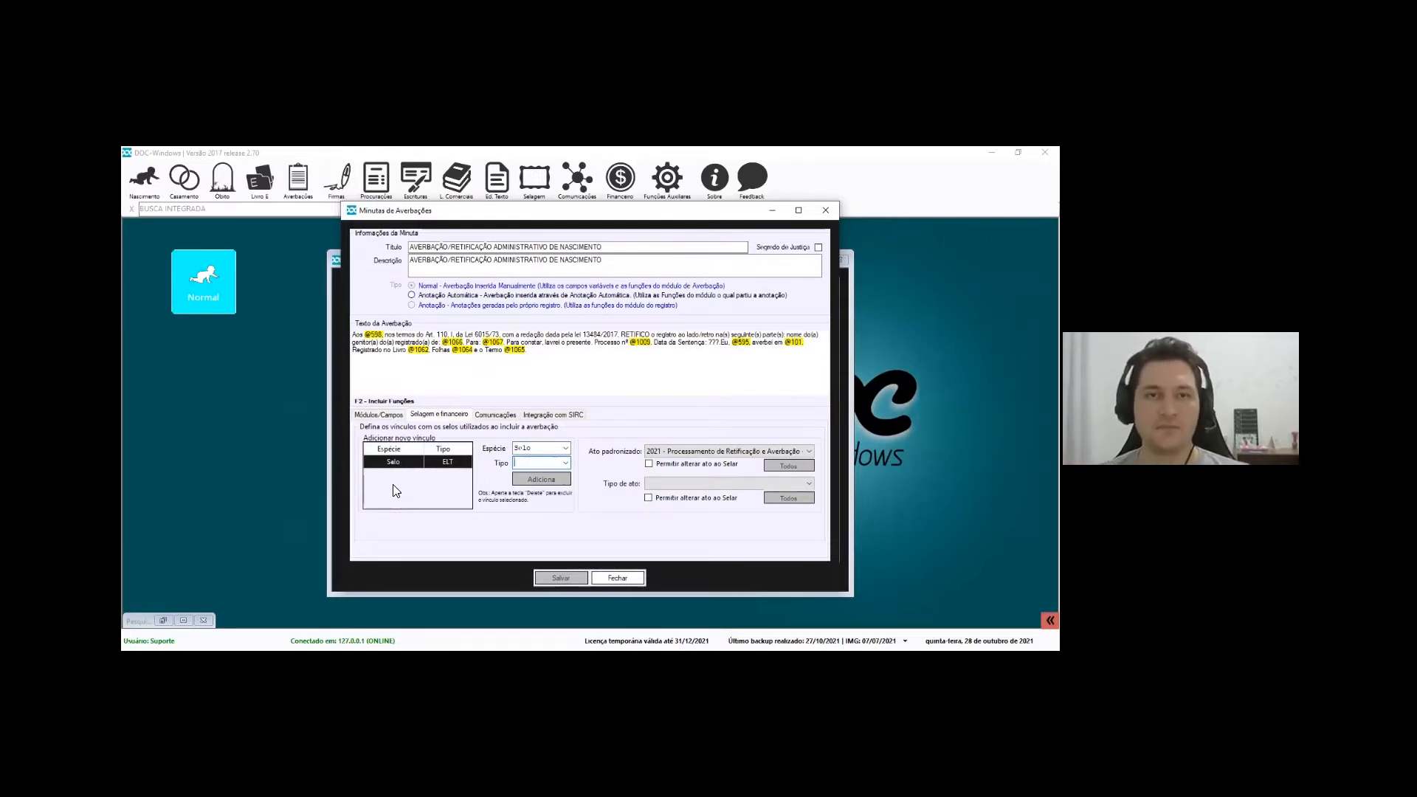
click(698, 452)
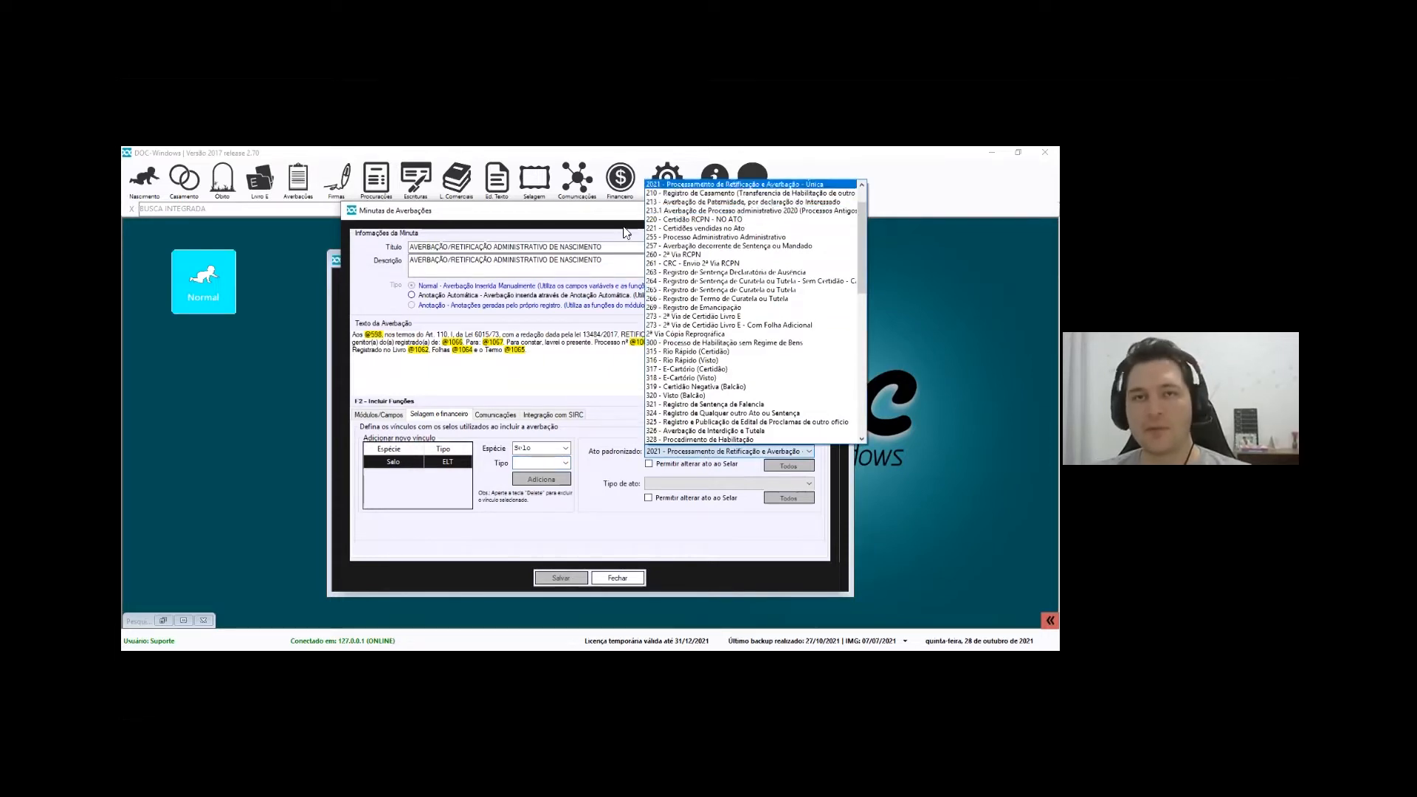
click(623, 481)
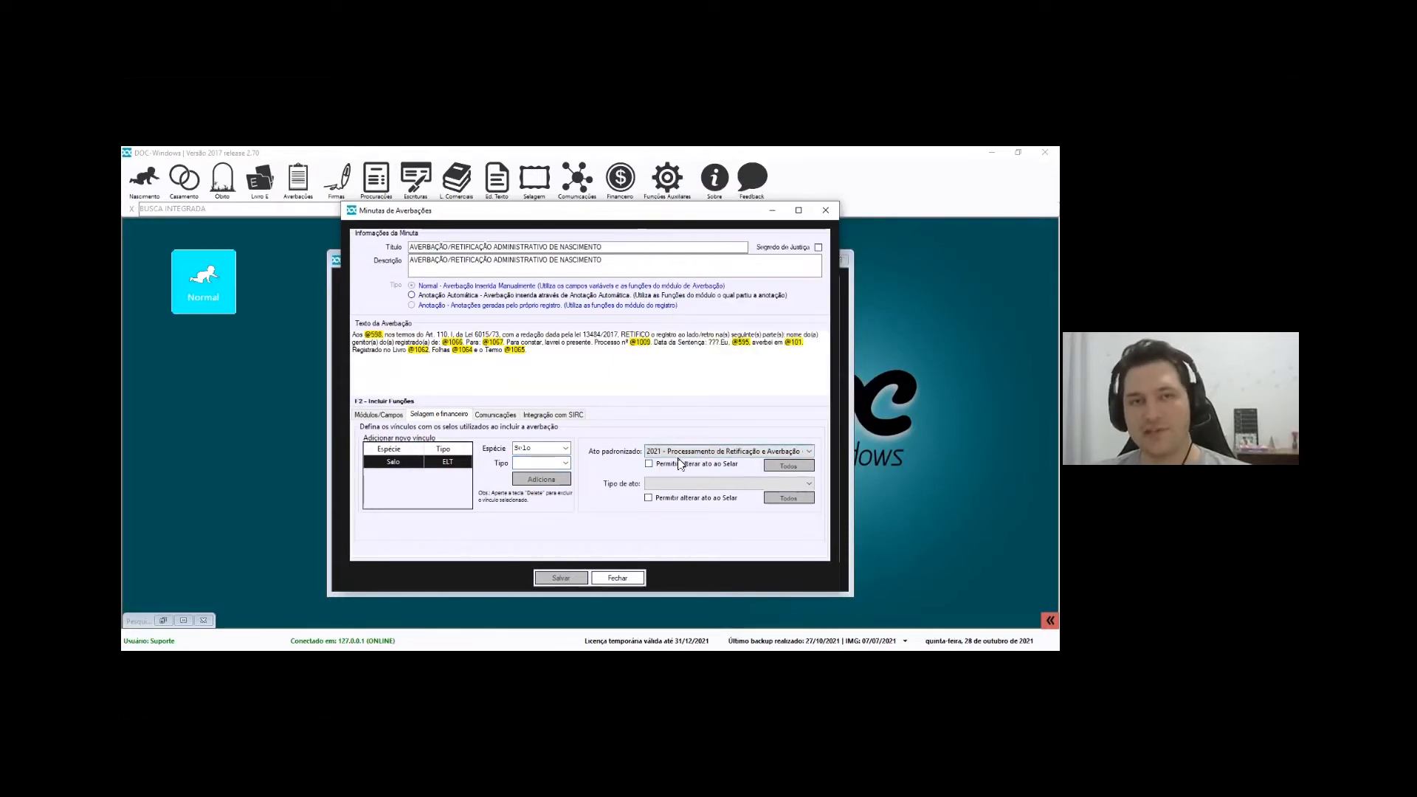
Set the act type to RCPN - Averbação em Geral, save, and show Comunicações
click(701, 482)
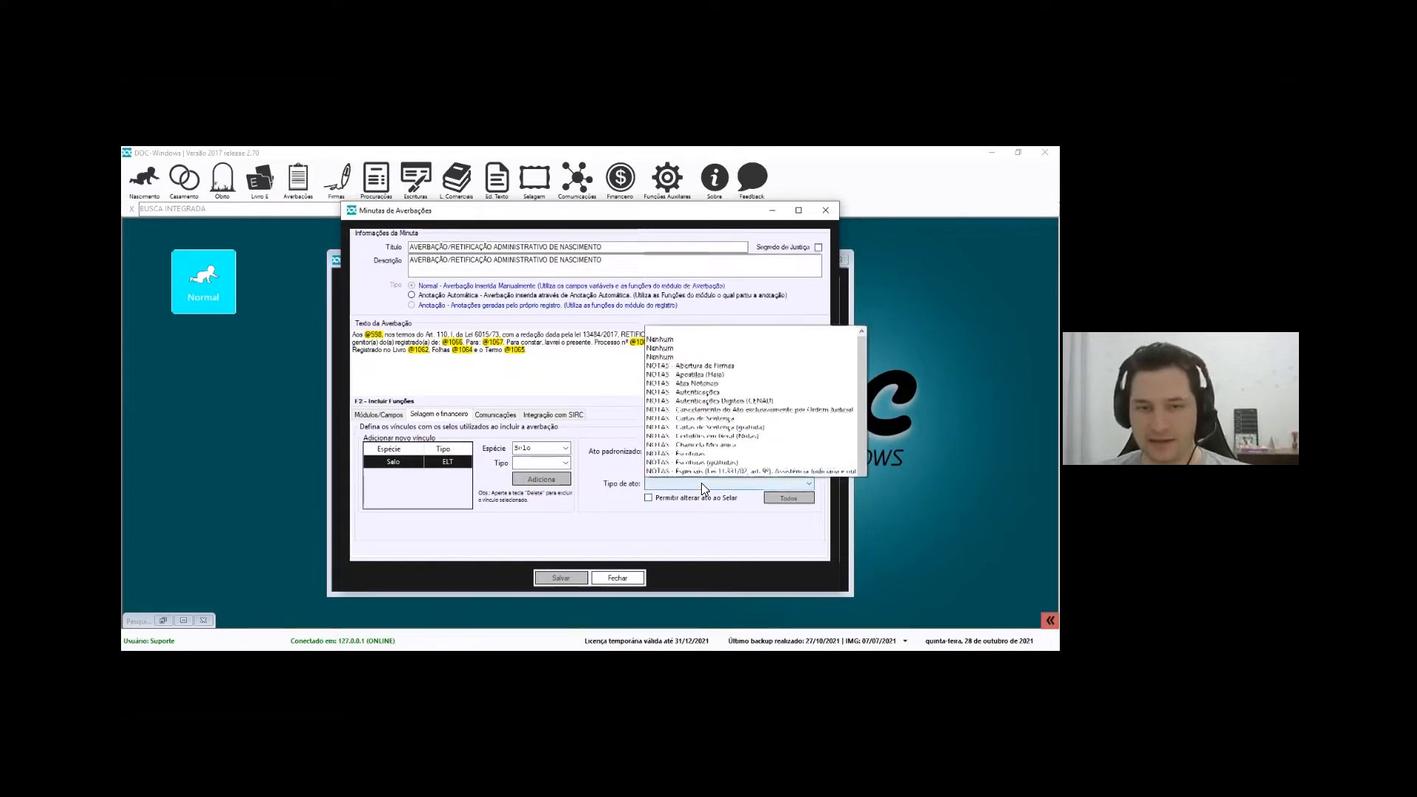
scroll(713, 453, down, 7)
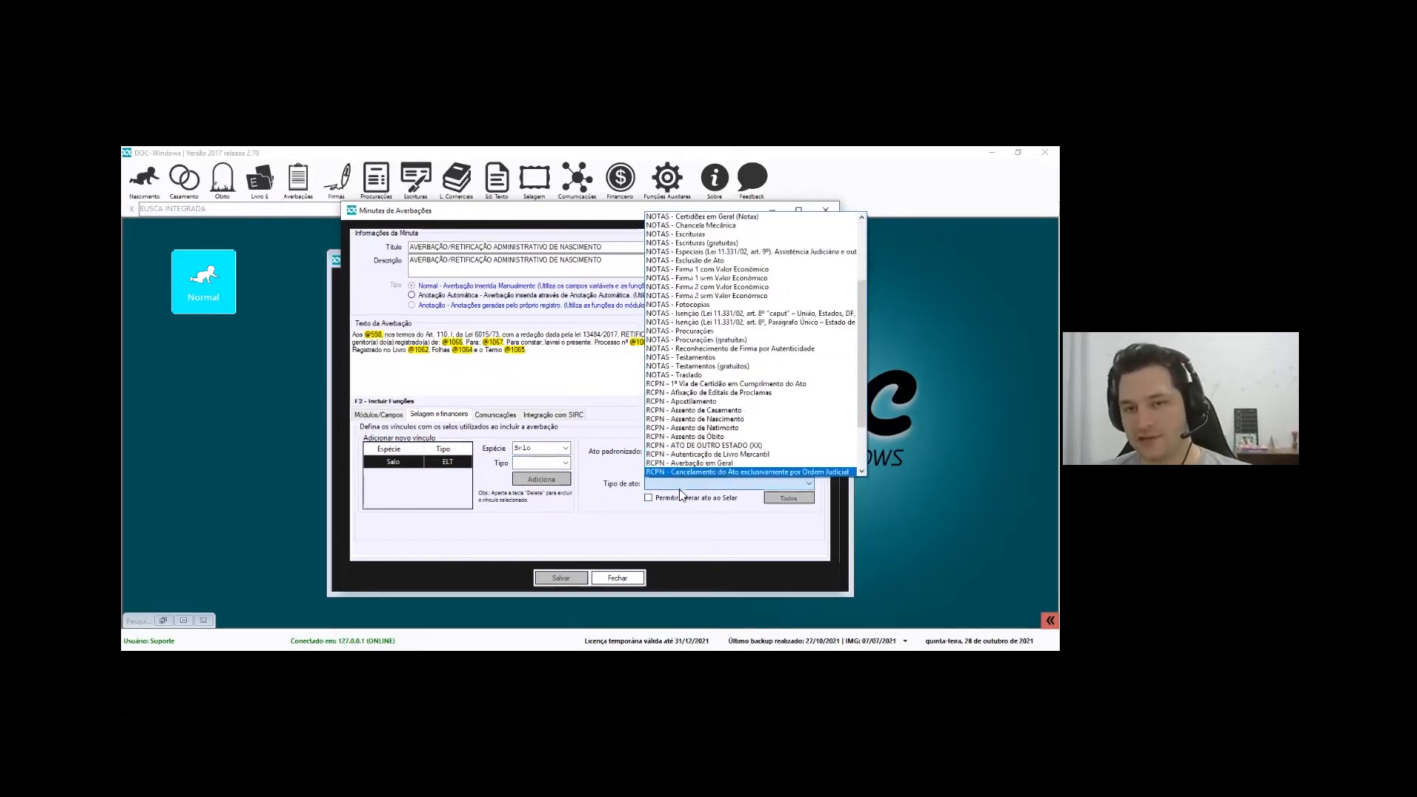
click(693, 392)
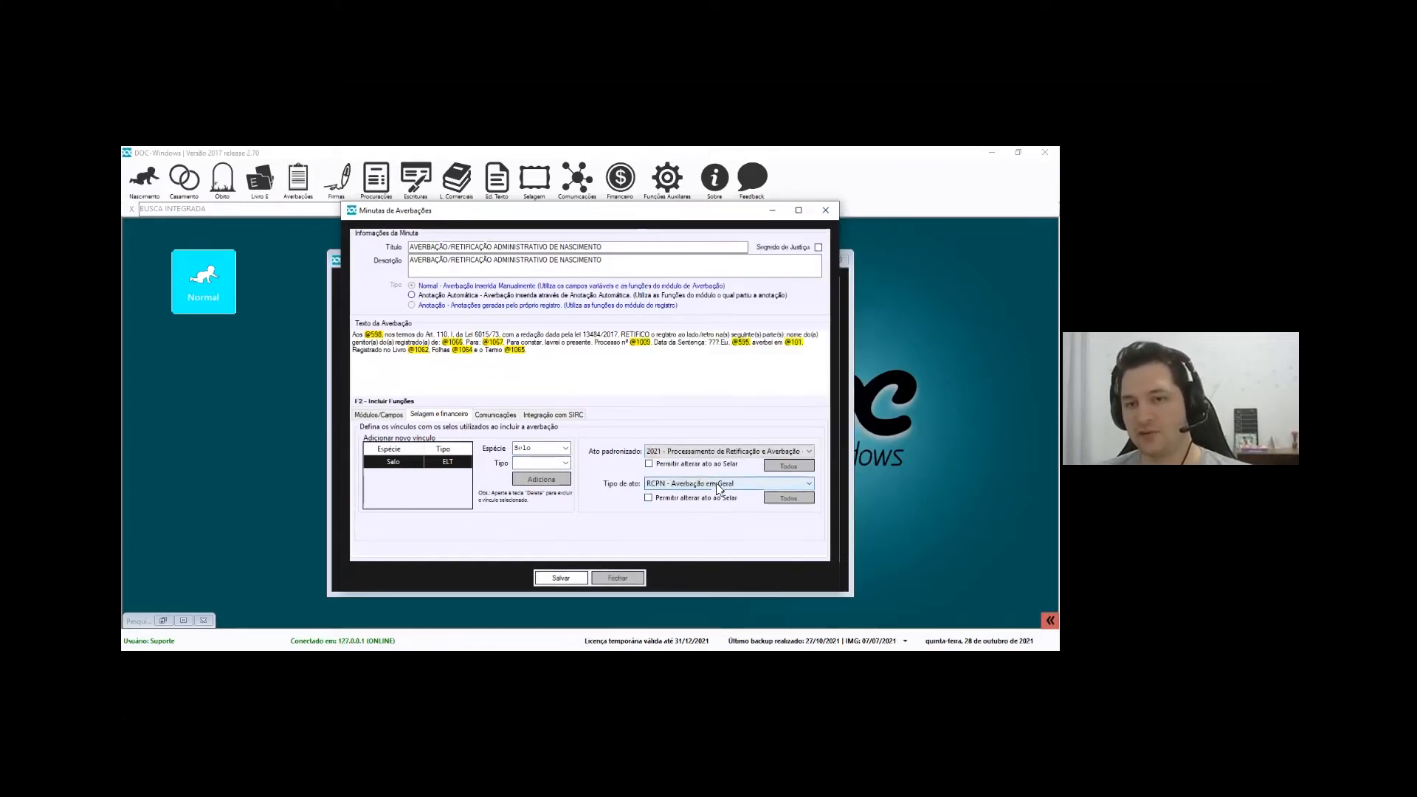
click(561, 578)
click(624, 440)
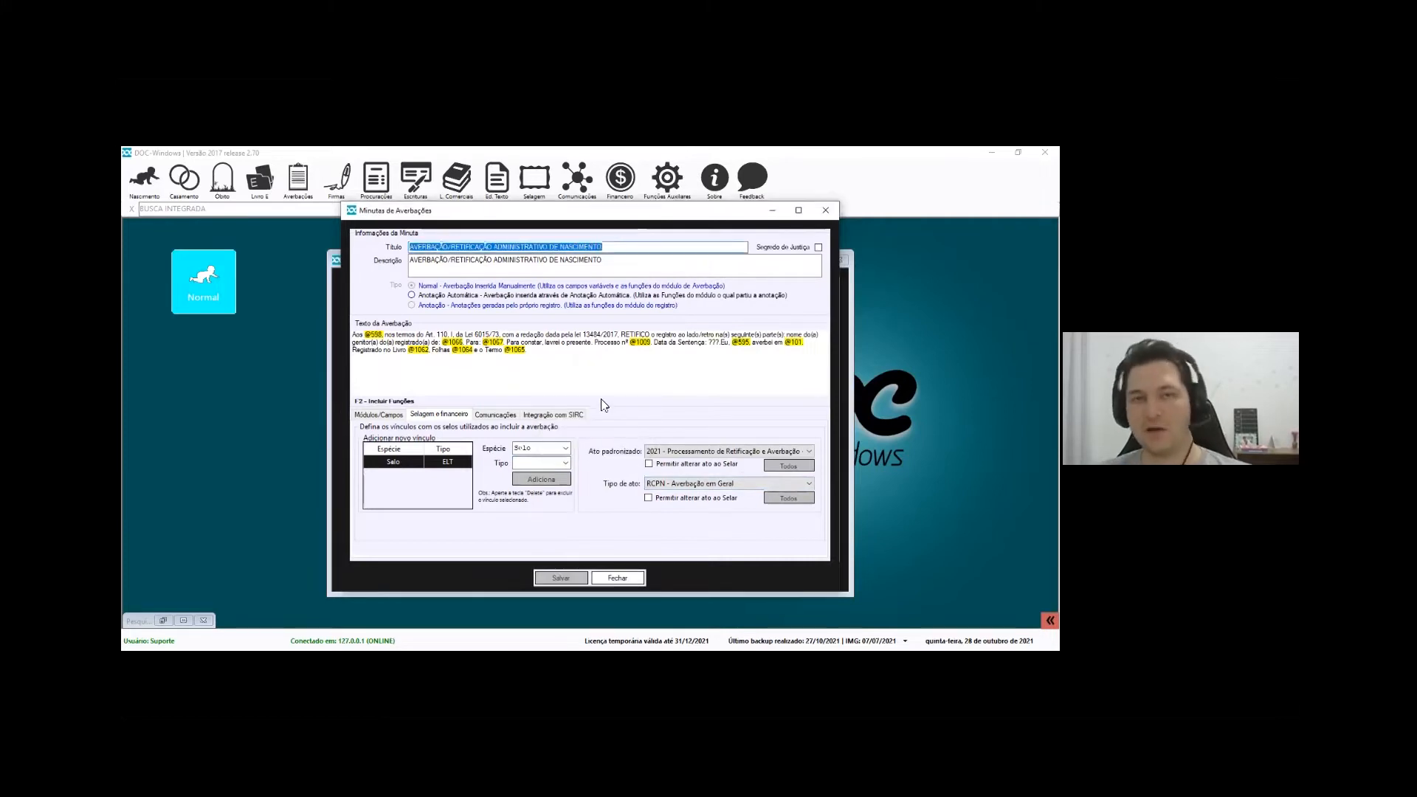
click(498, 415)
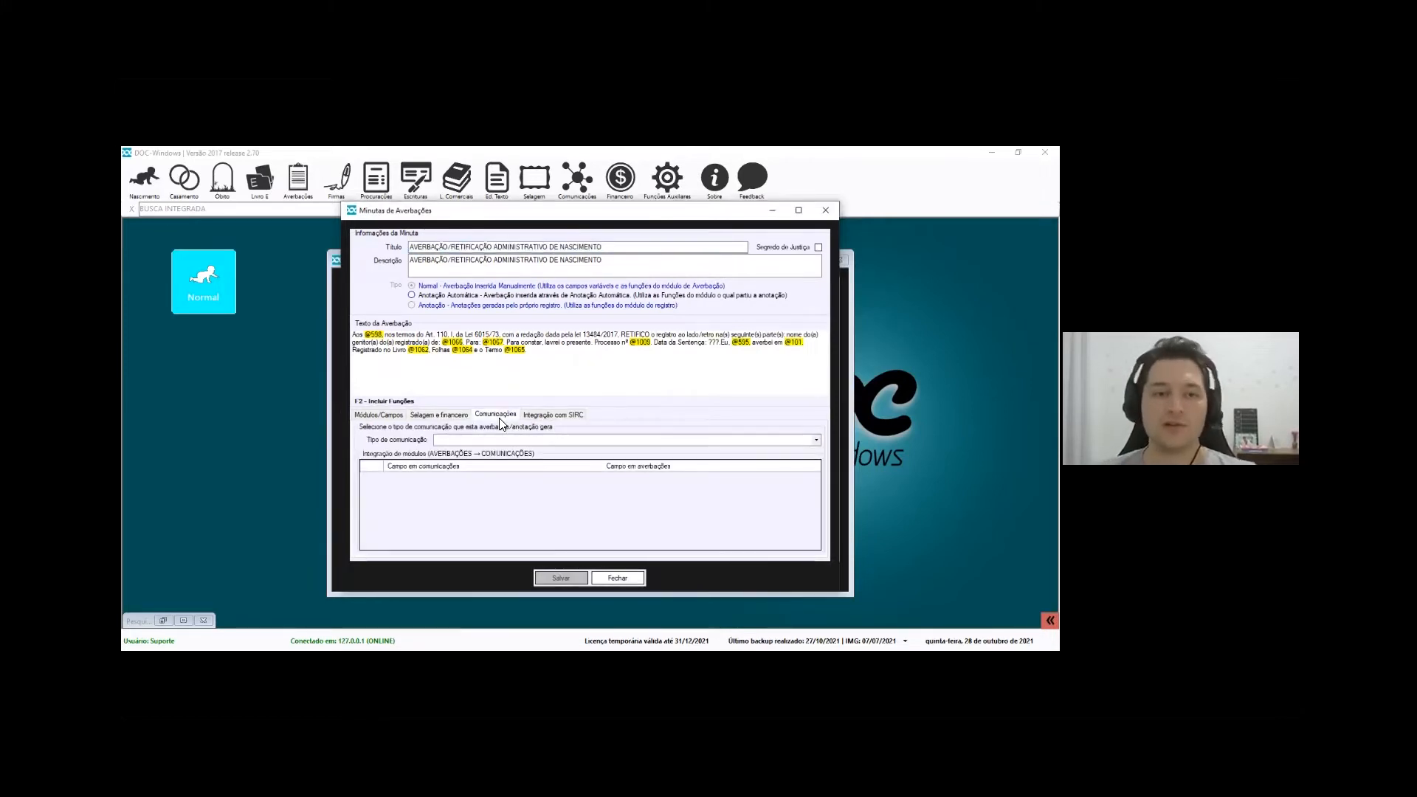
Leave the communication type unset and show the Integração com SIRC settings
drag(632, 247, 359, 258)
click(542, 379)
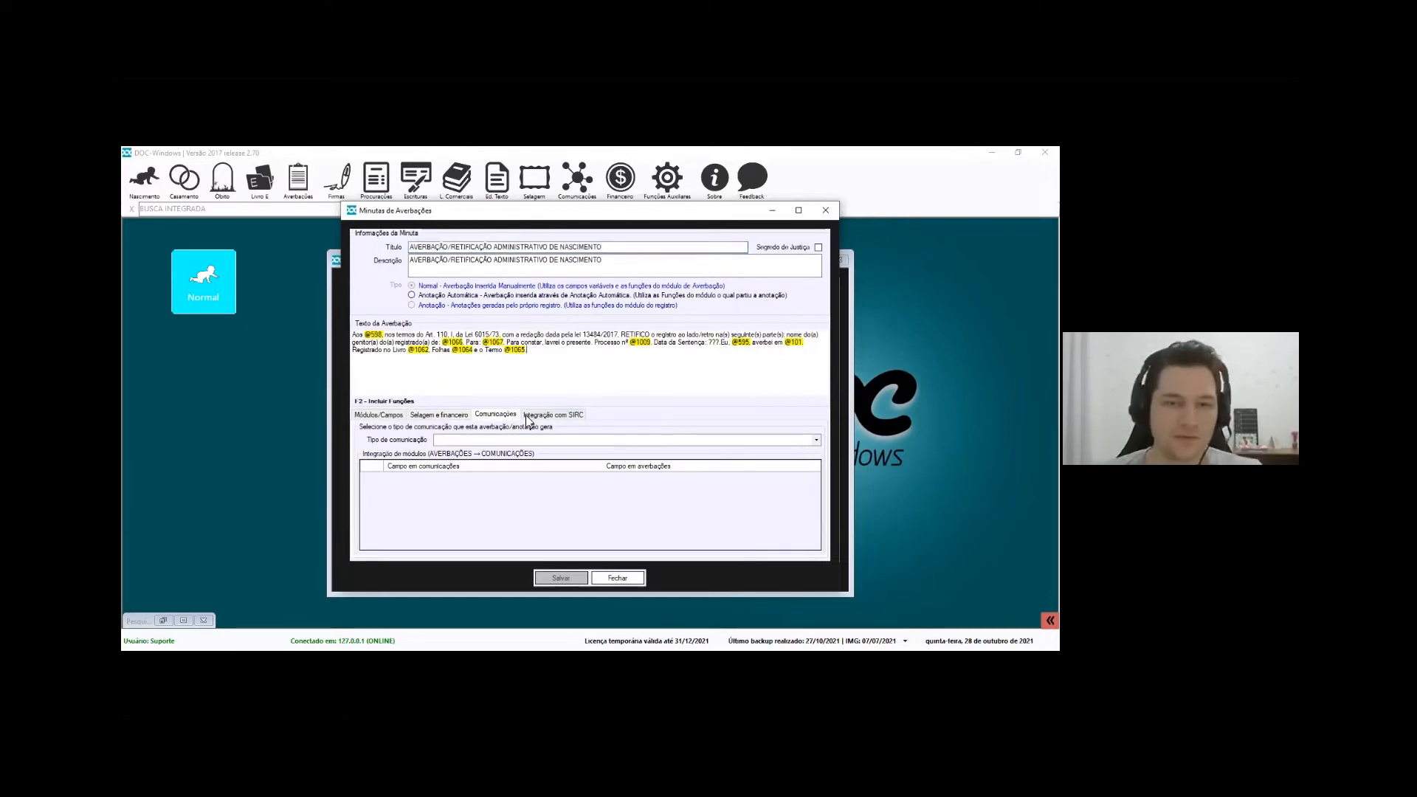
click(549, 441)
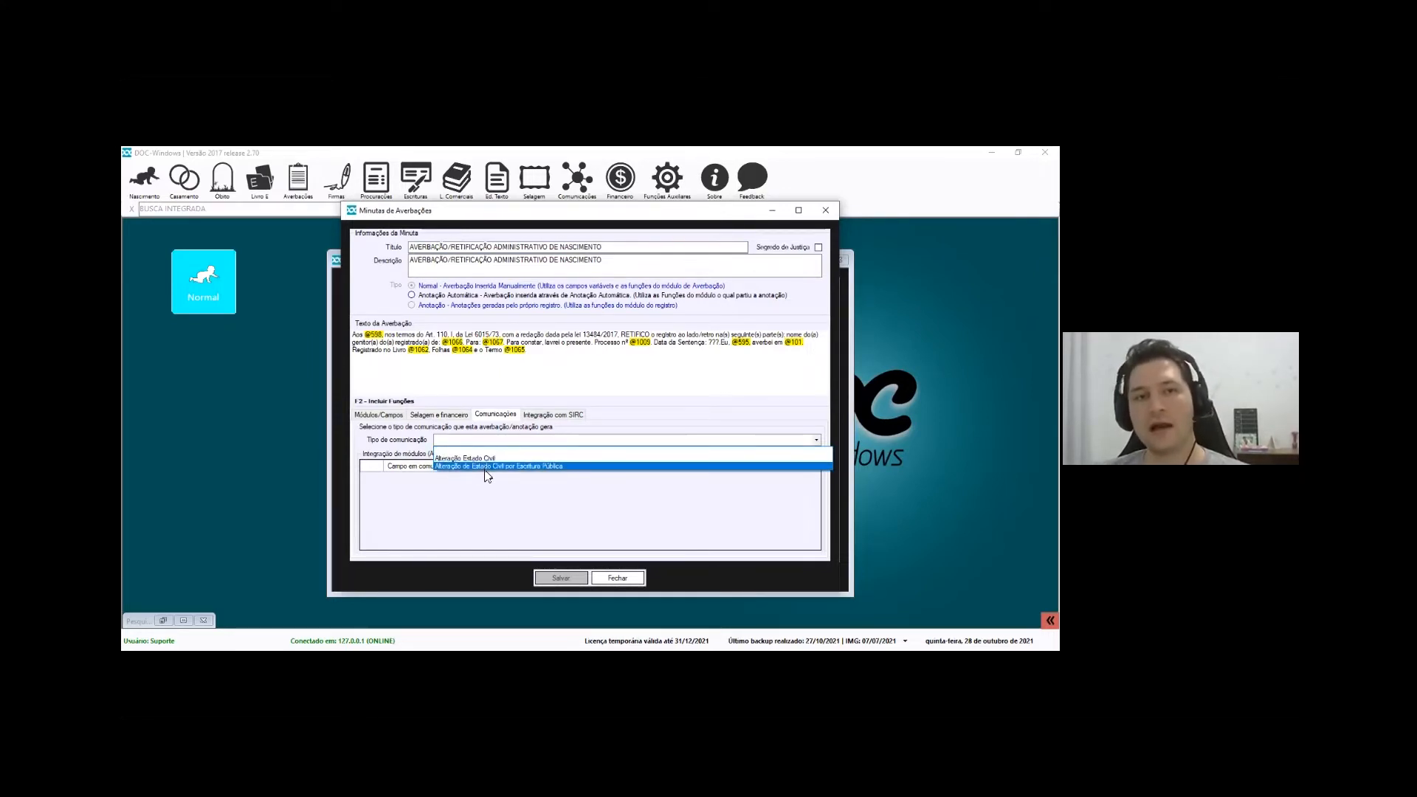
click(382, 443)
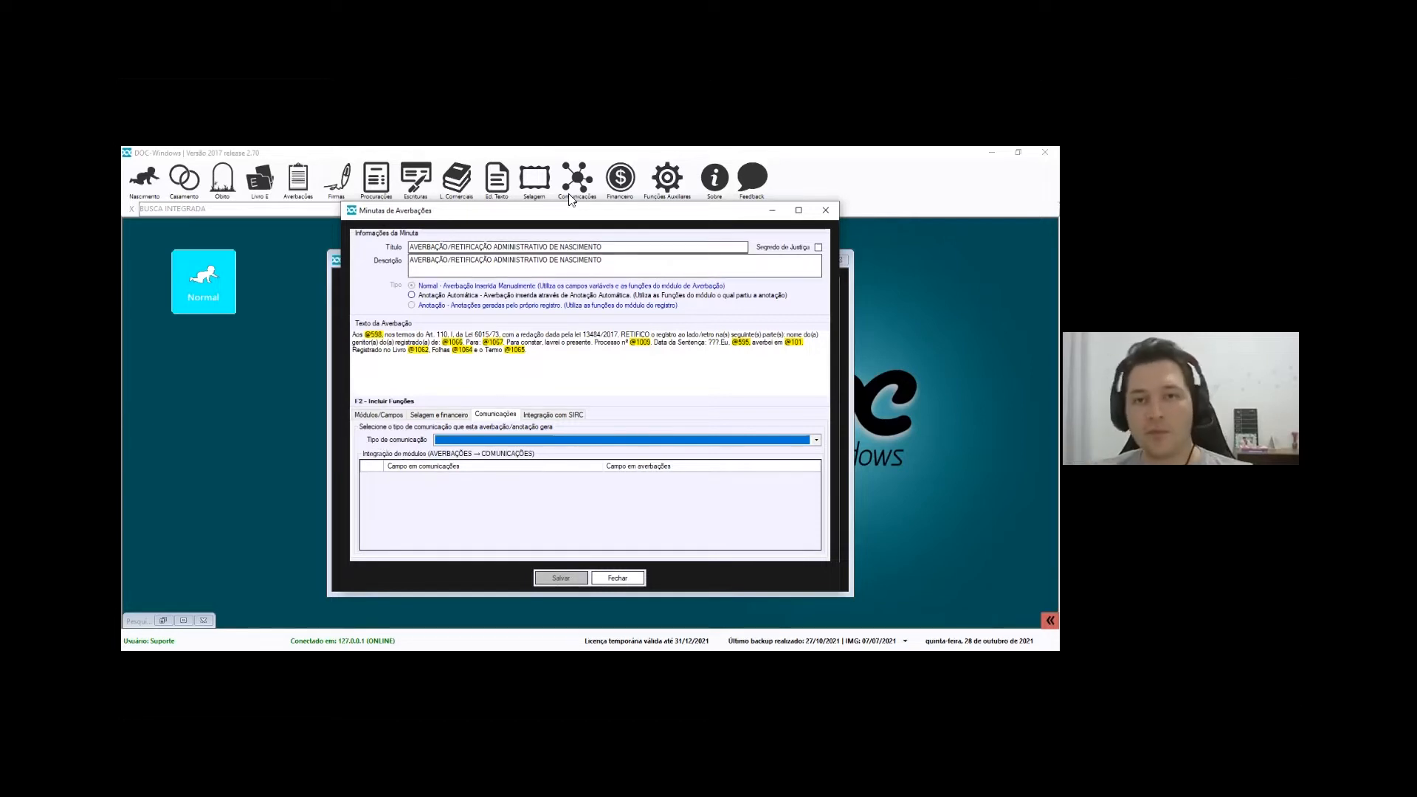
click(565, 418)
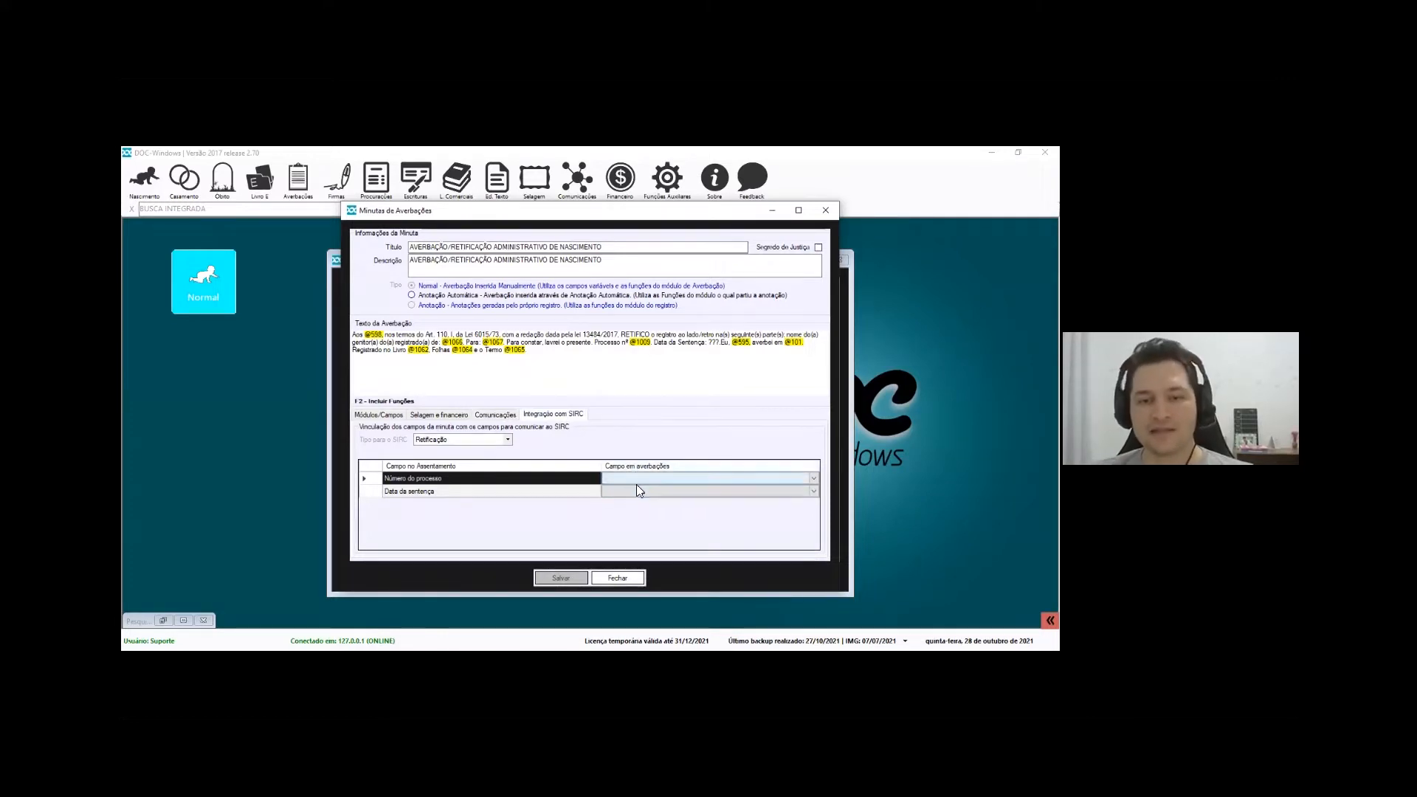
Keep Tipo para o SIRC as Retificação after briefly trying Averbação
click(441, 495)
click(508, 439)
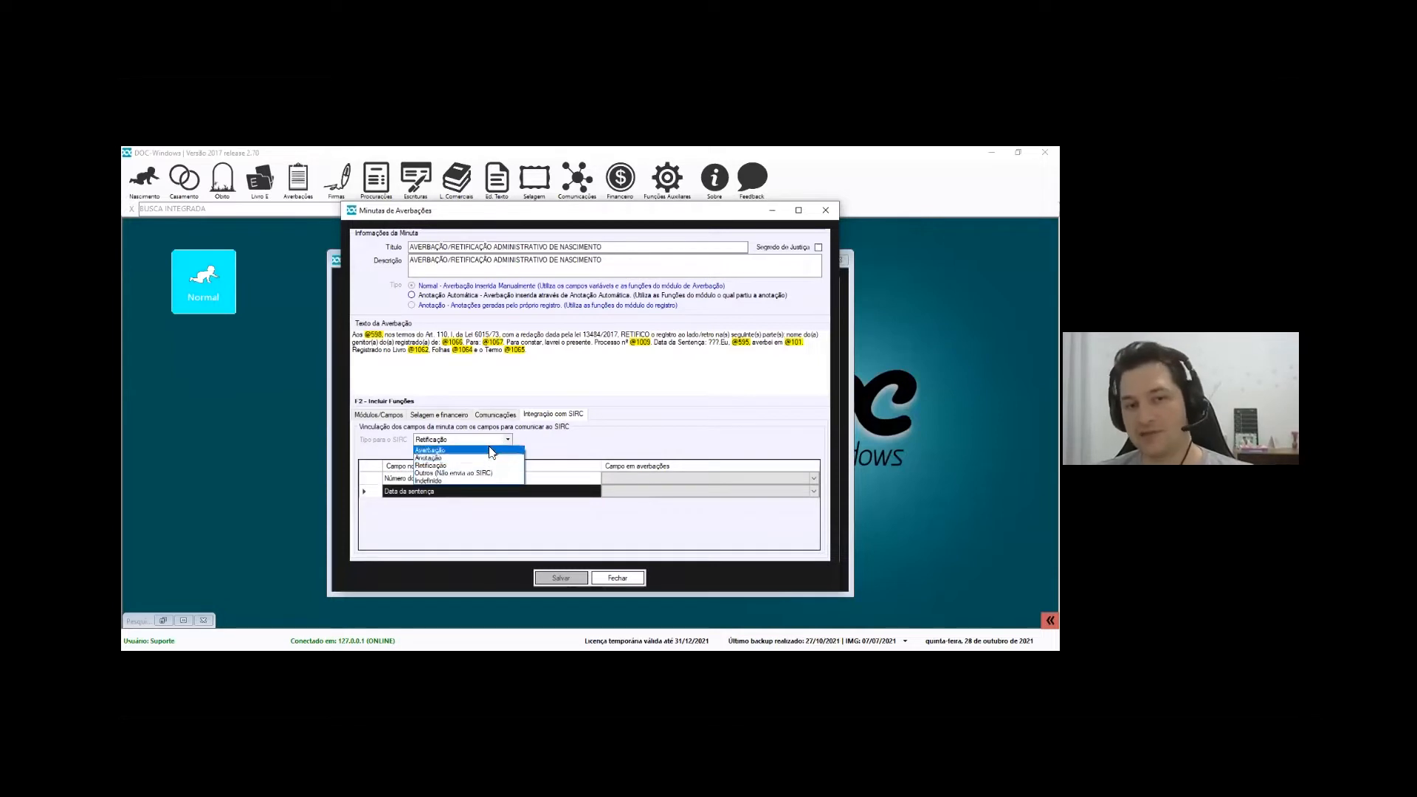
click(466, 452)
click(713, 441)
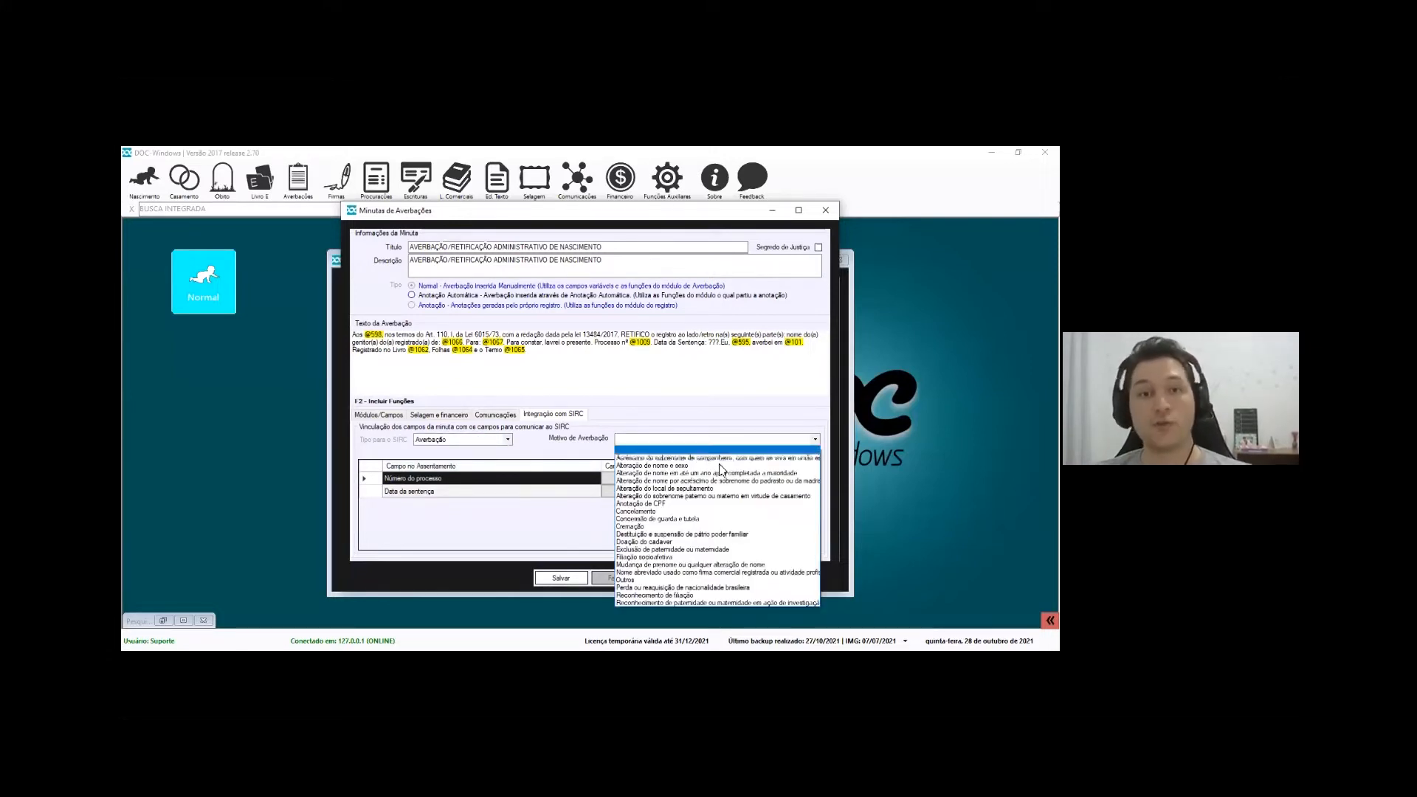
click(553, 441)
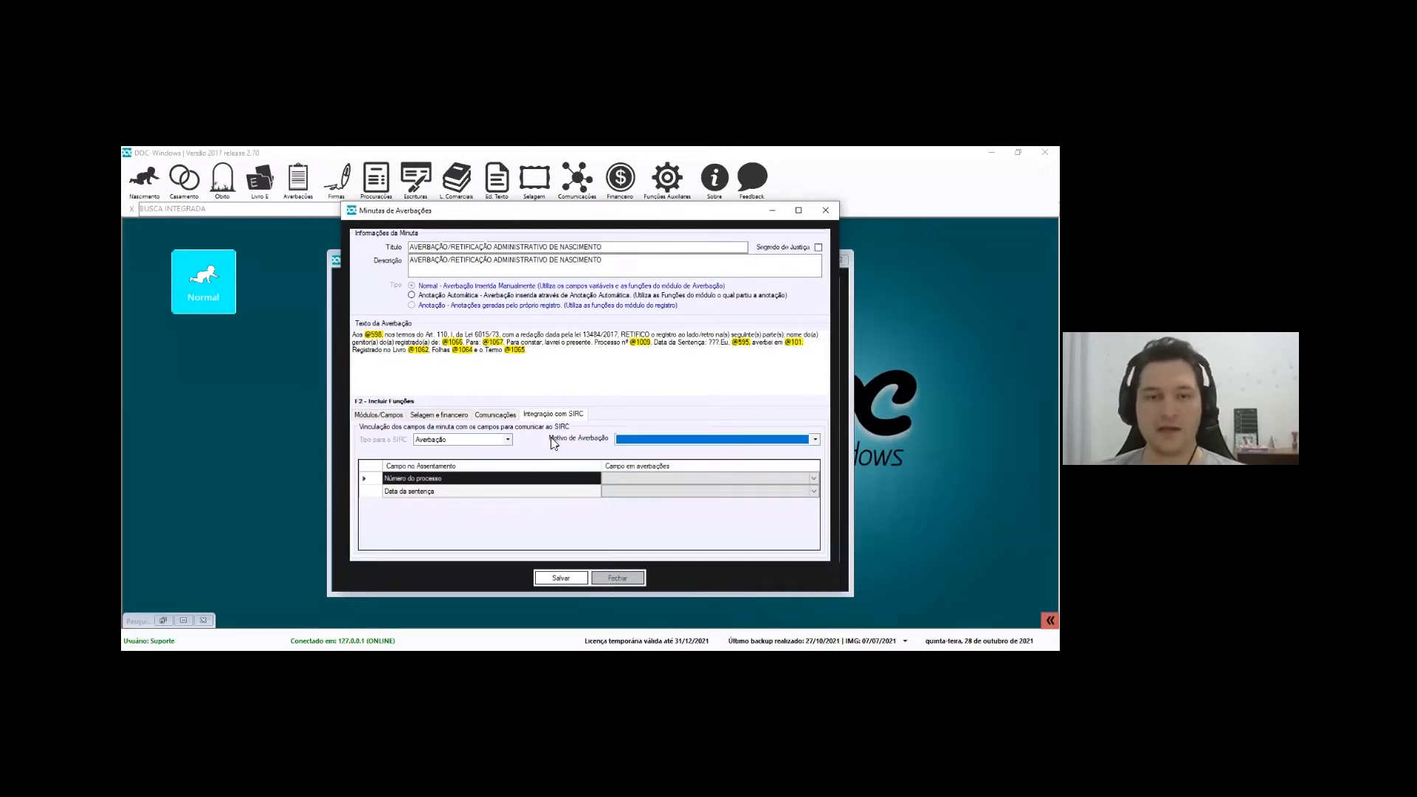
click(480, 440)
click(466, 466)
Map Número do processo to Nº do Processo, save the SIRC mapping, and close the editor
click(764, 480)
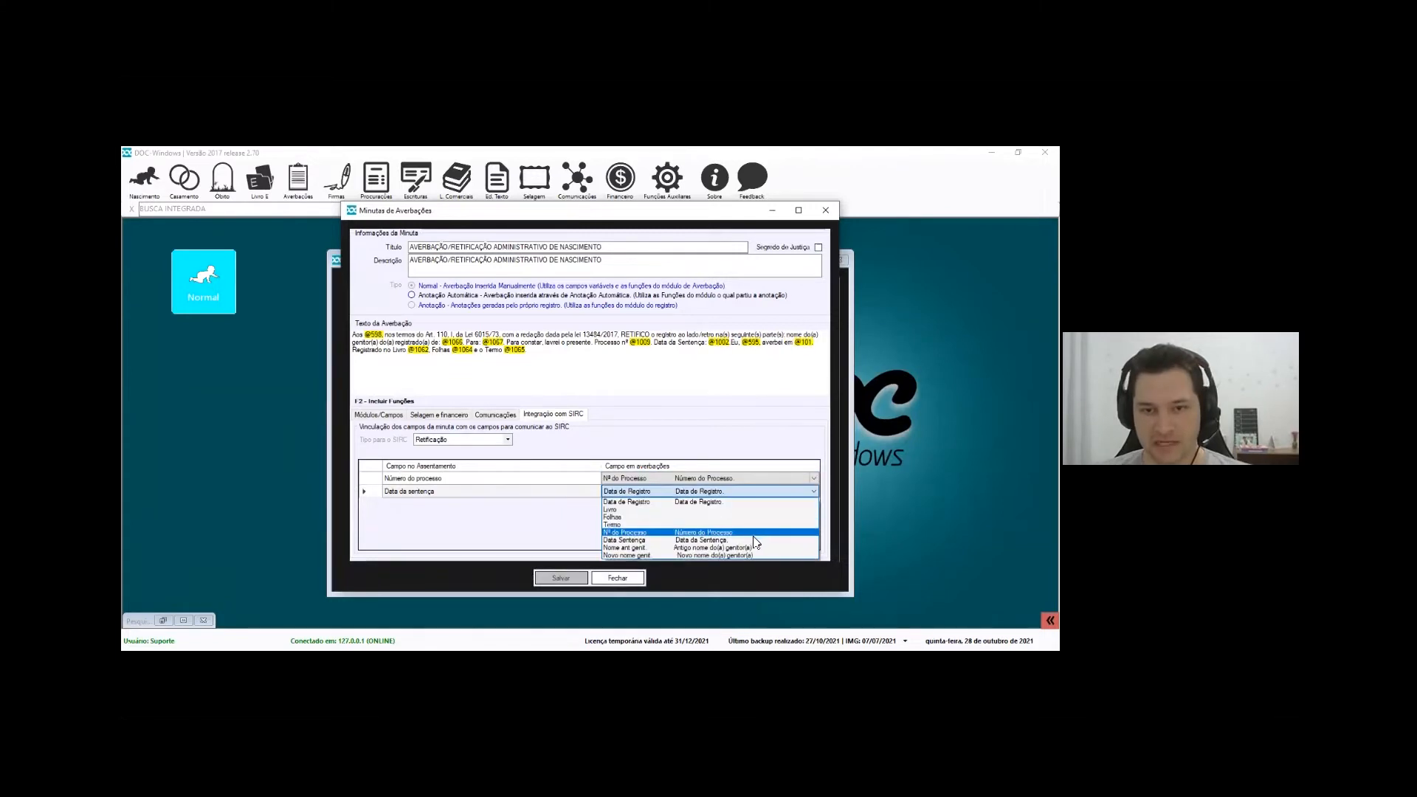
click(634, 521)
click(564, 577)
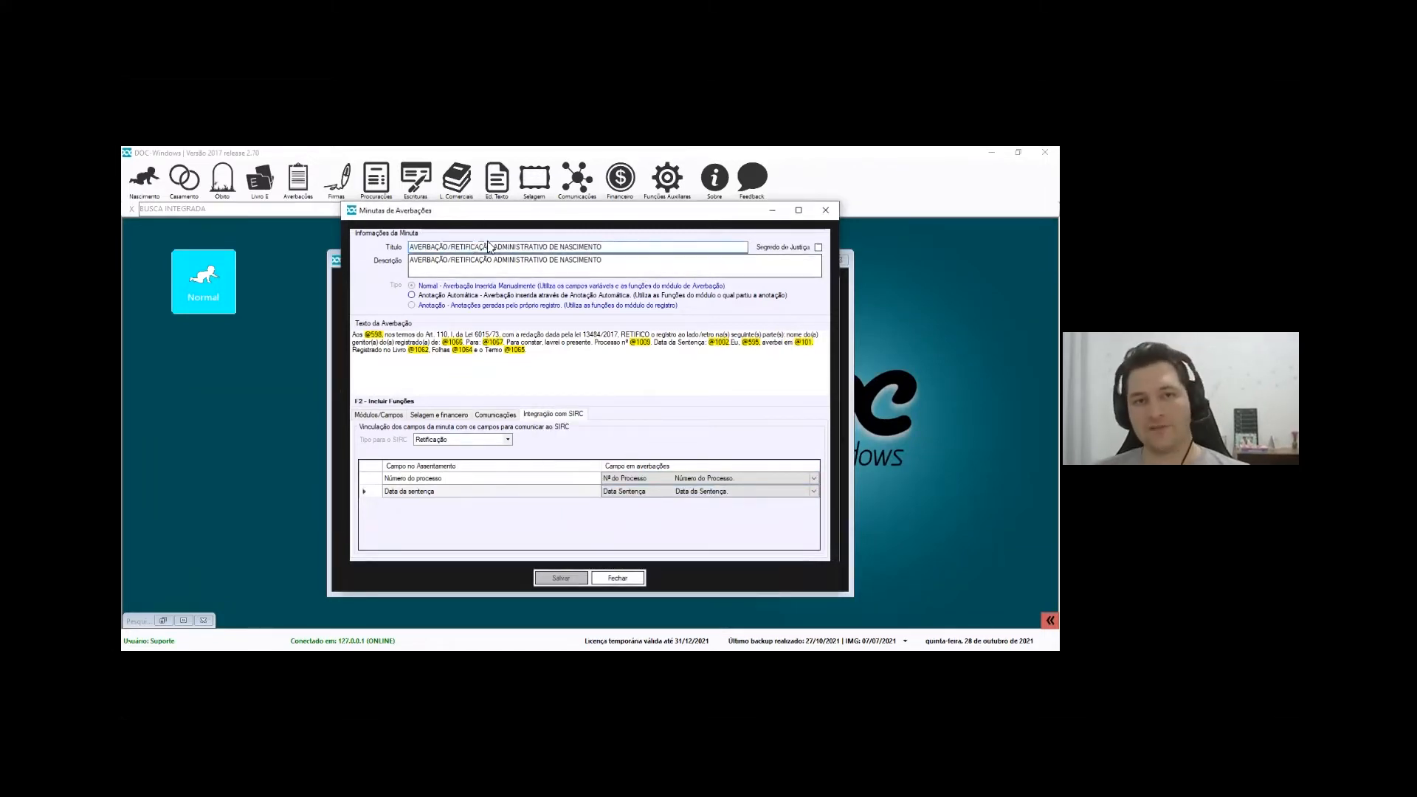
click(148, 187)
Open a birth record via Nascimento > Pesquisar and show its A. Acessórios entries
key(Escape)
click(145, 181)
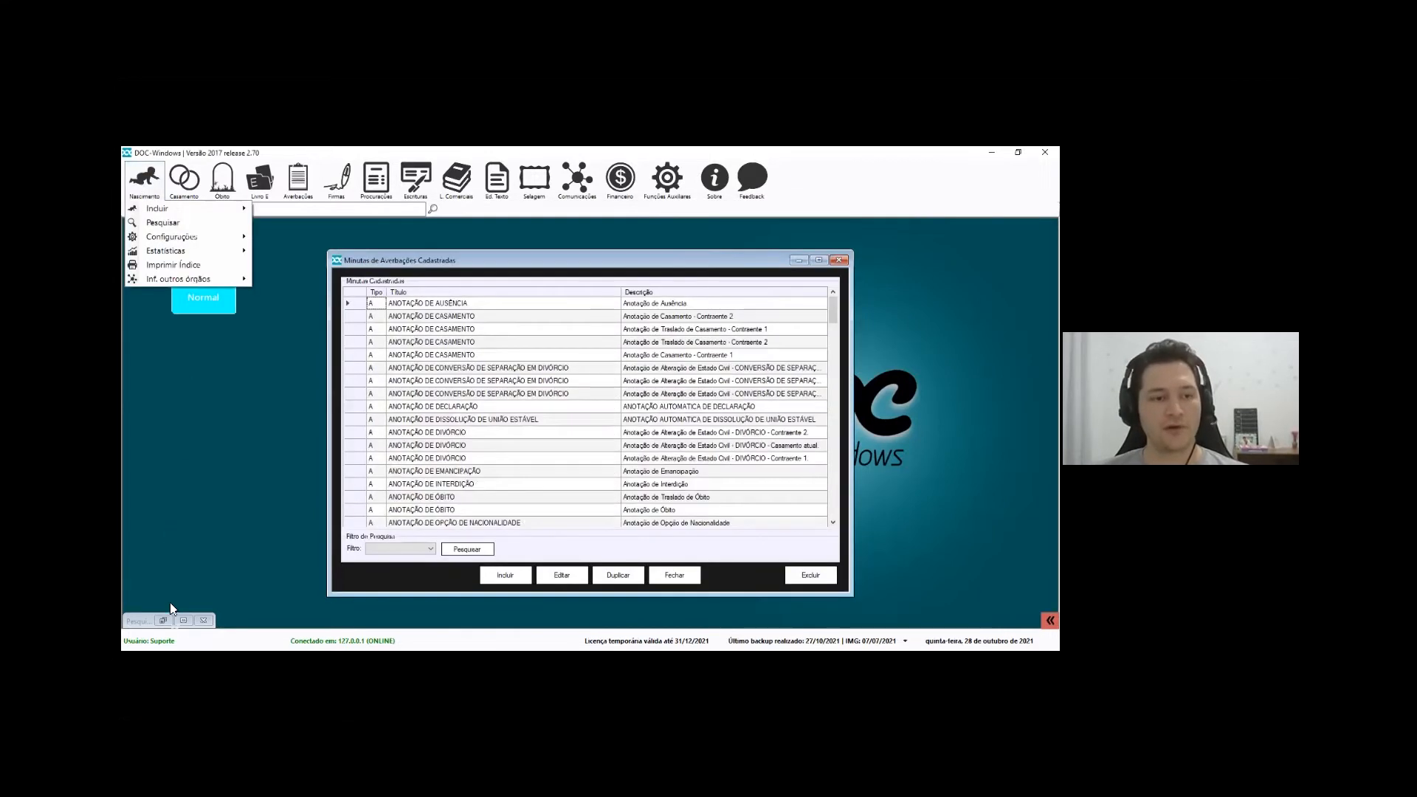
click(159, 206)
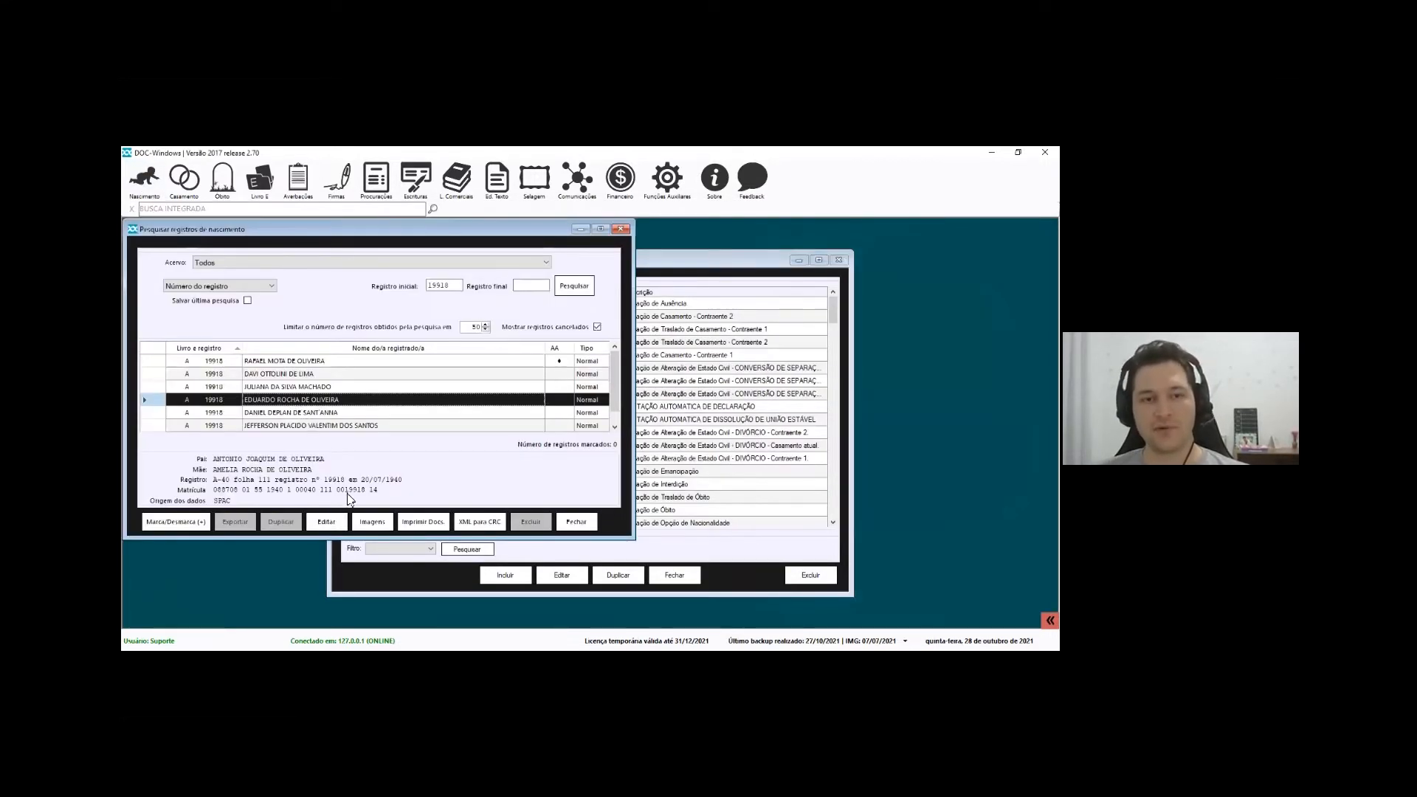
click(329, 522)
click(369, 234)
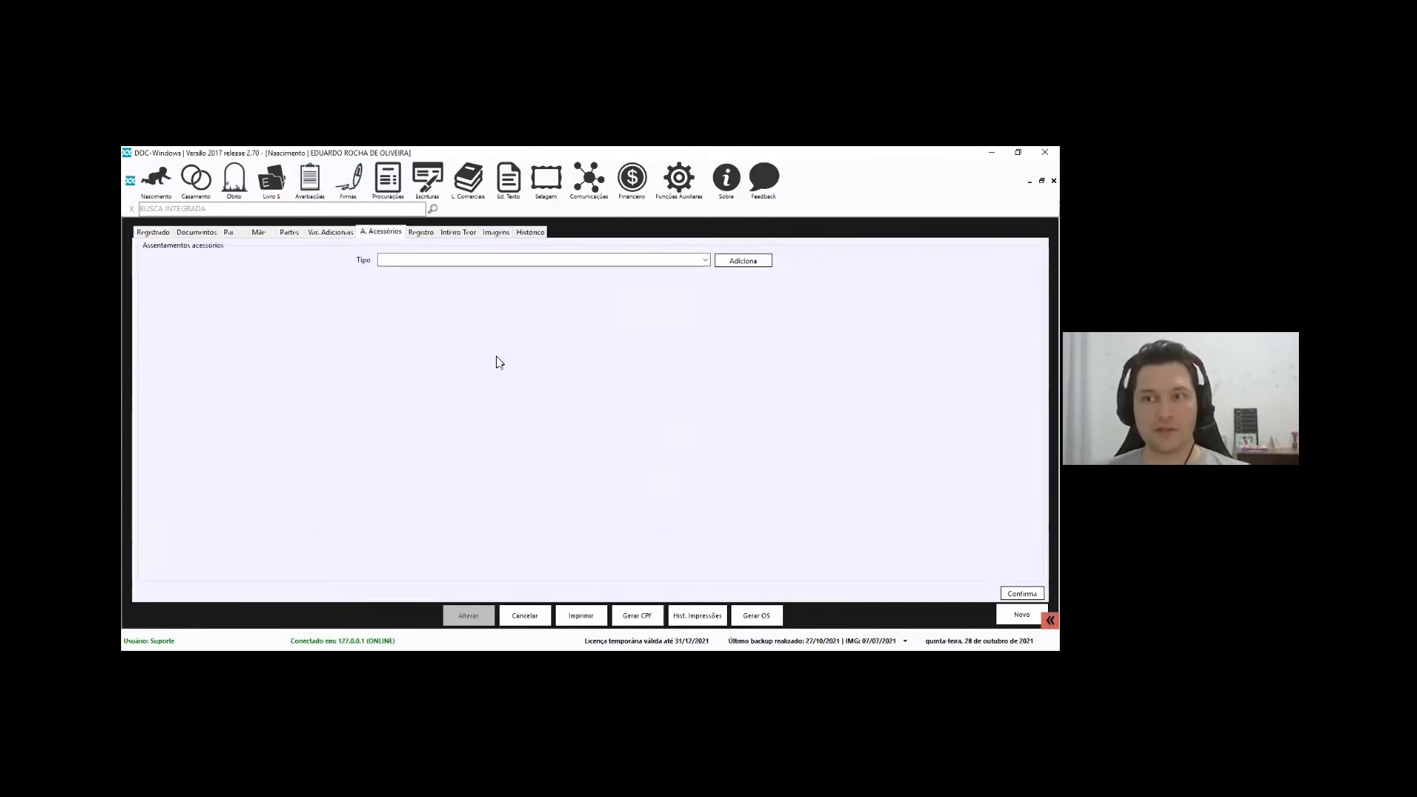
Start a normal averbação for the registrant found by name and filter templates by RETI
click(313, 185)
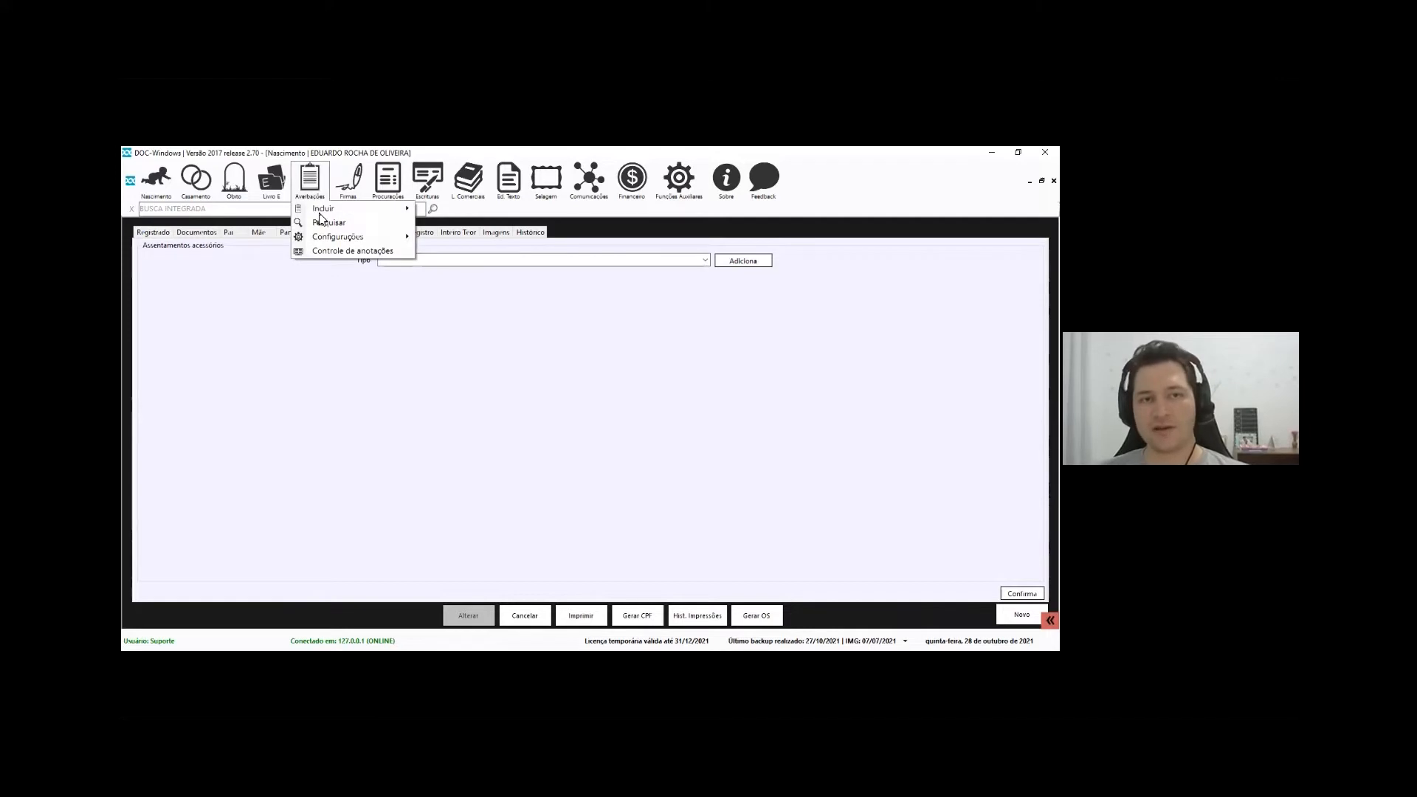
mouse_move(336, 209)
click(499, 219)
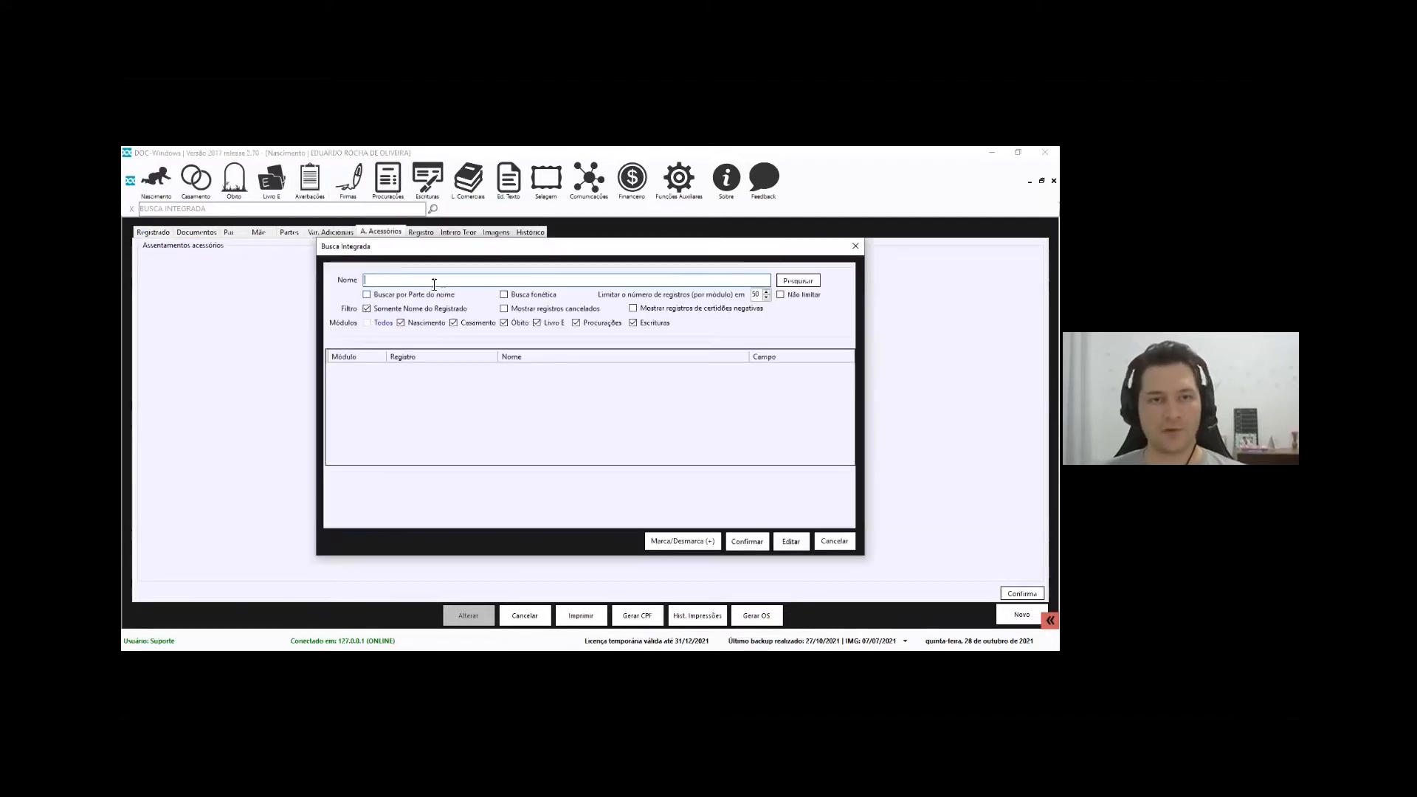
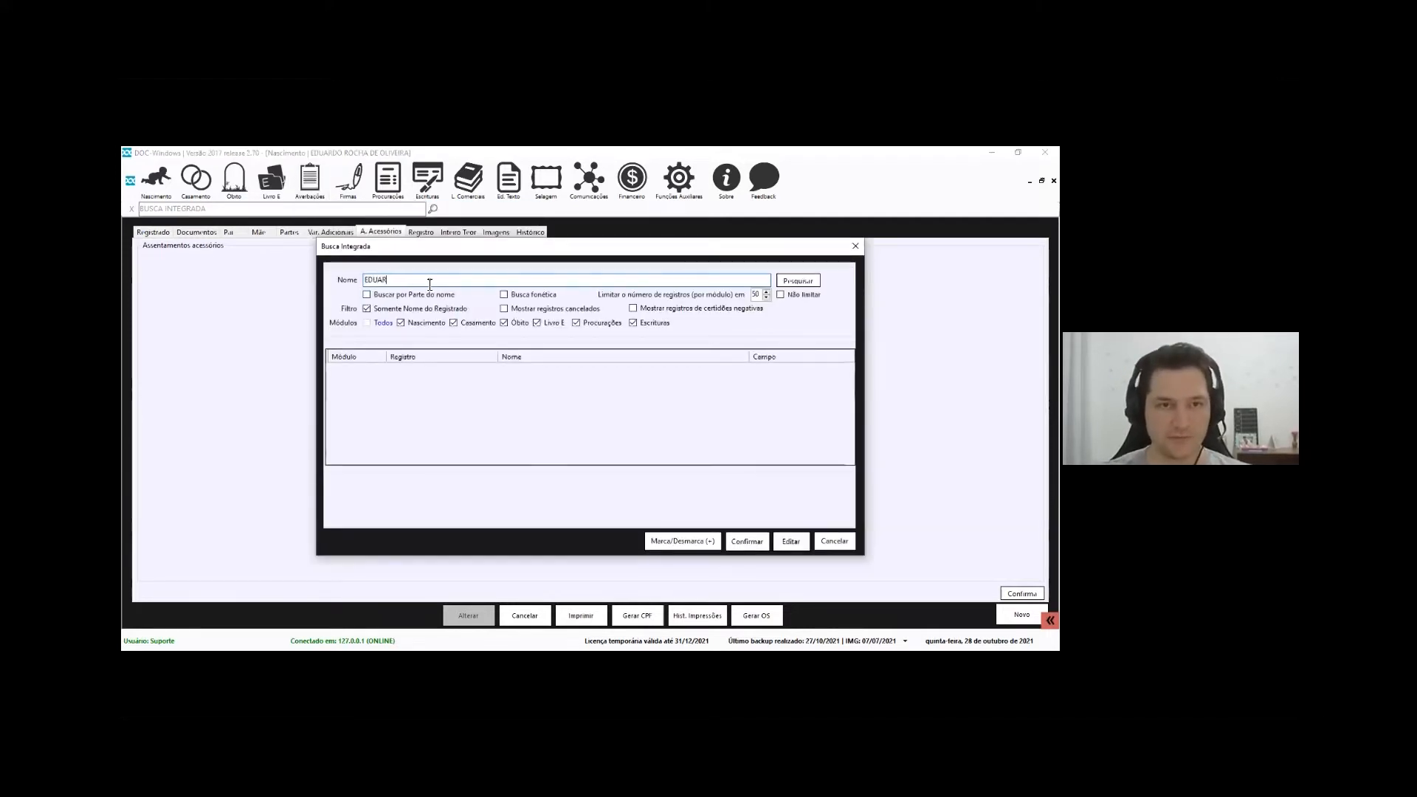
key(Return)
click(690, 542)
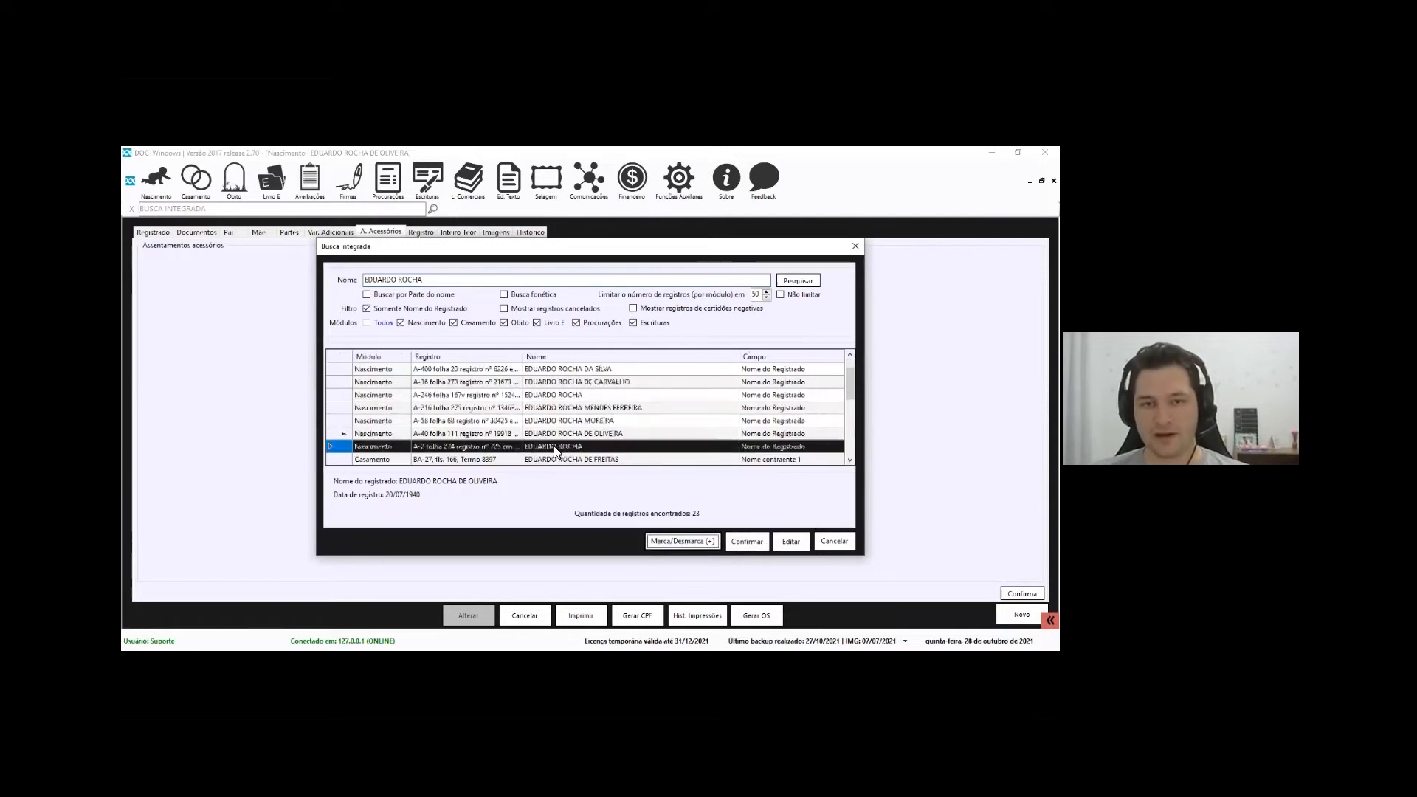
click(745, 542)
click(431, 425)
text(RETI)
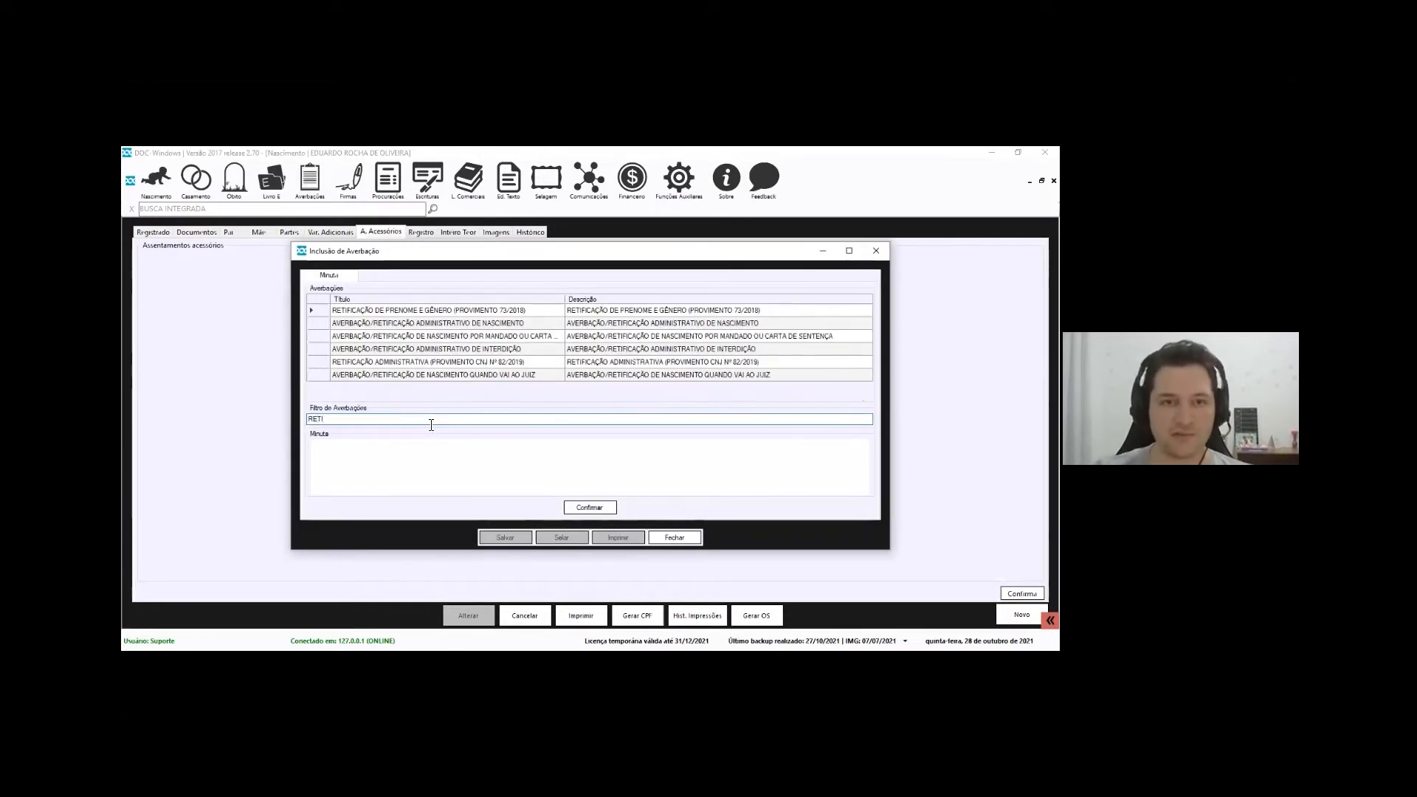
Choose the administrative birth-rectification template; enter register date 01/01/2019 and book A
click(465, 325)
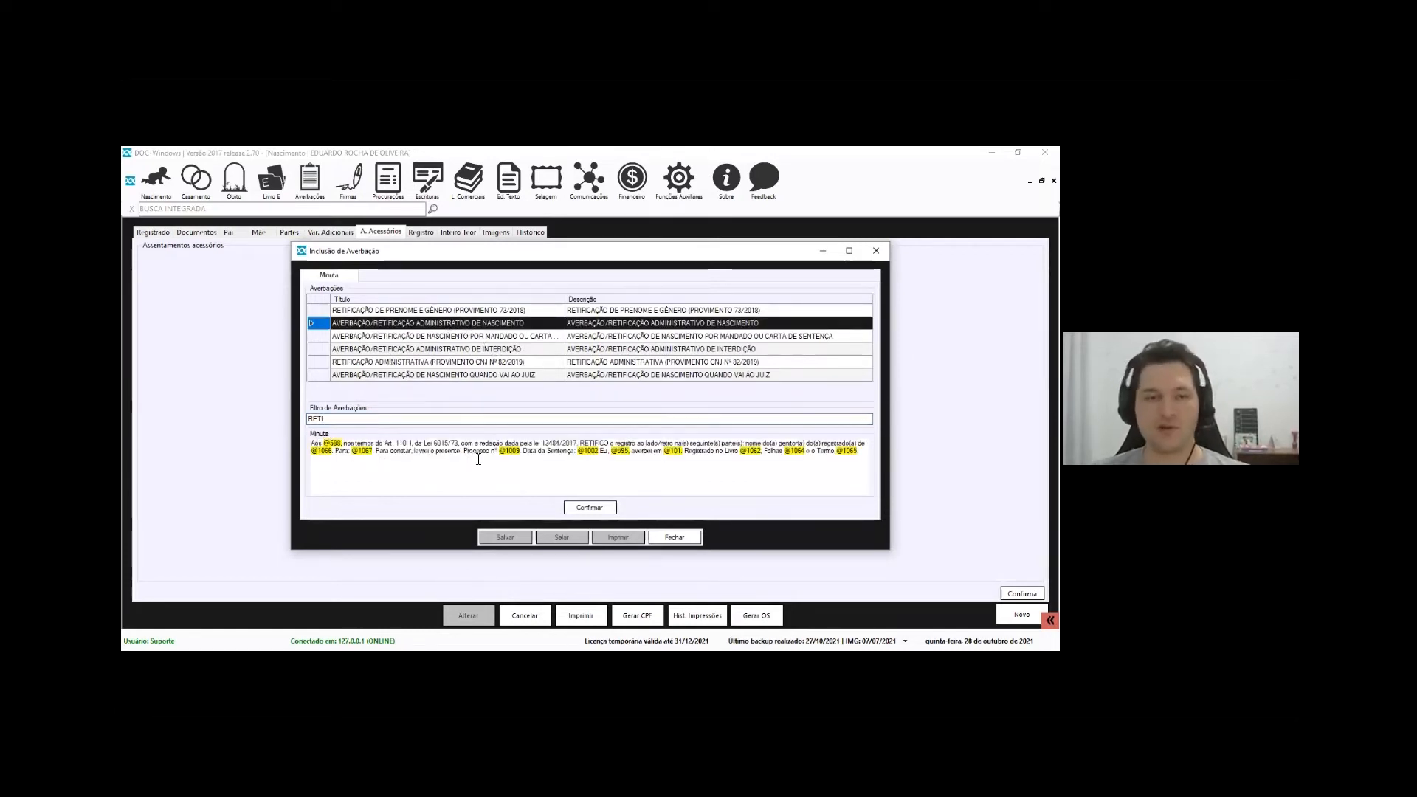
click(601, 508)
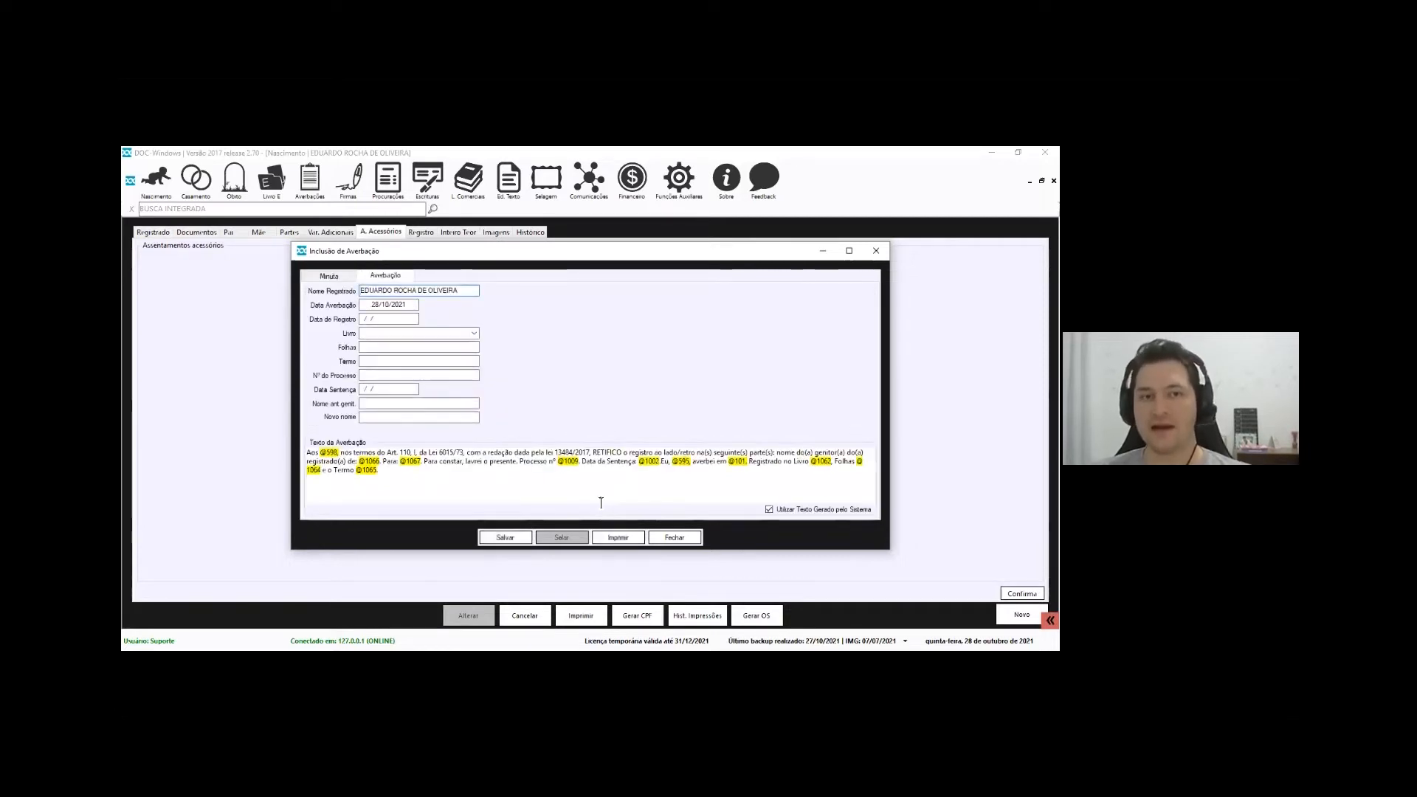
drag(388, 320, 133, 279)
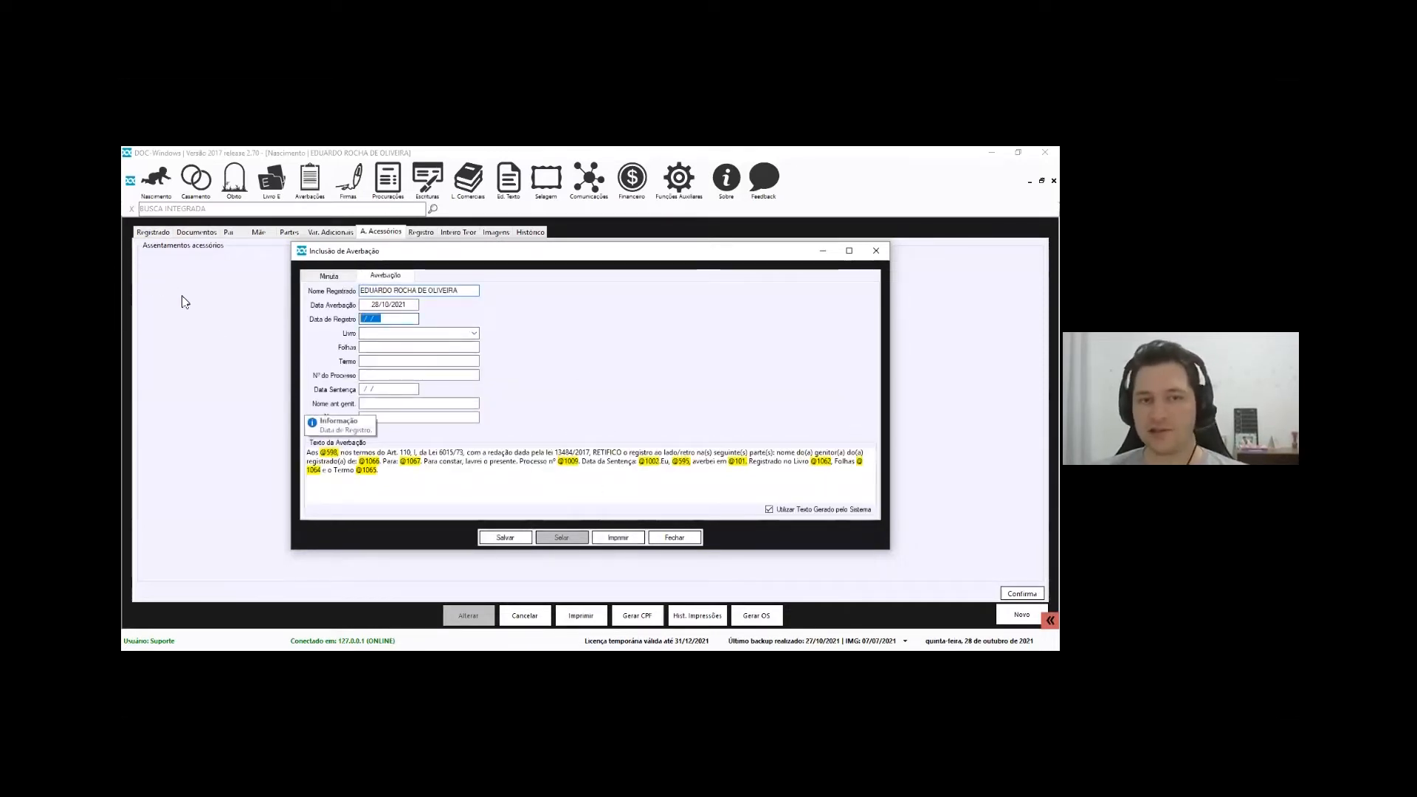
text(01/01/2019)
click(474, 334)
click(383, 345)
Fill folio 123, term 12345, process 1234567, sentence date 01012018 and parent names, then save
key(Tab)
text(123)
key(Tab)
text(12345)
key(Tab)
text(1234567)
key(Tab)
text(0)
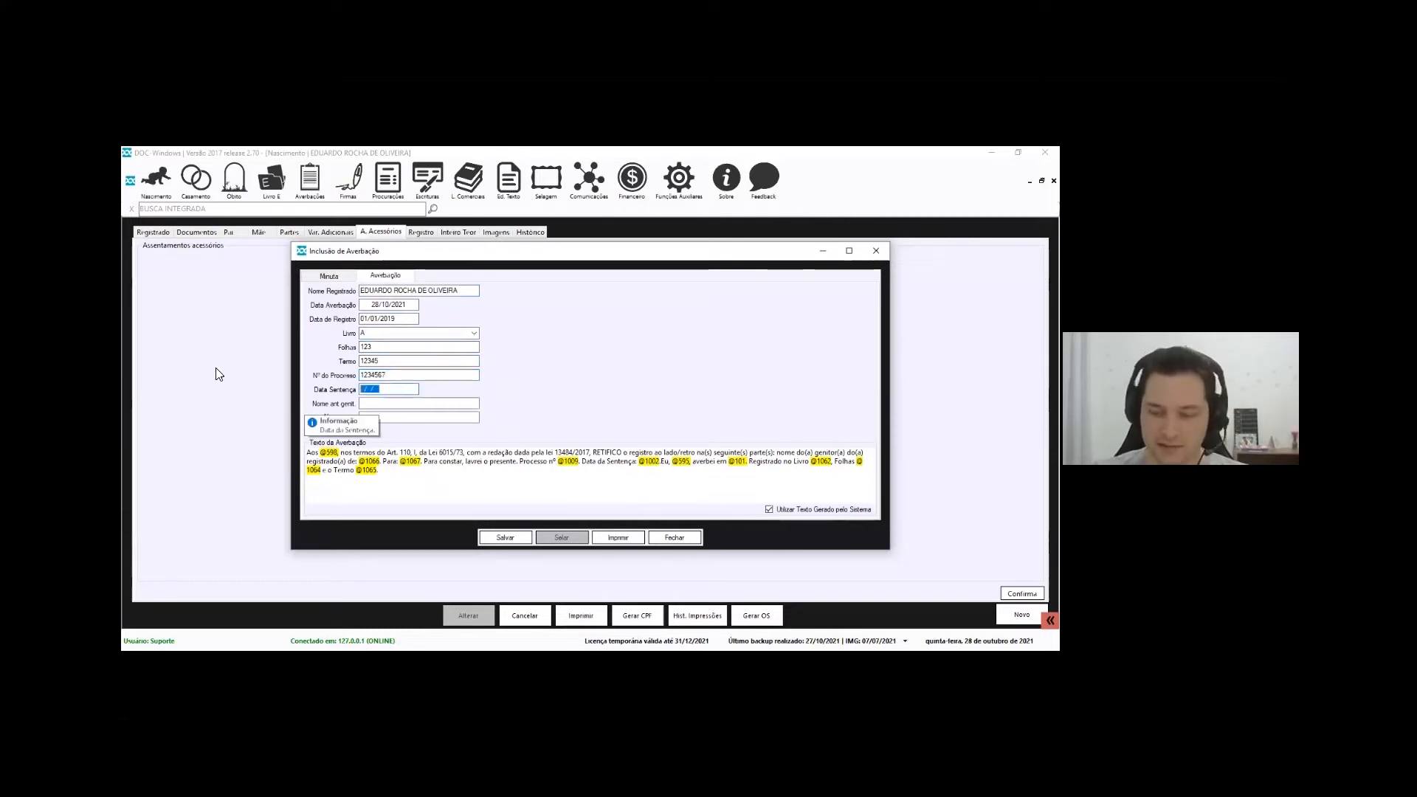
text(1012018)
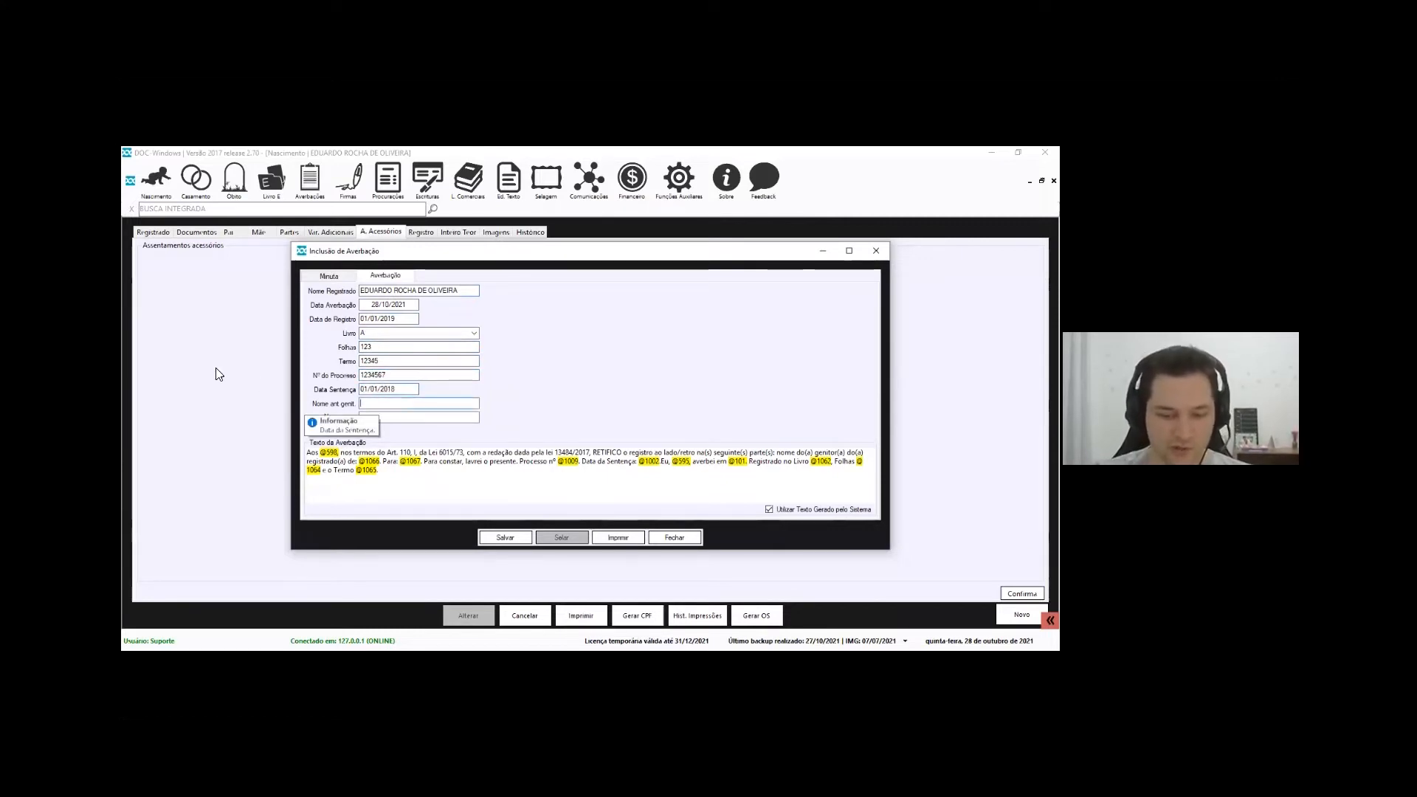
text(FULANO DE TAL)
key(Tab)
text(BELTRANE)
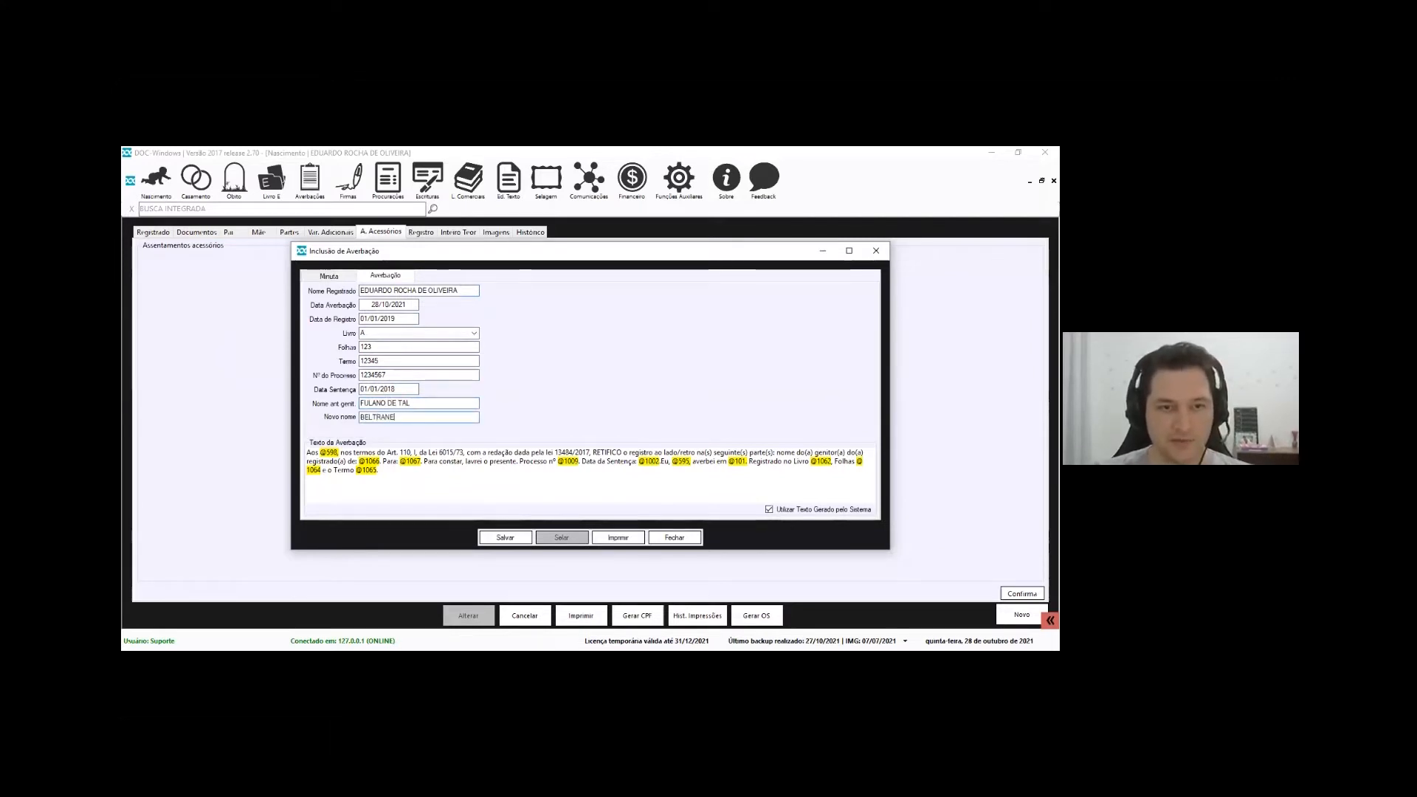
key(BackSpace)
text(O DE TAL)
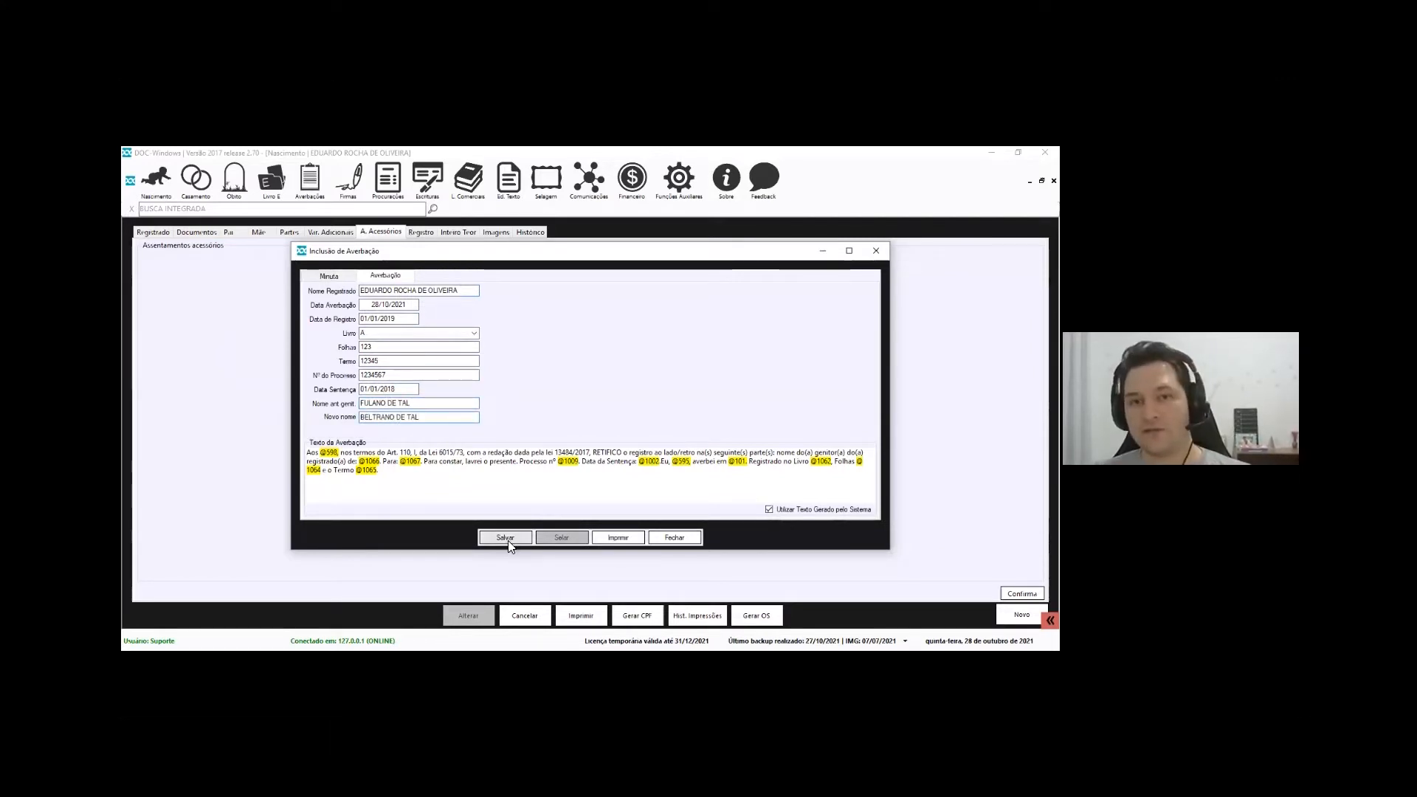
click(506, 538)
Test editing the generated averbação text, then remove the test text and restore the system-generated version
click(630, 446)
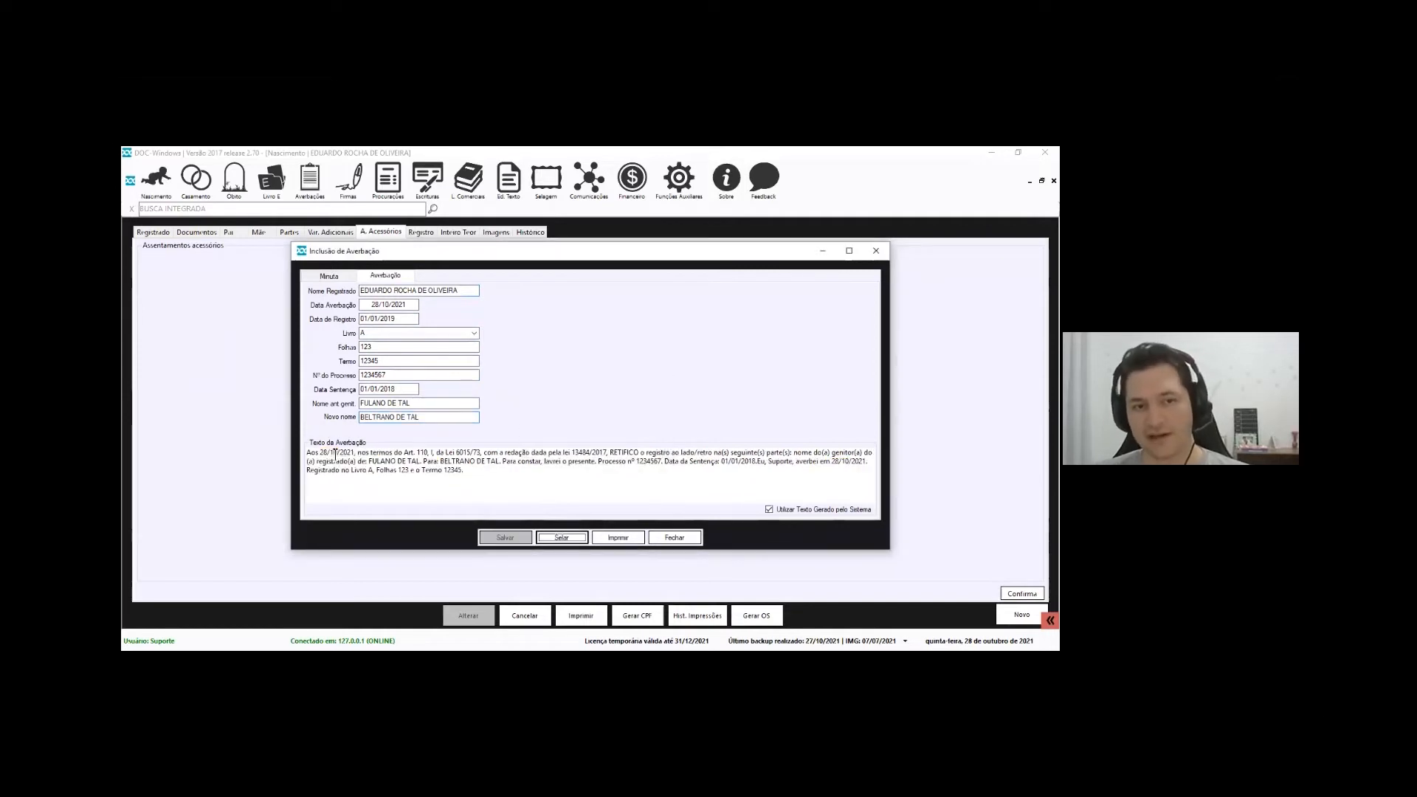
drag(310, 453, 554, 501)
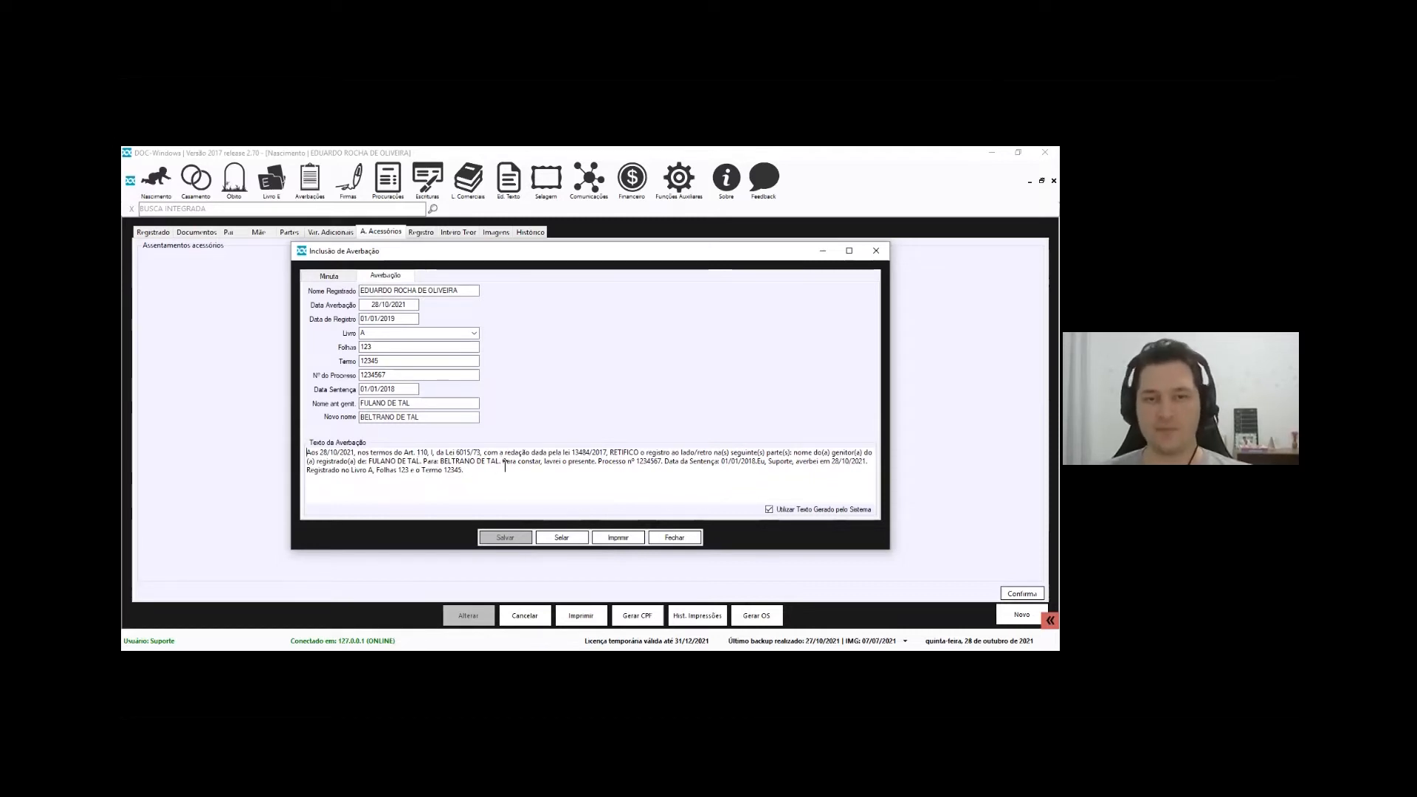
click(786, 509)
click(744, 490)
text(AGHSDUHASUDHUASDUA)
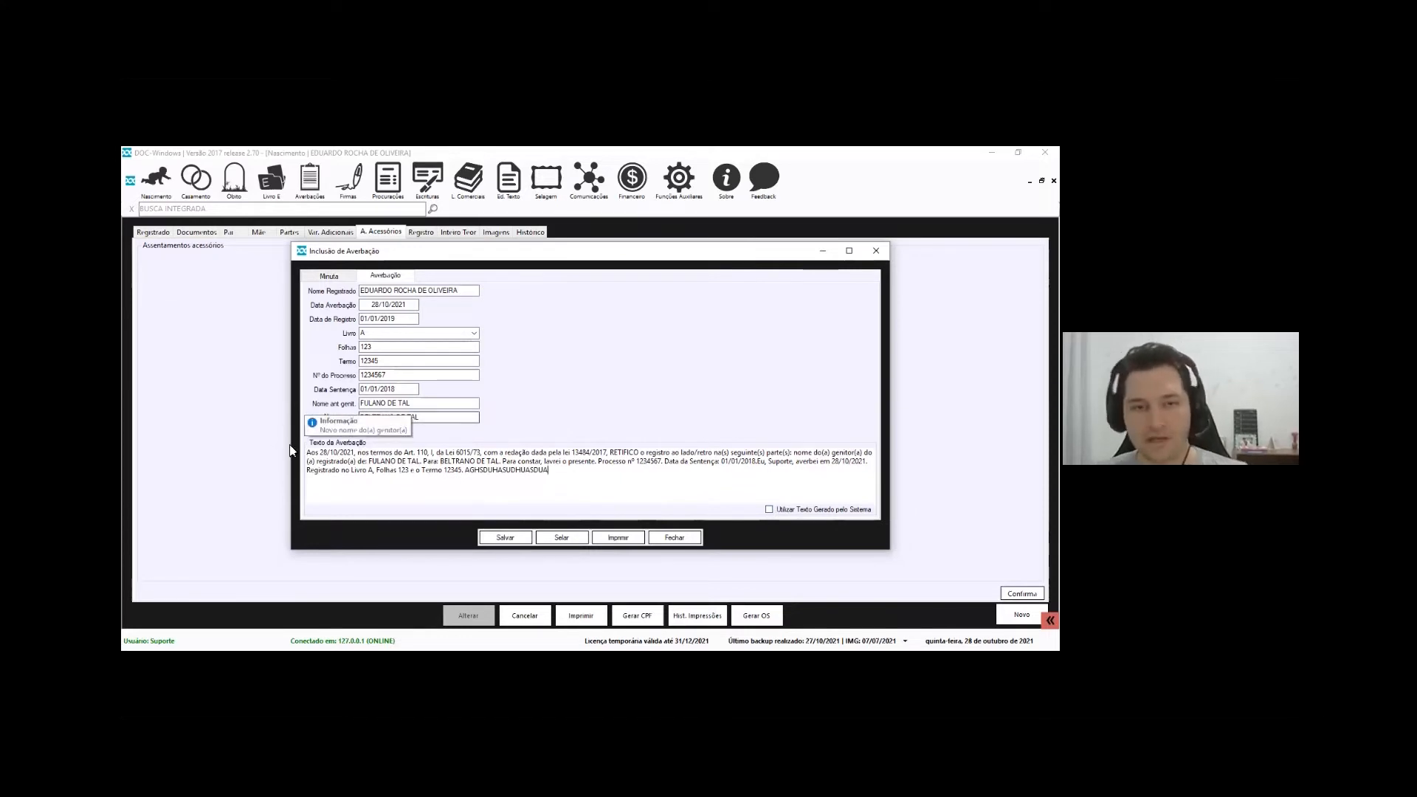
double_click(467, 473)
key(BackSpace)
click(769, 509)
click(722, 483)
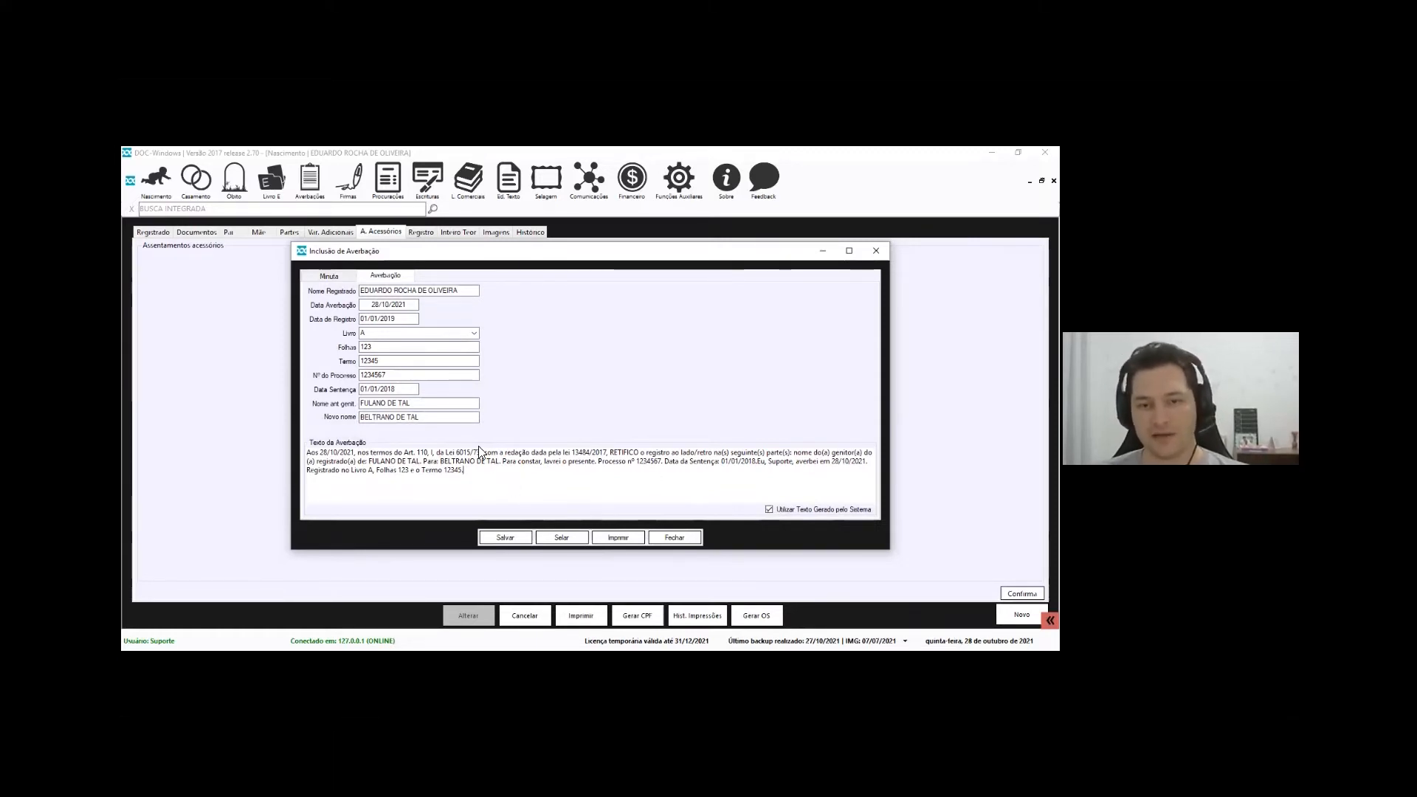
Save and print the averbação, confirm it printed correctly, and close the entry
click(505, 537)
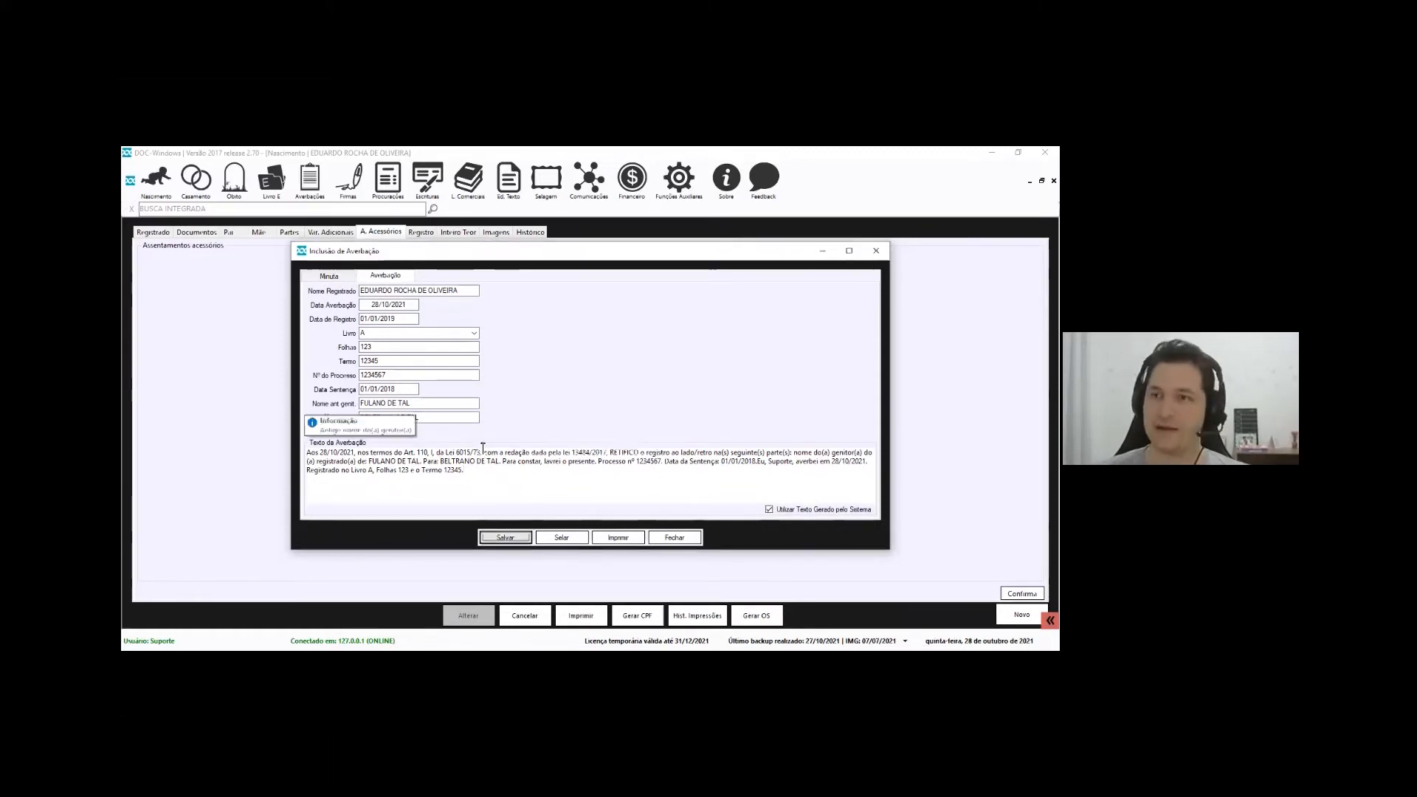
click(618, 537)
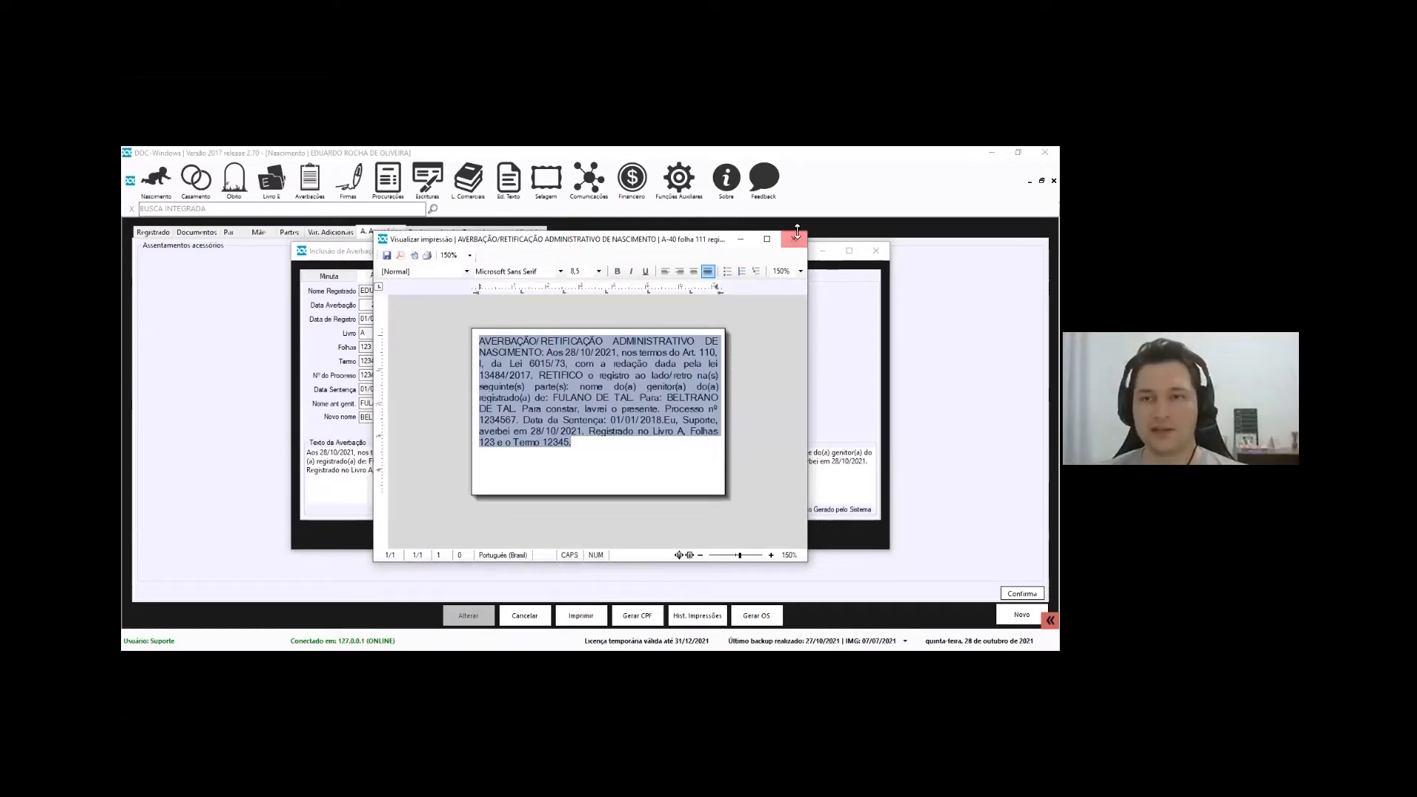
click(794, 243)
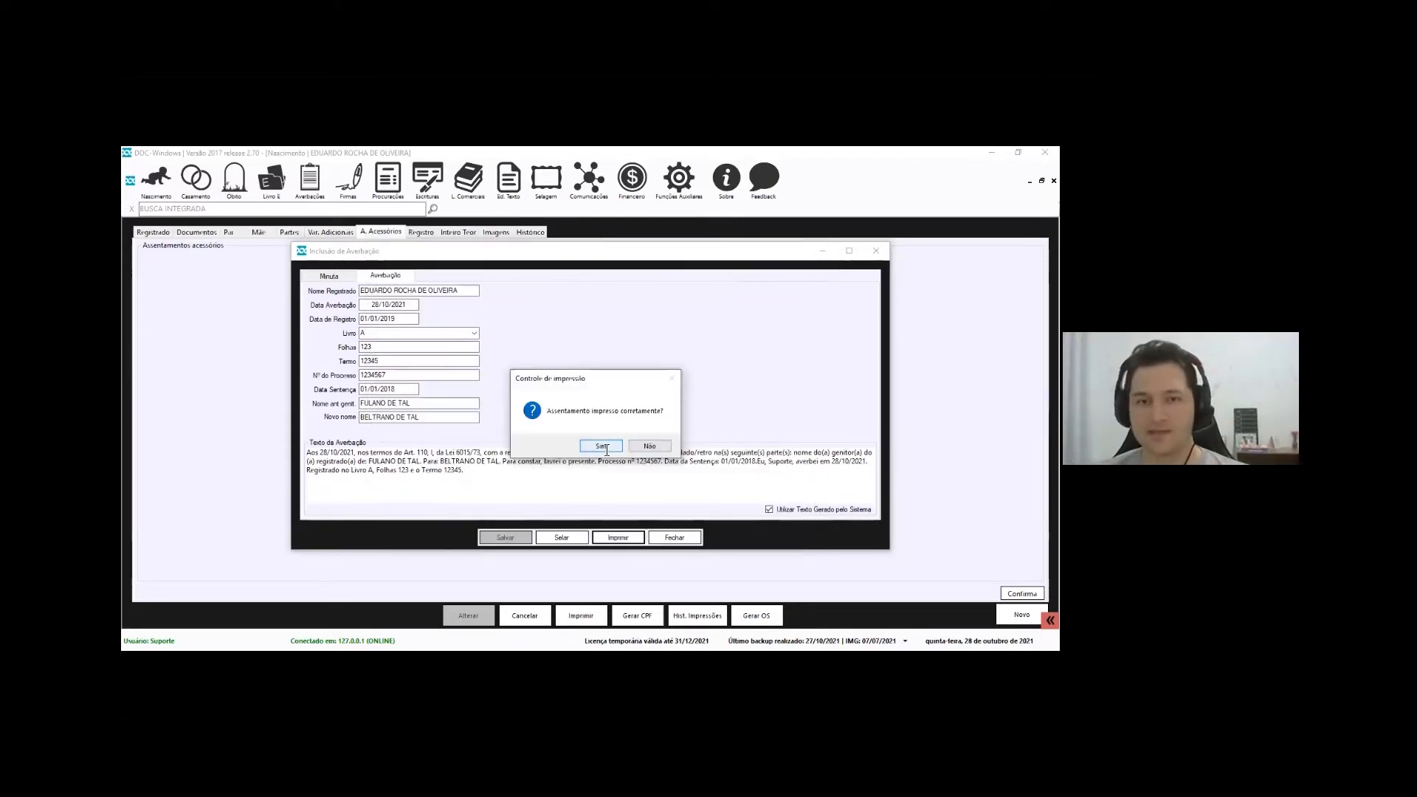
click(603, 445)
click(675, 537)
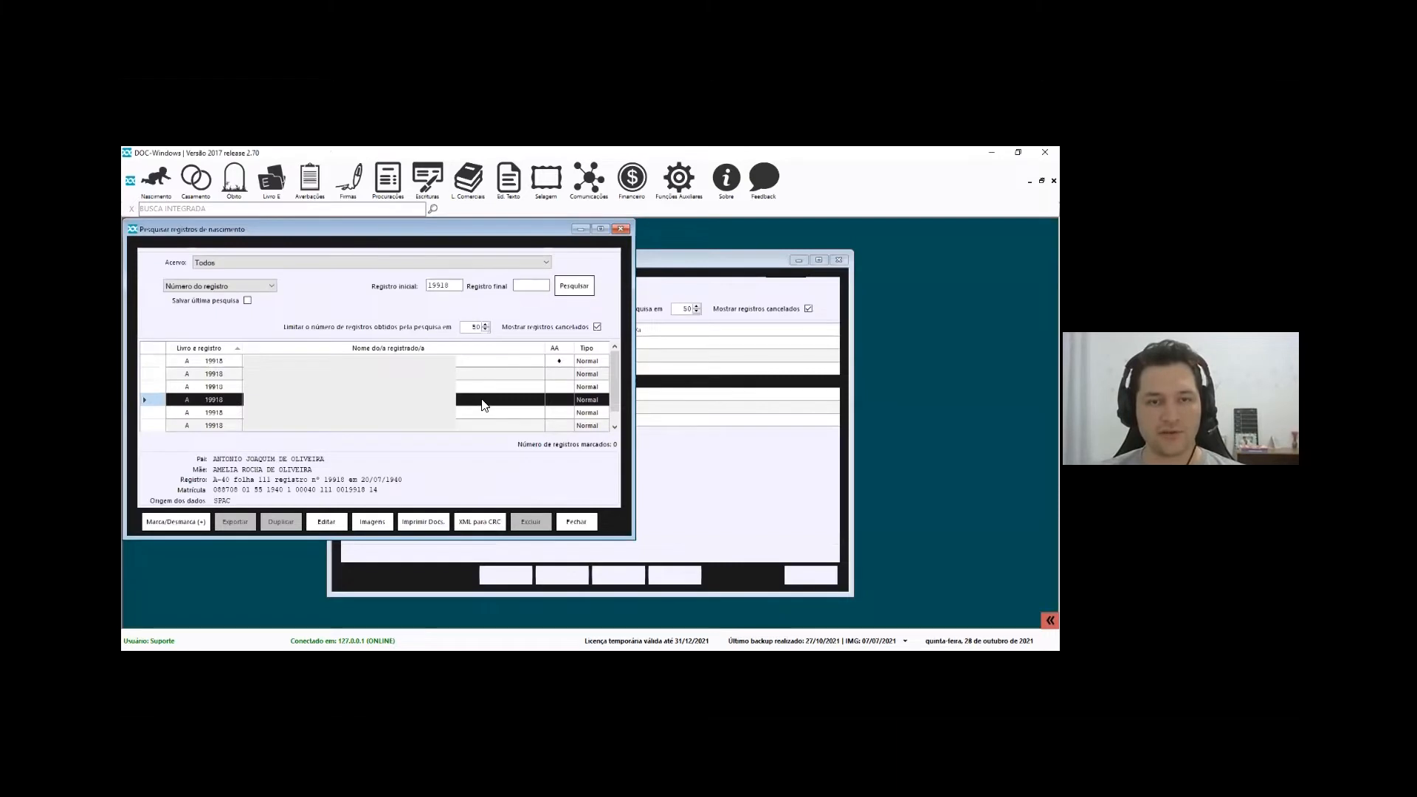
Review the birth record's averbação SIRC data with process 1234567, then close it
double_click(464, 404)
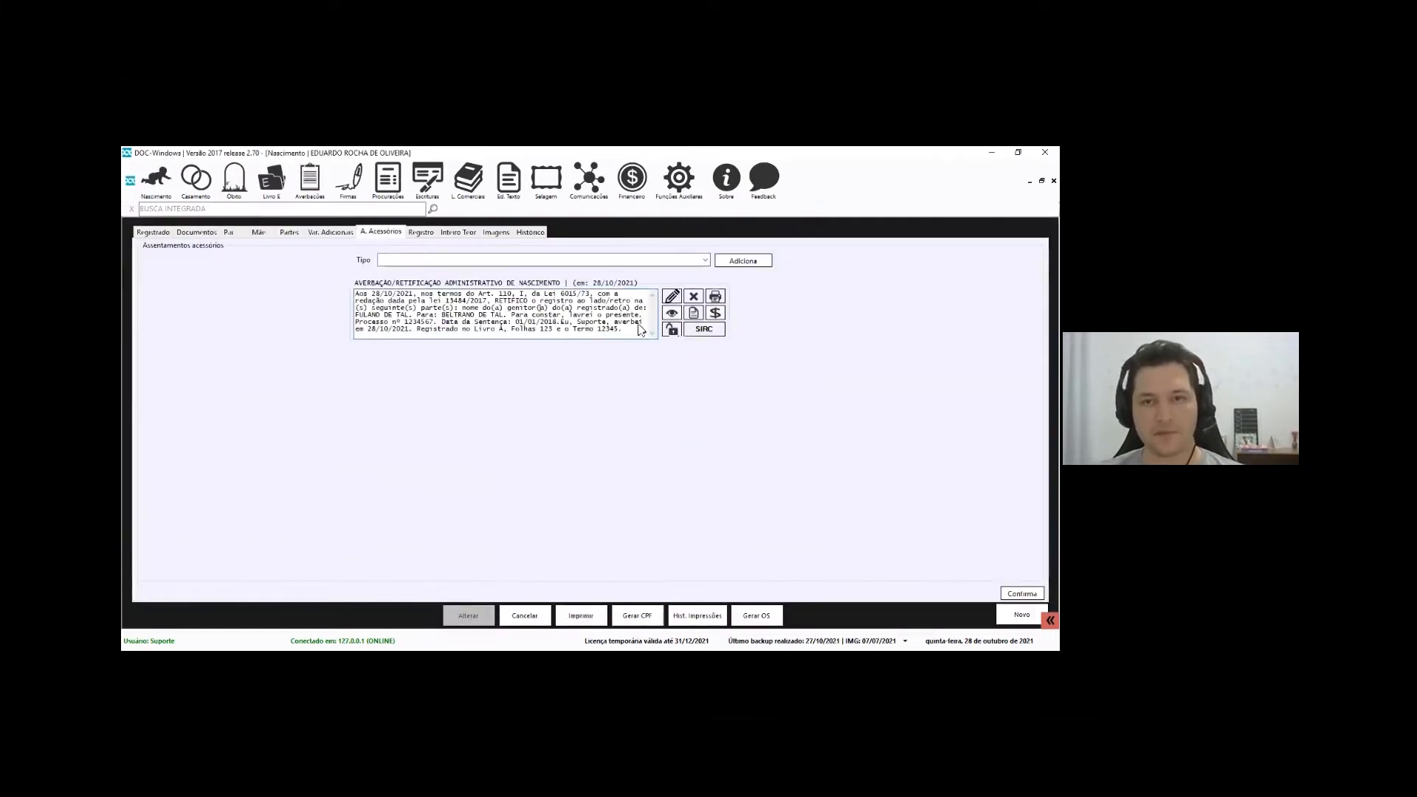
click(711, 333)
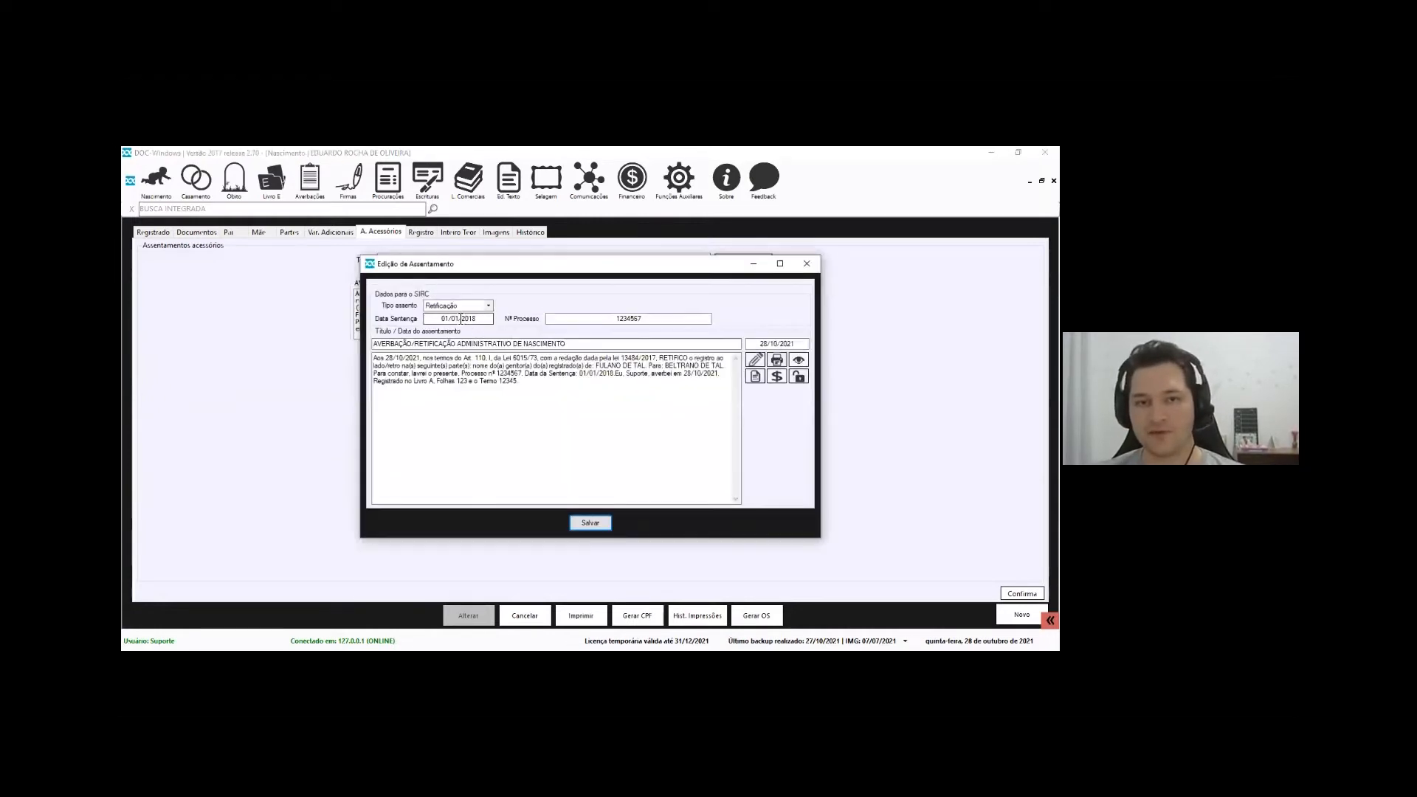
key(Tab)
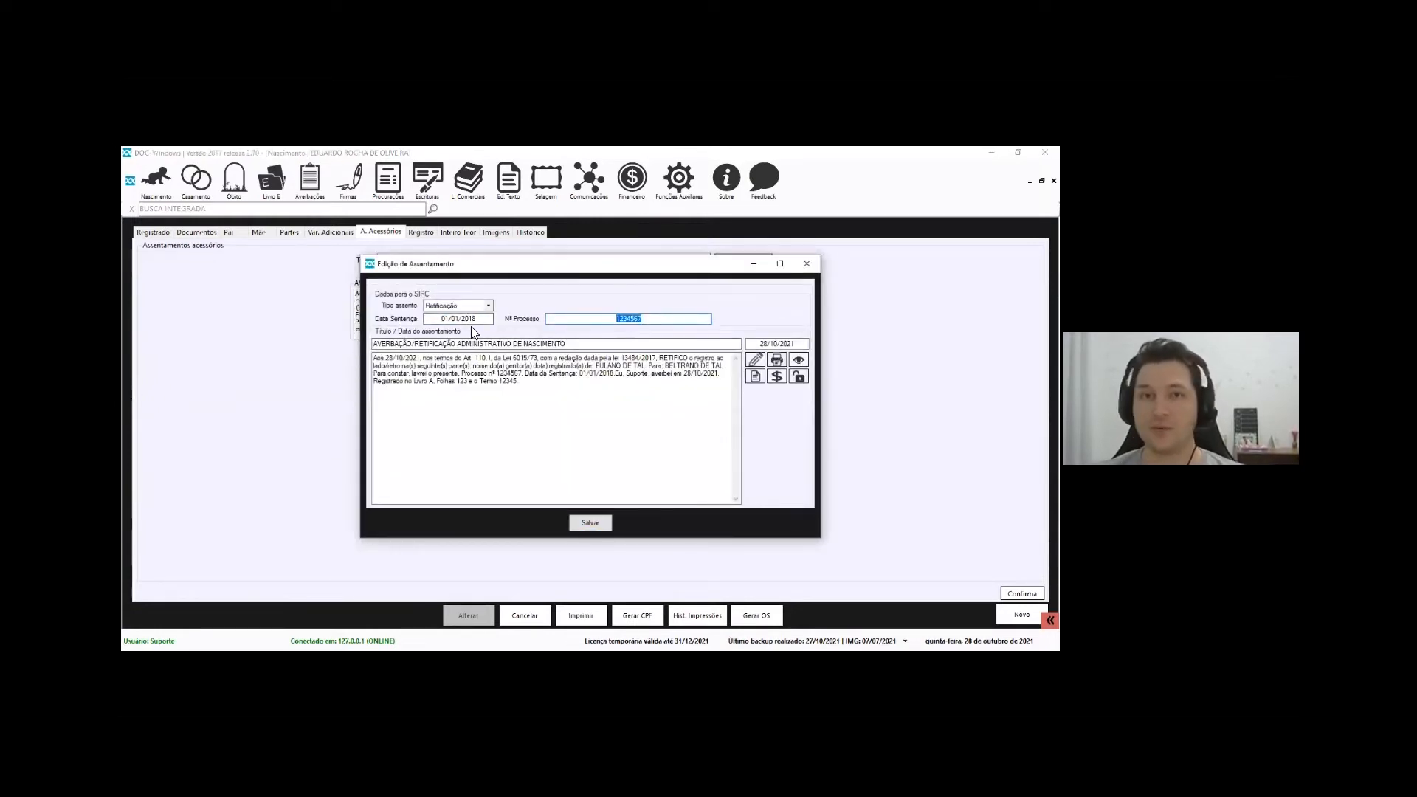
key(Escape)
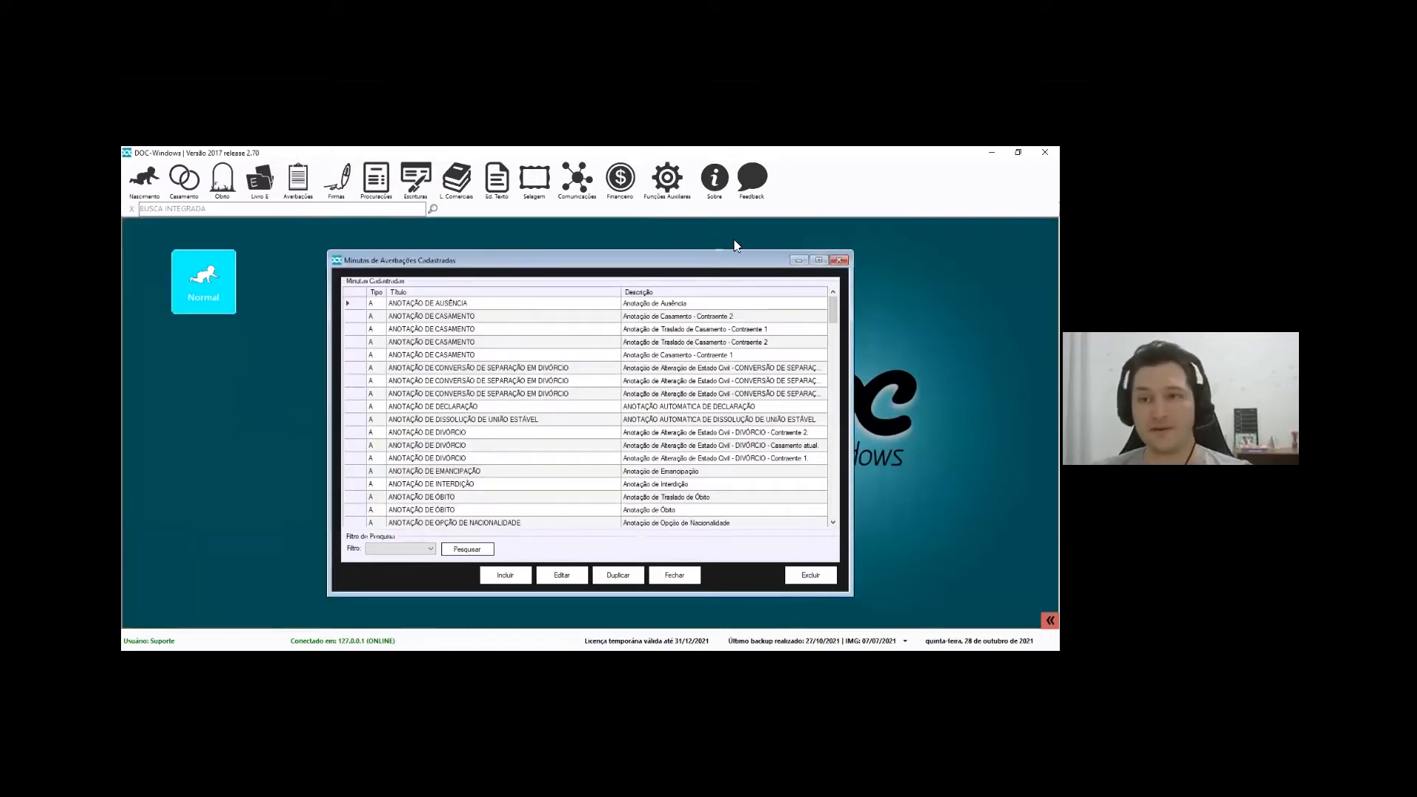
Close the templates list and show the Registro Civil averbação printing settings
click(839, 260)
click(653, 186)
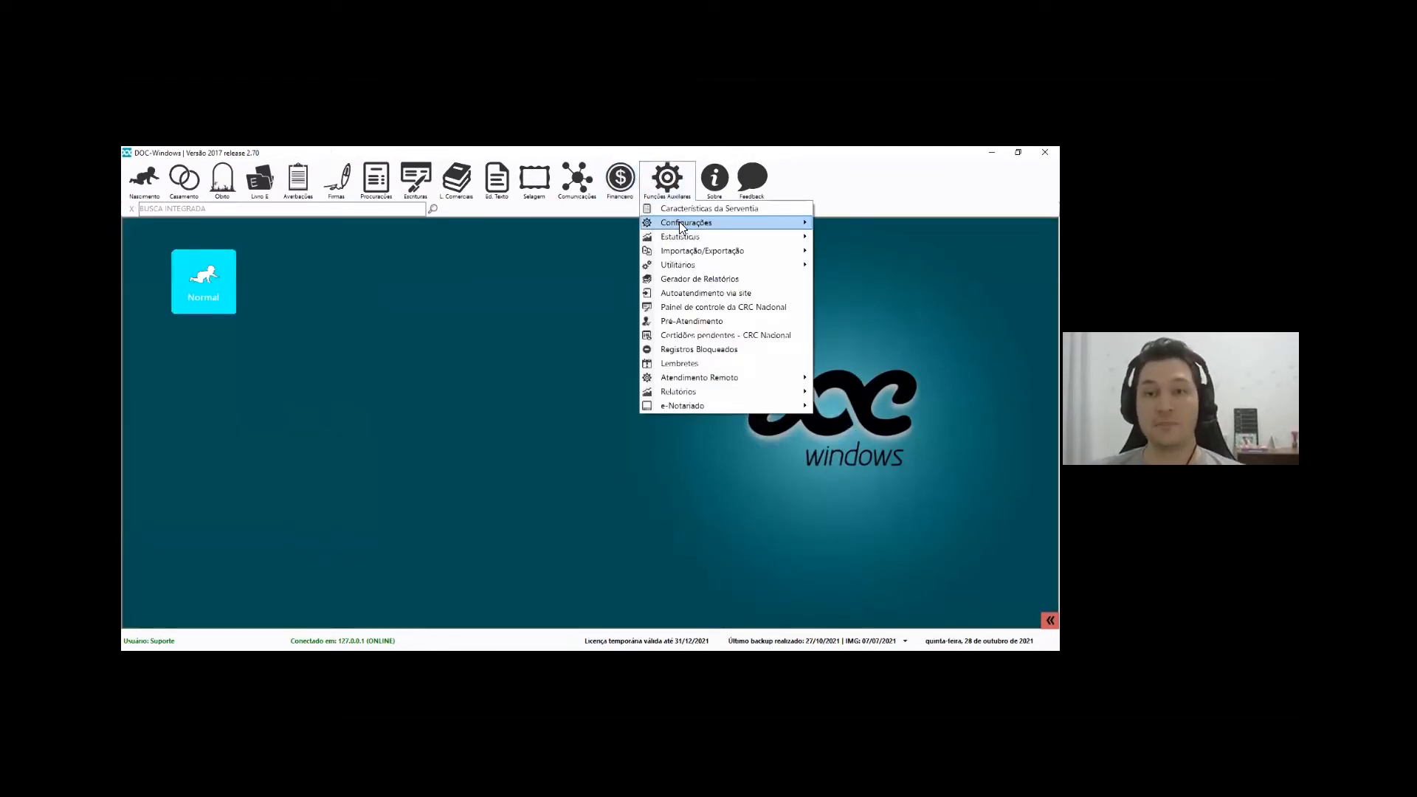
mouse_move(682, 228)
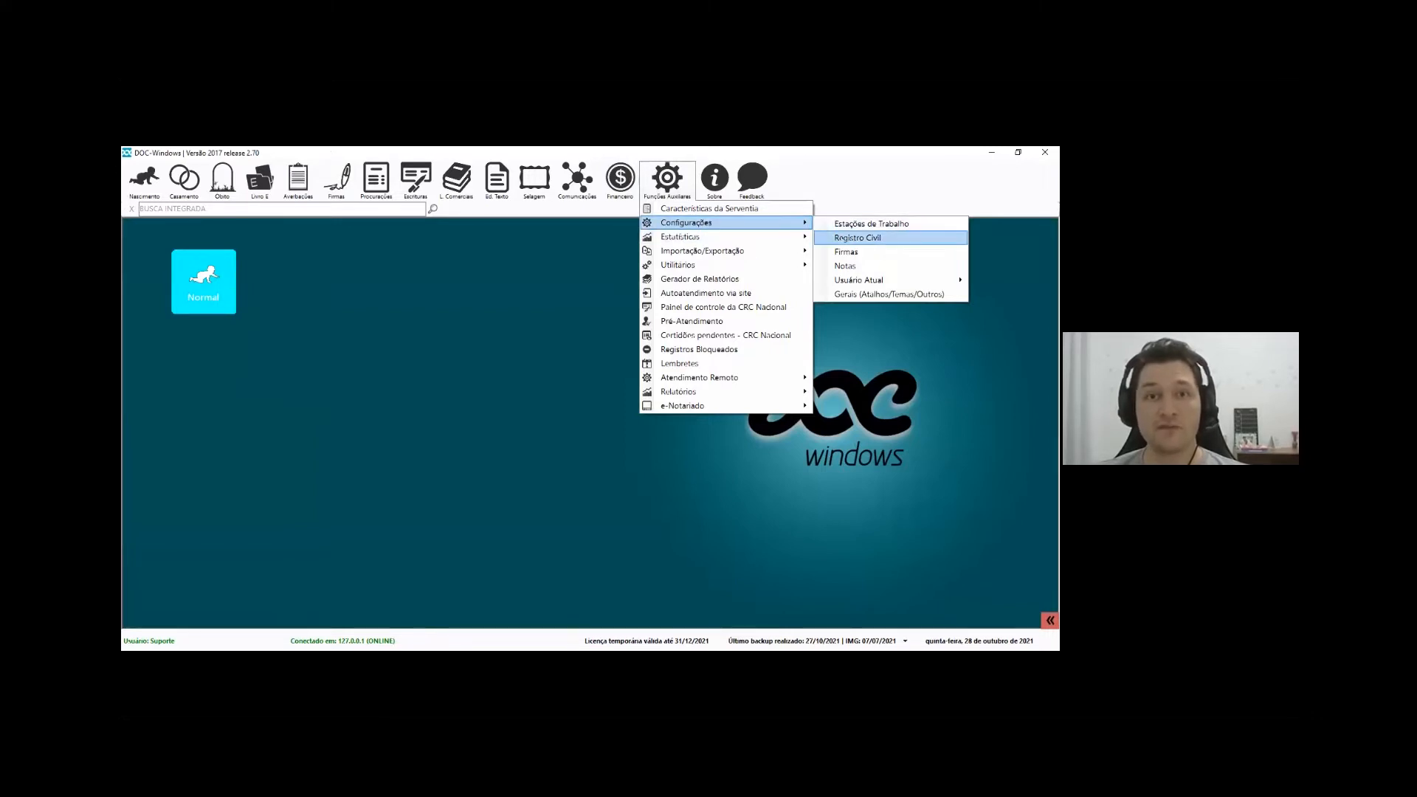
click(856, 237)
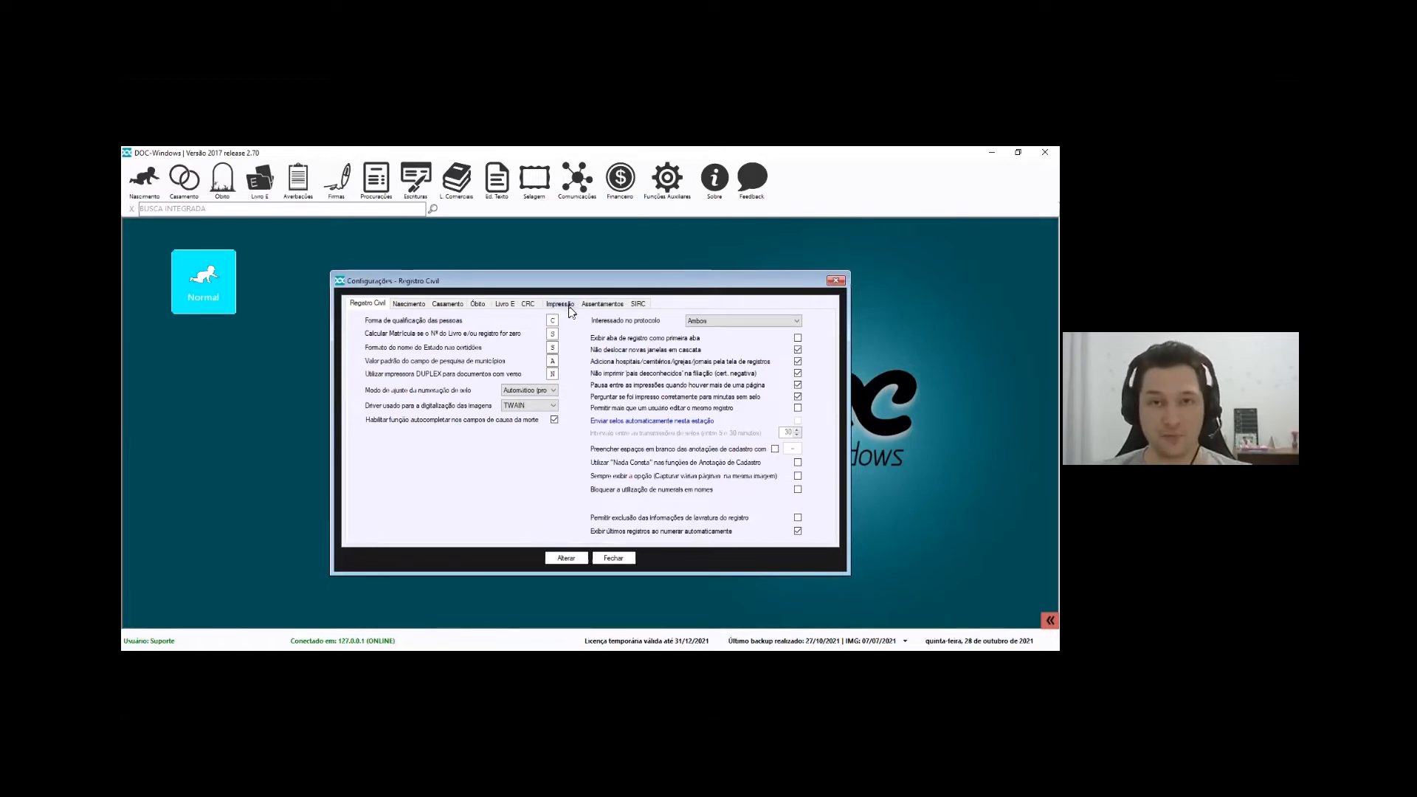
click(562, 306)
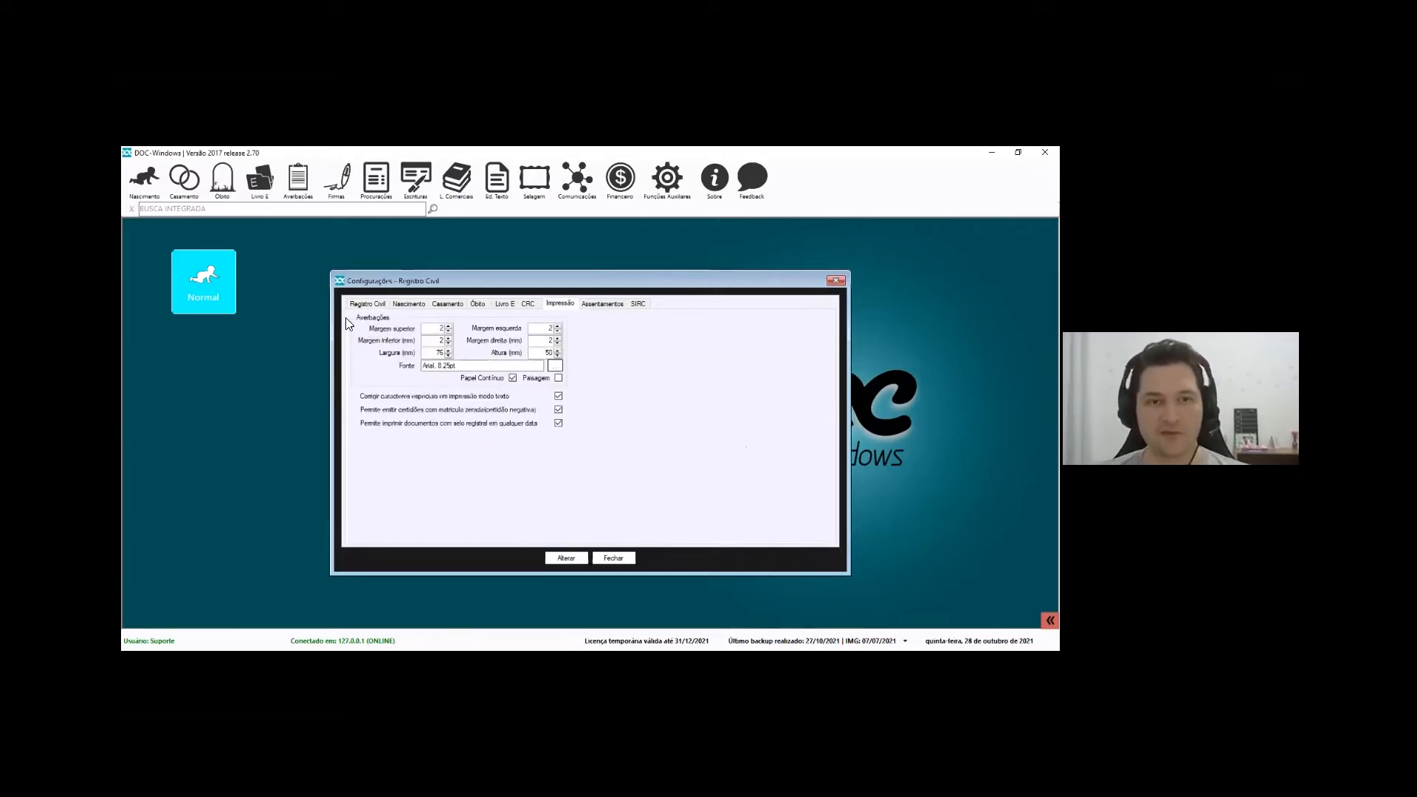
Review the 2 mm margins, 76×50 mm size and Arial 8.25pt font, then apply with Alterar
double_click(440, 328)
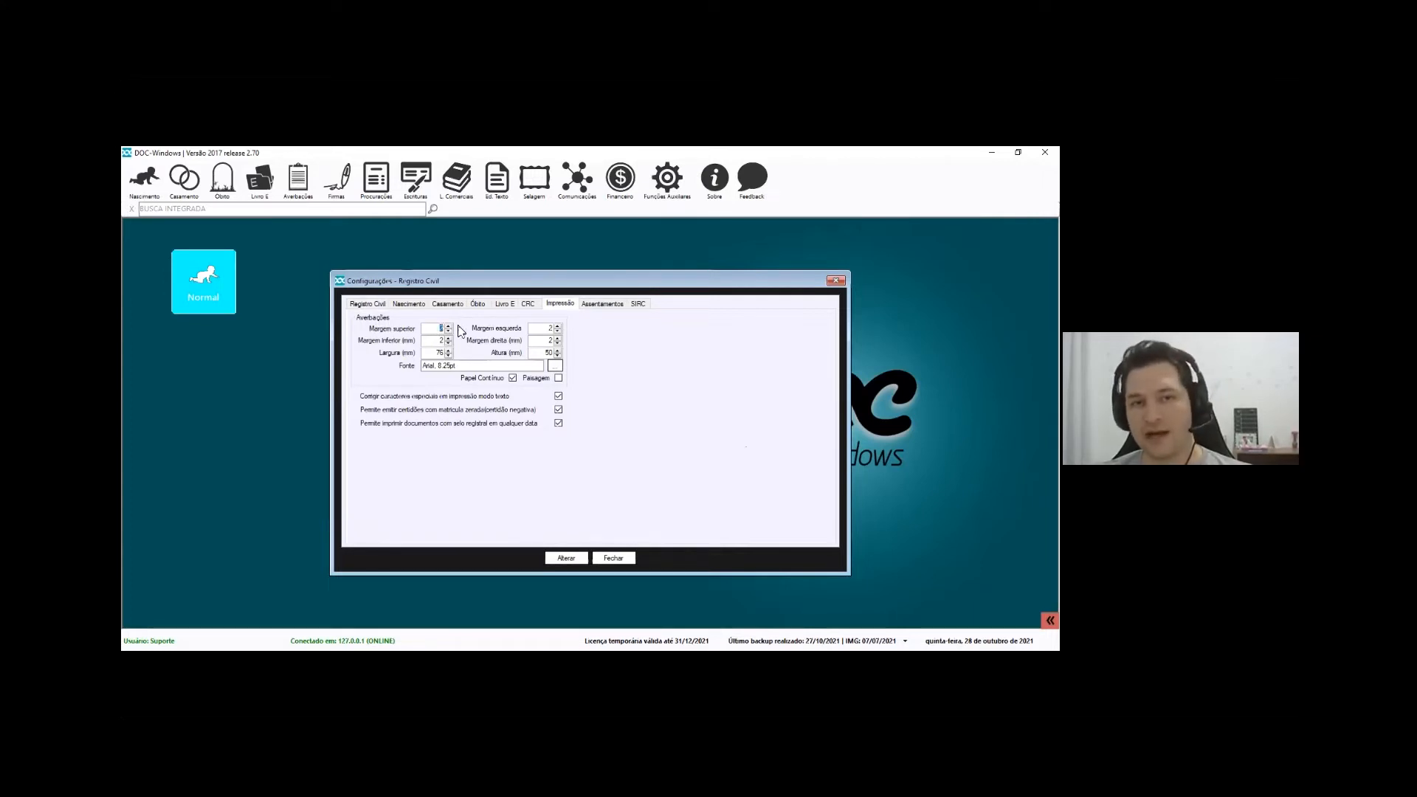
key(Tab)
key(Tab)
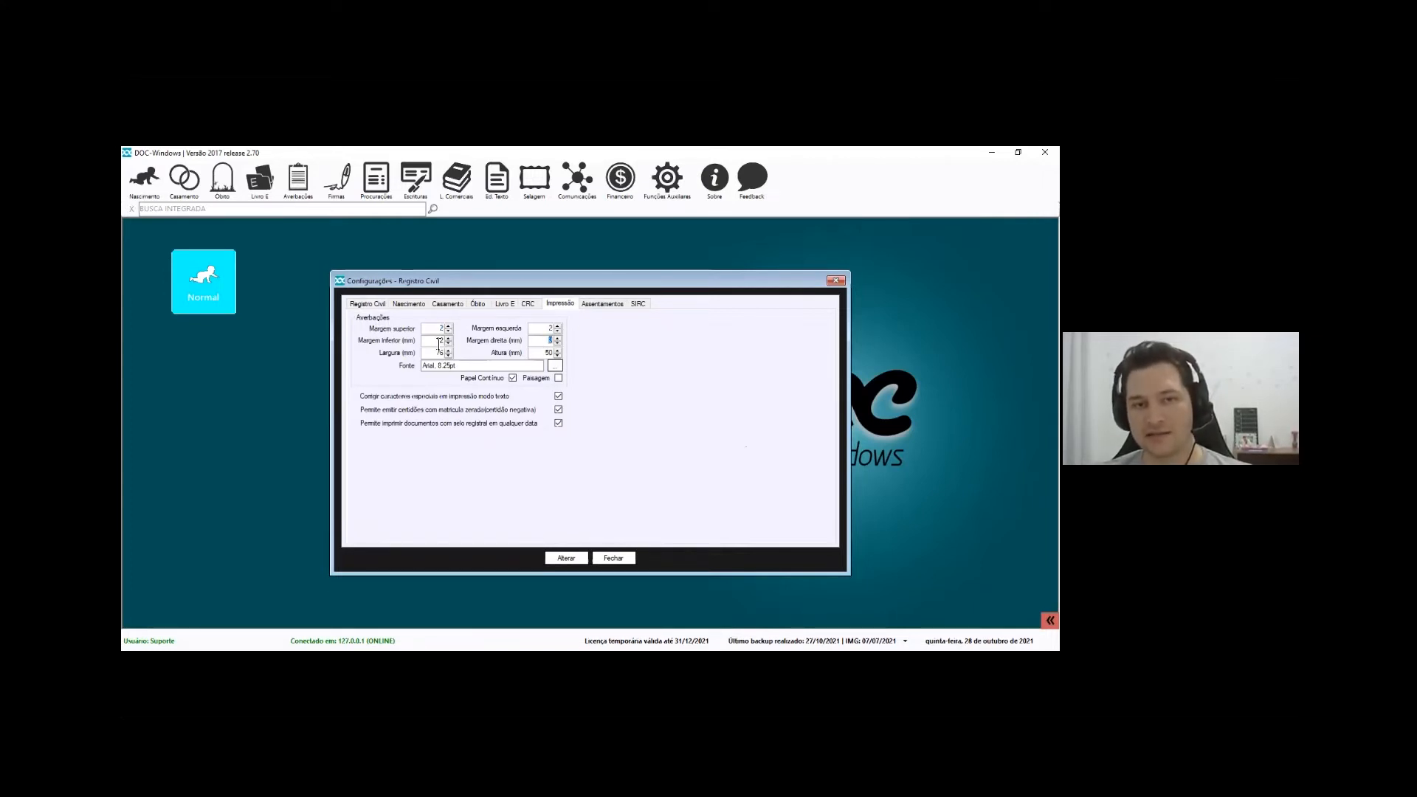
double_click(441, 340)
double_click(550, 328)
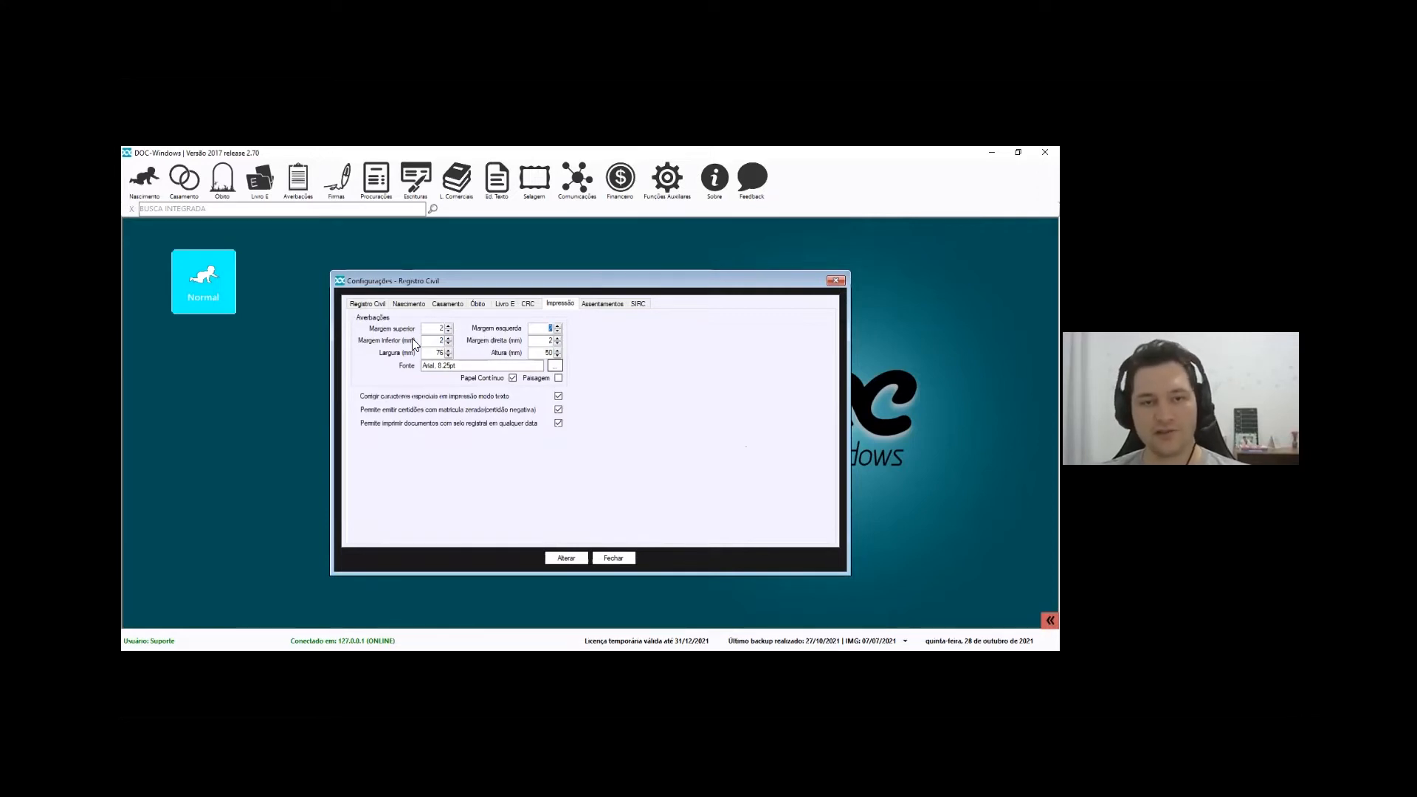
double_click(548, 352)
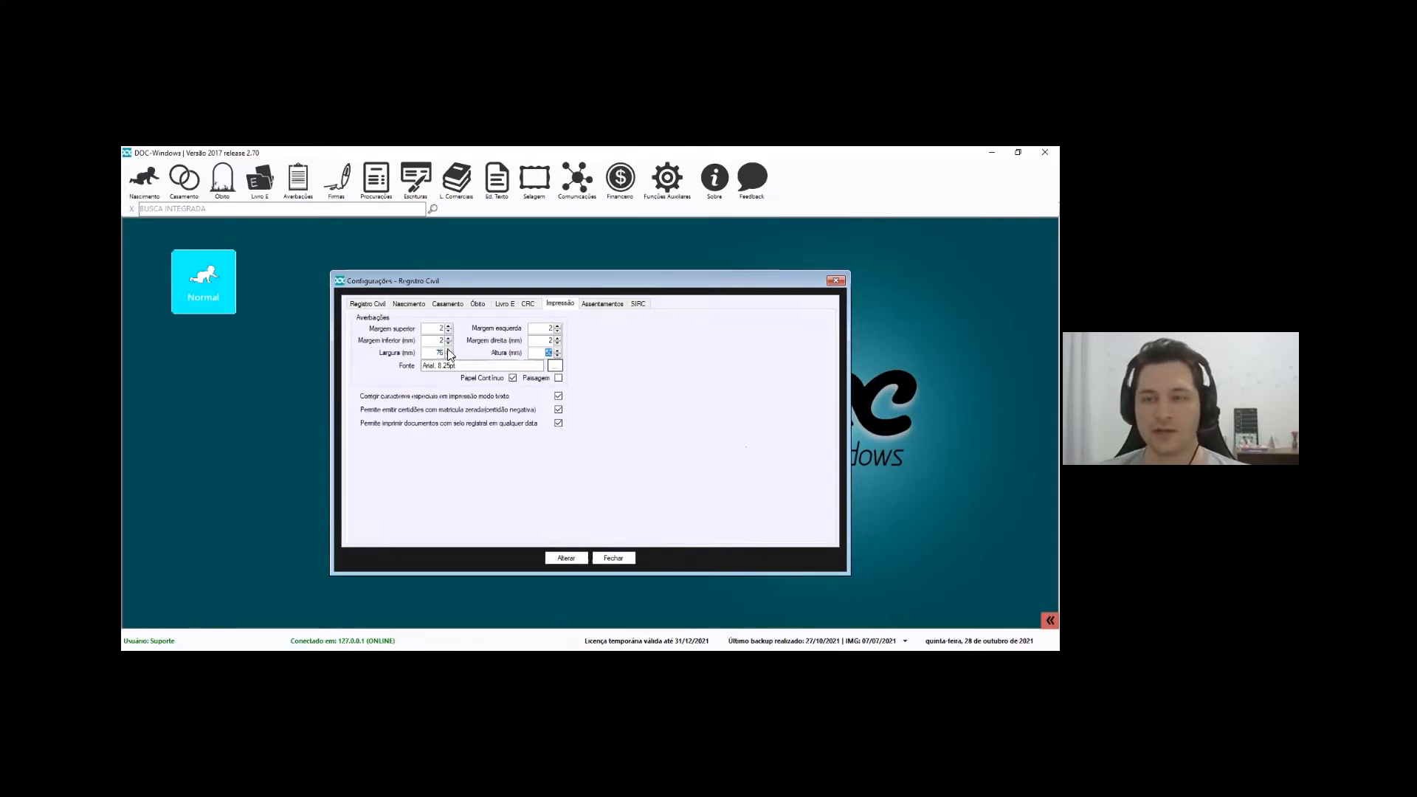
double_click(436, 367)
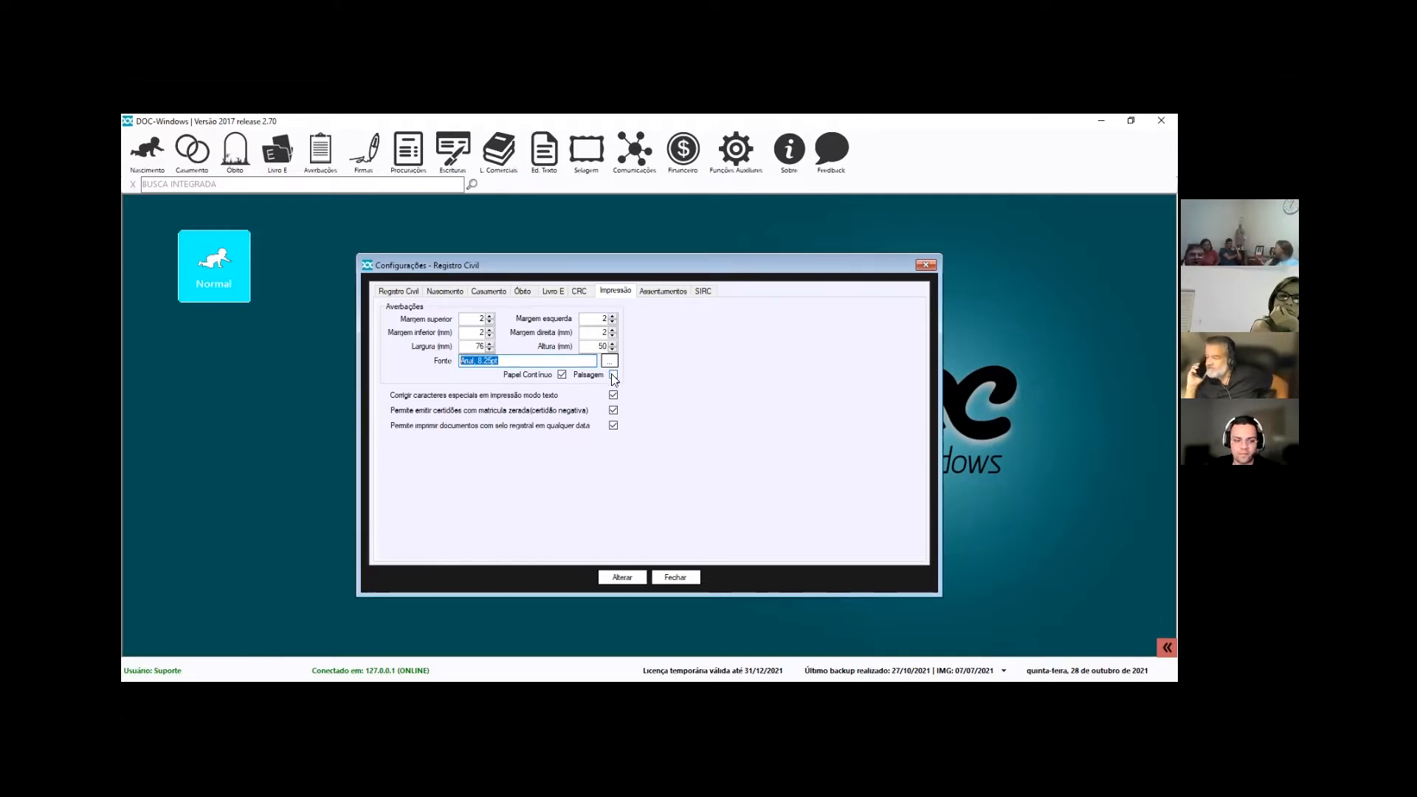
click(623, 577)
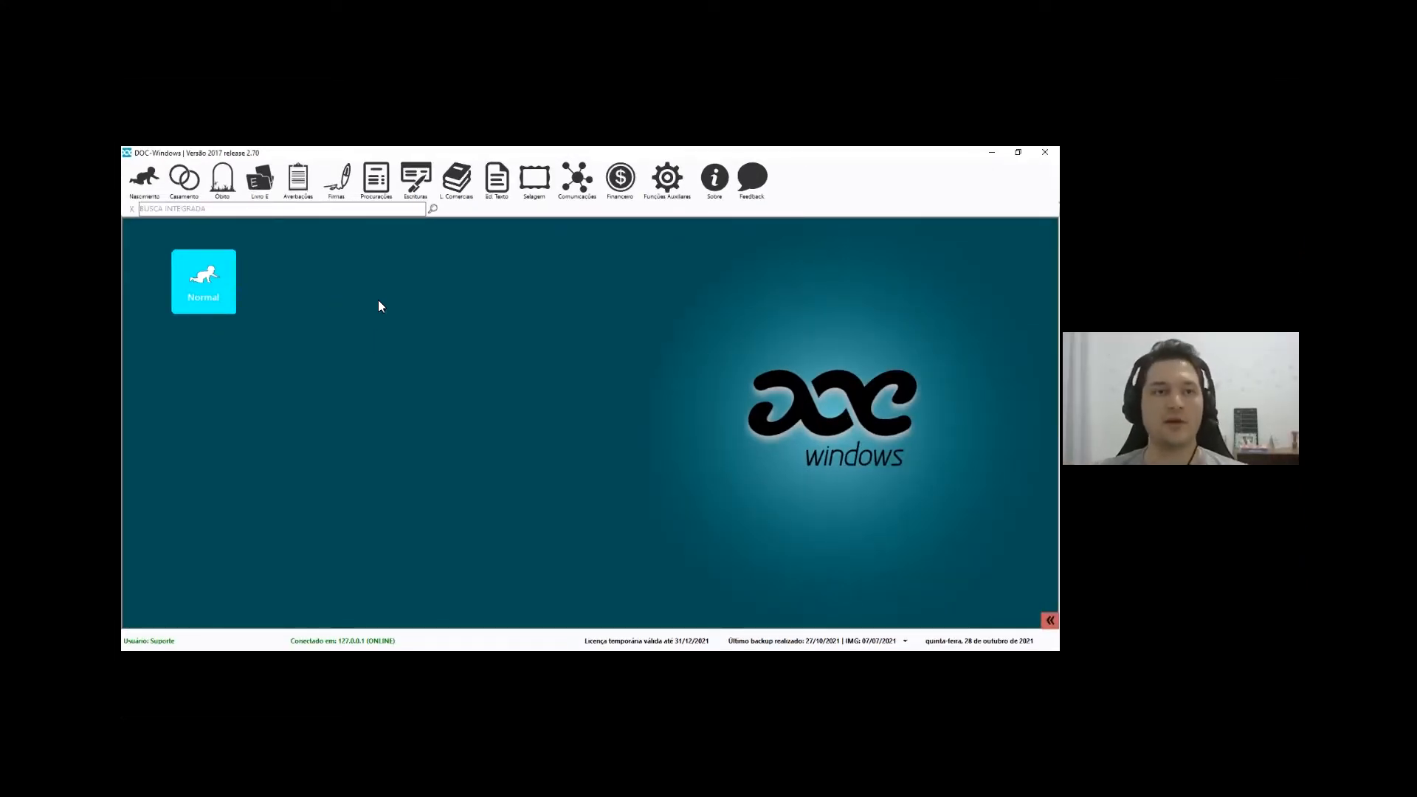
Open the 'Reconhecimento por semelhança em docto com valor econômico' signature modality from the modalities list
click(353, 189)
mouse_move(358, 240)
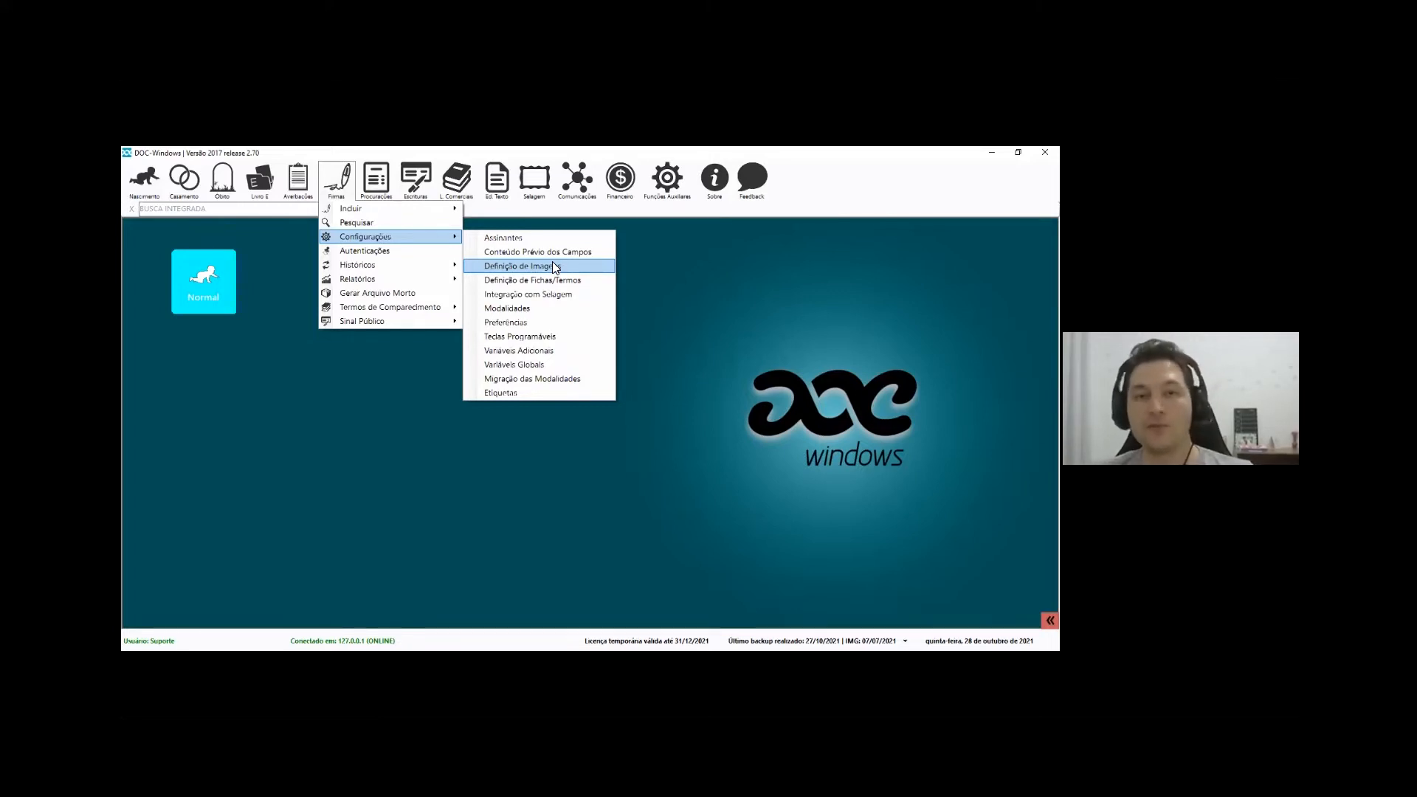
click(512, 310)
click(438, 384)
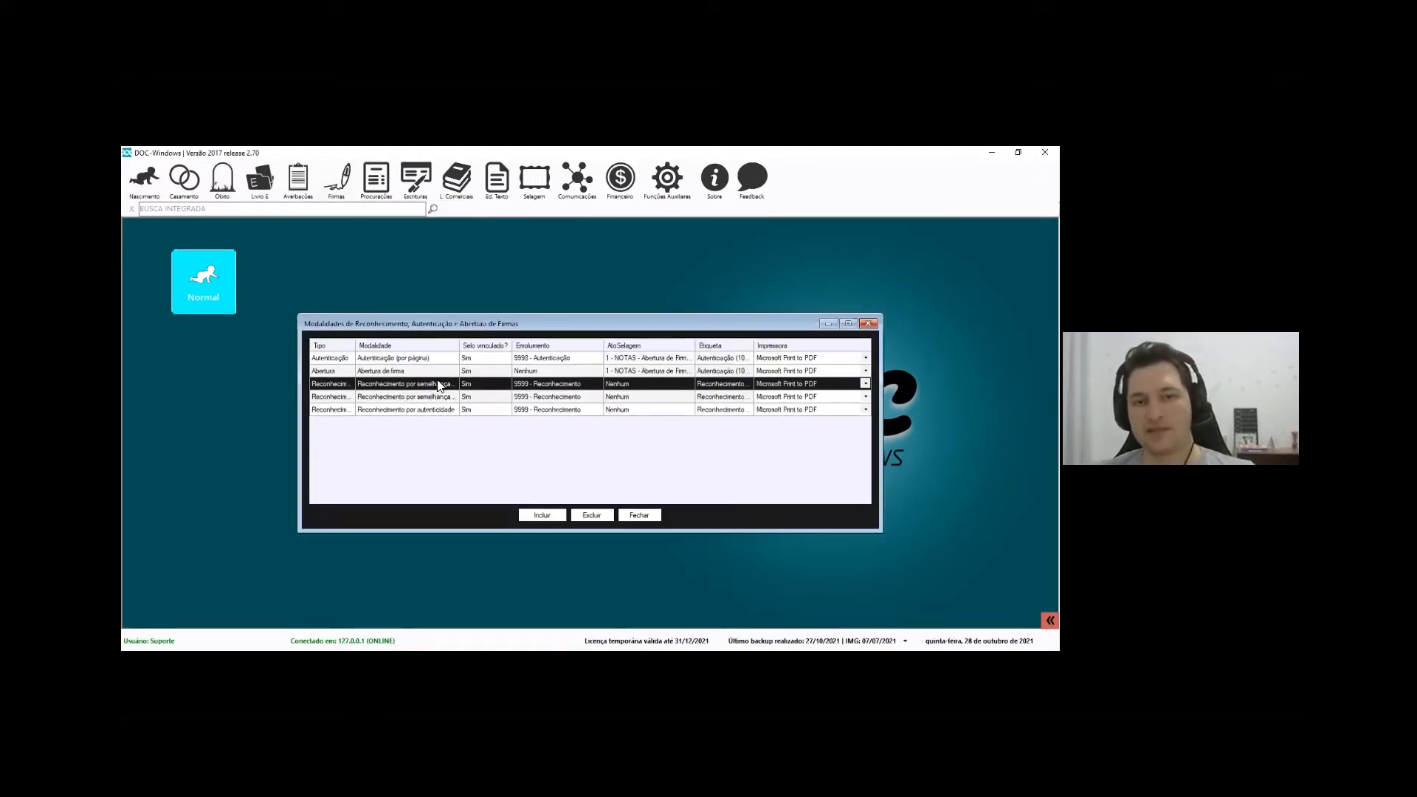
double_click(438, 383)
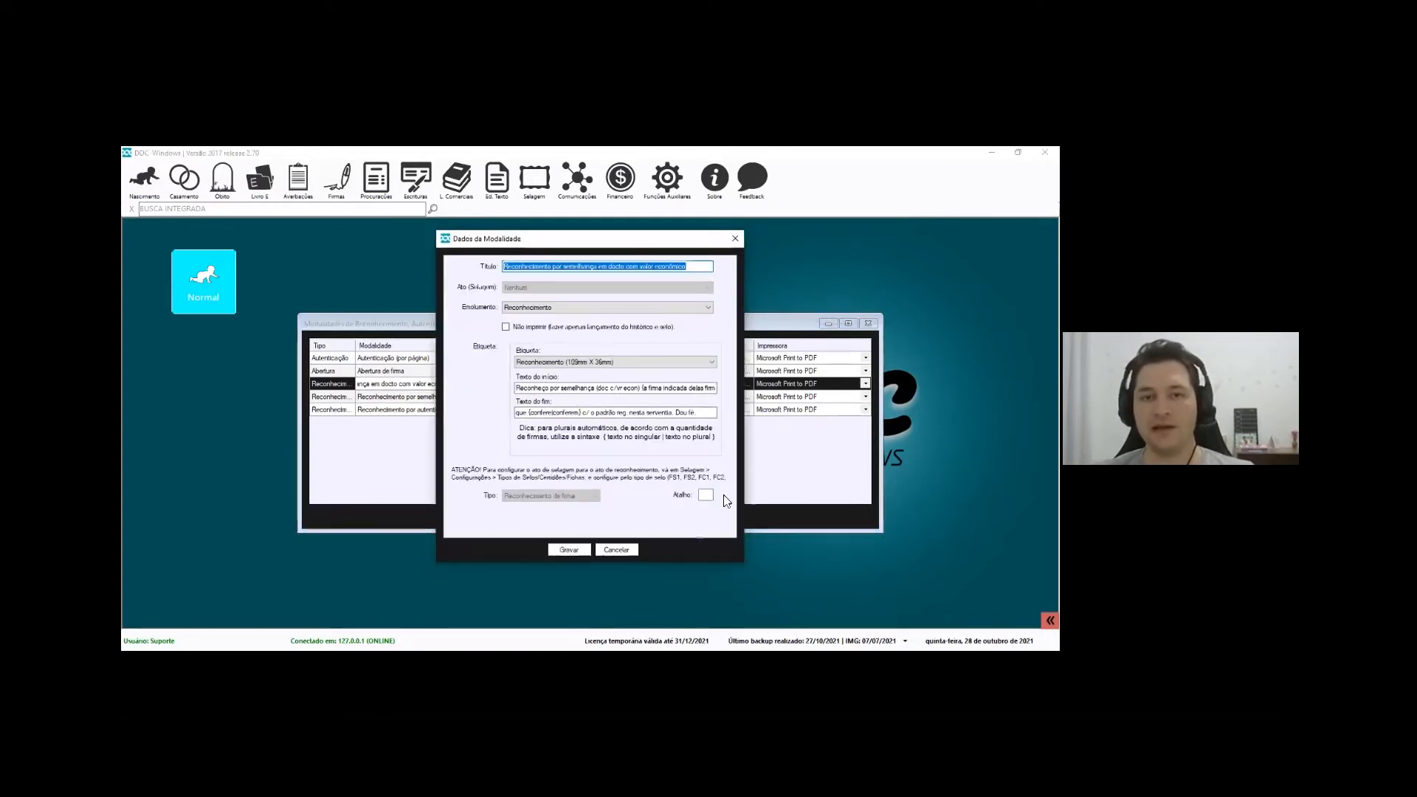
Highlight the modality title and the opening text up to '(doc c/vr econ)'
click(513, 266)
drag(683, 265, 505, 287)
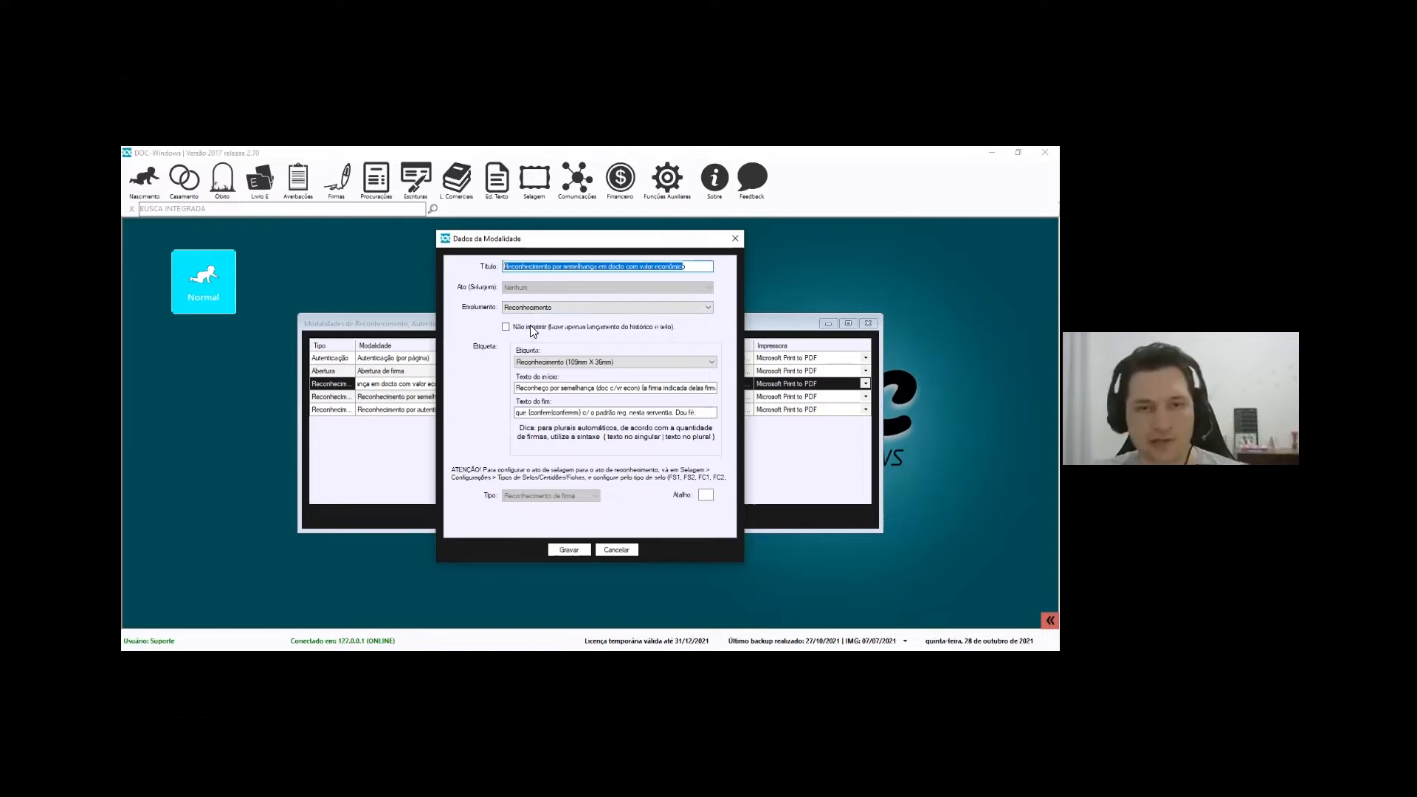
click(549, 388)
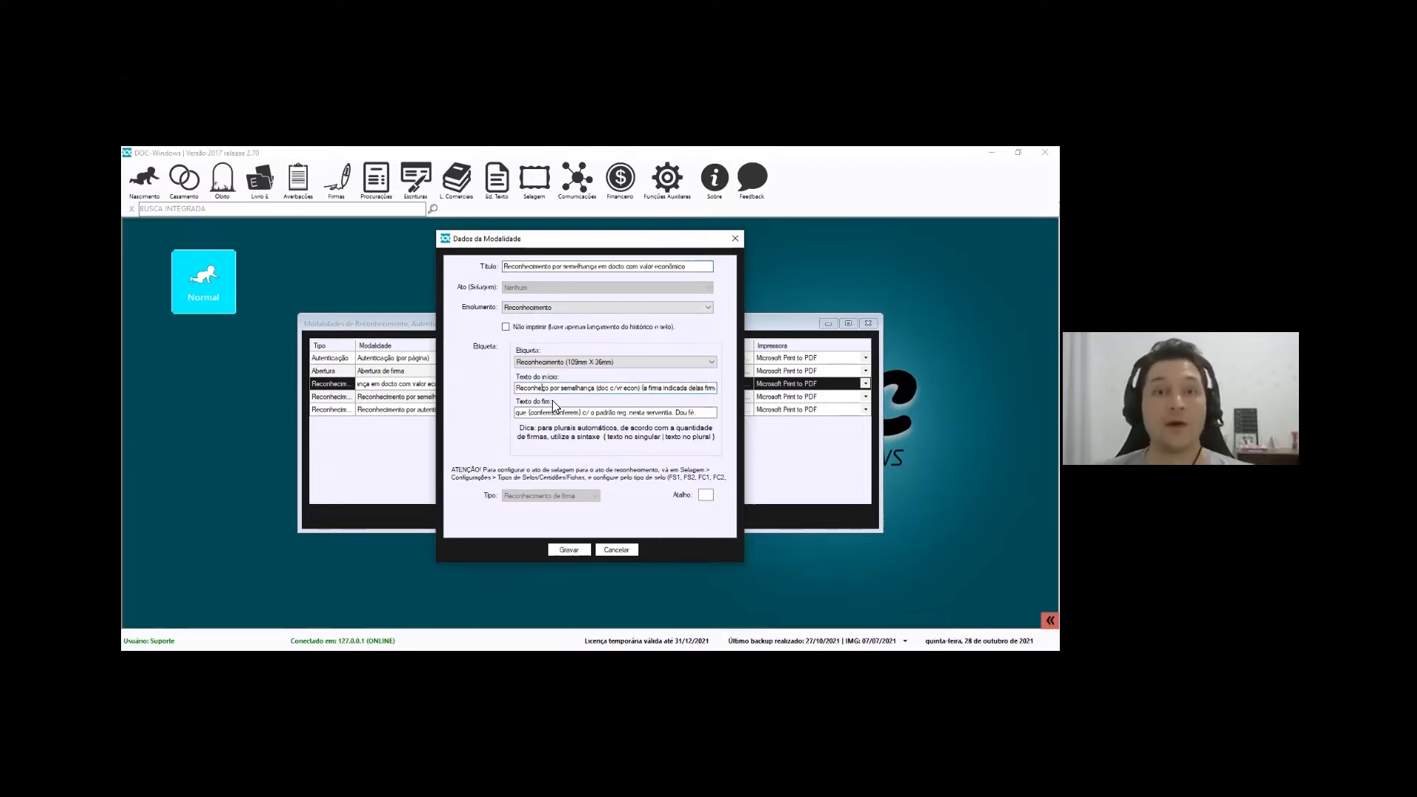
drag(645, 388, 488, 388)
click(533, 388)
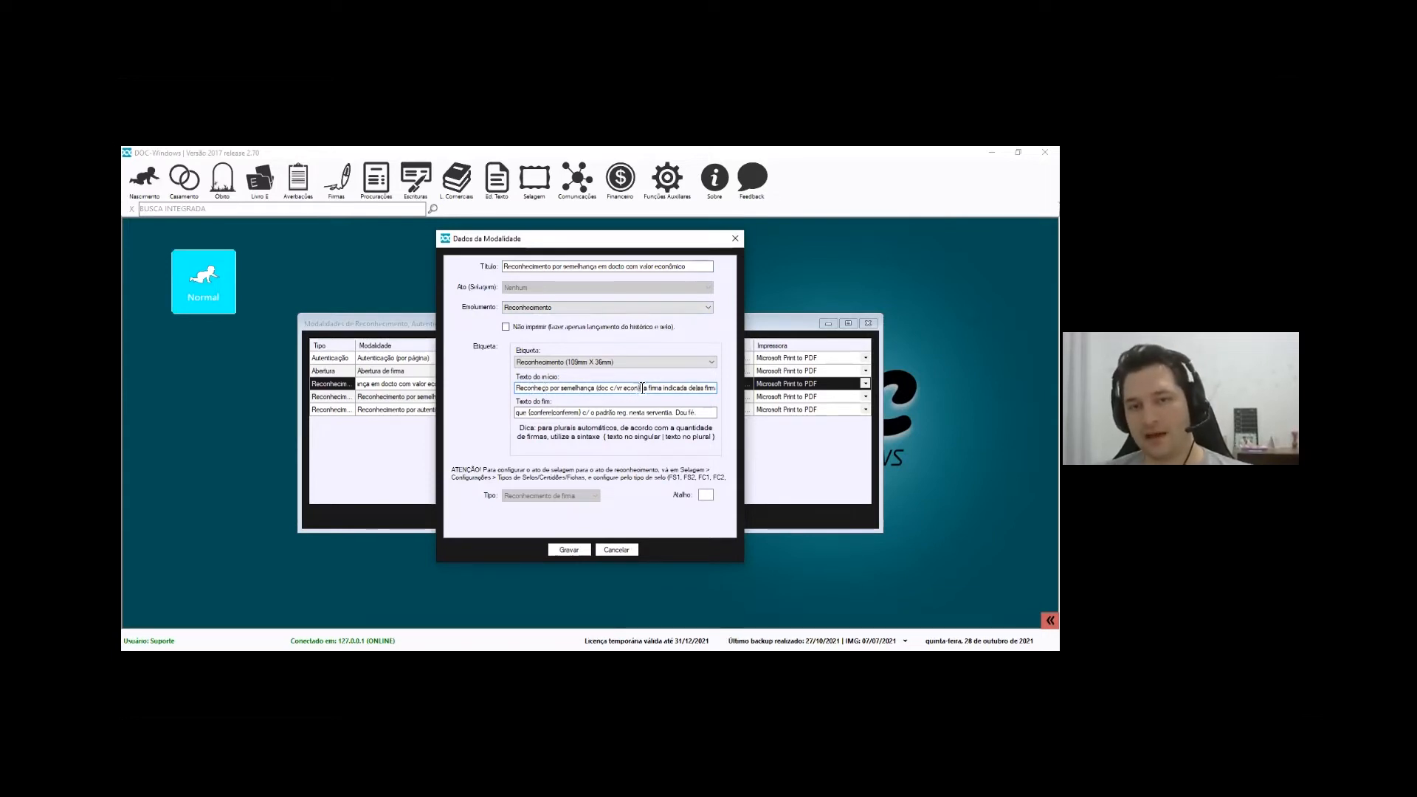
drag(640, 388, 473, 391)
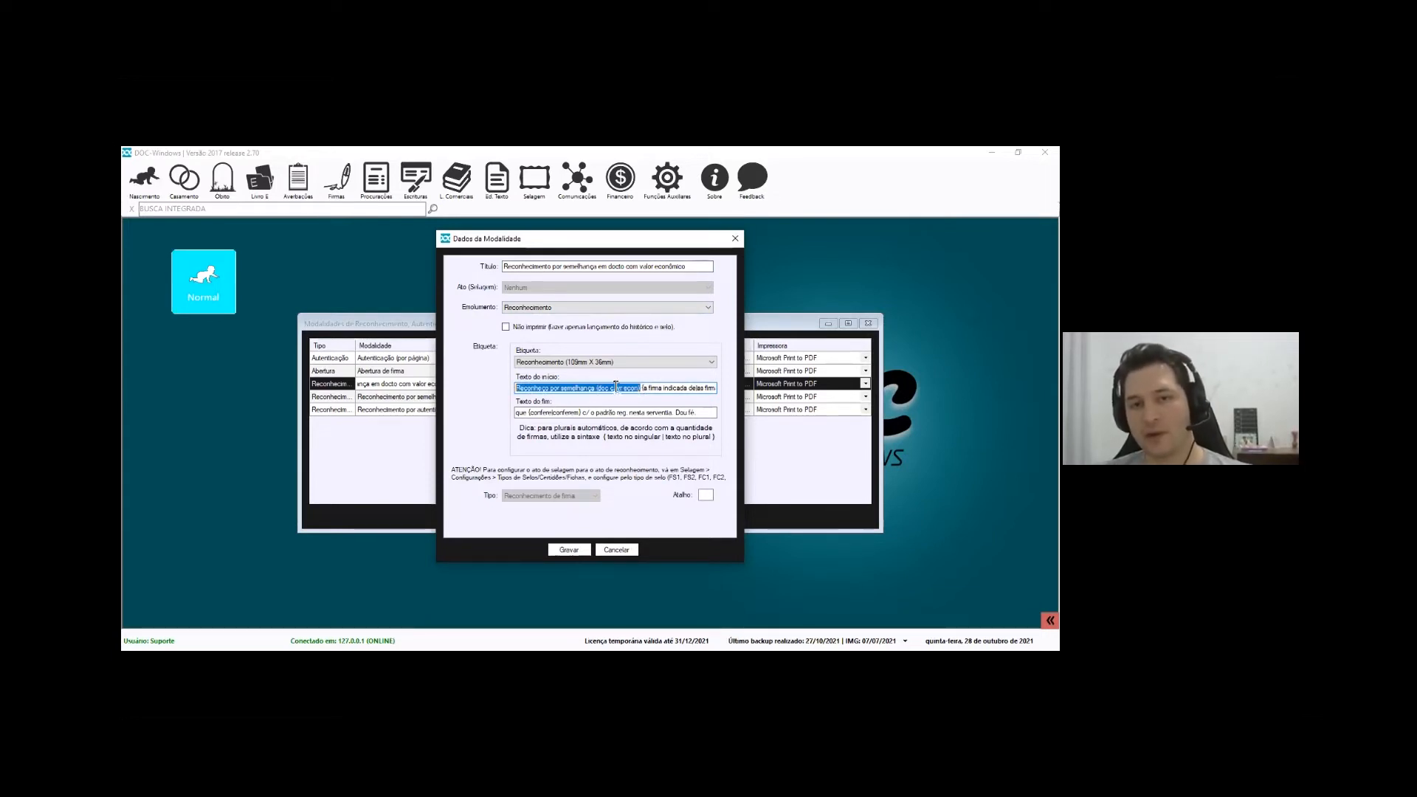
Highlight '(doc c/vr econ)', the singular/plural tail and the brace before 'a firma indicada'
click(633, 389)
drag(642, 388, 594, 391)
click(633, 389)
drag(645, 389, 704, 393)
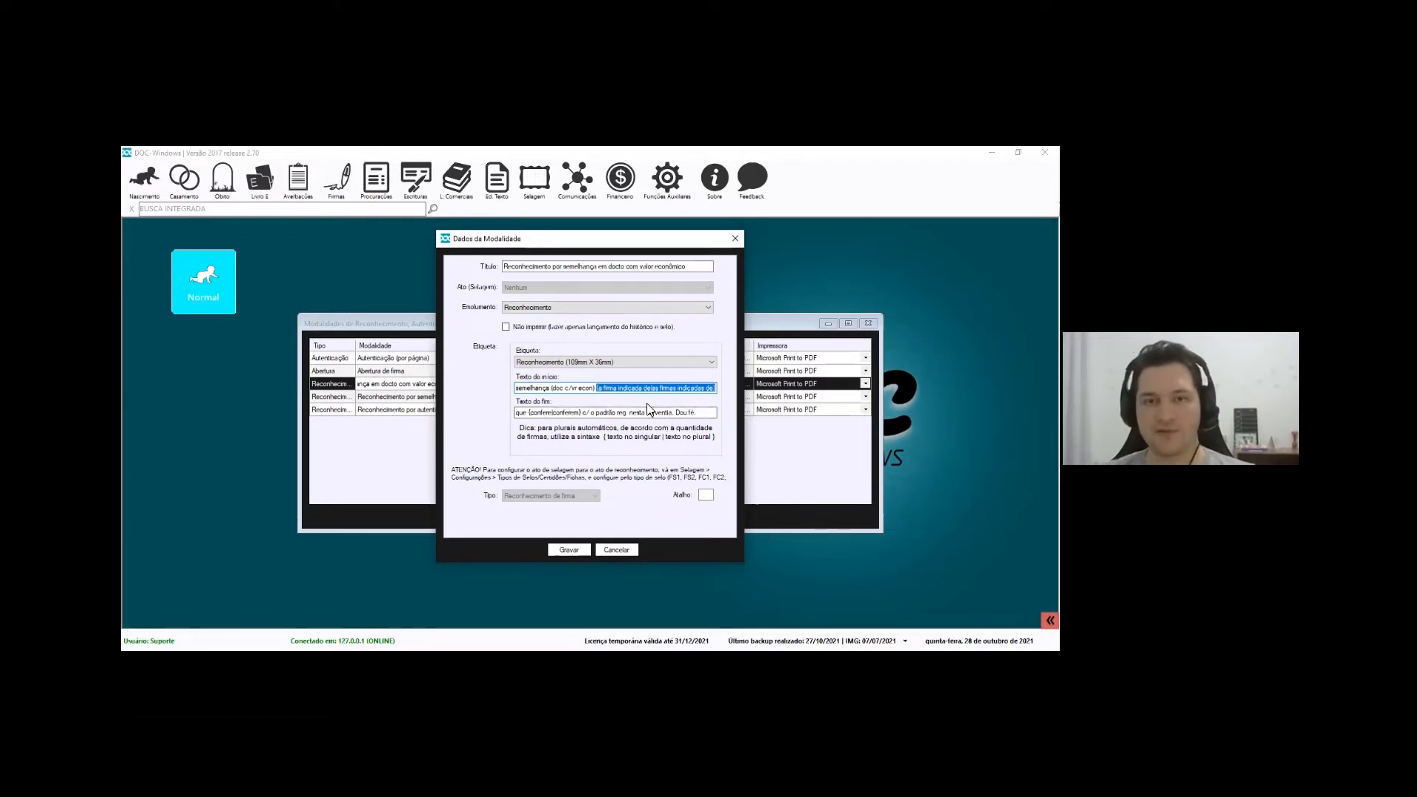
click(659, 387)
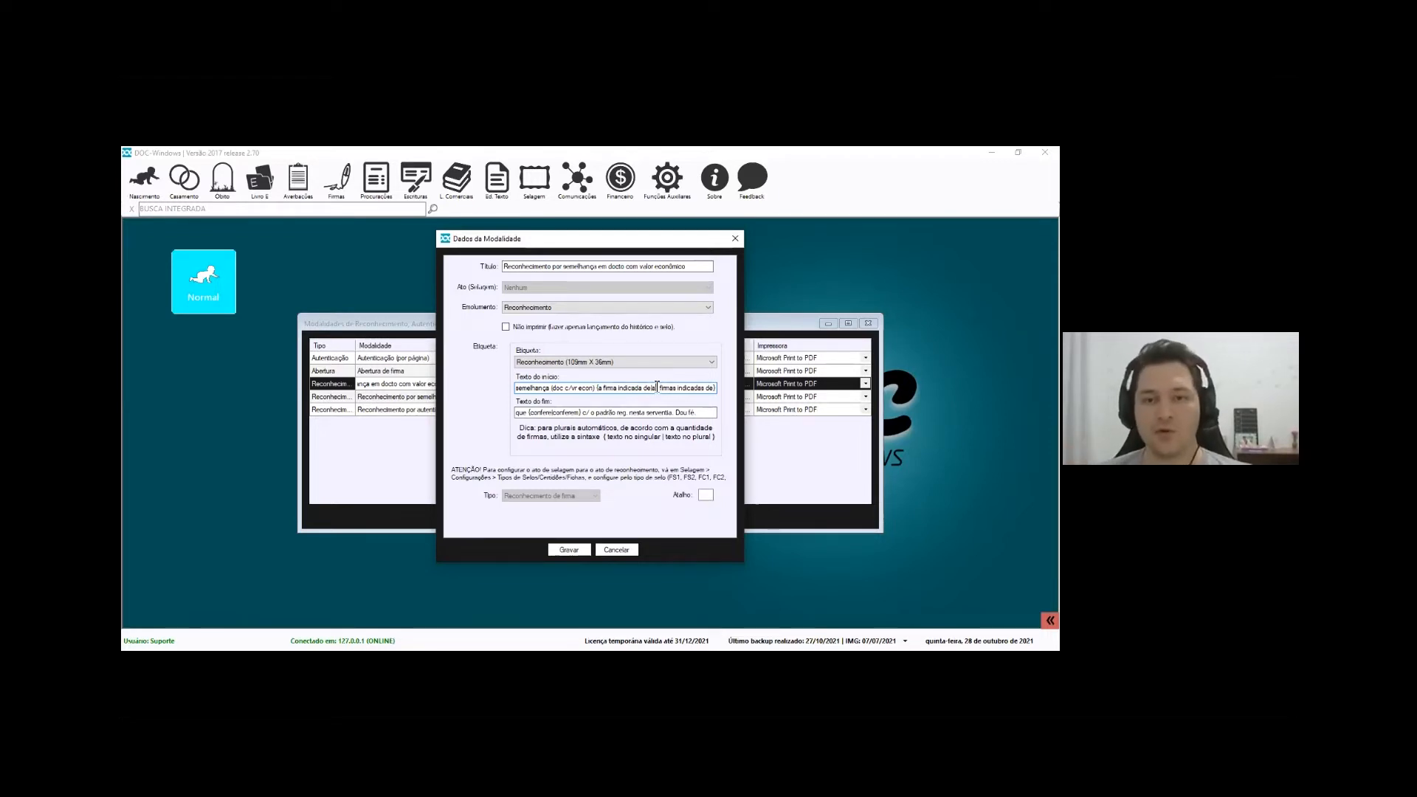
drag(600, 388, 596, 388)
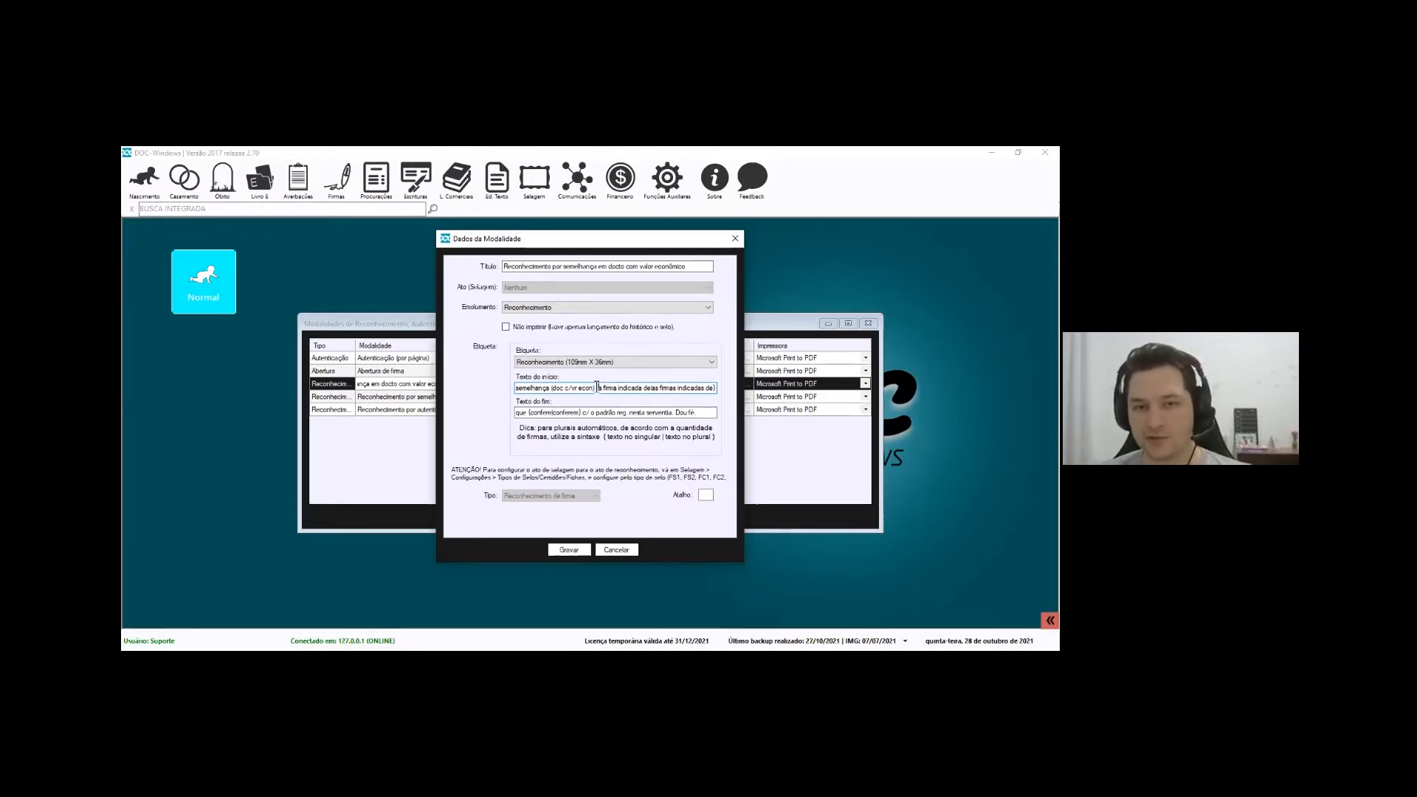
click(654, 388)
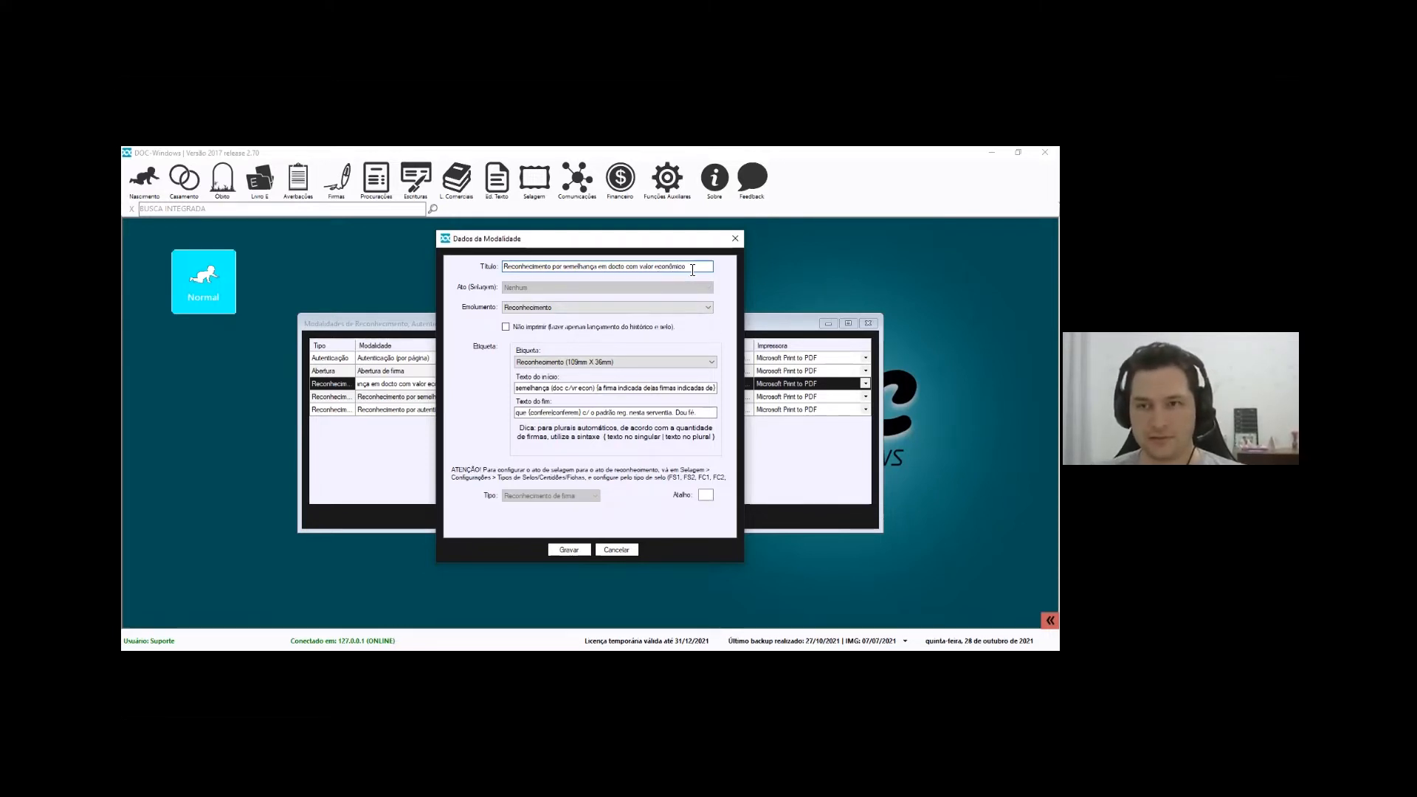
Append 'O' to the modality title and highlight the plural and singular wording in the start text
click(692, 270)
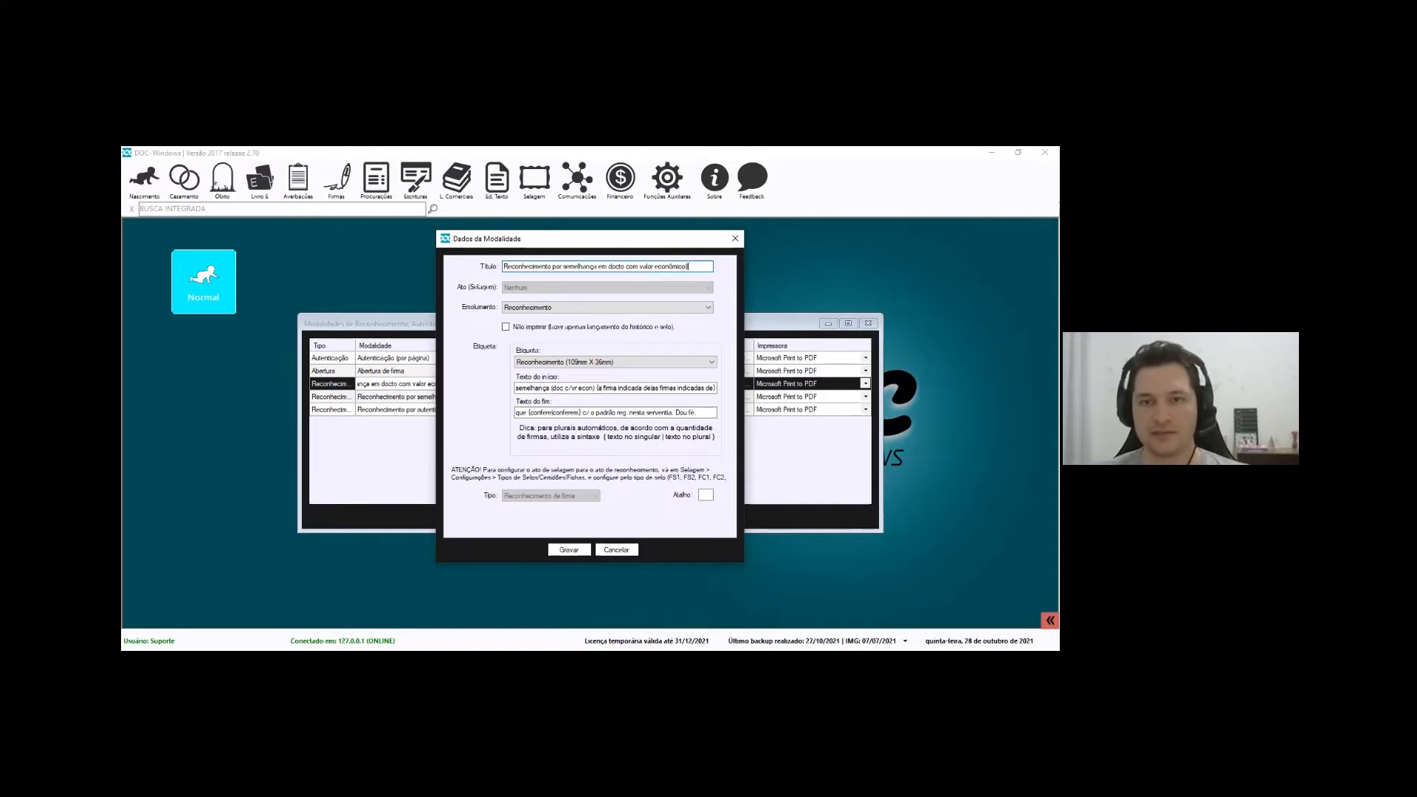
text(O)
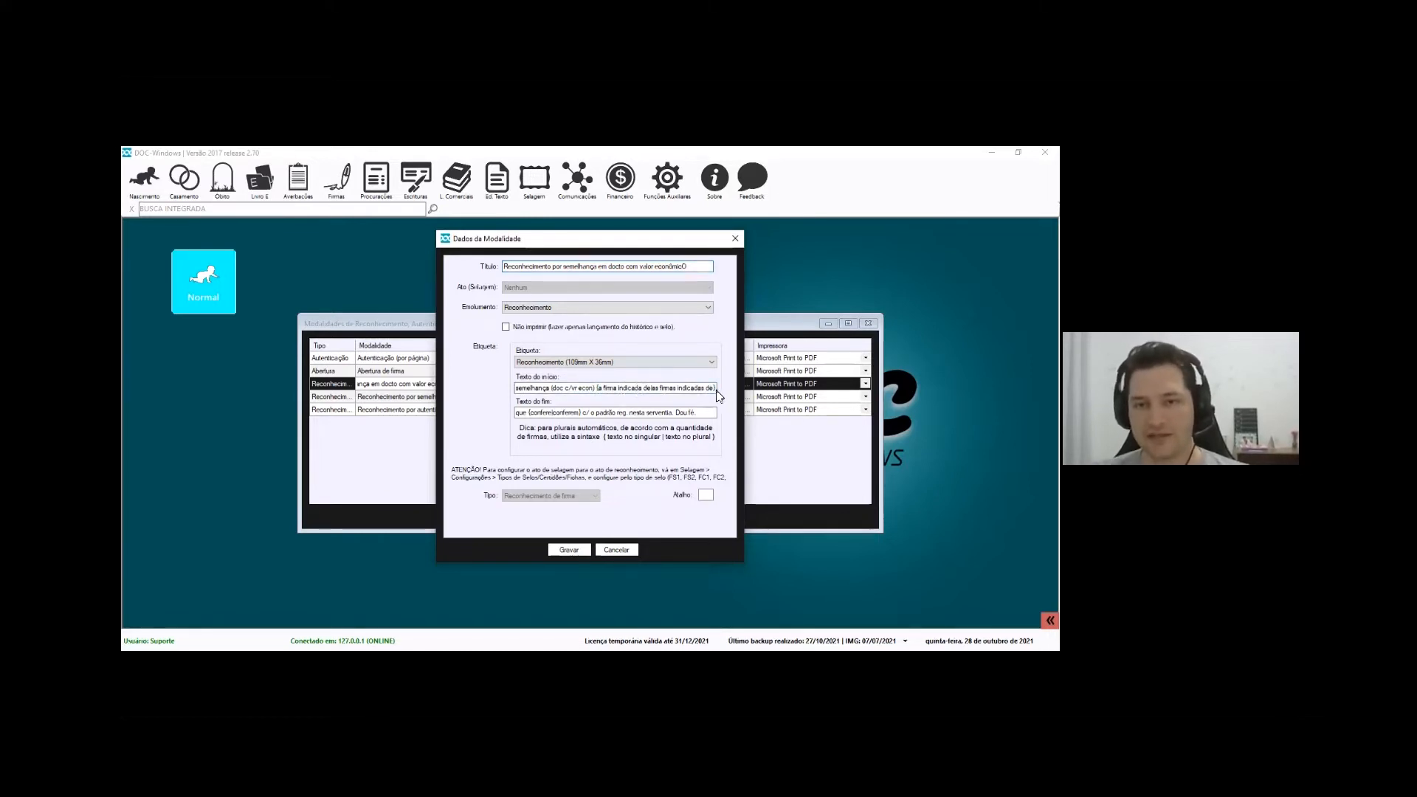
drag(654, 389, 597, 387)
click(662, 391)
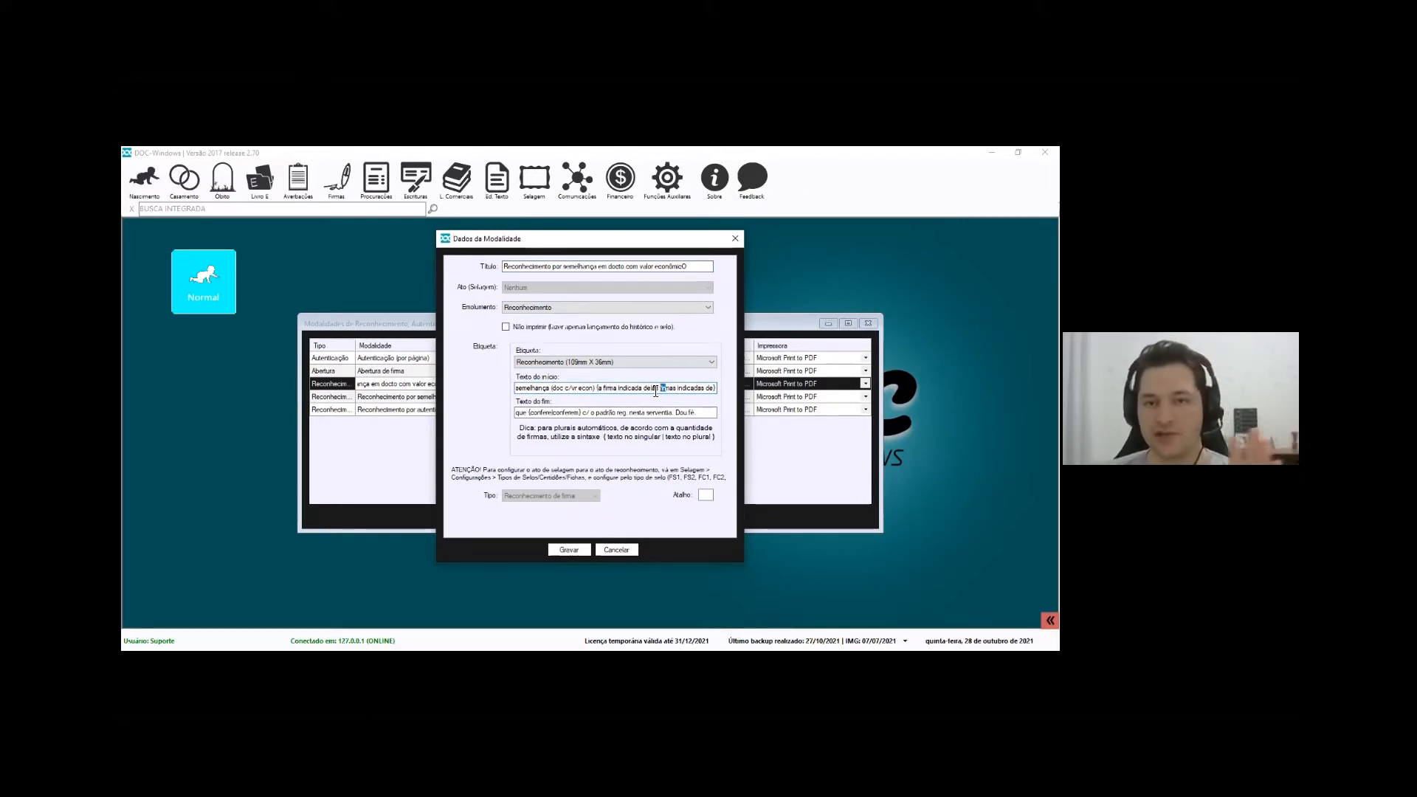
drag(651, 389, 719, 389)
click(640, 389)
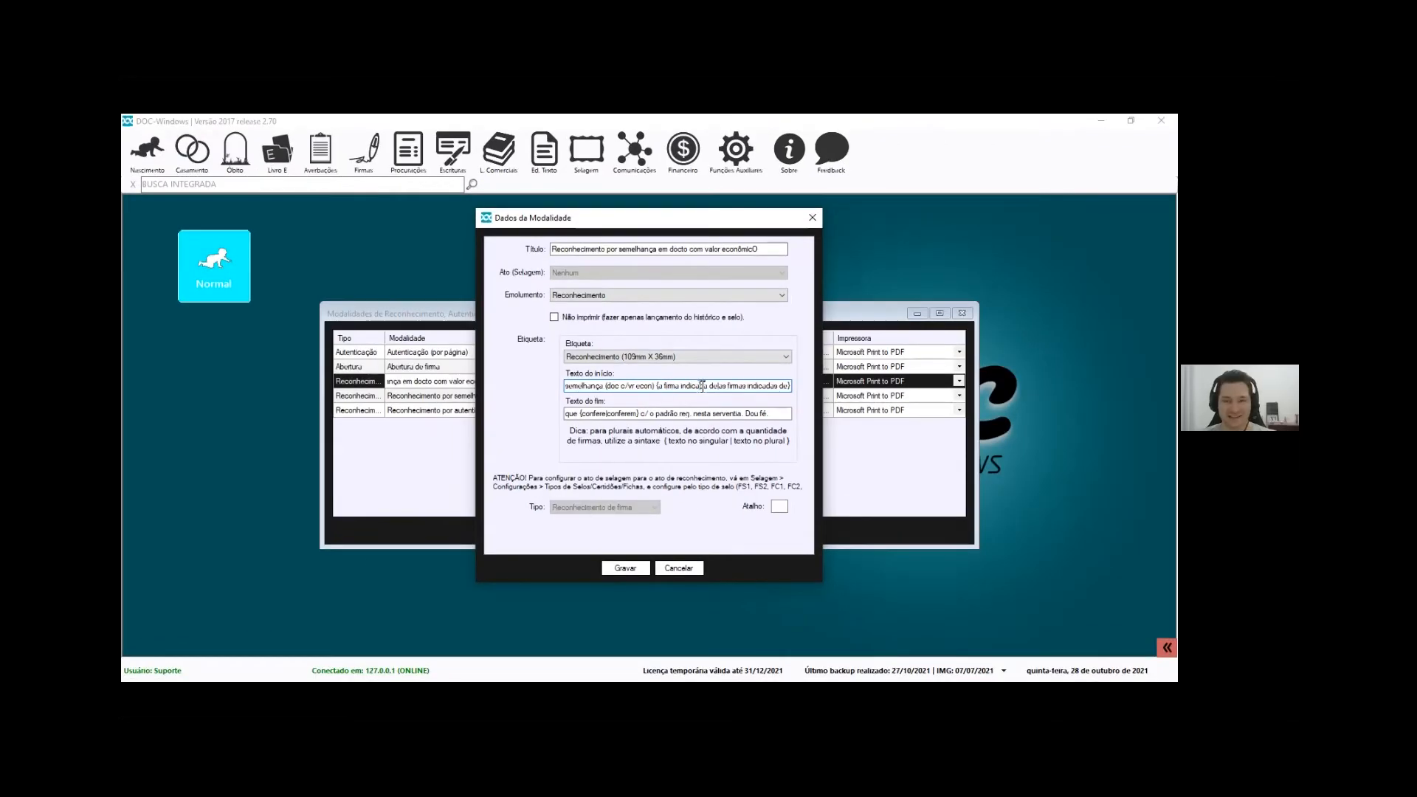
drag(659, 385, 795, 390)
Highlight 'que' and the closing phrase in the end text, then save the modality
click(771, 414)
drag(578, 415, 502, 419)
click(626, 414)
drag(639, 414, 777, 416)
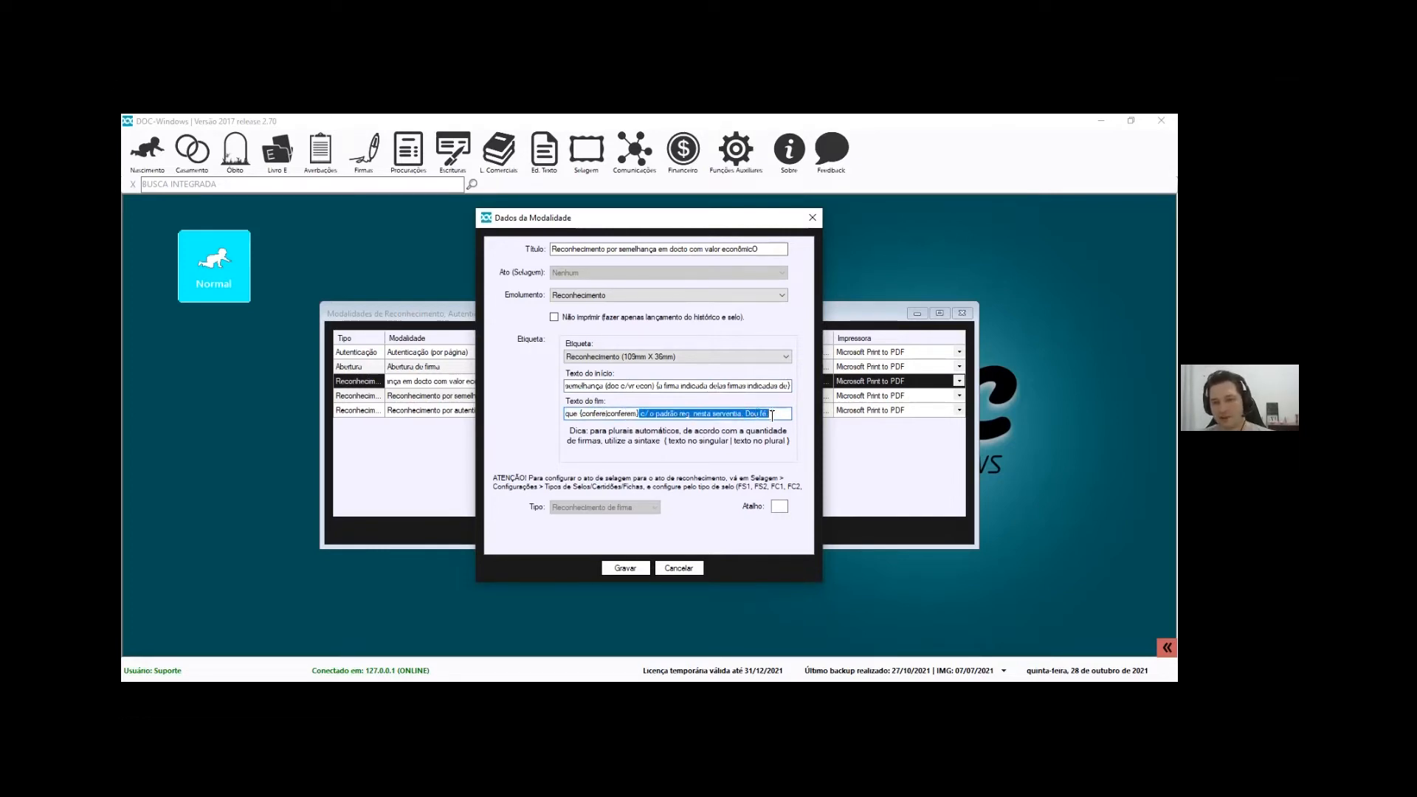
click(628, 568)
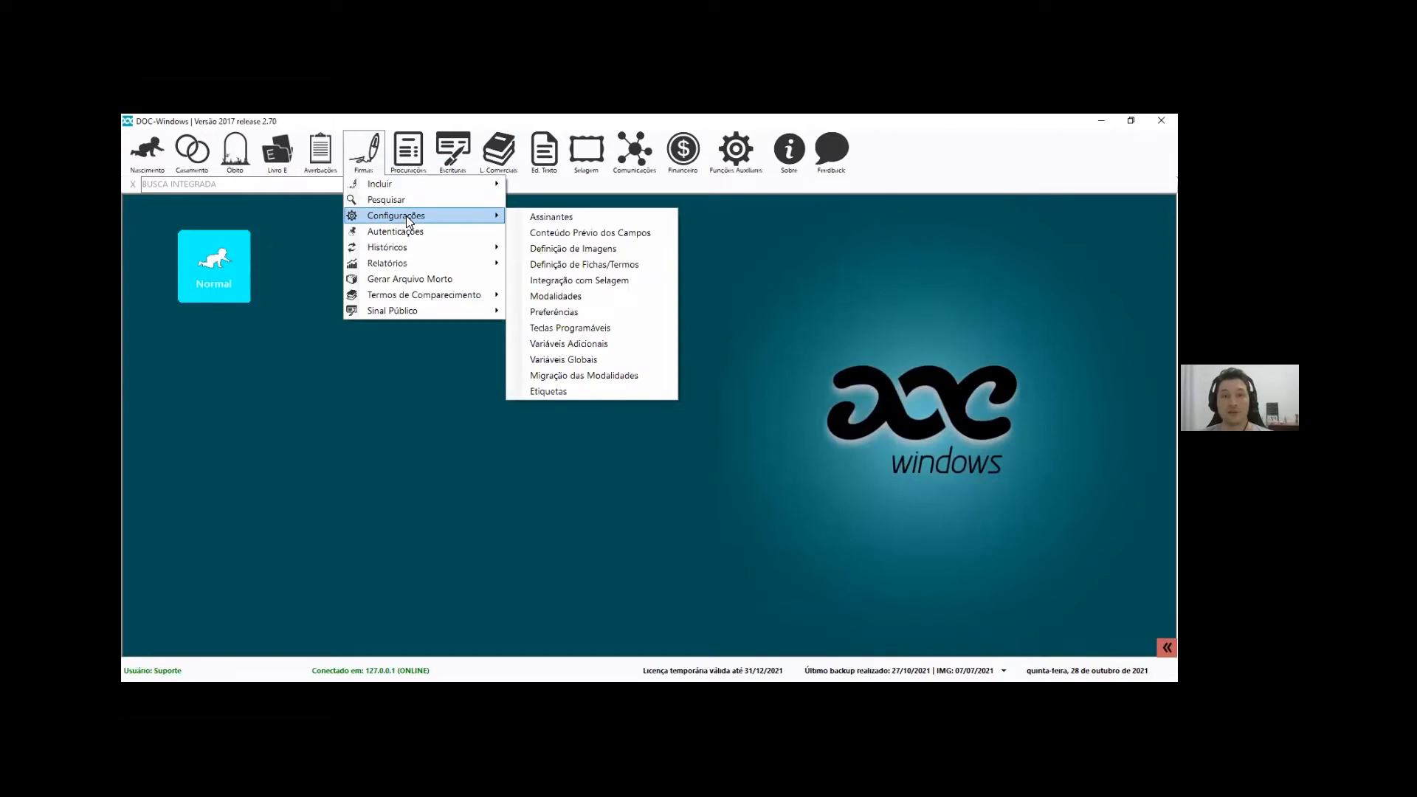
Open the Reconhecimento label, toggle Modo Texto off and back on, and close it unchanged
click(573, 394)
double_click(538, 347)
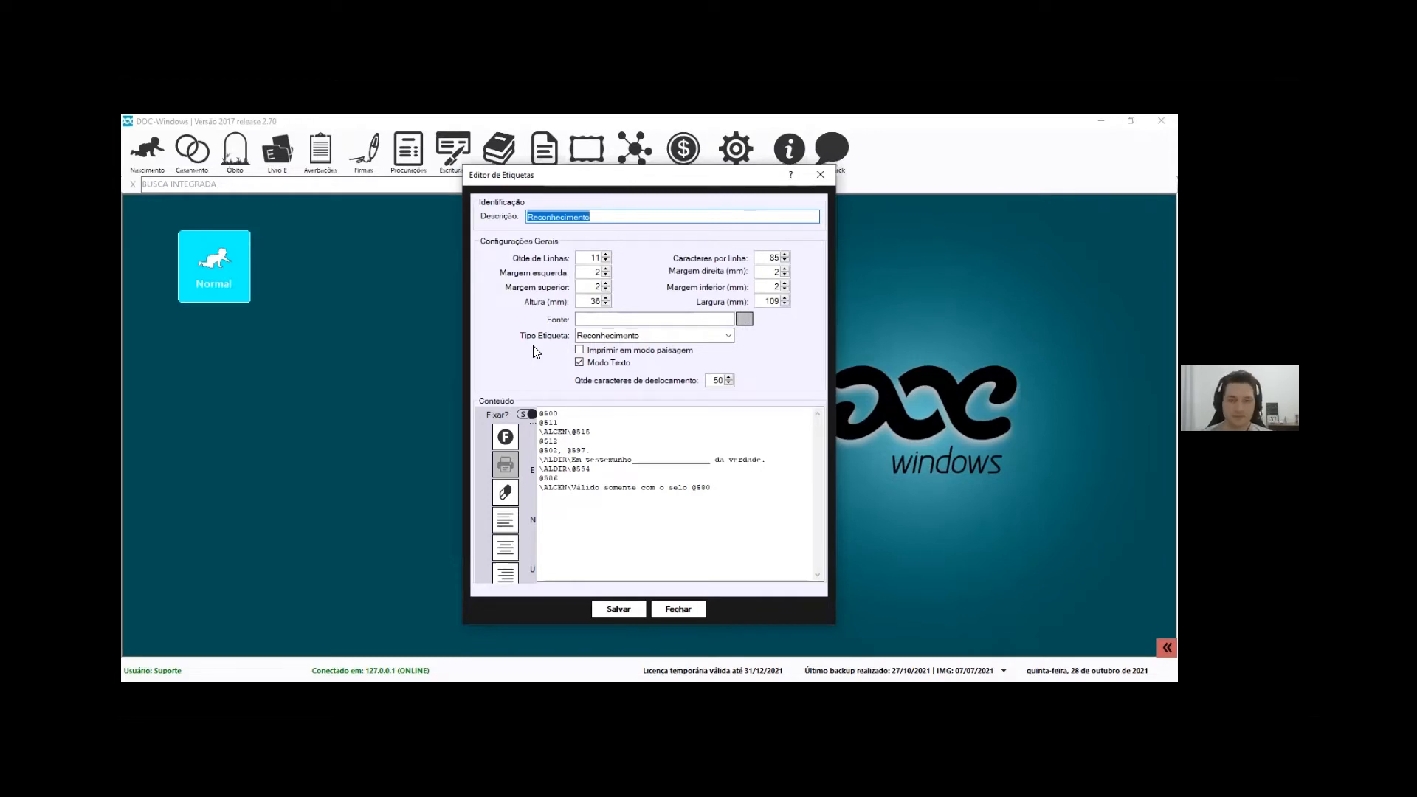
click(590, 364)
click(598, 364)
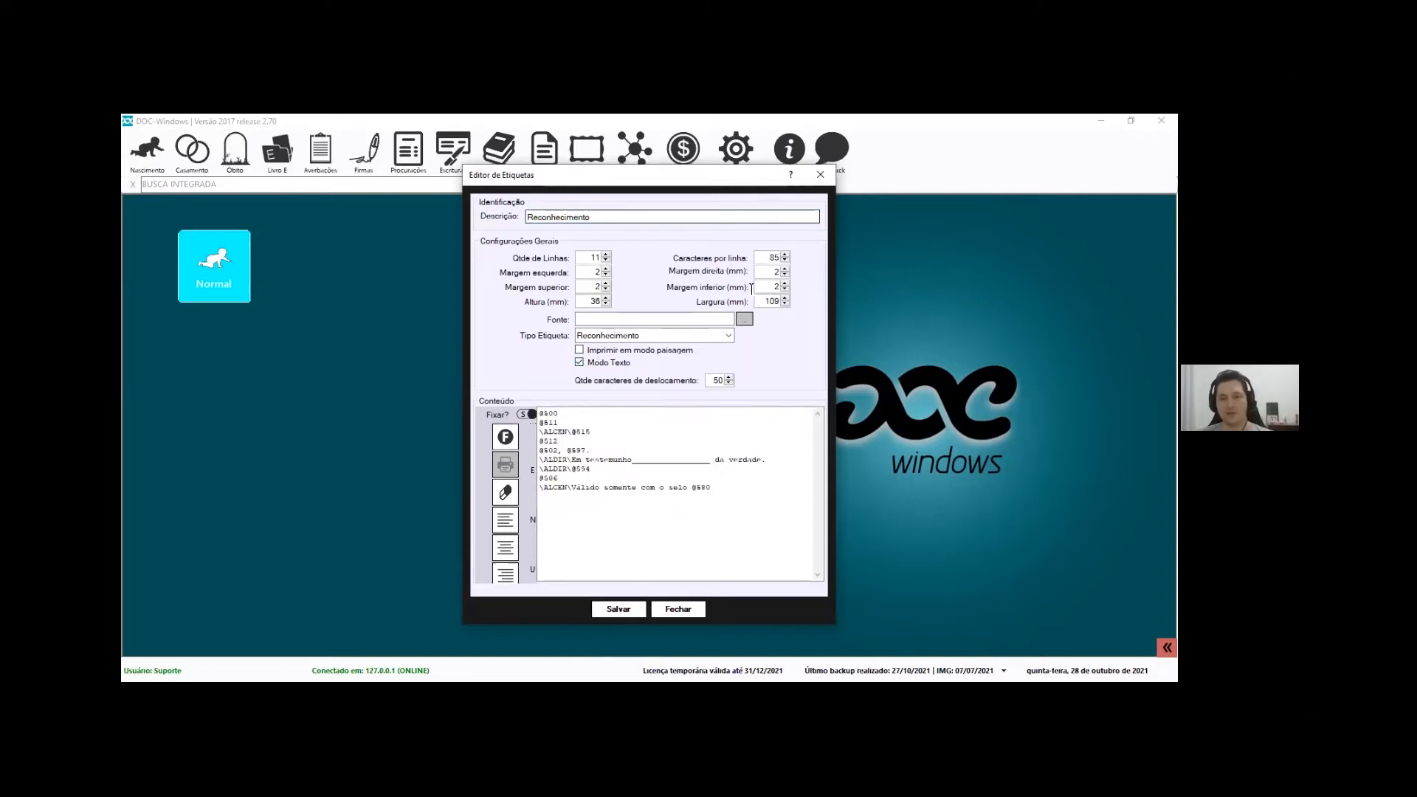
click(692, 610)
click(736, 151)
mouse_move(812, 199)
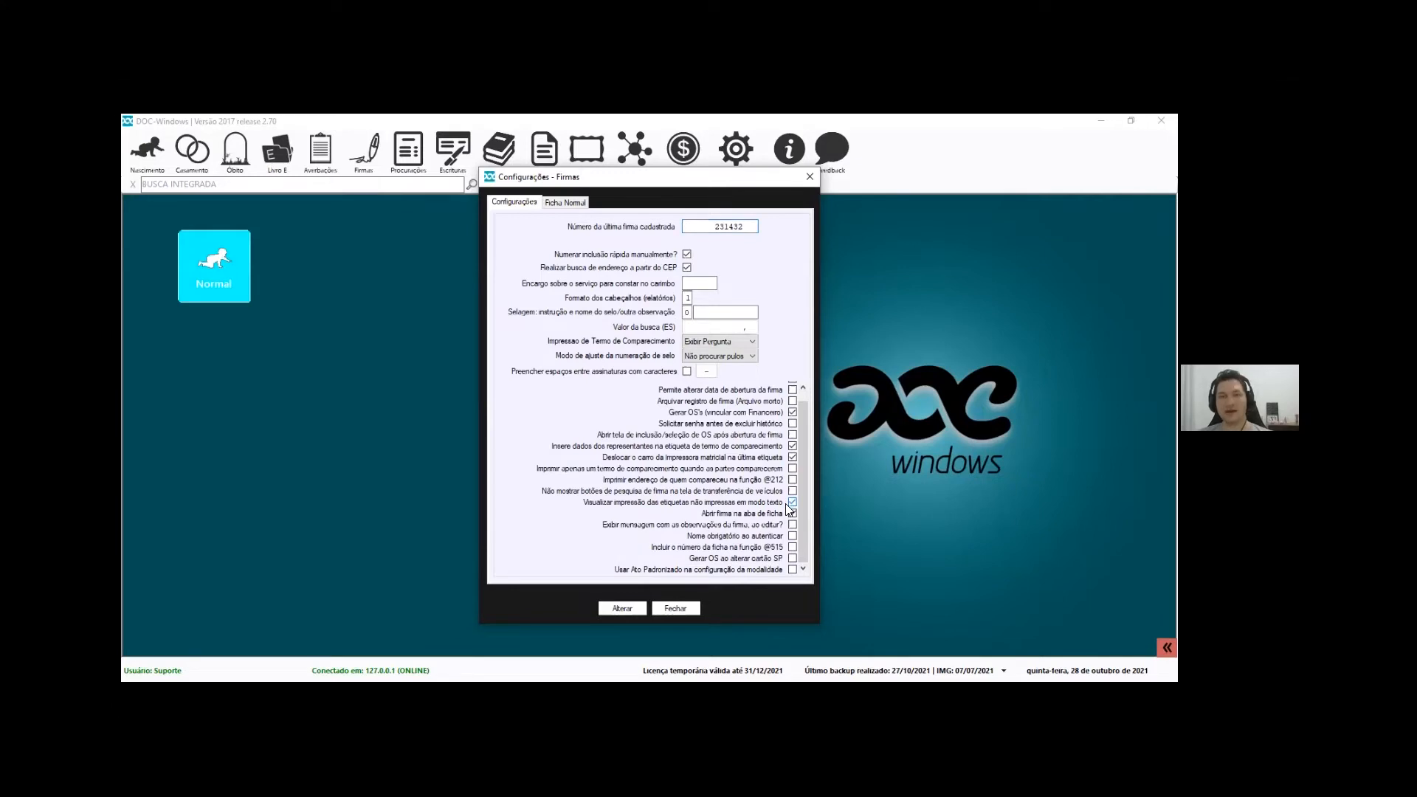
Save the Firmas settings with label-print preview for non-text-mode labels enabled, and acknowledge the success message
click(622, 608)
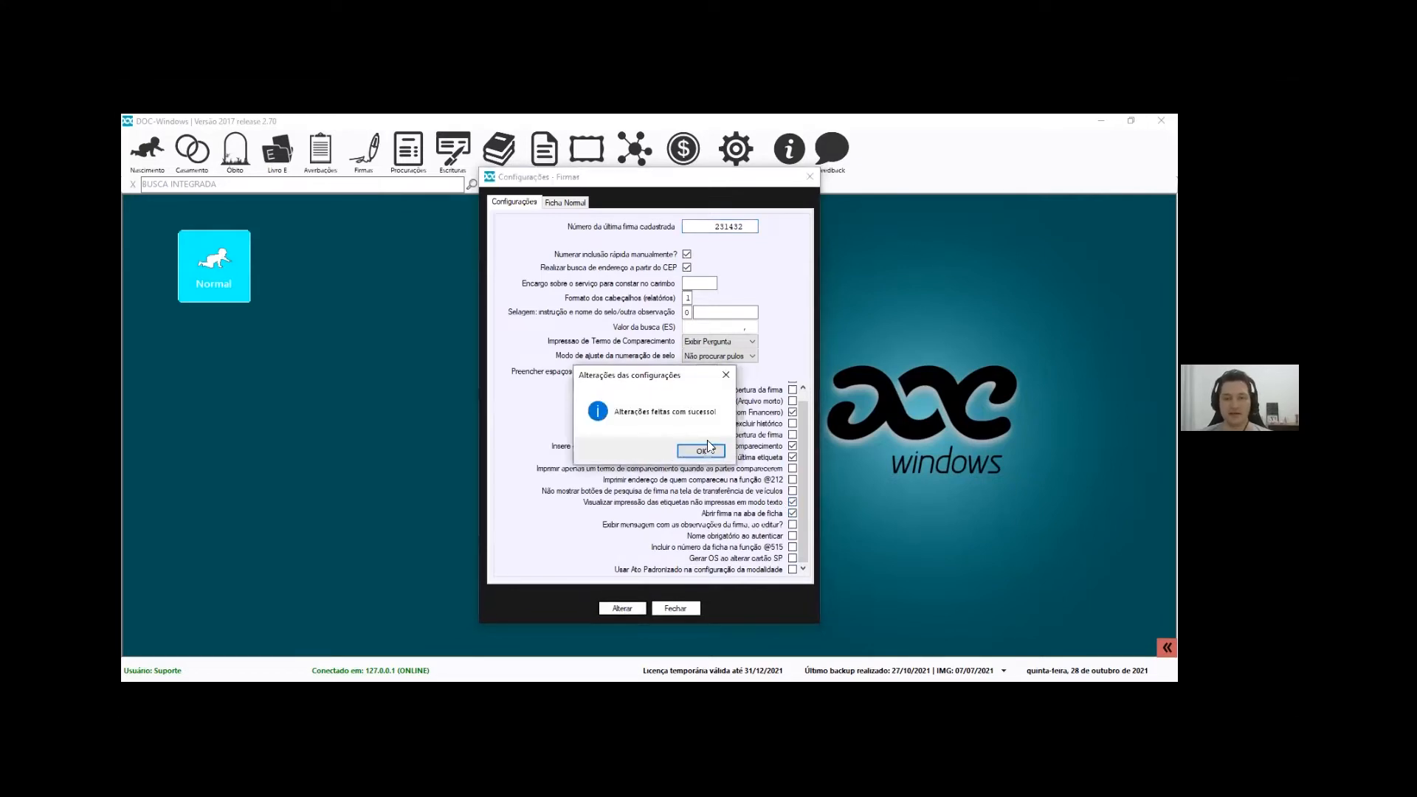
click(702, 449)
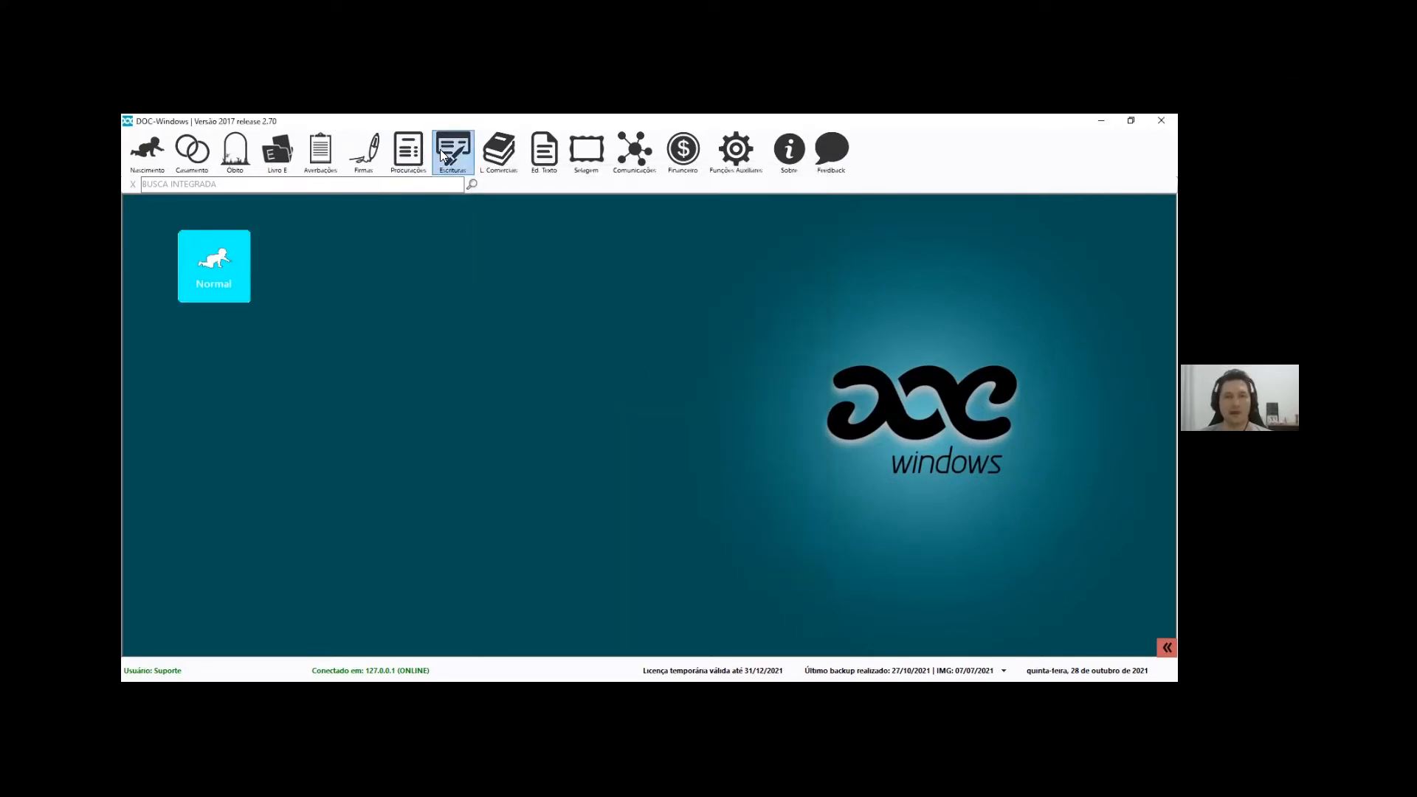
Open the Reconhecimento 109mm X 36mm label and review its line count, characters per line and content
click(364, 151)
mouse_move(428, 216)
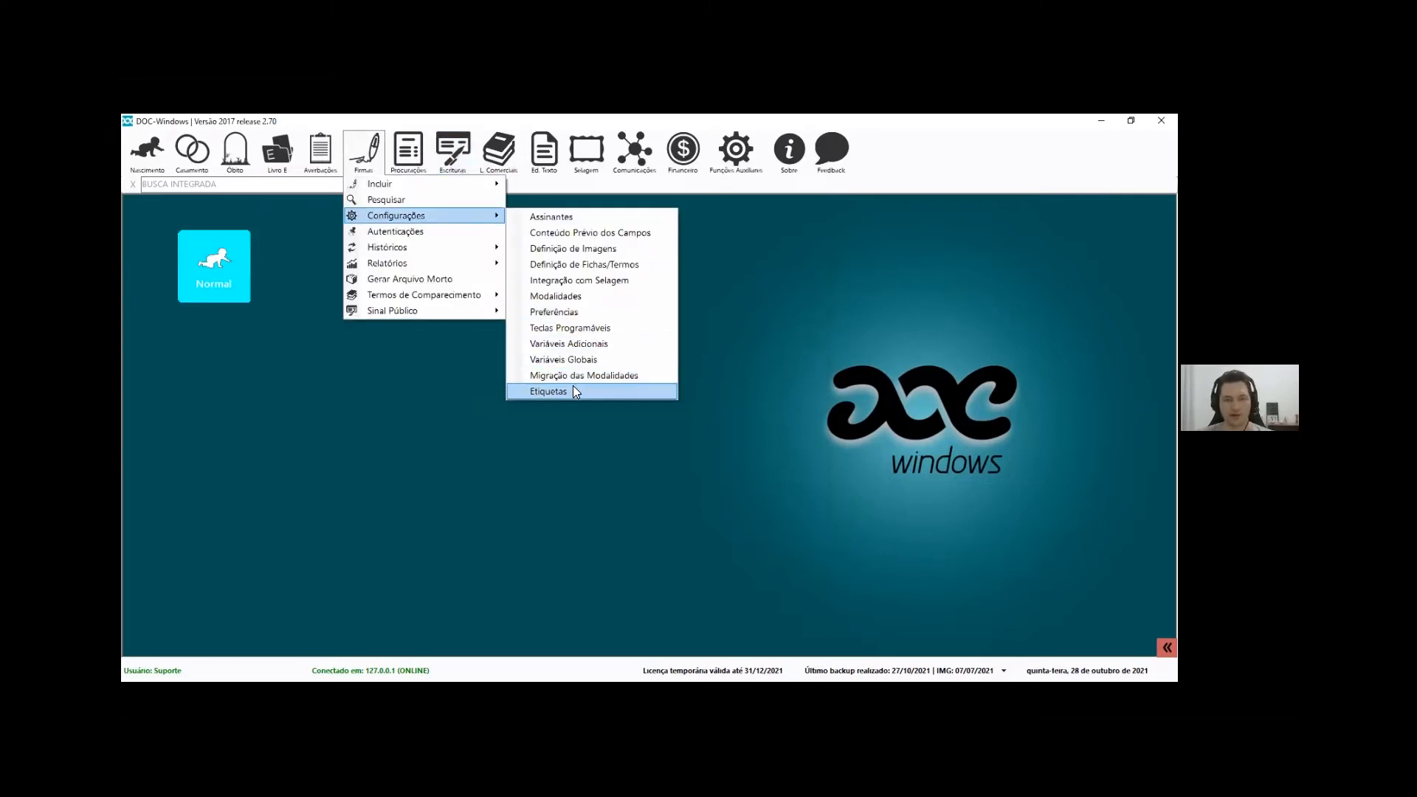
click(574, 391)
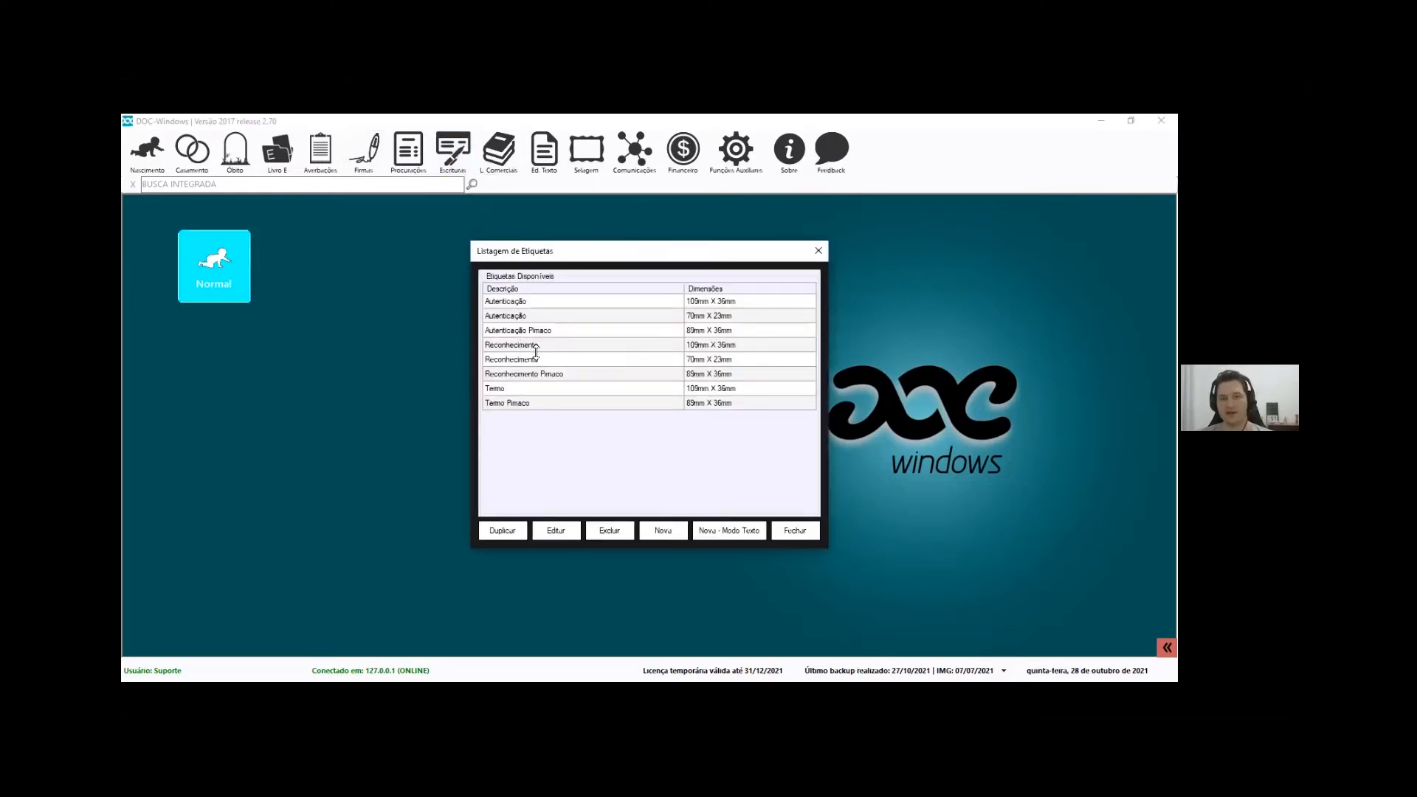
double_click(537, 345)
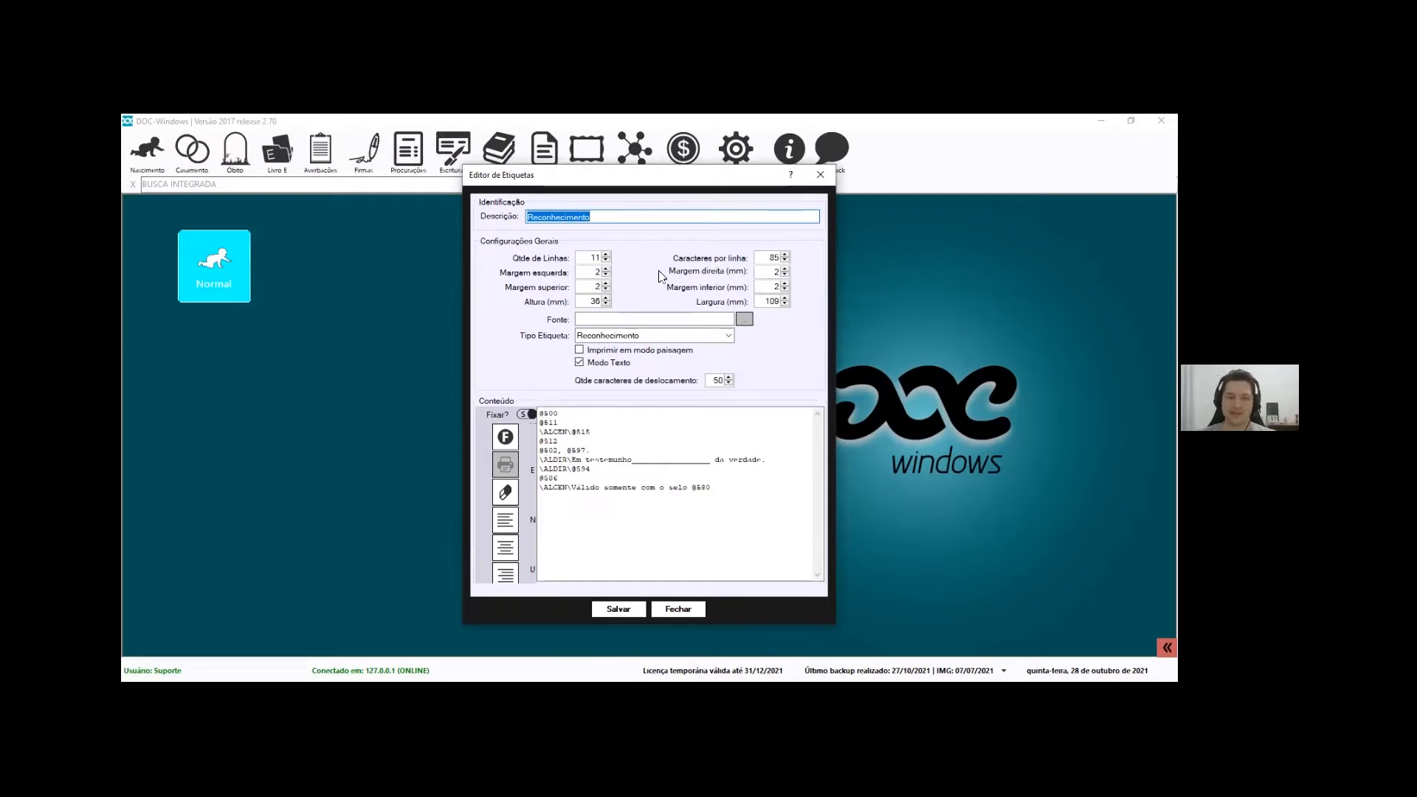
double_click(586, 259)
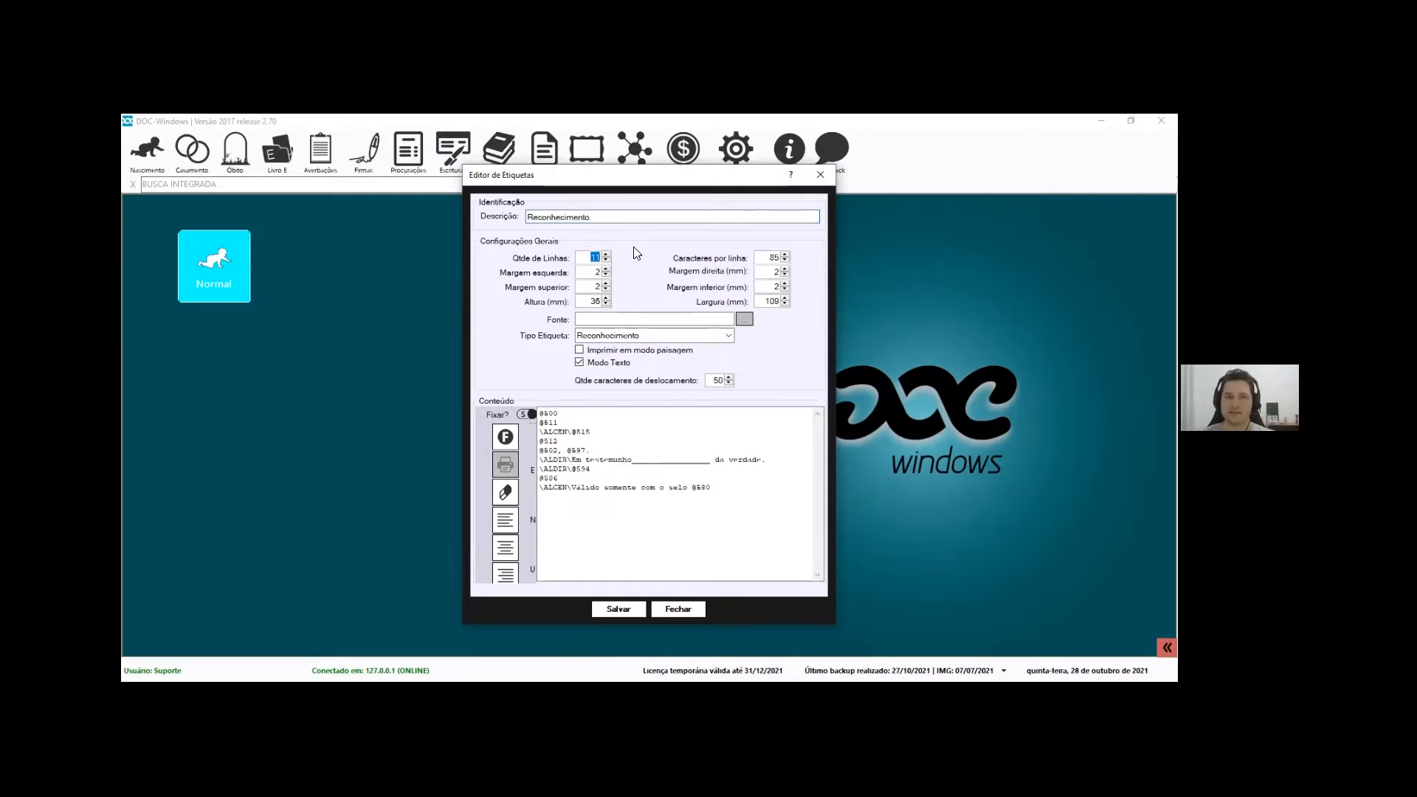
double_click(768, 259)
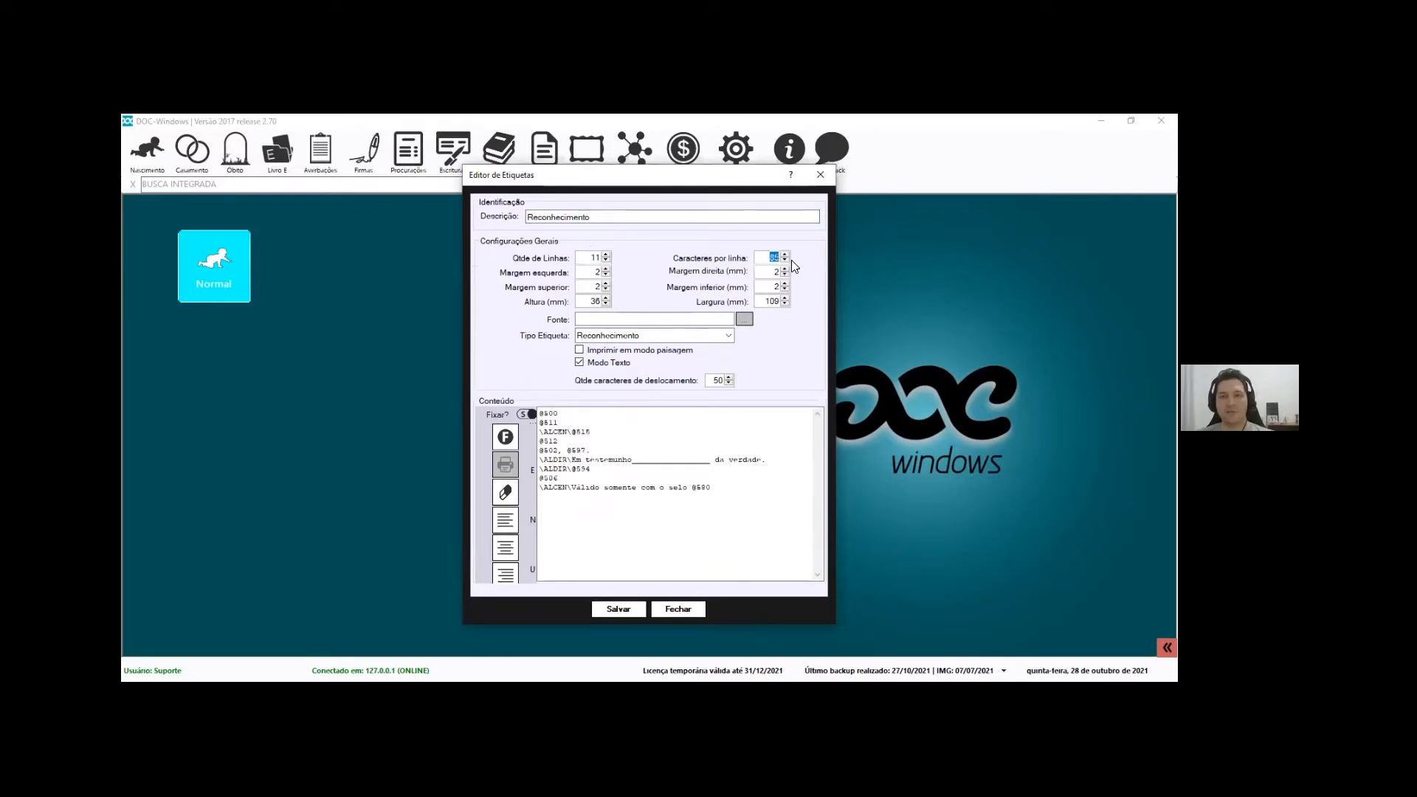
drag(591, 433, 586, 433)
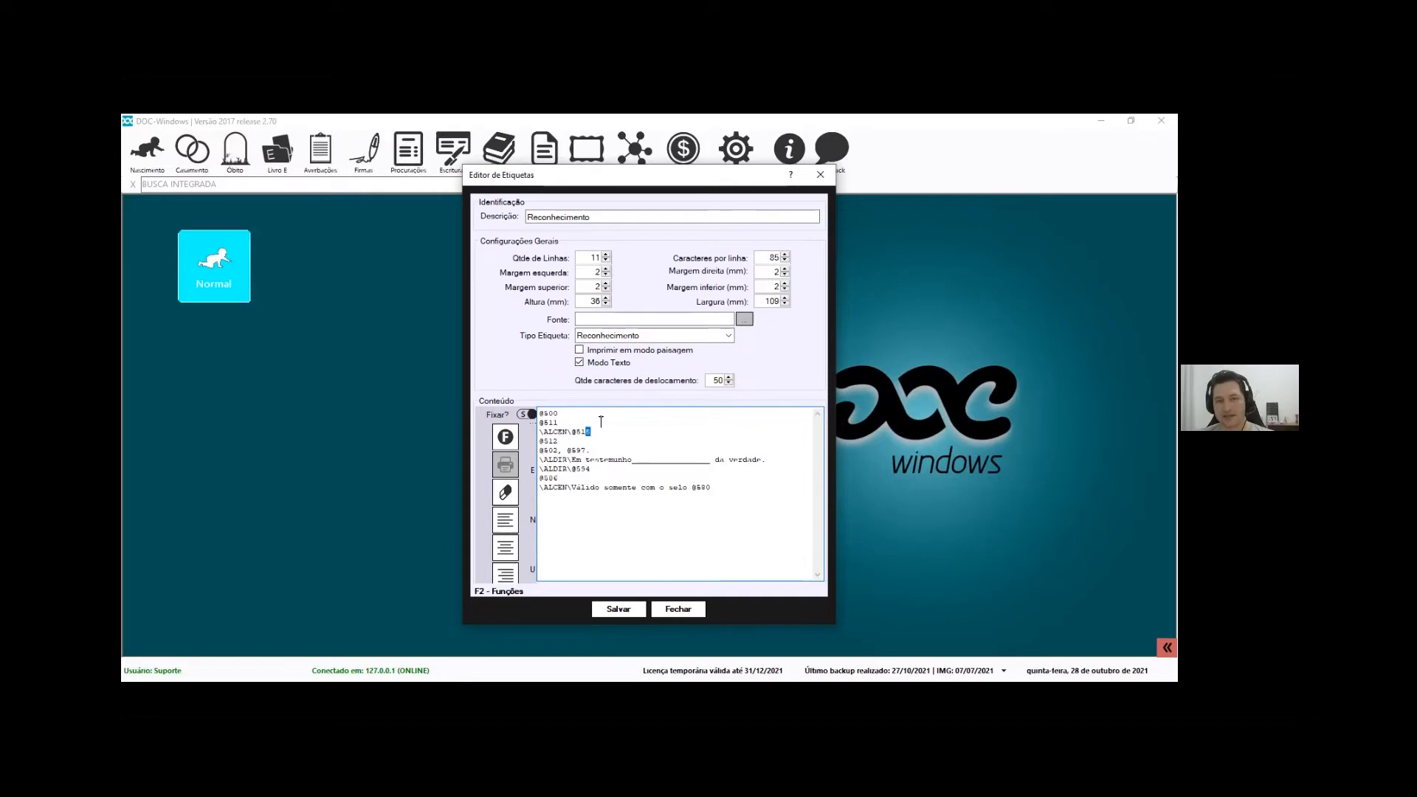
click(654, 435)
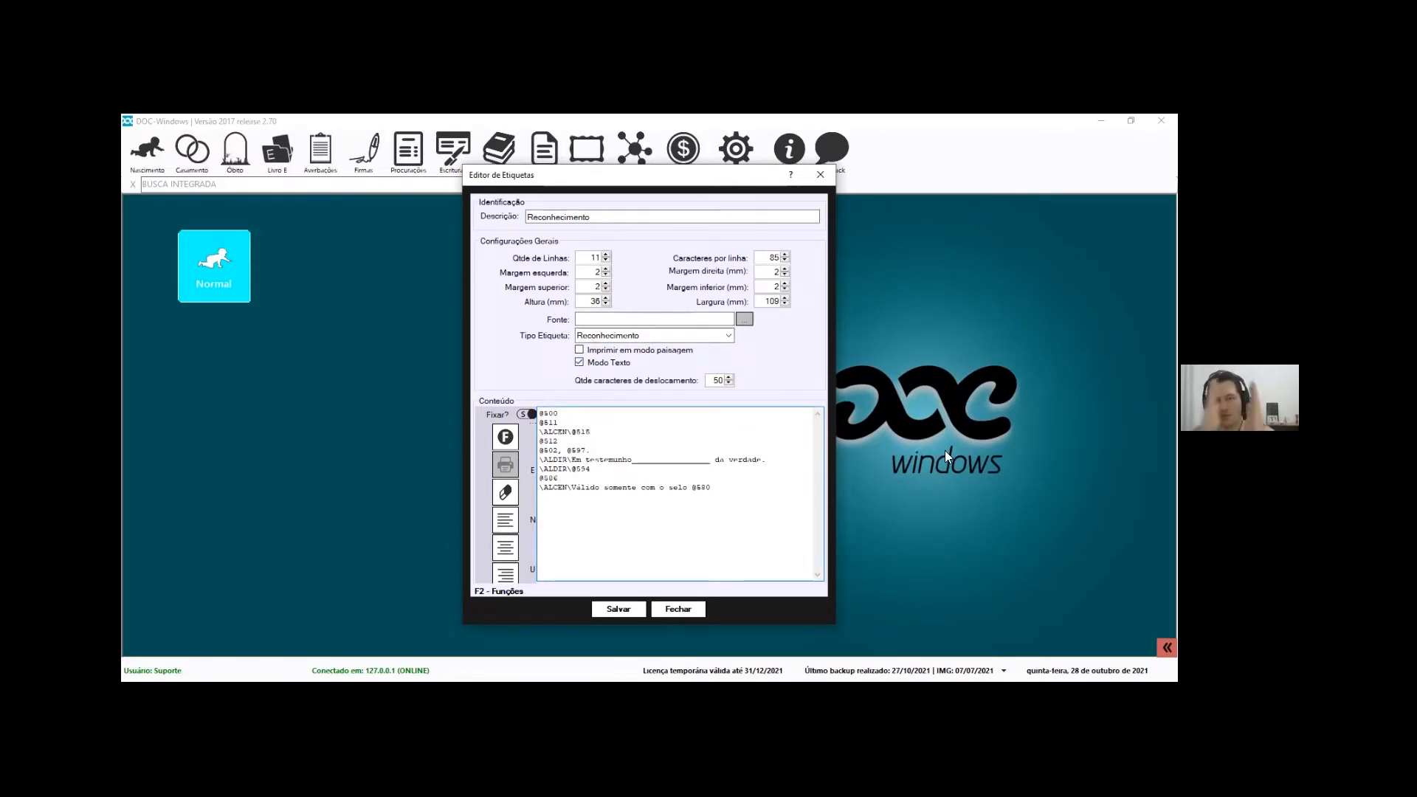
Review the label's margin, height and width, then turn off Modo Texto and bring up the font chooser
click(598, 273)
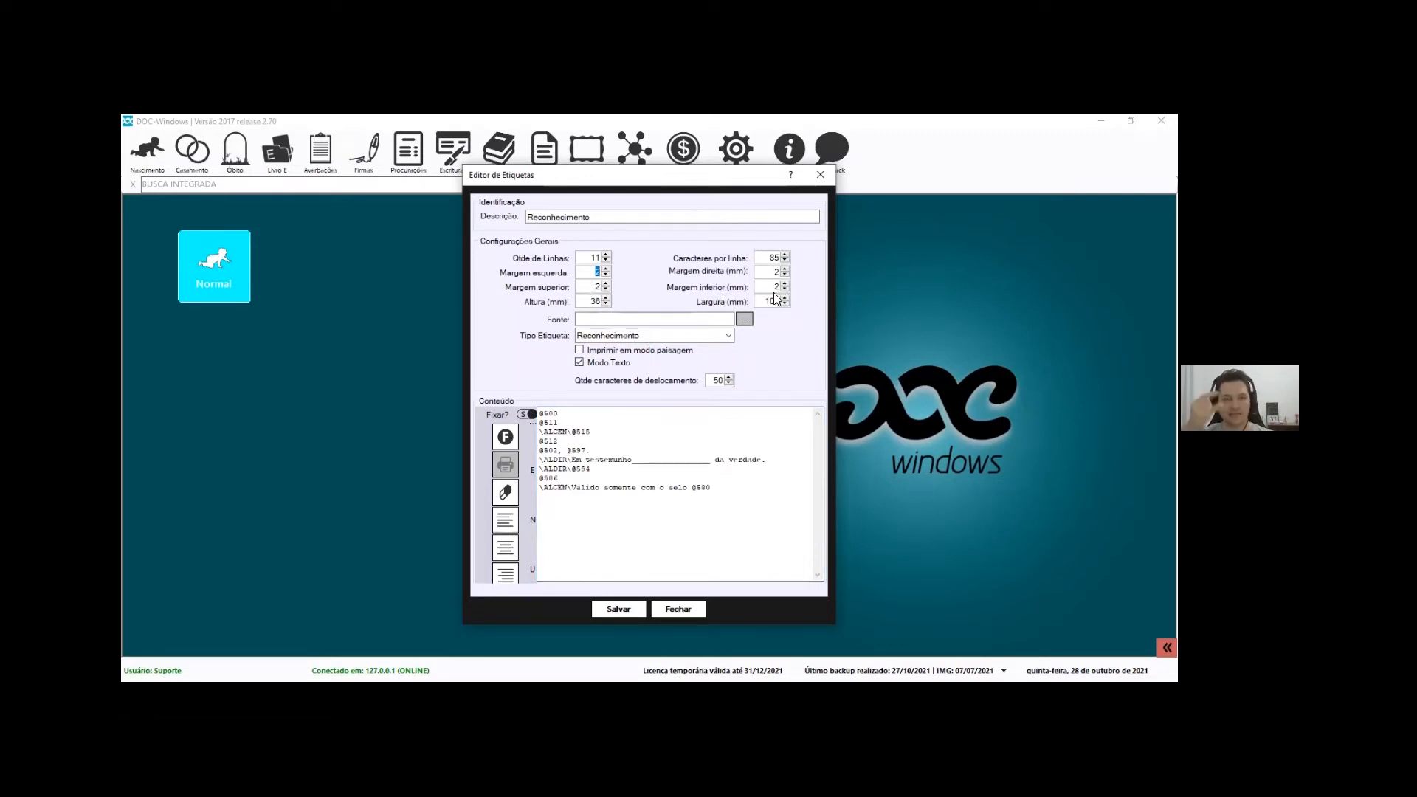
click(596, 302)
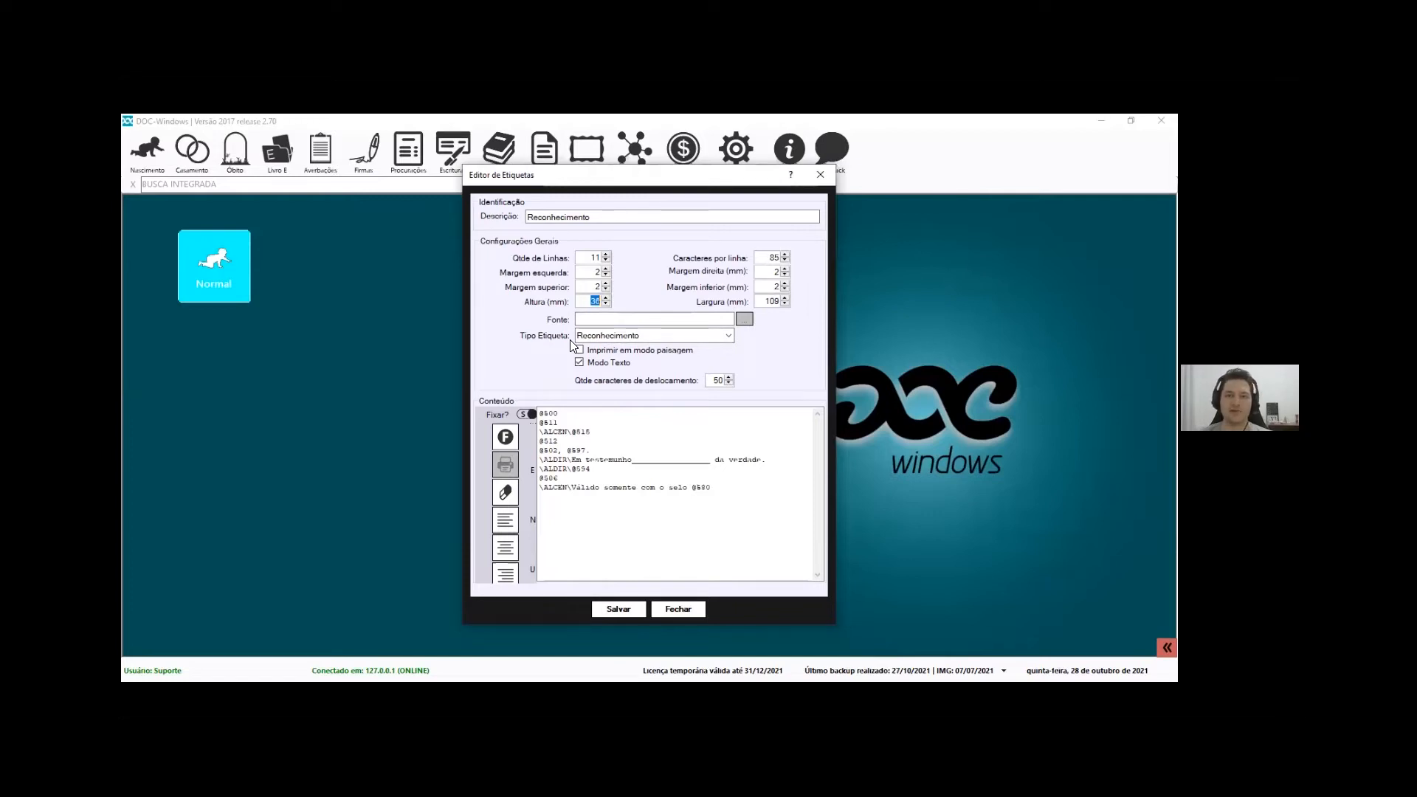
drag(767, 257, 807, 269)
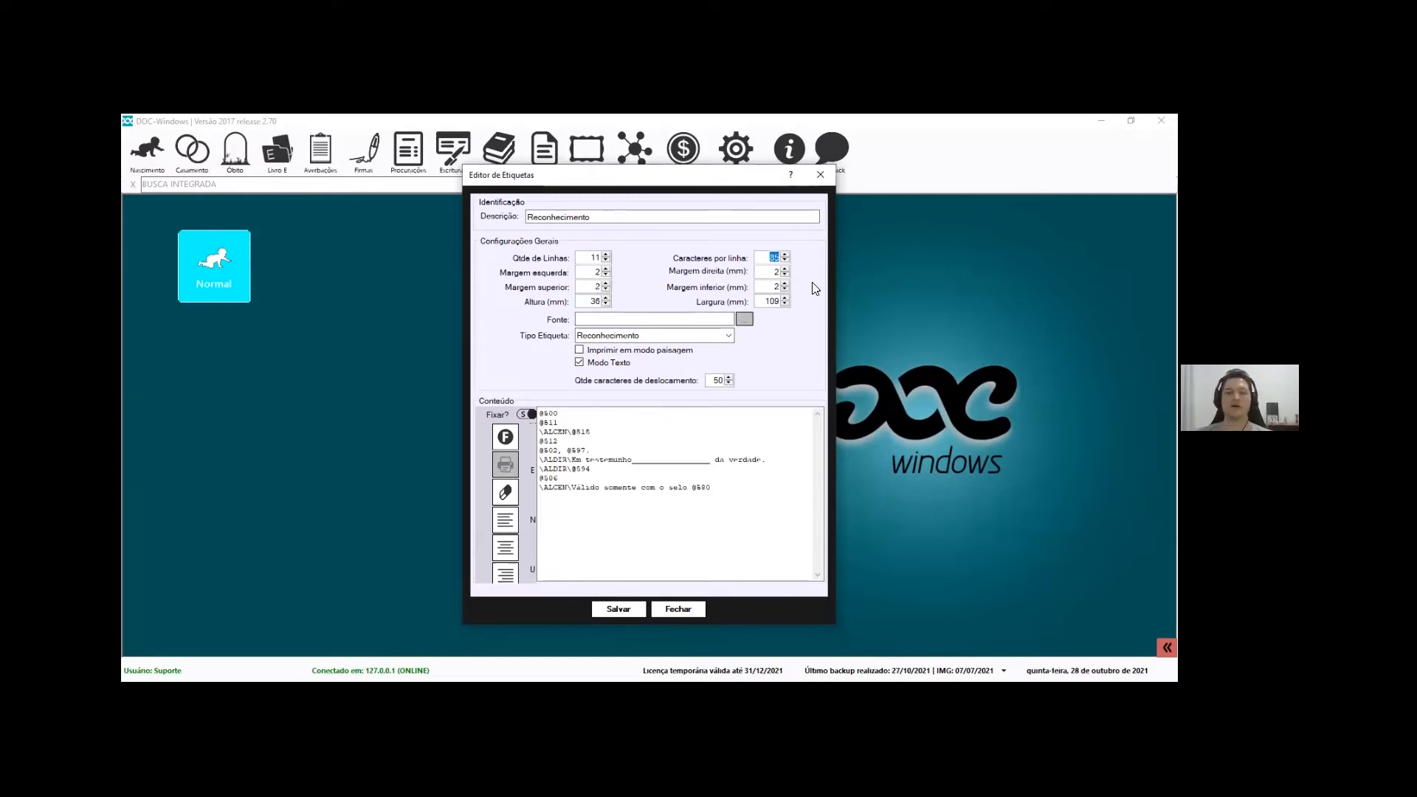
key(Tab)
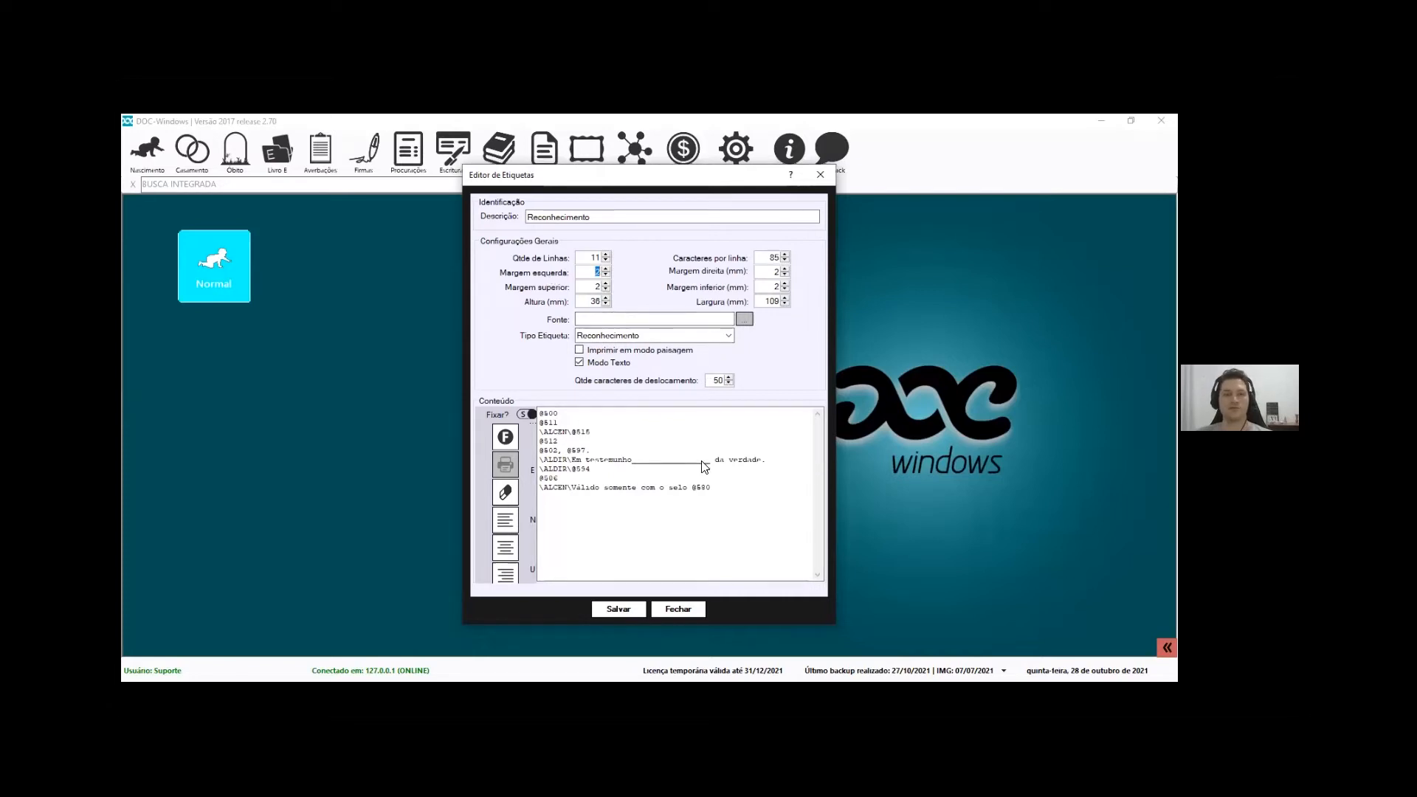
drag(762, 301, 815, 304)
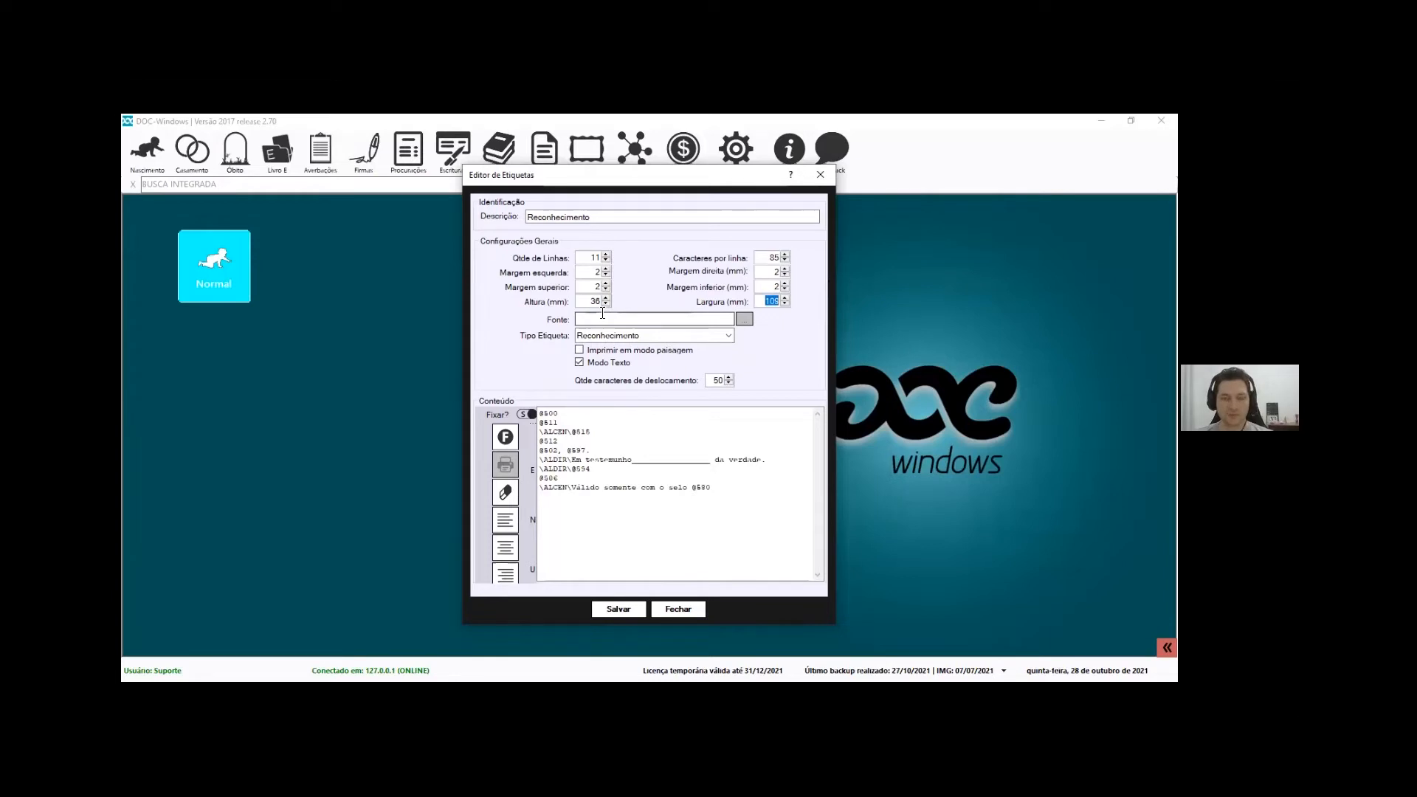
click(606, 318)
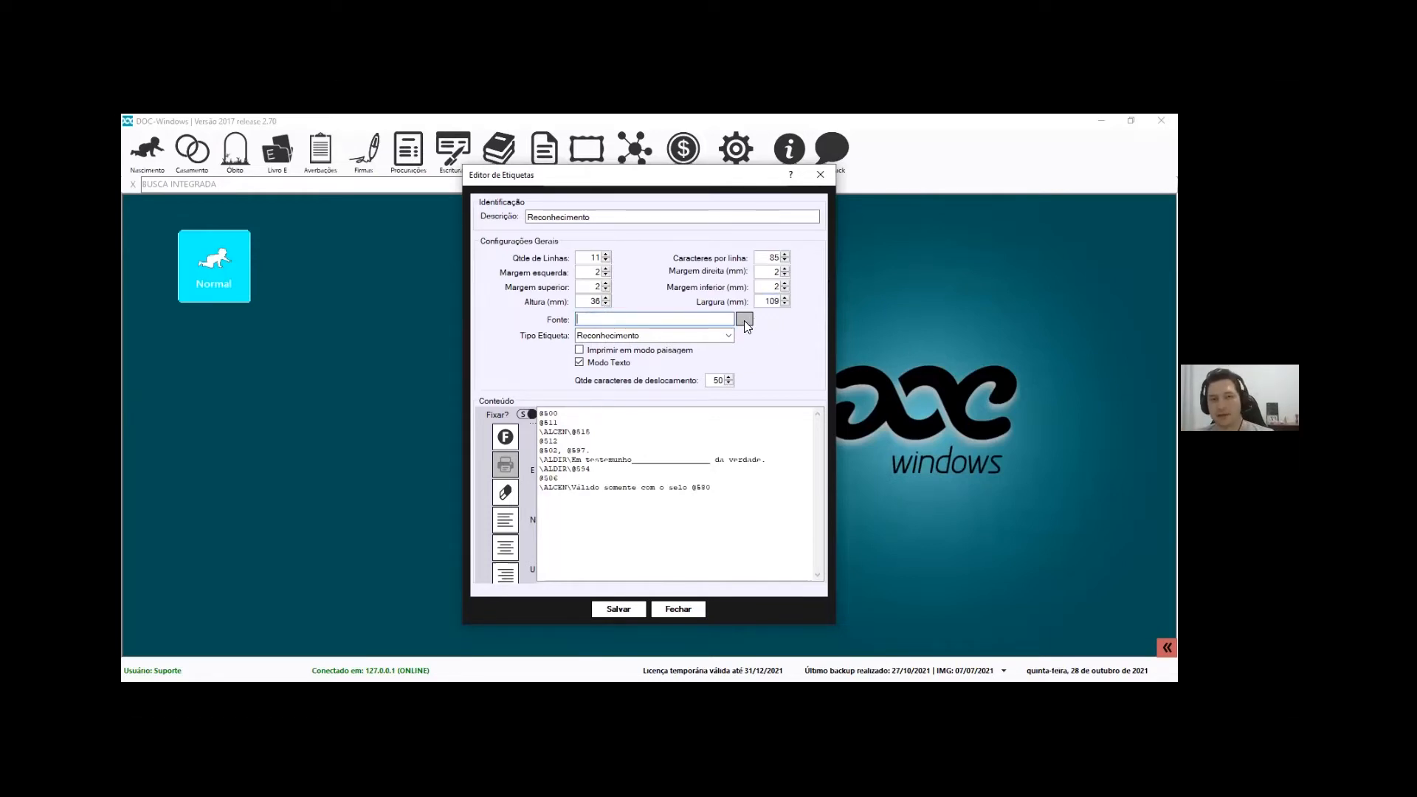
click(623, 363)
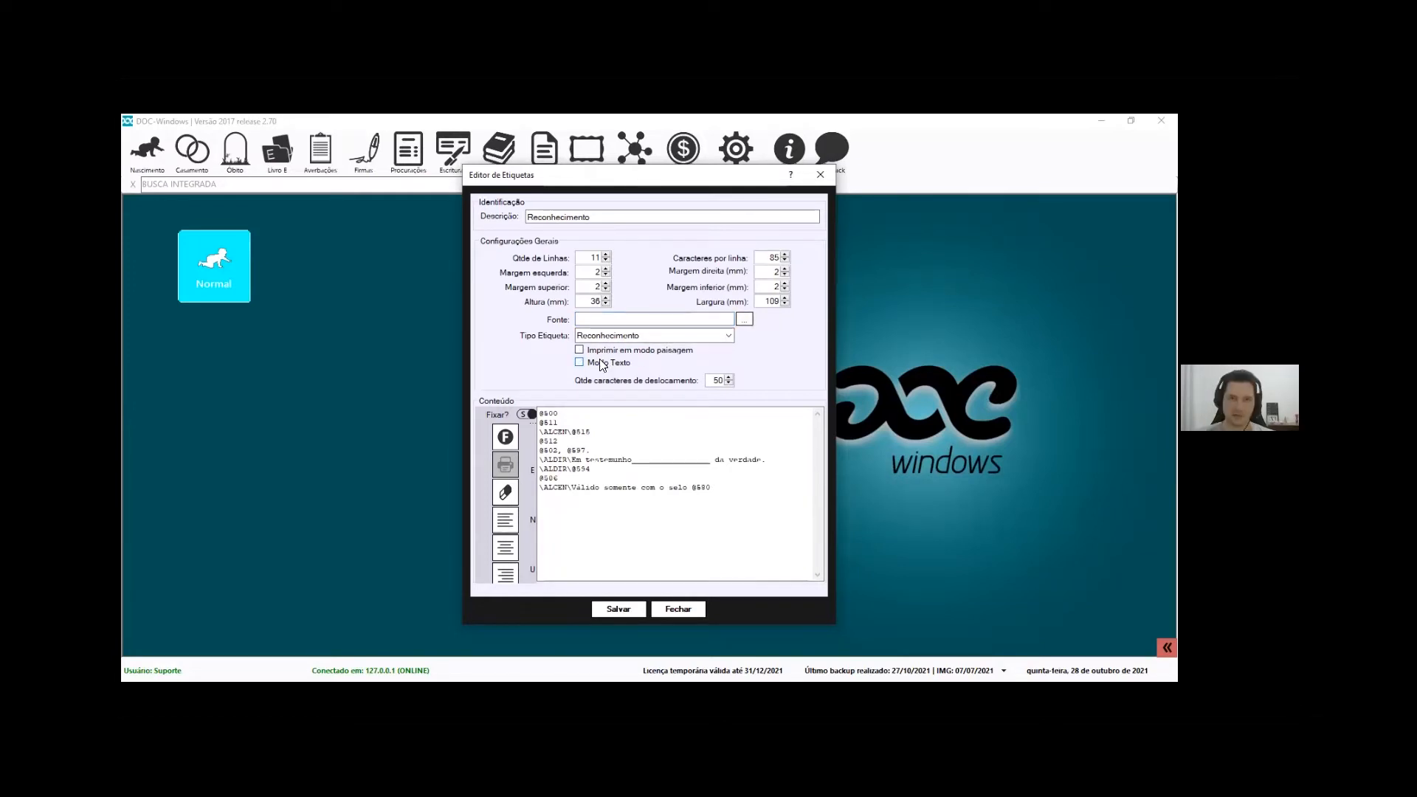
click(744, 319)
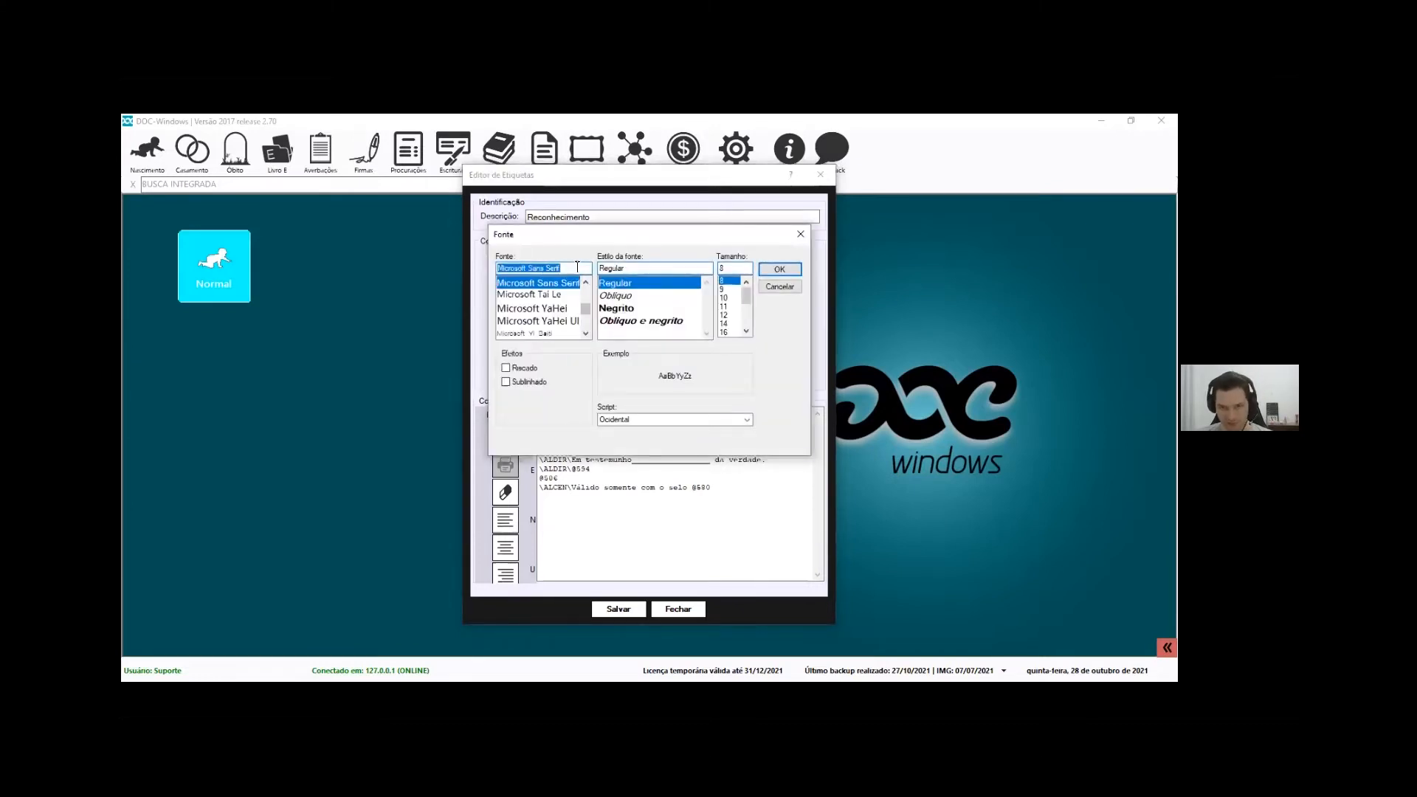
Pick the Negrito font style for the label and confirm it
scroll(561, 303, down, 4)
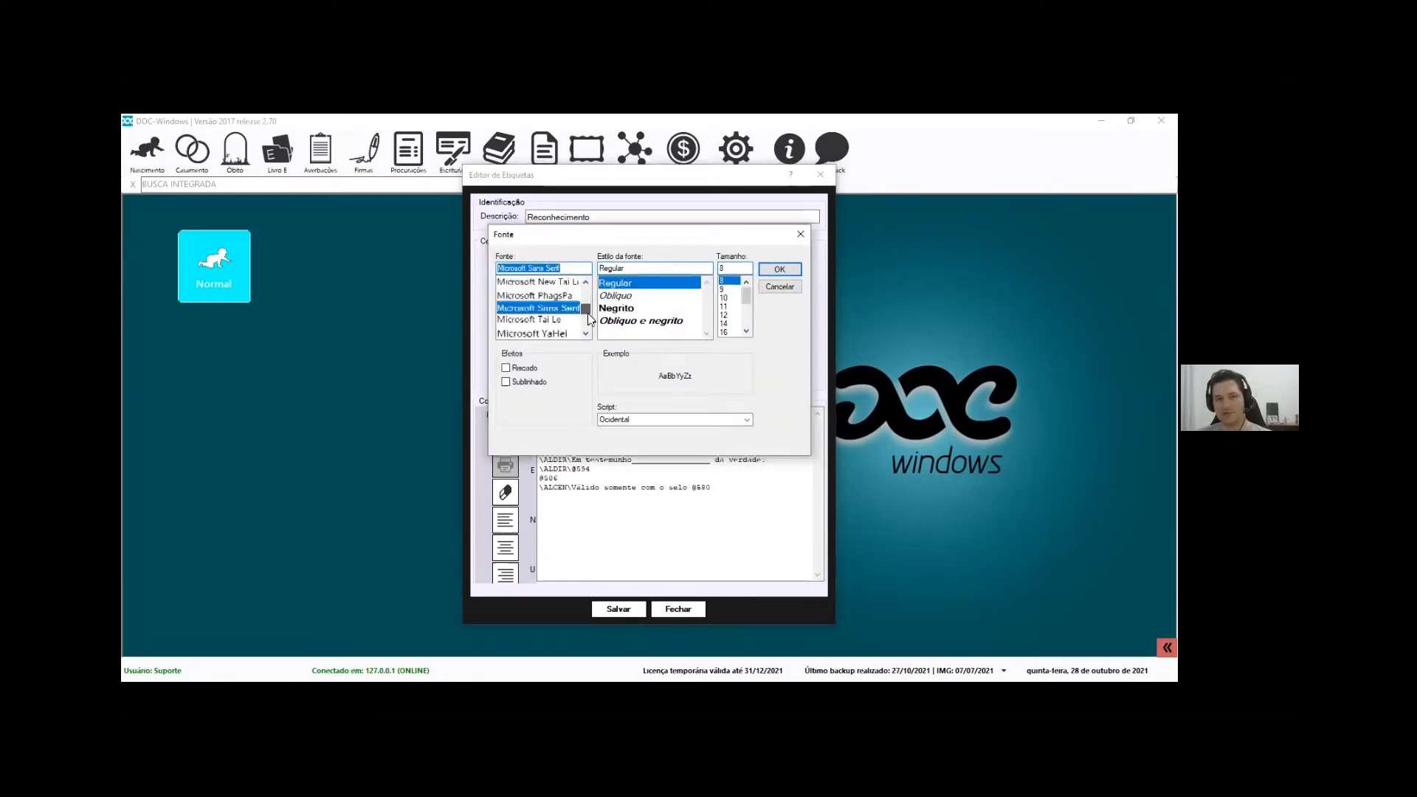
click(619, 308)
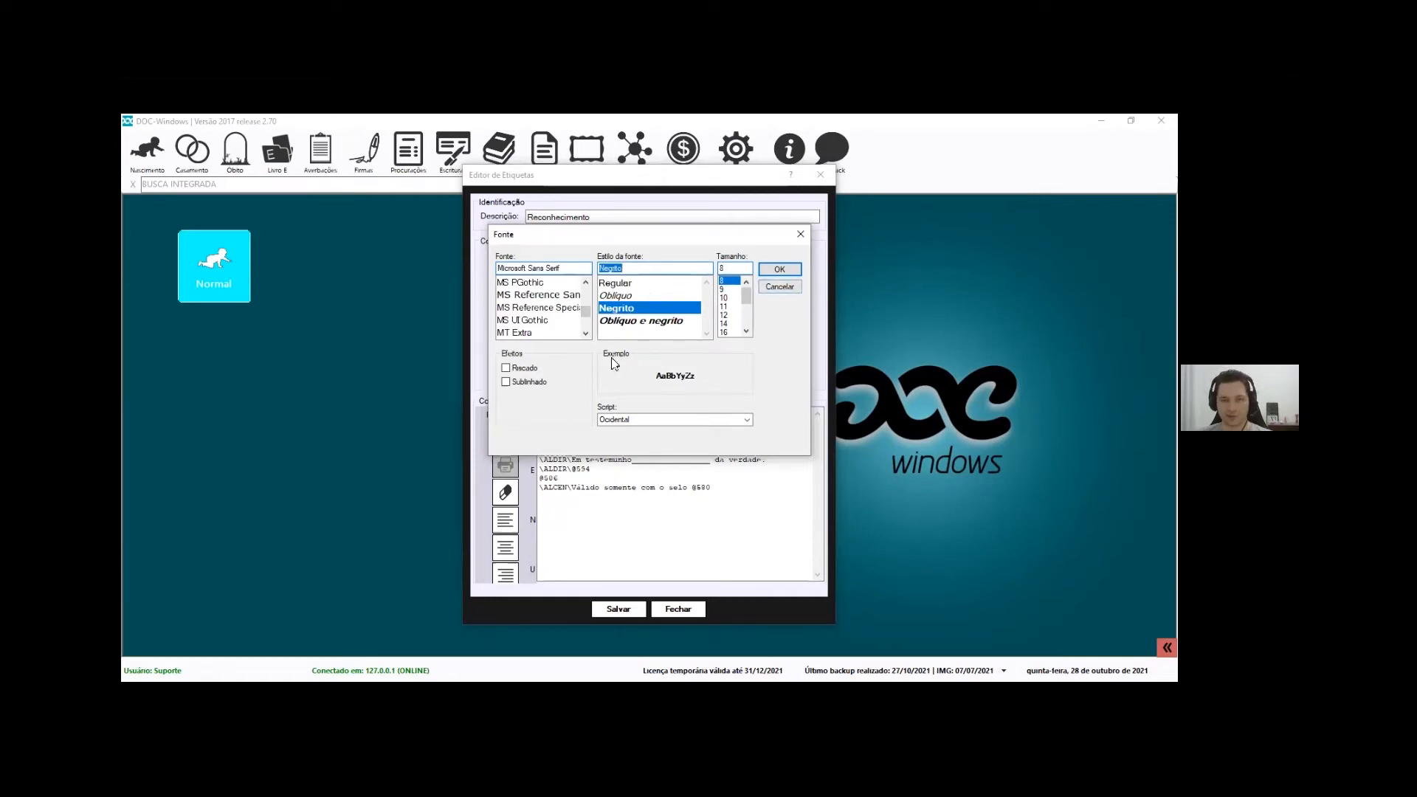
click(784, 286)
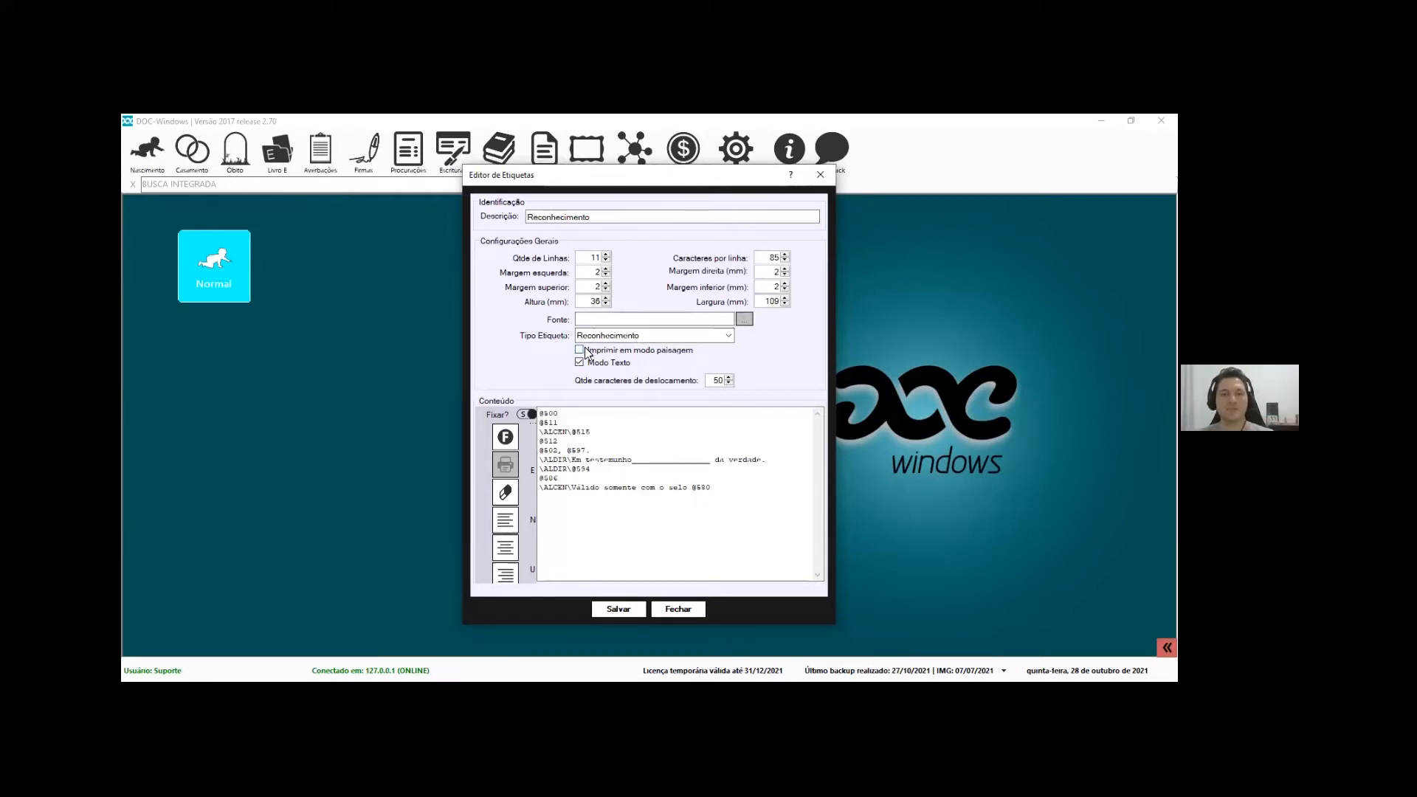
double_click(718, 380)
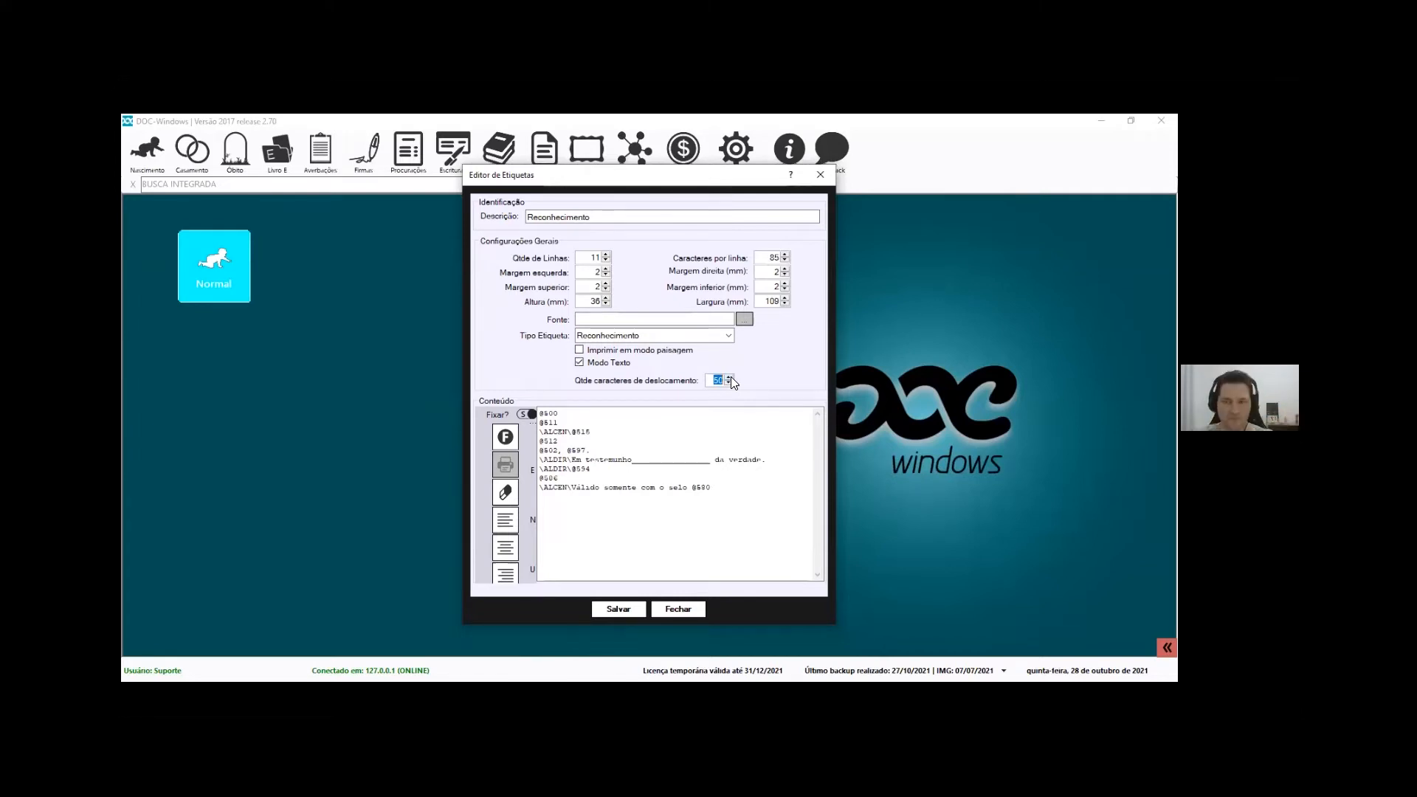
key(Tab)
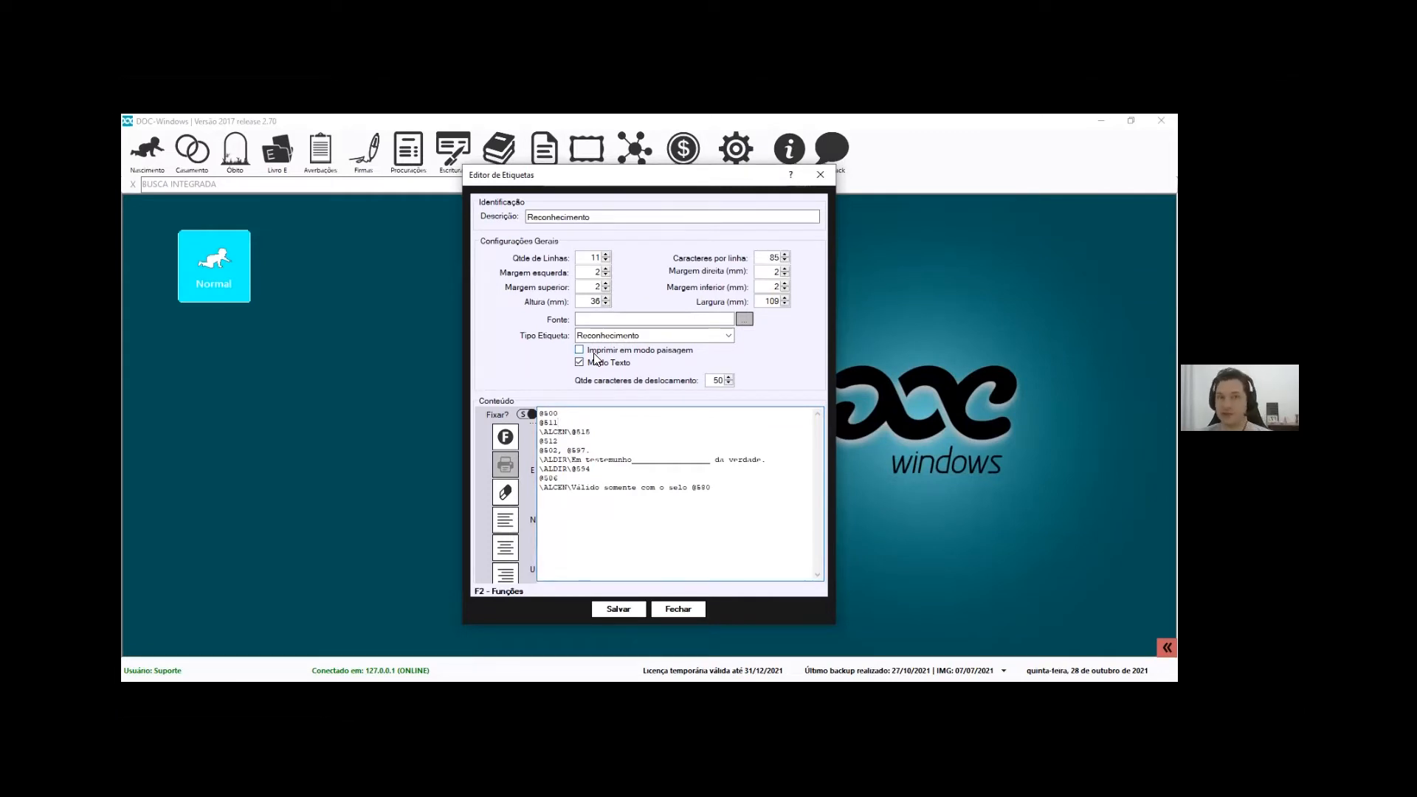
double_click(714, 380)
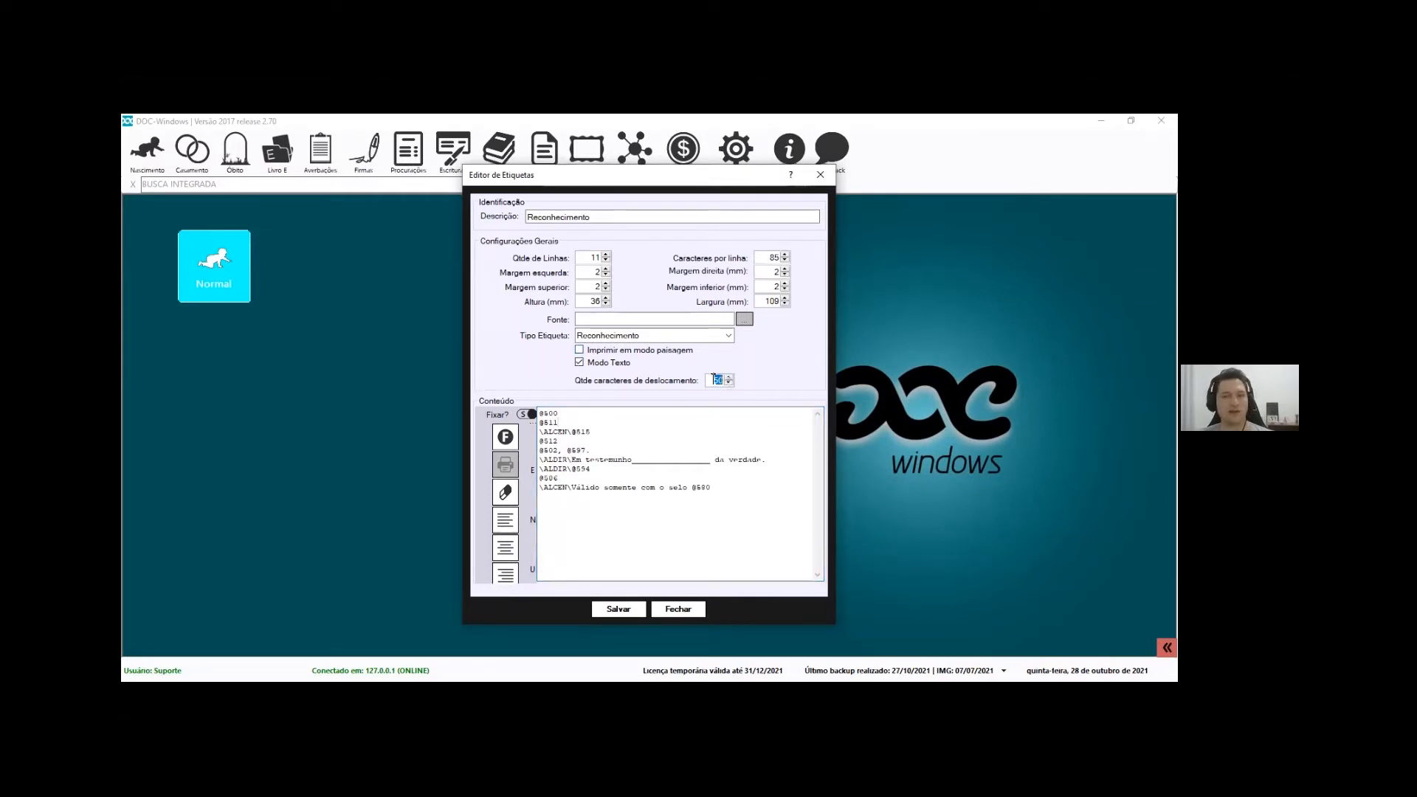
key(Tab)
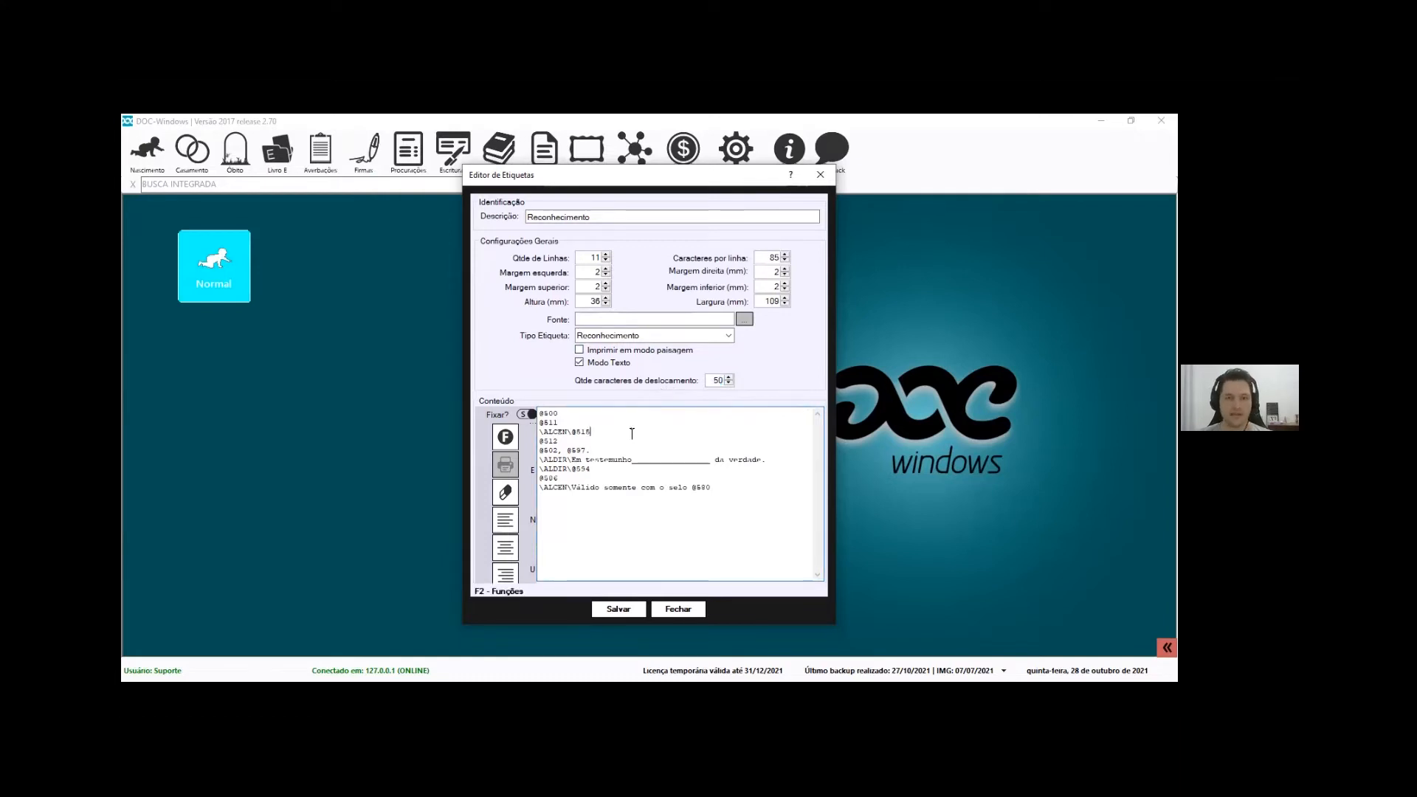
double_click(546, 413)
click(544, 413)
drag(540, 413, 576, 412)
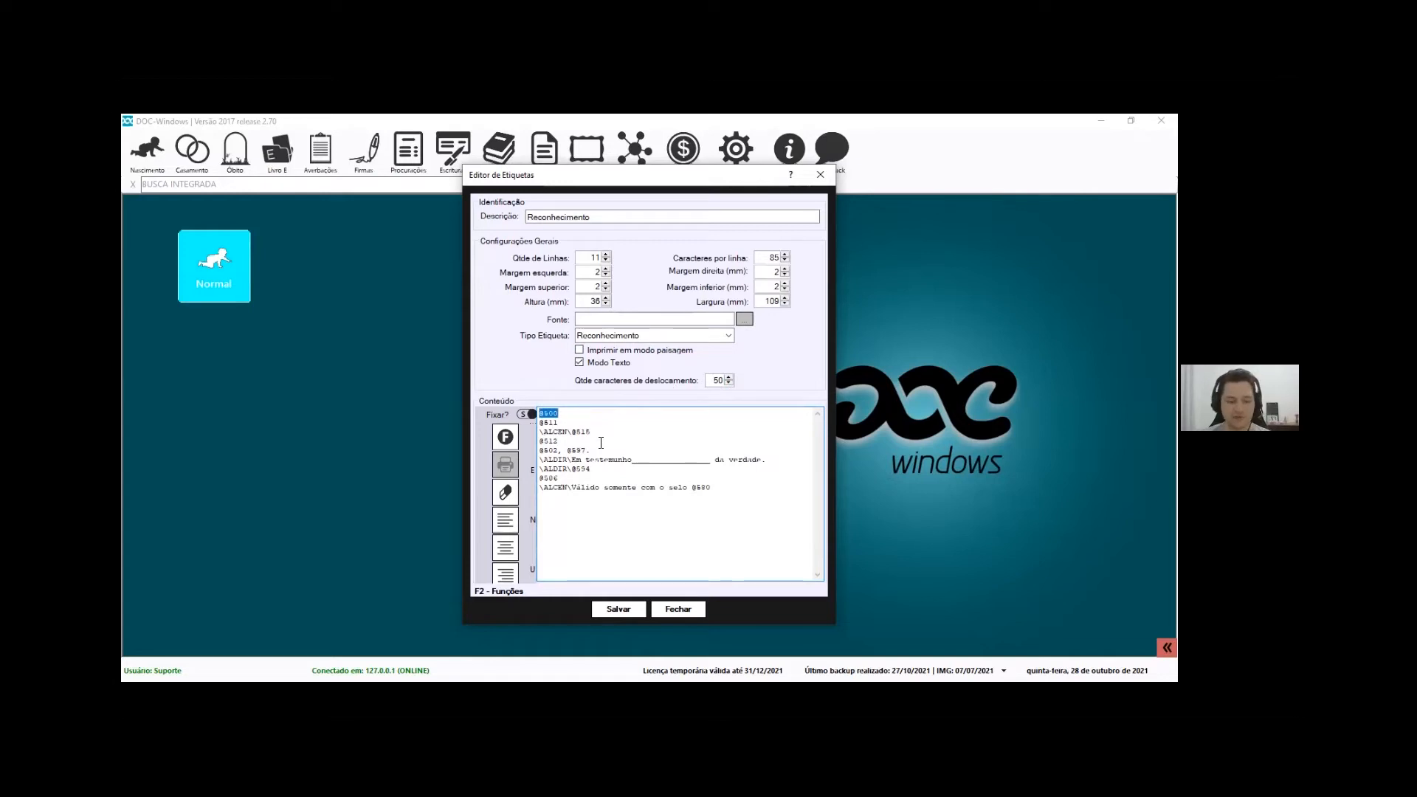
key(F2)
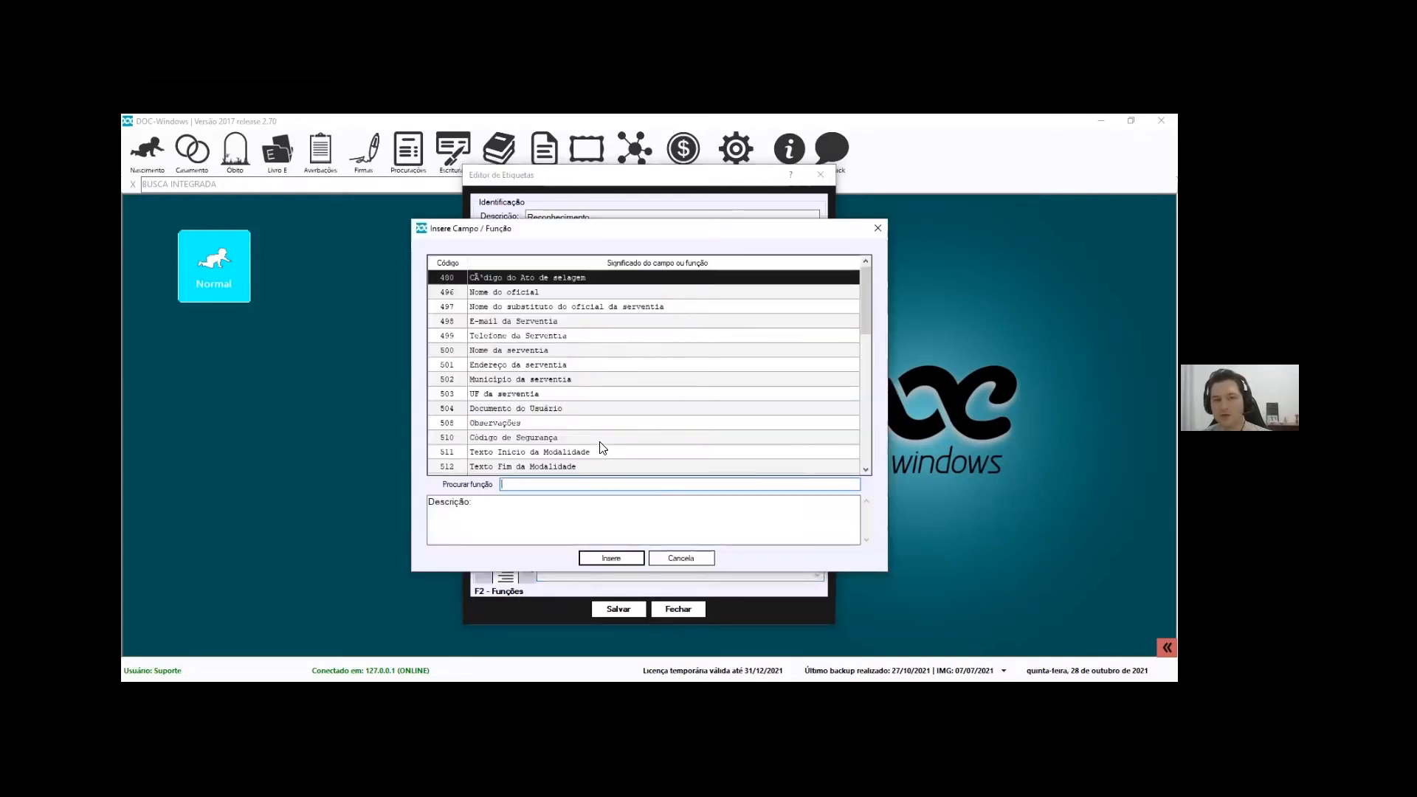
click(602, 438)
scroll(605, 443, down, 5)
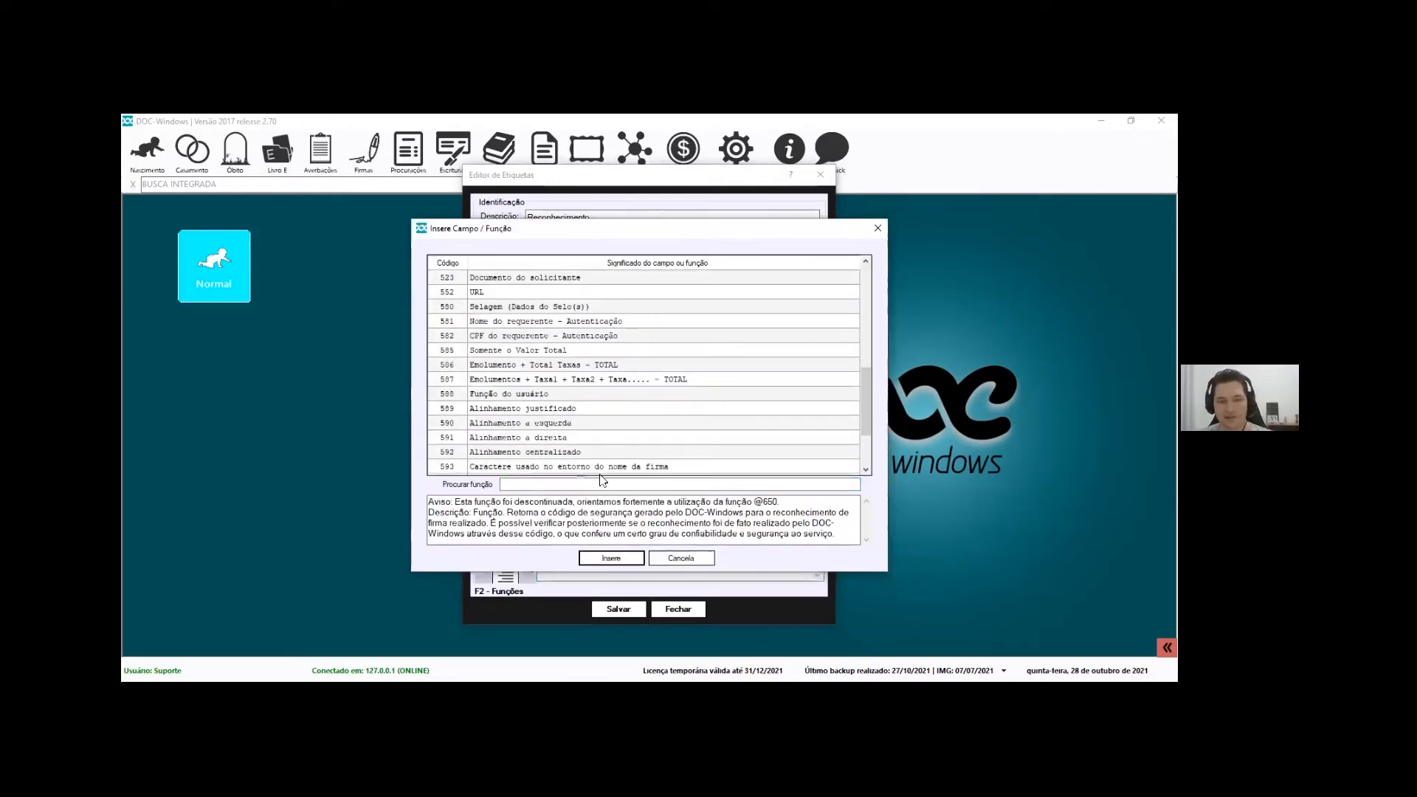
scroll(599, 476, down, 2)
click(685, 559)
drag(558, 423, 492, 426)
click(589, 425)
drag(727, 473, 687, 461)
click(740, 473)
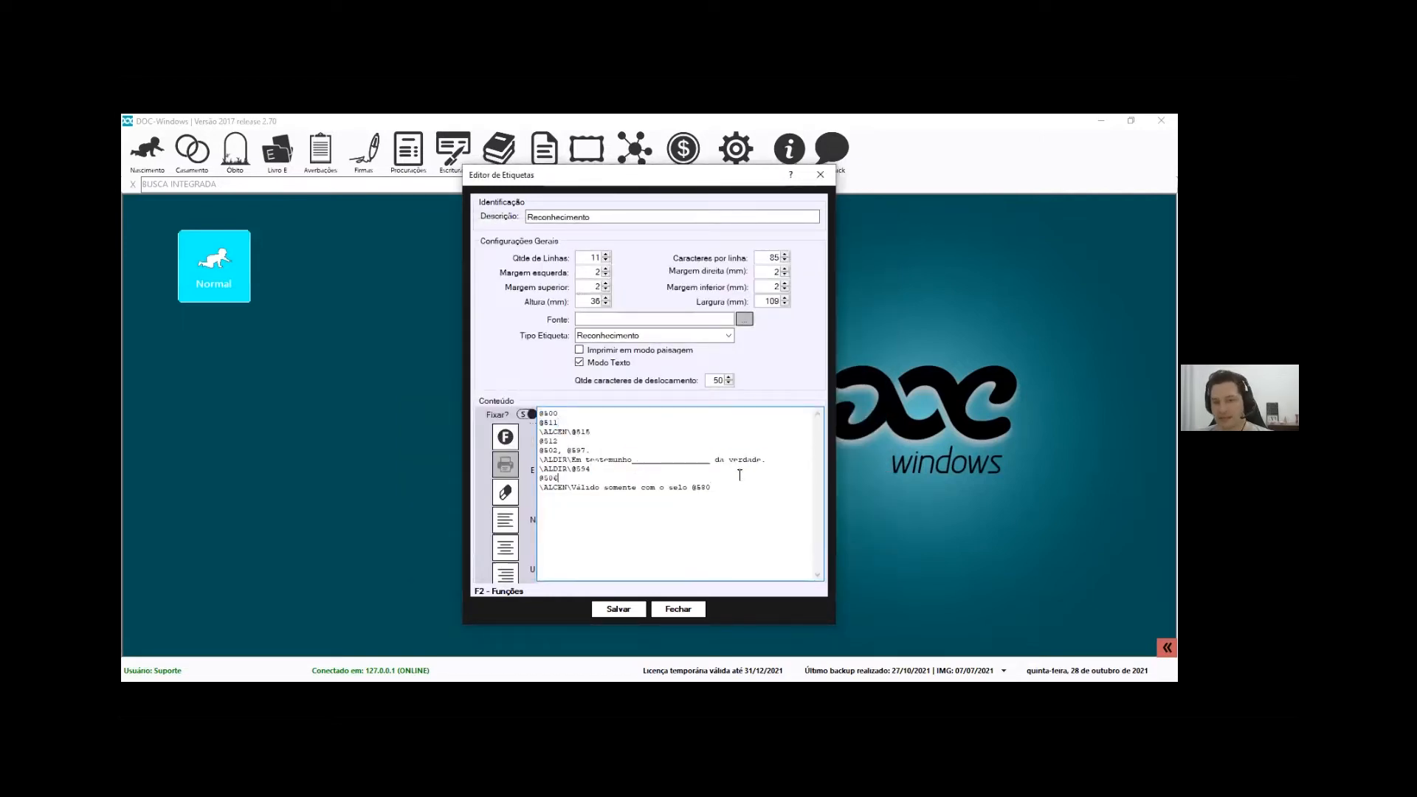
drag(567, 433, 592, 436)
key(F2)
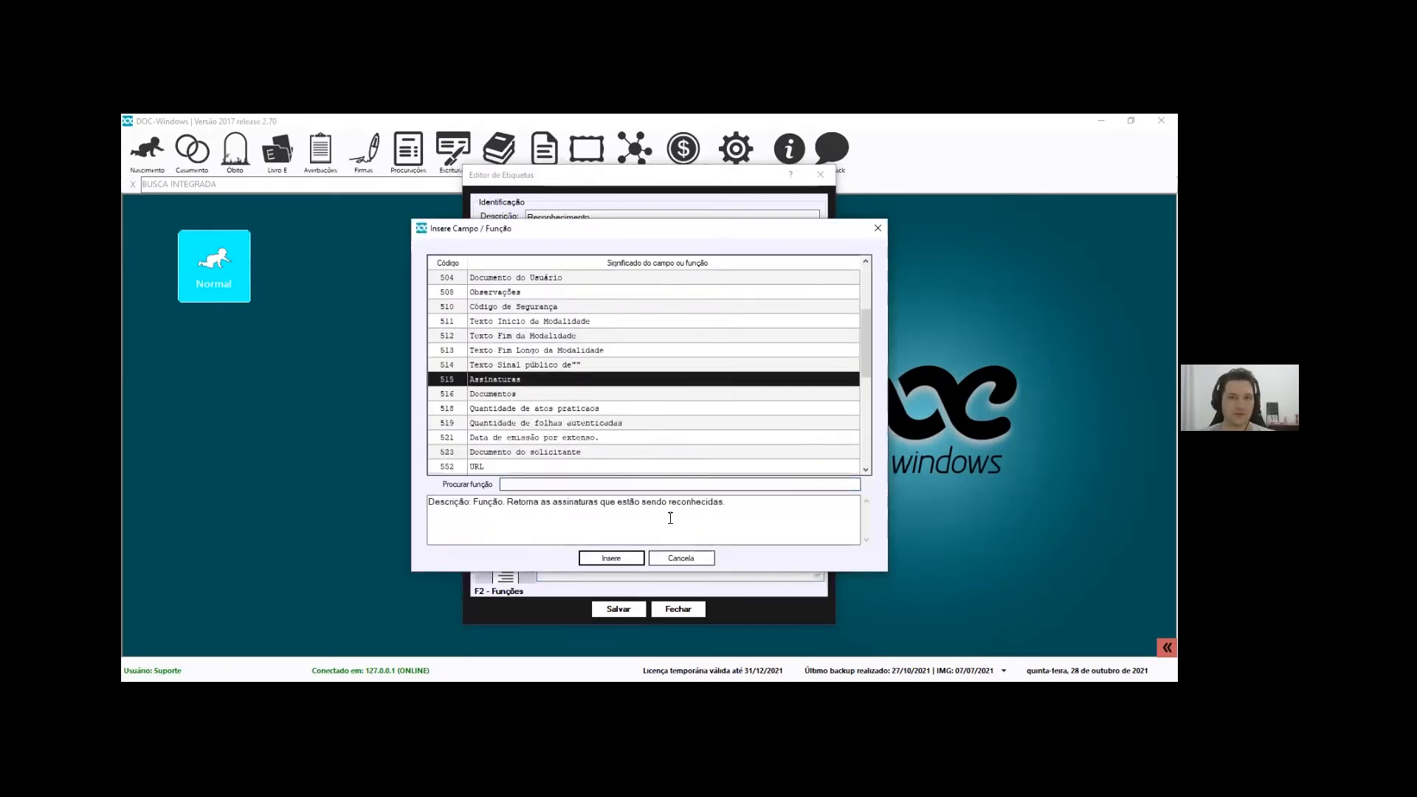
key(Escape)
drag(573, 434, 539, 470)
click(570, 452)
click(571, 471)
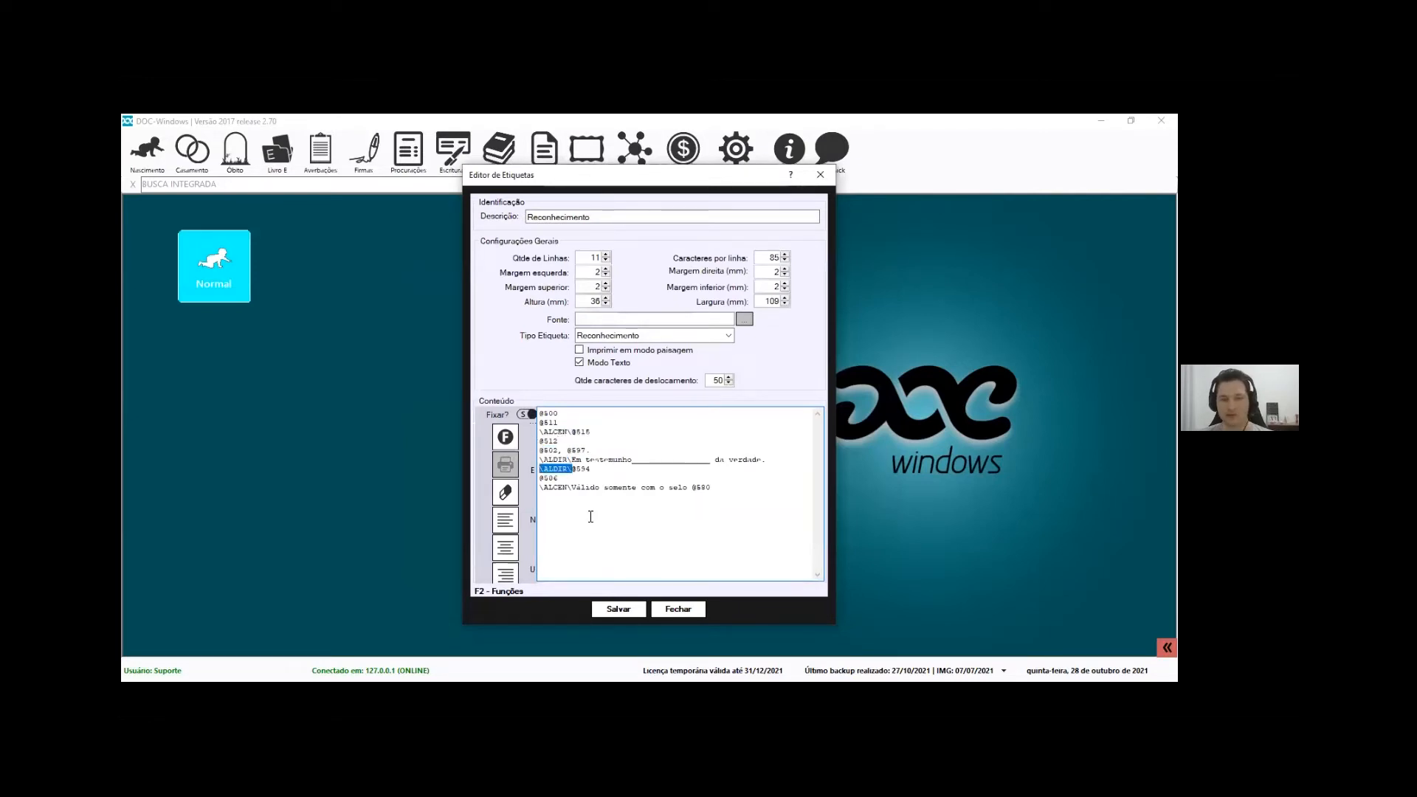
click(578, 476)
drag(573, 469, 515, 470)
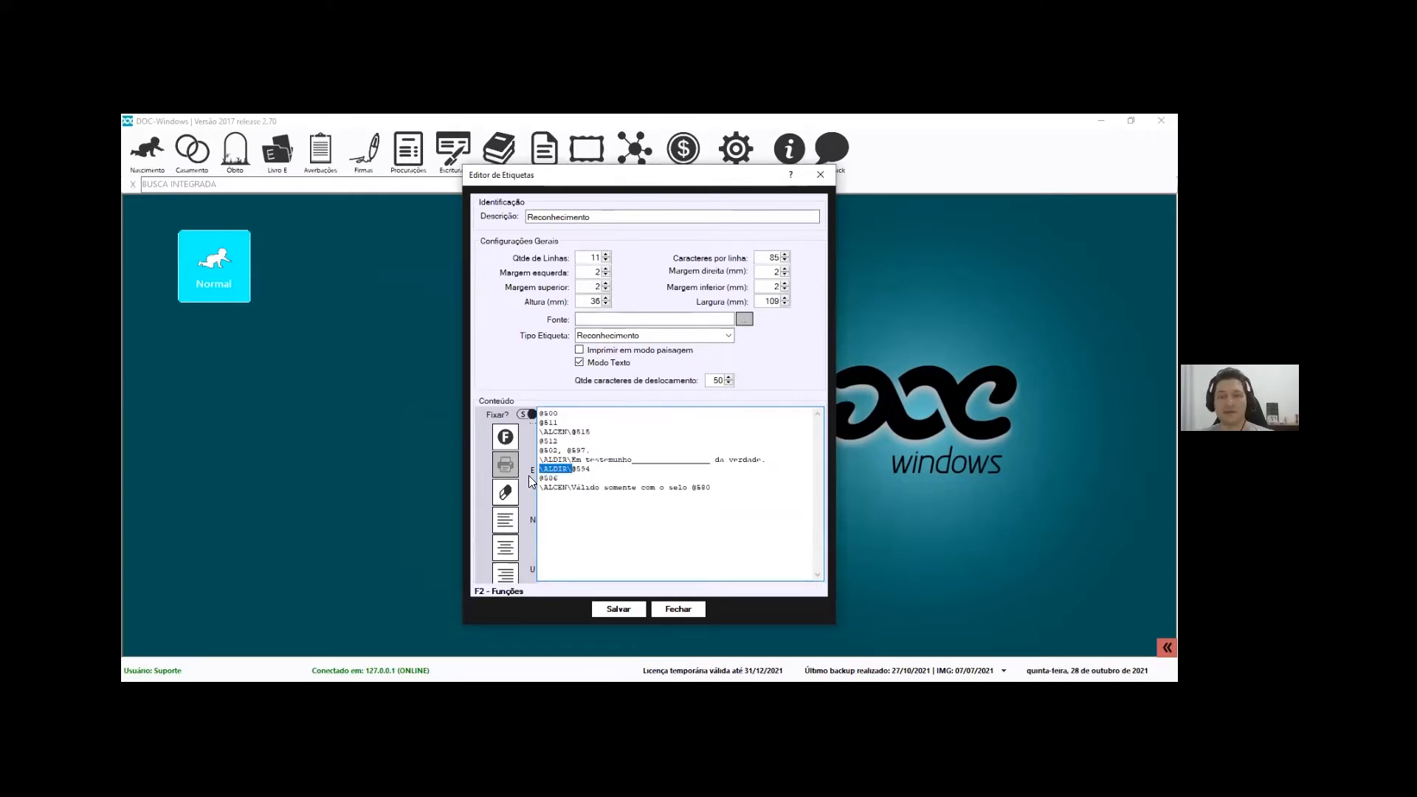
click(575, 431)
drag(588, 430, 565, 436)
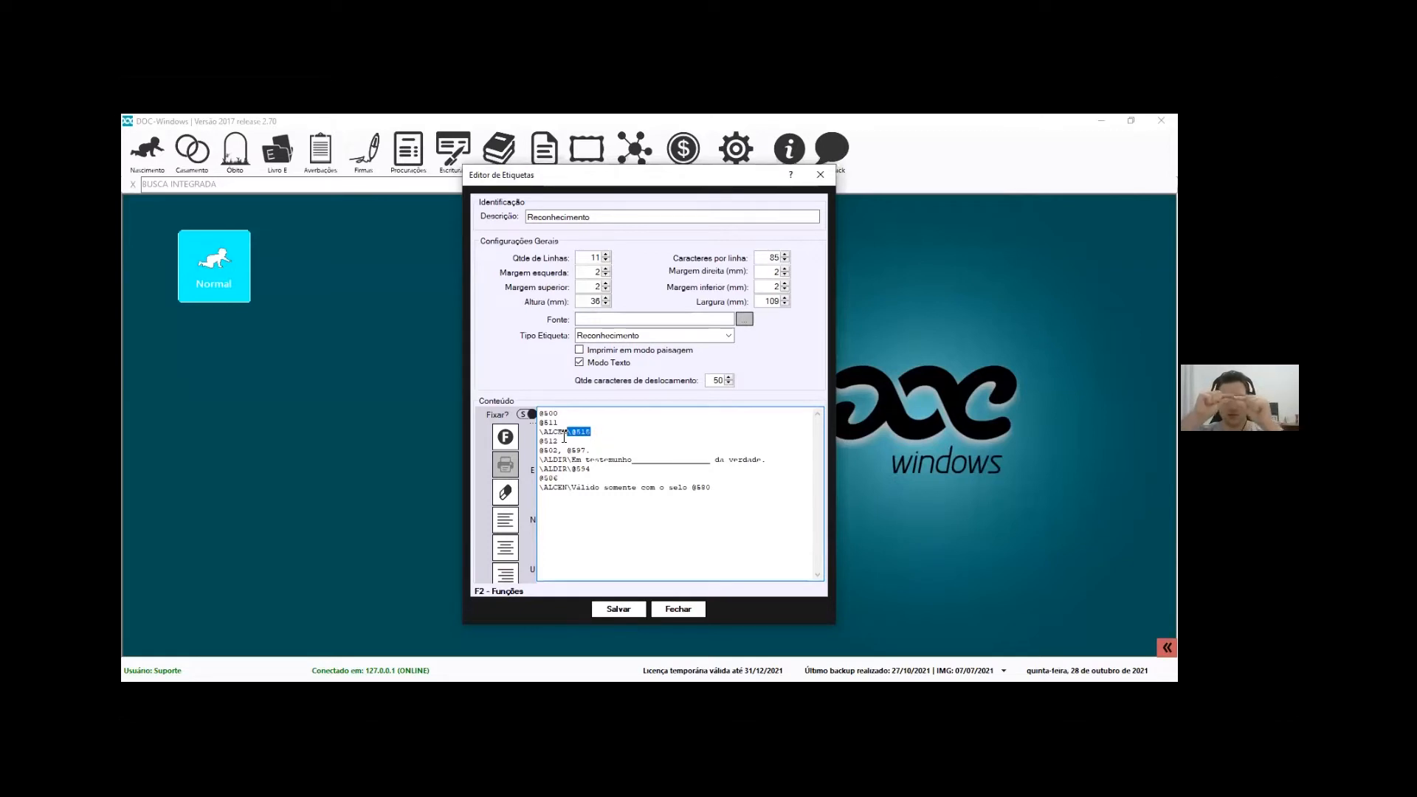
click(572, 434)
drag(571, 434, 525, 430)
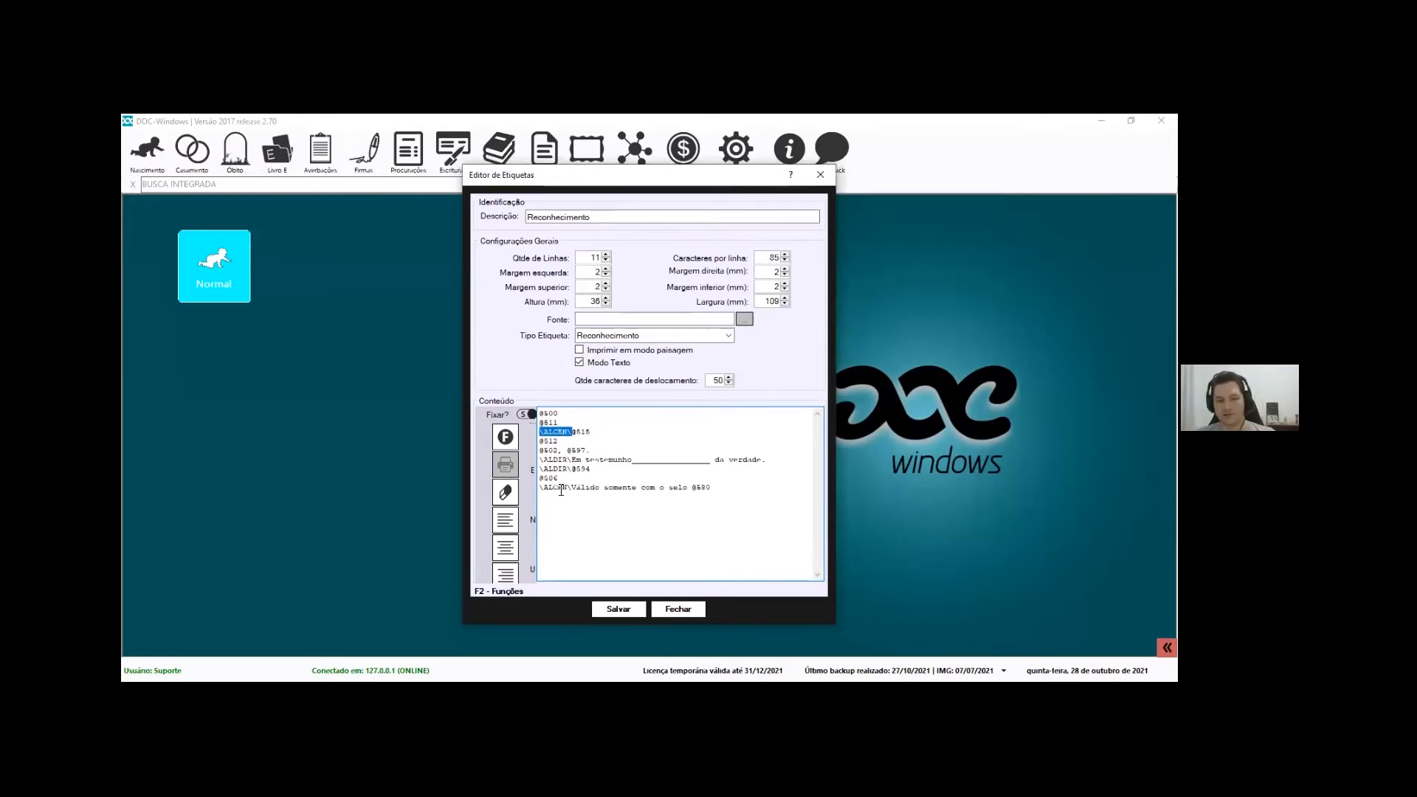
click(504, 519)
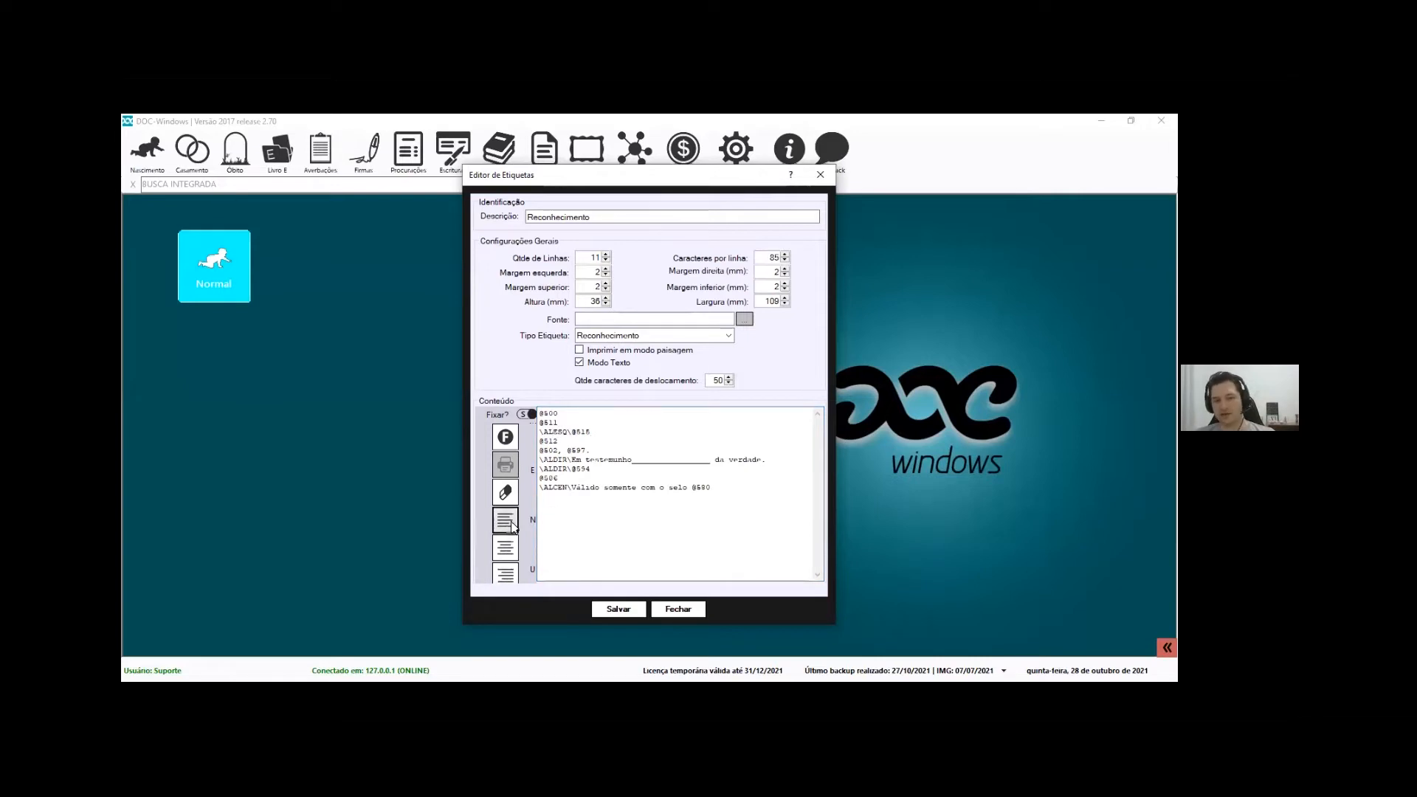
click(504, 572)
click(508, 552)
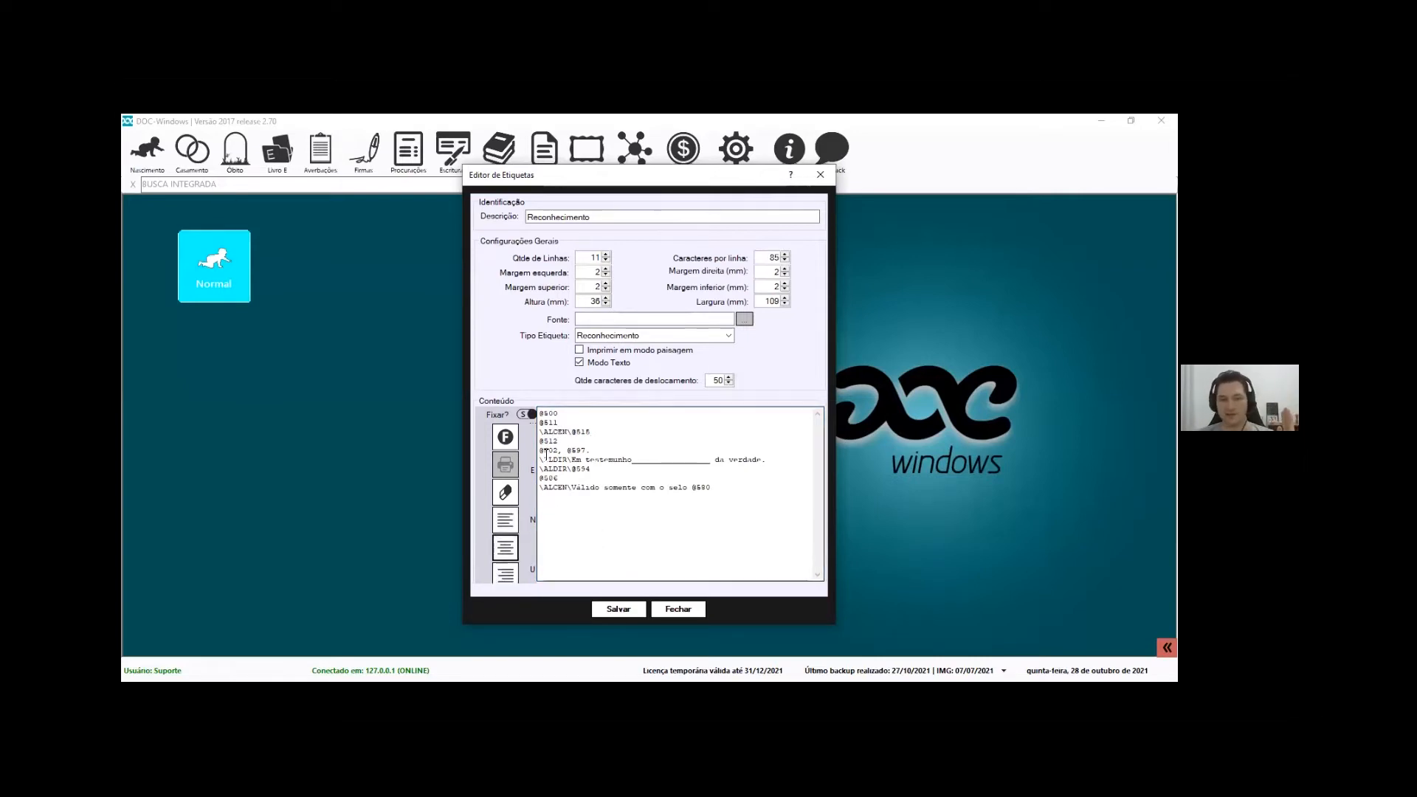
drag(572, 432, 526, 434)
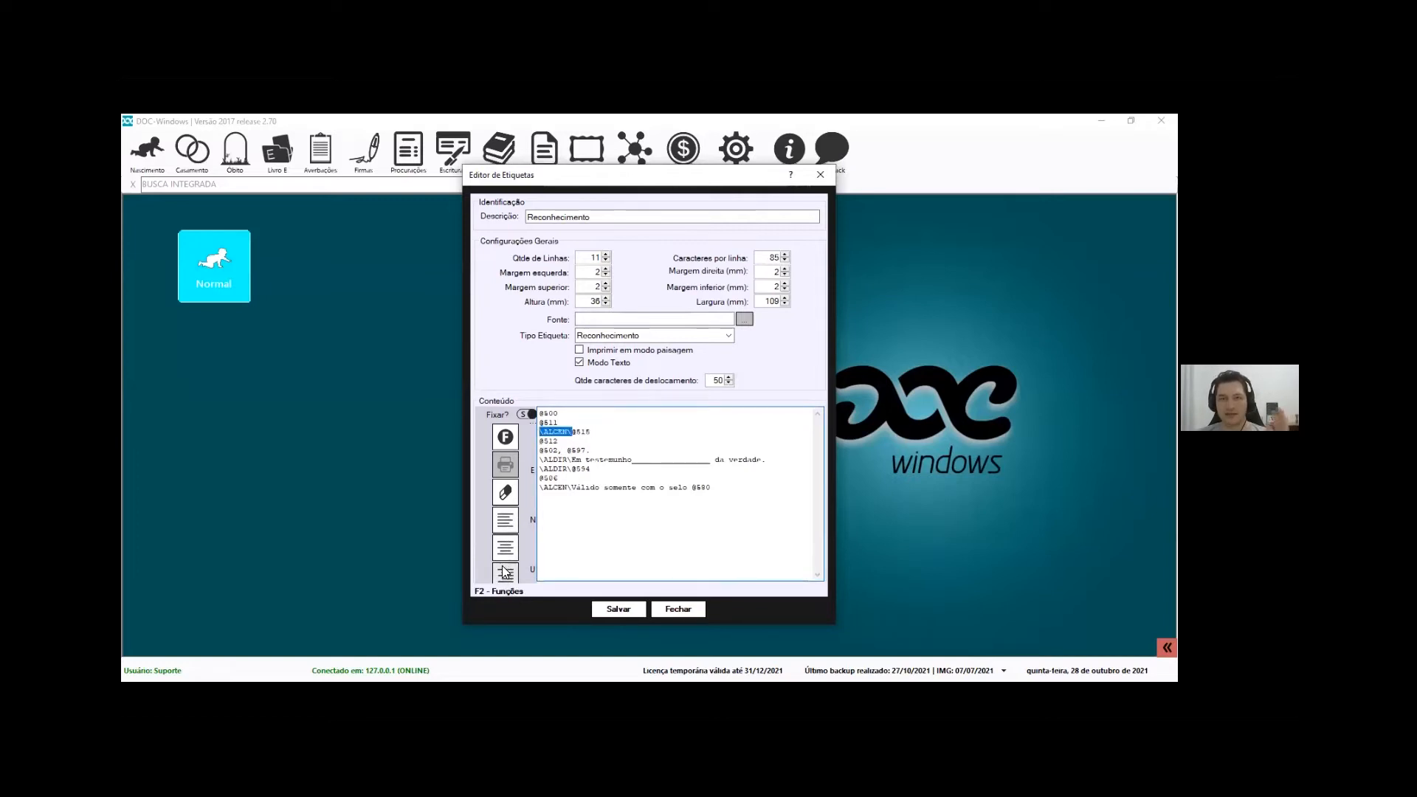
click(550, 466)
drag(559, 423, 446, 389)
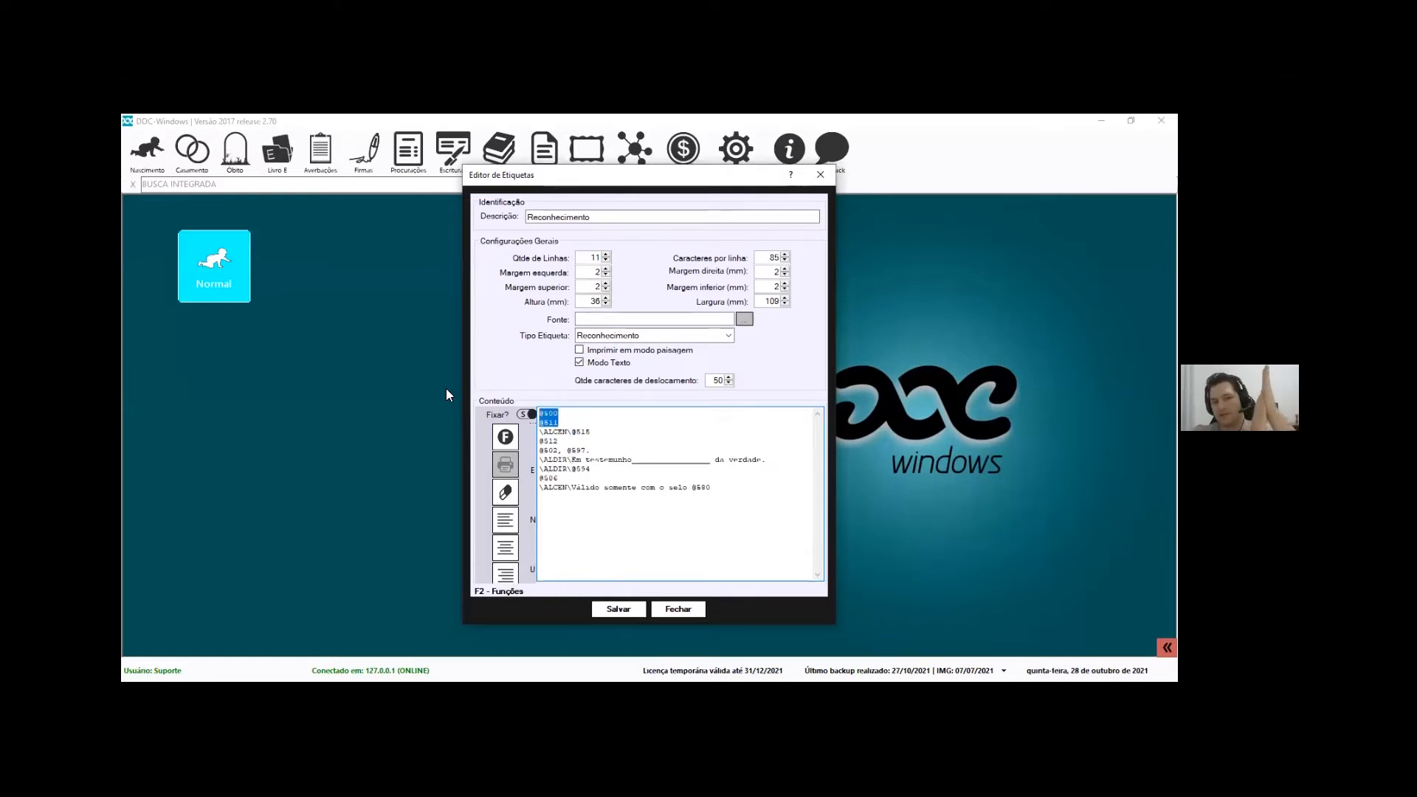
mouse_move(540, 432)
mouse_down()
mouse_move(576, 432)
mouse_move(549, 423)
mouse_up()
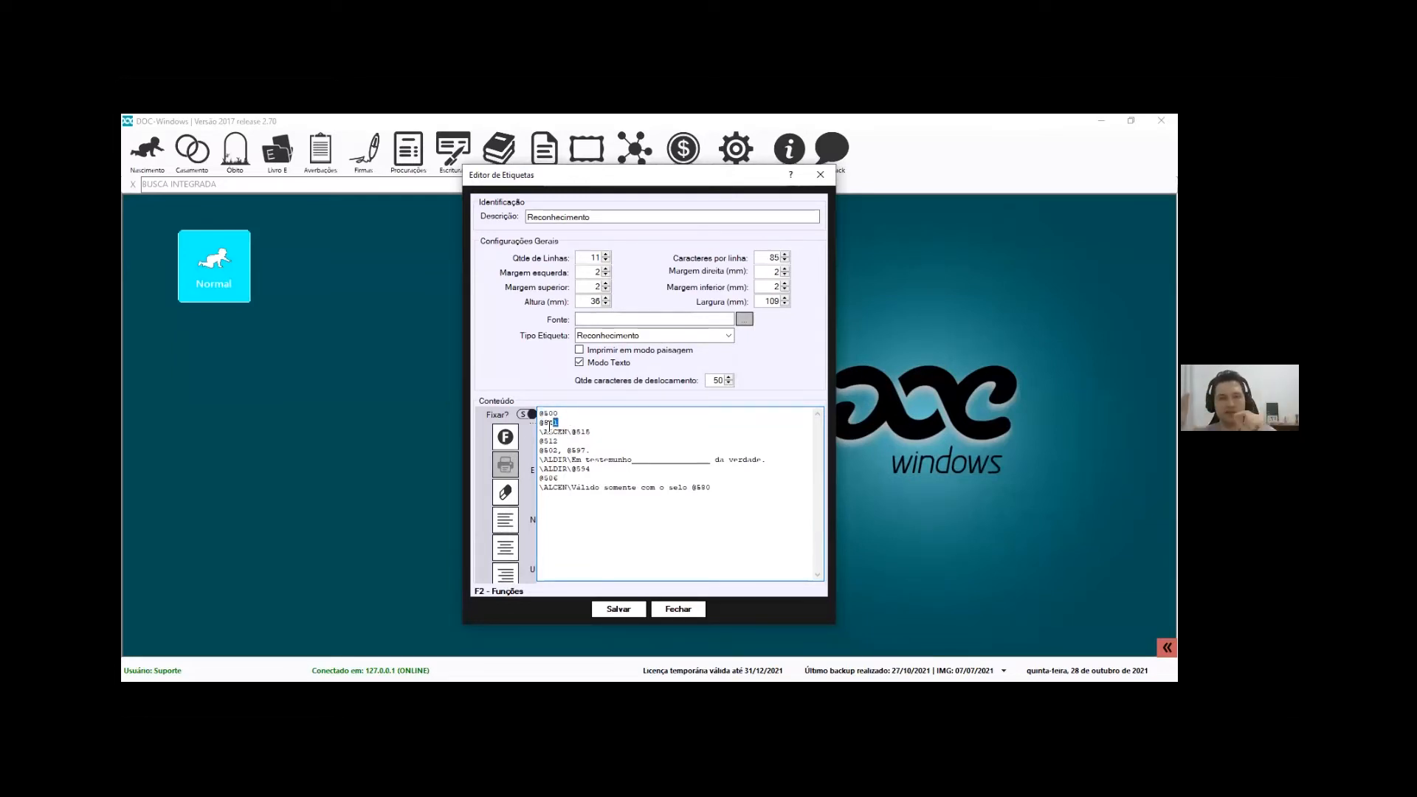
mouse_move(572, 431)
mouse_down()
mouse_move(592, 431)
mouse_move(559, 442)
mouse_up()
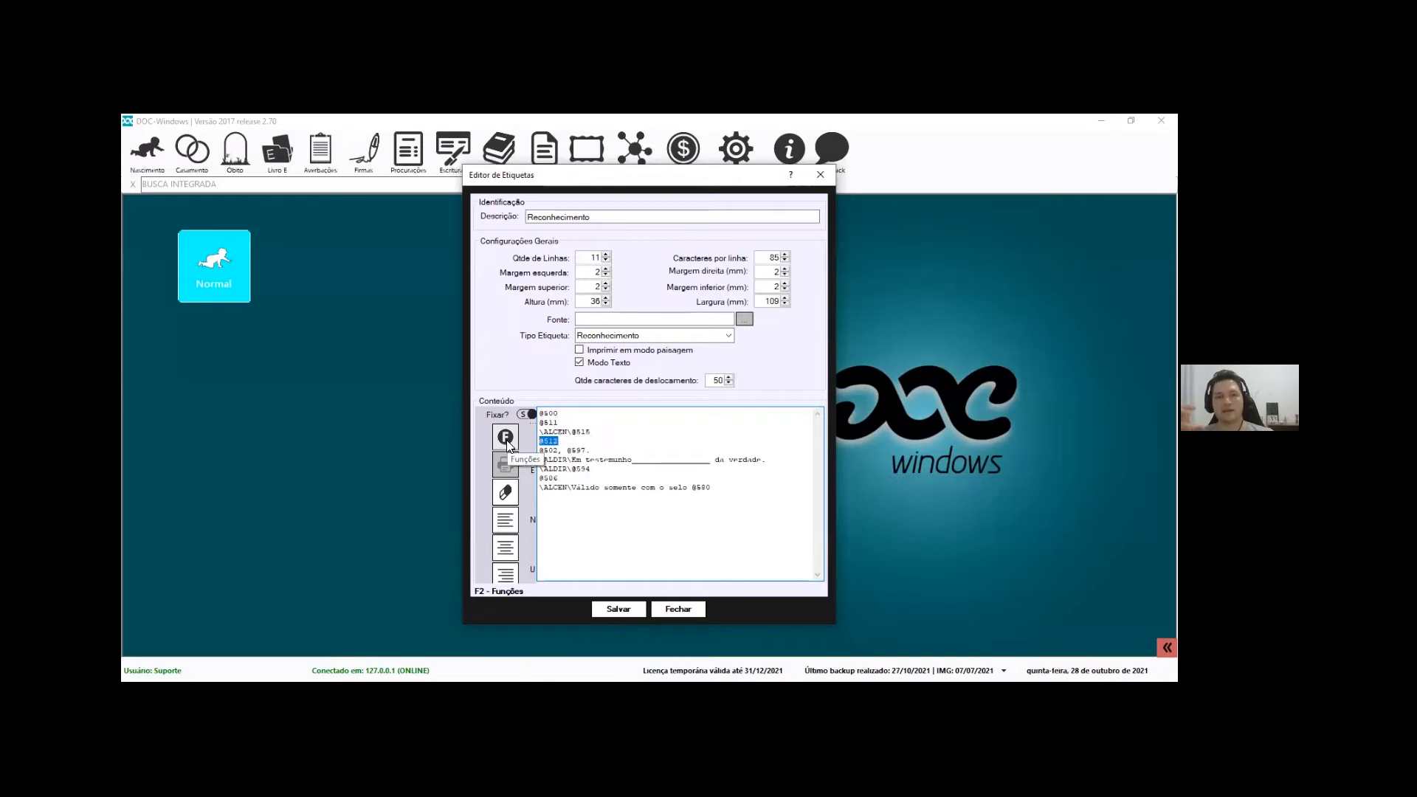
drag(539, 450, 697, 459)
click(585, 458)
click(660, 459)
drag(592, 469, 568, 470)
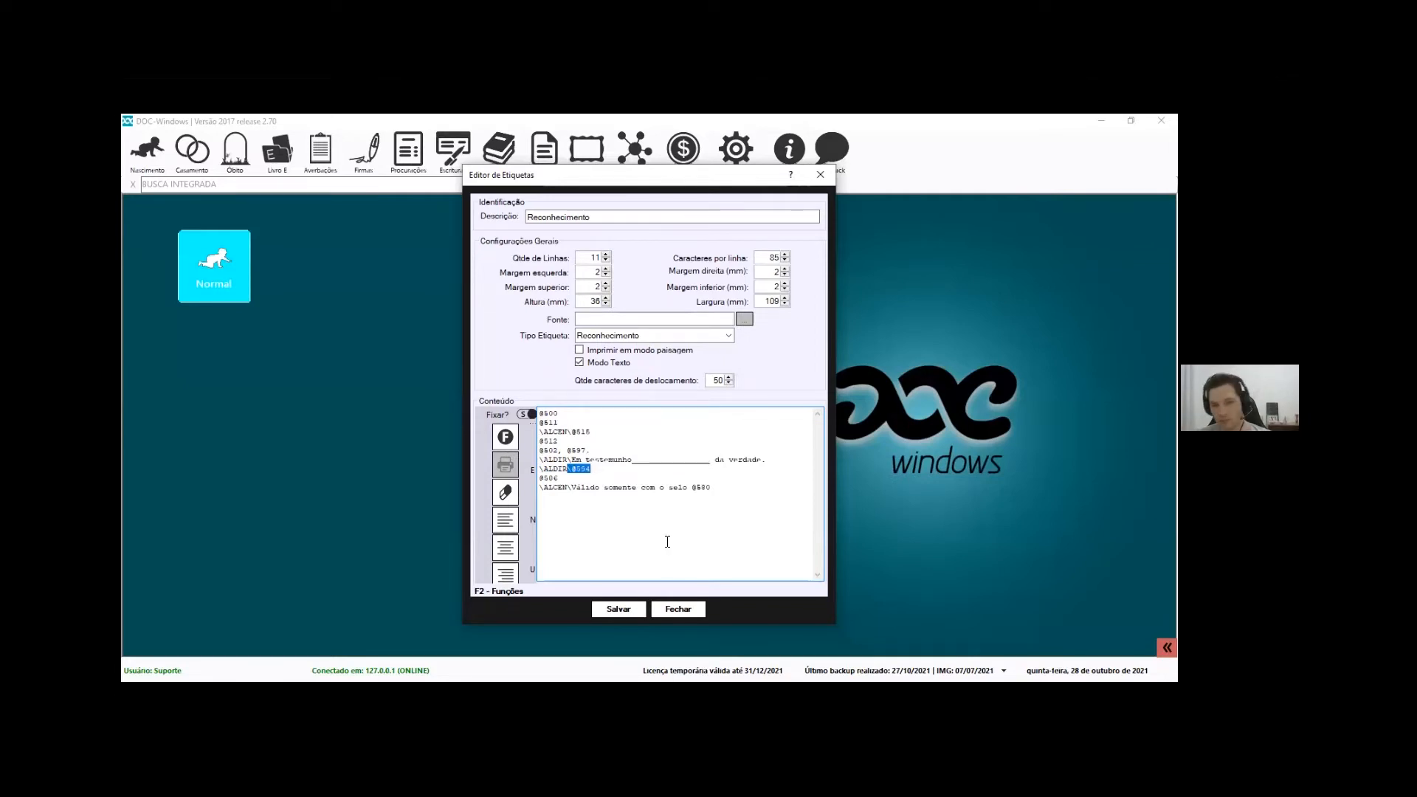
Look up field code 594 in the F2 function list without inserting it
key(F2)
text(594)
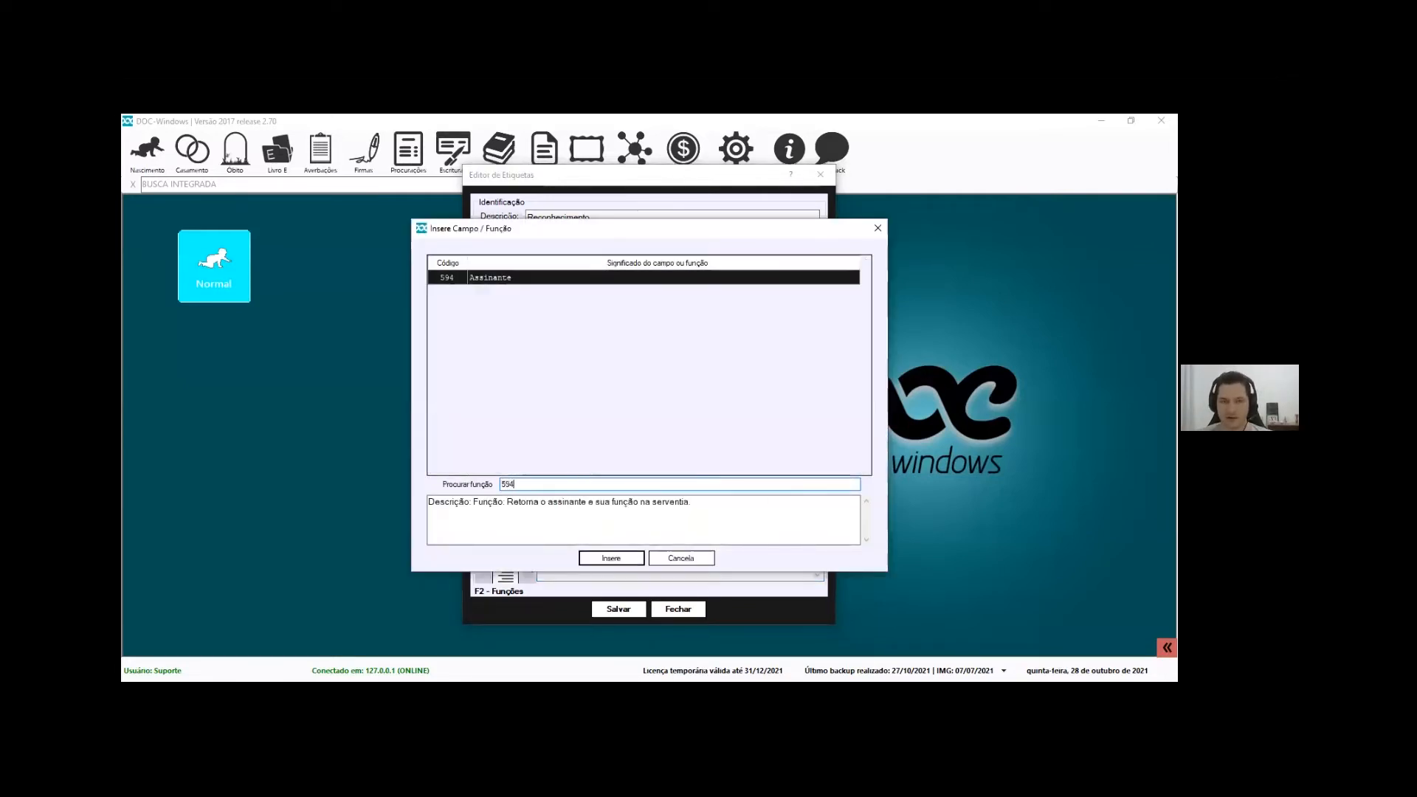
key(Escape)
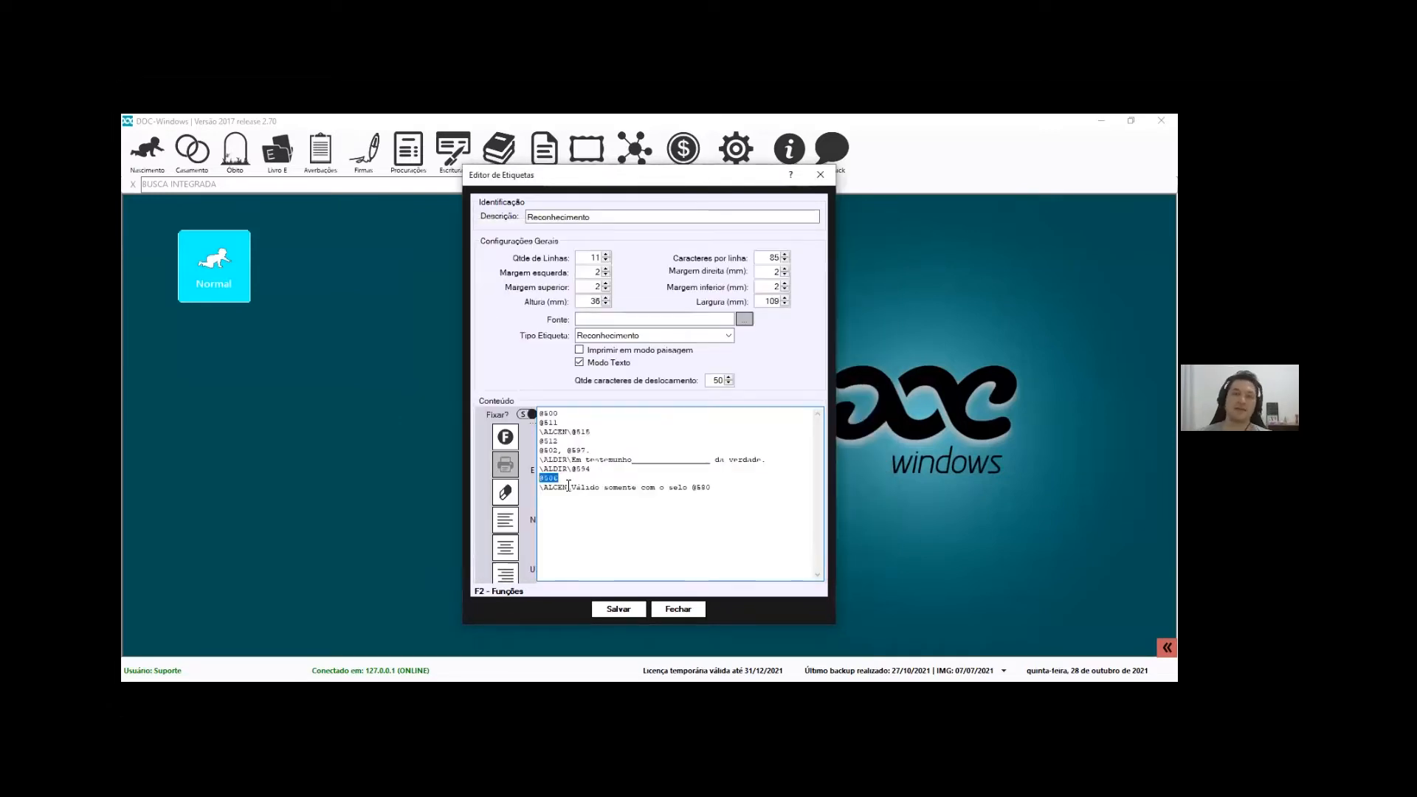
Look up the emolument total field code 506, then save the Reconhecimento label
key(F2)
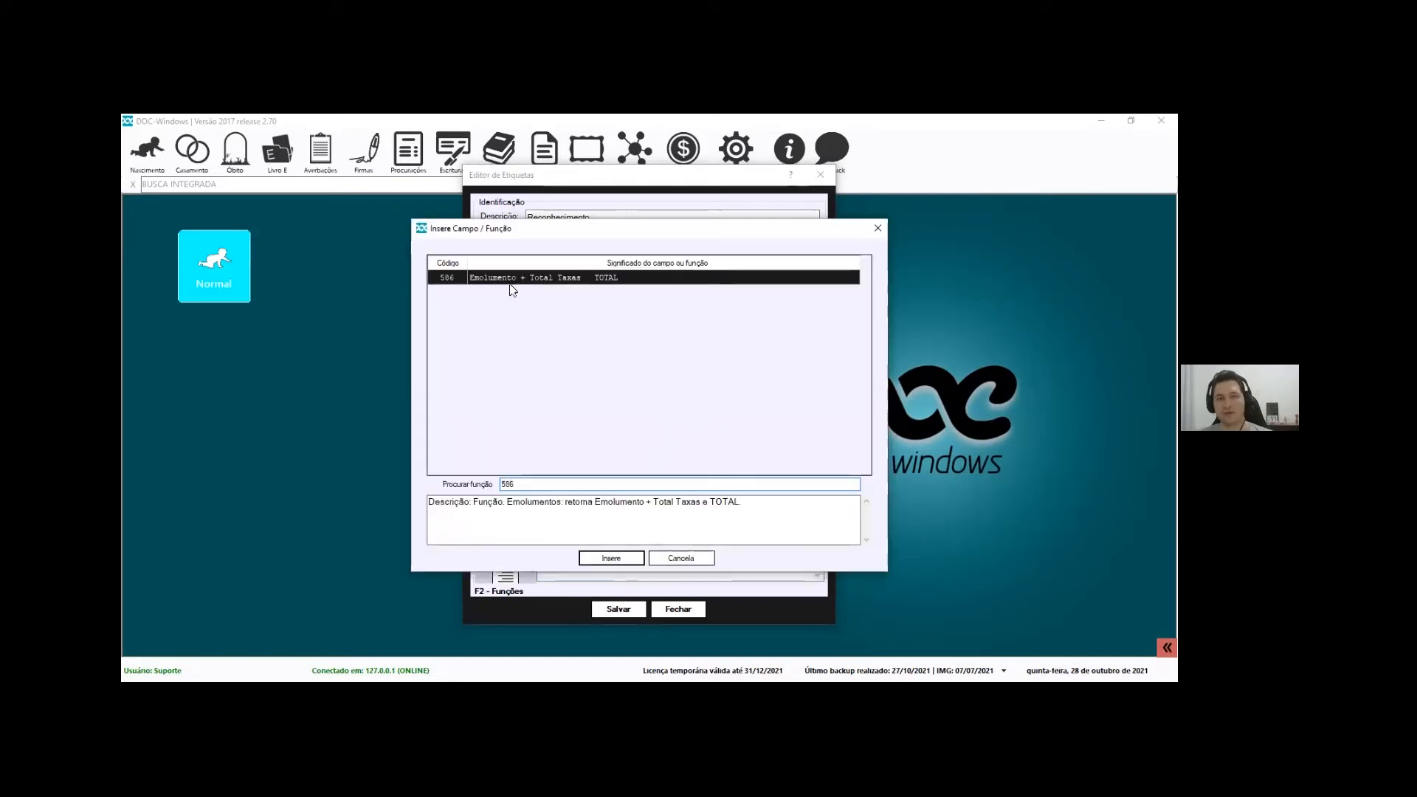
drag(611, 503, 742, 503)
click(740, 538)
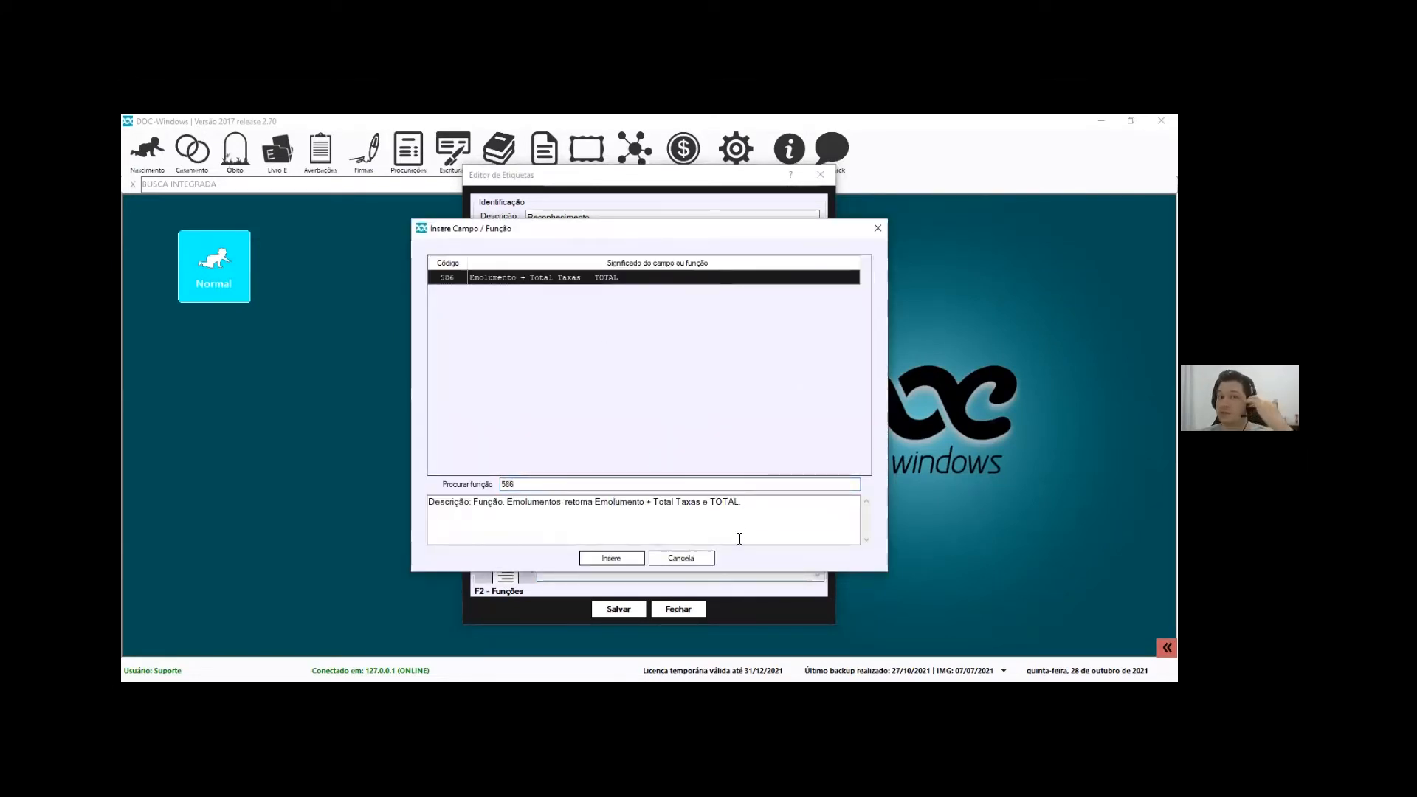
click(682, 558)
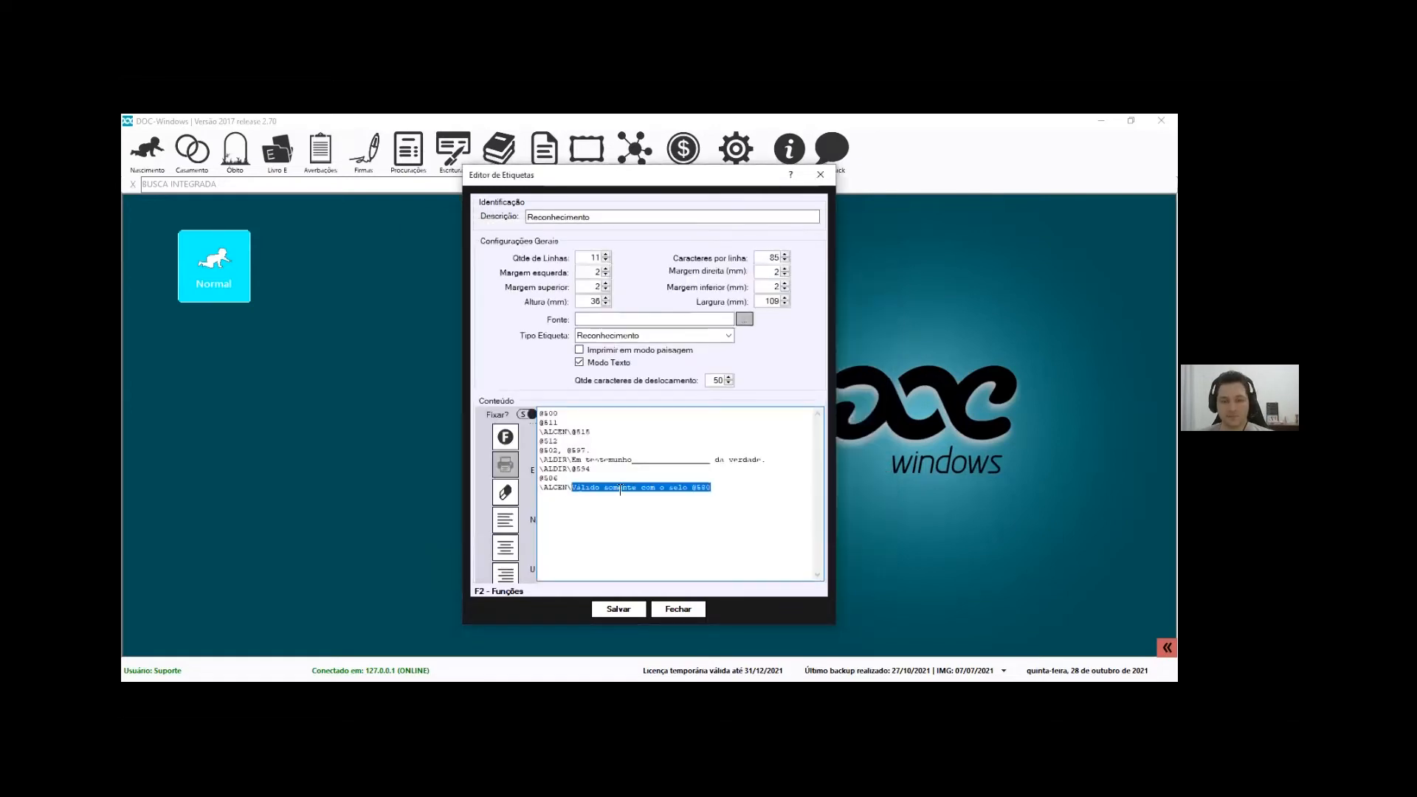
click(727, 485)
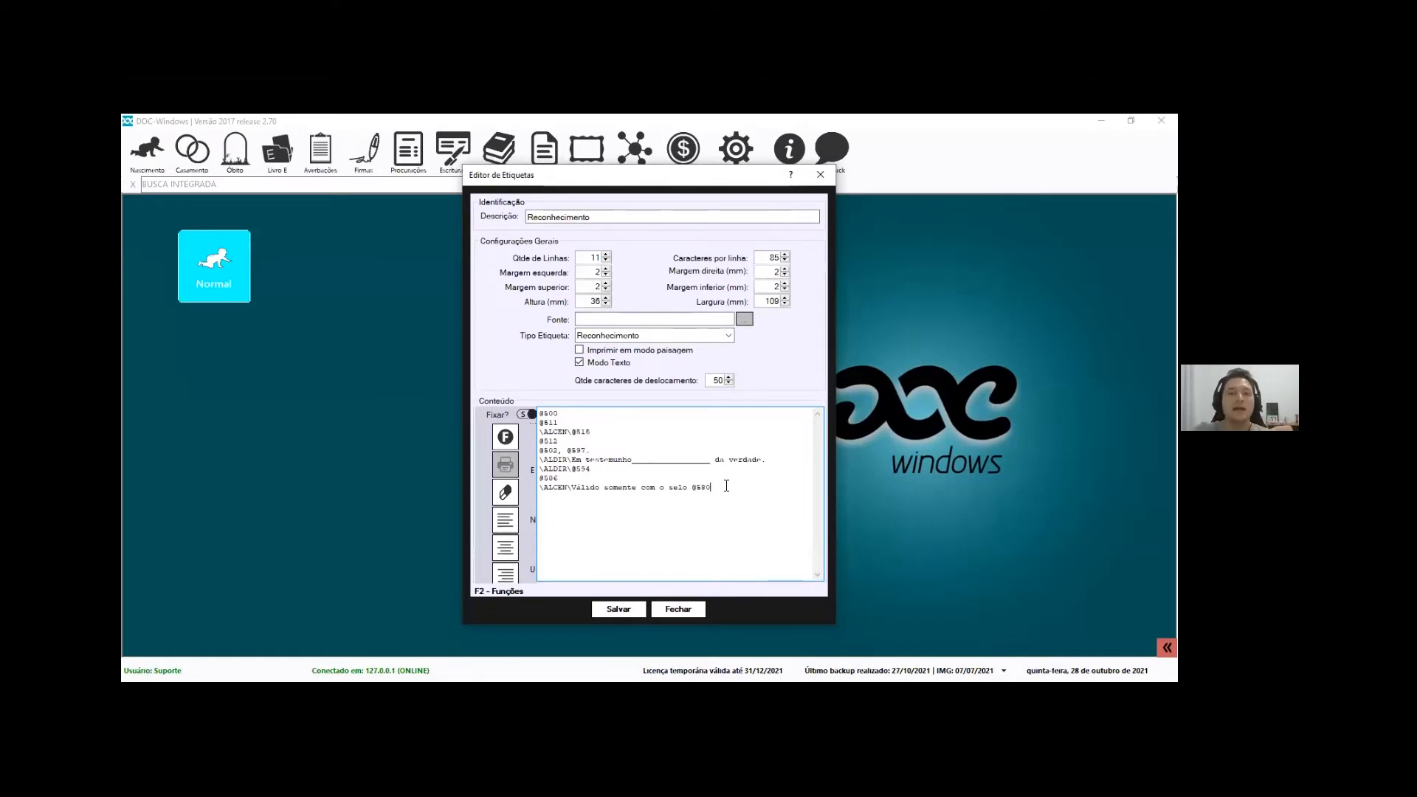
click(618, 609)
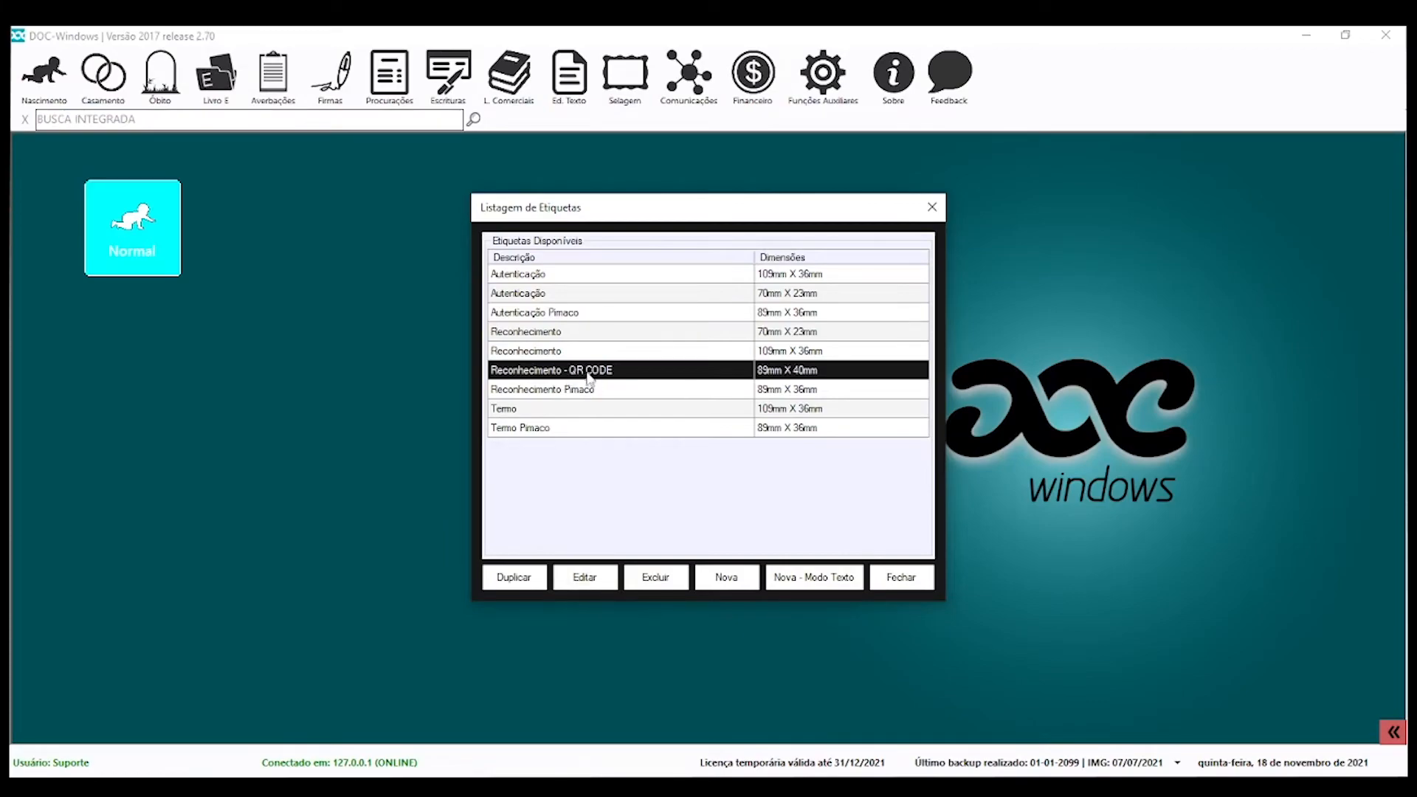
Open the Reconhecimento - QR CODE (89mm X 40mm) label in the editor
click(584, 577)
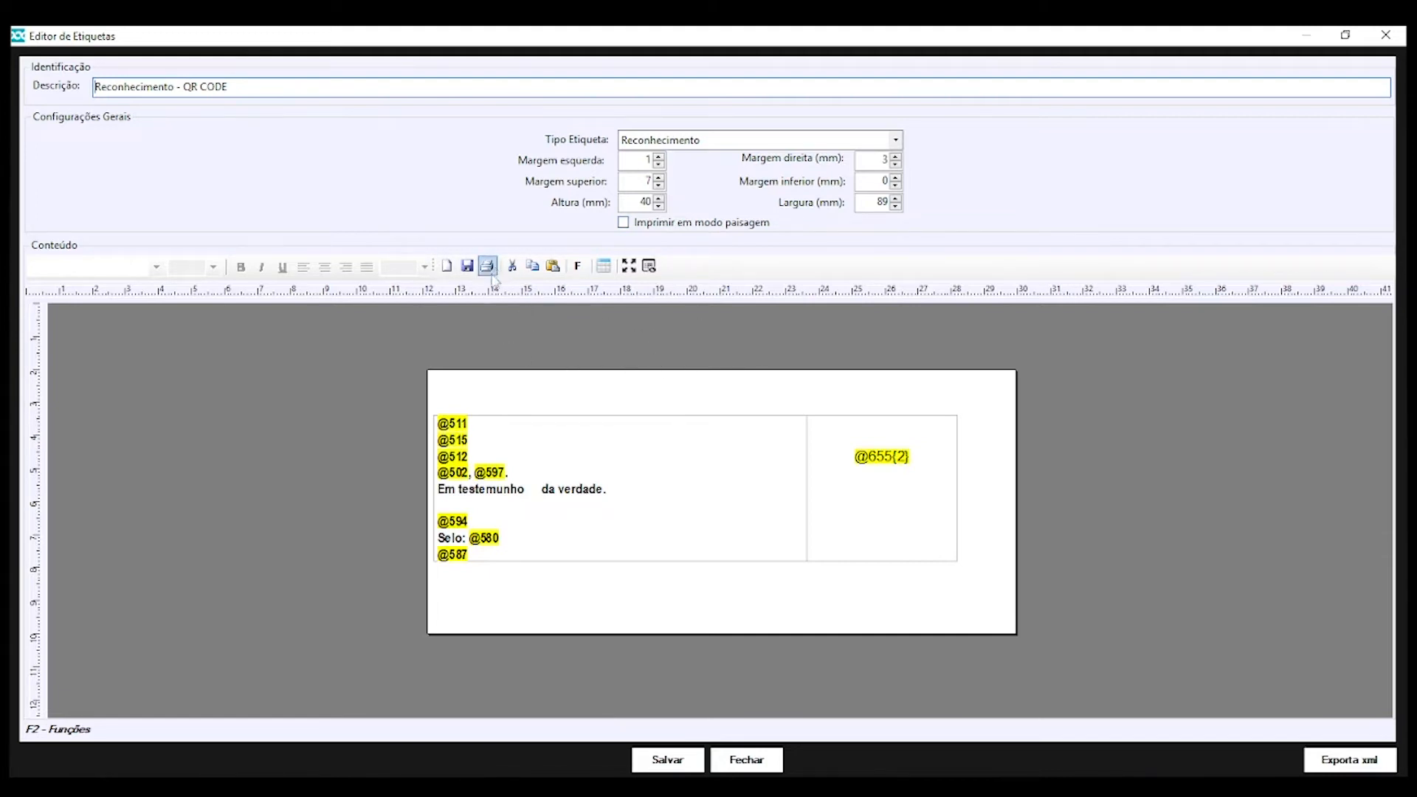
click(688, 499)
drag(476, 555, 438, 422)
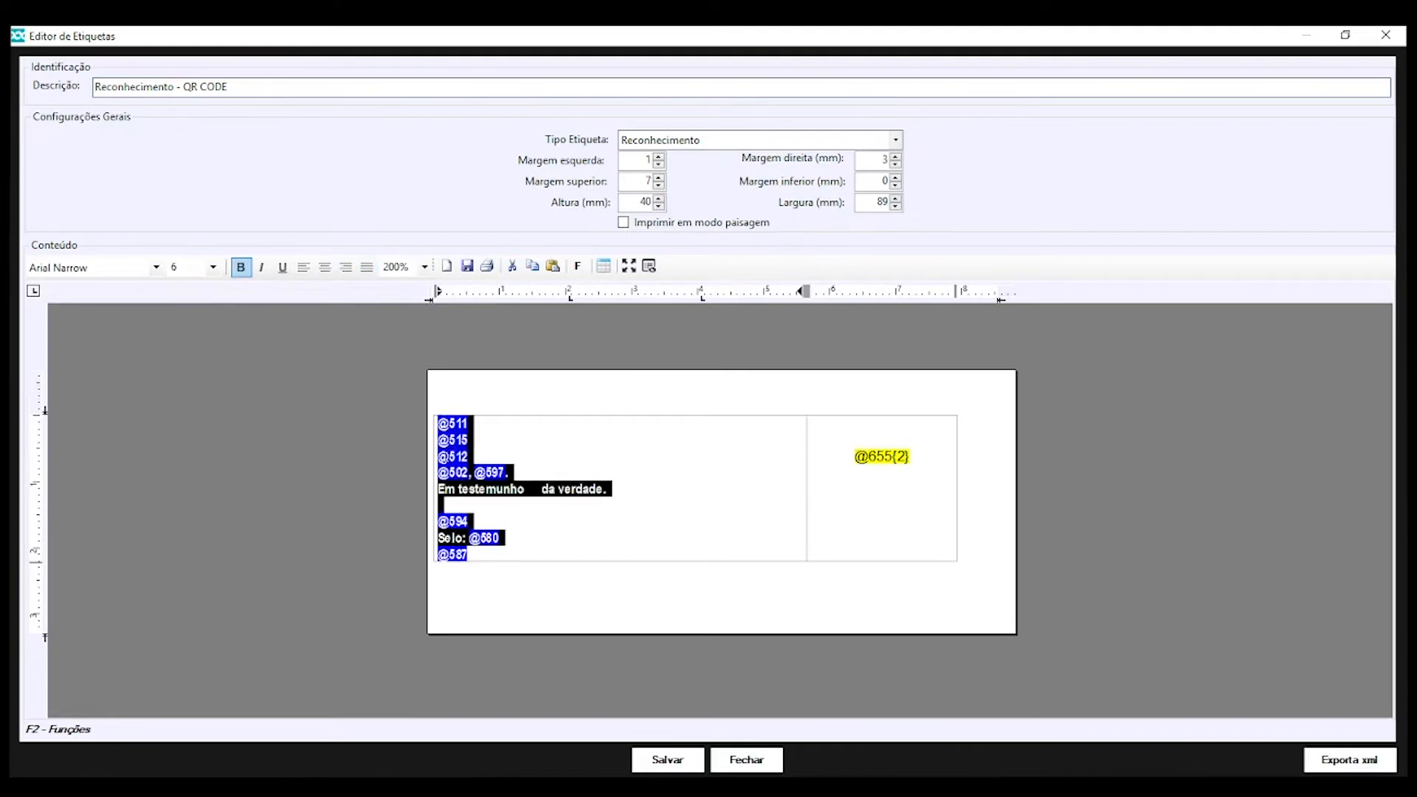
click(651, 557)
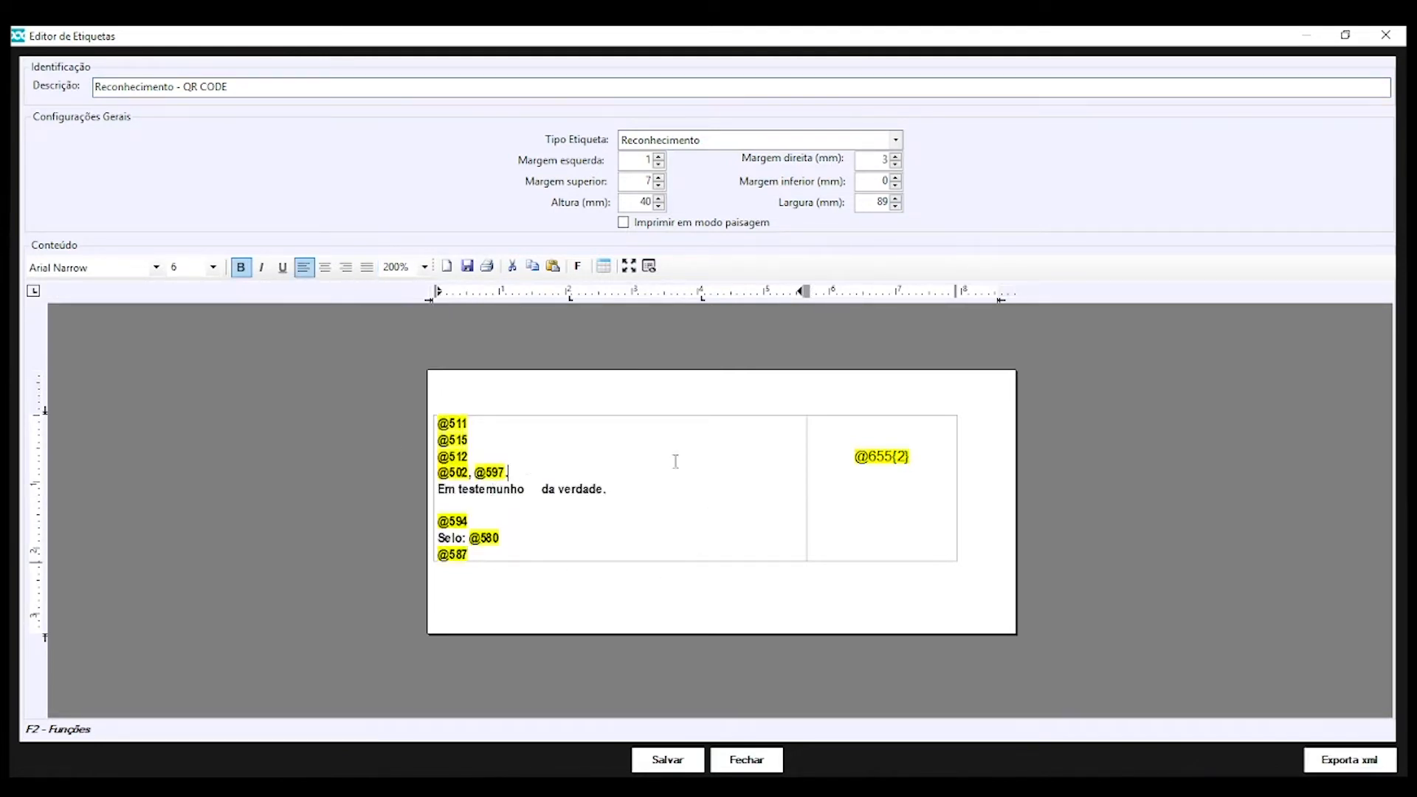
click(875, 456)
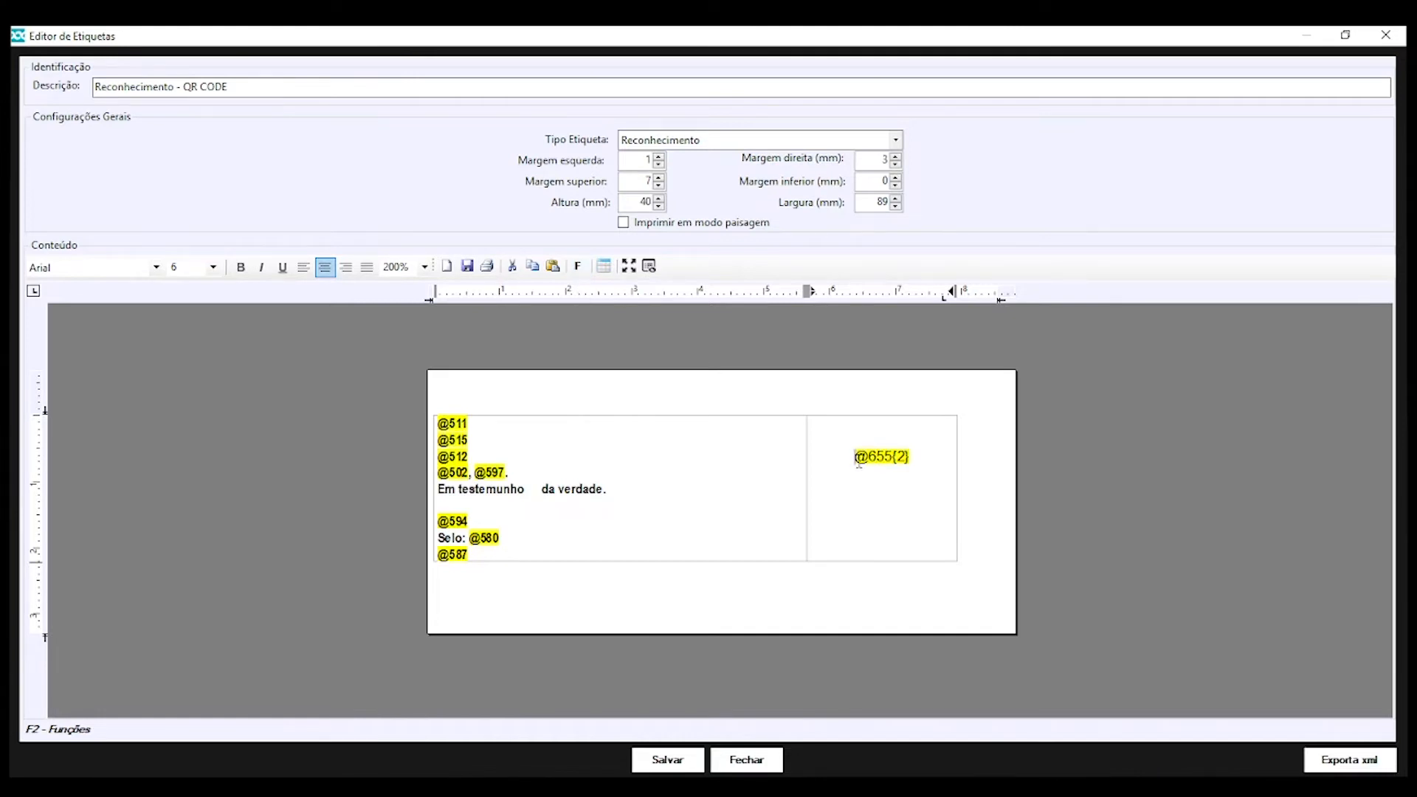
double_click(889, 469)
click(578, 266)
scroll(580, 404, down, 3)
double_click(555, 495)
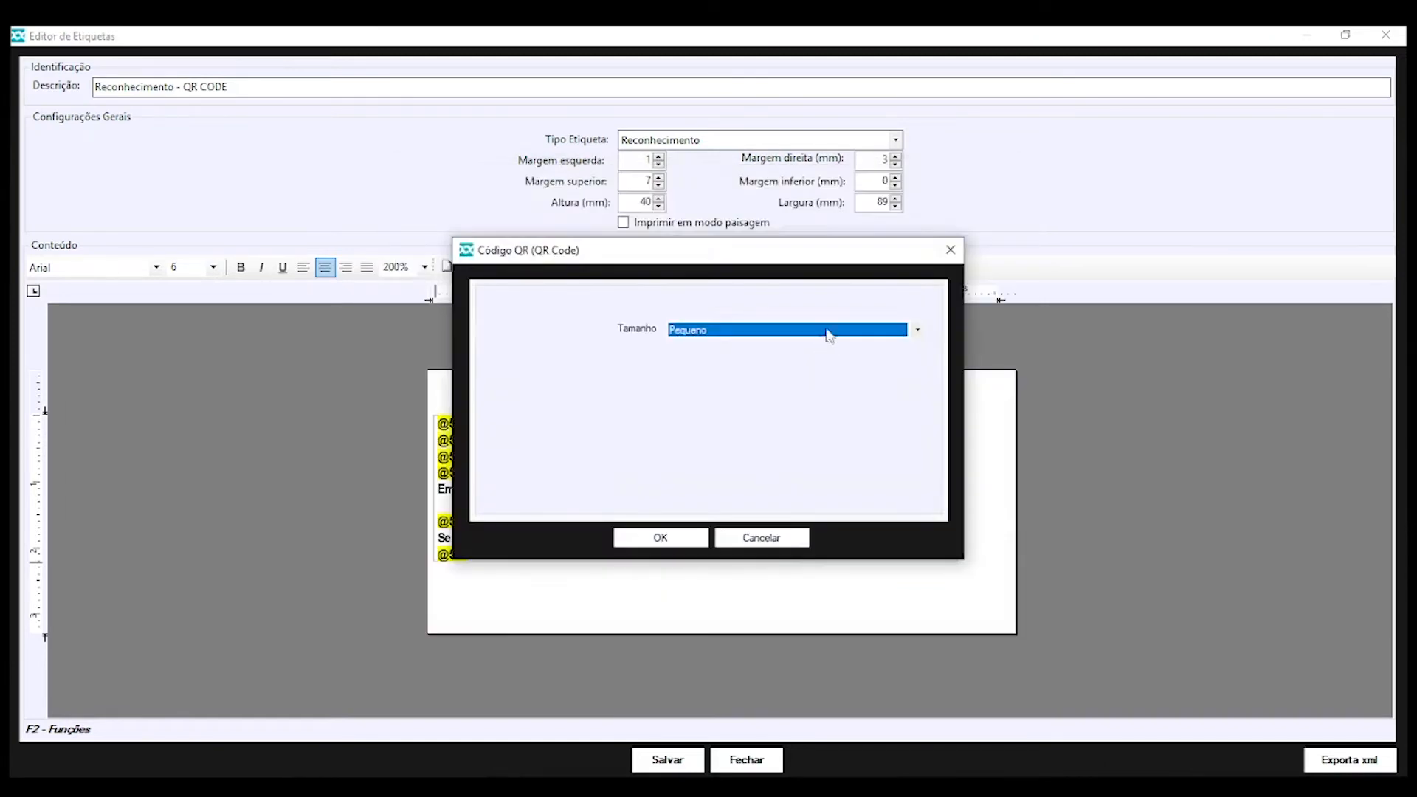
click(826, 330)
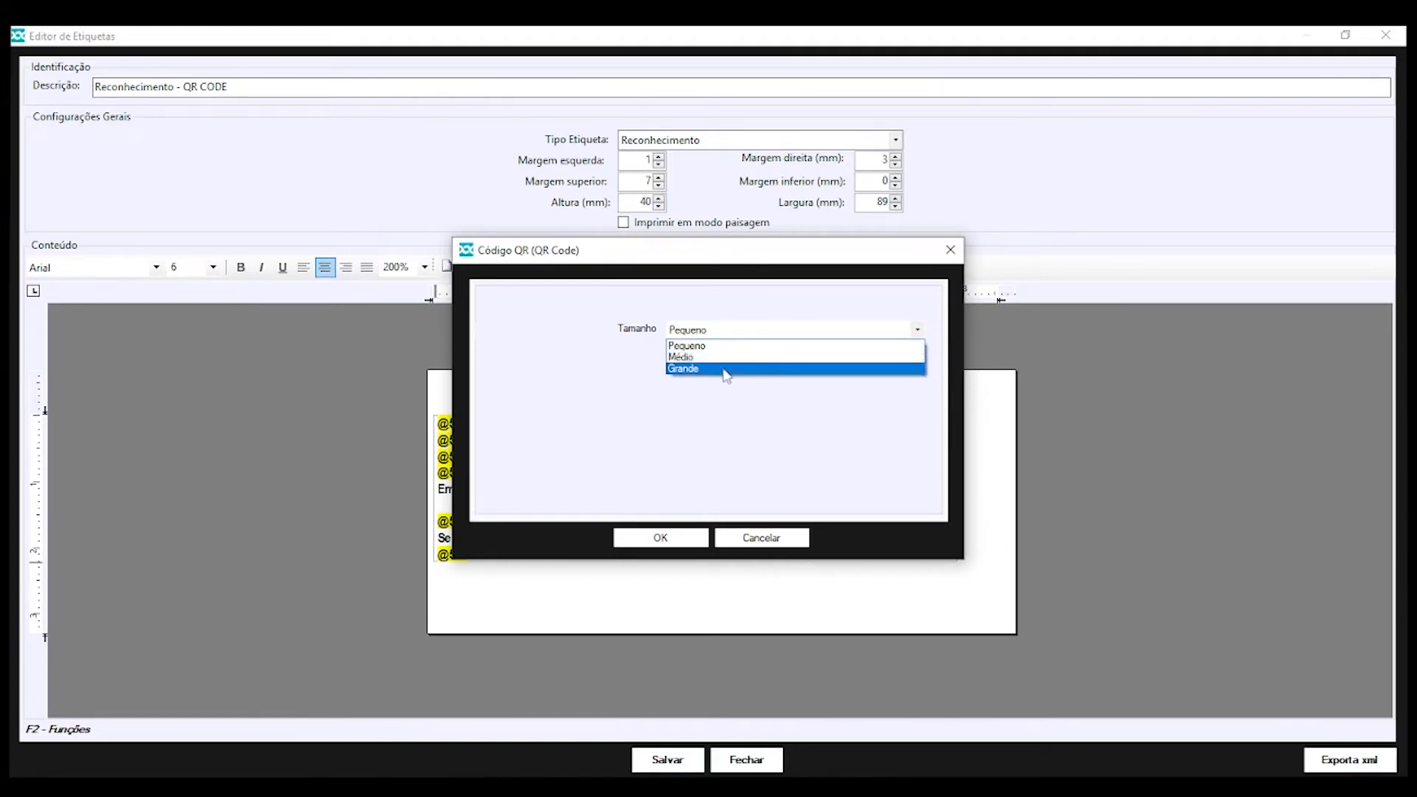
click(735, 398)
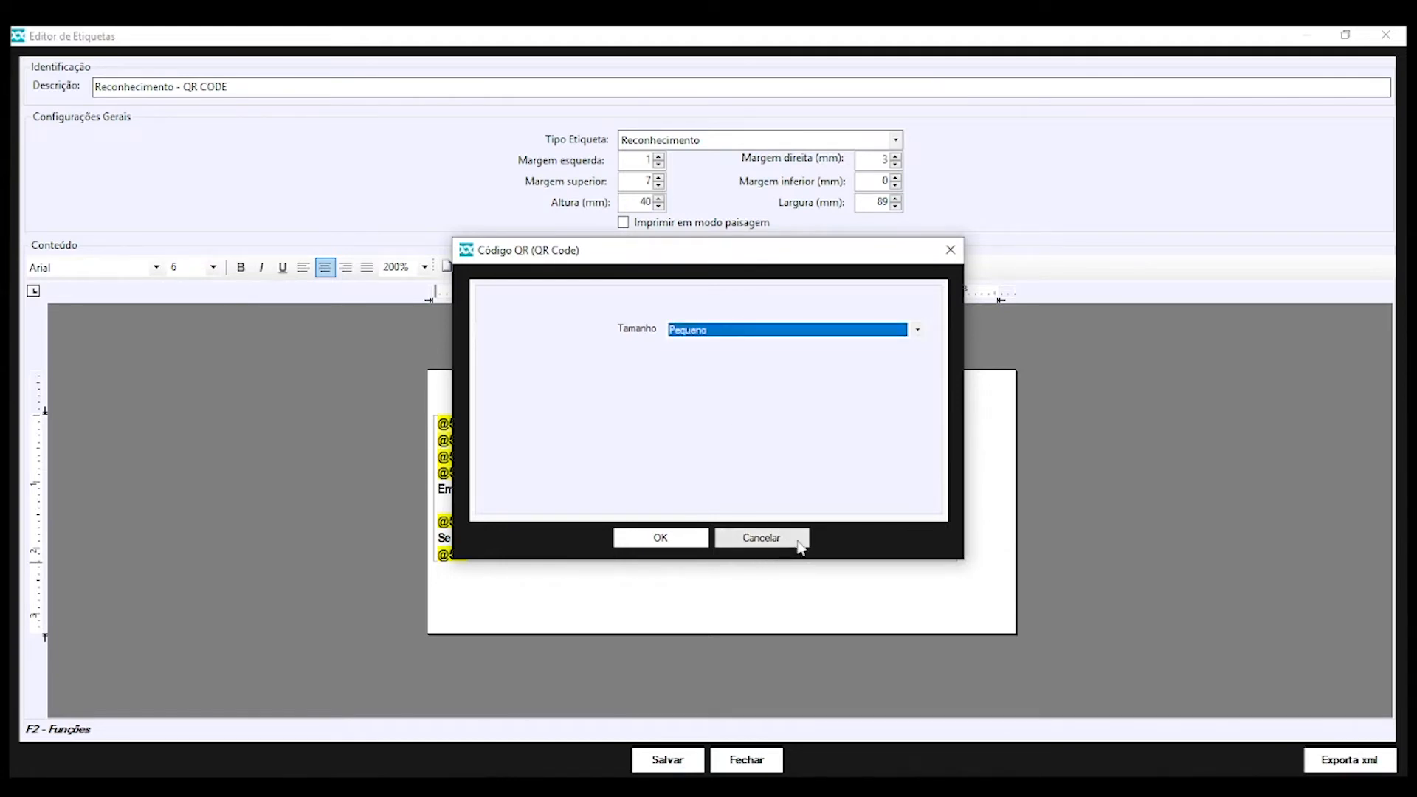
click(788, 547)
click(915, 473)
drag(921, 466, 851, 489)
click(860, 483)
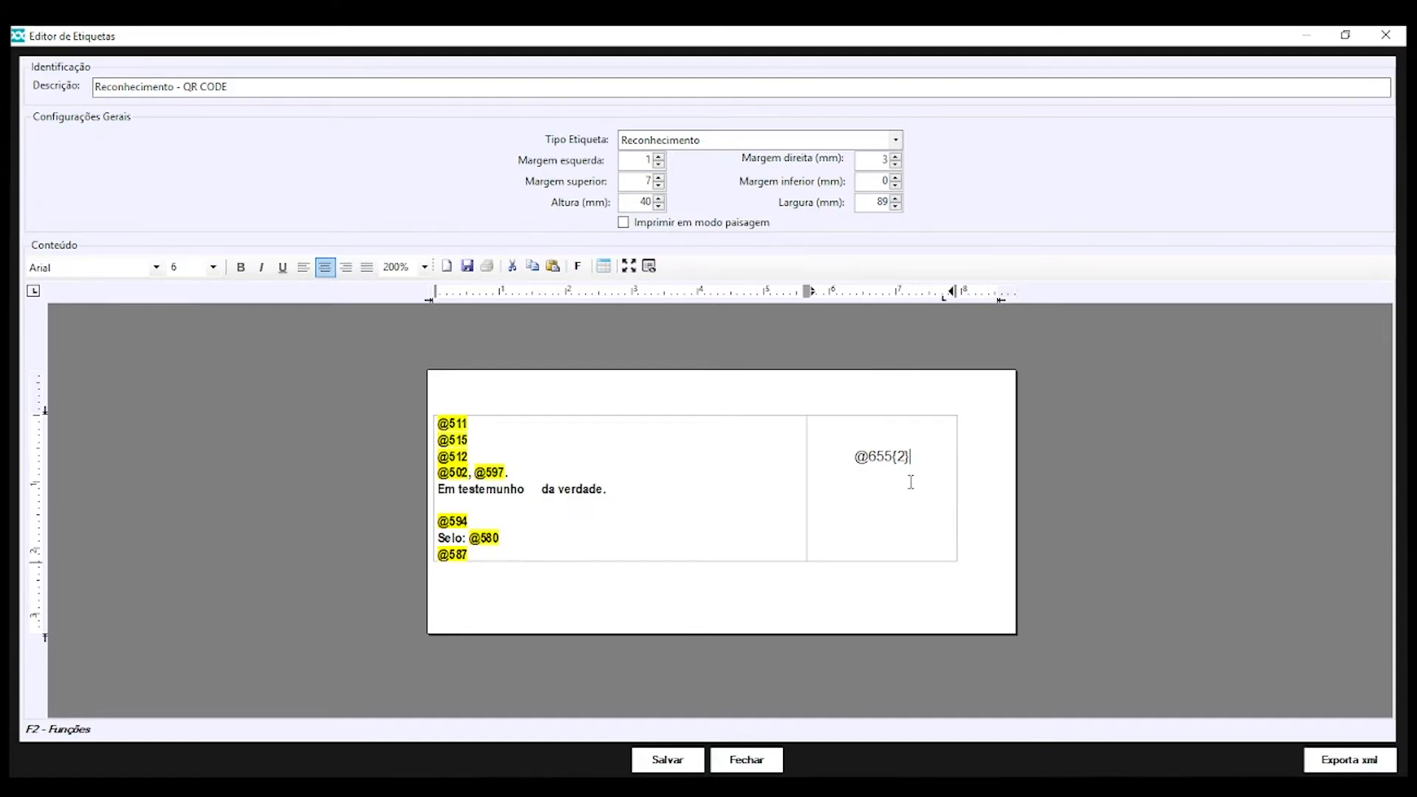
click(467, 266)
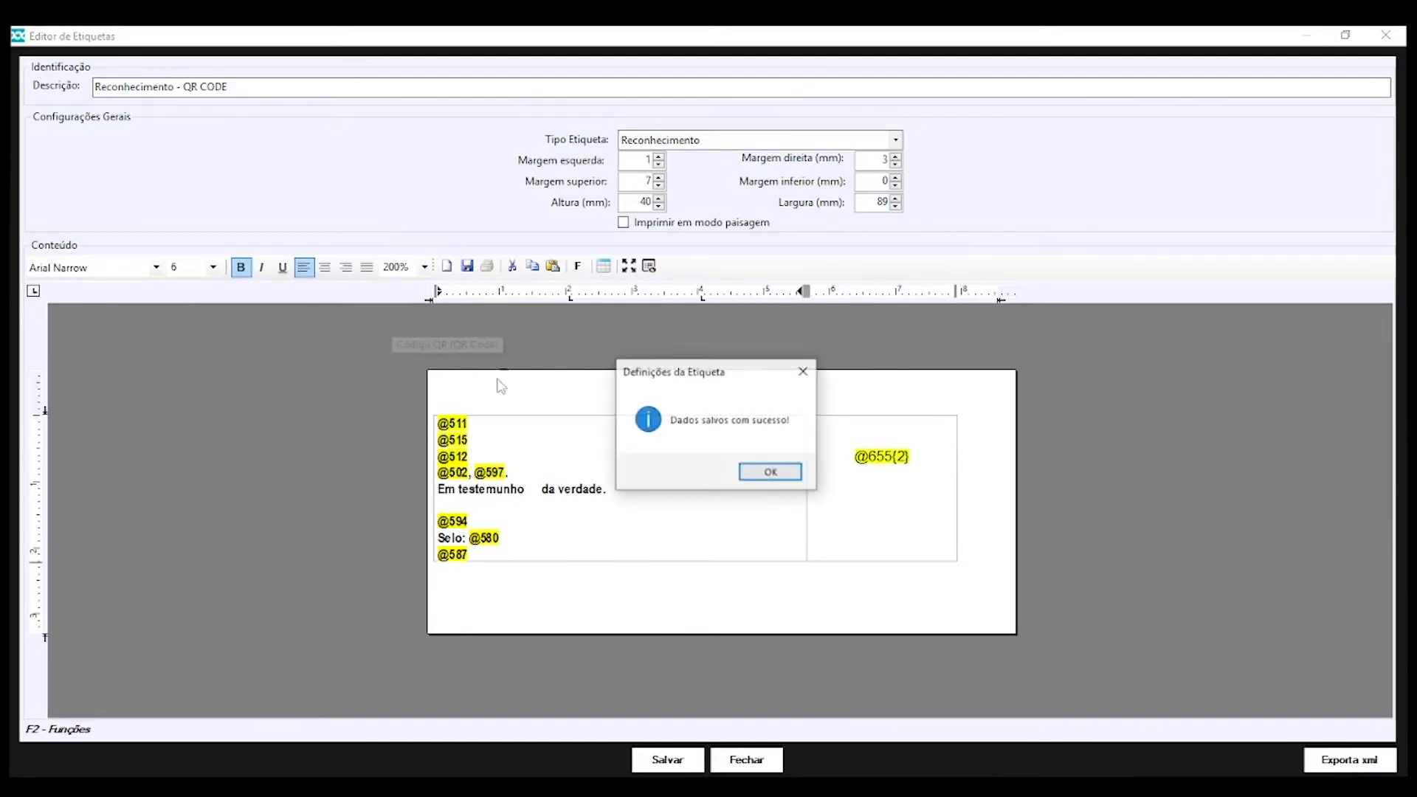
click(760, 473)
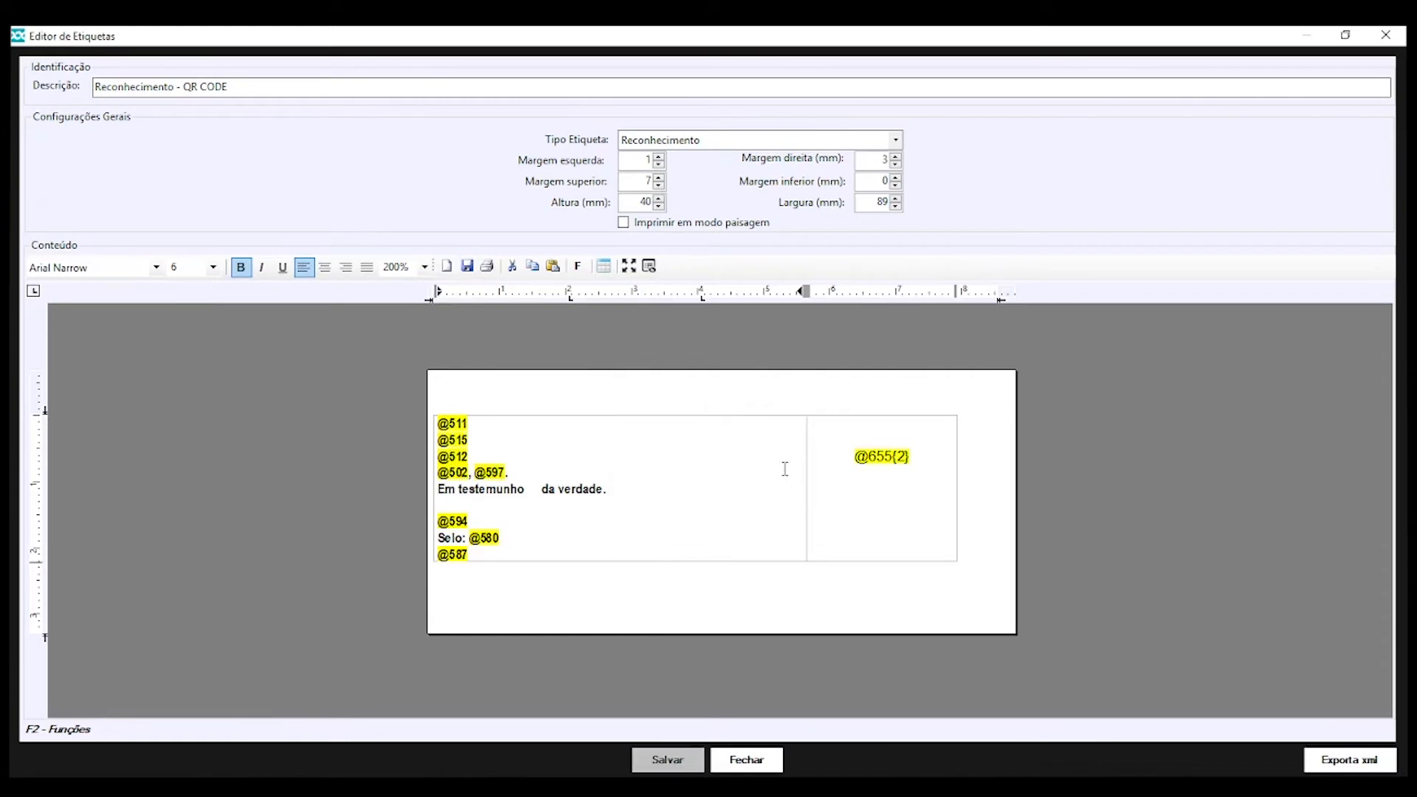
click(821, 474)
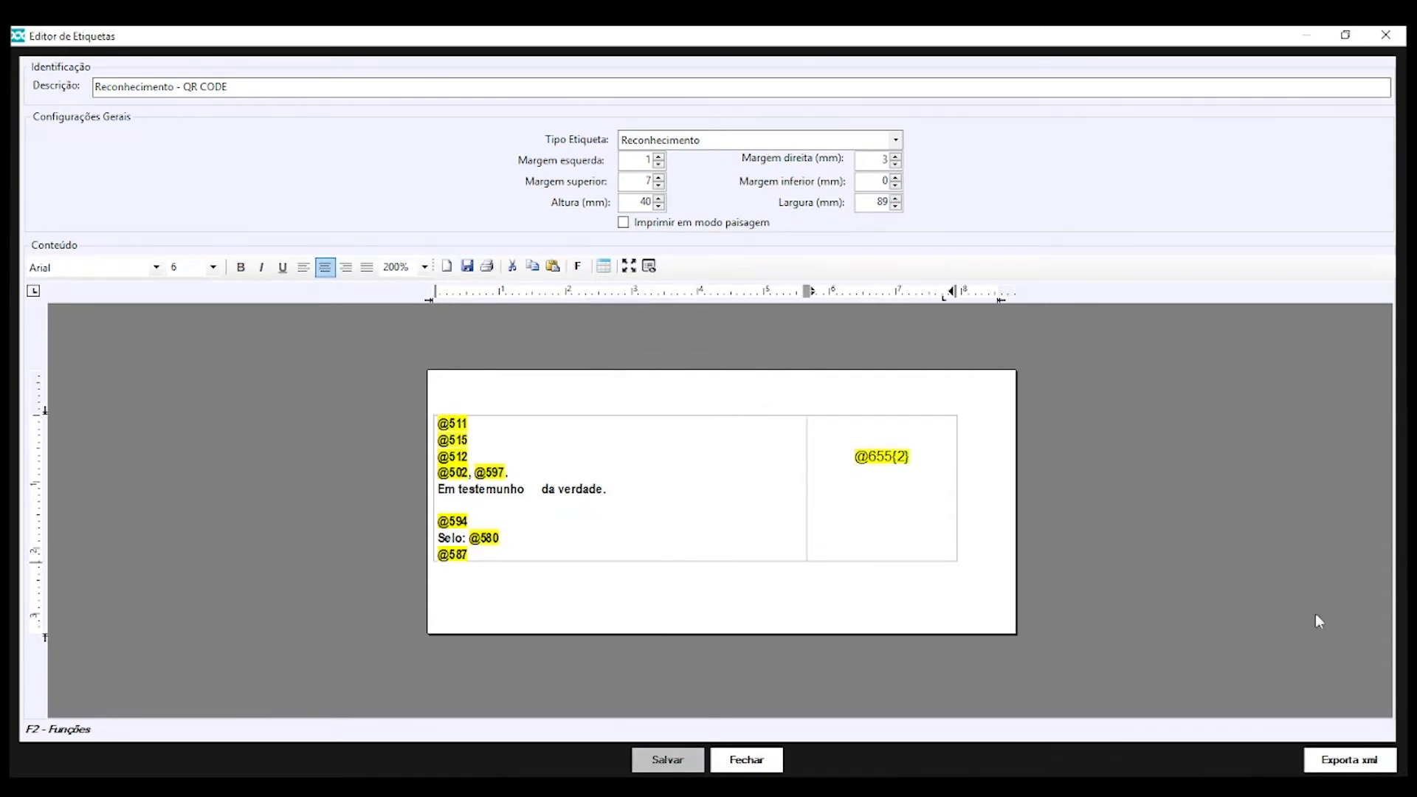
Pick a recognition record from the Histórico window for a test print to Microsoft Print to PDF
click(492, 270)
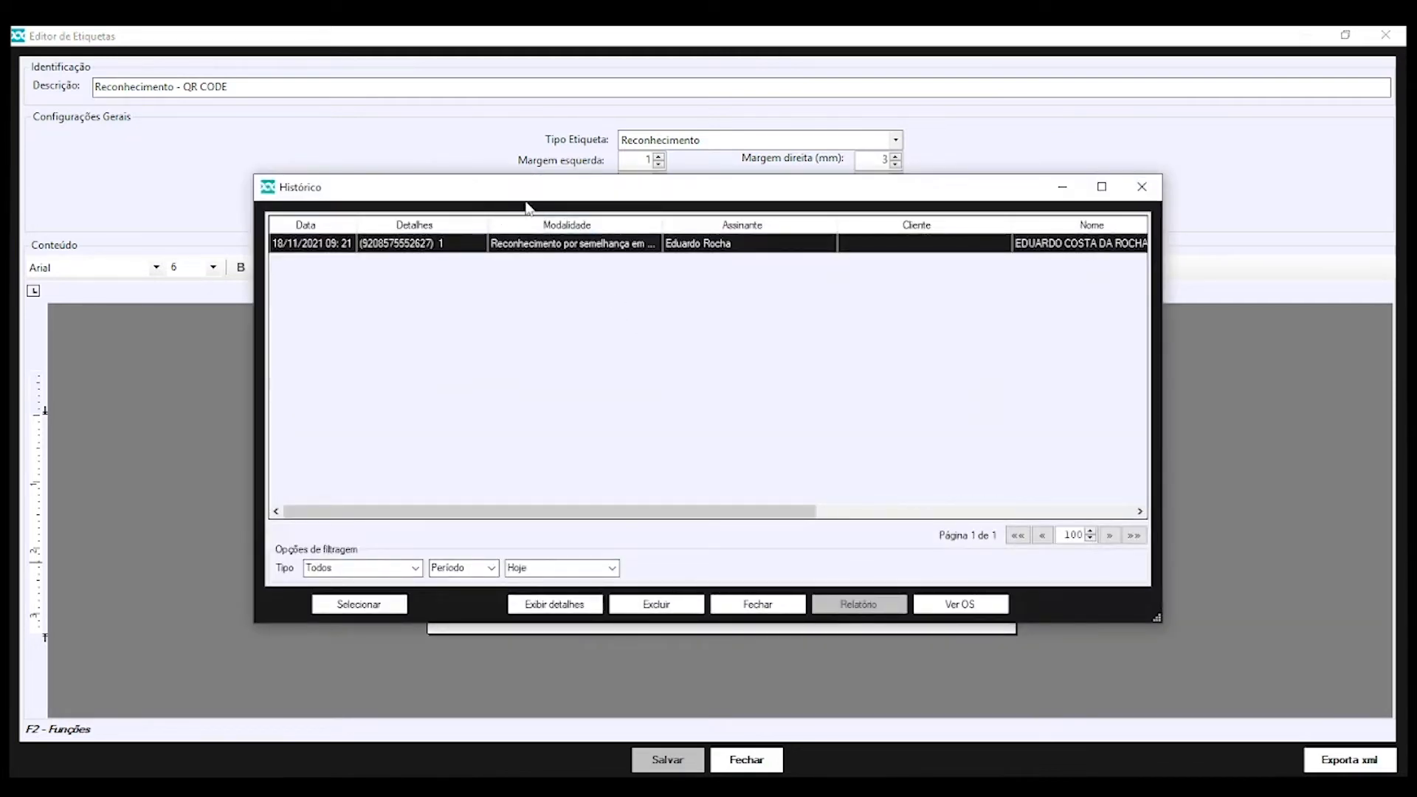
mouse_move(526, 207)
mouse_down()
mouse_move(841, 166)
mouse_move(1402, 303)
mouse_move(808, 277)
mouse_move(484, 156)
mouse_move(747, 475)
mouse_move(639, 238)
mouse_move(527, 222)
mouse_up()
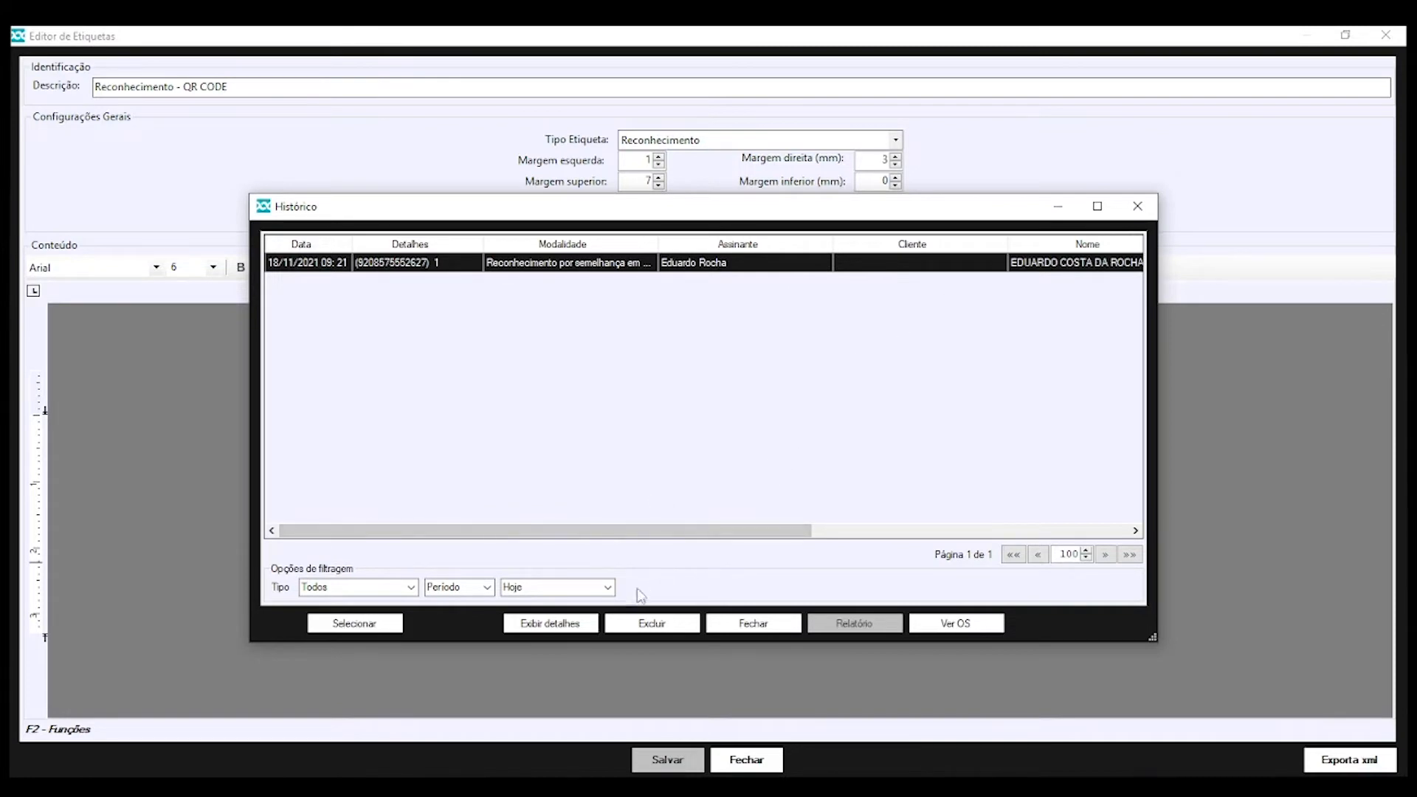
click(370, 628)
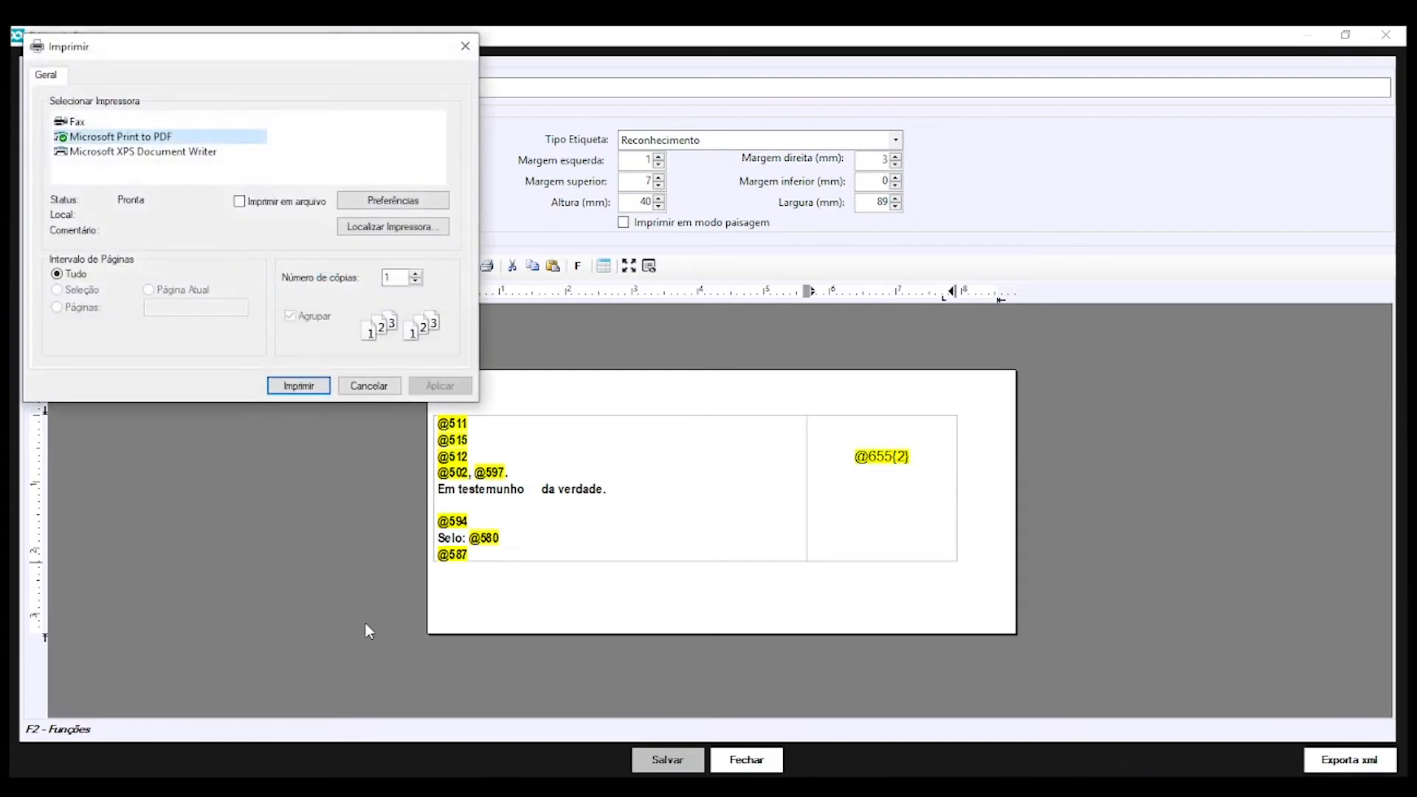
Print the test label and review it in the enlarged Visualizar impressão preview, then close it
click(299, 386)
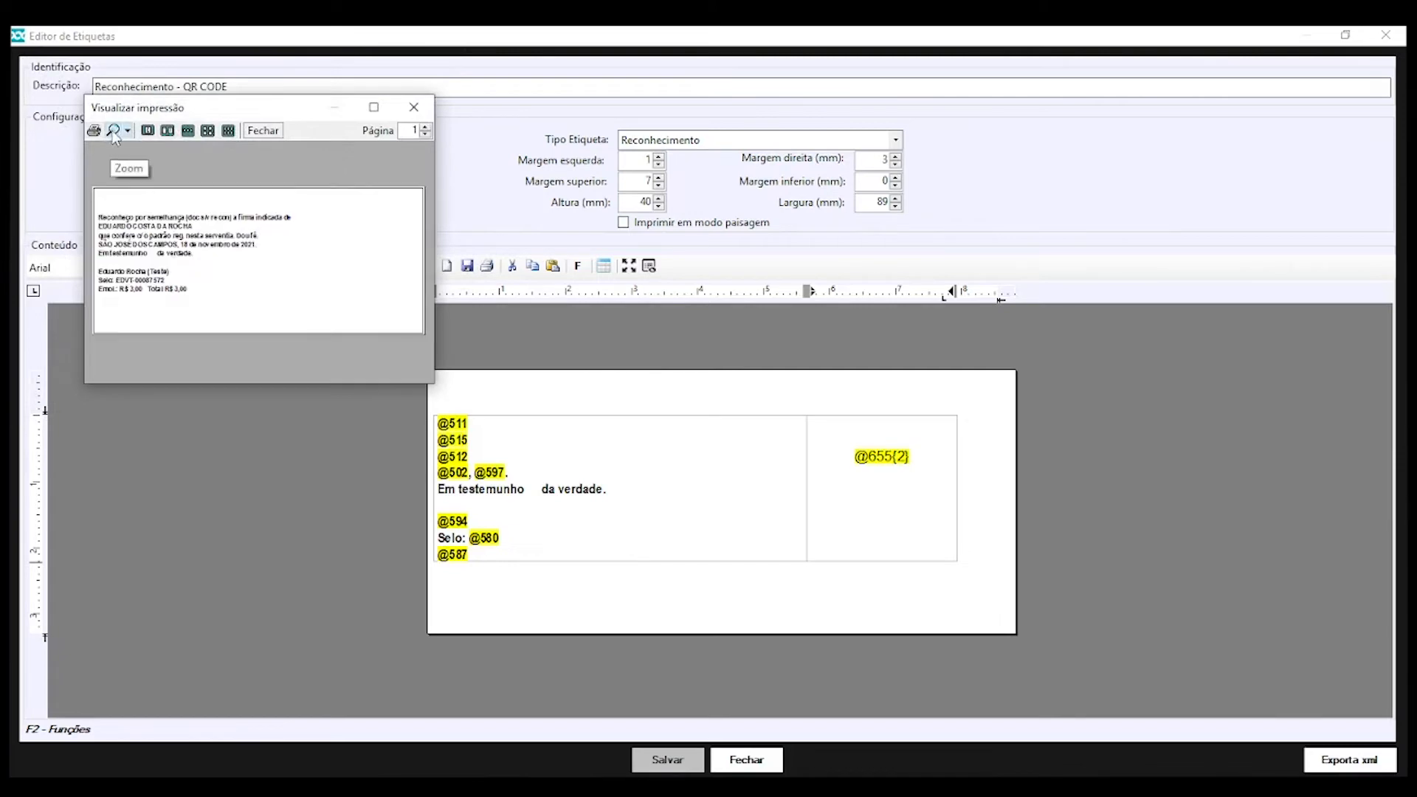
drag(435, 384, 1004, 611)
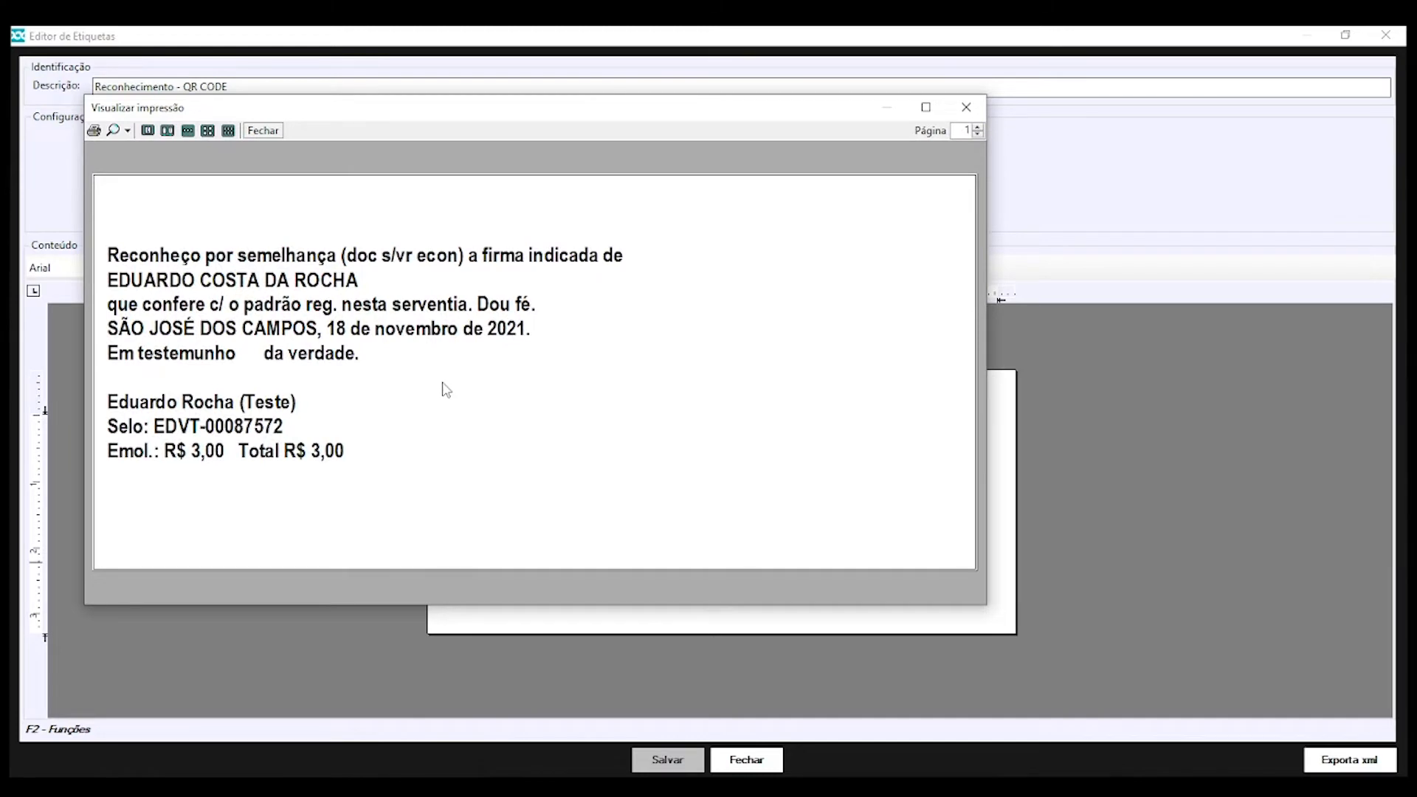
key(Escape)
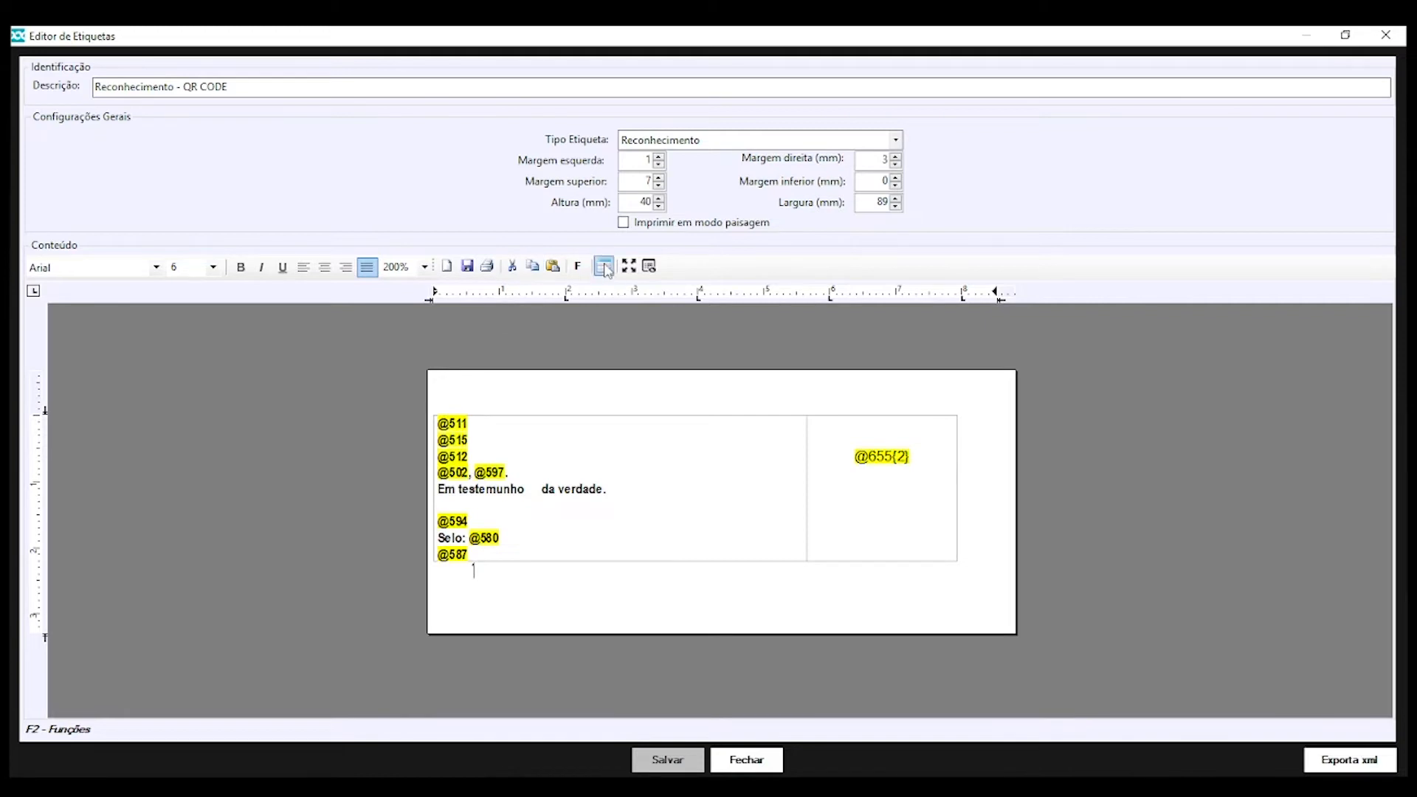
Adjust the existing table's column border and place the caret on the blank line below it
click(632, 442)
drag(807, 446, 809, 446)
click(422, 600)
click(449, 592)
click(439, 577)
drag(480, 586, 448, 575)
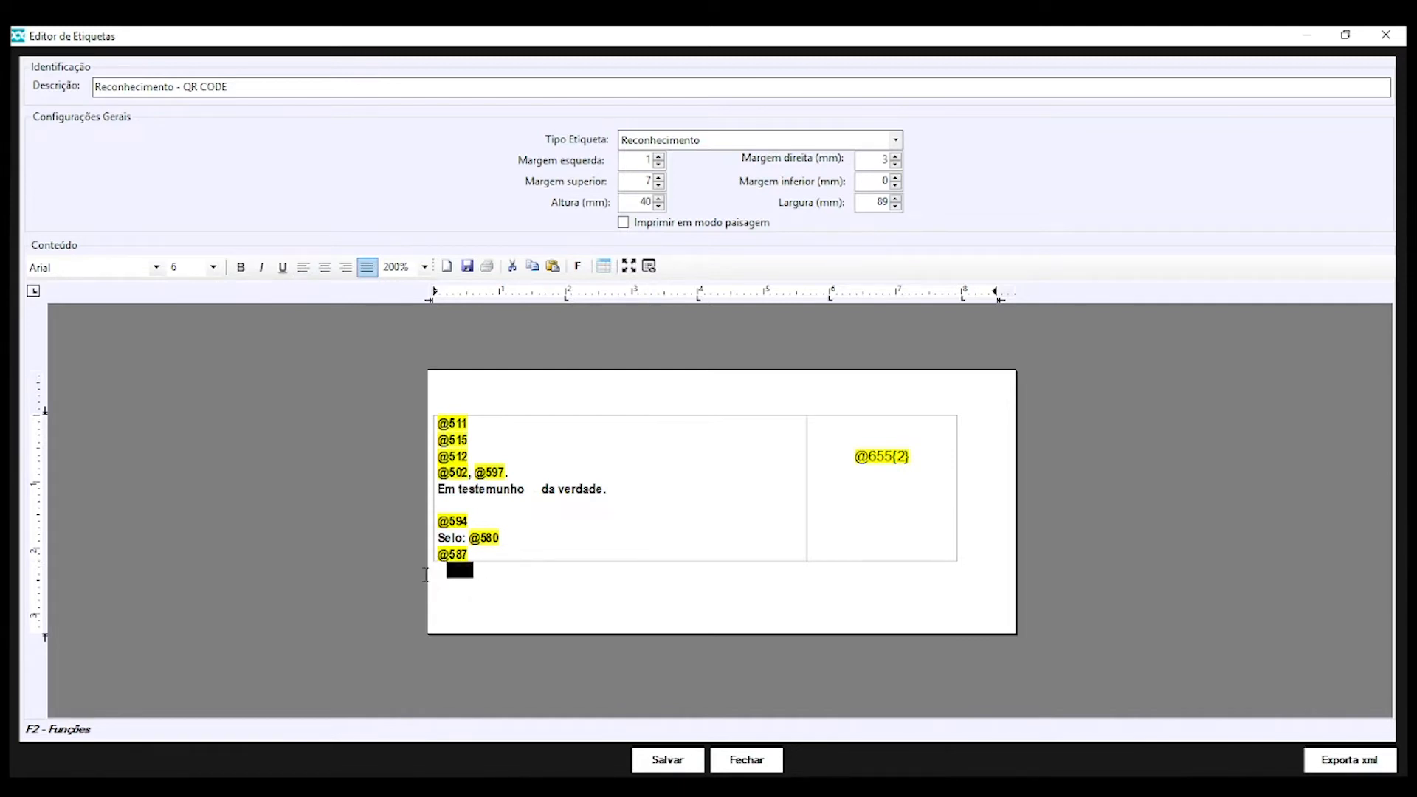
click(509, 580)
Insert a one-row table with Colunas set to 1 below the existing table
click(602, 268)
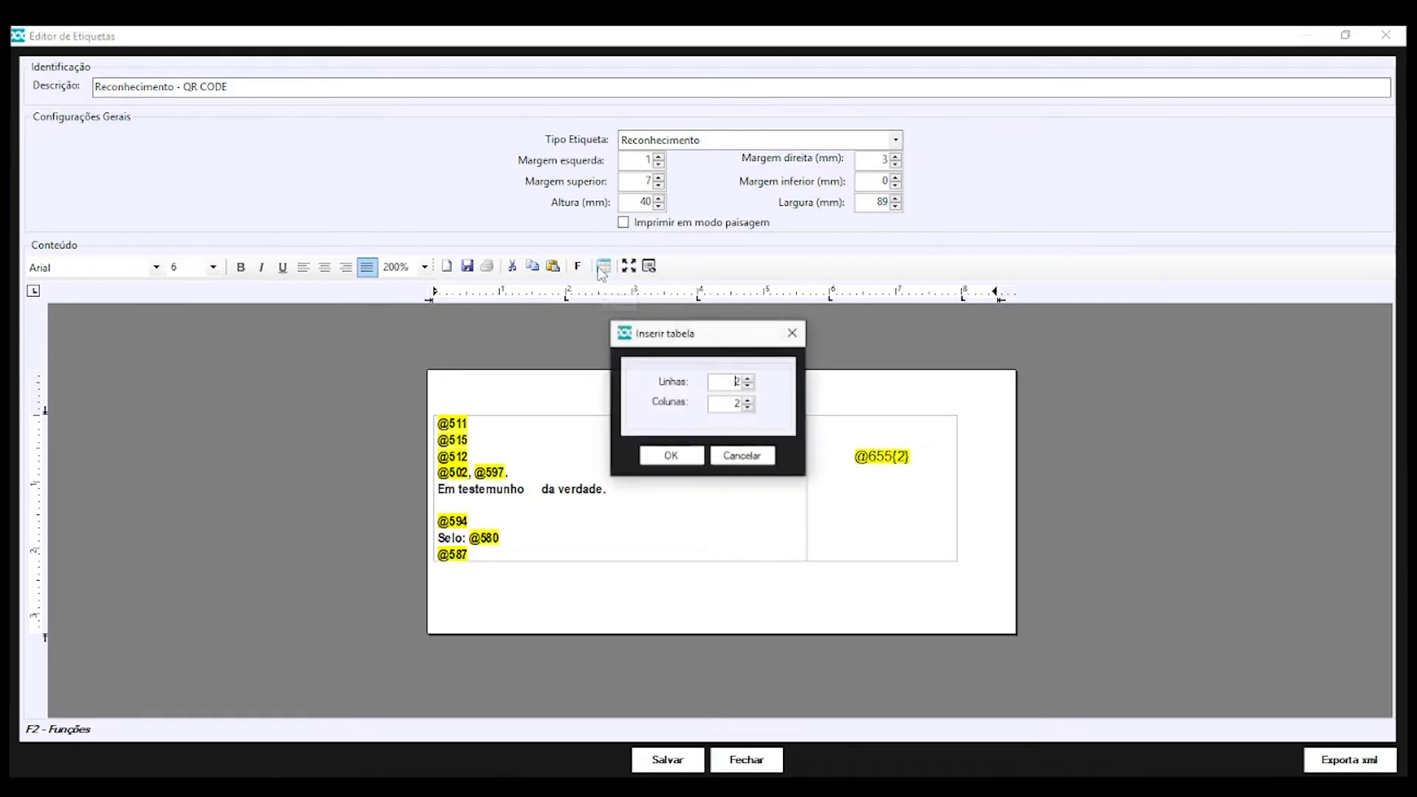
double_click(735, 403)
text(1)
click(679, 456)
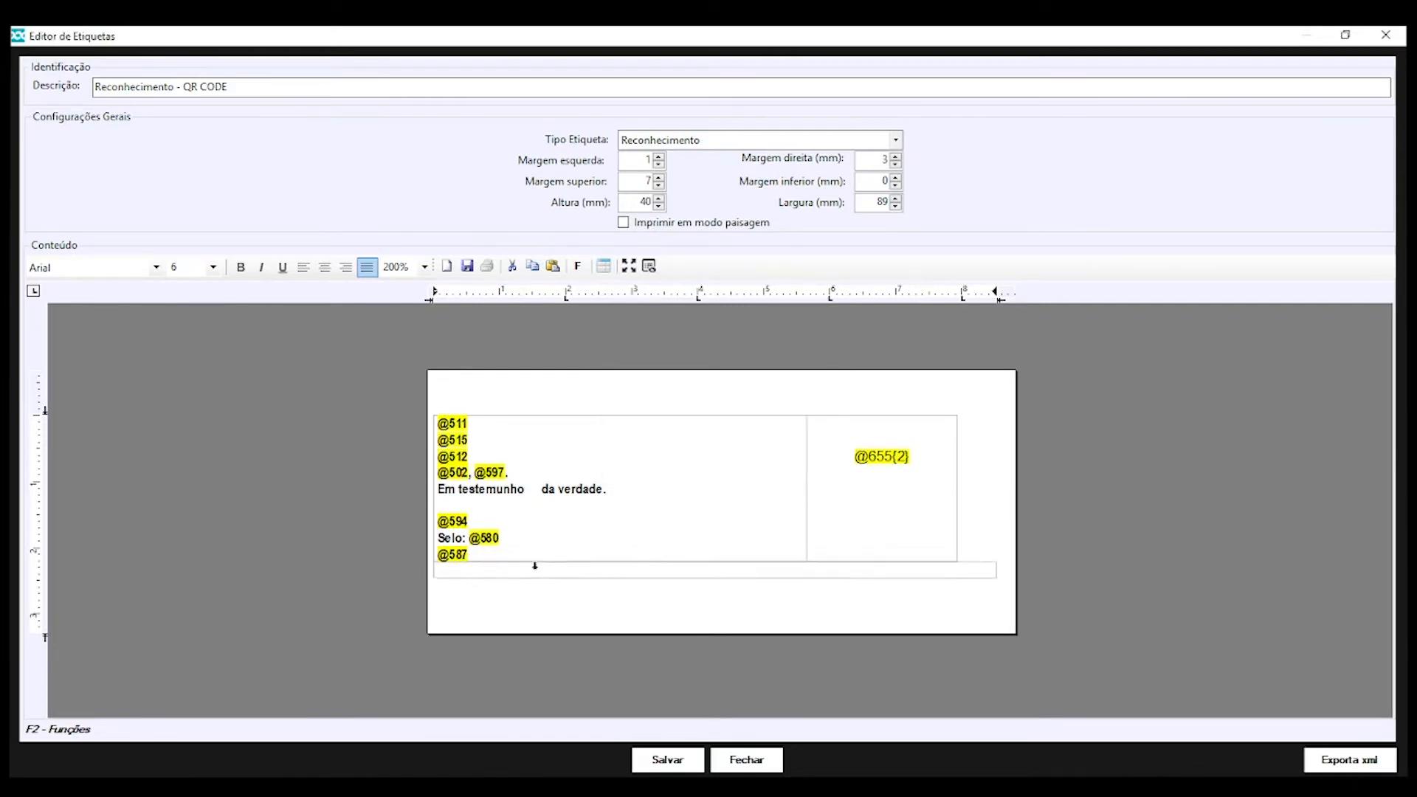
click(690, 581)
key(F2)
Select the 'Em testemunho da verdade.' line and indent the first line of the blank paragraph below
click(774, 481)
click(636, 492)
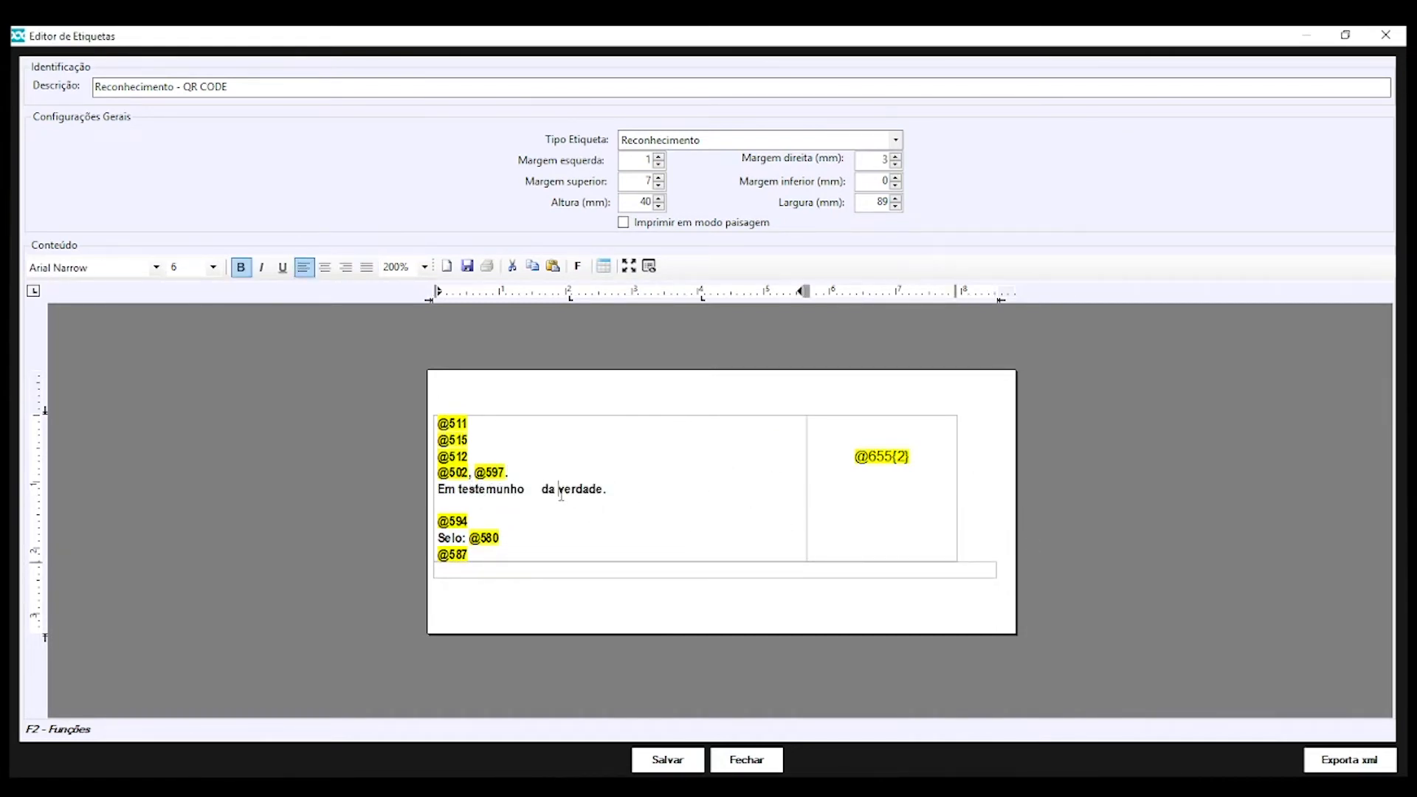
drag(606, 490, 376, 486)
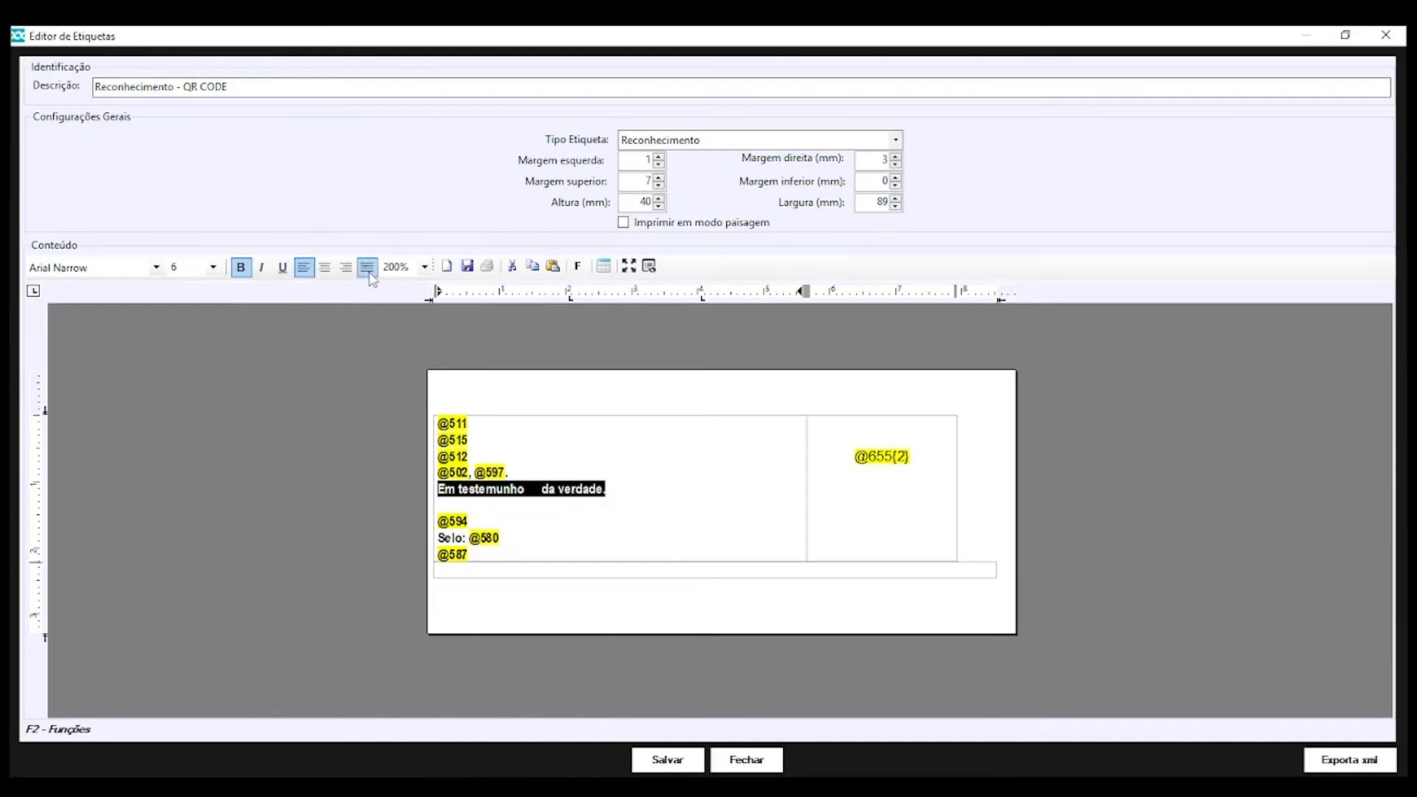
click(526, 506)
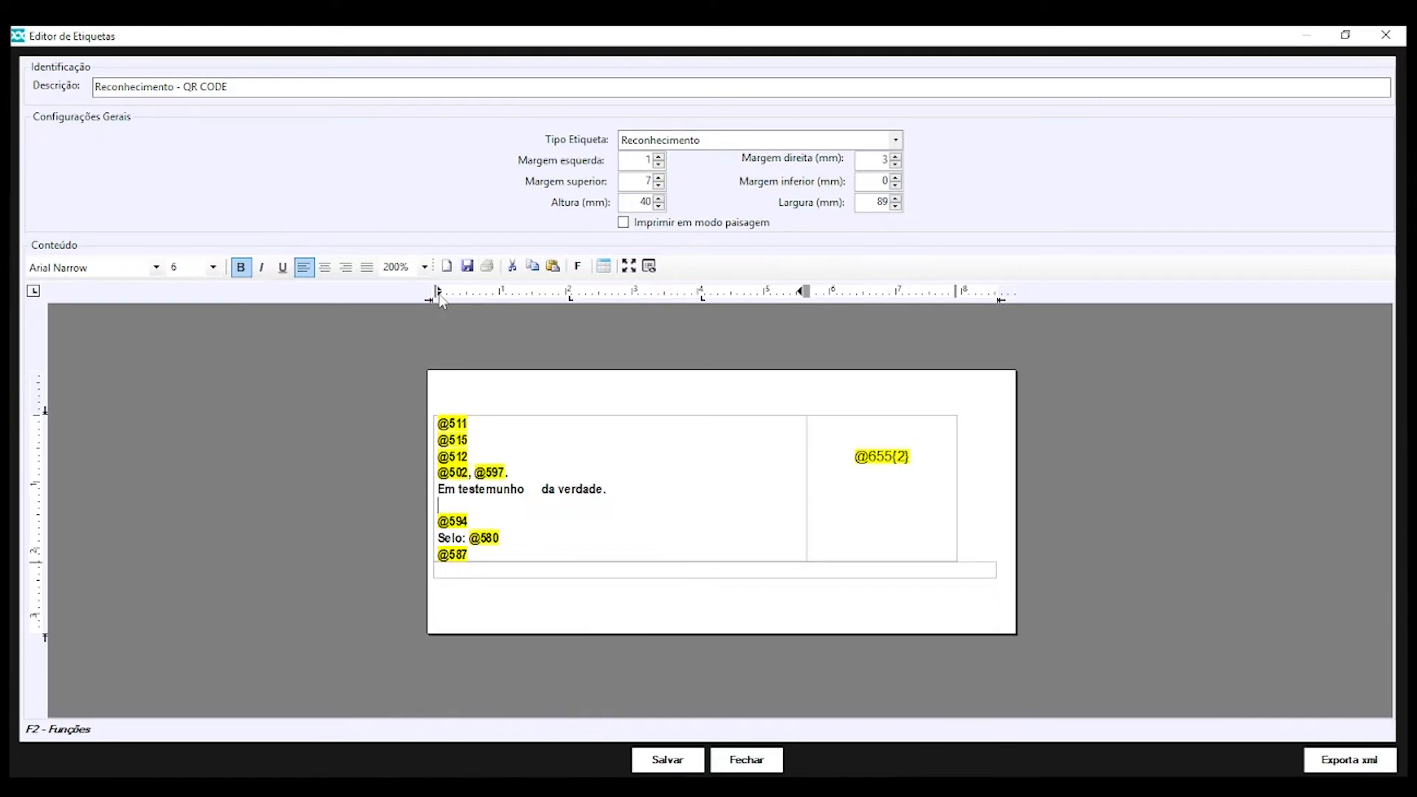
drag(439, 294, 472, 304)
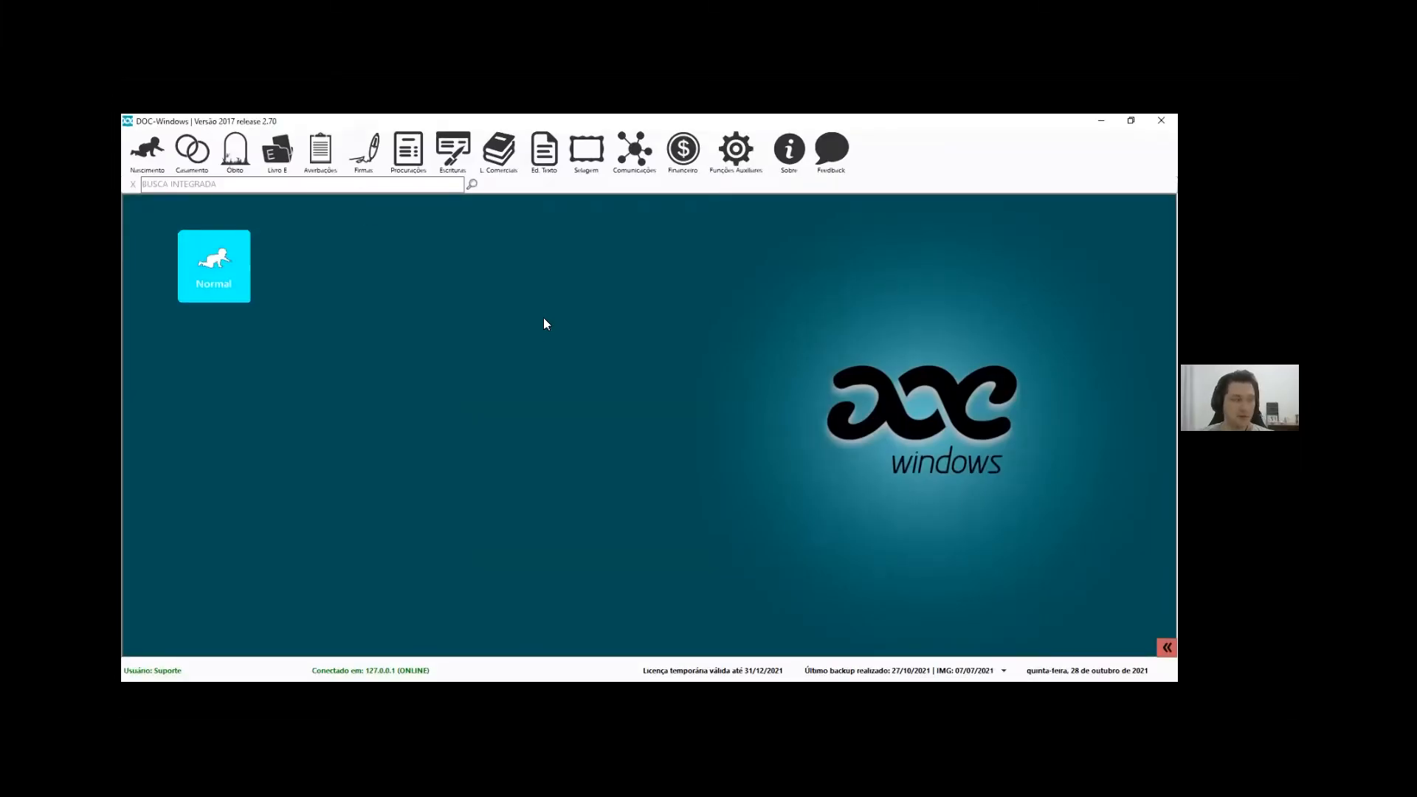
click(386, 157)
mouse_move(365, 157)
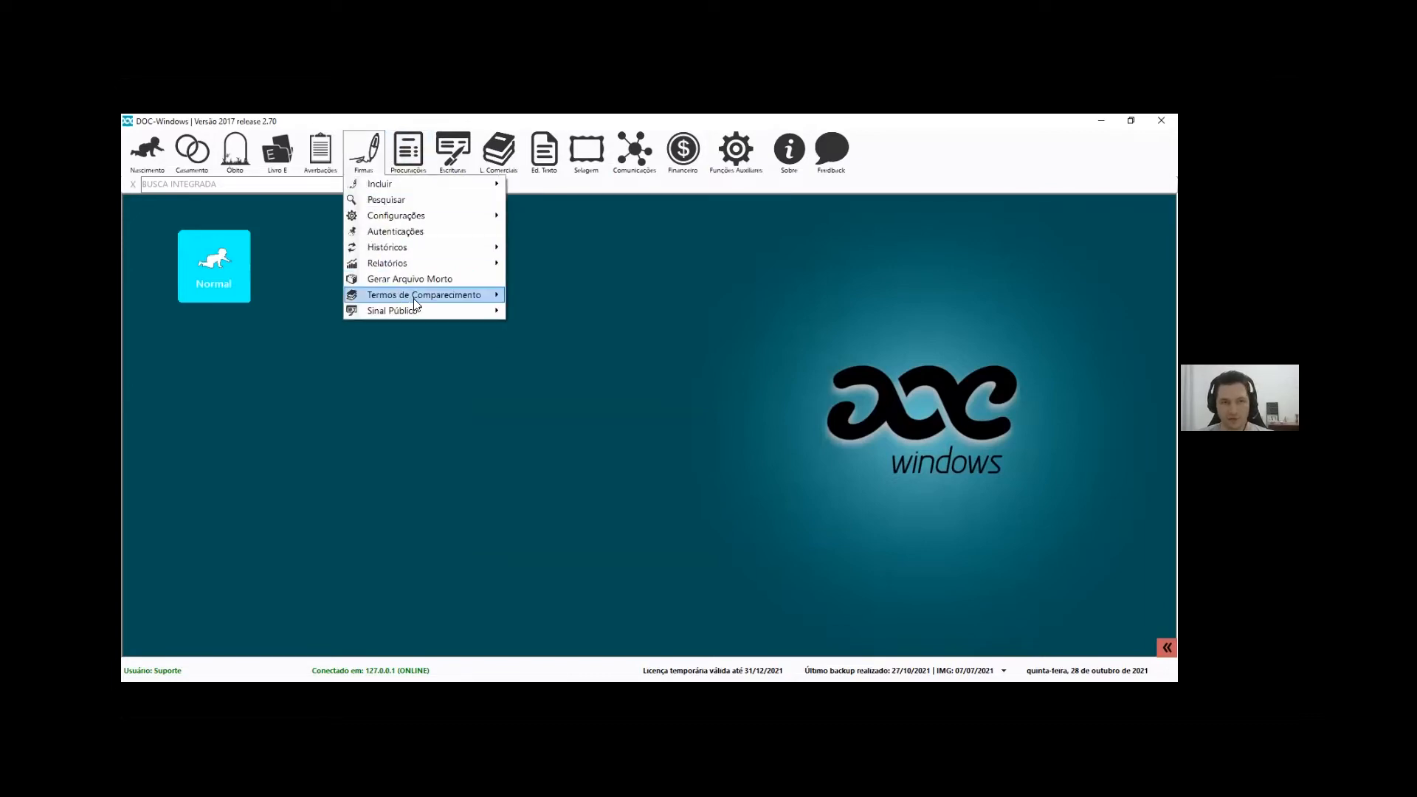
mouse_move(413, 295)
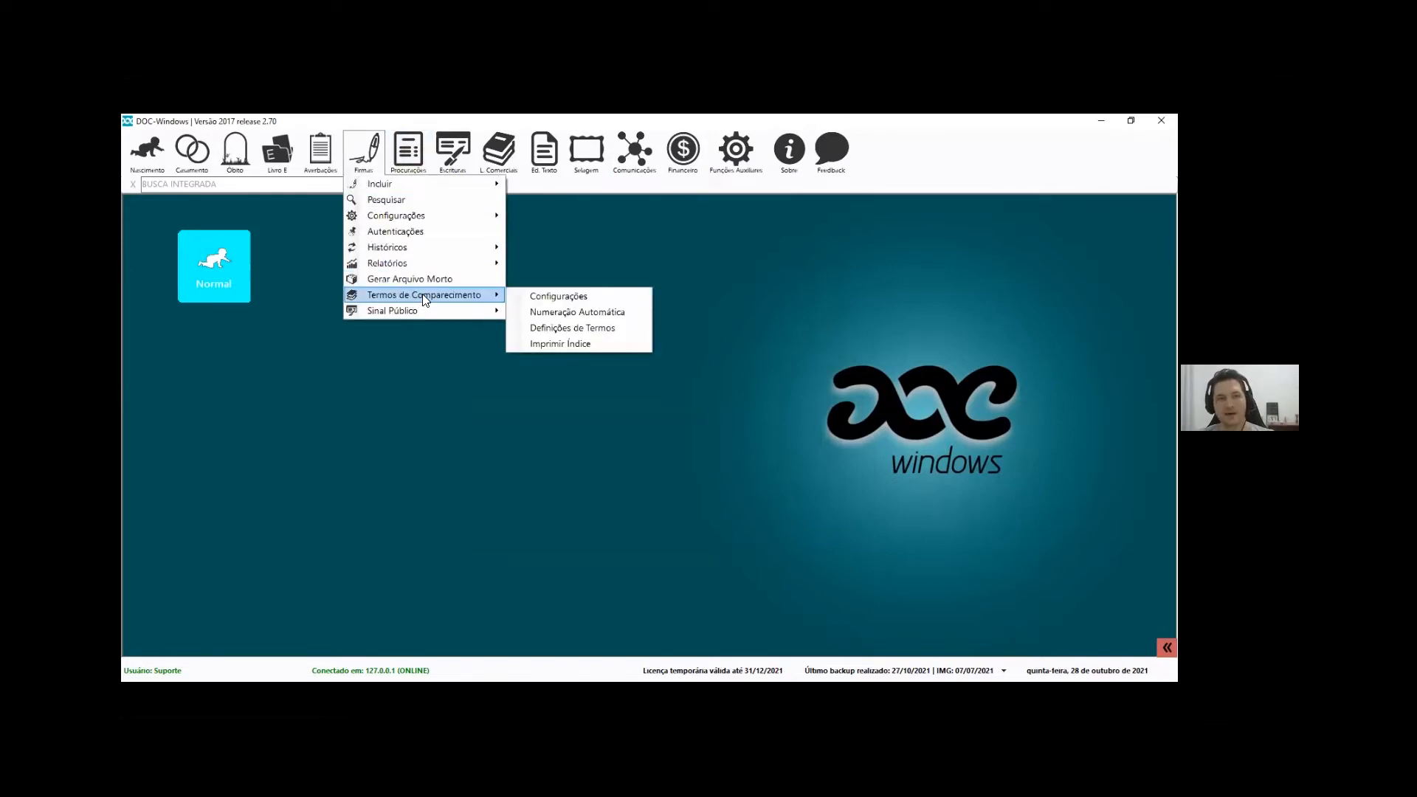
click(586, 298)
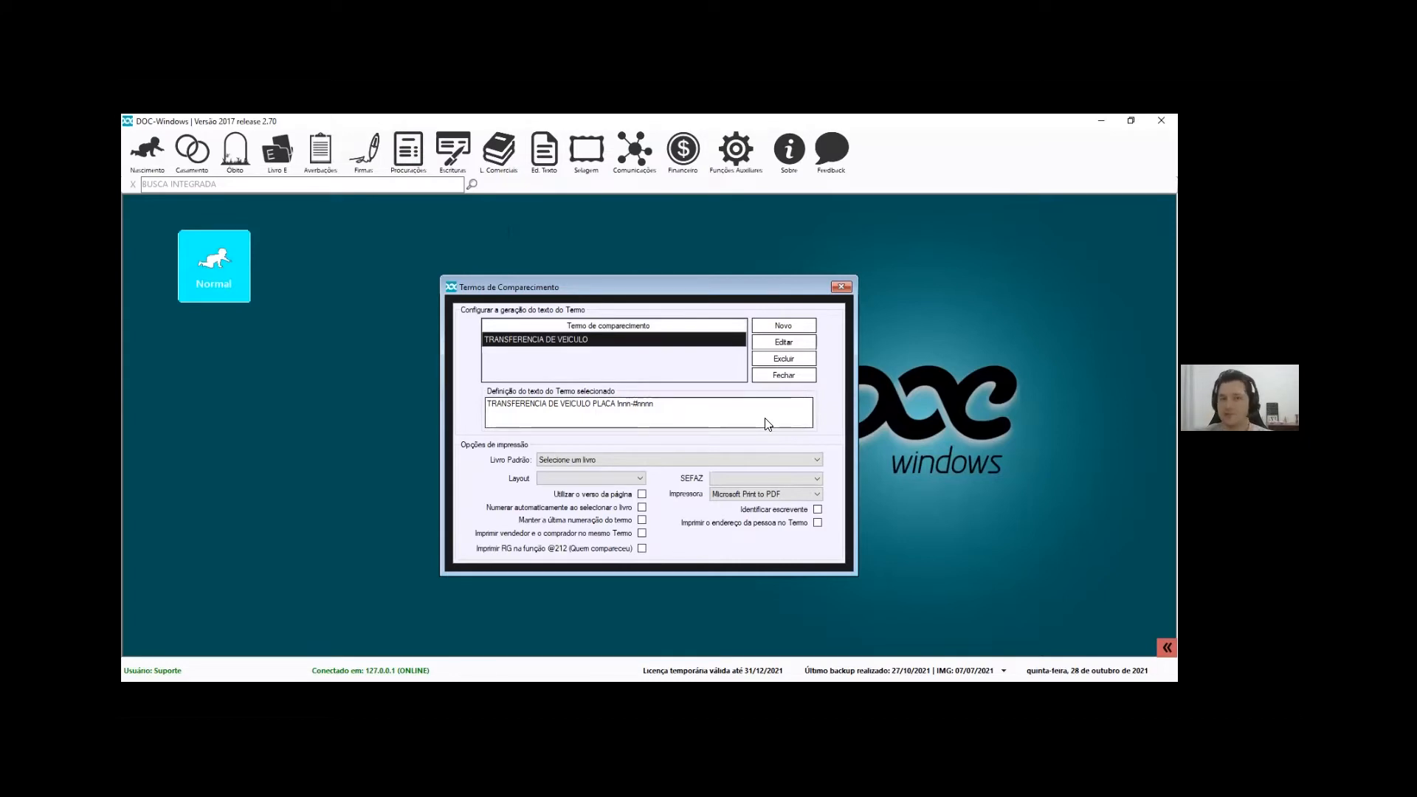
drag(767, 425, 216, 408)
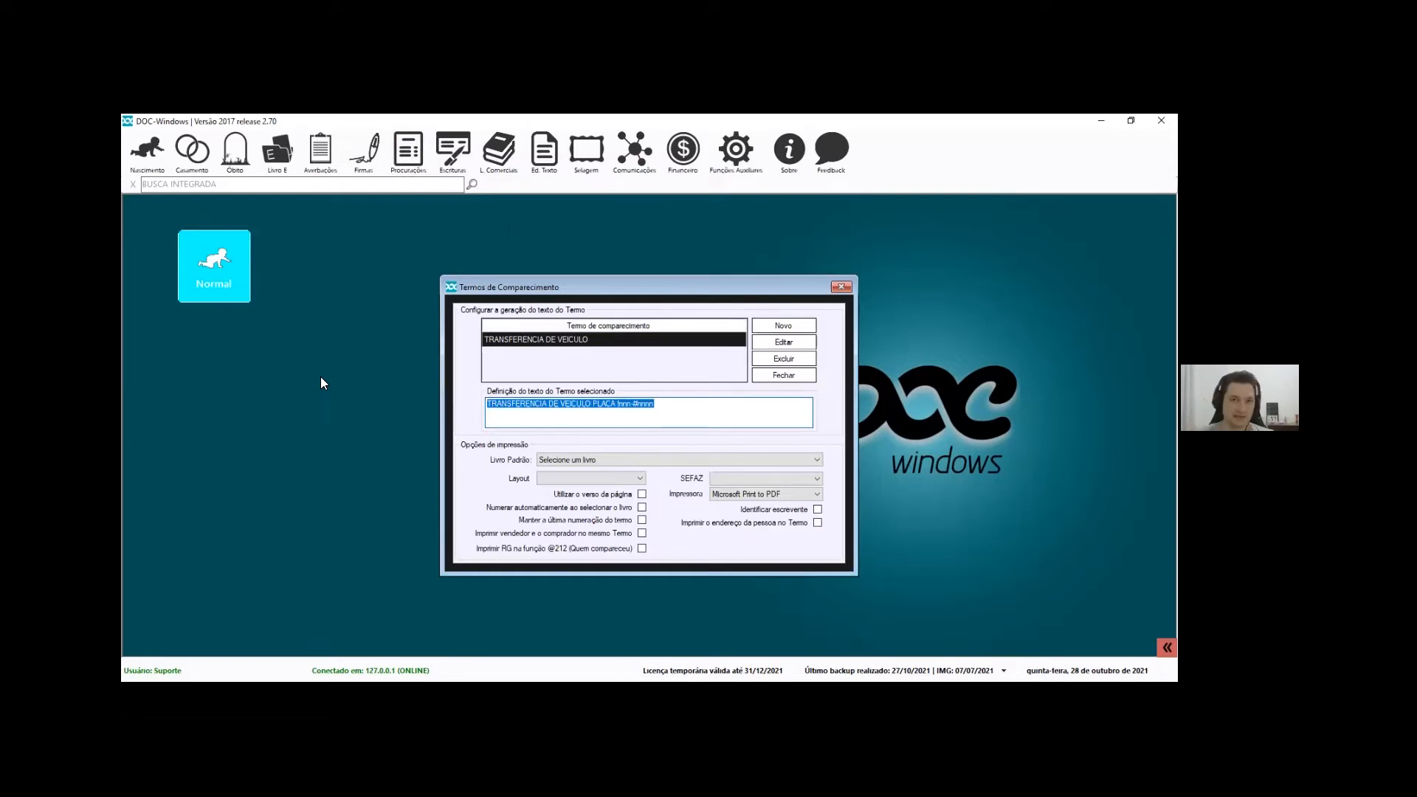
drag(679, 422, 409, 369)
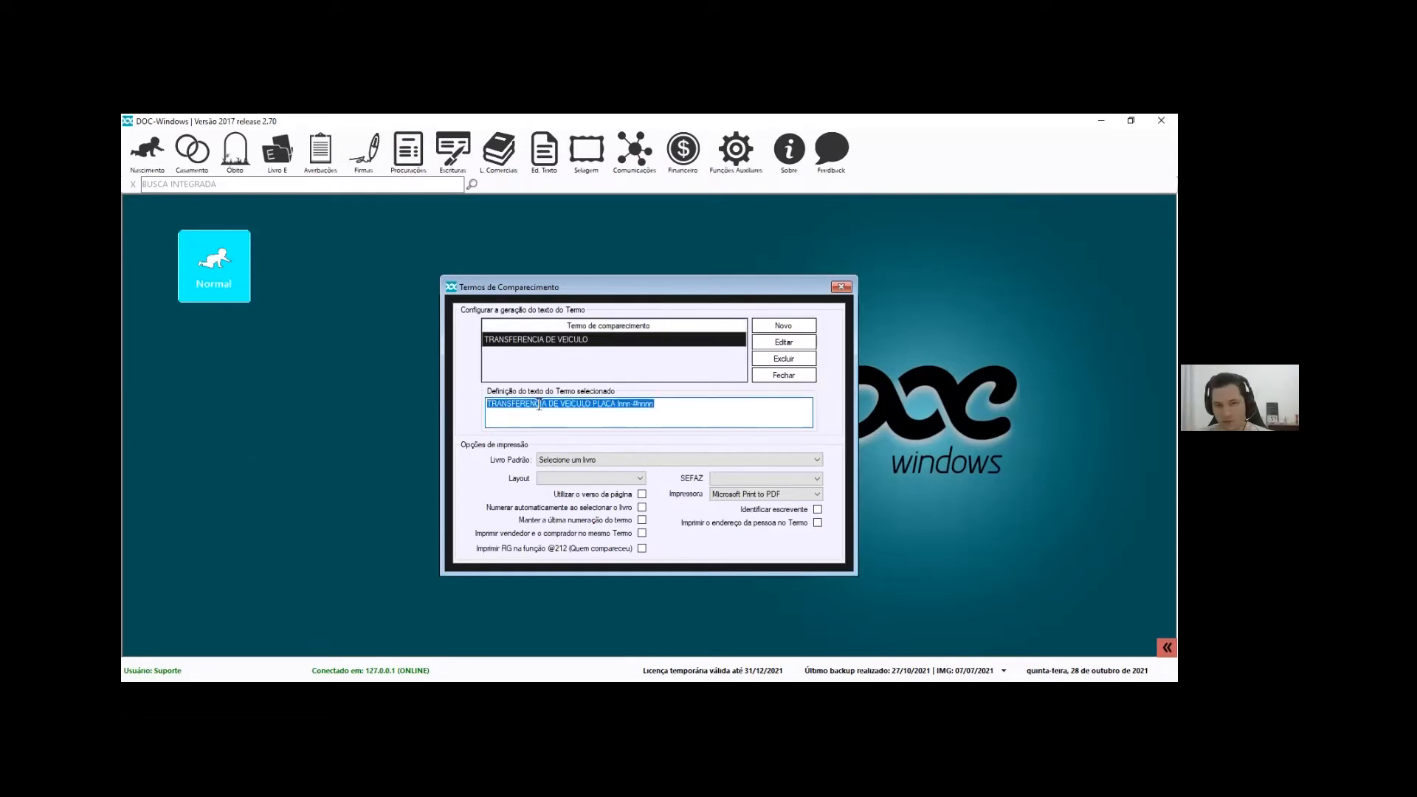
click(680, 418)
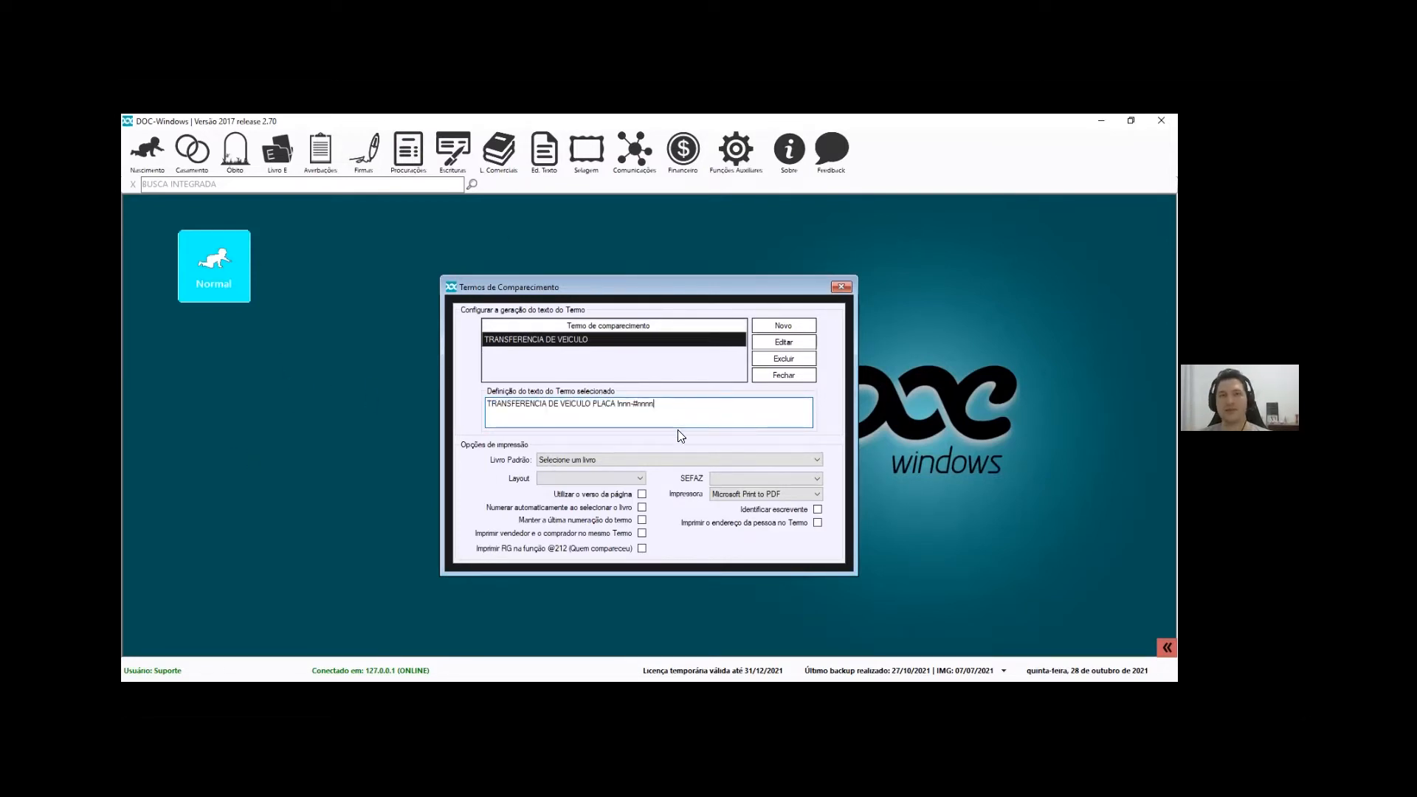
key(Escape)
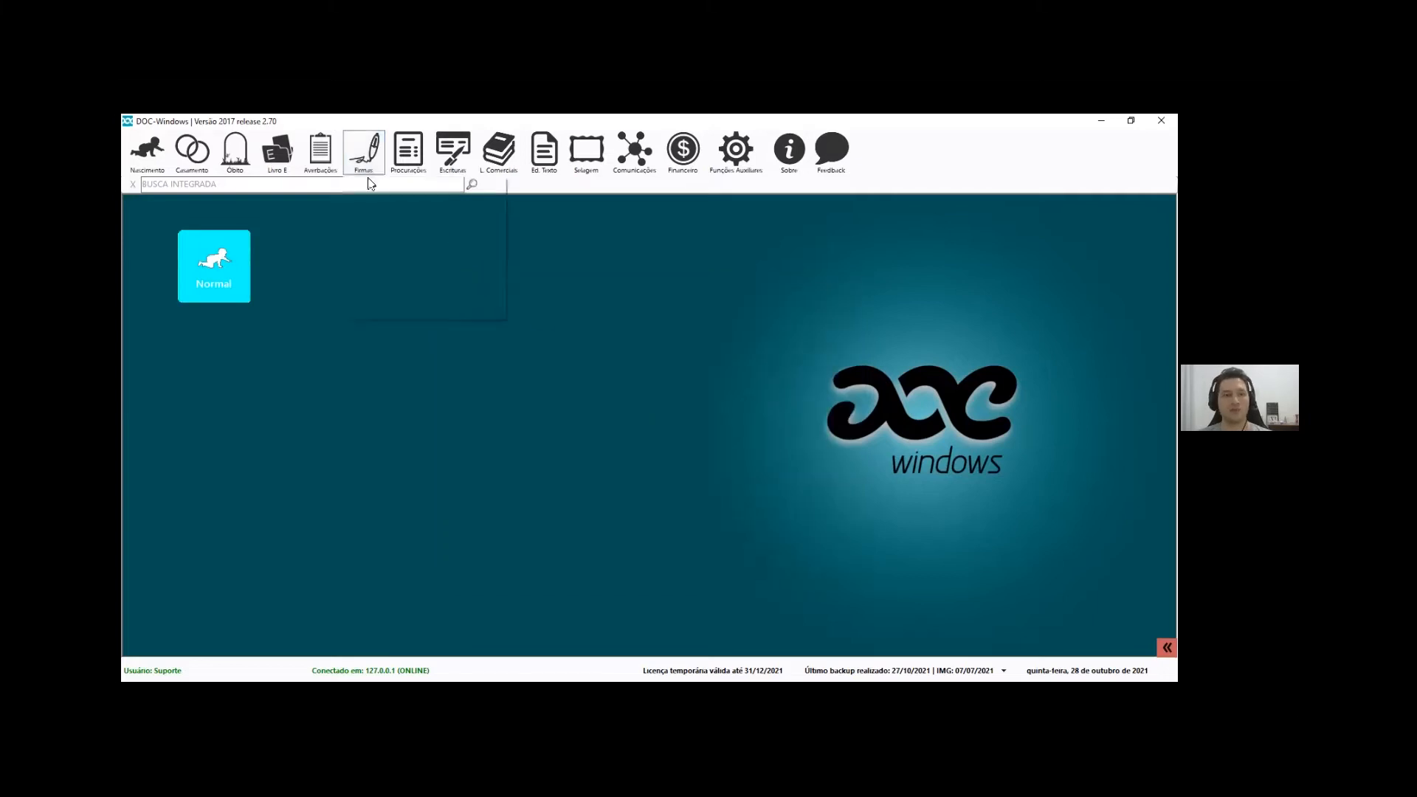
click(364, 153)
mouse_move(398, 215)
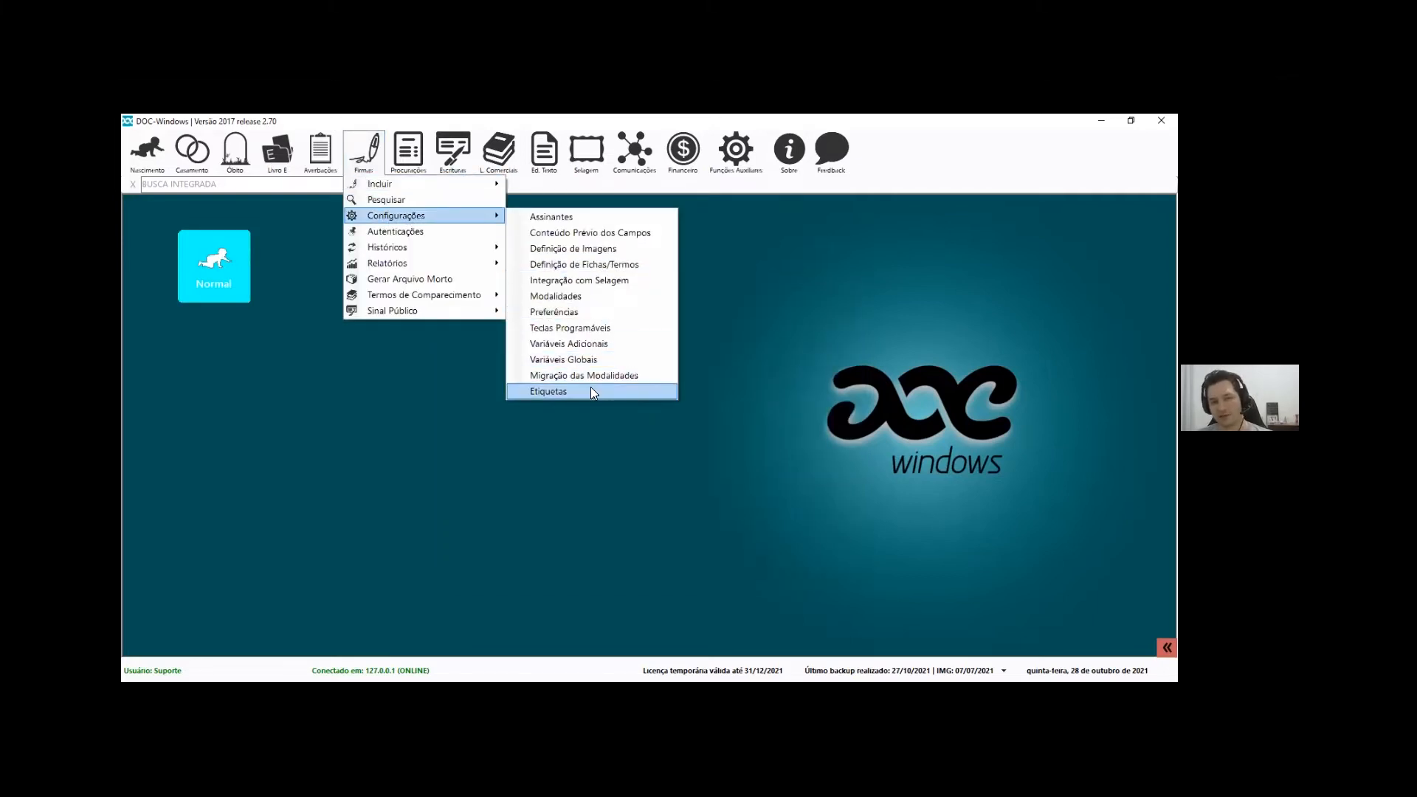
click(546, 391)
double_click(546, 389)
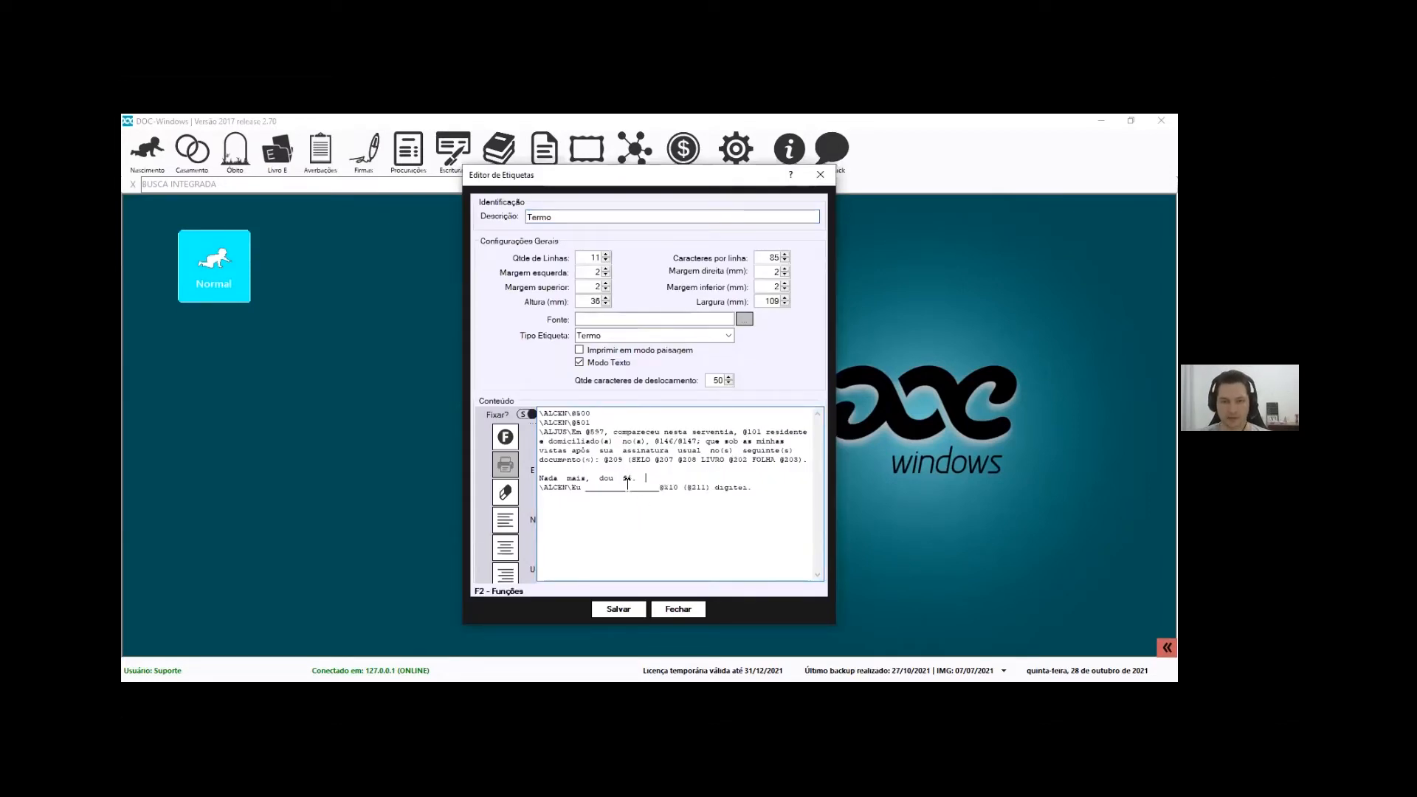
drag(606, 459, 625, 460)
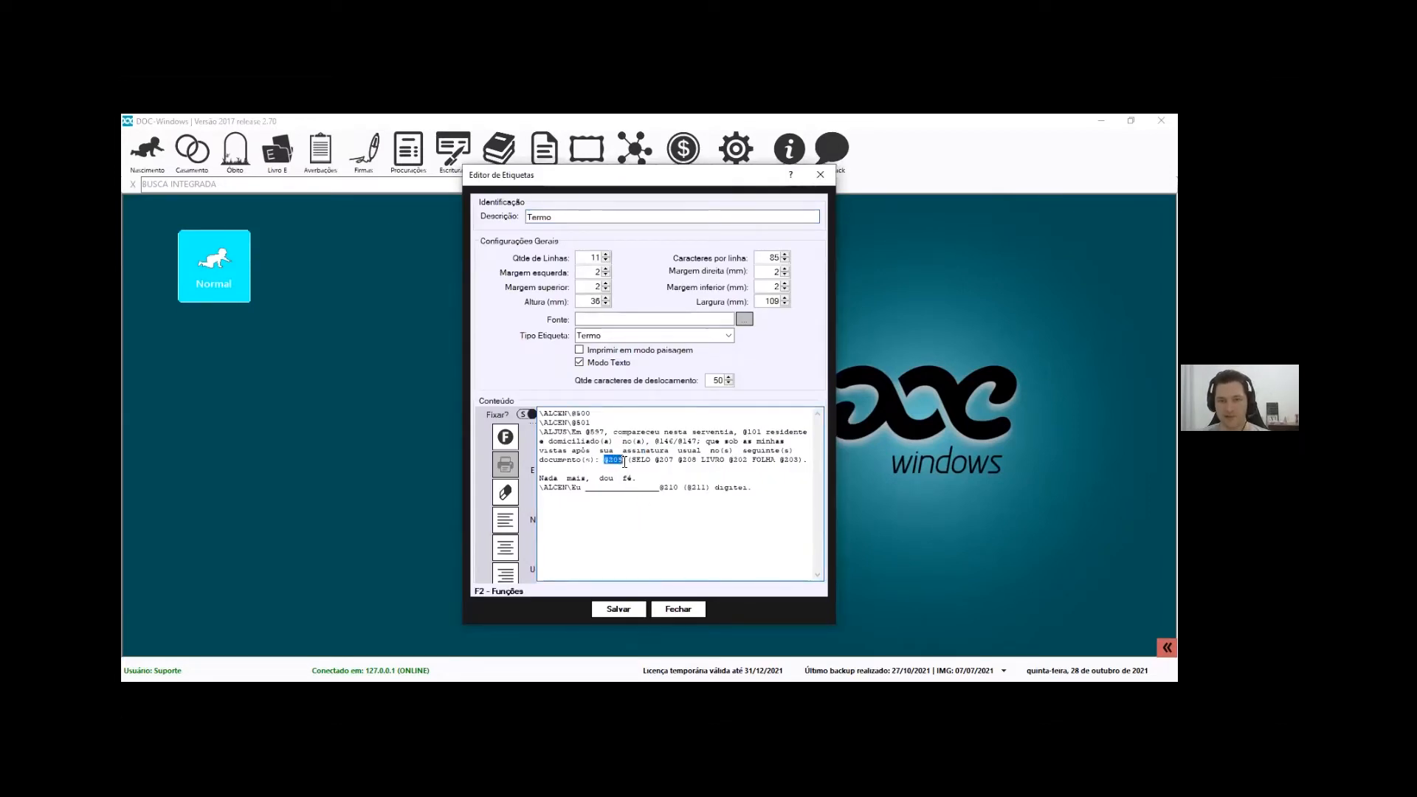
key(F2)
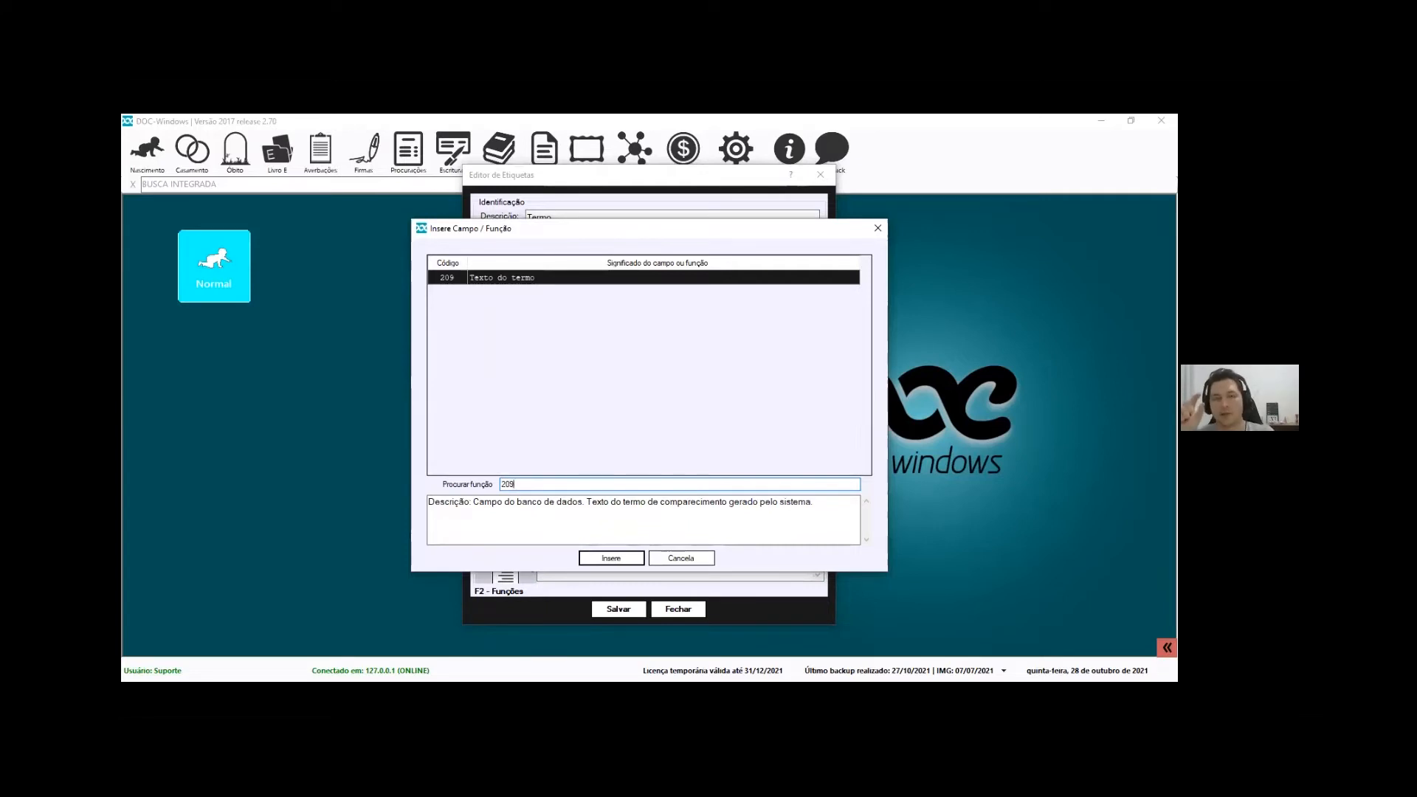
click(685, 558)
click(682, 610)
click(372, 168)
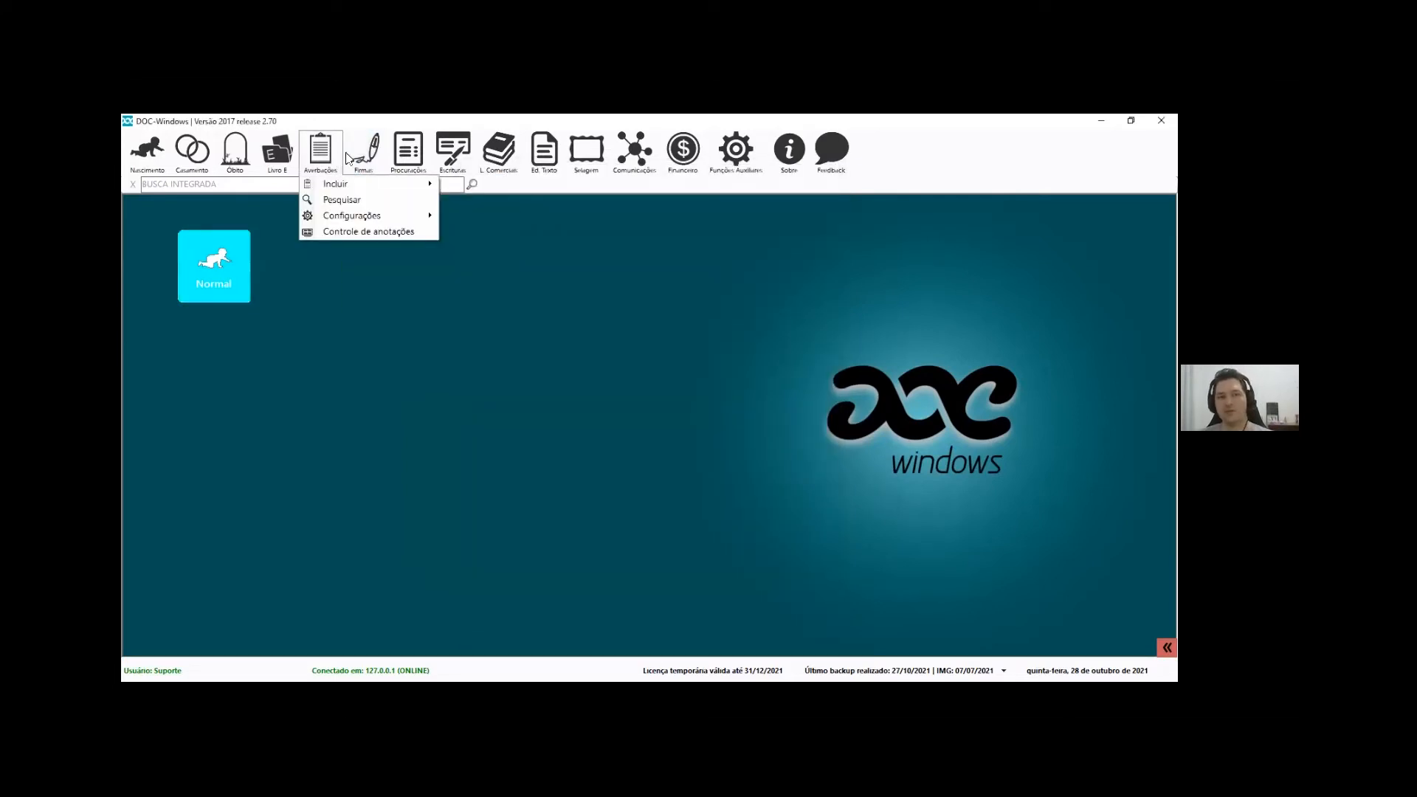
Reopen the Termos de Comparecimento settings and dismiss the blank new-term form
mouse_move(401, 296)
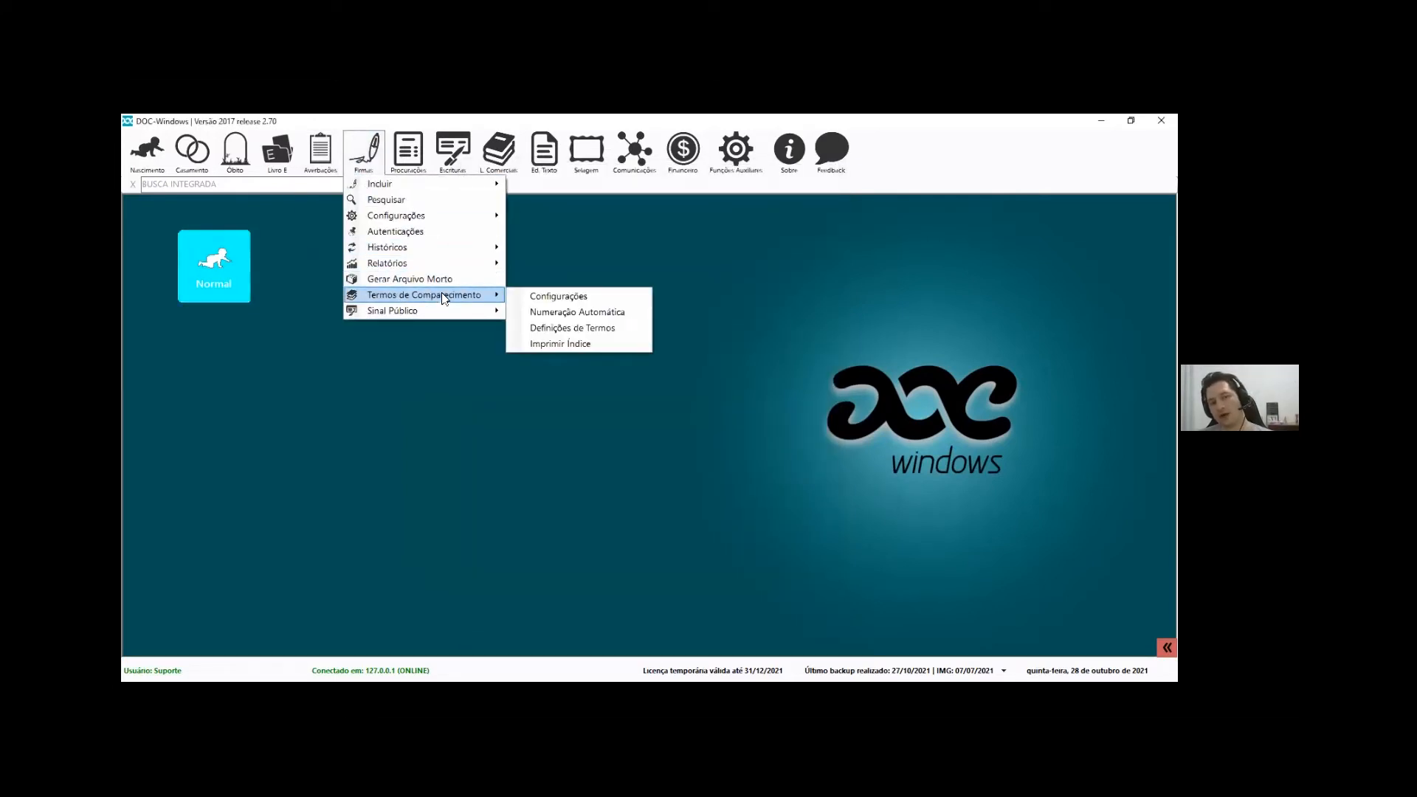
click(577, 295)
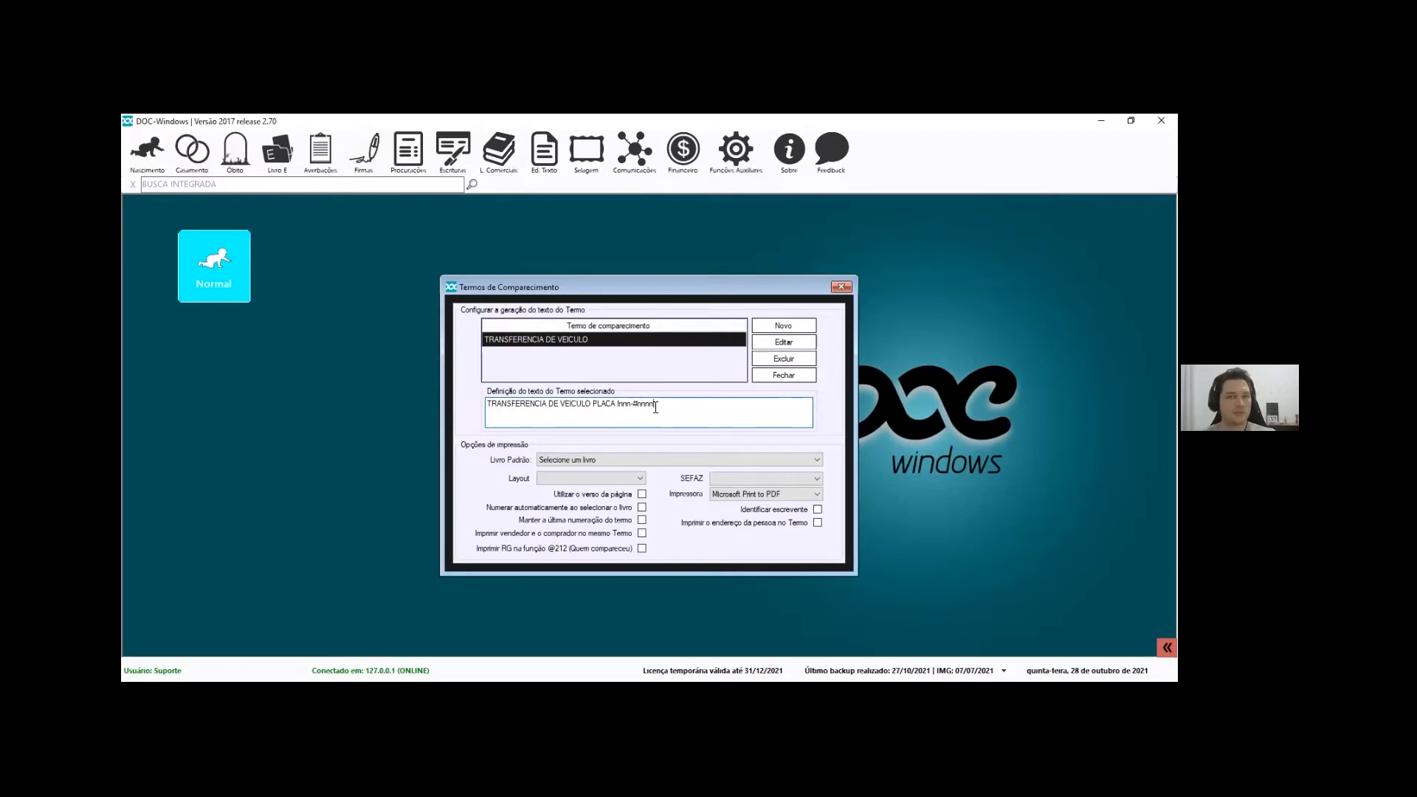
drag(655, 407, 447, 413)
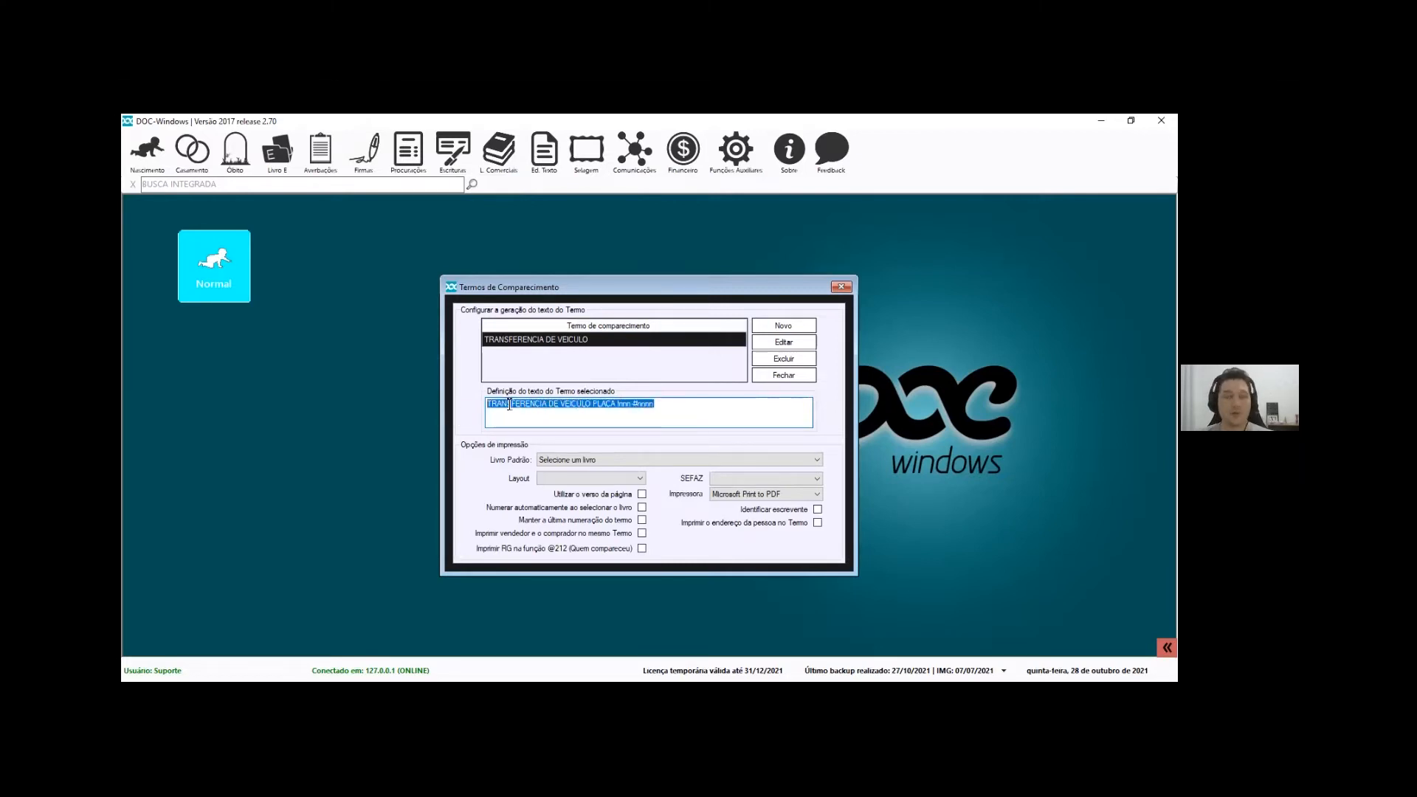
click(781, 327)
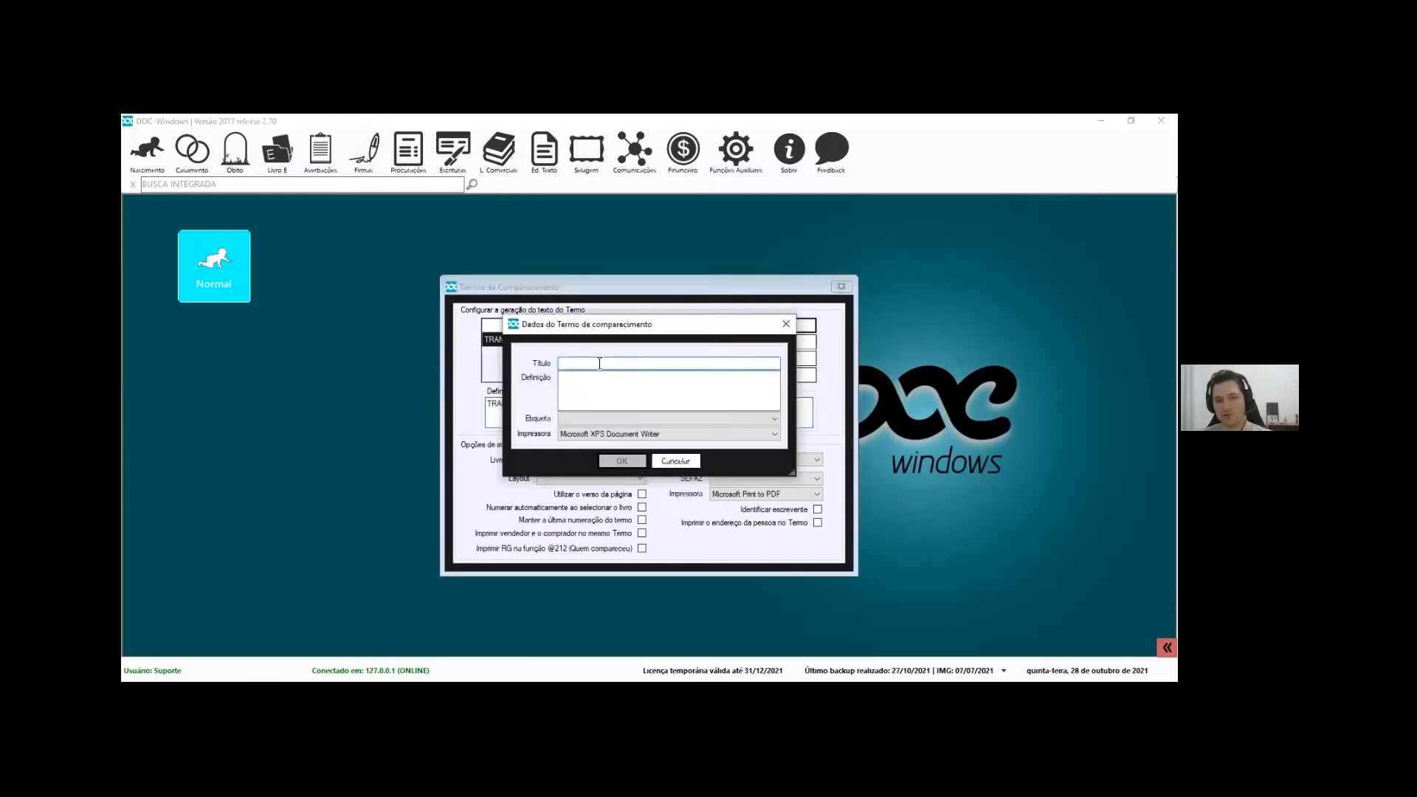
key(Escape)
Highlight the !nnn plate mask after PLACA in the term's definition text
drag(656, 405, 450, 400)
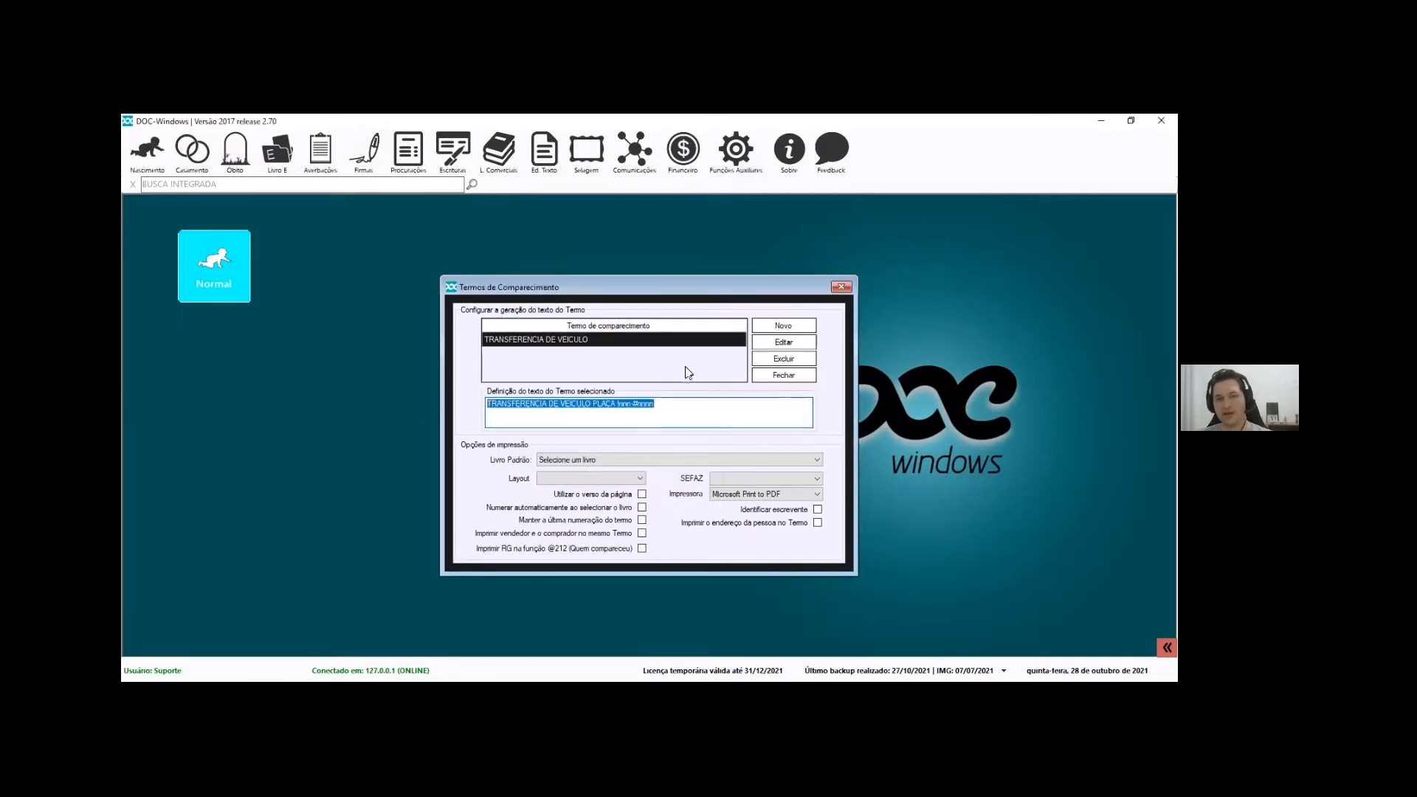
drag(696, 399, 620, 406)
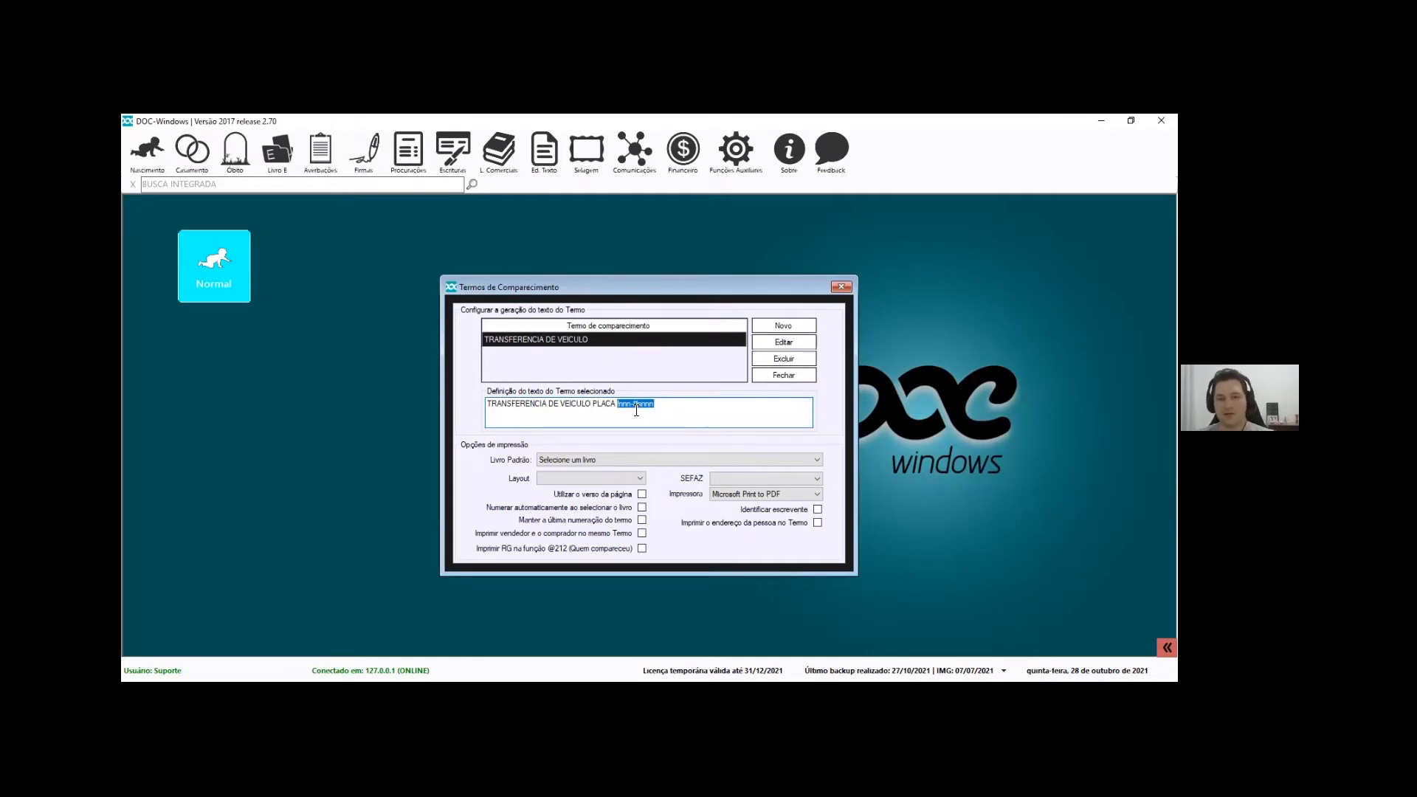
click(625, 406)
drag(616, 405, 633, 406)
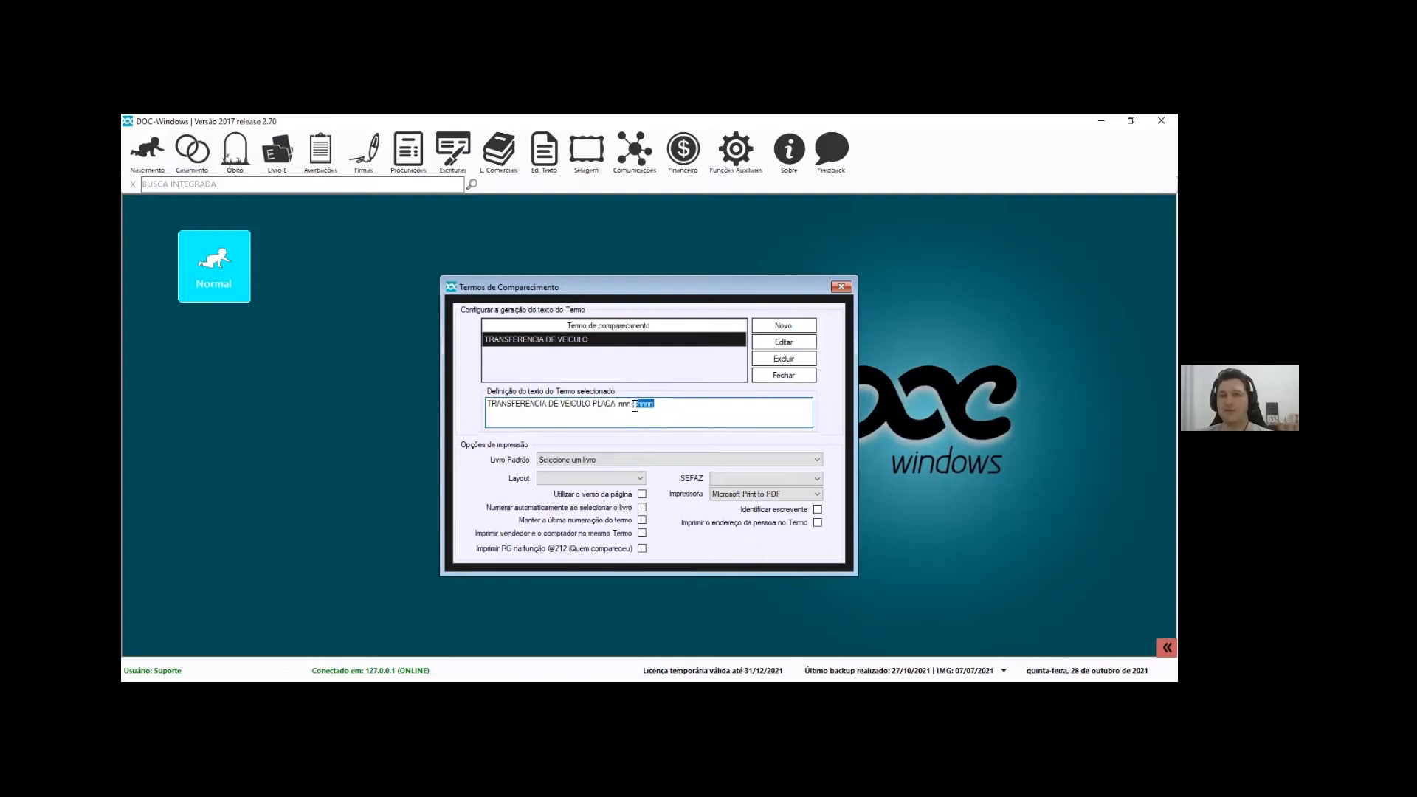
Open the TRANSFERENCIA DE VEICULO term for editing and scroll through the Ajuda Integrada help
click(795, 342)
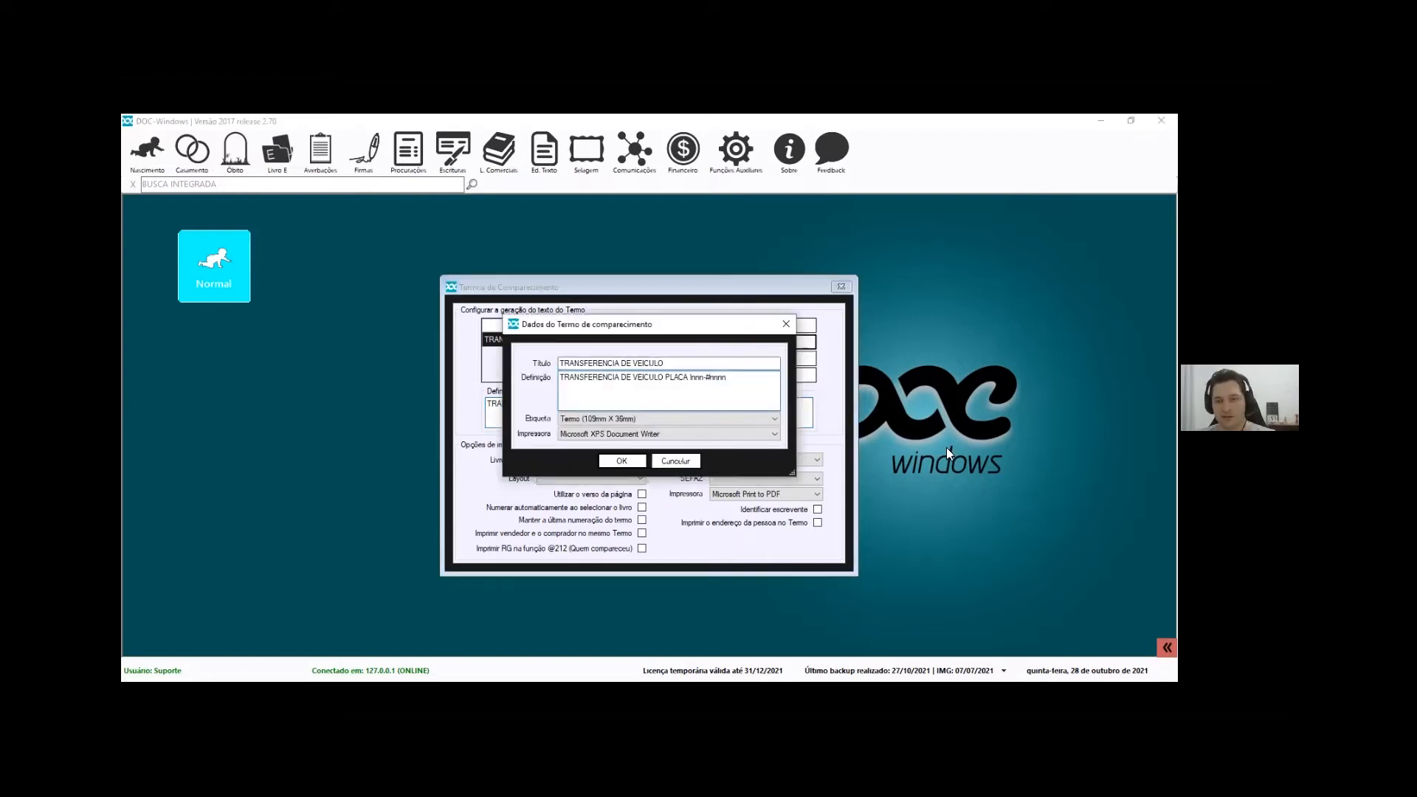
drag(943, 463, 268, 260)
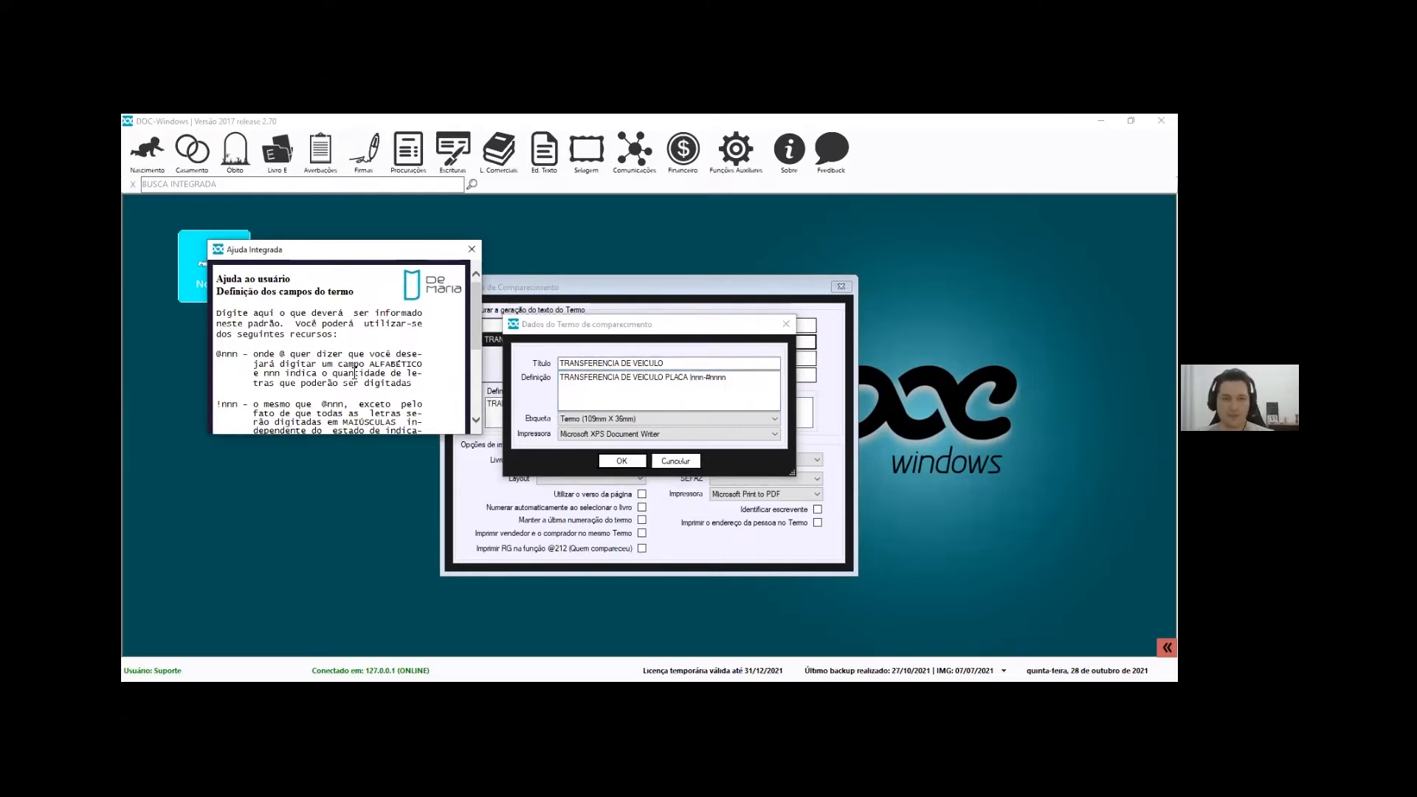
scroll(355, 374, down, 2)
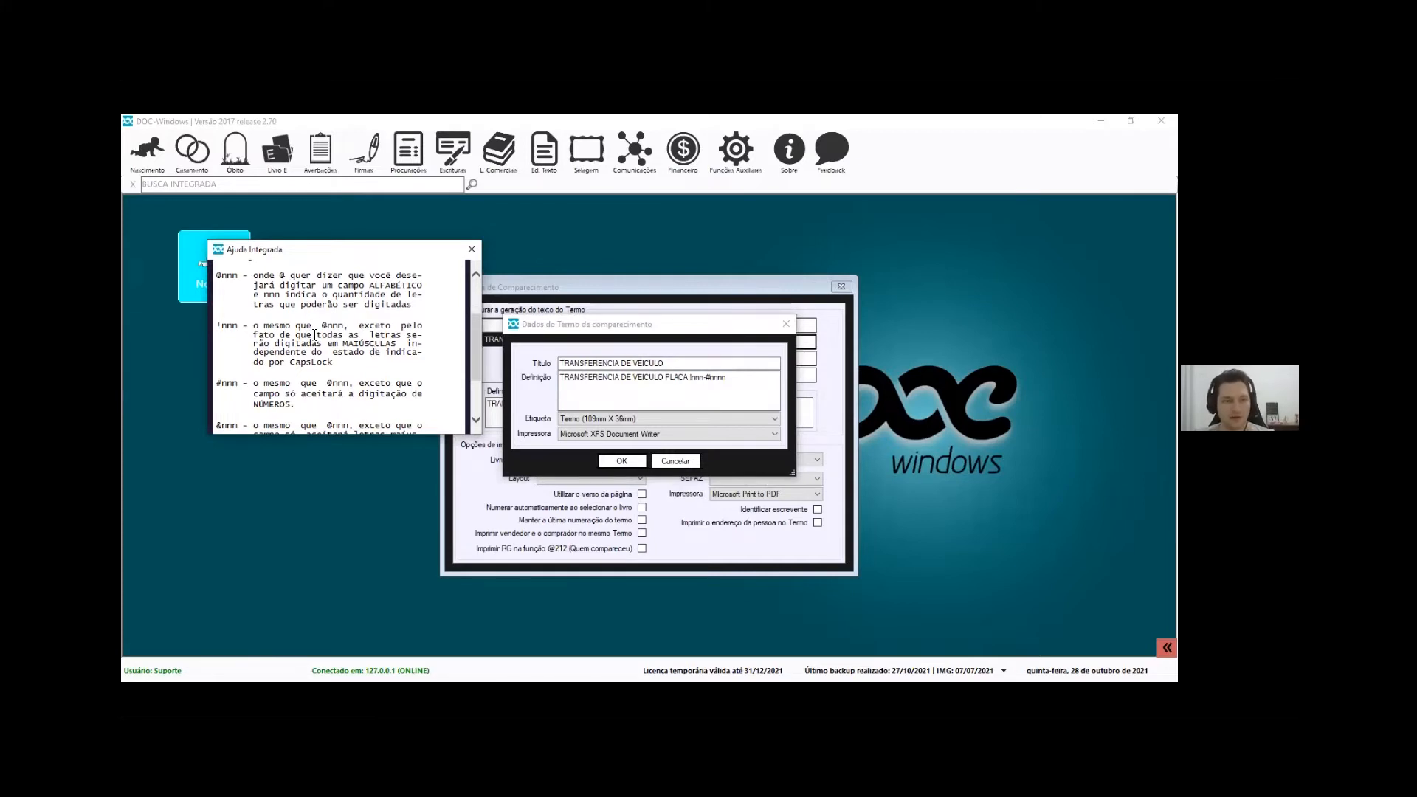
scroll(315, 335, down, 1)
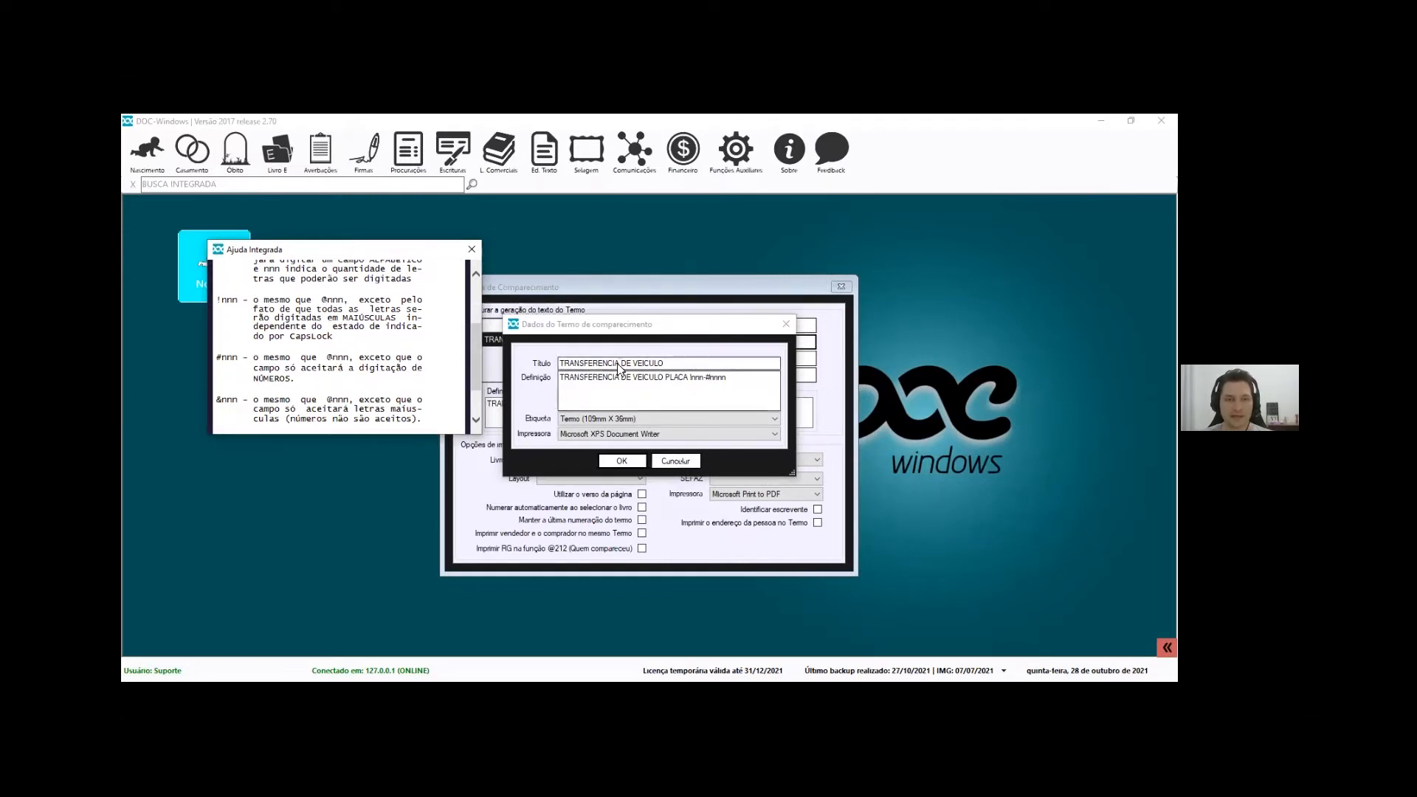
scroll(328, 353, up, 3)
scroll(326, 401, down, 1)
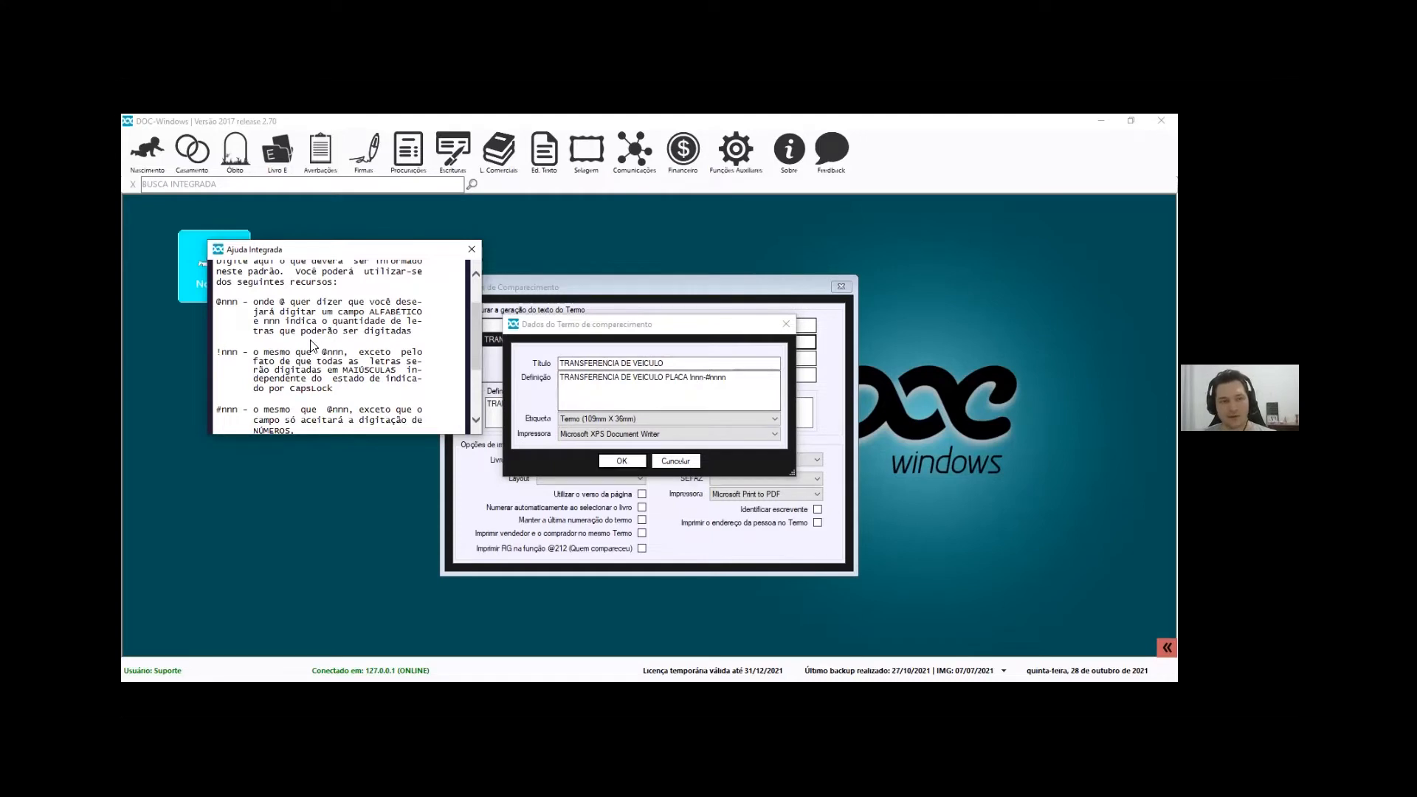
Compare the help's uppercase, CapsLock and !nnn notes with the !nnn- mask in the definition
drag(328, 372, 425, 376)
click(319, 378)
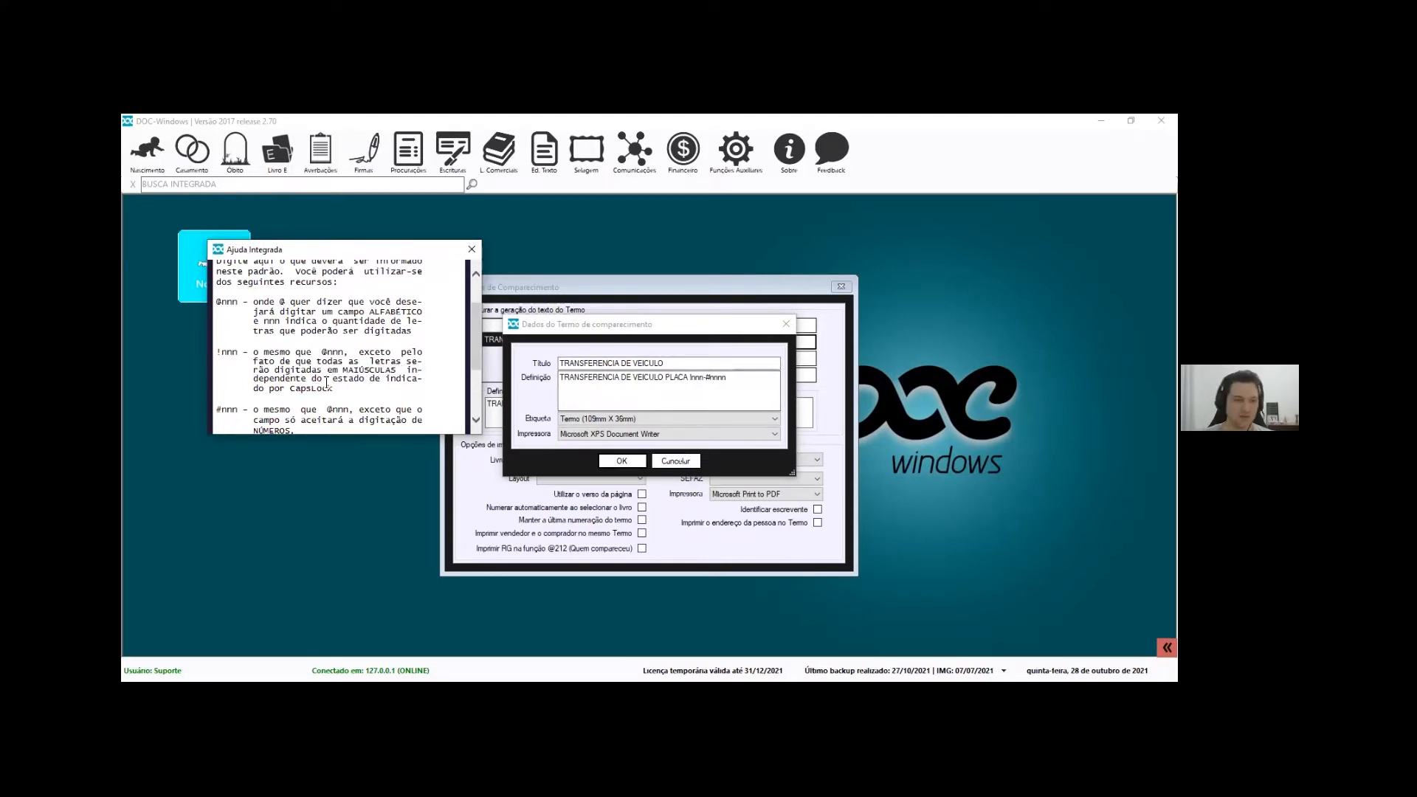
drag(269, 388, 332, 389)
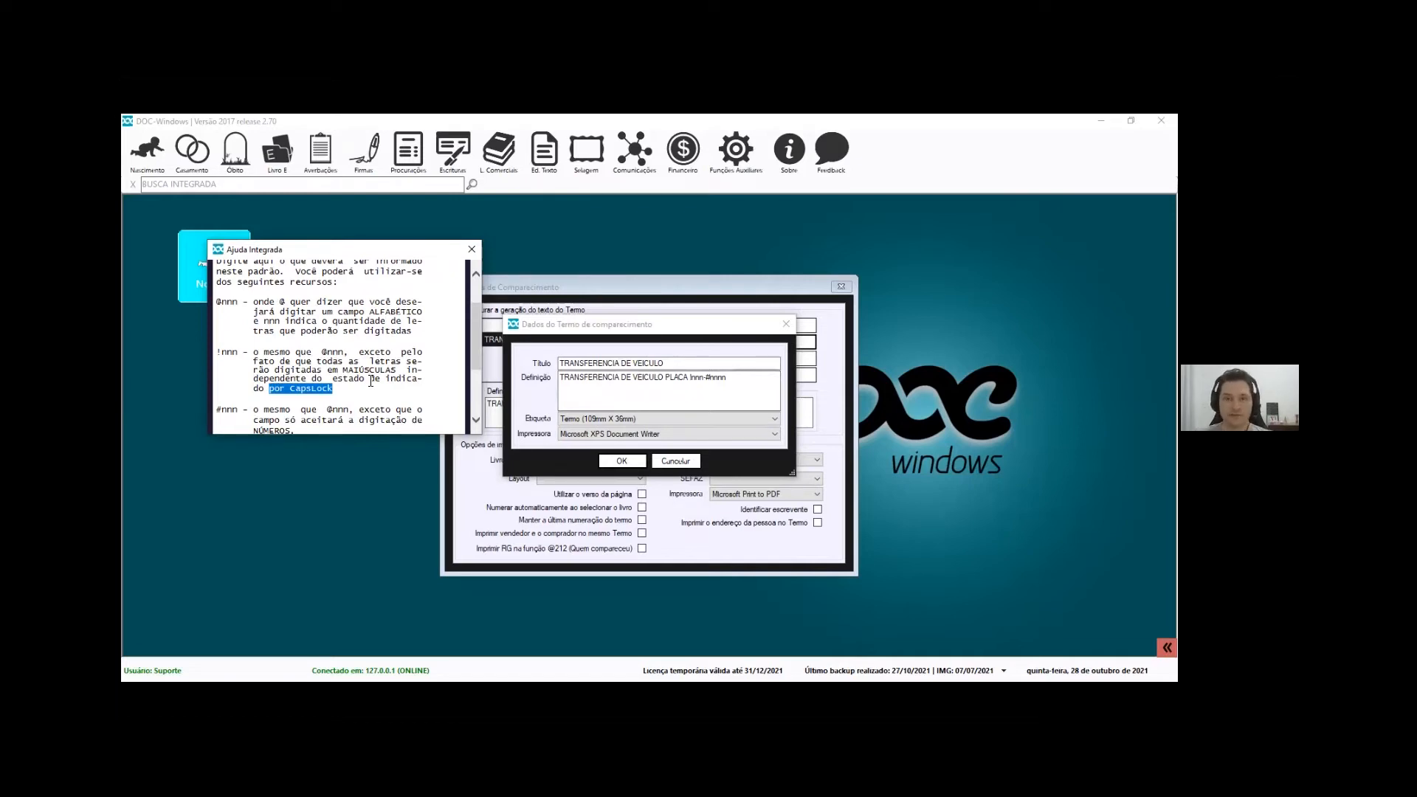
drag(237, 353, 222, 353)
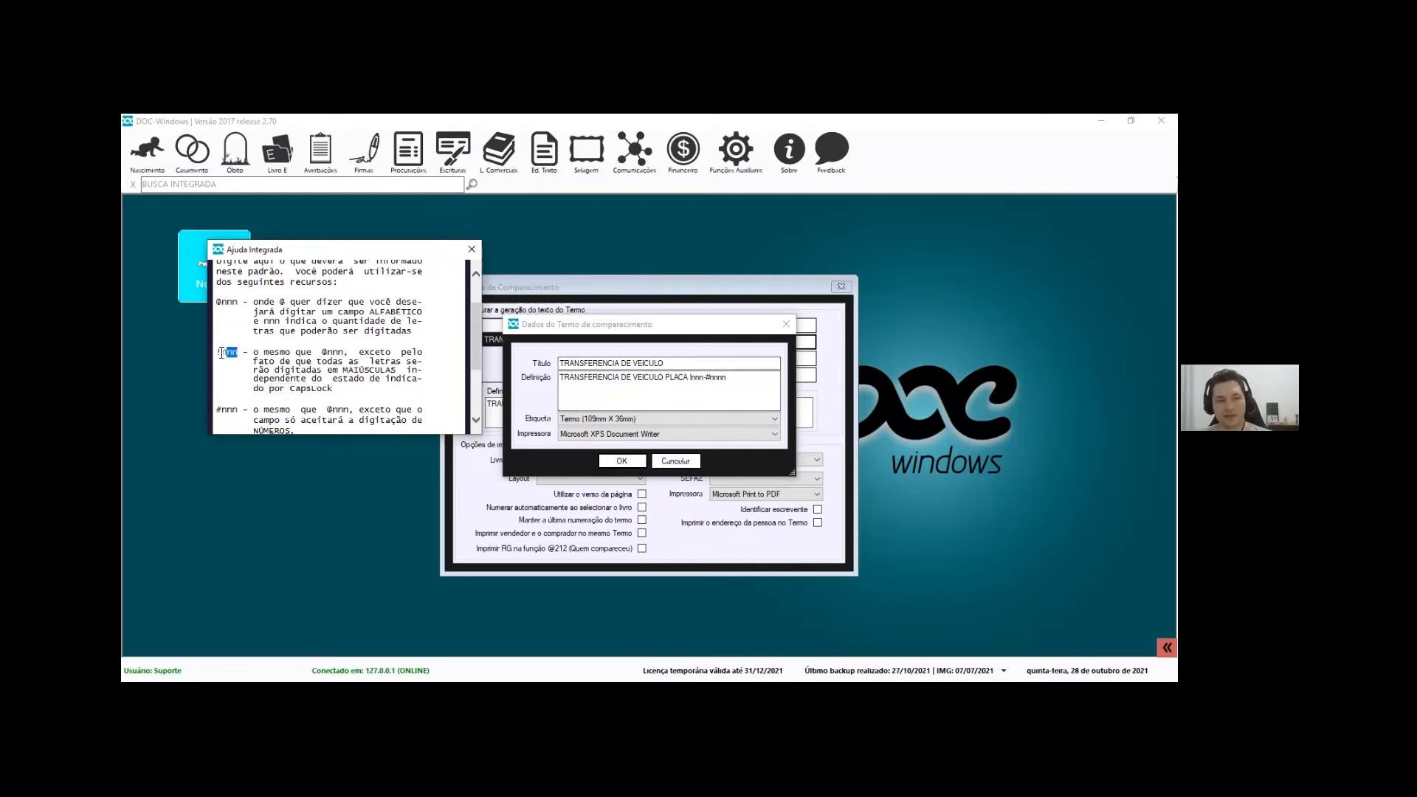
click(242, 355)
double_click(232, 353)
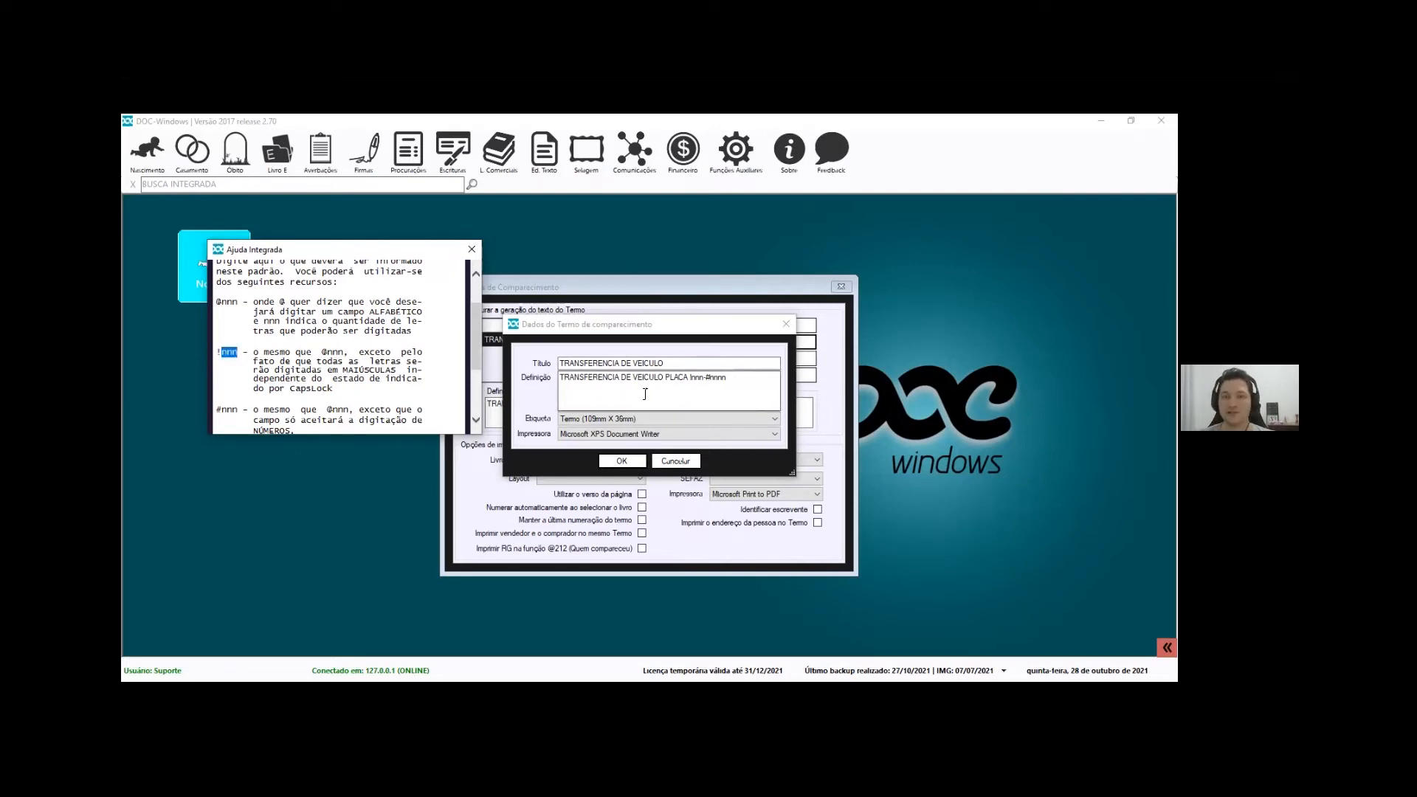
click(701, 377)
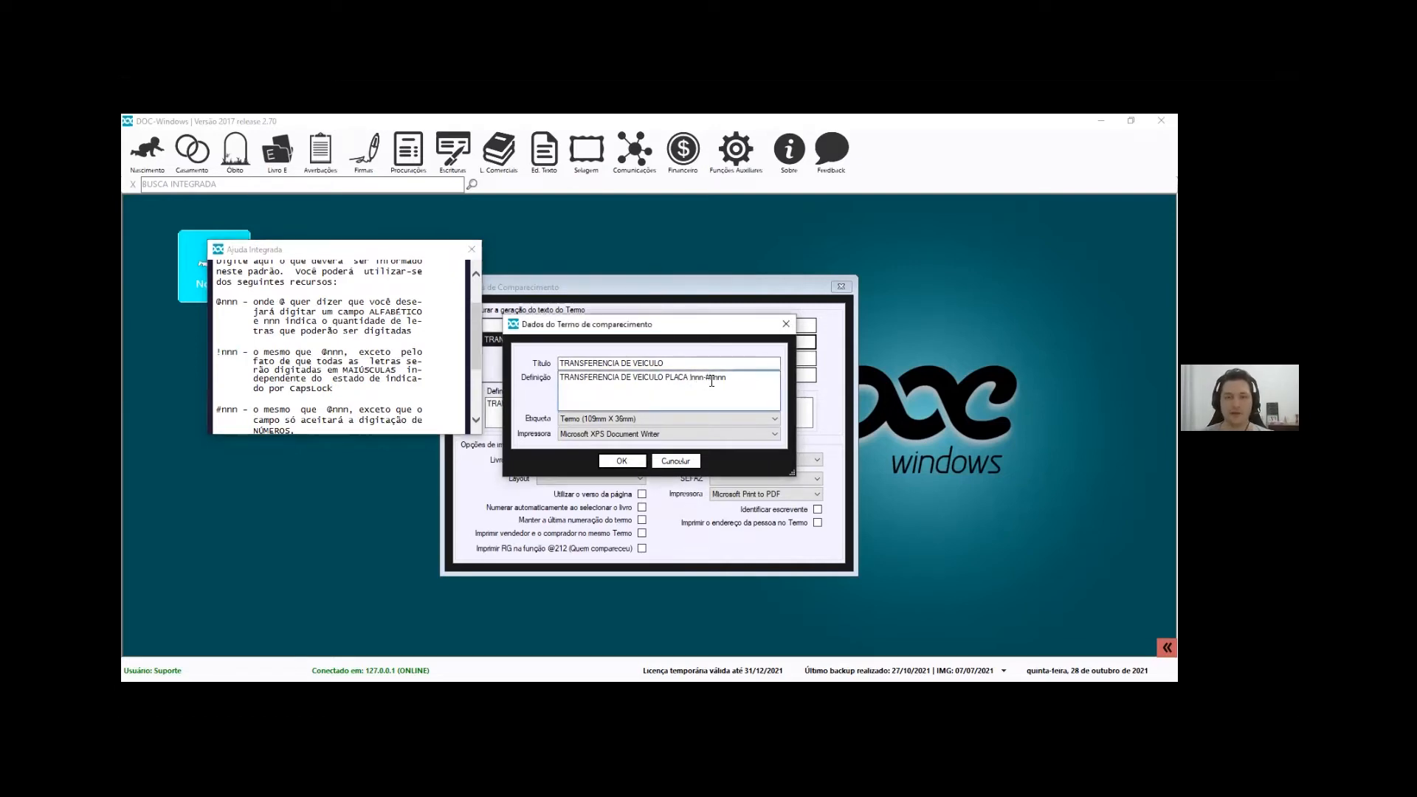
drag(706, 377, 692, 377)
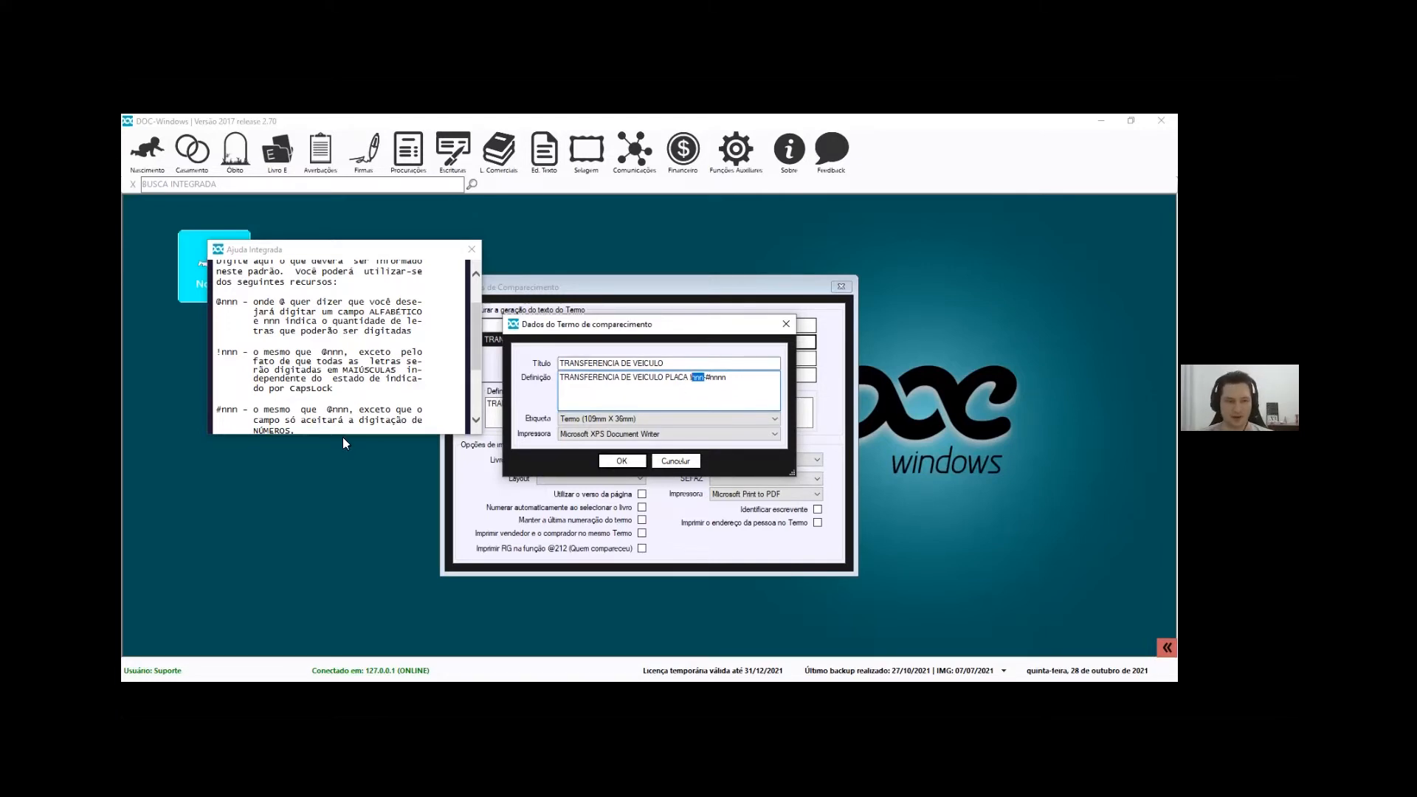
Highlight the #nnnn mask and the help's numbers-only rule for #, then close the help
drag(217, 302, 254, 304)
click(261, 401)
scroll(261, 400, down, 1)
drag(740, 379, 705, 378)
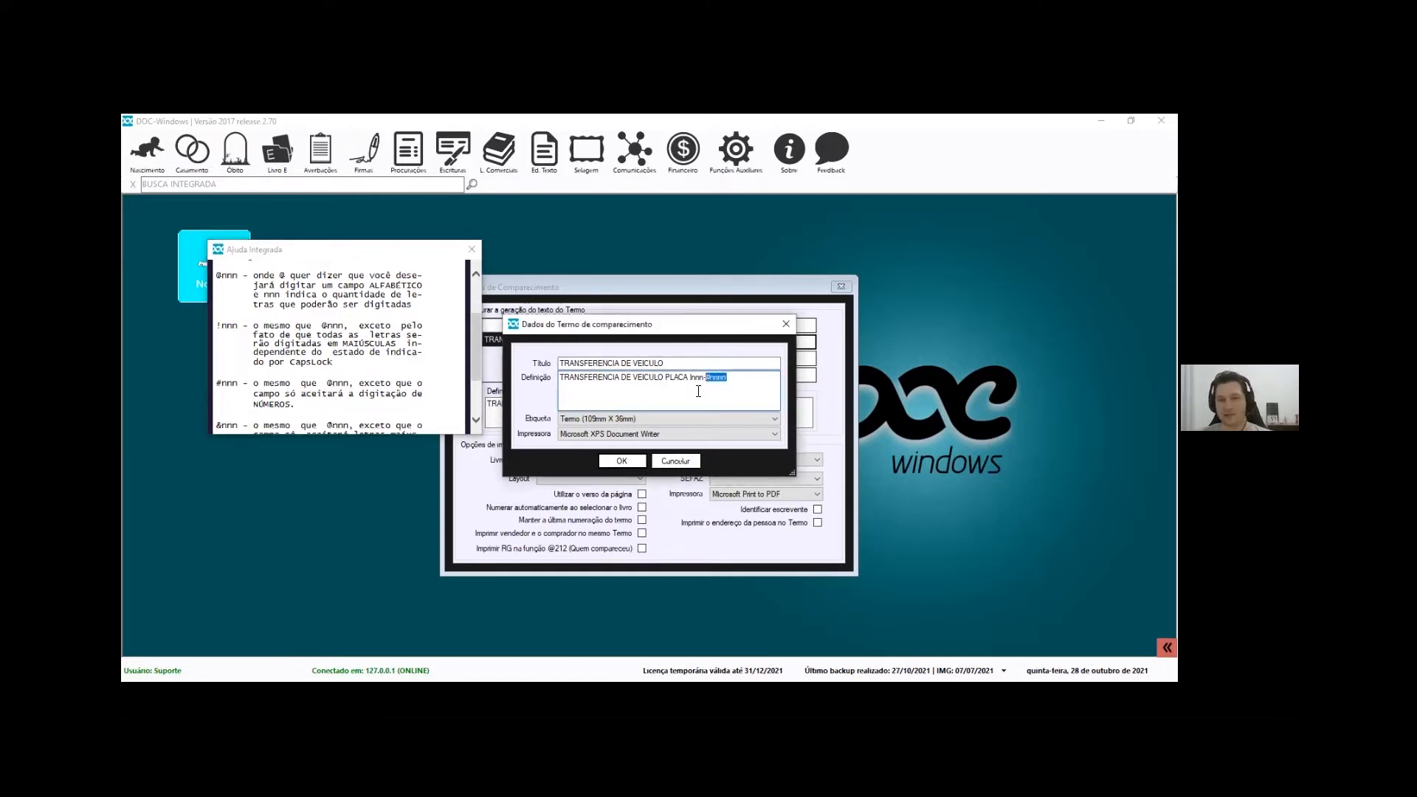
click(724, 378)
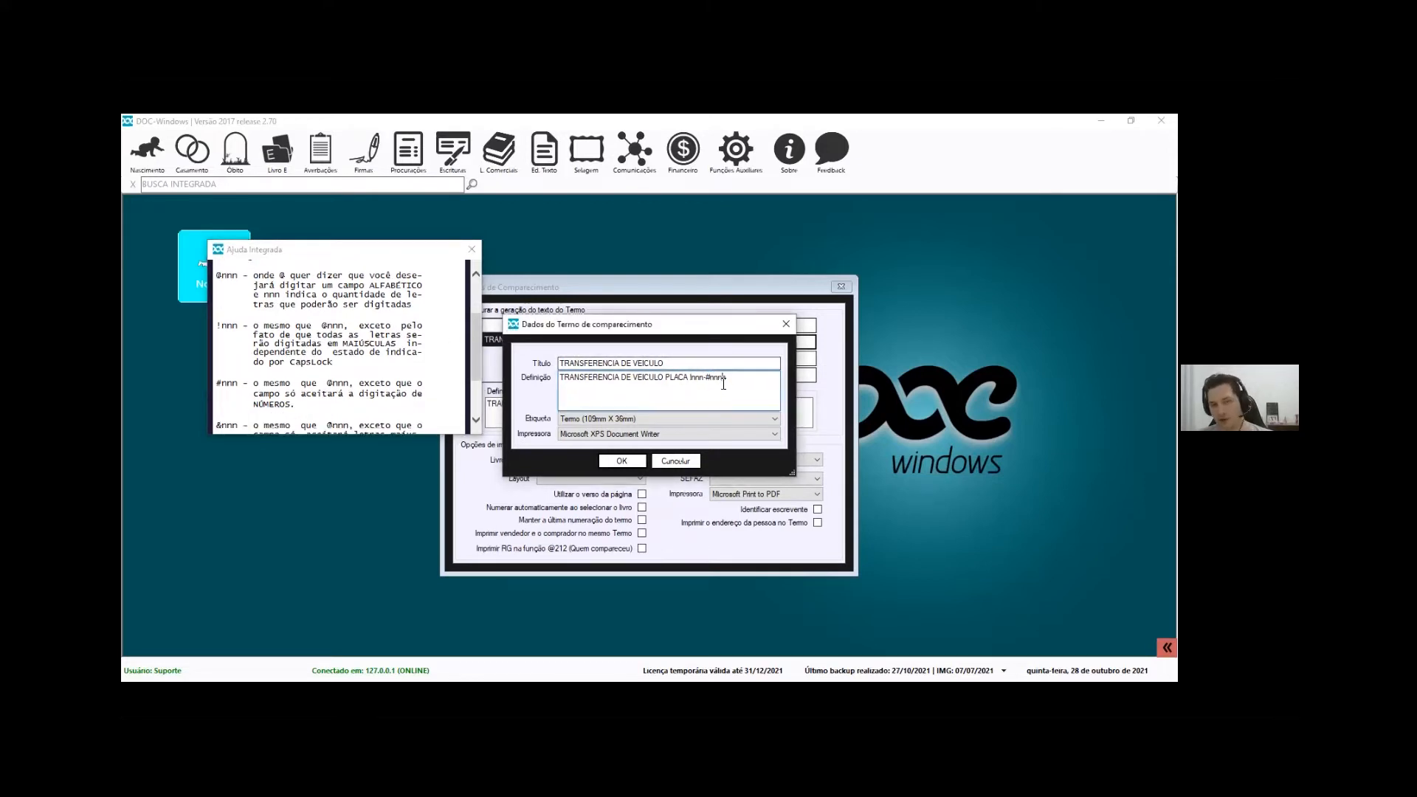
click(223, 384)
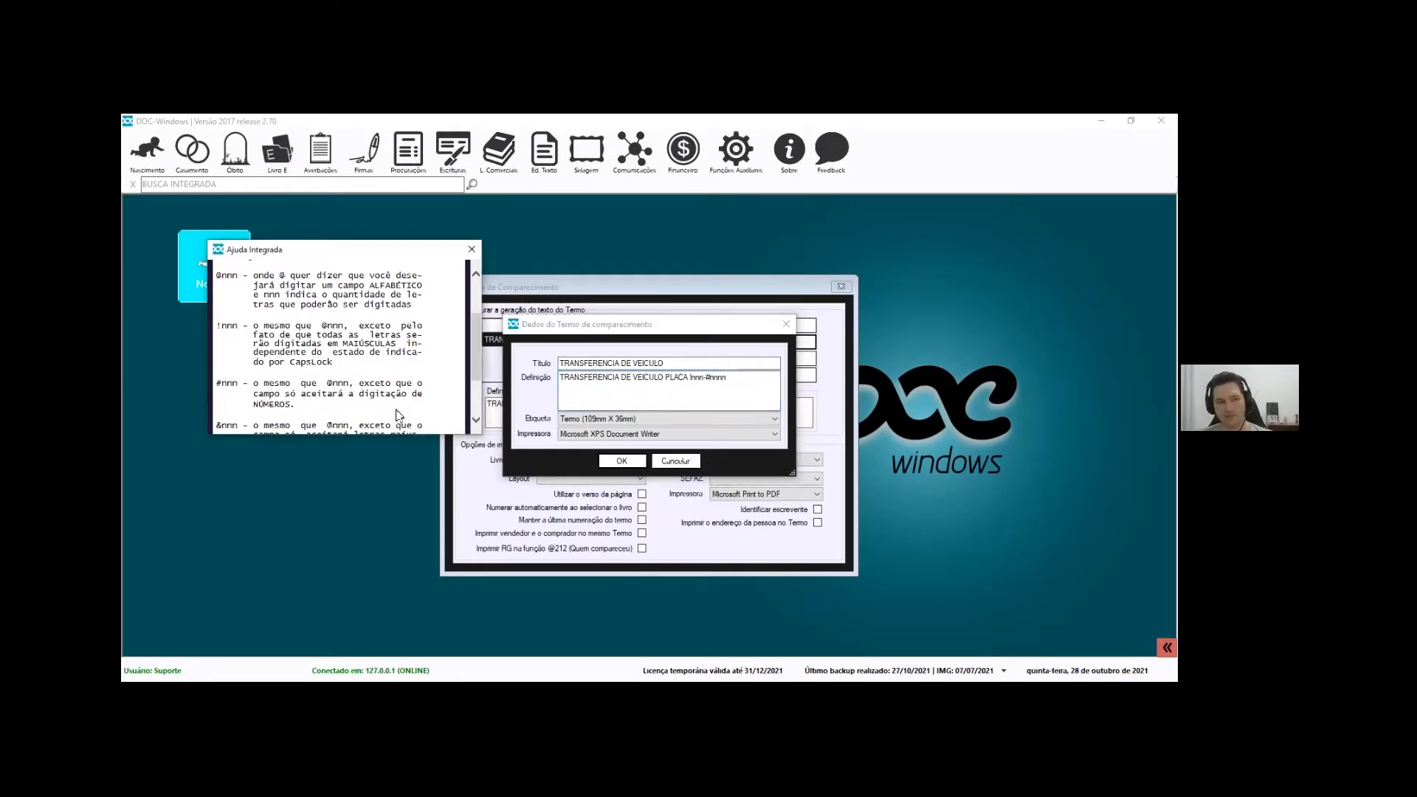
drag(297, 394, 403, 415)
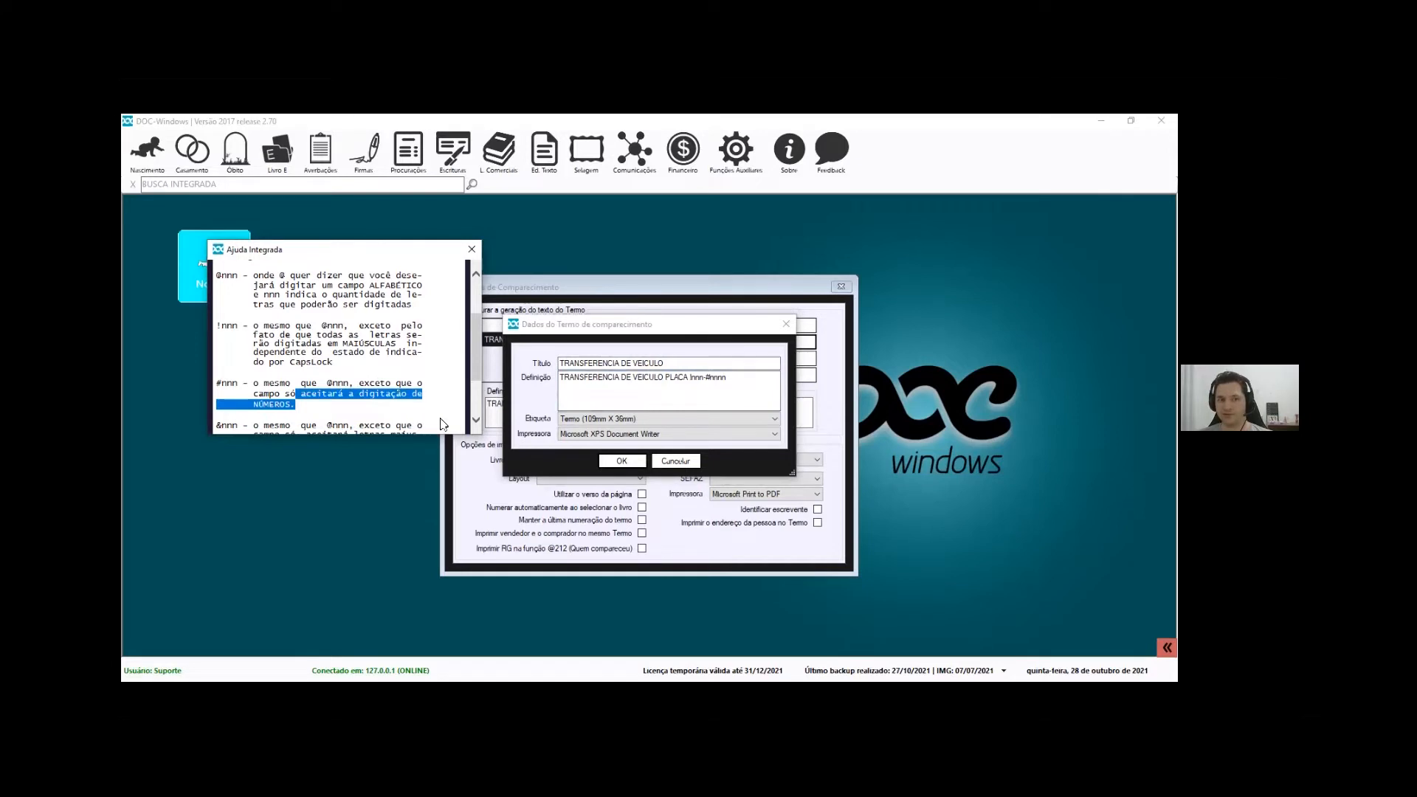
click(472, 249)
Keep the Termo (109mm X 36mm) label on the term and save it
click(606, 418)
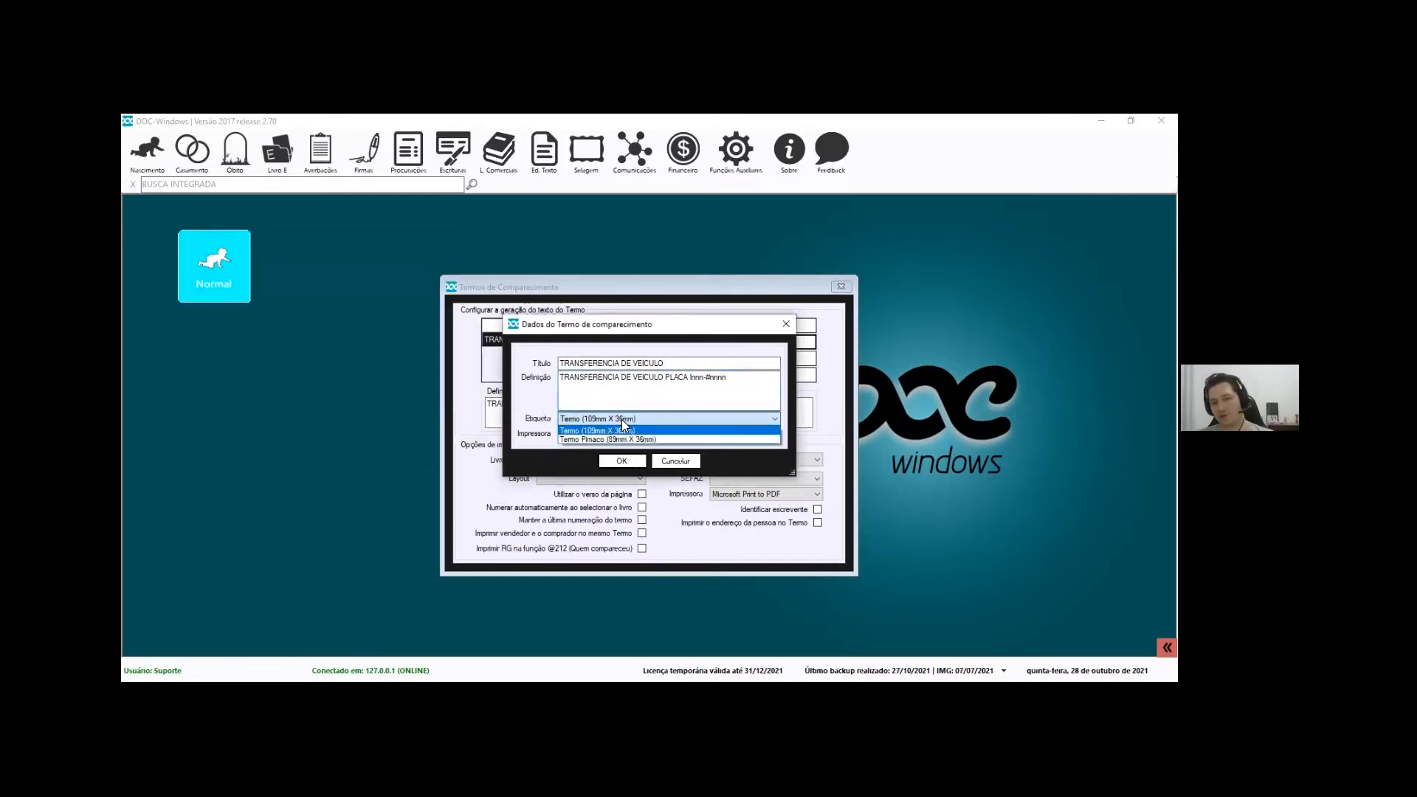
click(598, 432)
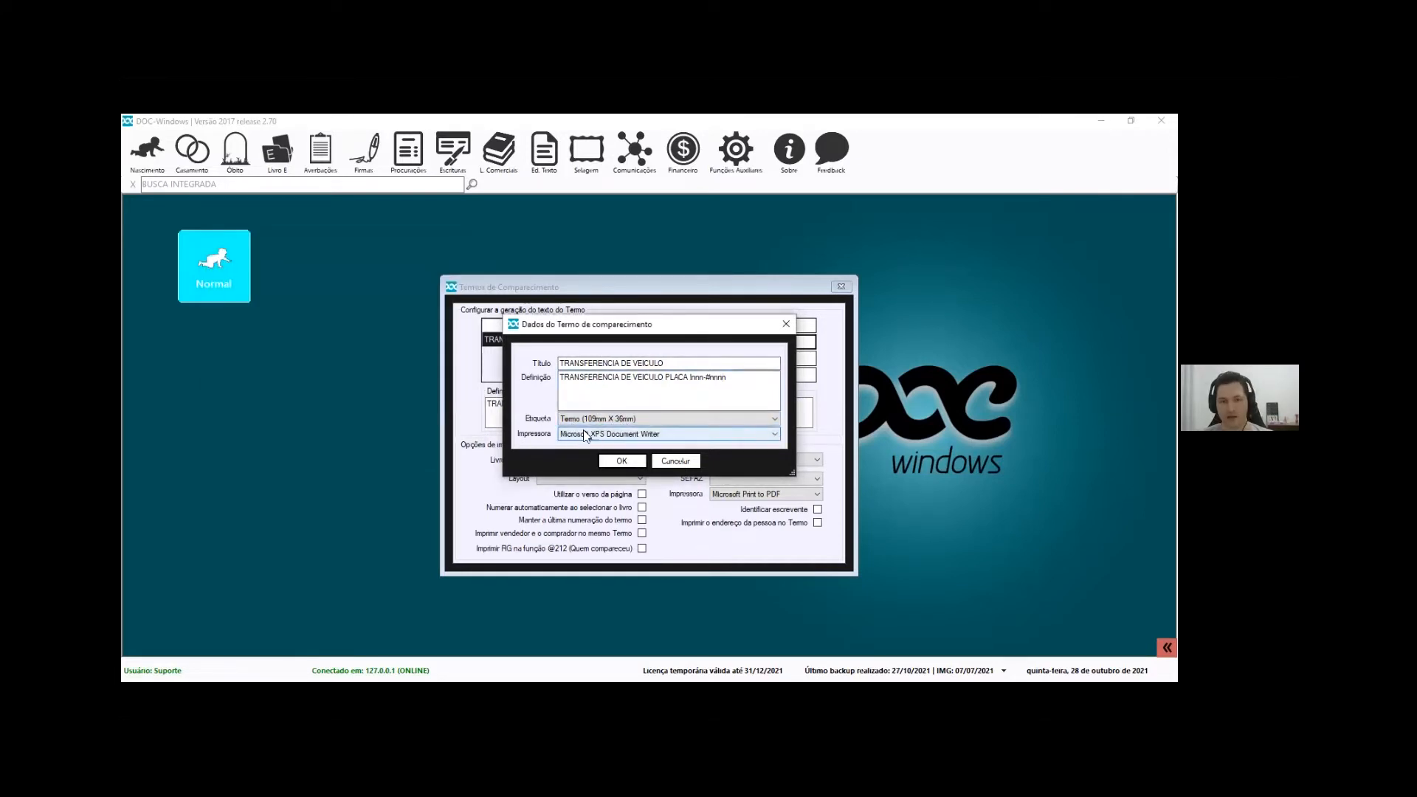
click(622, 462)
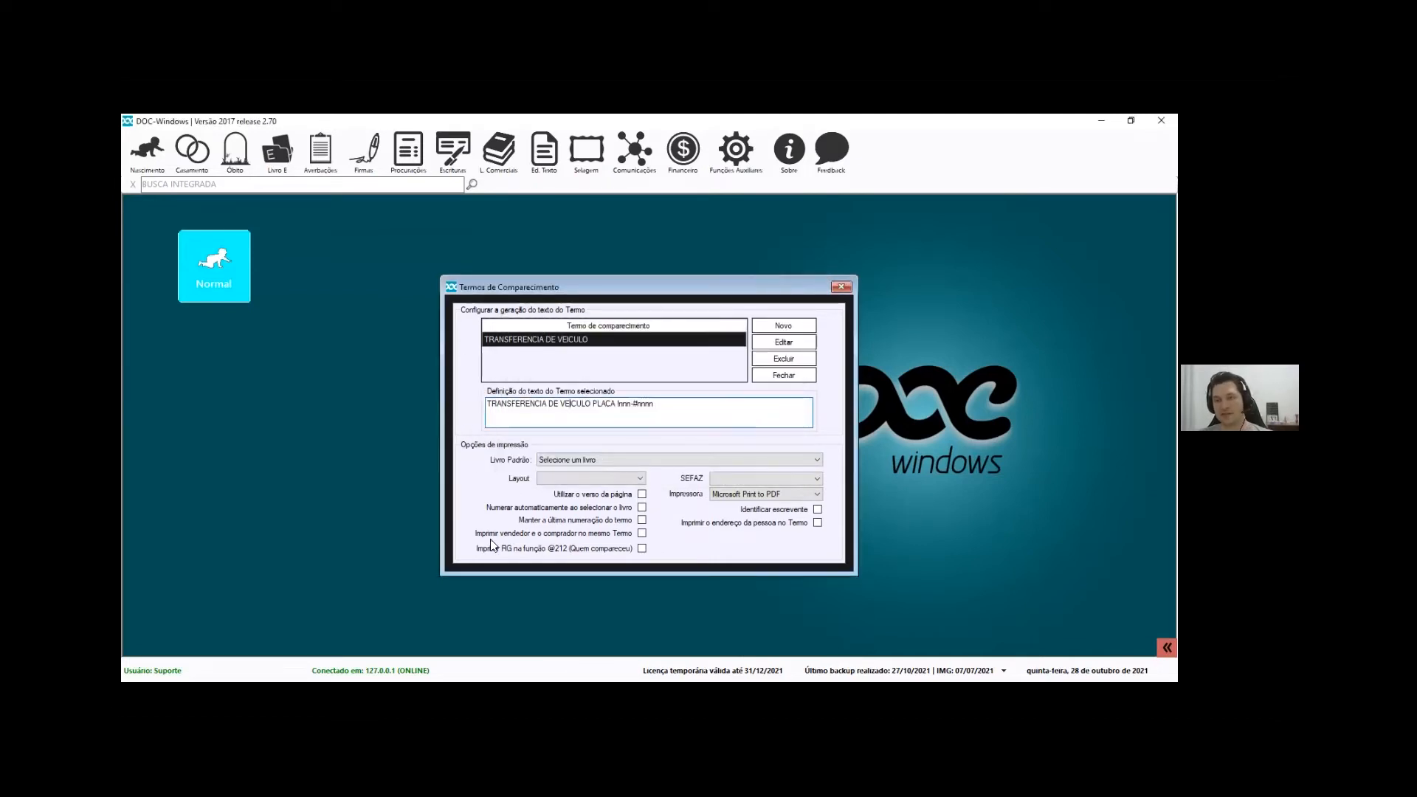
Set Livro Padrão to Termo de comparecimento and the print layout to Etiqueta
click(555, 459)
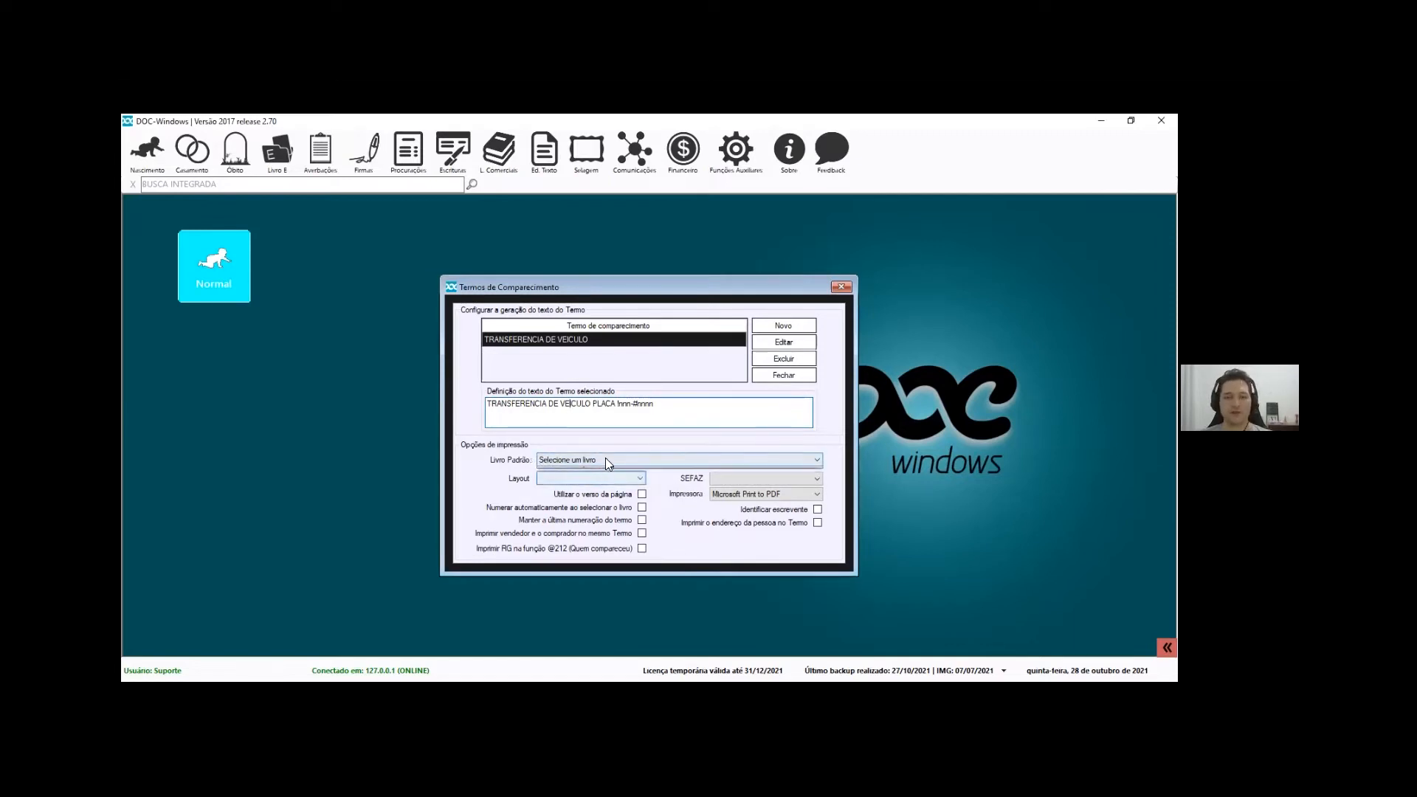
click(591, 478)
click(549, 477)
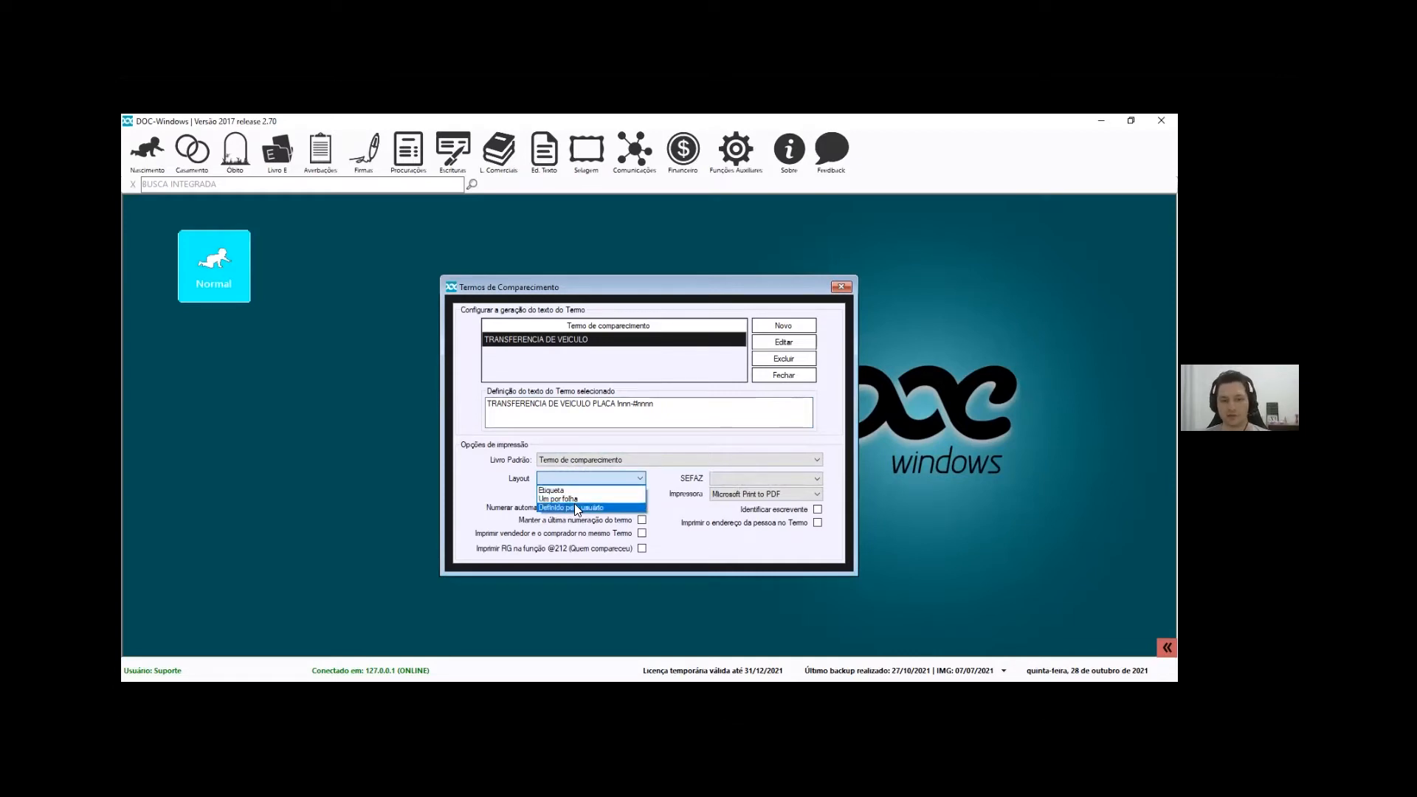
click(575, 506)
click(587, 480)
click(566, 489)
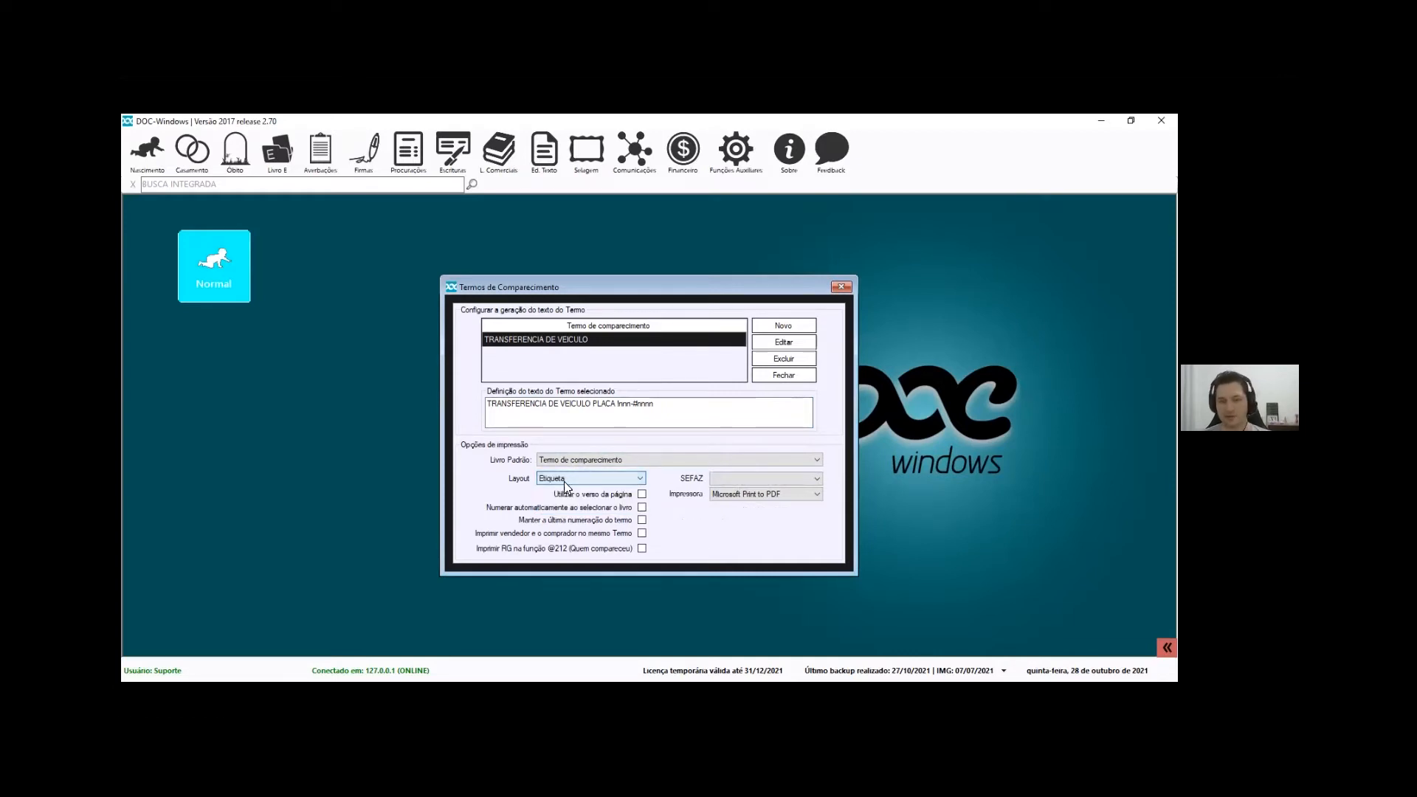
click(564, 481)
click(574, 506)
click(578, 483)
click(578, 490)
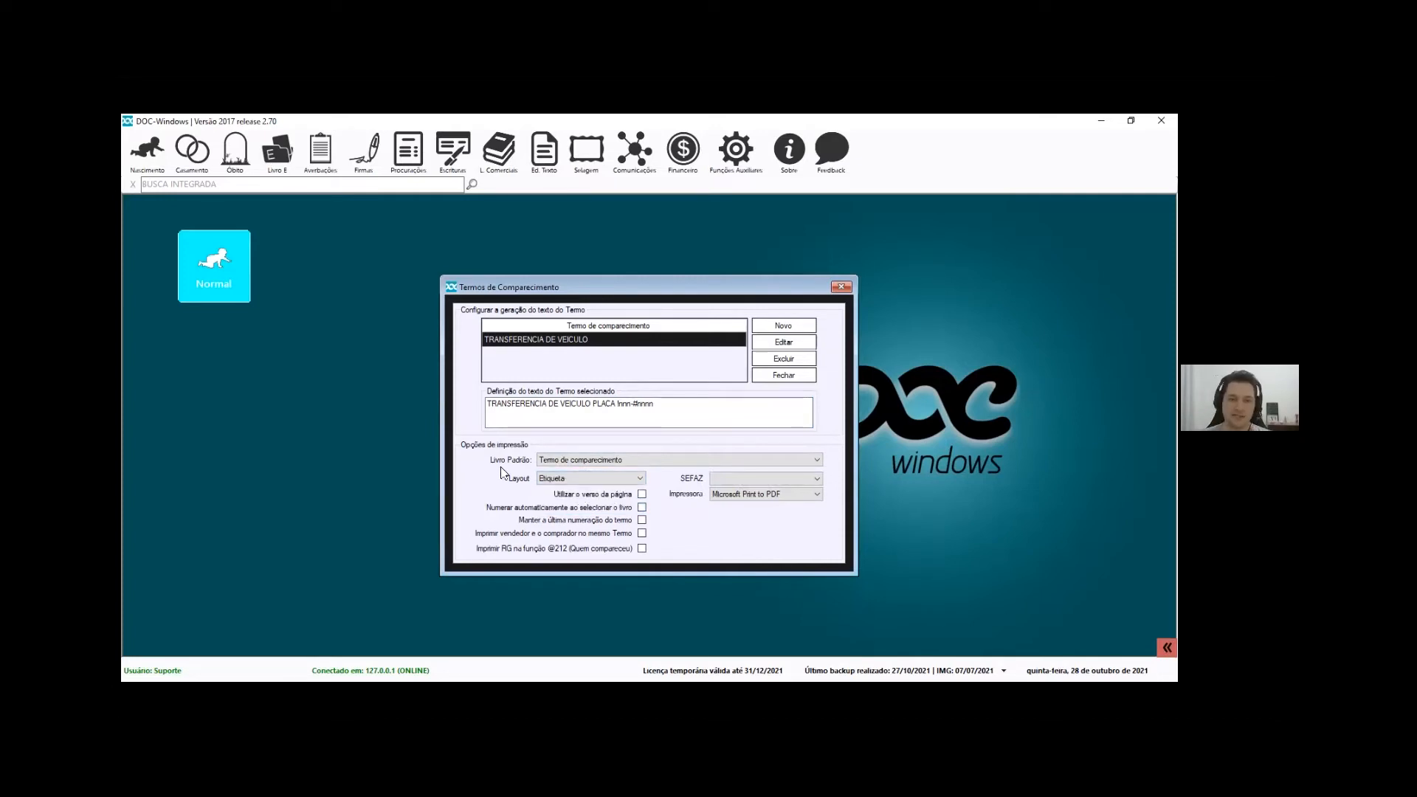
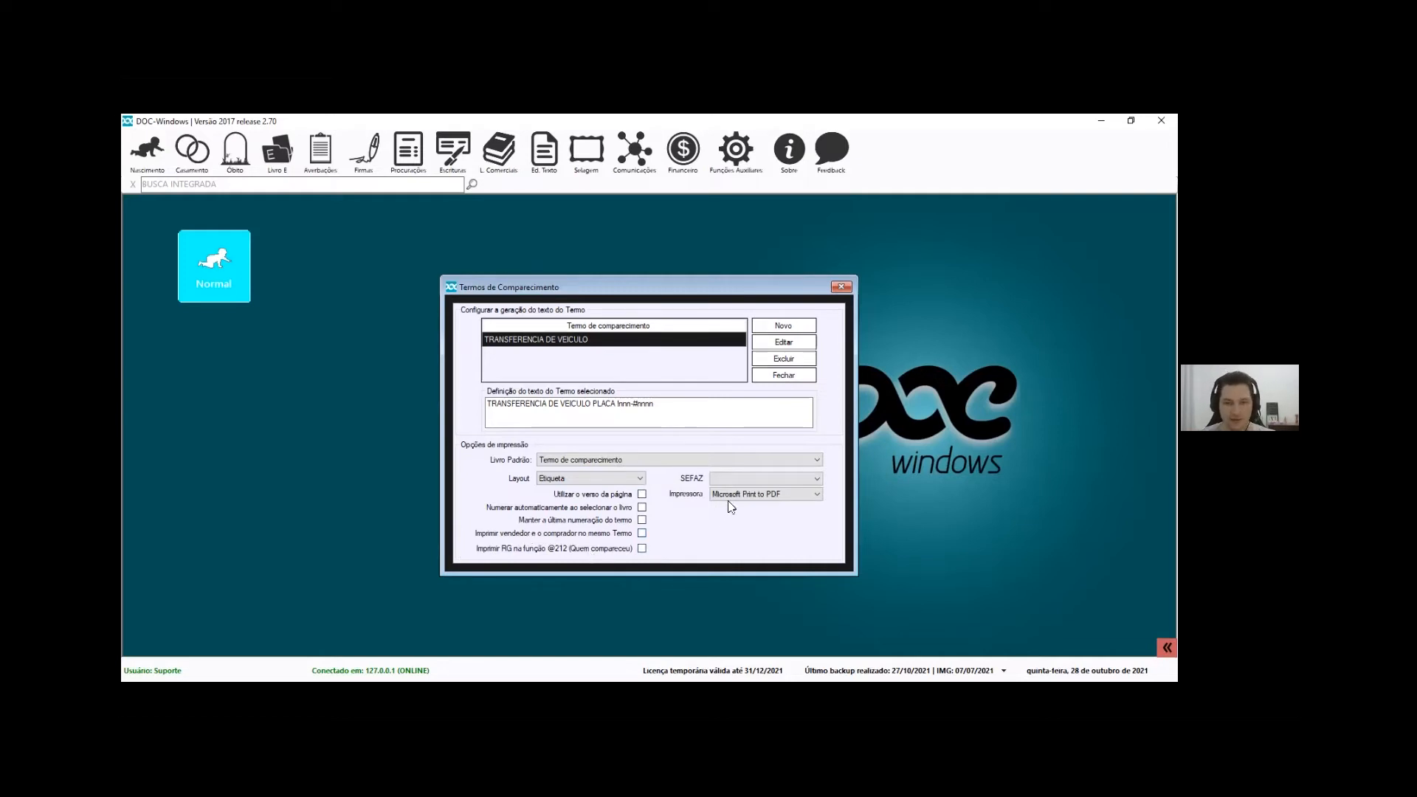
Choose Termo (109mm X 36mm) as the SEFAZ label format for the comparecimento term
click(741, 476)
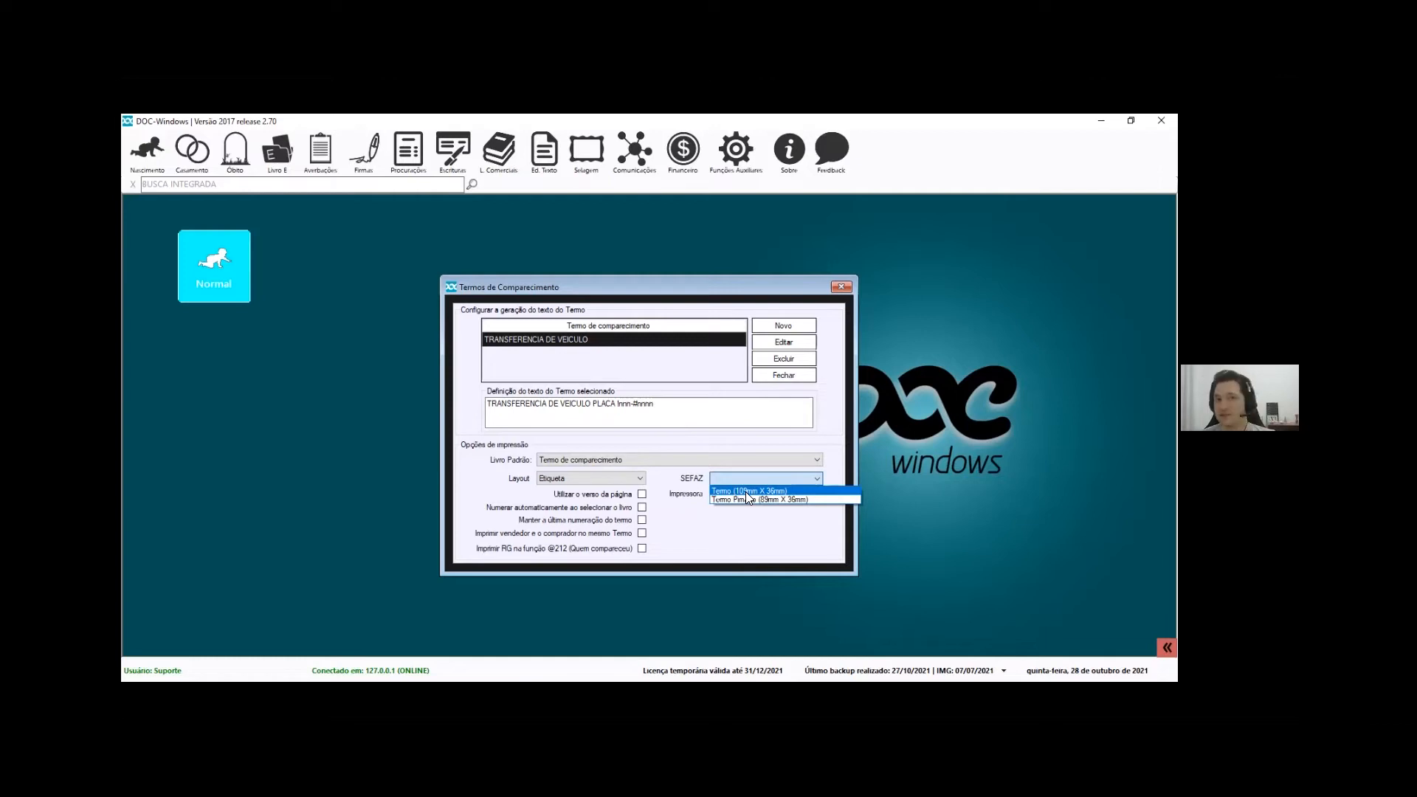
click(688, 483)
click(781, 476)
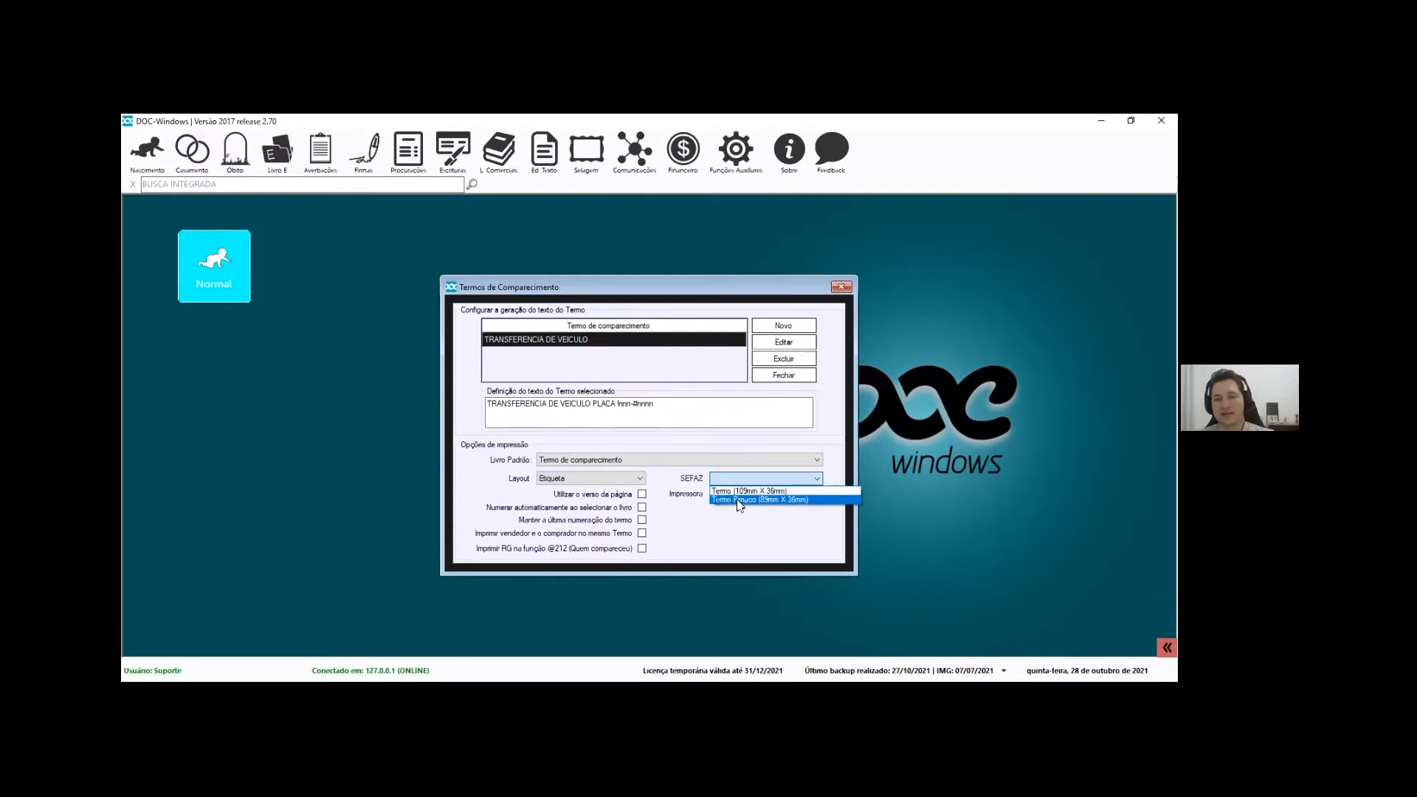
click(785, 491)
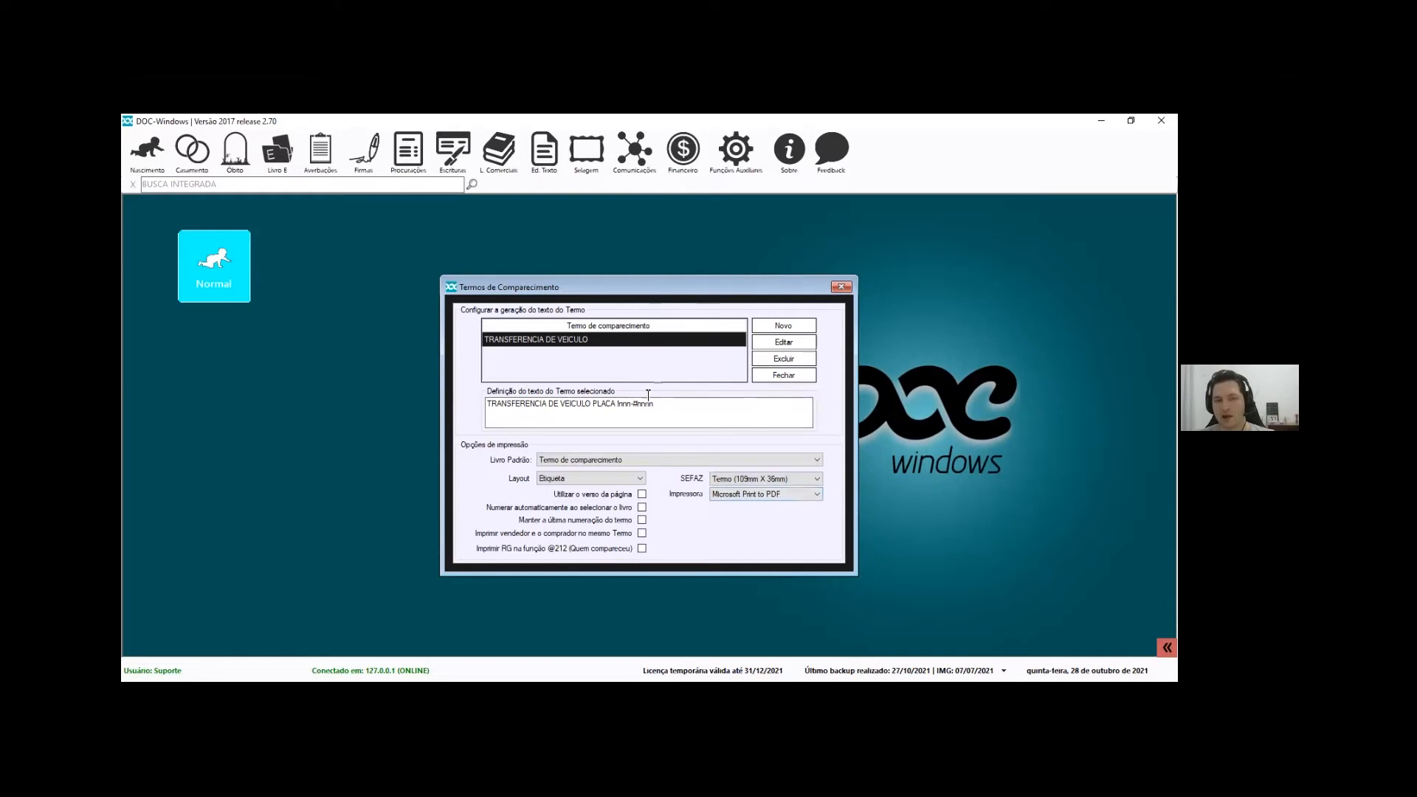
Change the selected term's label to Termo Pimaco (89mm X 36mm), confirm, and close the terms window
click(775, 344)
click(626, 417)
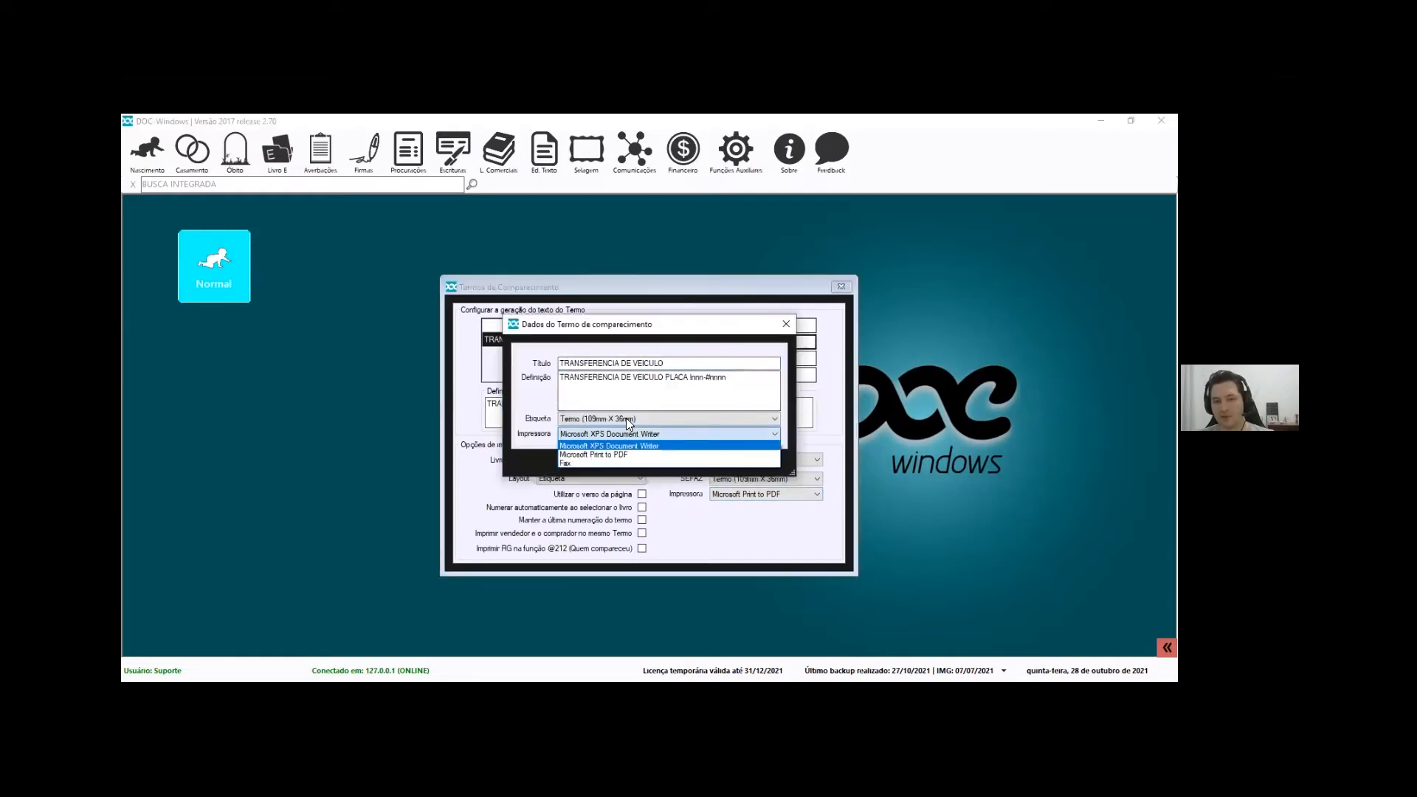
click(618, 440)
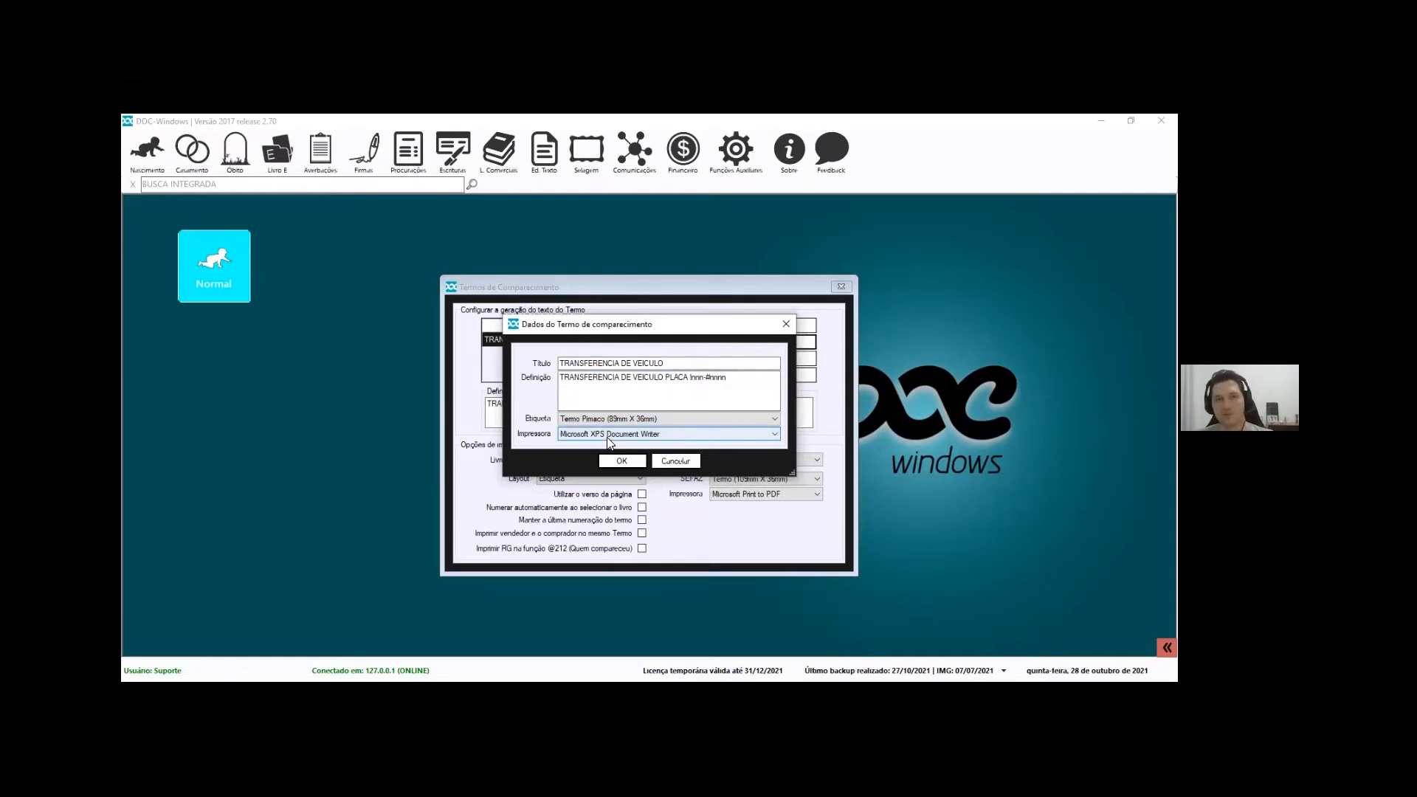
click(621, 460)
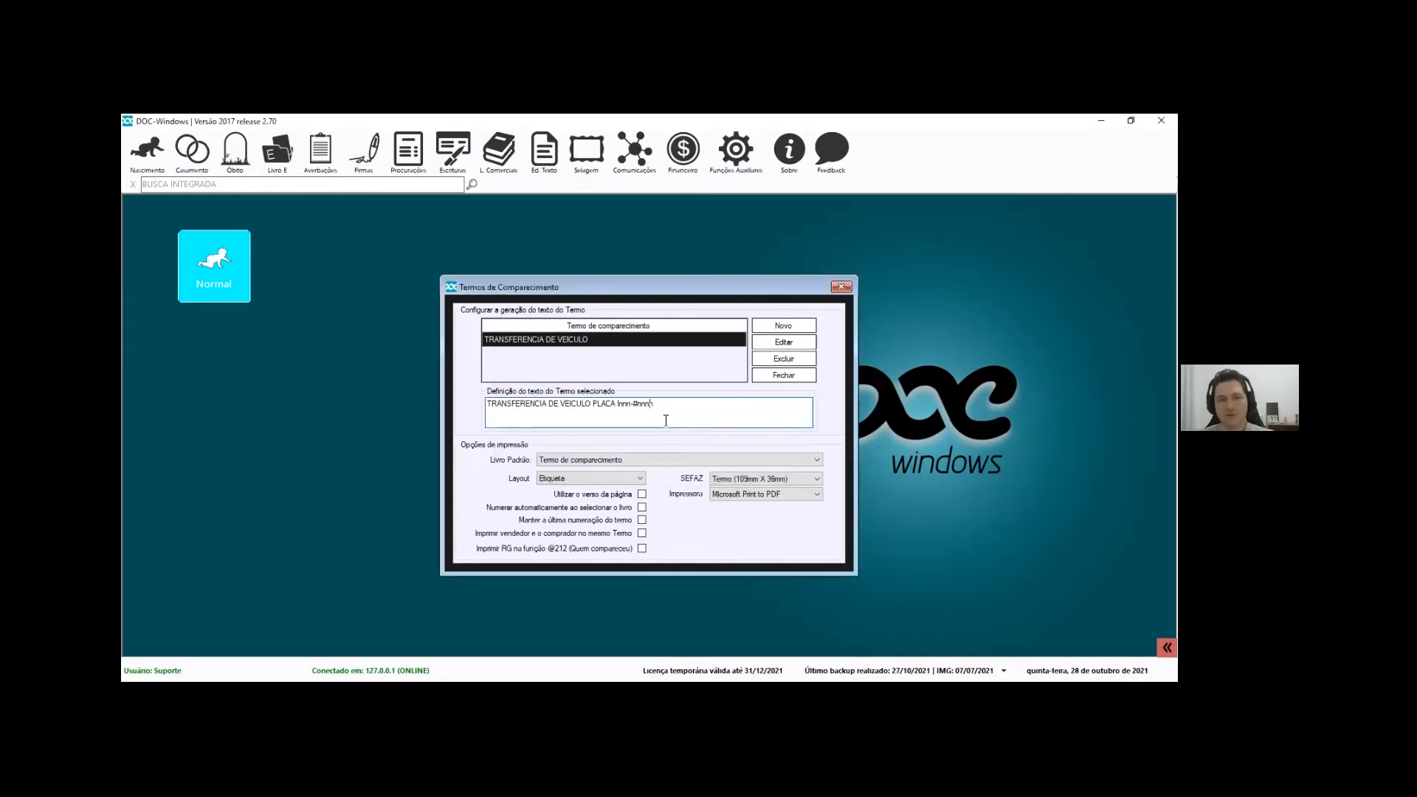
click(788, 376)
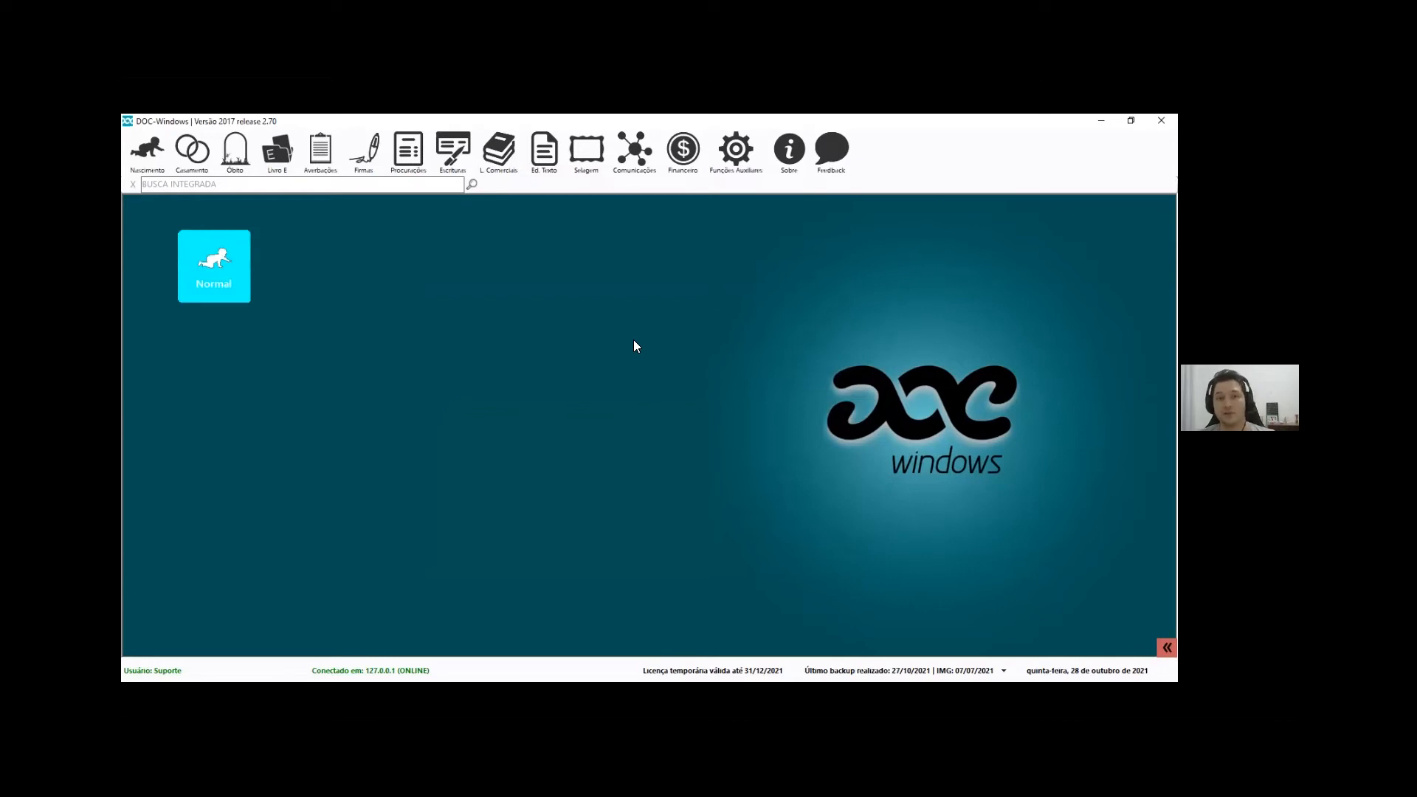
click(364, 151)
Search signatures by the signatory's full name and bring up the Ficha/Termo print formats for the result
click(403, 202)
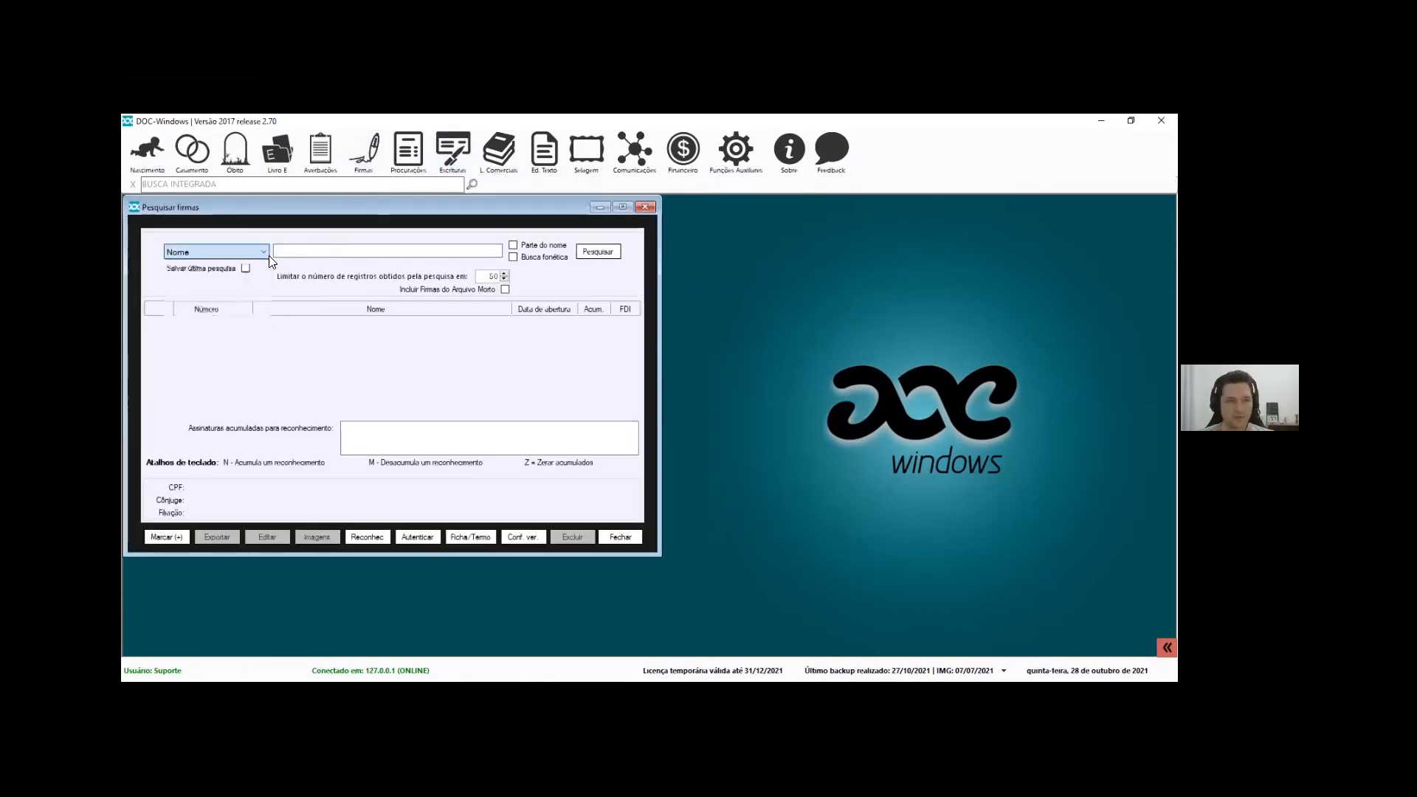
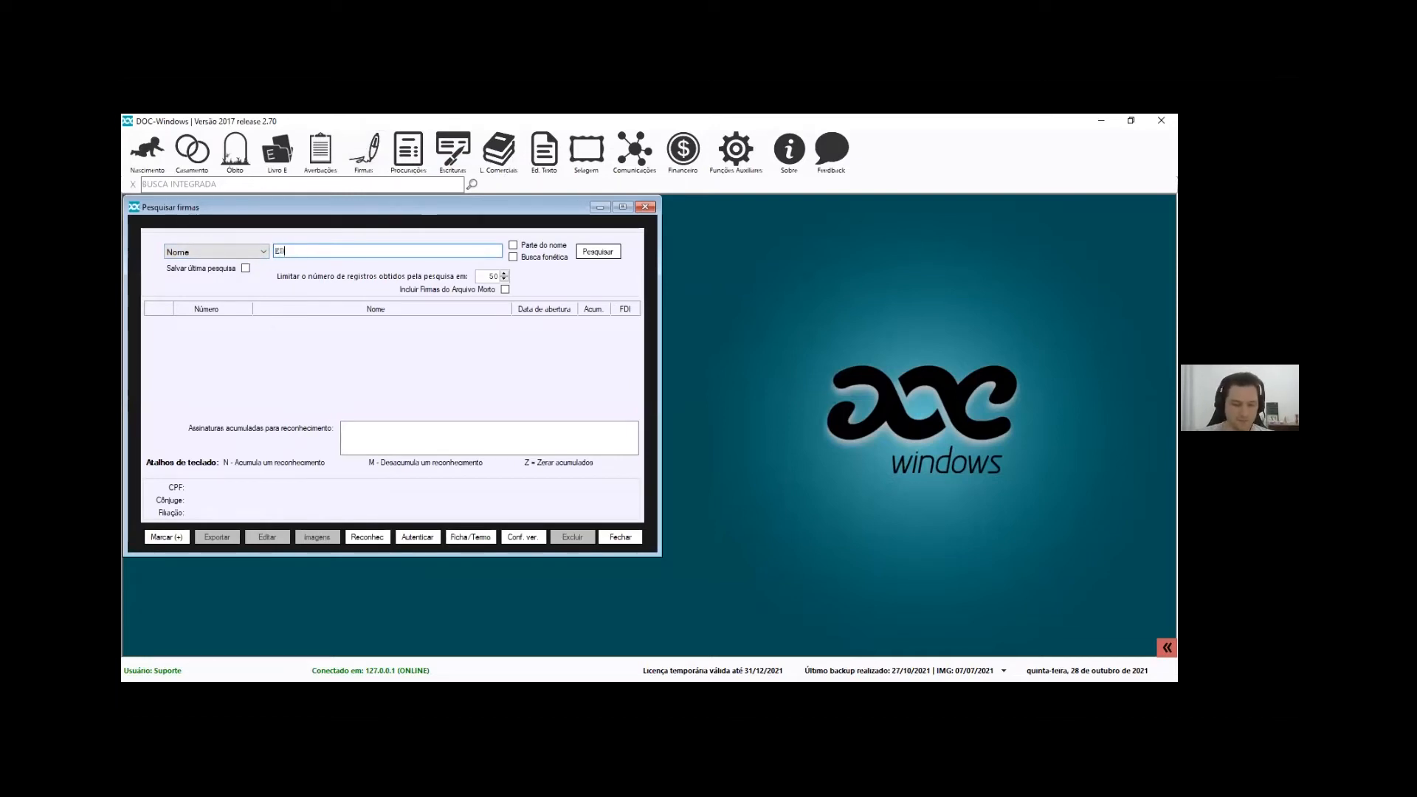
key(Return)
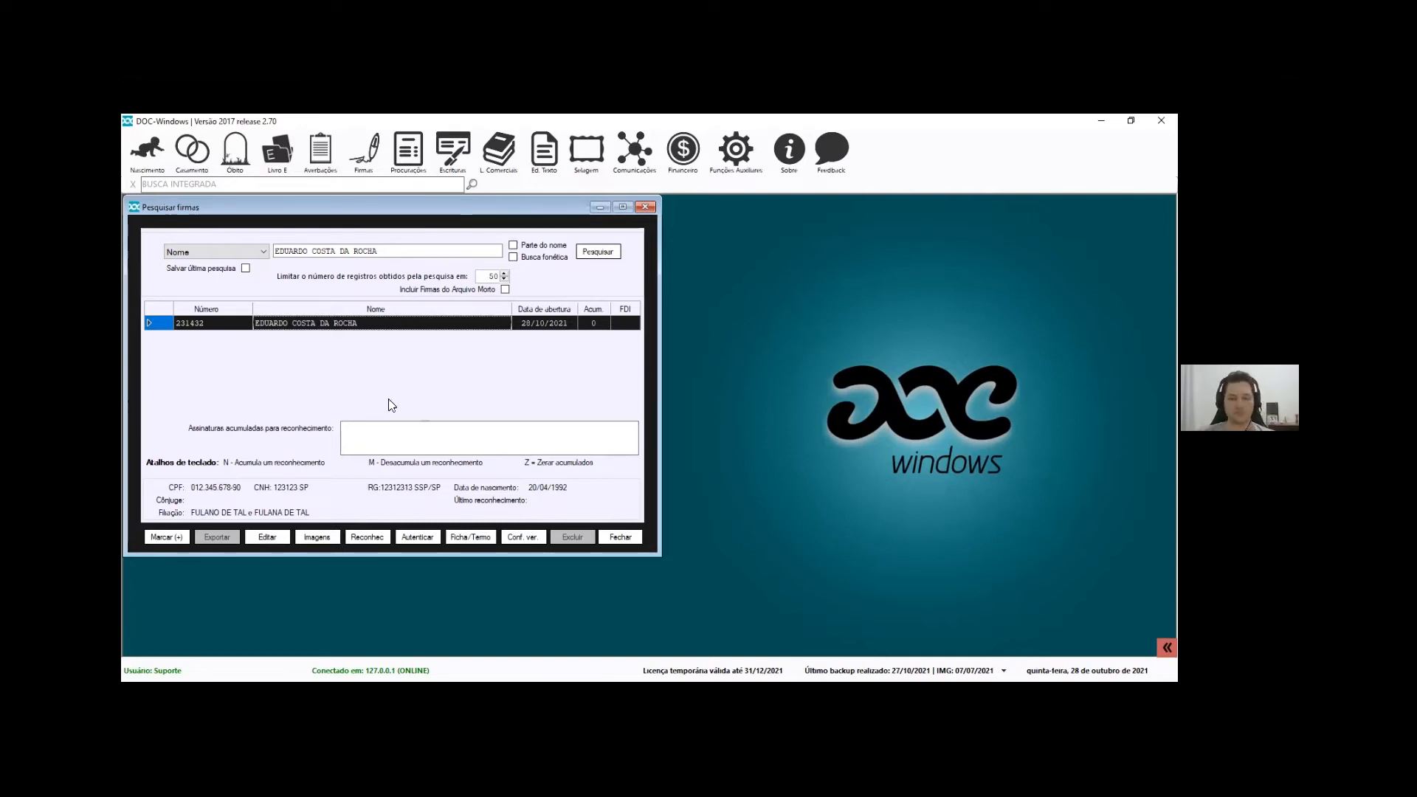
click(470, 537)
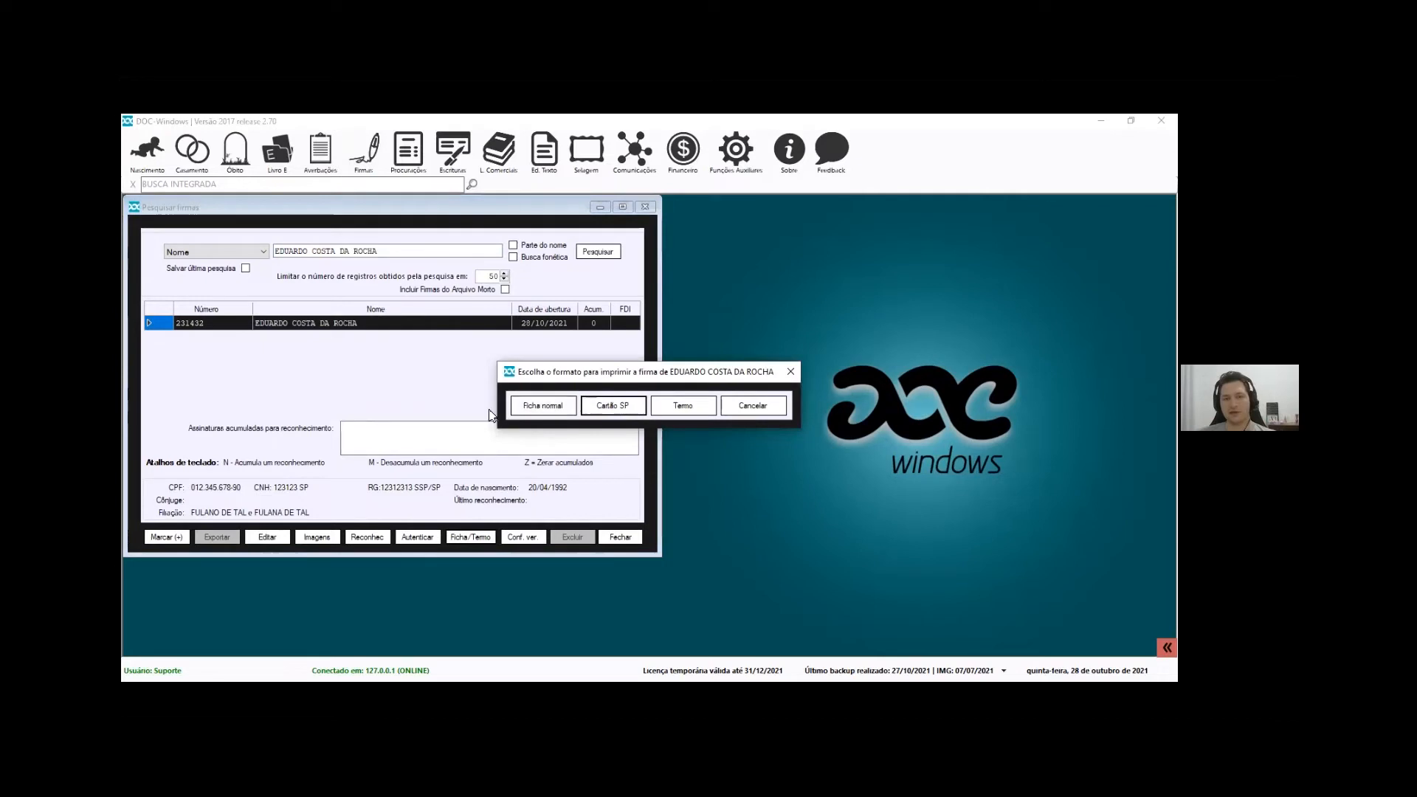
drag(612, 370, 608, 348)
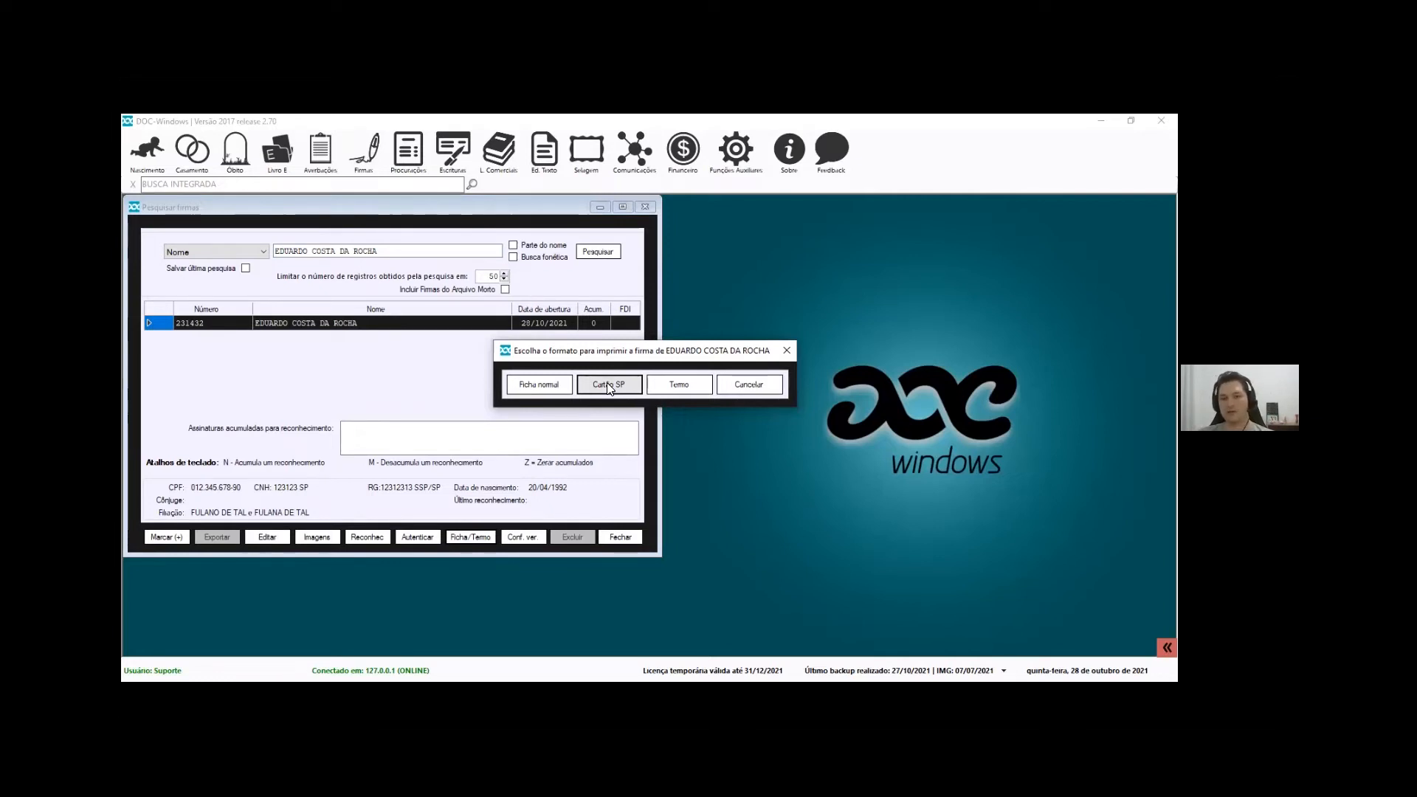
click(543, 388)
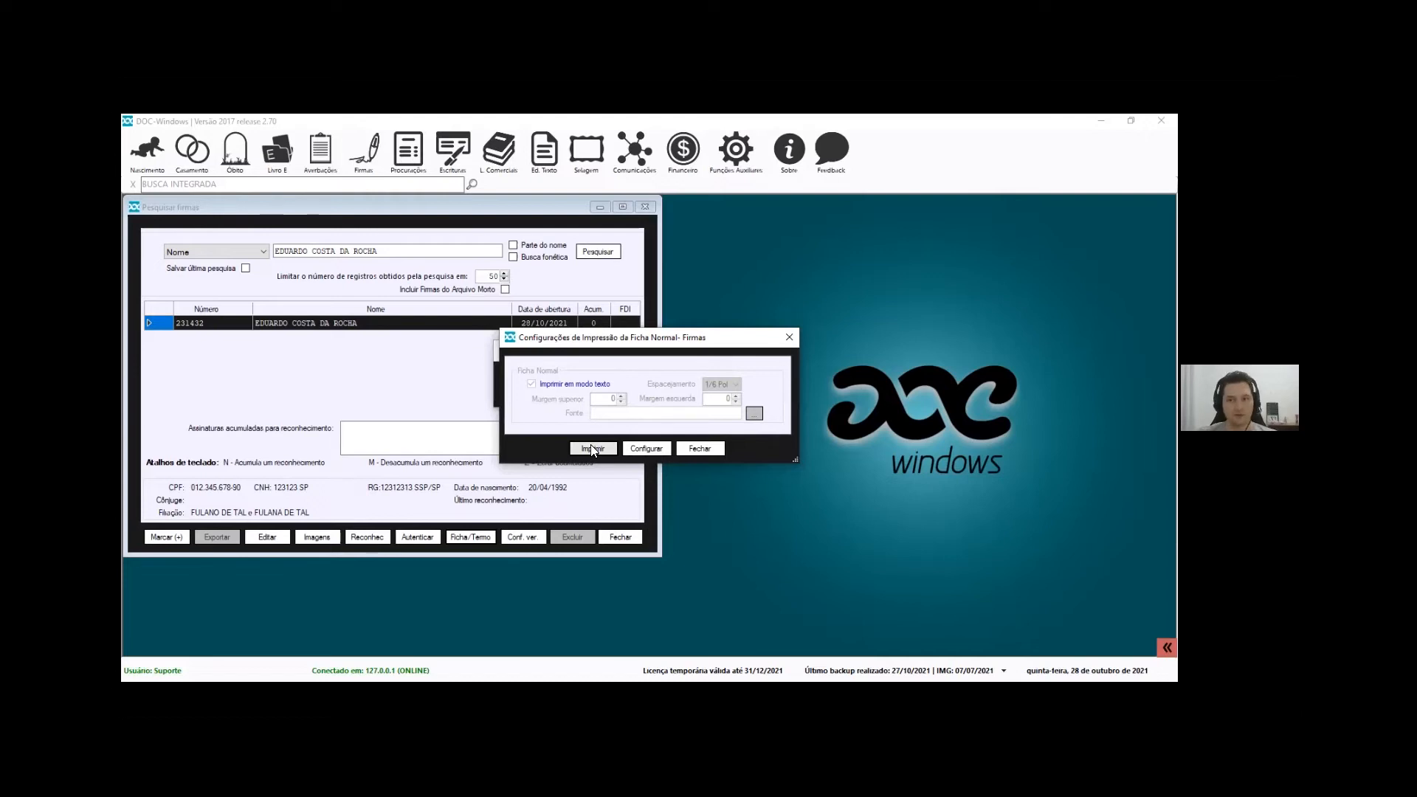
click(646, 449)
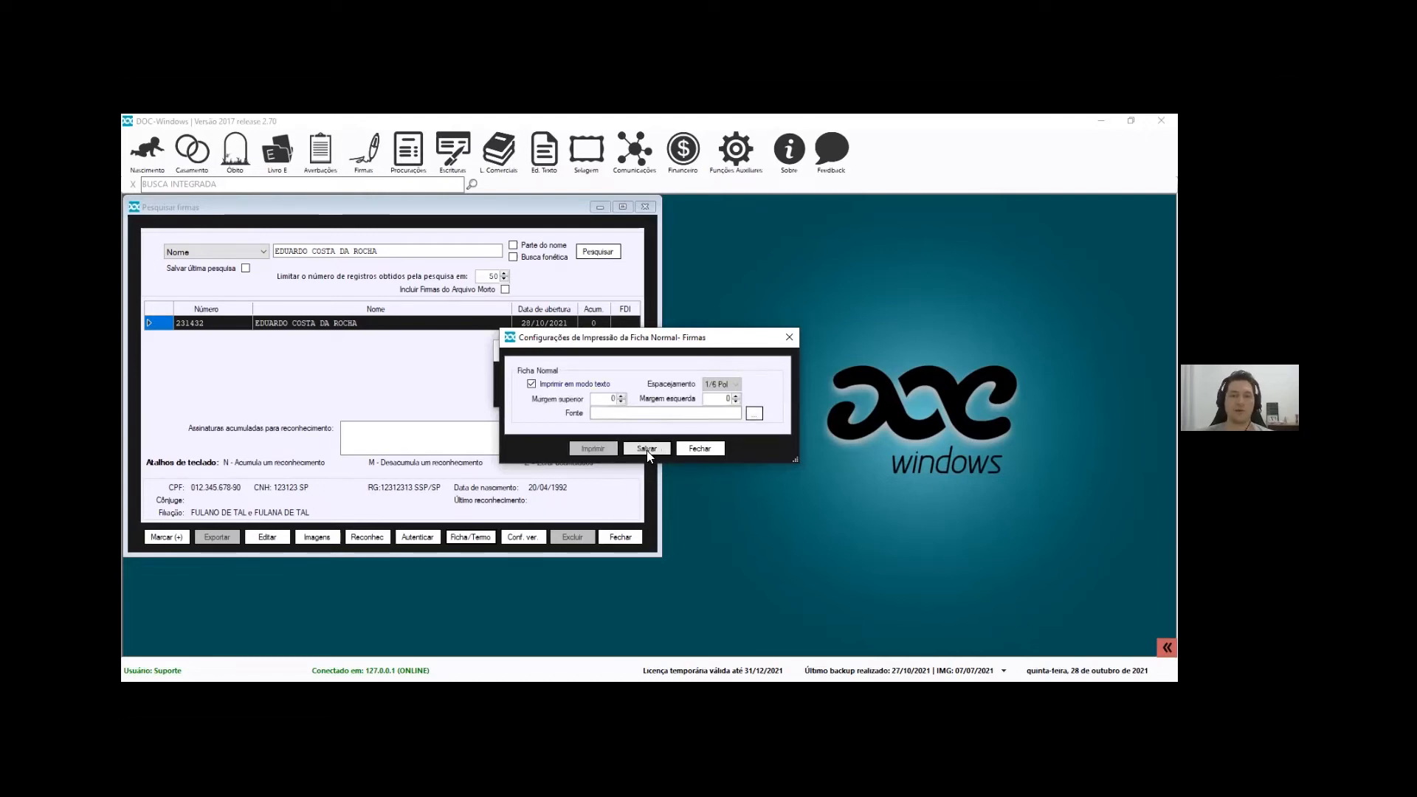
click(532, 384)
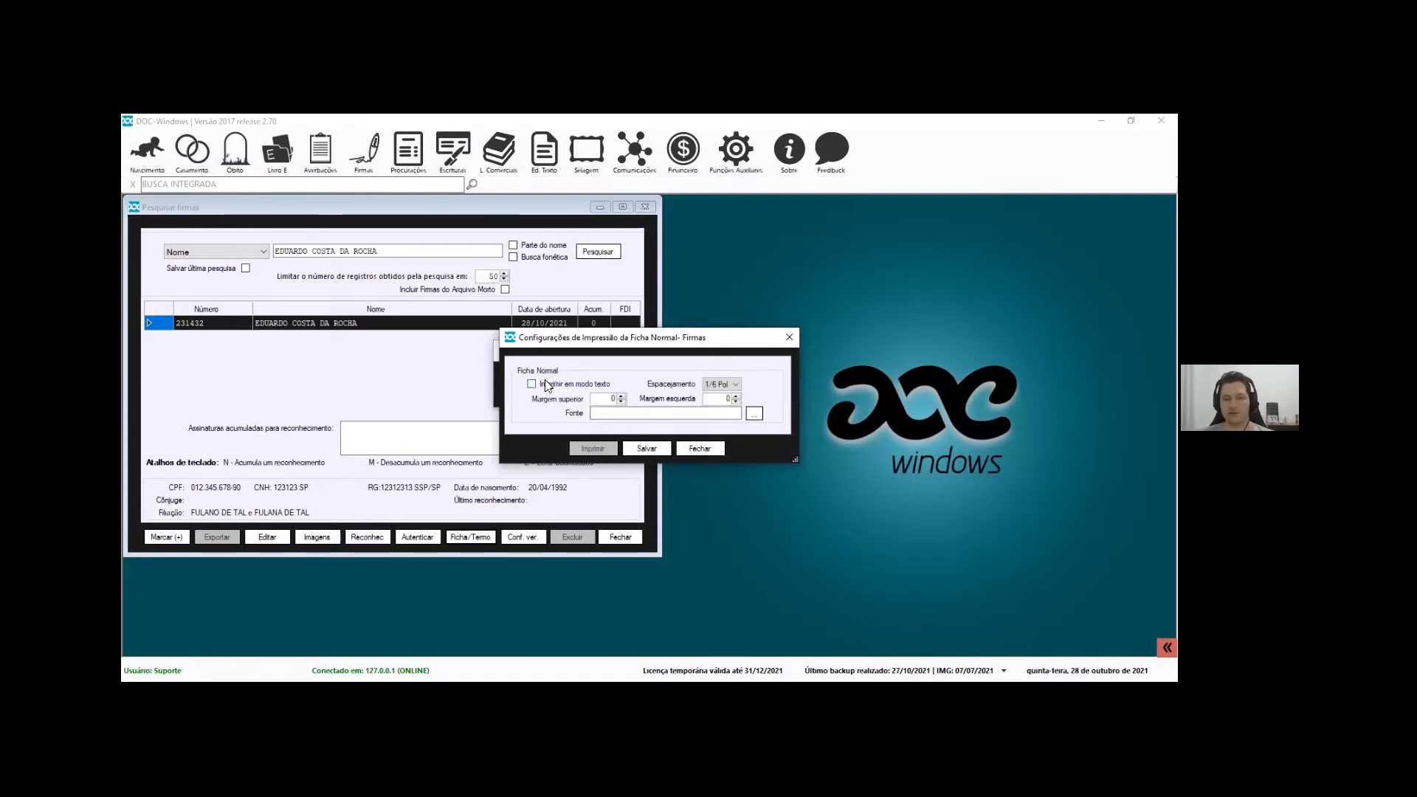
click(754, 414)
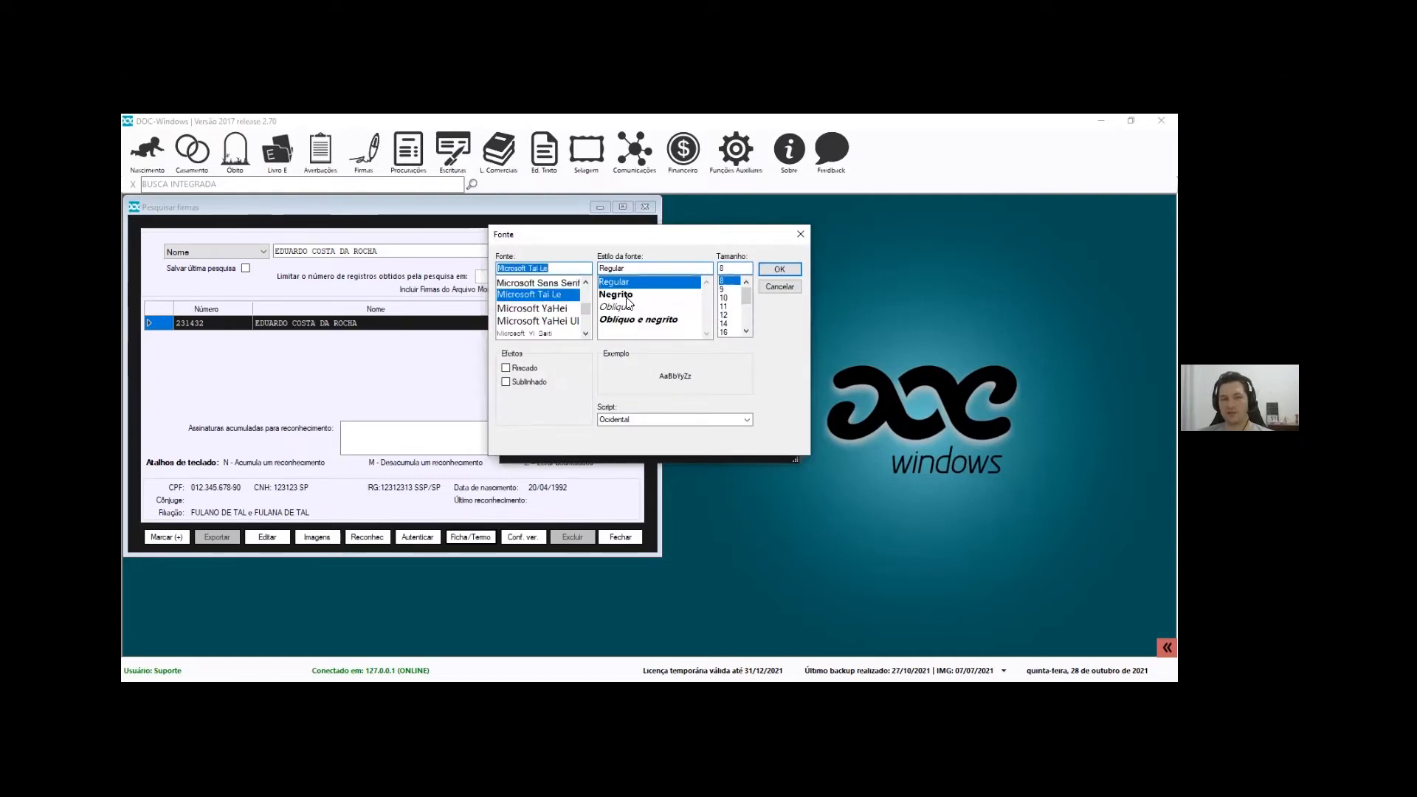
click(787, 286)
click(702, 448)
click(743, 451)
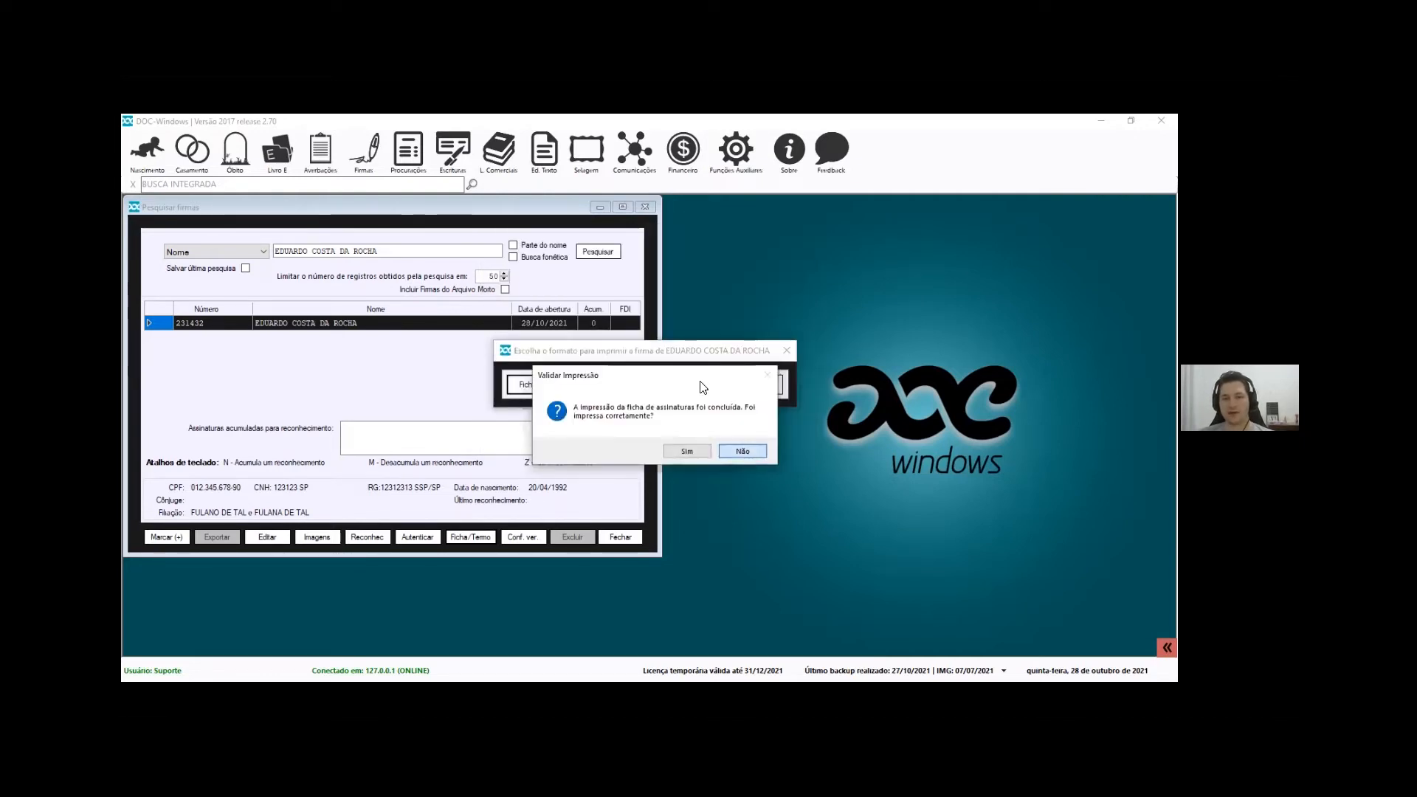
Open the FICHA DE FIRMA template from Firmas Definição de Fichas/Termos for editing
click(348, 164)
mouse_move(472, 215)
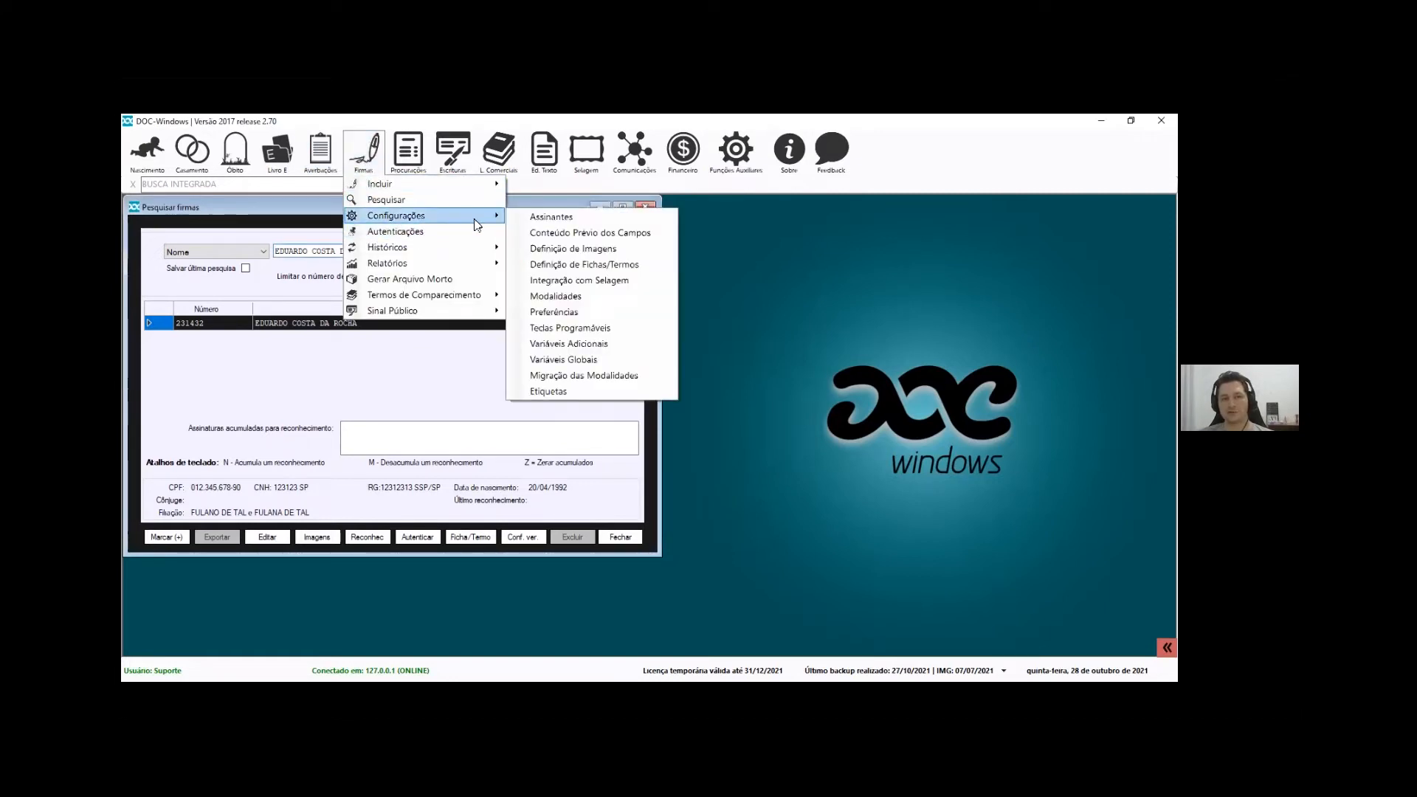
click(605, 266)
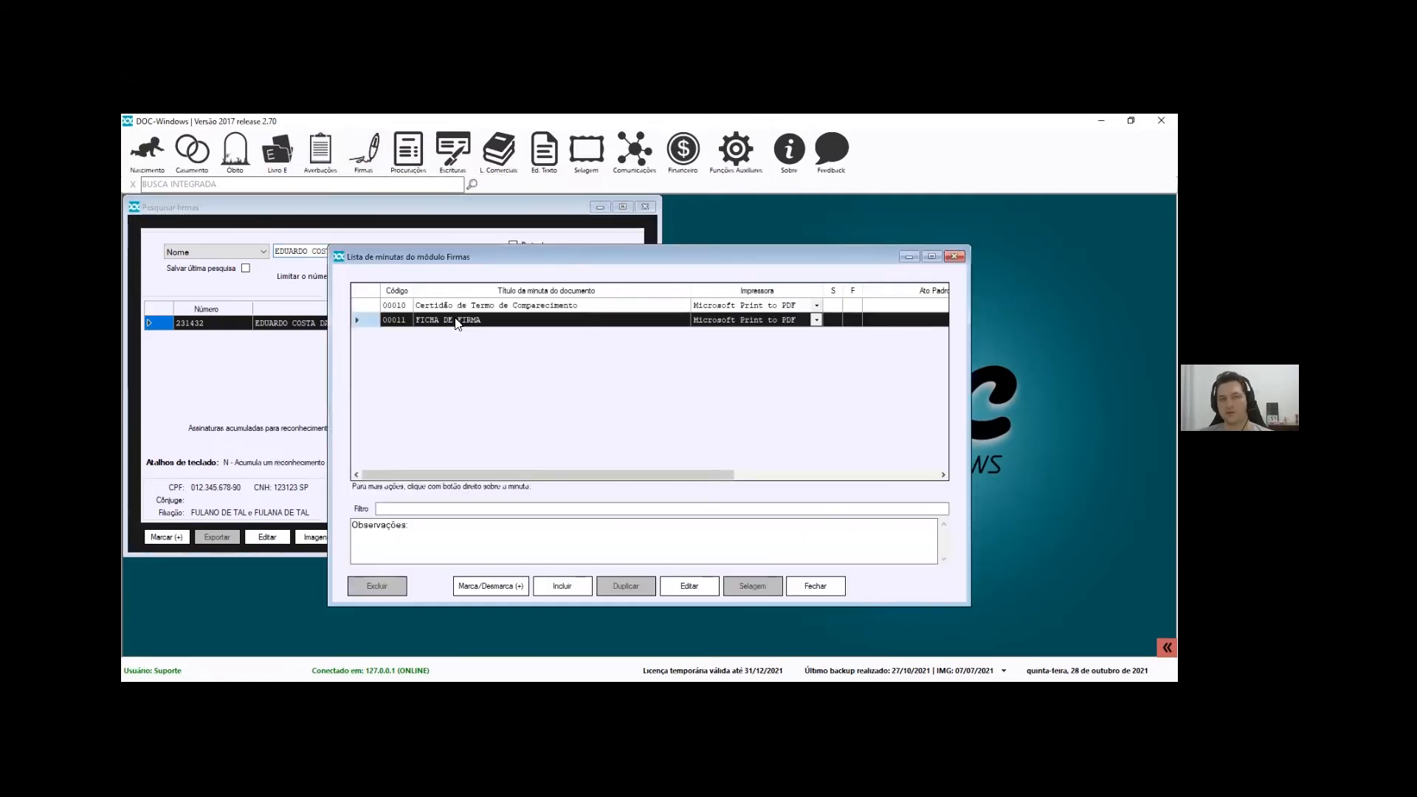
double_click(456, 322)
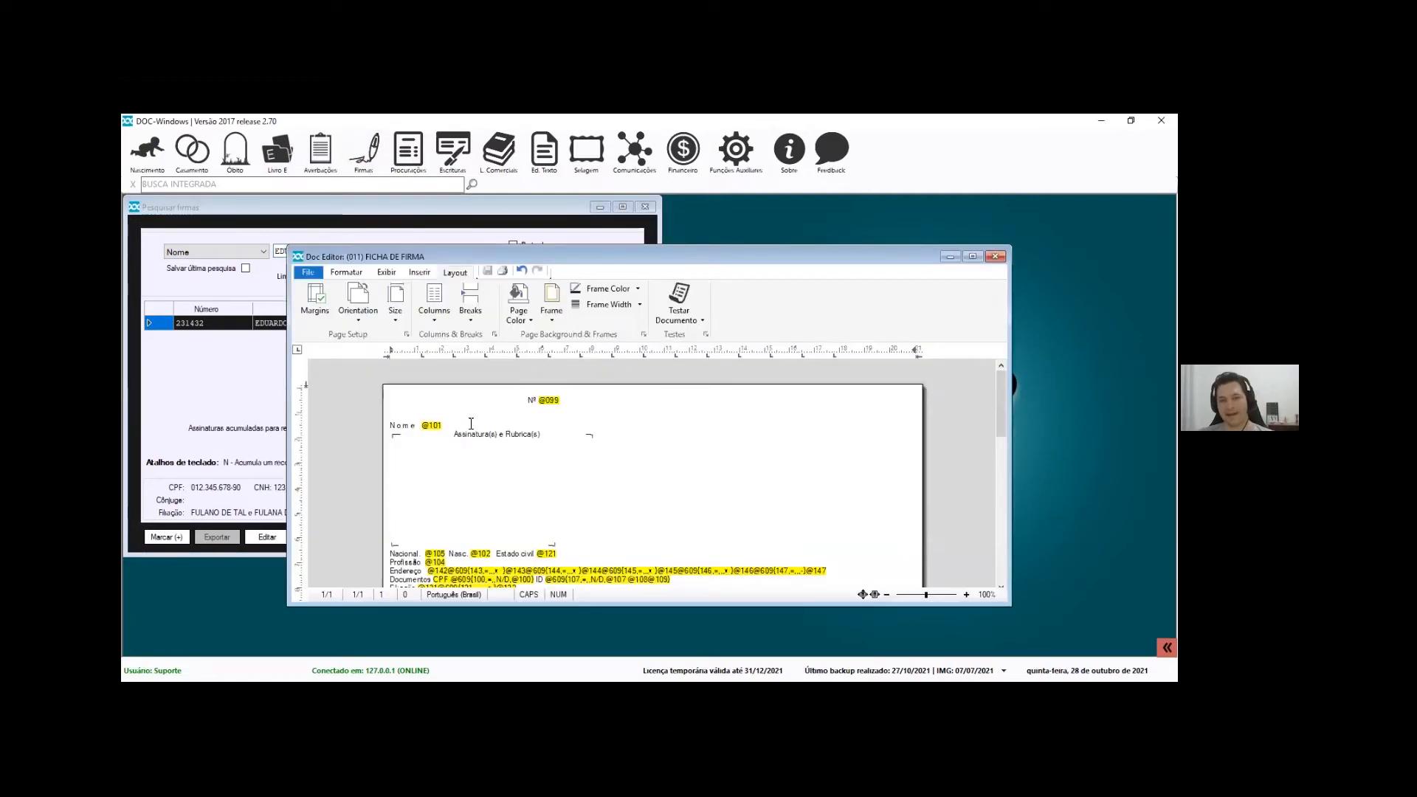
drag(459, 414, 525, 469)
scroll(525, 469, down, 1)
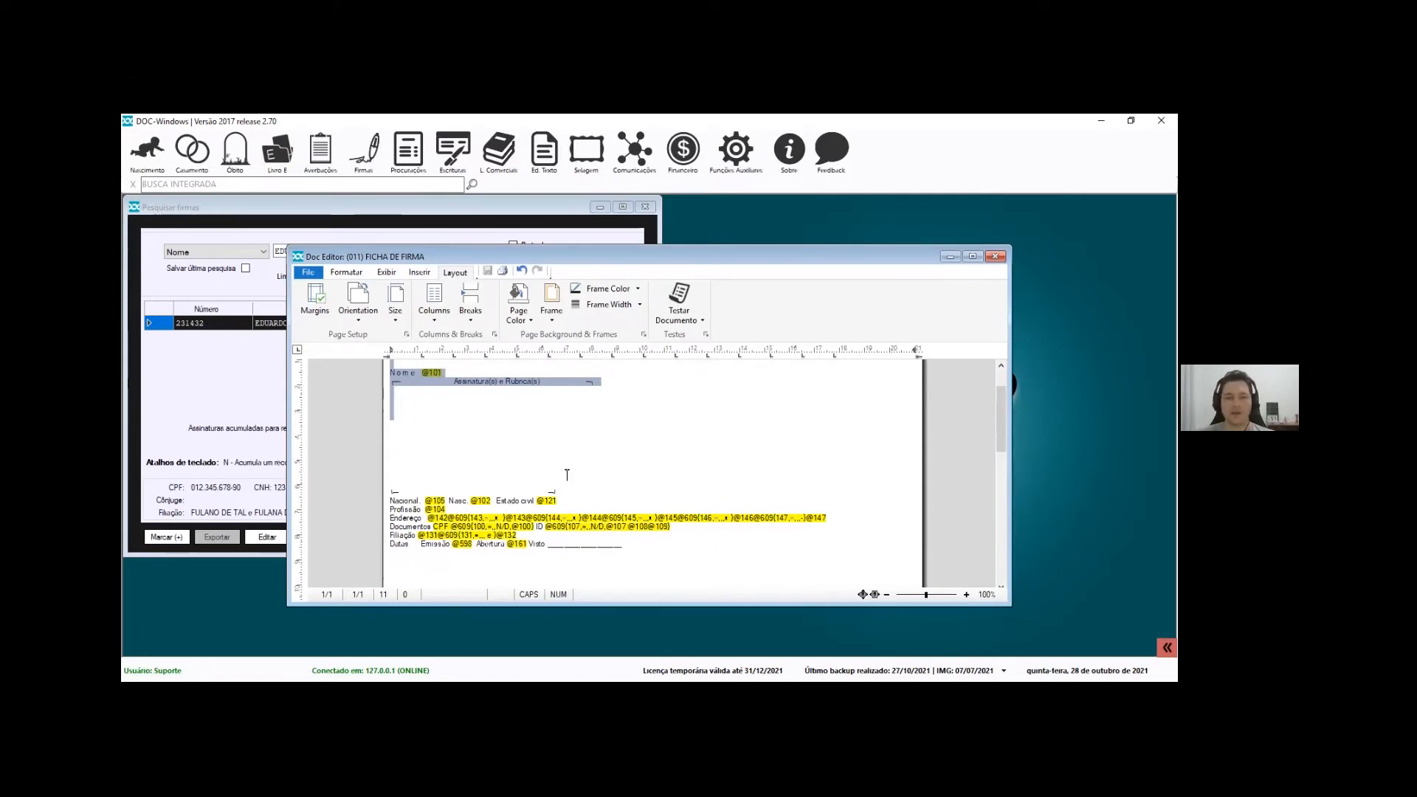
click(587, 476)
drag(622, 544, 166, 393)
scroll(544, 516, up, 1)
click(544, 540)
scroll(545, 550, down, 1)
click(447, 510)
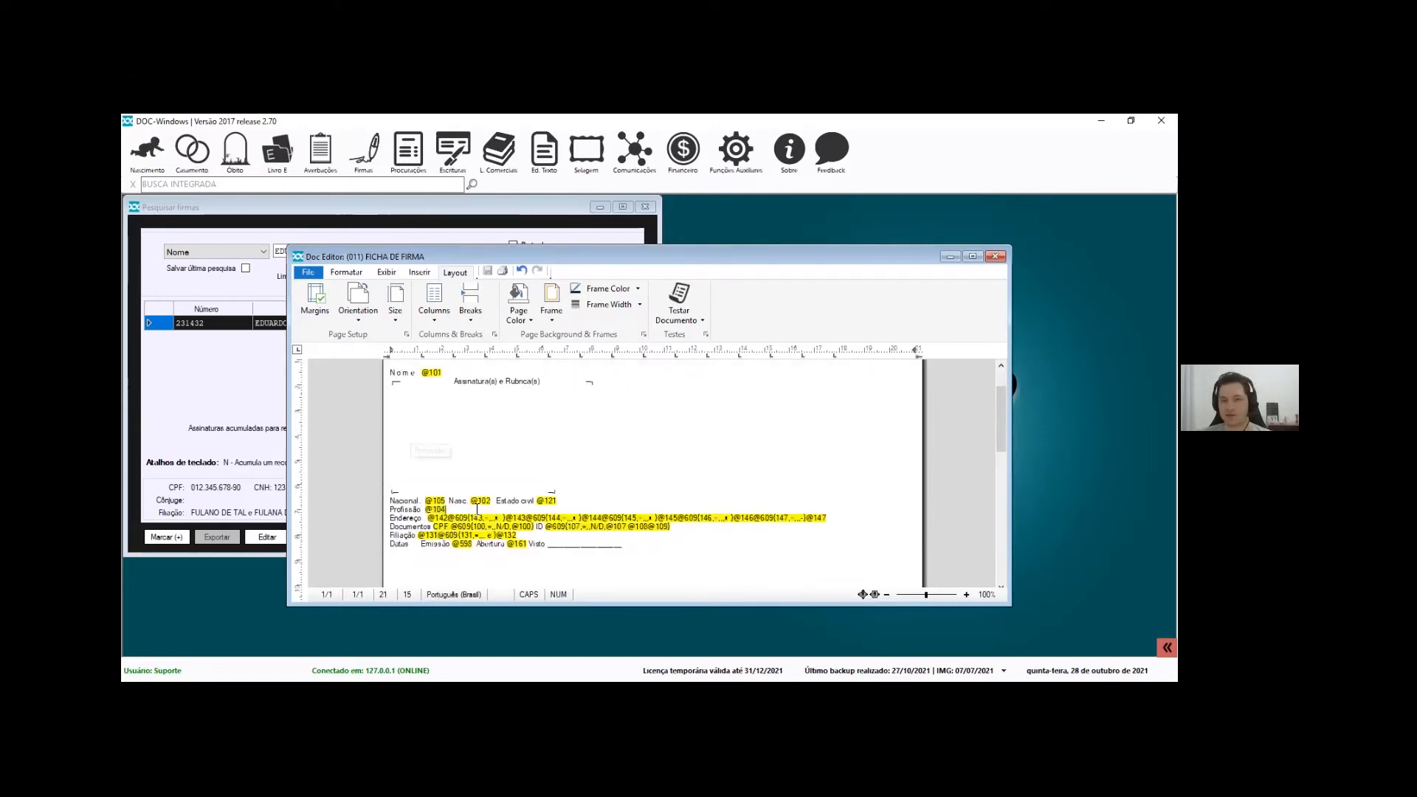
key(F2)
scroll(580, 408, down, 5)
scroll(580, 411, down, 10)
scroll(862, 352, down, 10)
scroll(812, 369, up, 15)
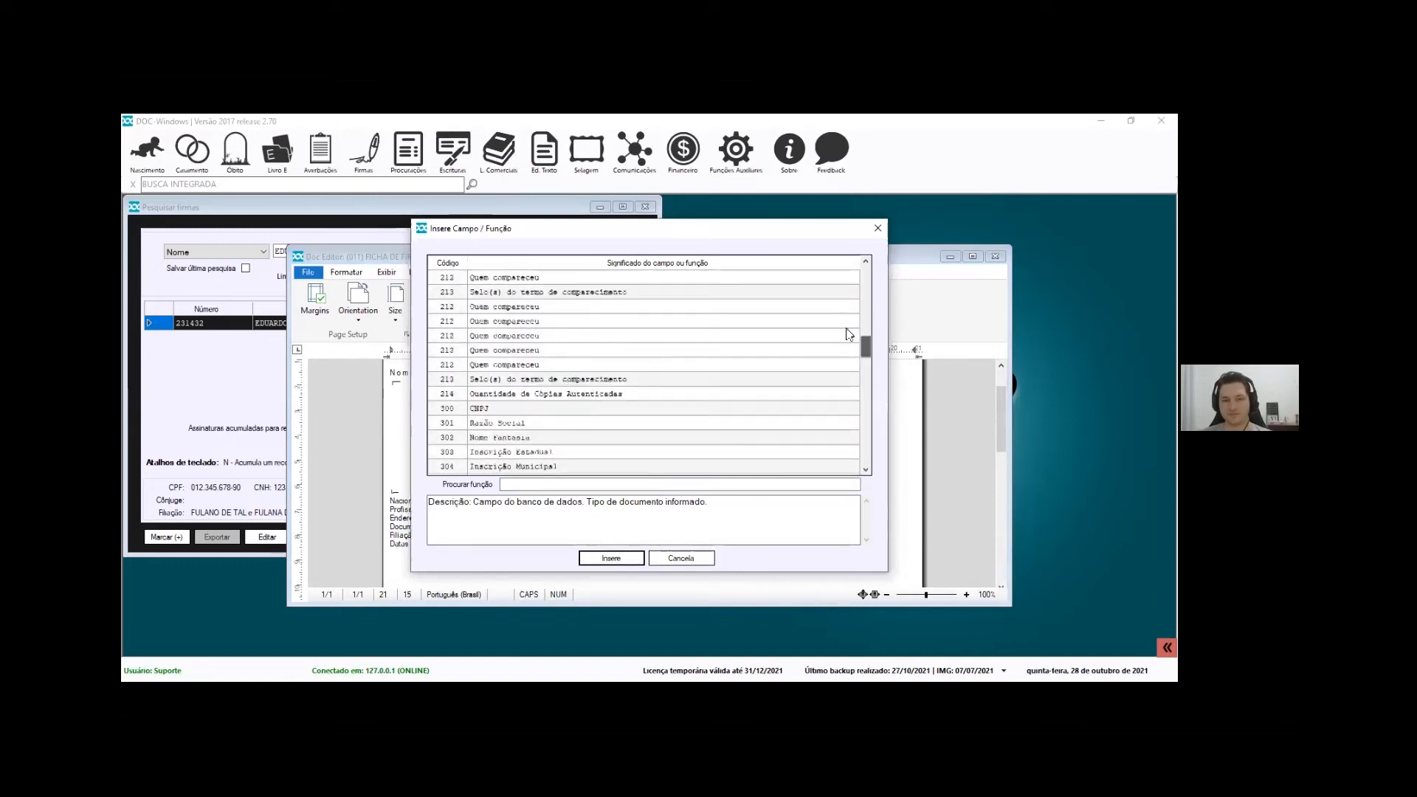
Read the descriptions of fields 101 Nome, 099 Número da firma, 599 Hora Atual, 592 and 518
click(746, 307)
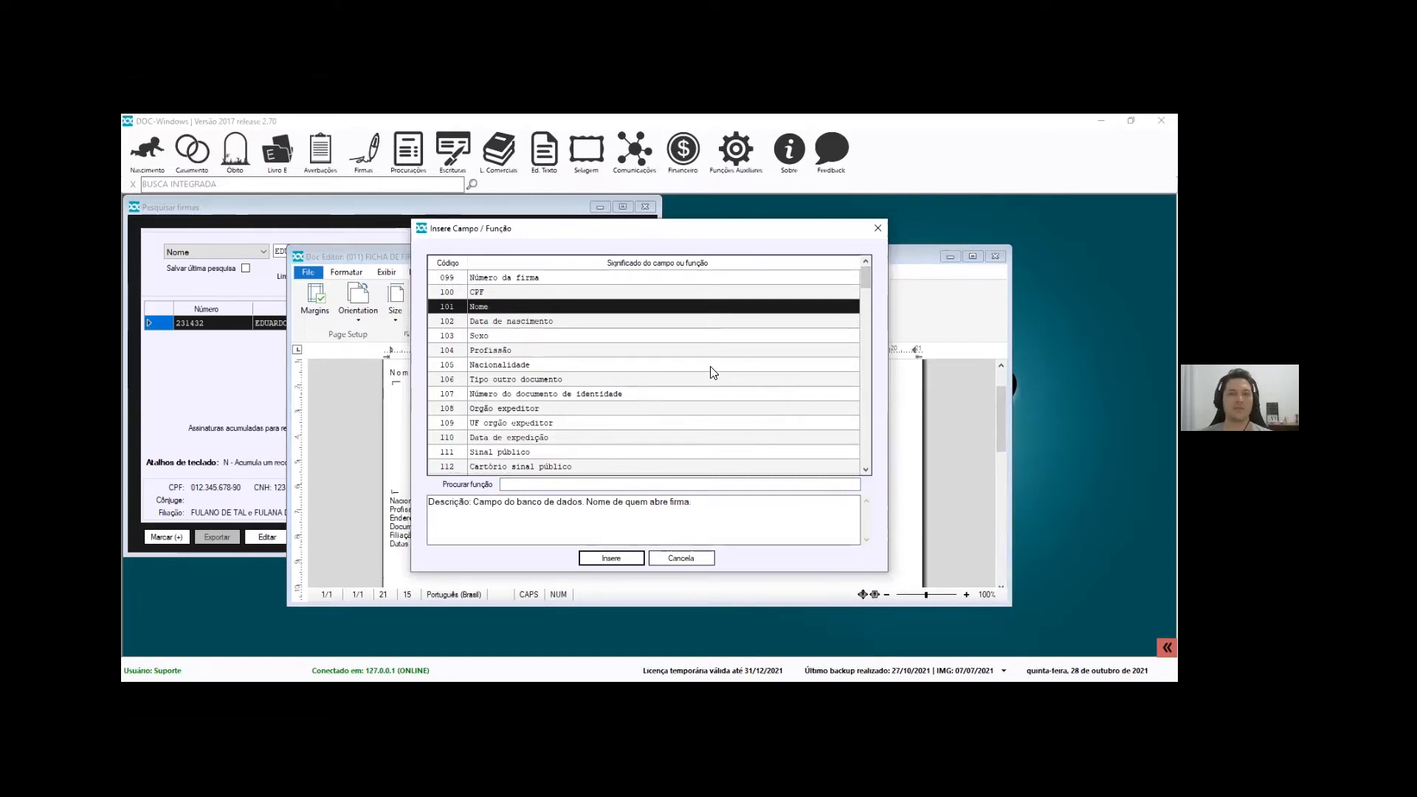
click(564, 280)
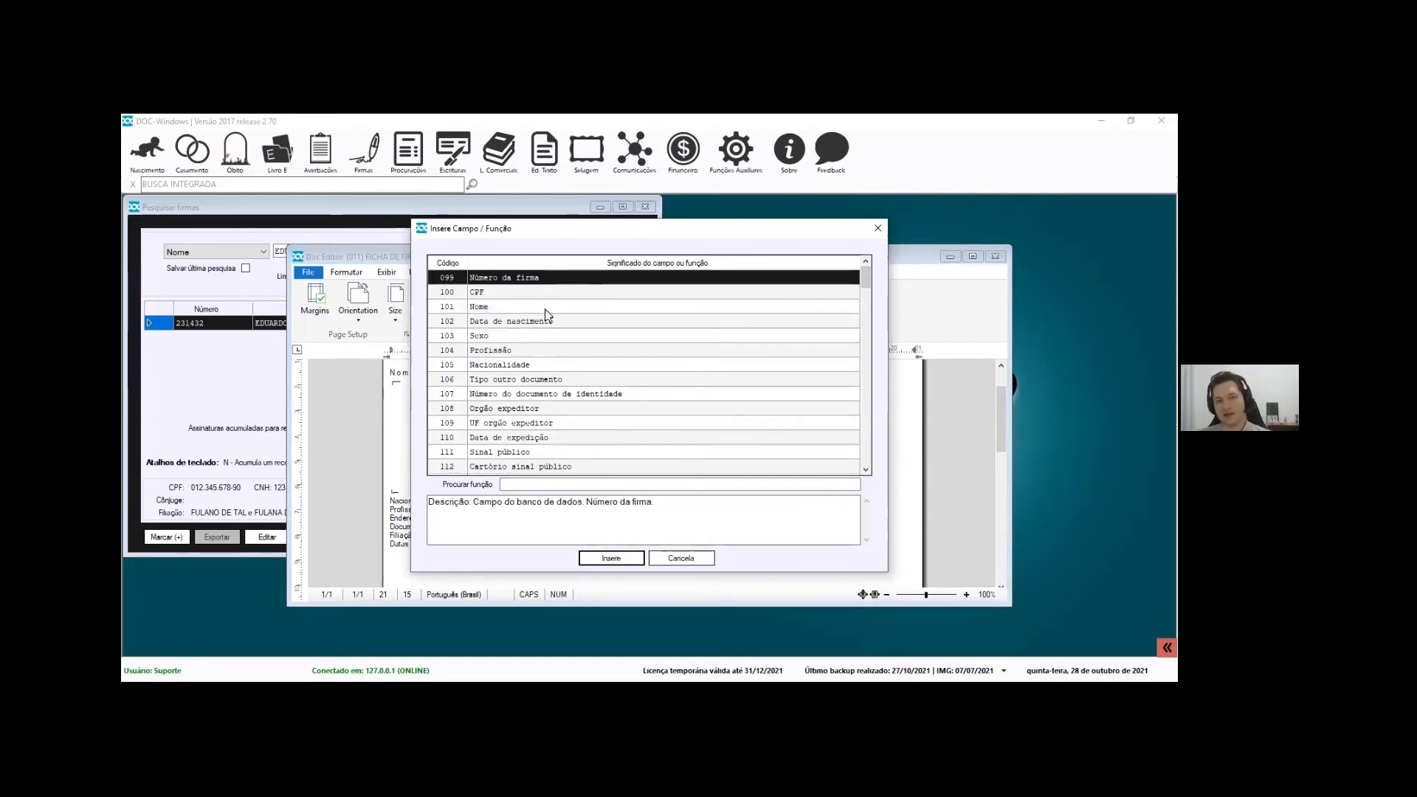
scroll(506, 368, down, 15)
scroll(506, 367, down, 10)
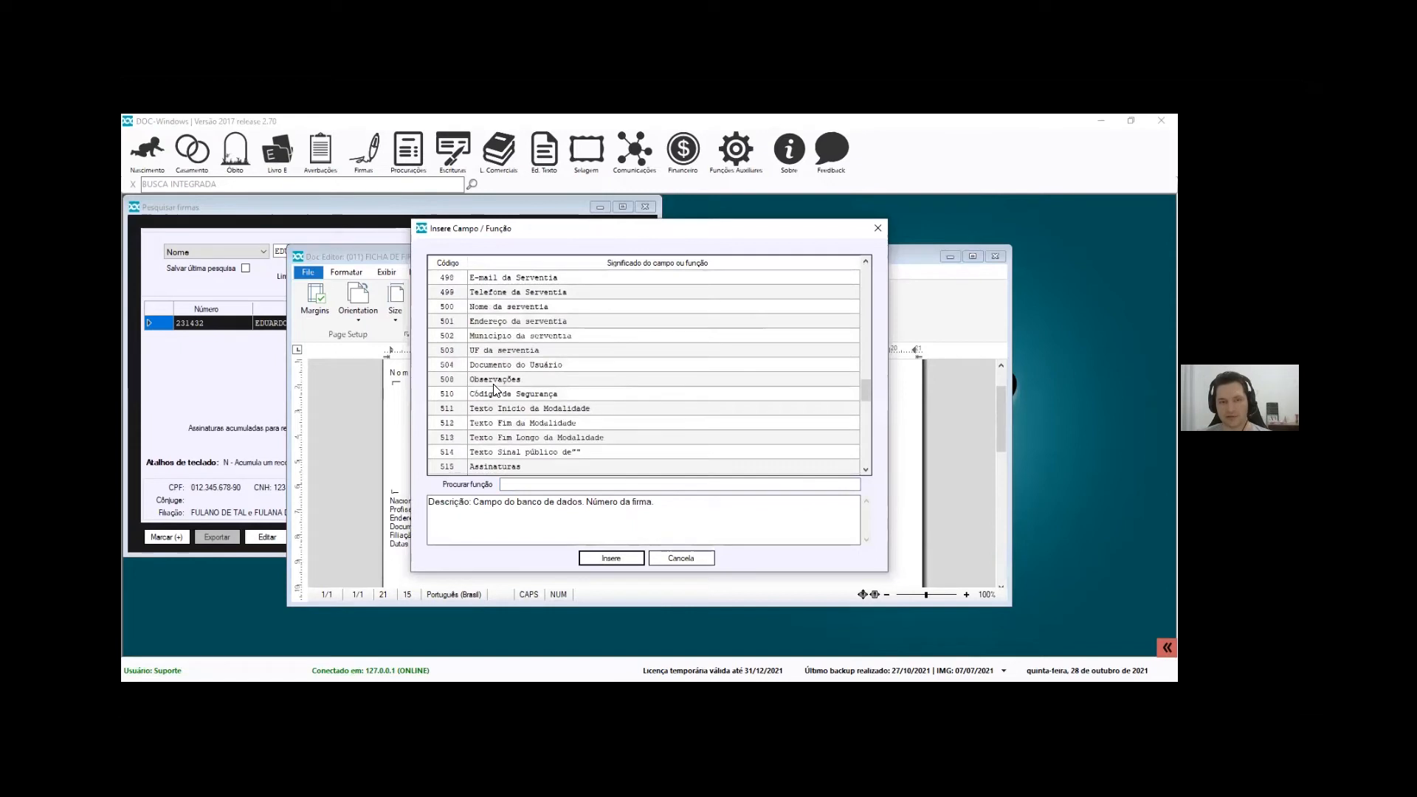
scroll(481, 427, down, 5)
scroll(482, 428, down, 2)
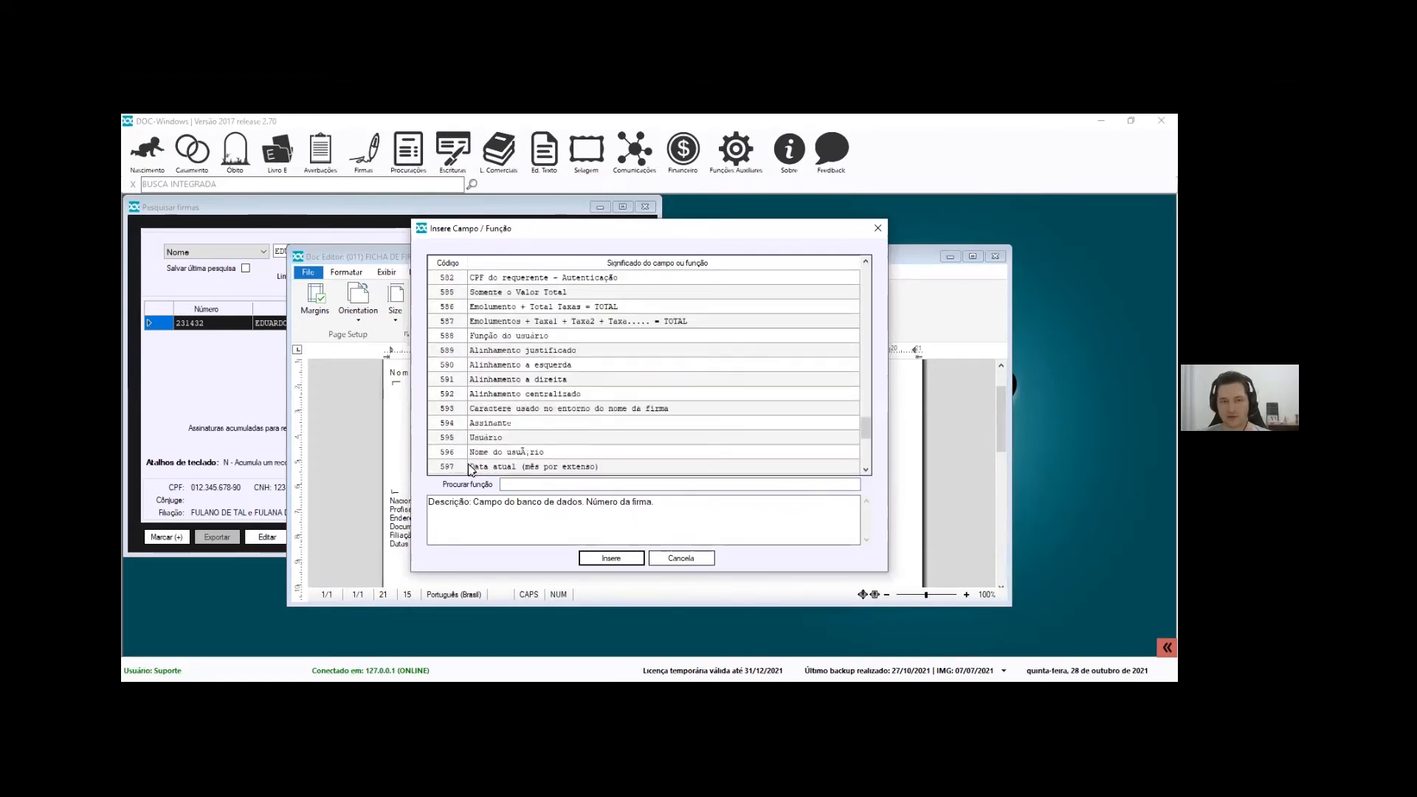
scroll(484, 455, down, 1)
click(486, 452)
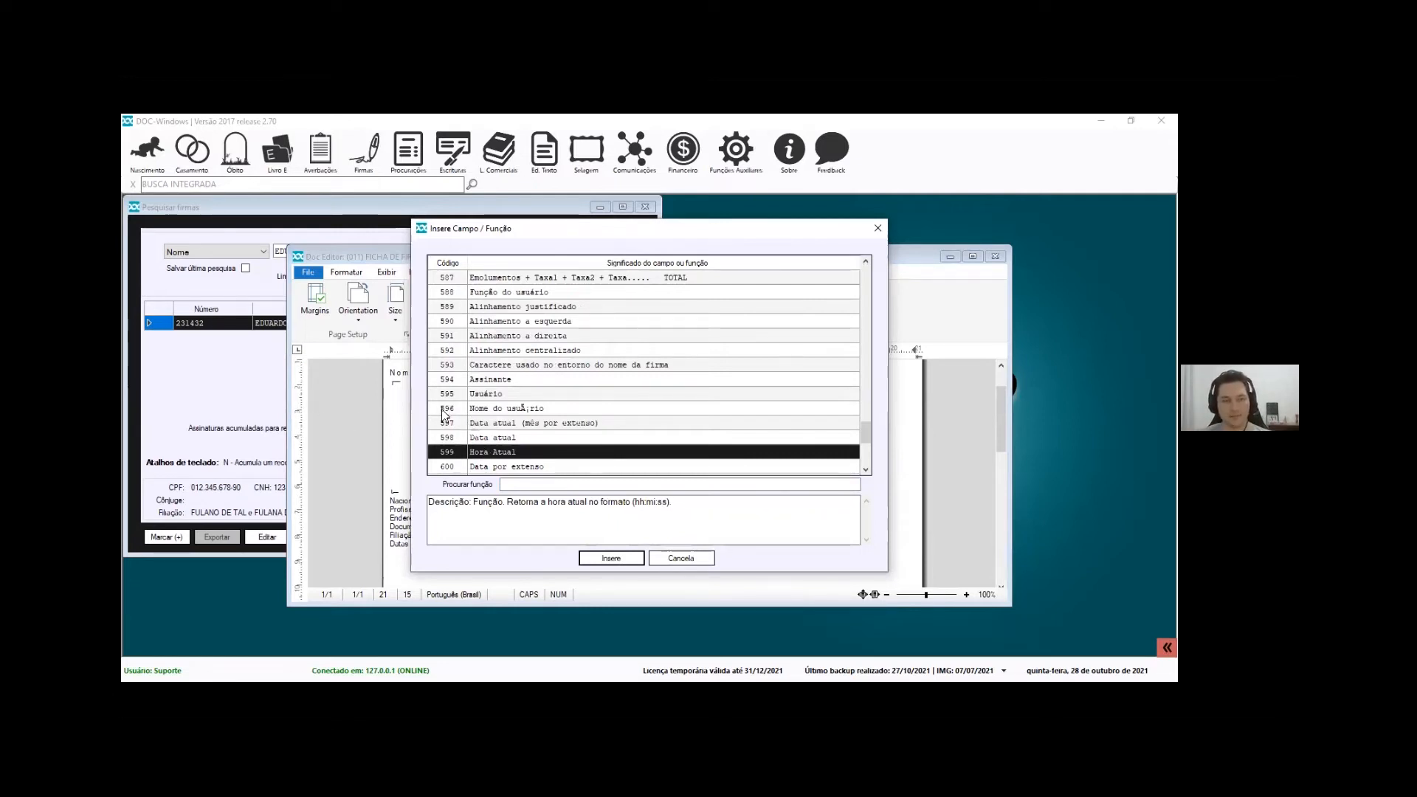
click(529, 353)
scroll(529, 358, up, 5)
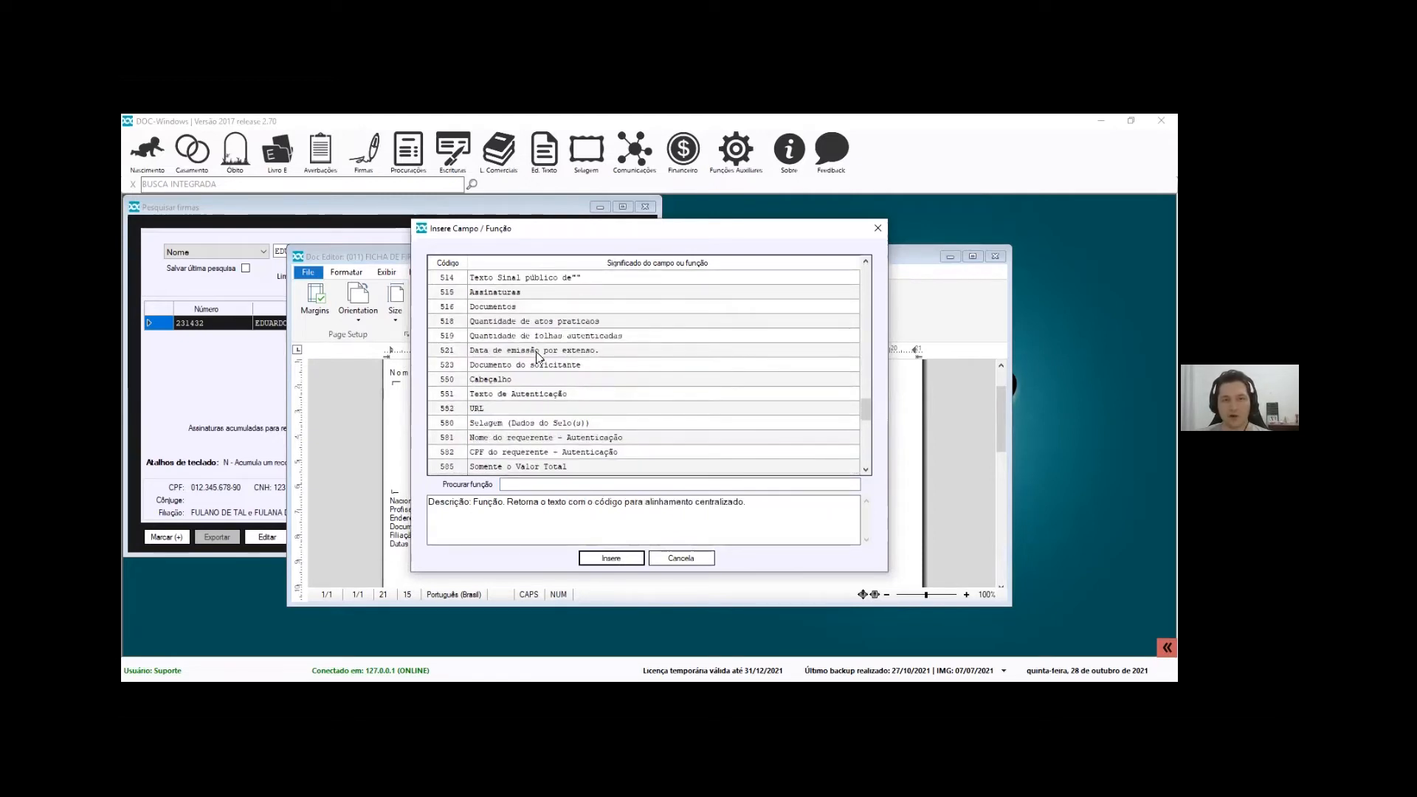
click(546, 323)
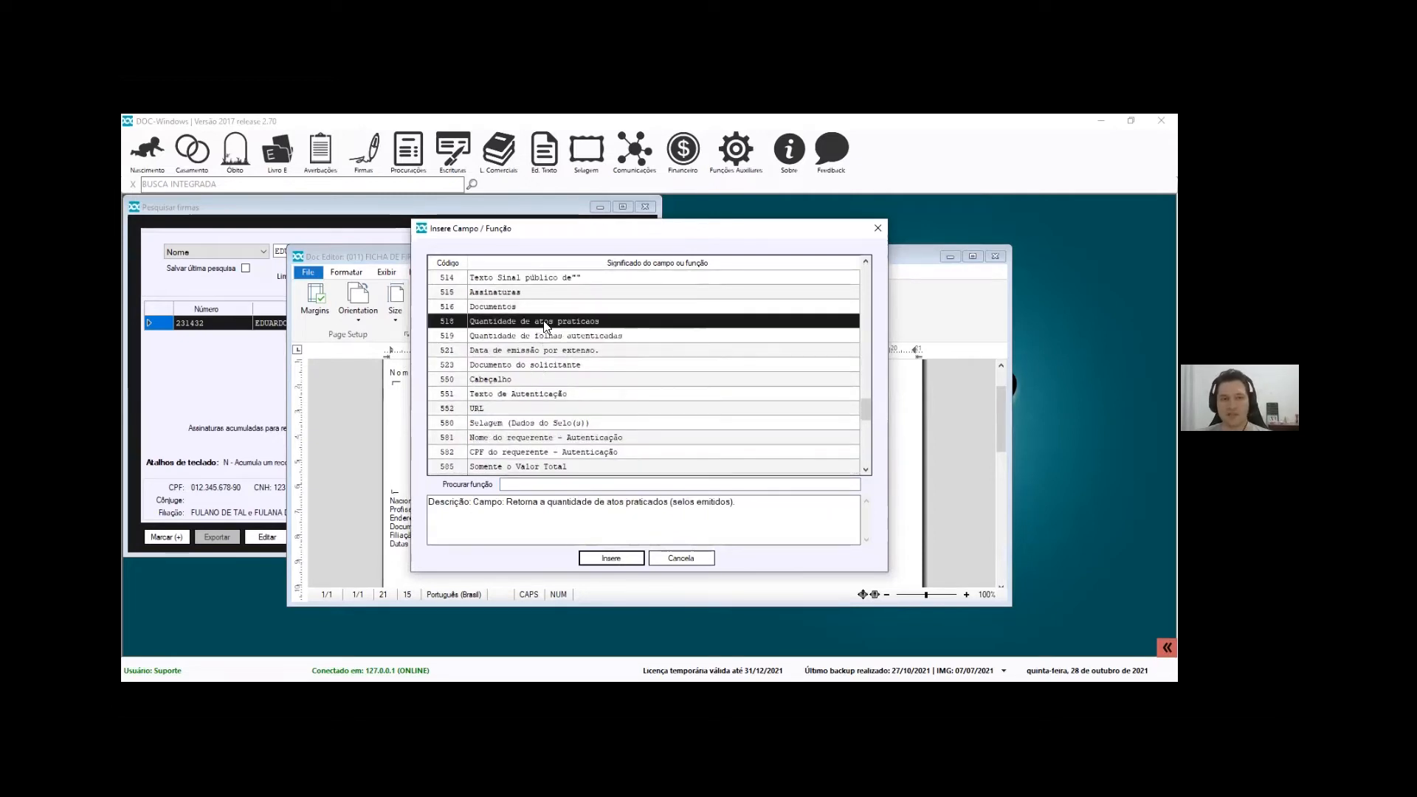
Read the Cabeçalho, fee-total, Data por extenso, UF por extenso and Código QR descriptions, then cancel
click(529, 379)
scroll(524, 415, down, 2)
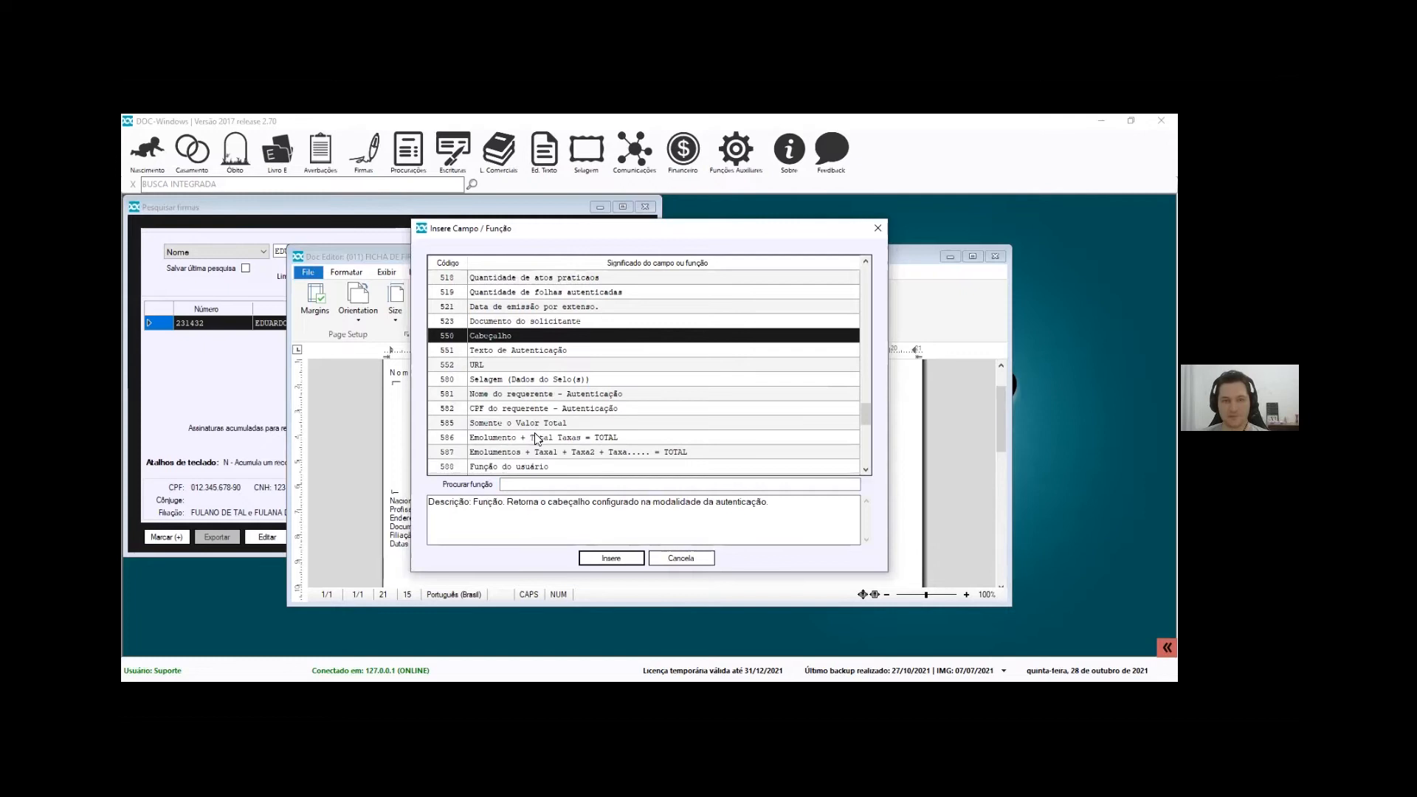
click(537, 393)
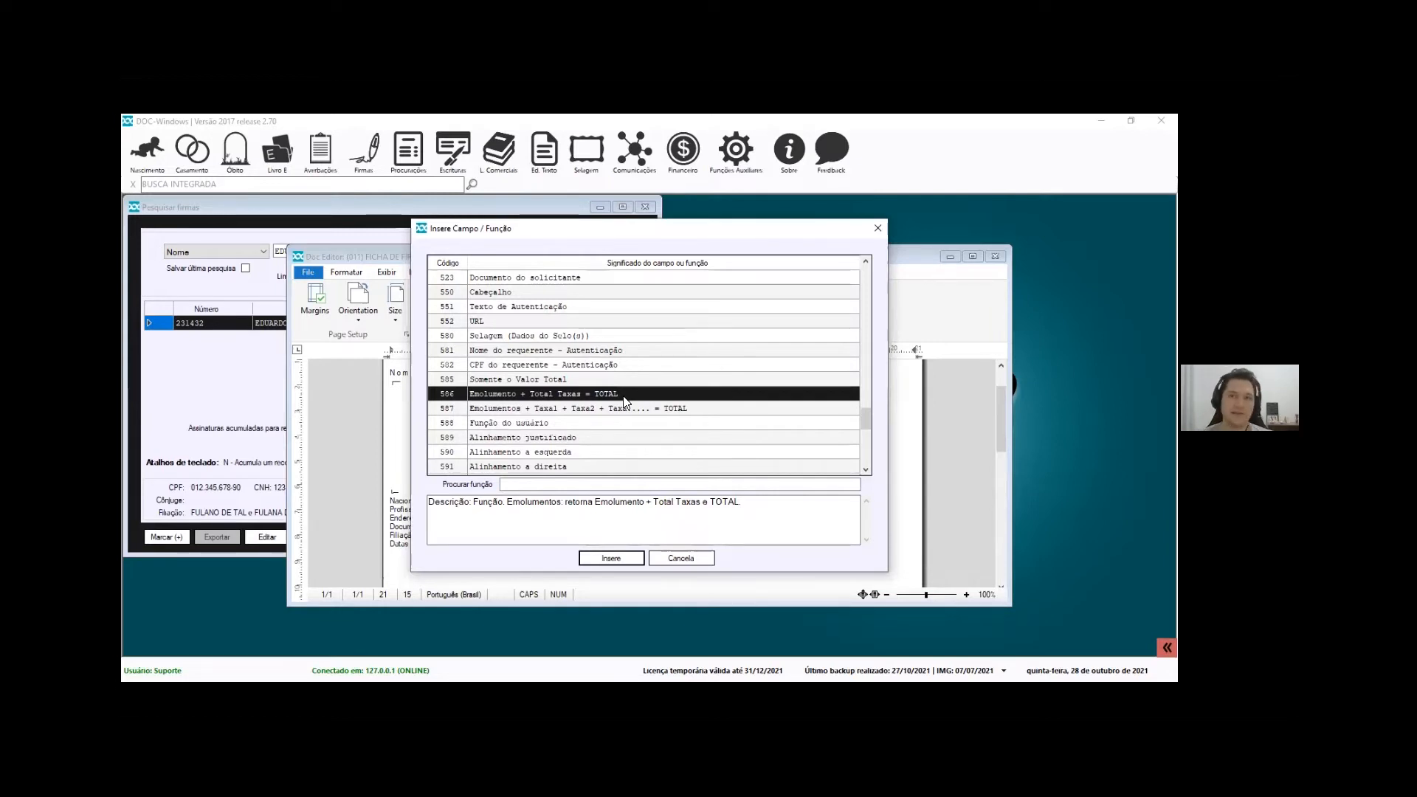
click(638, 409)
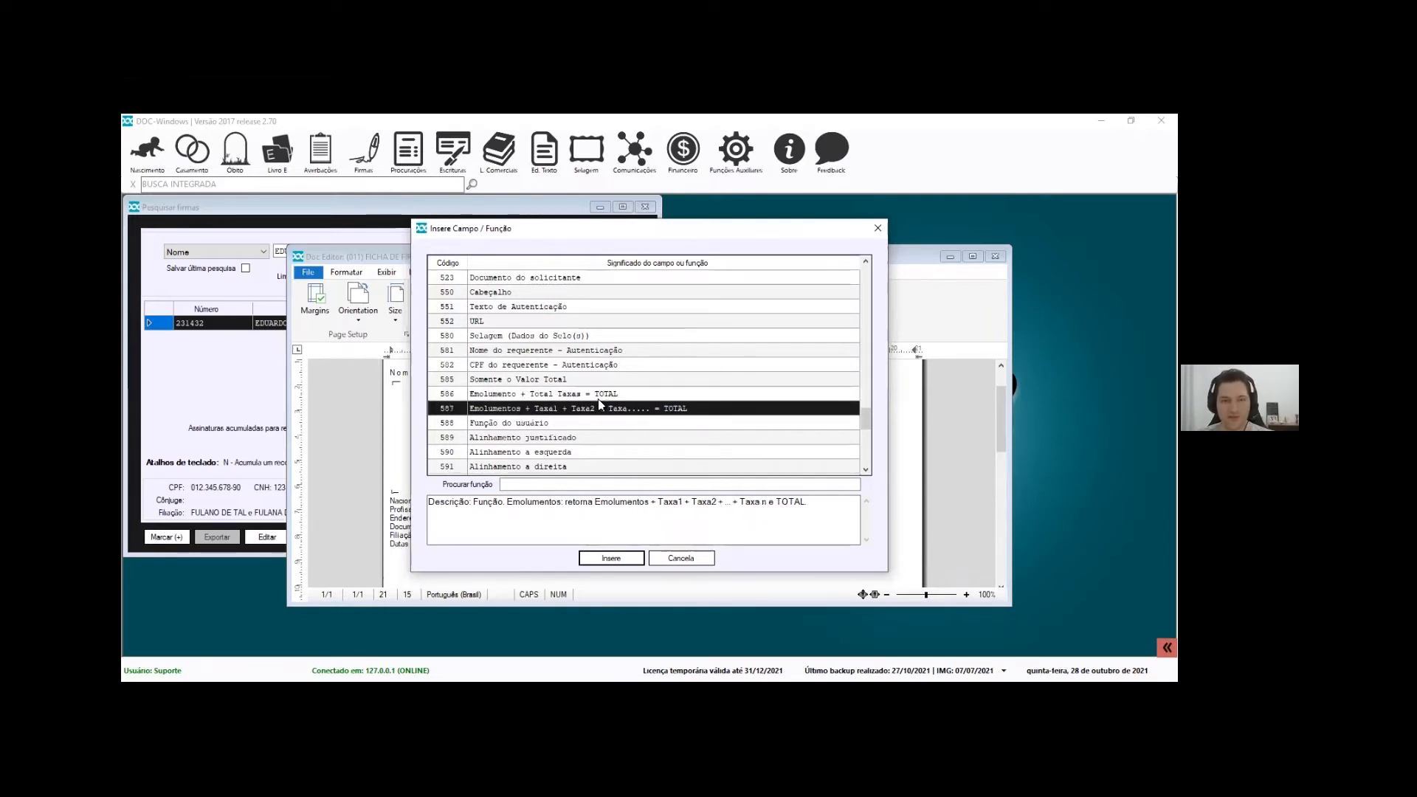
scroll(586, 417, down, 2)
scroll(500, 423, down, 3)
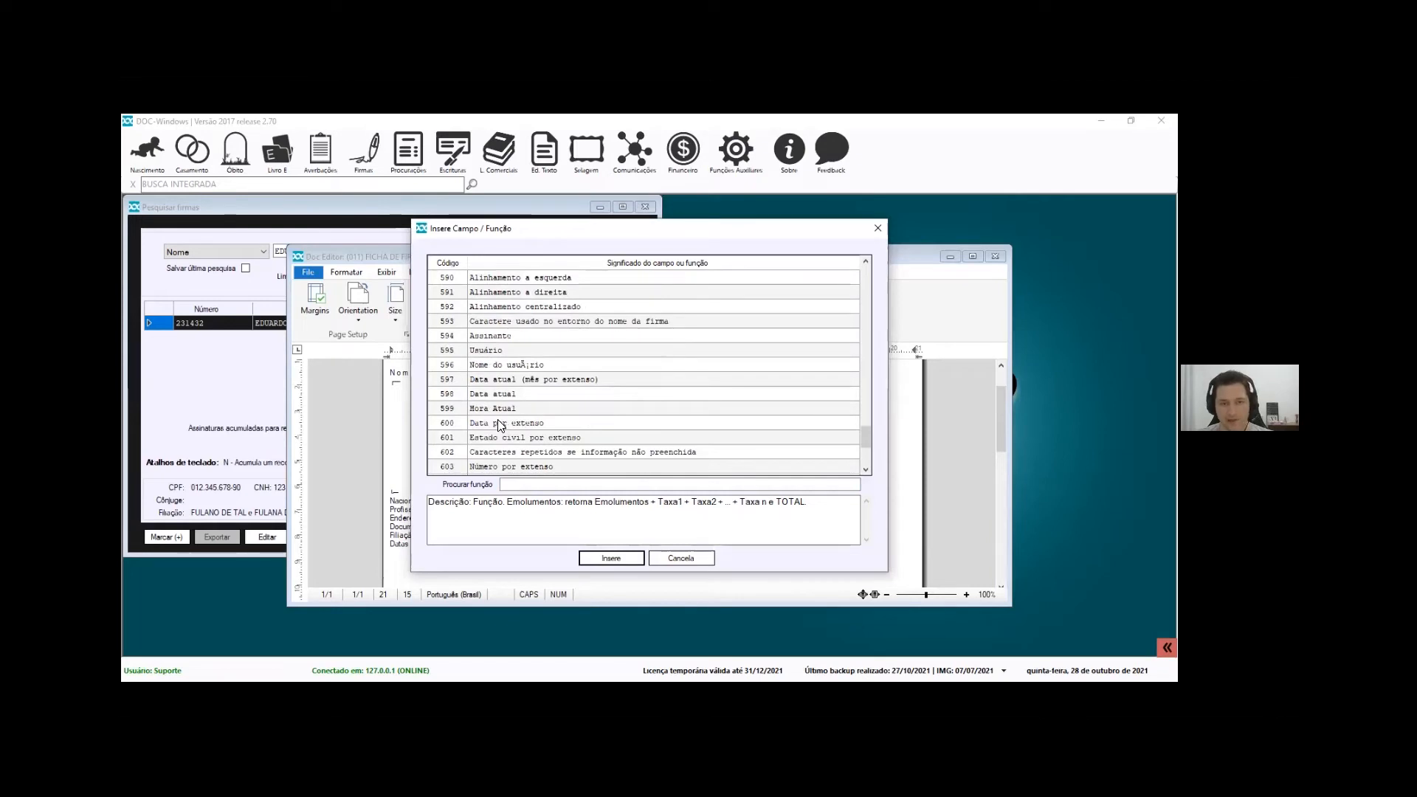
click(501, 423)
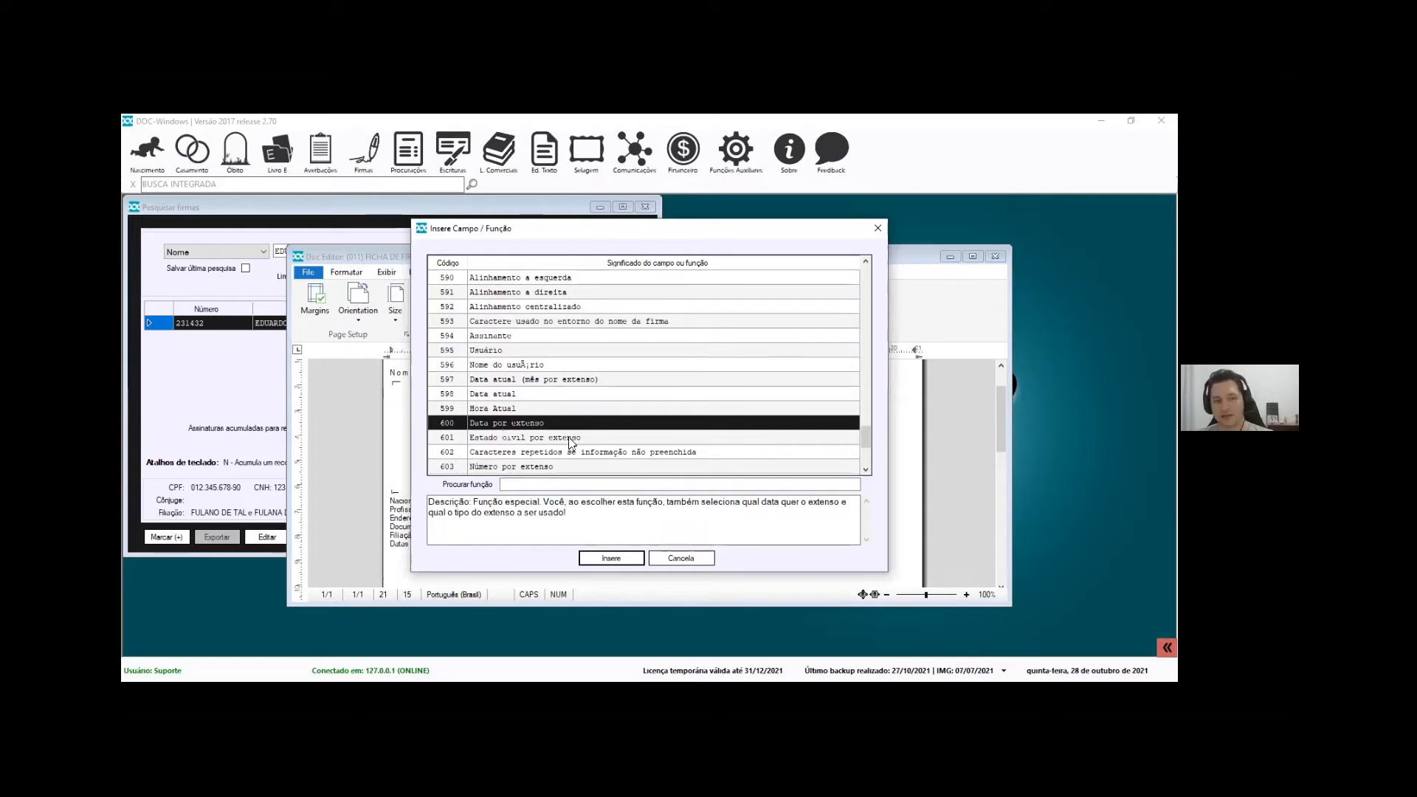
scroll(451, 435, down, 2)
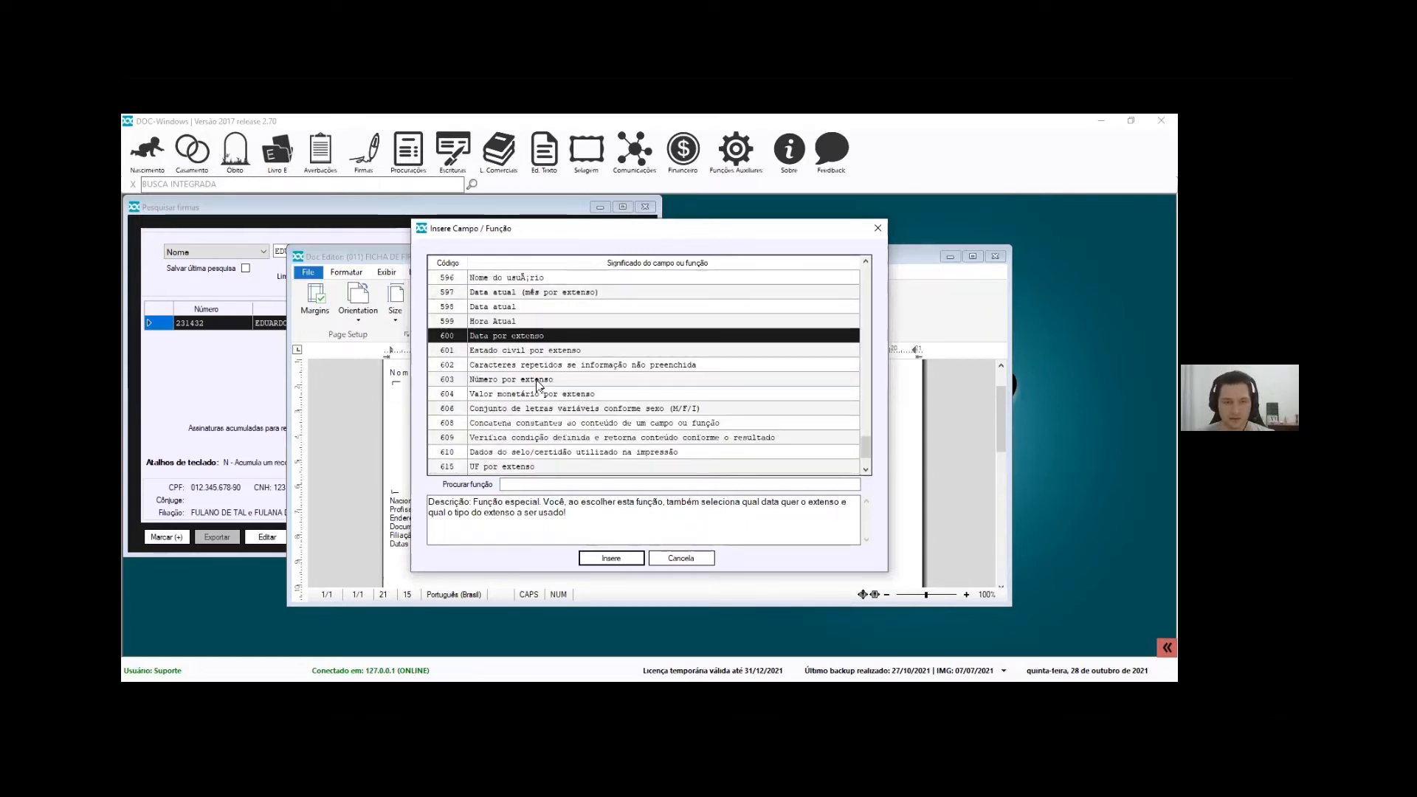
scroll(533, 404, down, 2)
click(512, 411)
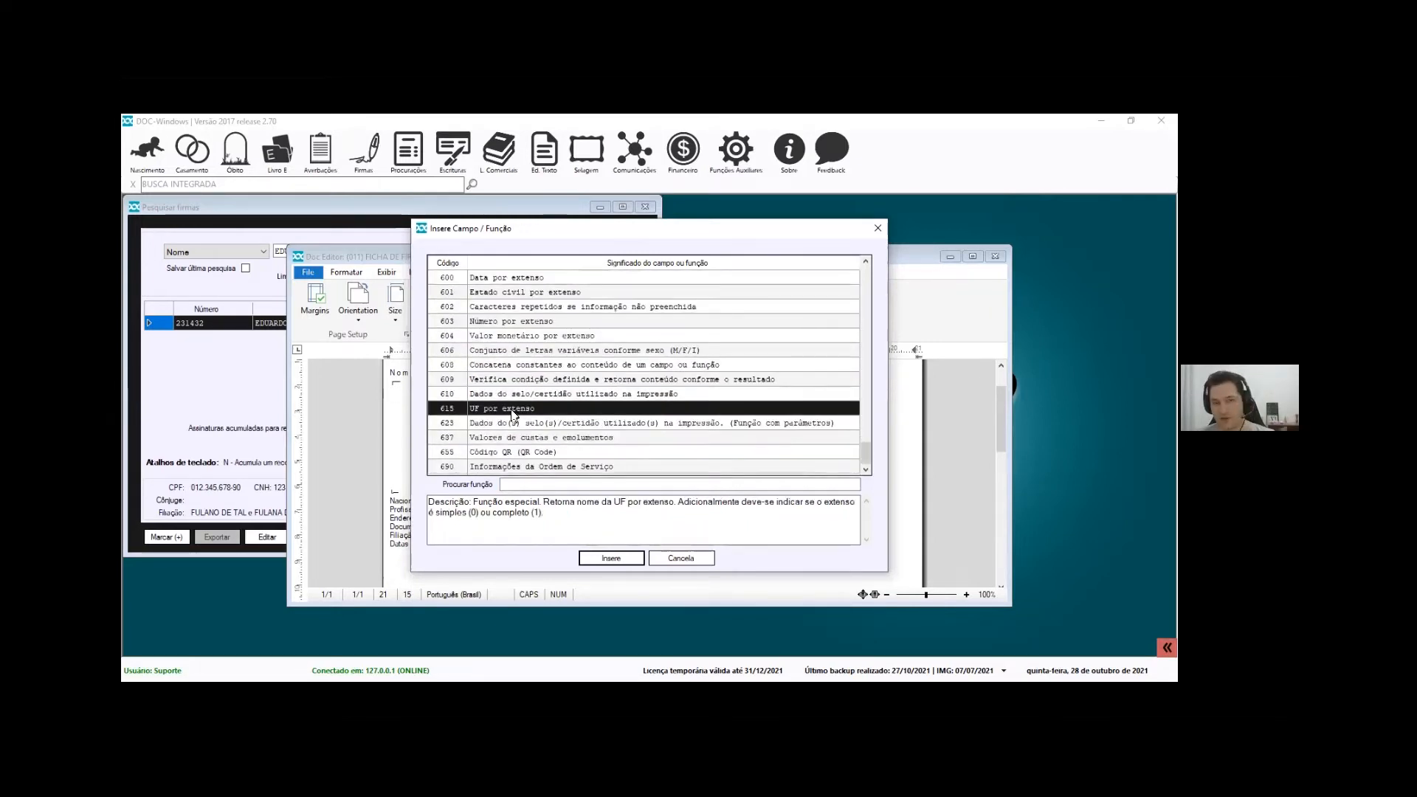
click(517, 452)
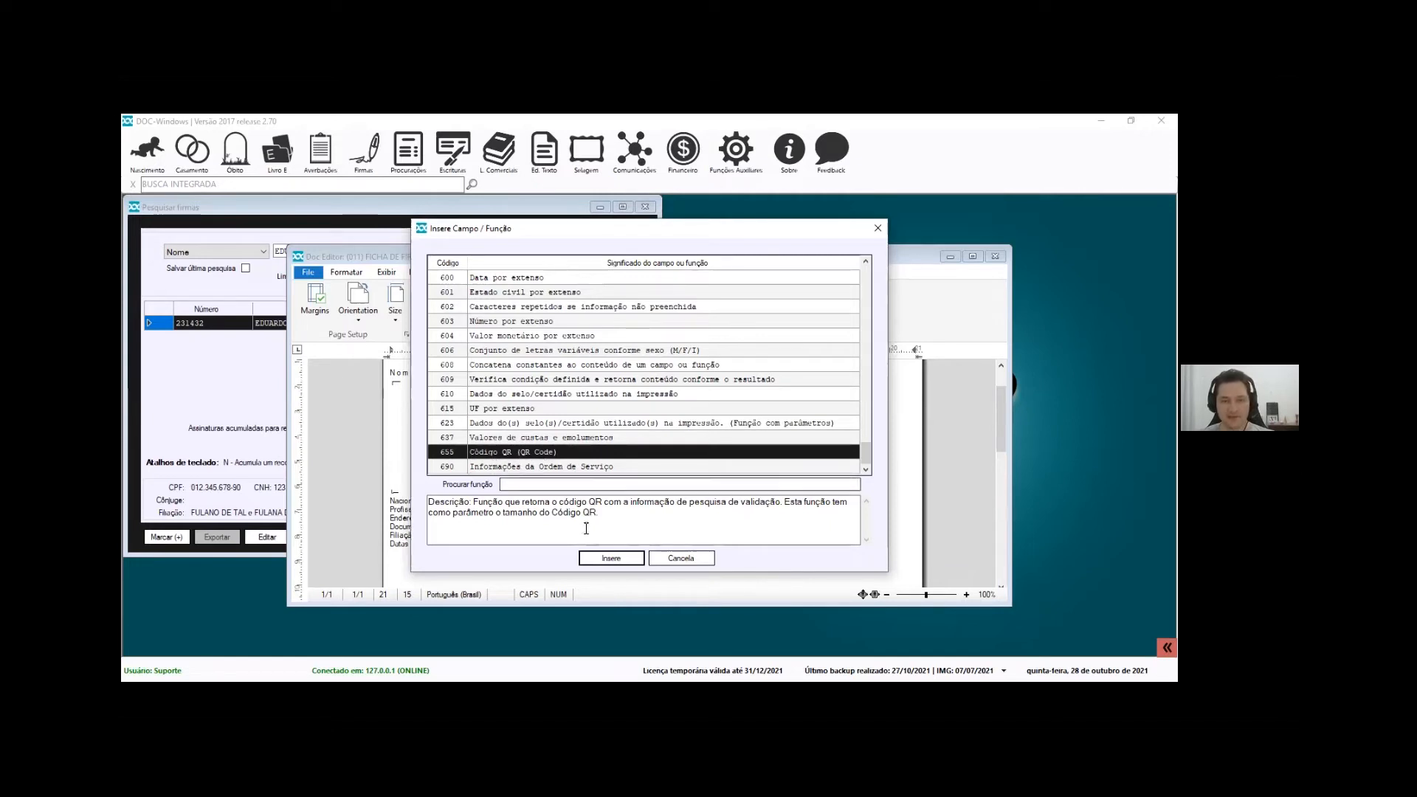
click(682, 561)
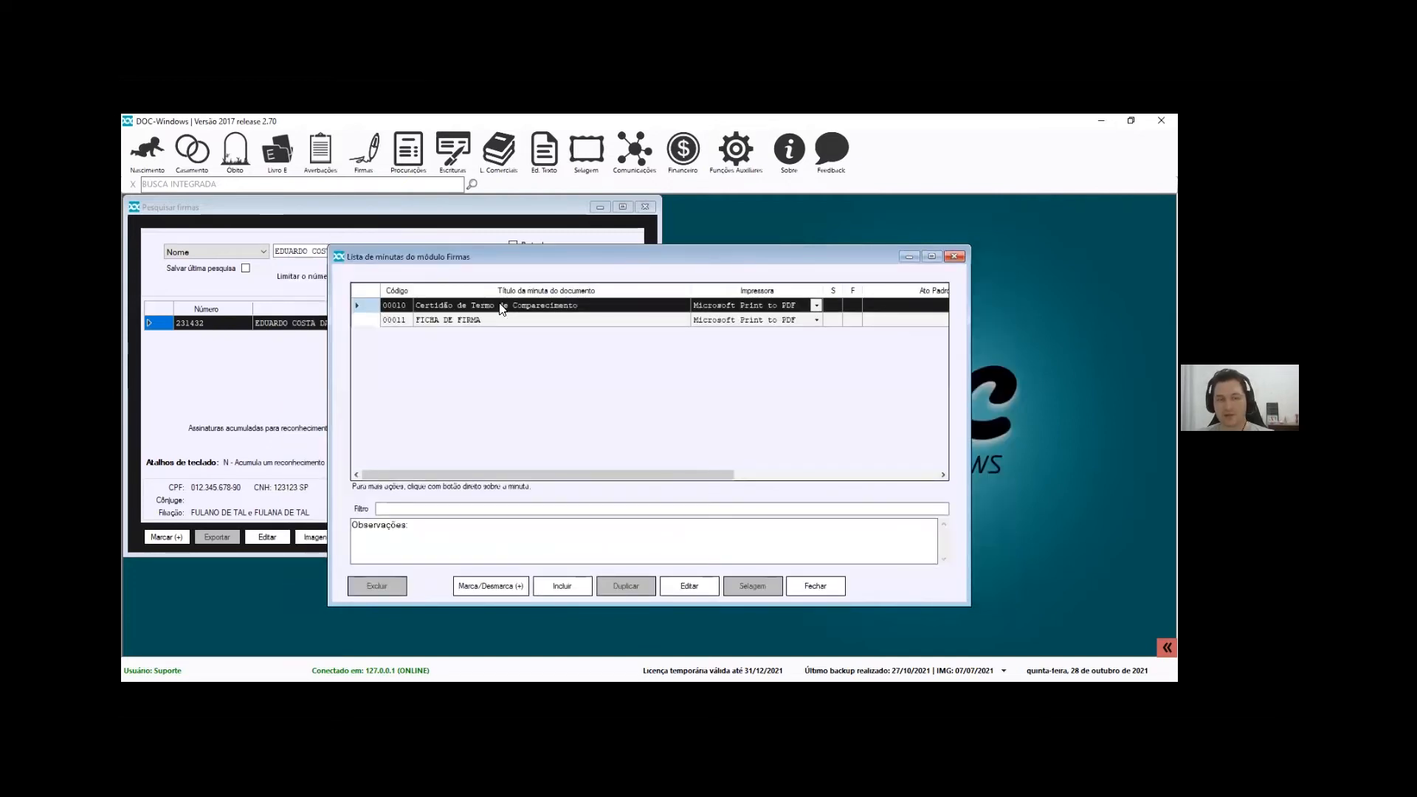
Open template 00010 Certidão de Termo de Comparecimento and scroll through its CERTIDÃO text
double_click(502, 307)
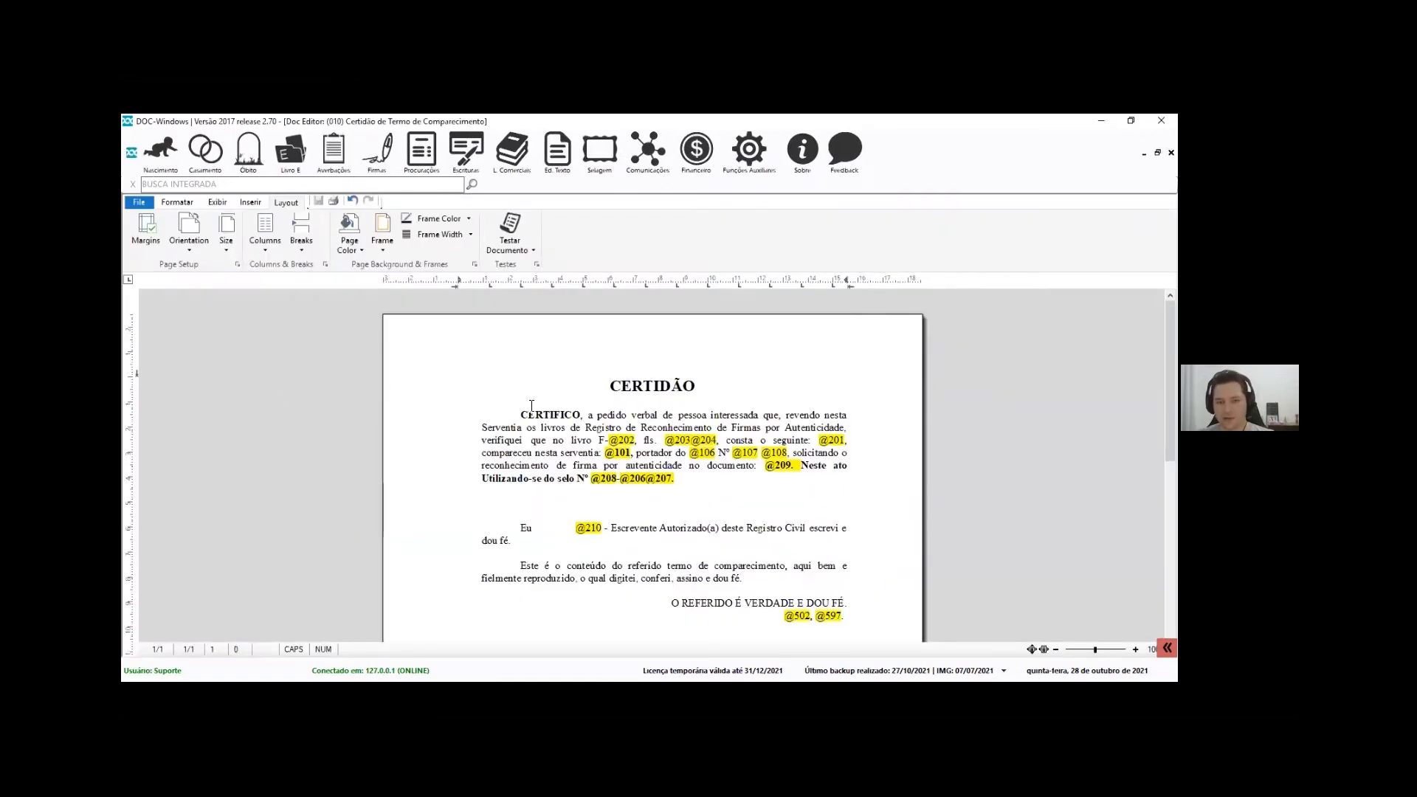
scroll(420, 453, down, 4)
scroll(442, 472, up, 1)
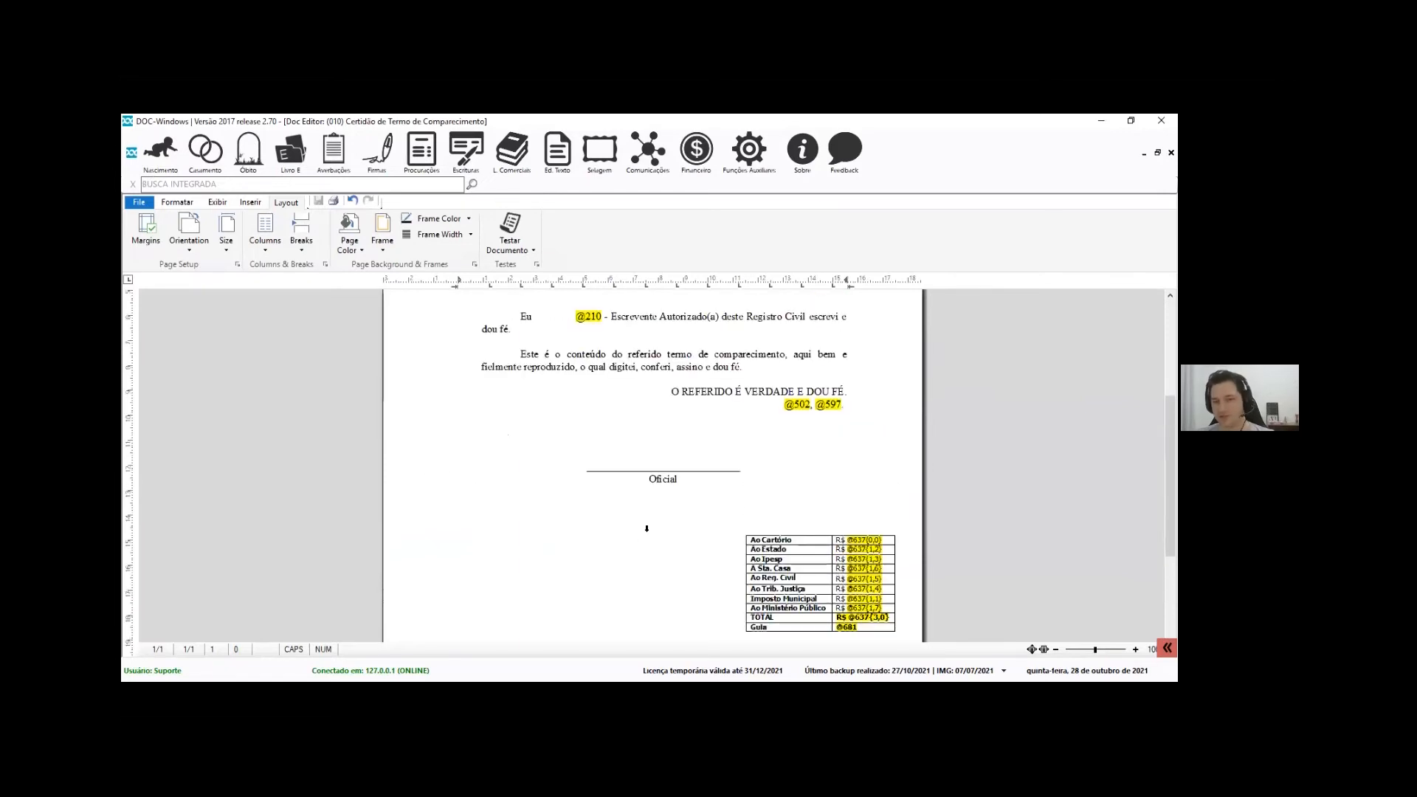
scroll(722, 436, up, 3)
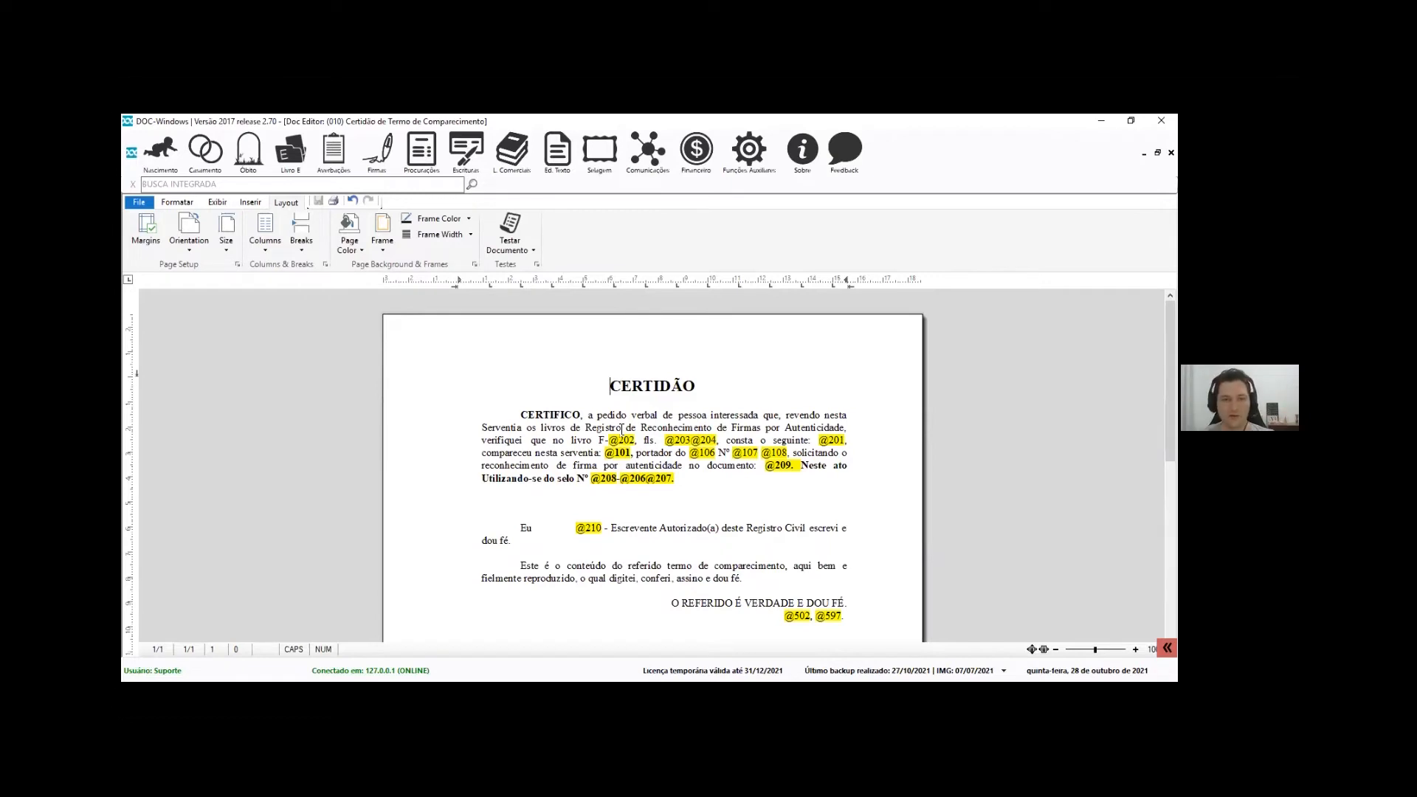
Bring up the Certidão template's field list, select the identity document number field, and browse it
key(F2)
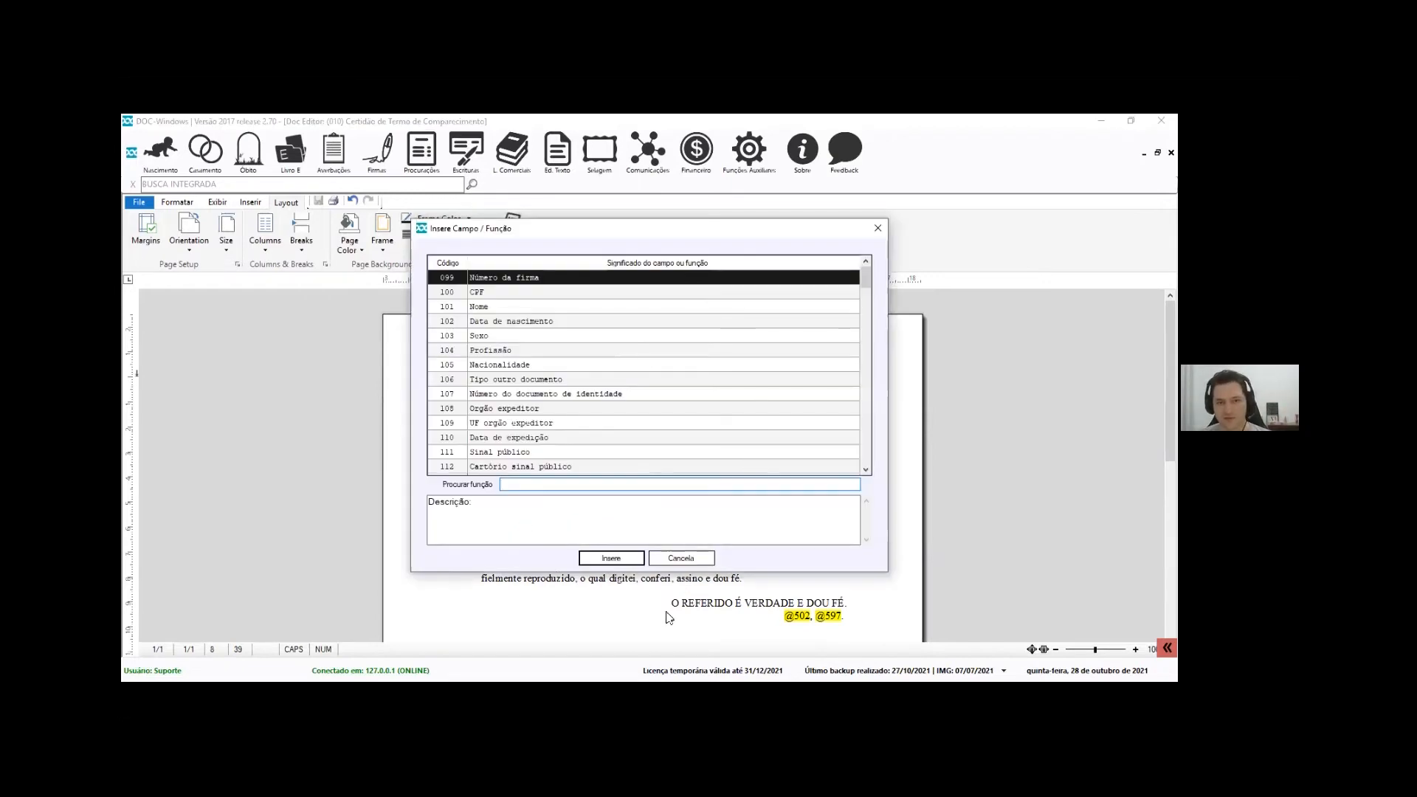
click(562, 397)
scroll(580, 442, down, 12)
scroll(581, 447, down, 15)
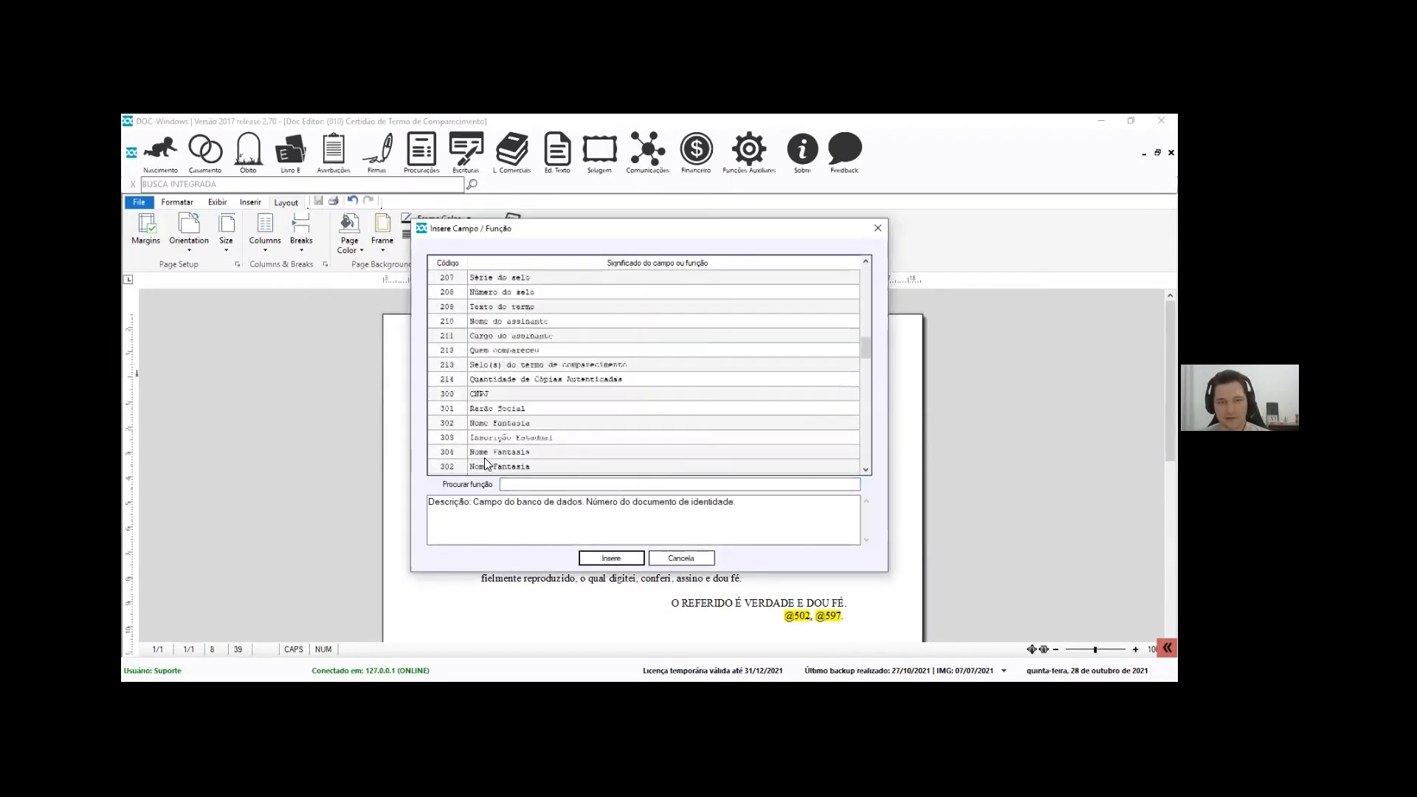
click(526, 382)
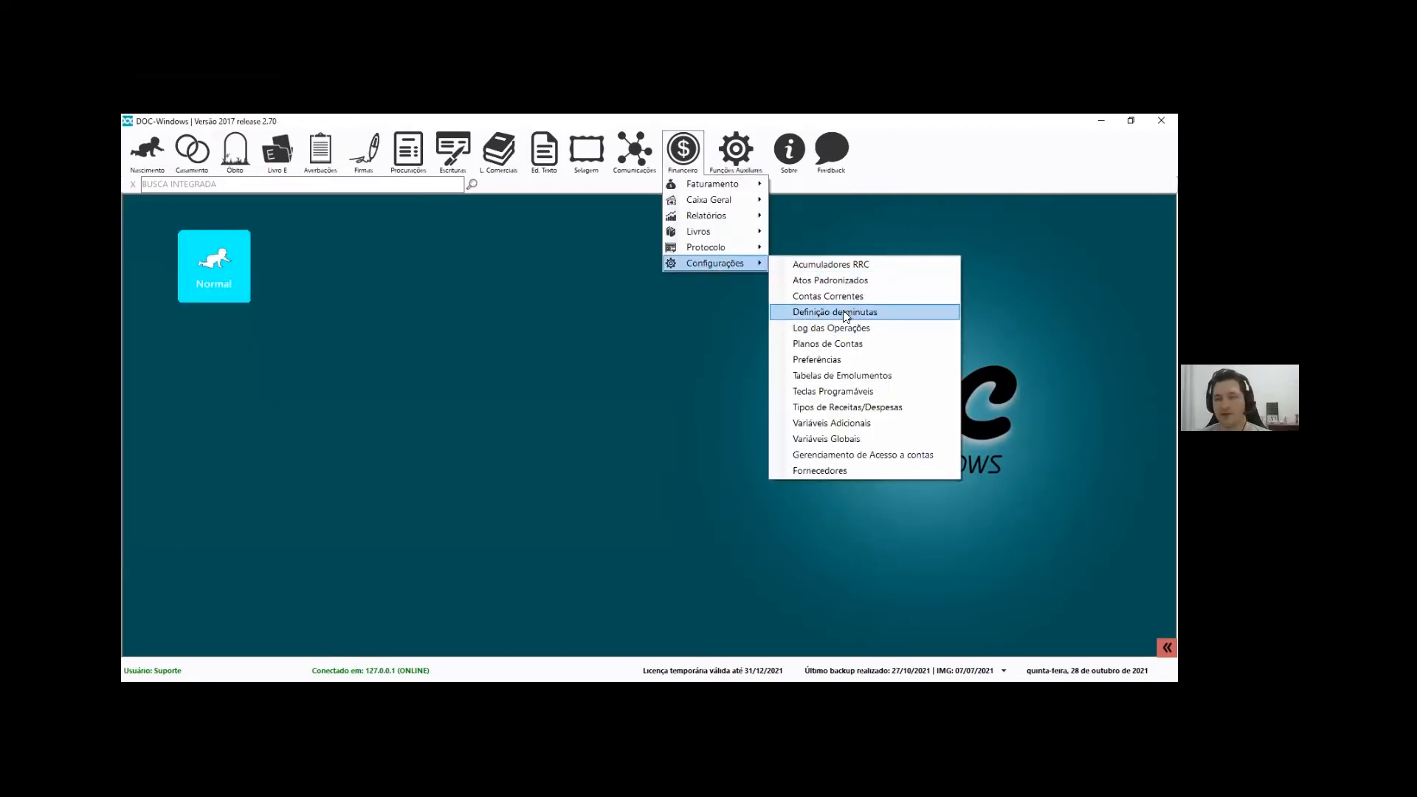
Open the Financeiro template definitions and pick 09999 1º RCPN - Recibo Bematech NOVA
click(844, 311)
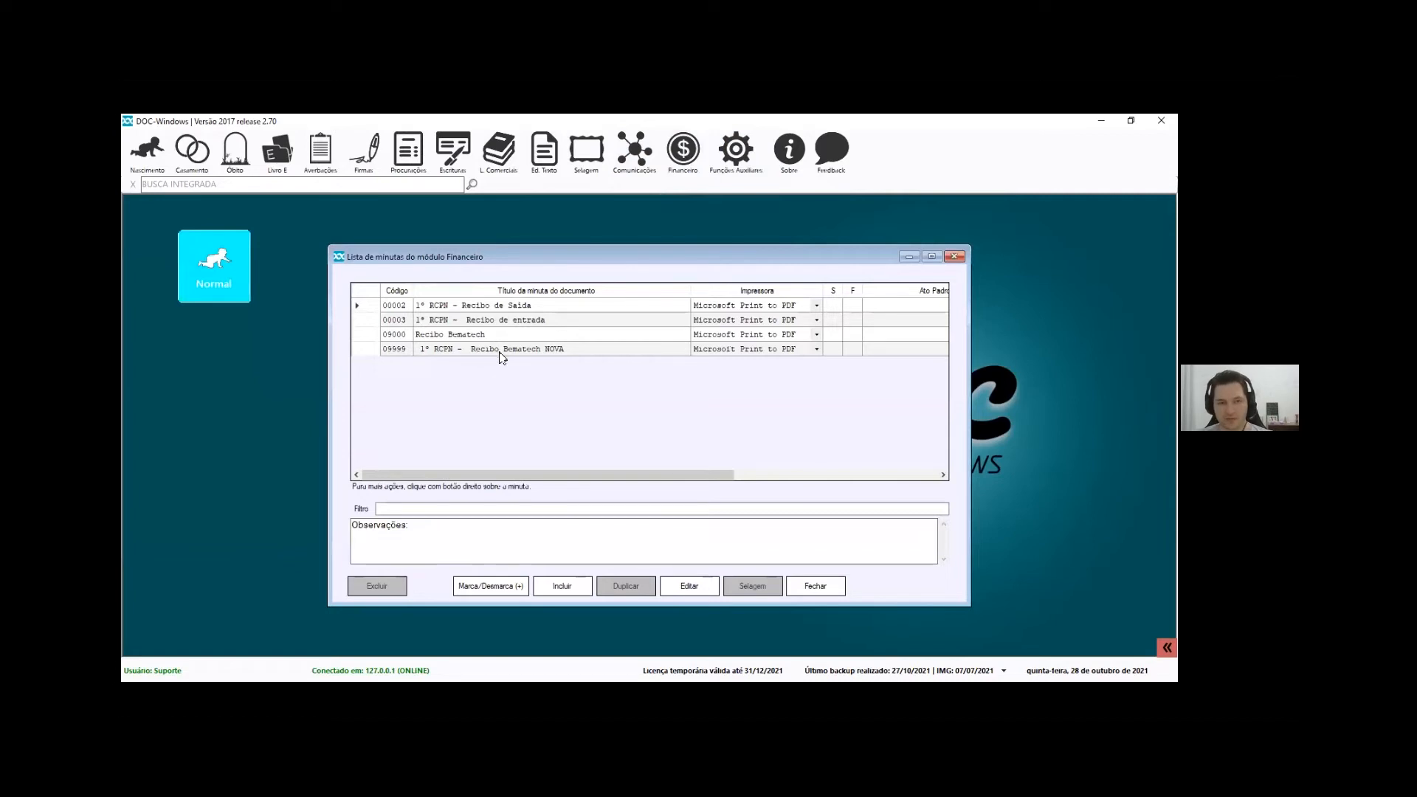
click(518, 350)
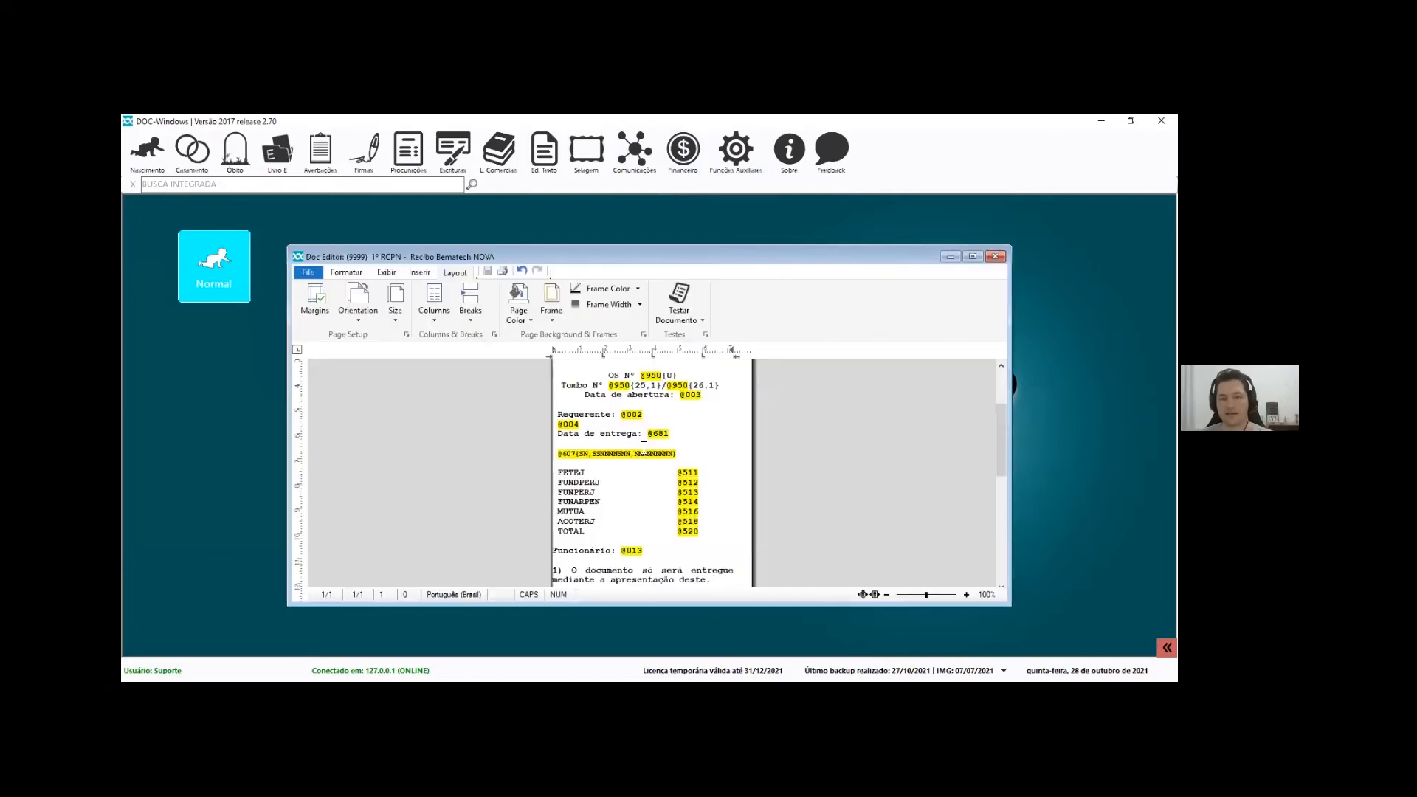
scroll(642, 456, up, 3)
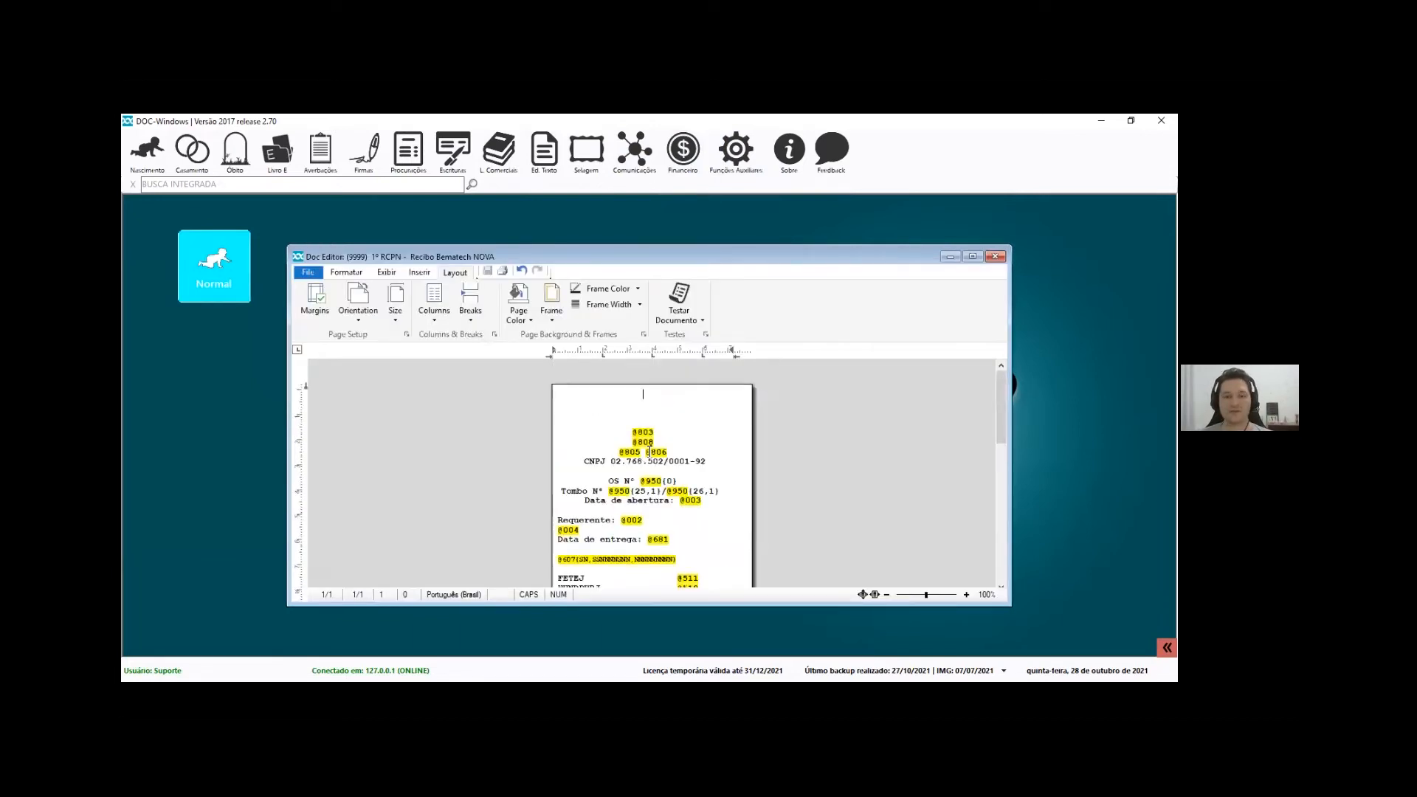
scroll(645, 480, down, 1)
drag(628, 384, 682, 455)
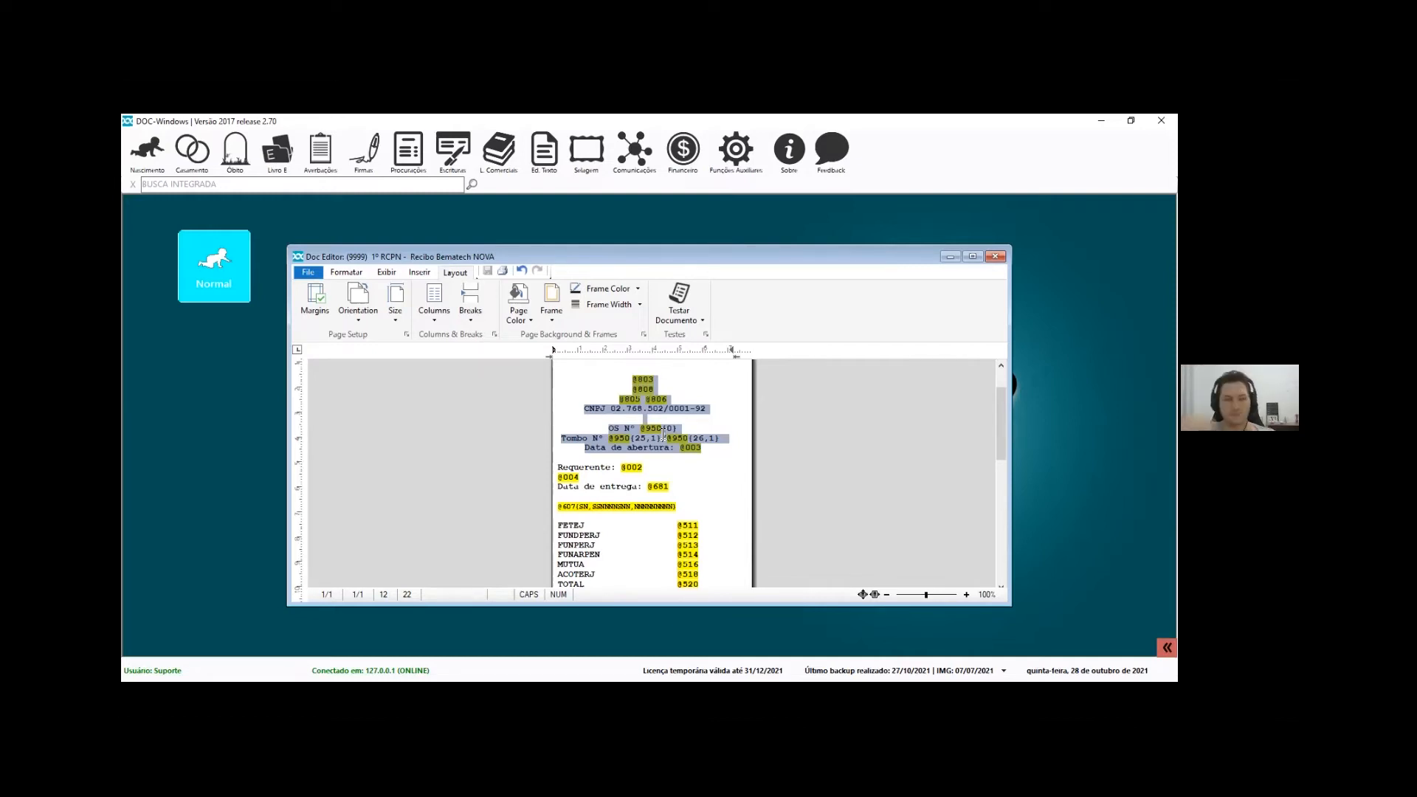
scroll(614, 470, down, 2)
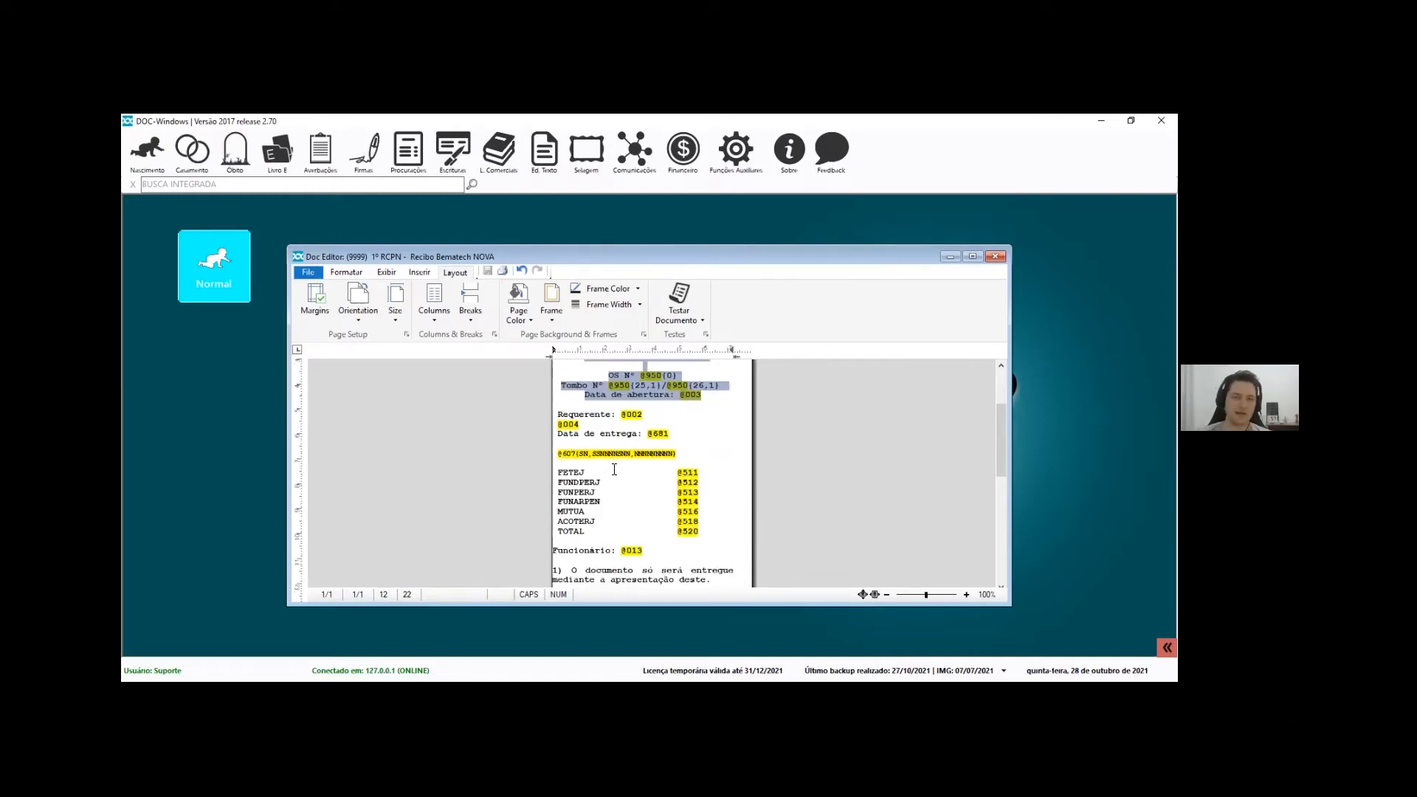
scroll(655, 416, up, 4)
click(663, 440)
click(666, 452)
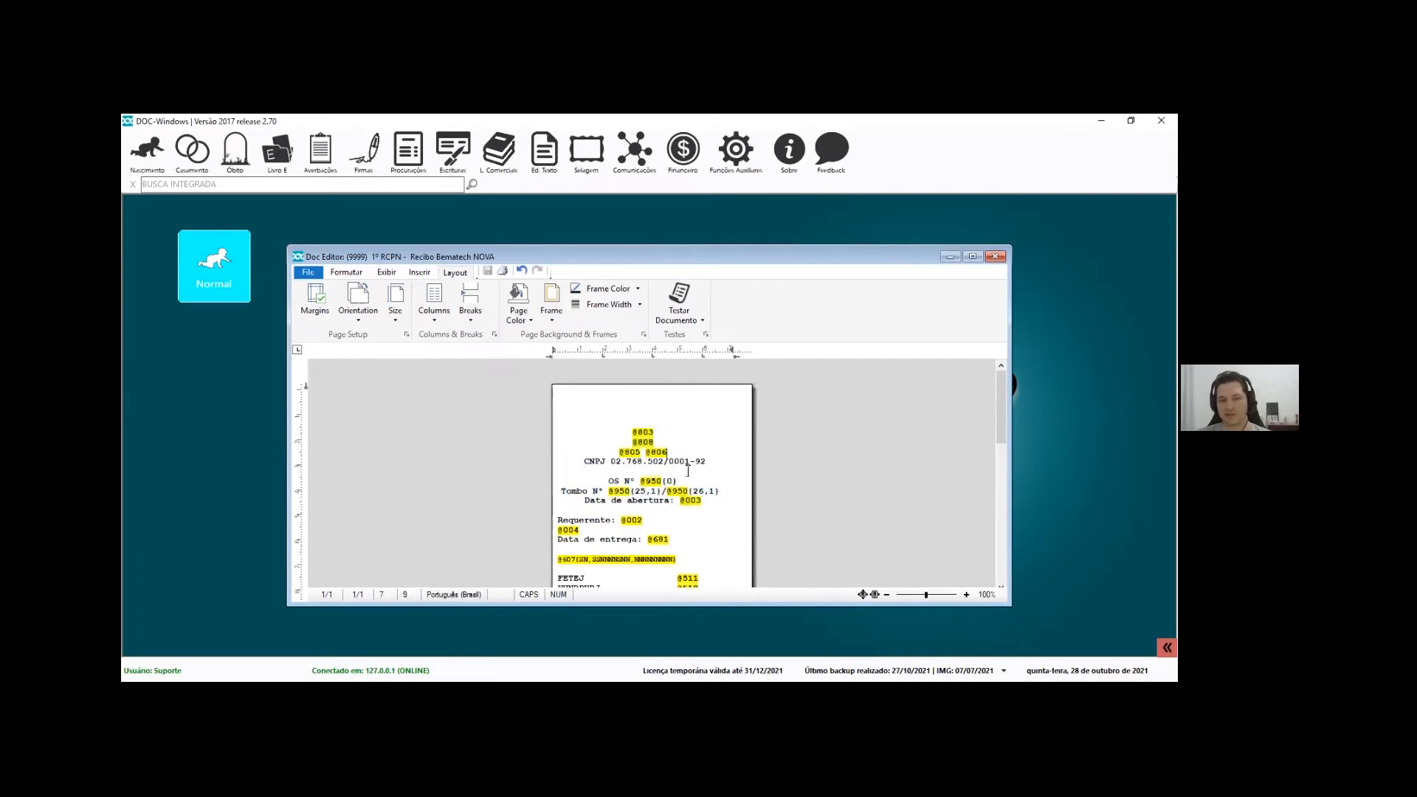
click(626, 478)
drag(642, 480, 676, 481)
key(F2)
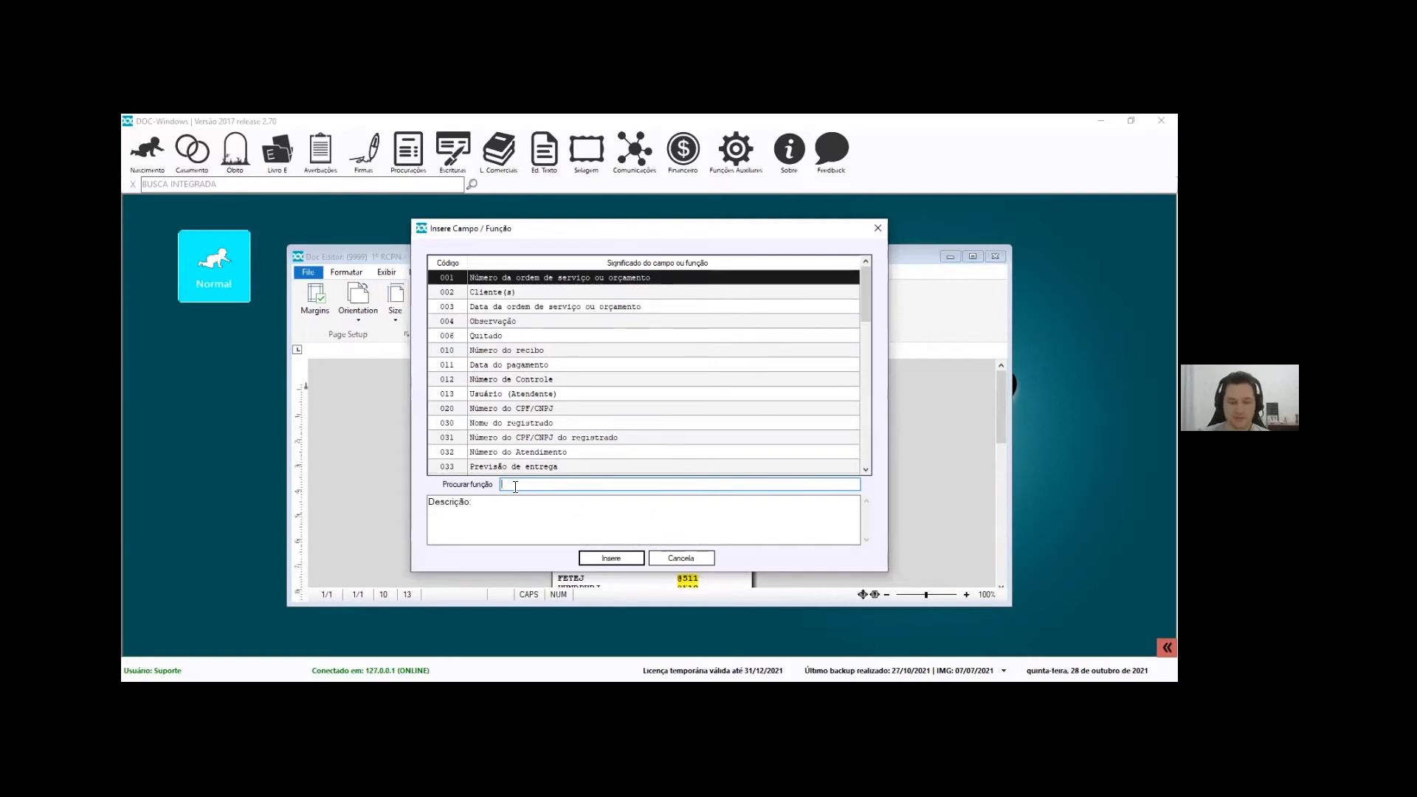
text(950)
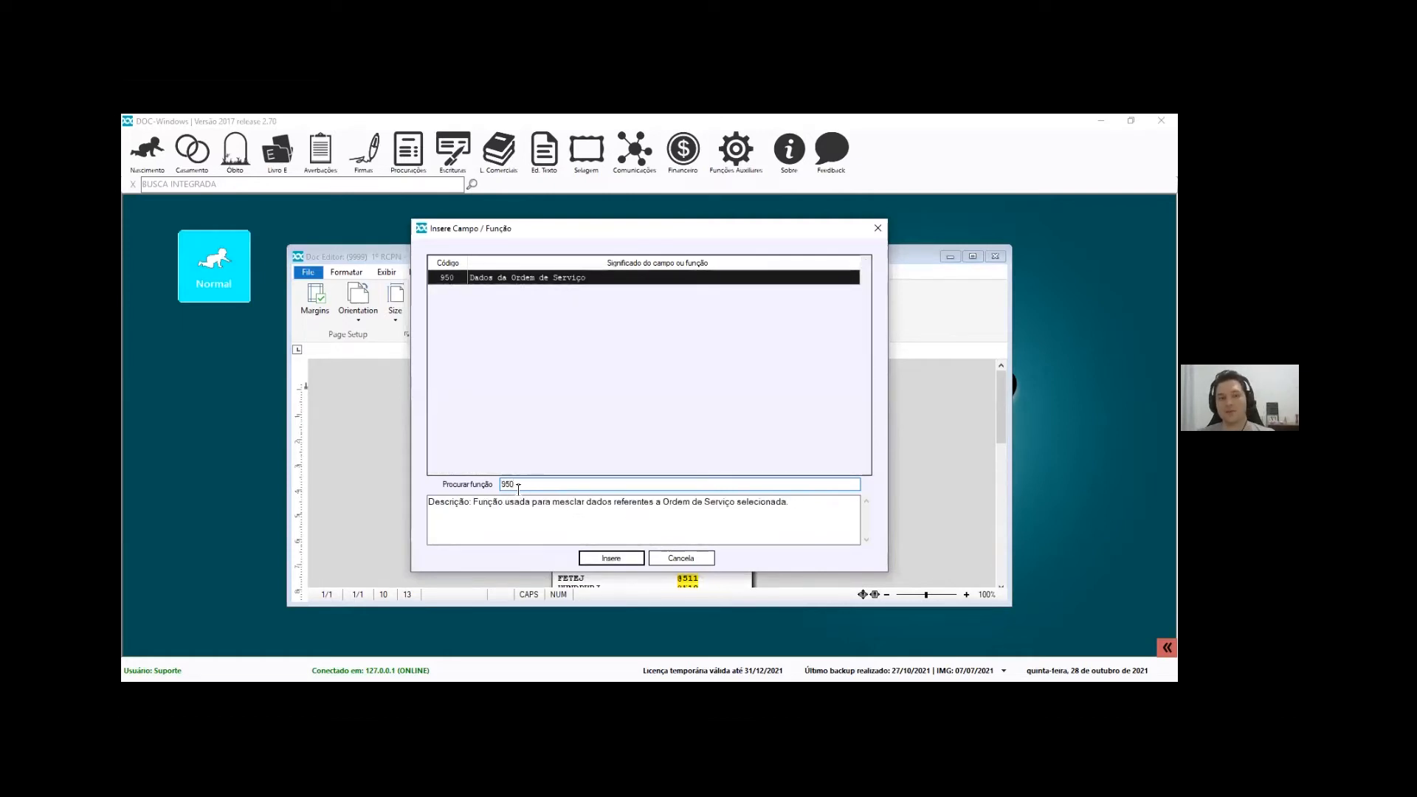
key(BackSpace)
key(BackSpace)
key(BackSpace)
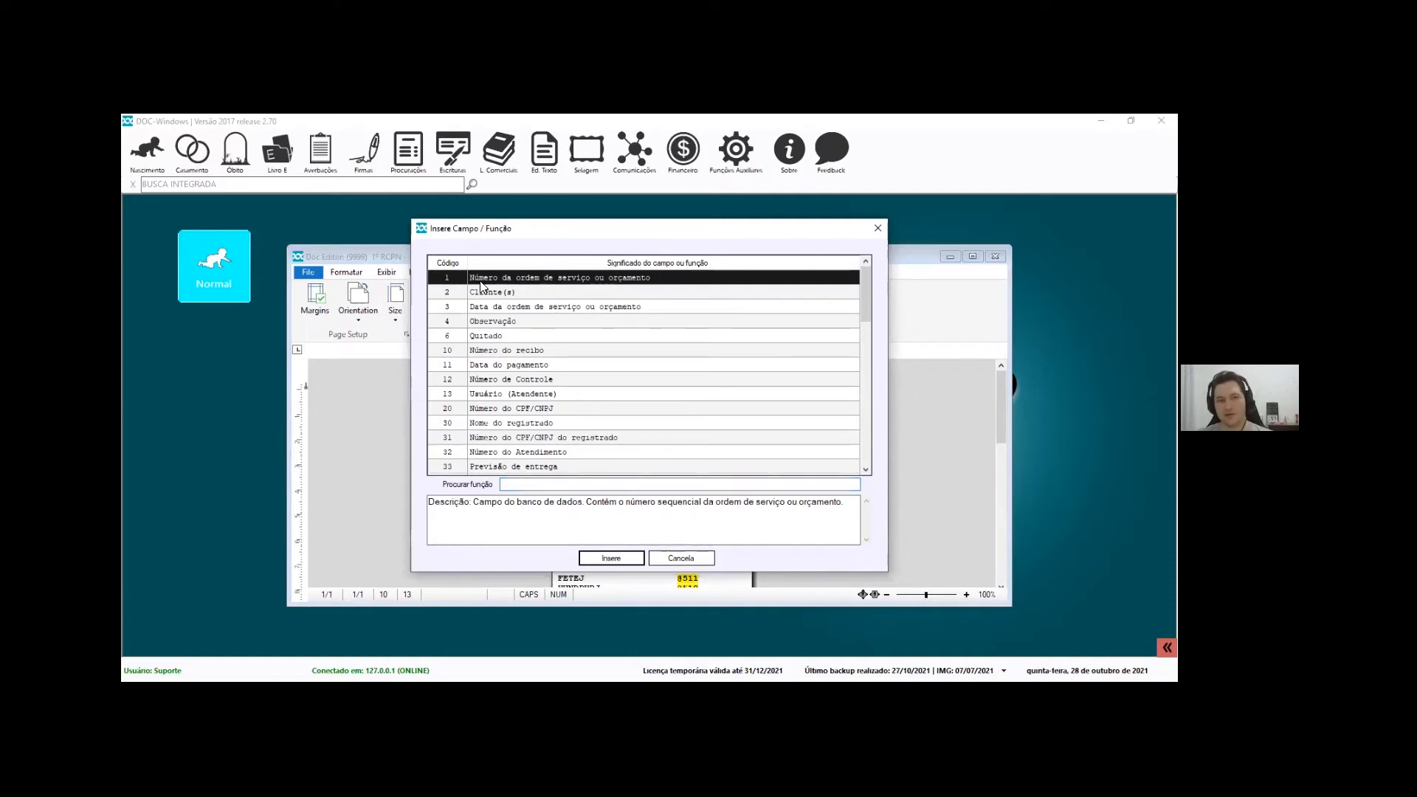
scroll(836, 319, down, 4)
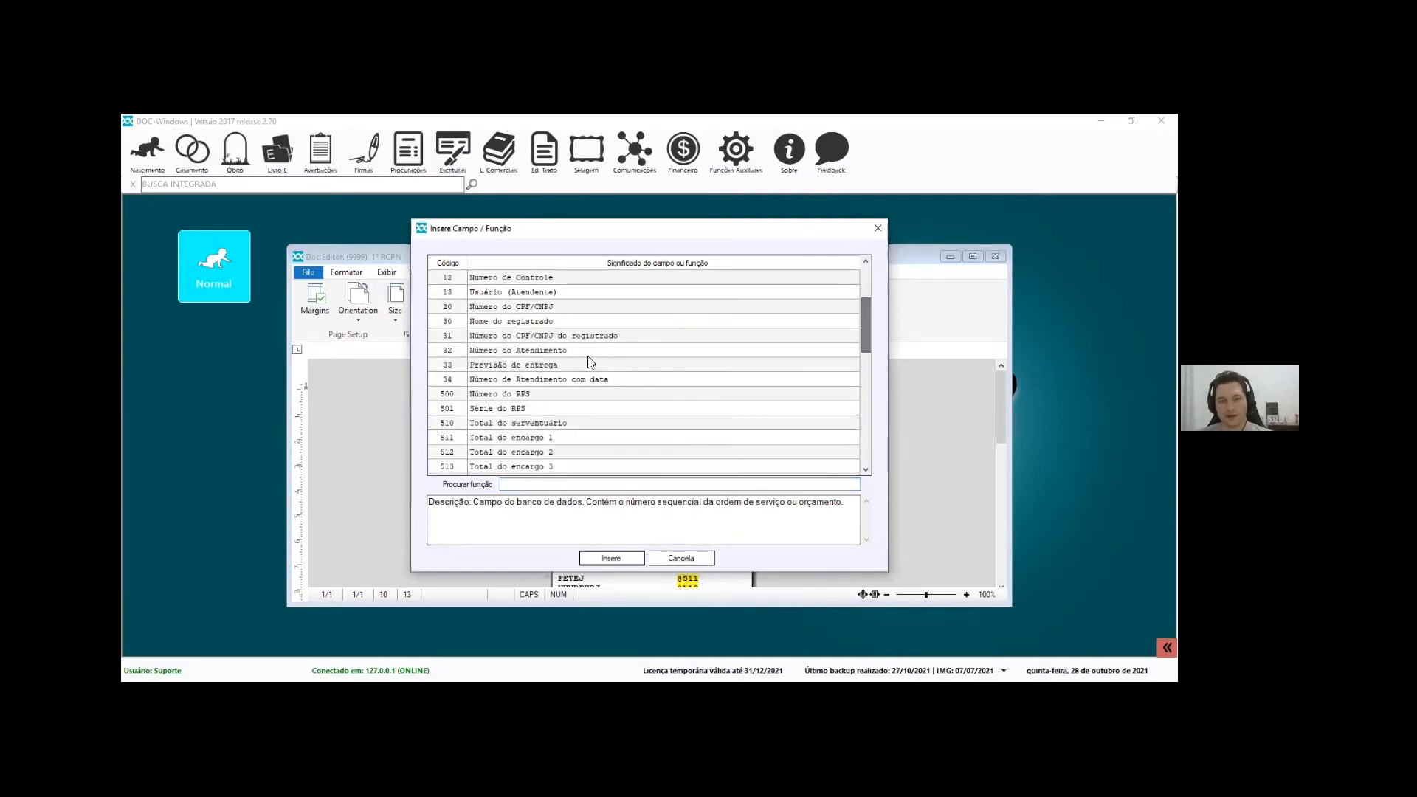
click(563, 380)
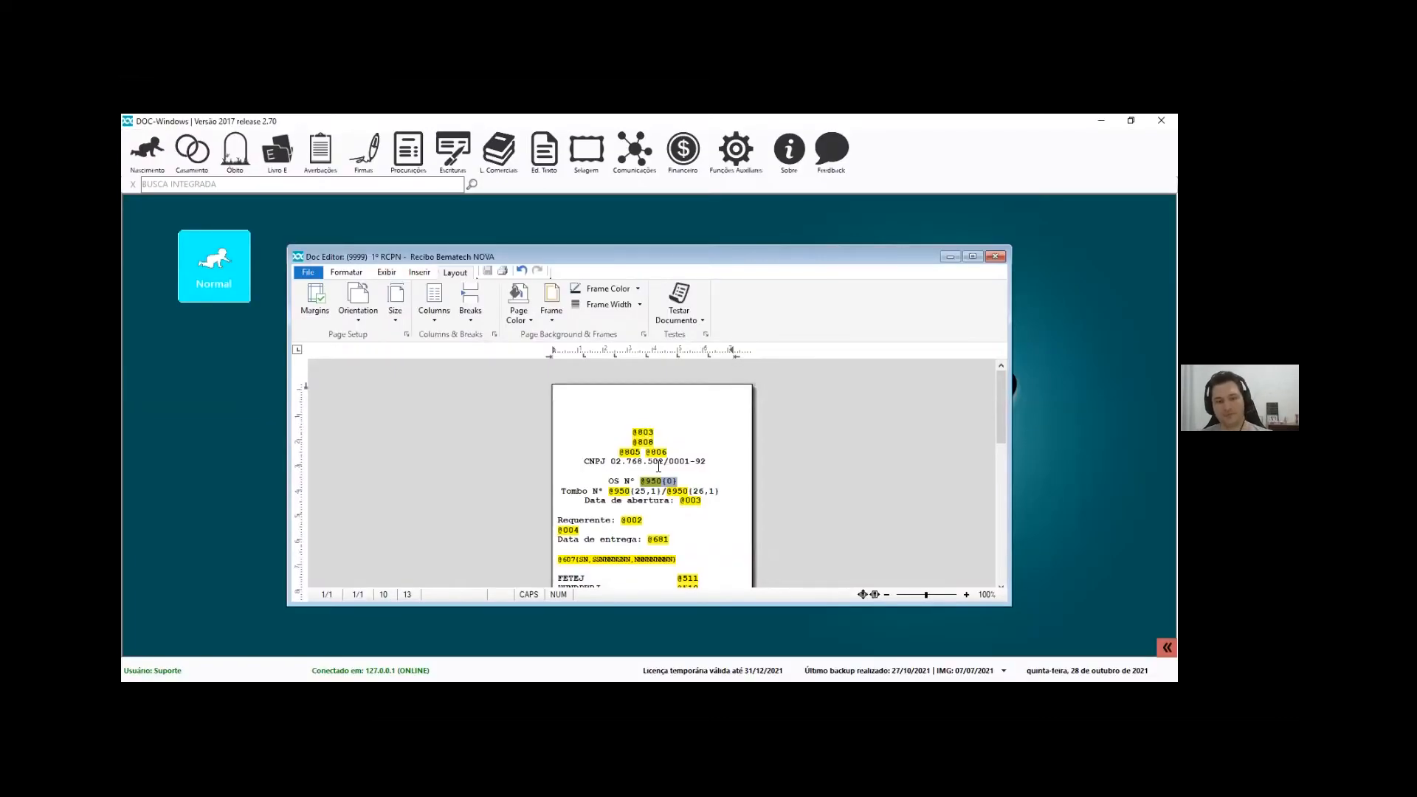
Read descriptions of fields 001–004, Data do pagamento, Usuário (Atendente), Número do RPS and Data do dia
key(F2)
click(515, 292)
click(515, 279)
click(516, 294)
click(522, 307)
click(521, 321)
click(517, 364)
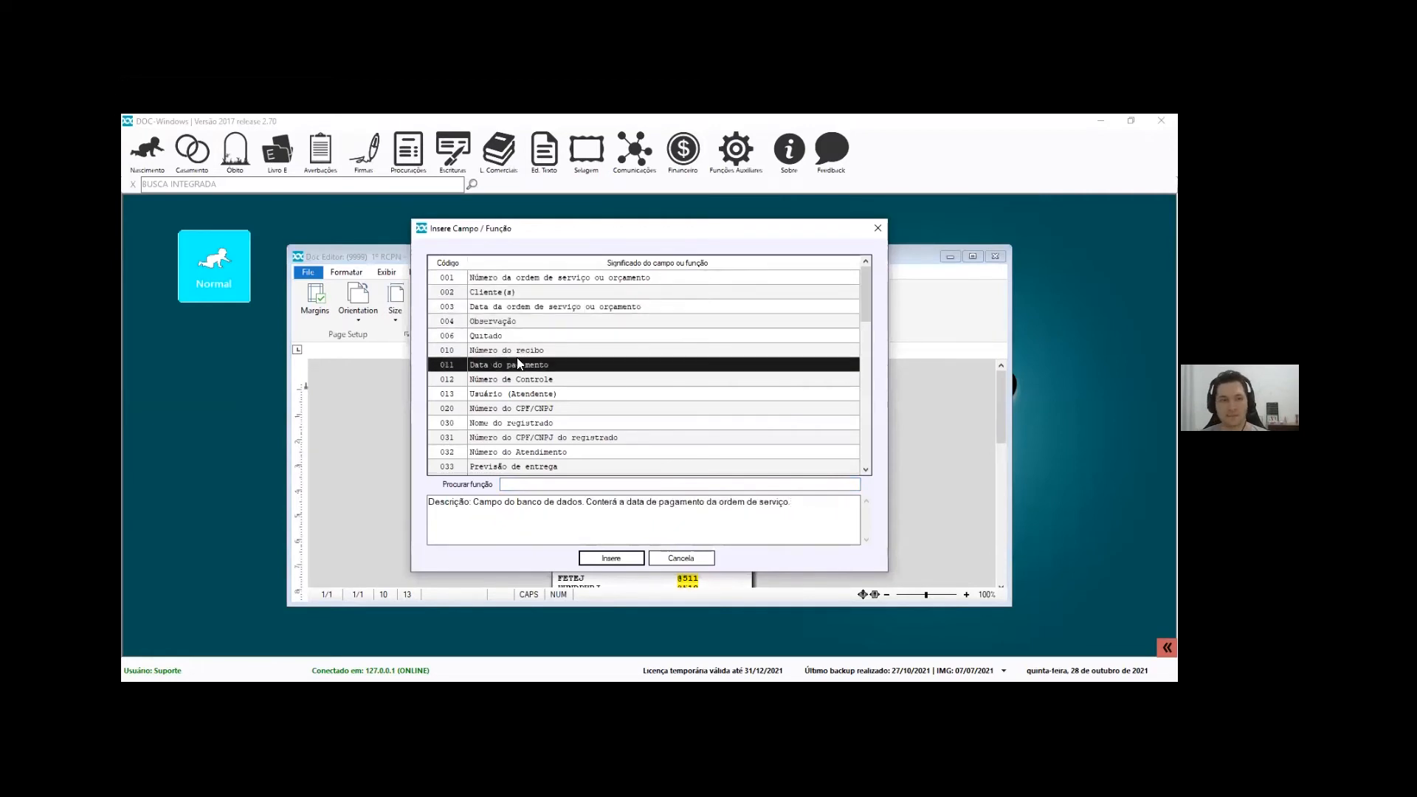
click(516, 395)
scroll(519, 405, down, 3)
click(517, 395)
click(521, 367)
scroll(520, 399, down, 10)
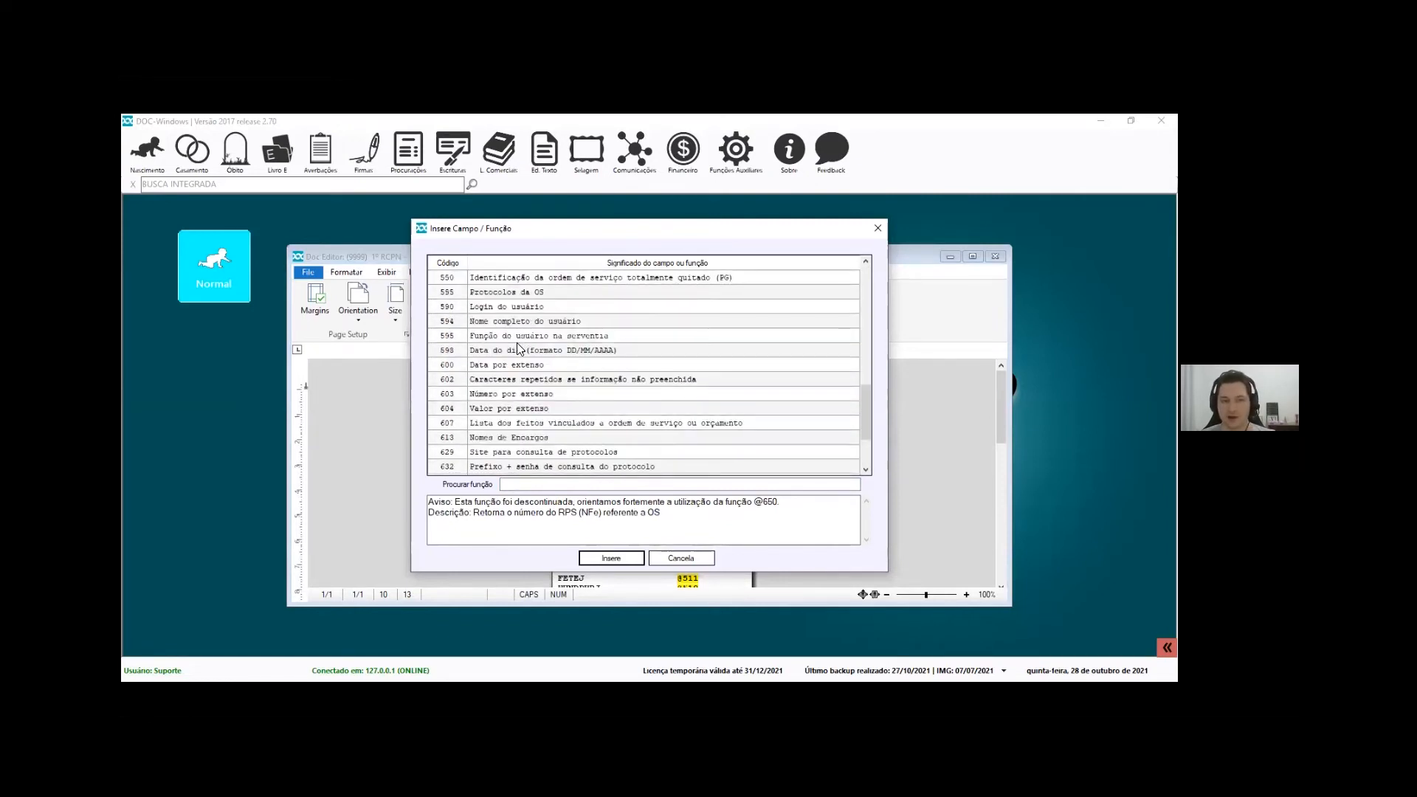
click(517, 350)
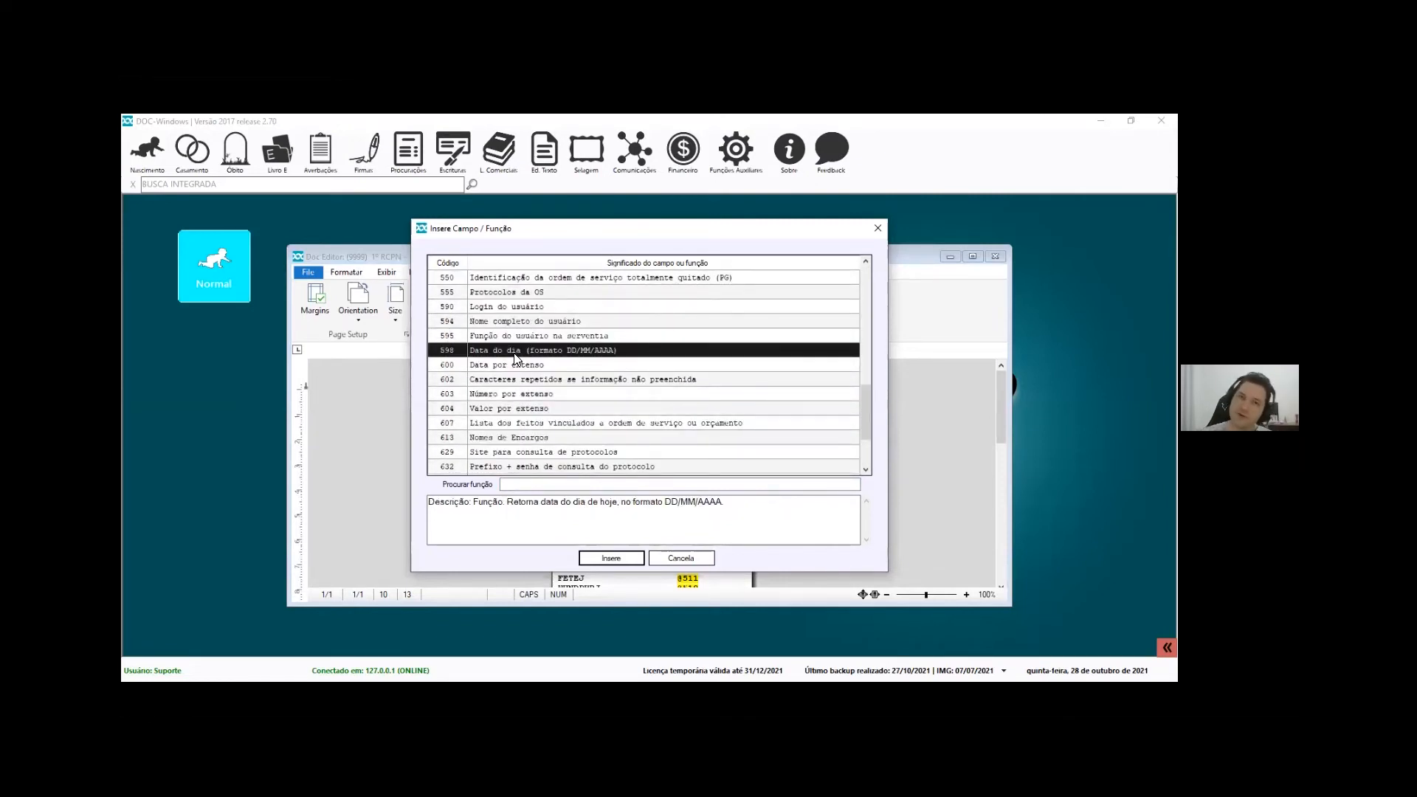
scroll(572, 325, up, 2)
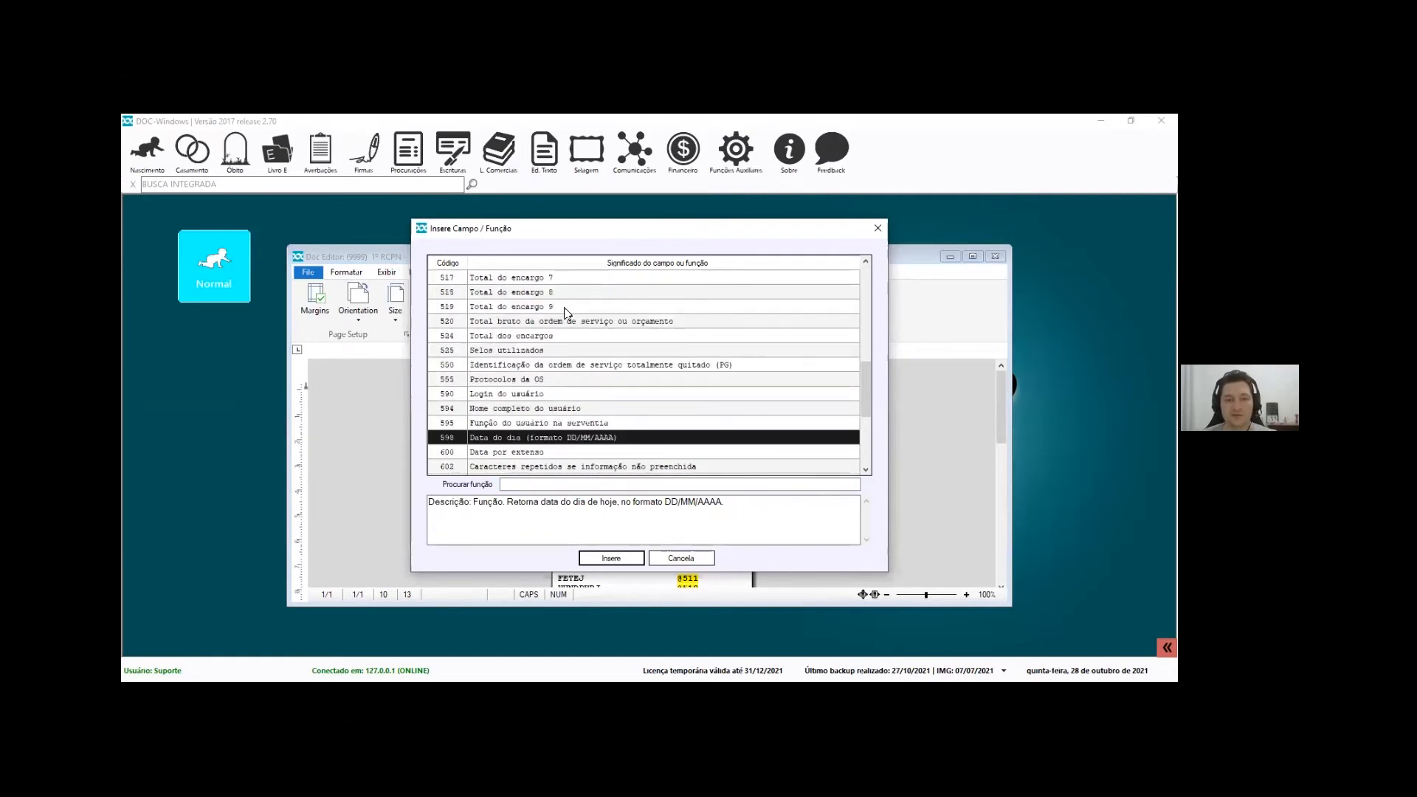
scroll(577, 354, up, 4)
Read the encargo totals, user login/name/função, Data por extenso and 607 items-list functions, then cancel
click(570, 351)
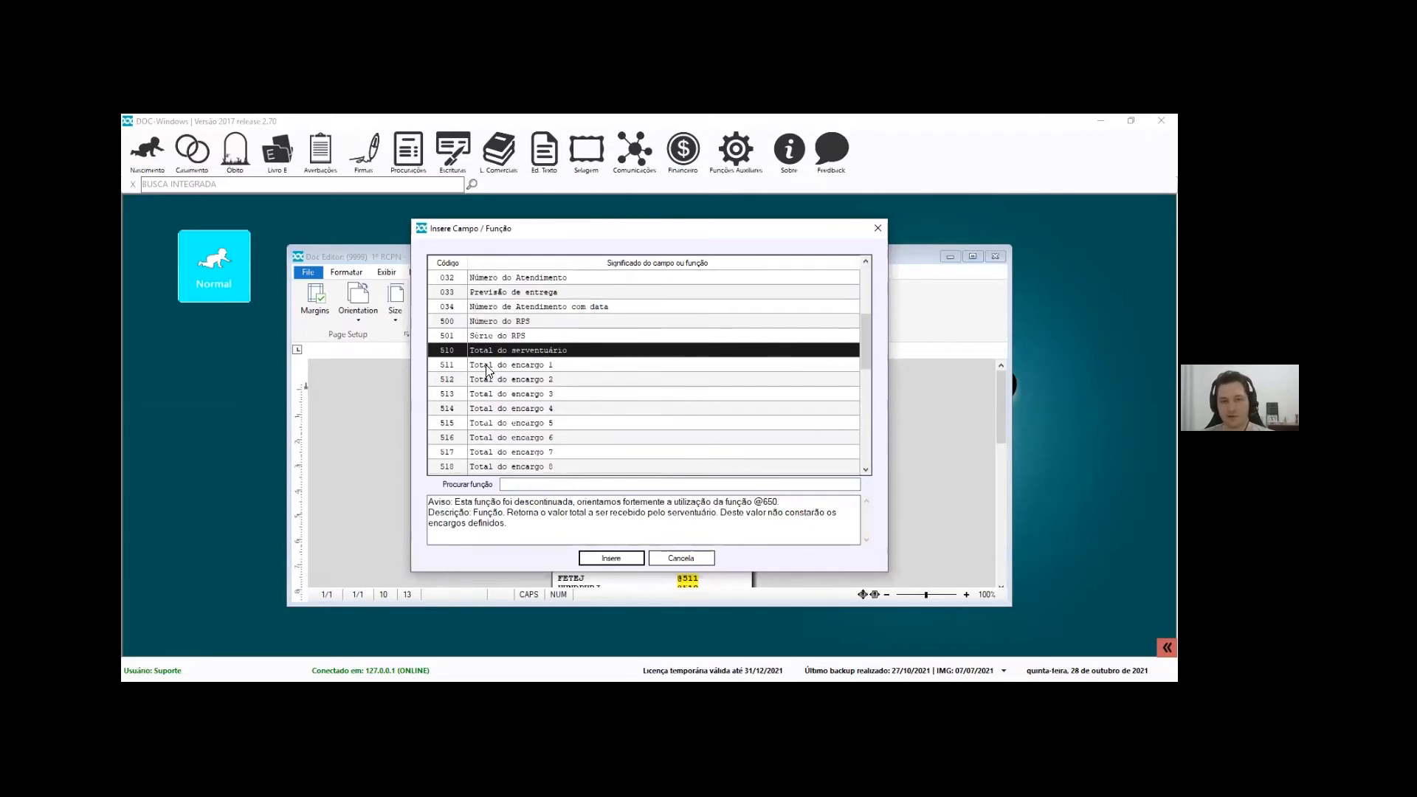
click(517, 364)
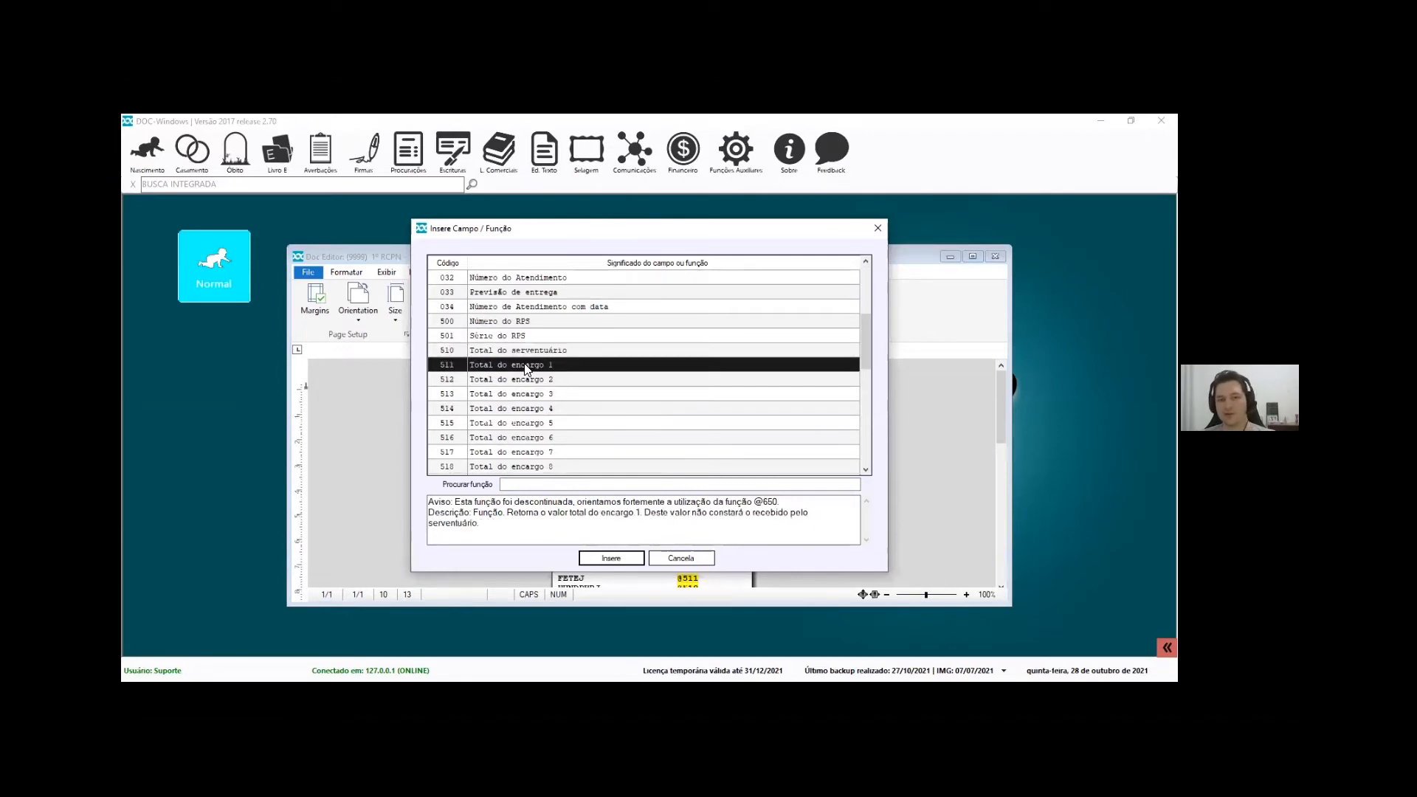
scroll(526, 365, down, 3)
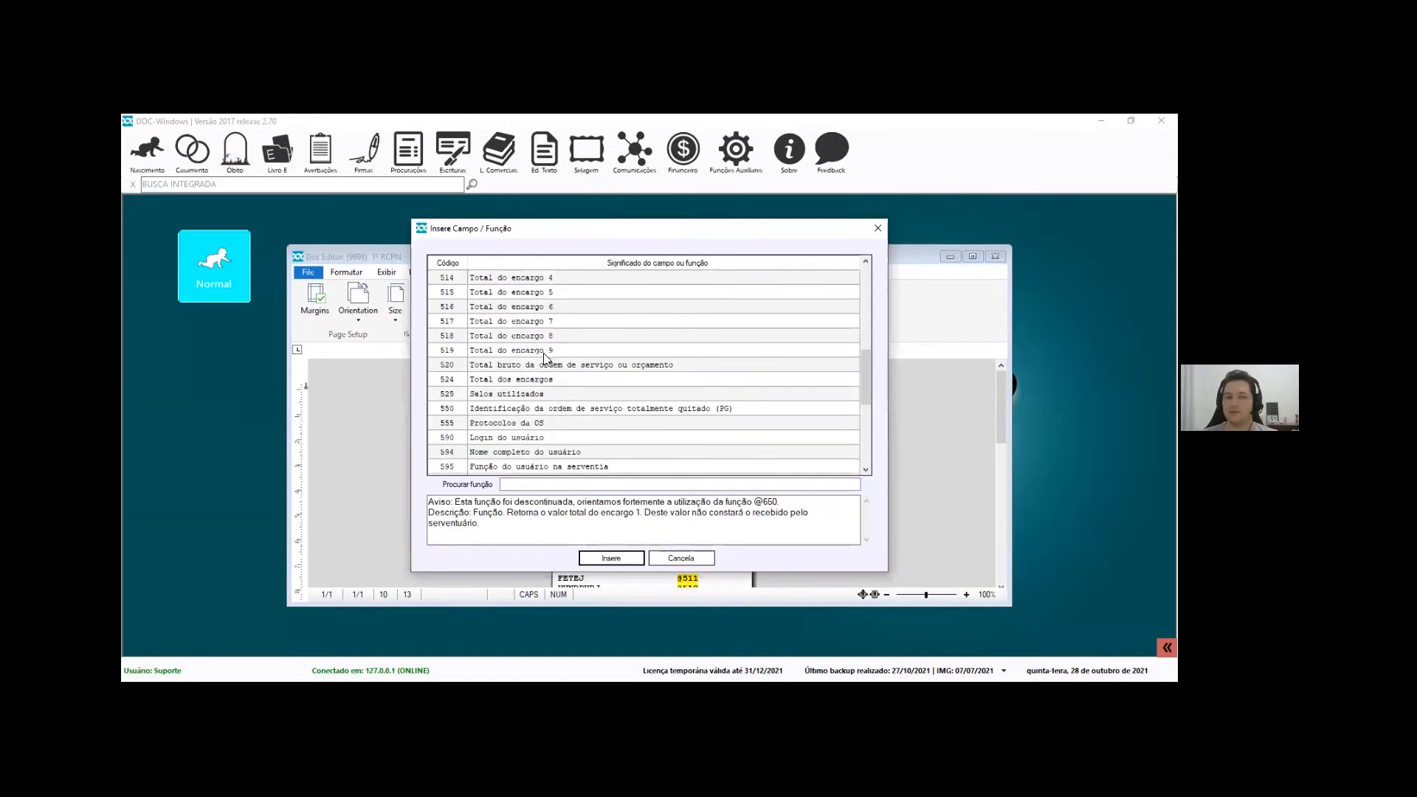
click(559, 352)
click(552, 379)
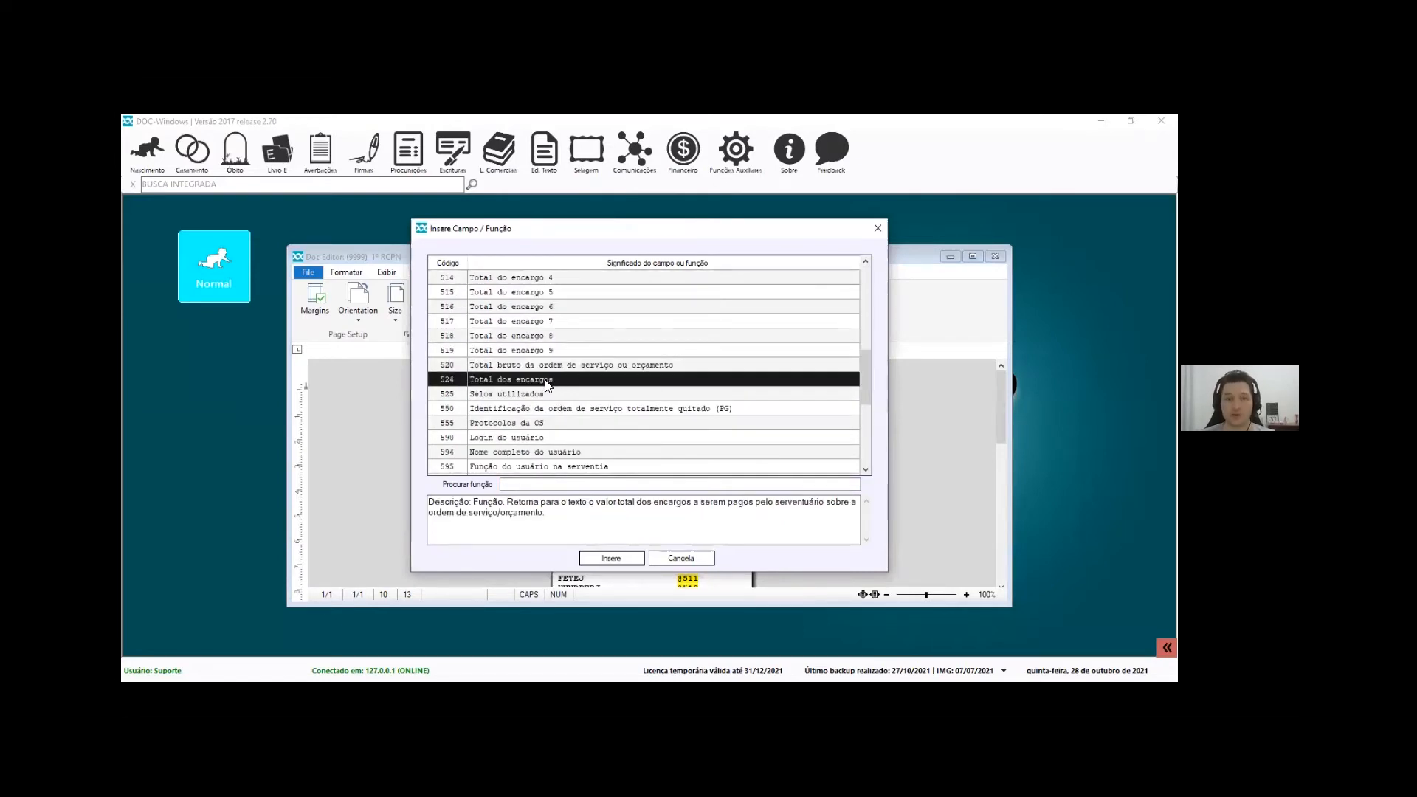
scroll(555, 399, down, 2)
click(512, 349)
click(513, 363)
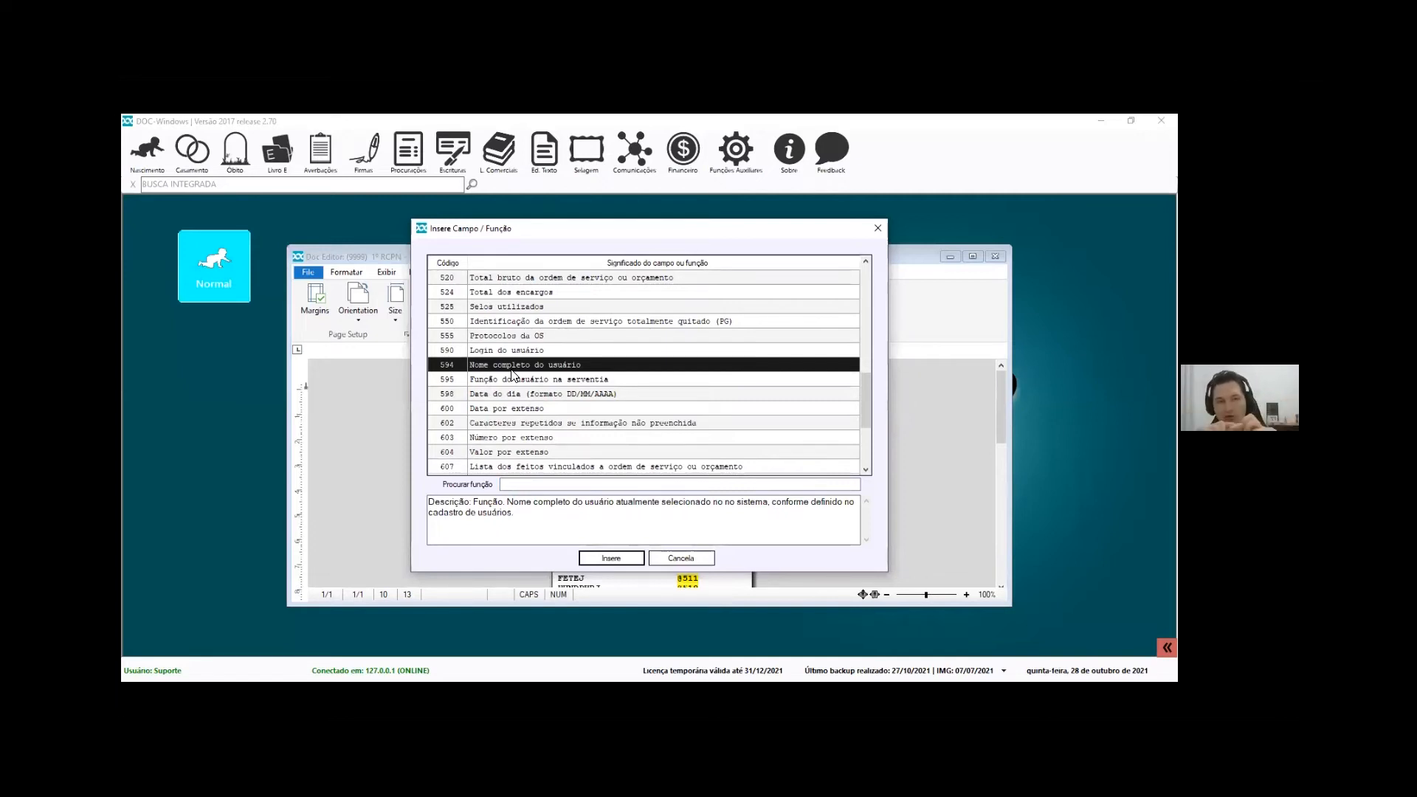
click(452, 381)
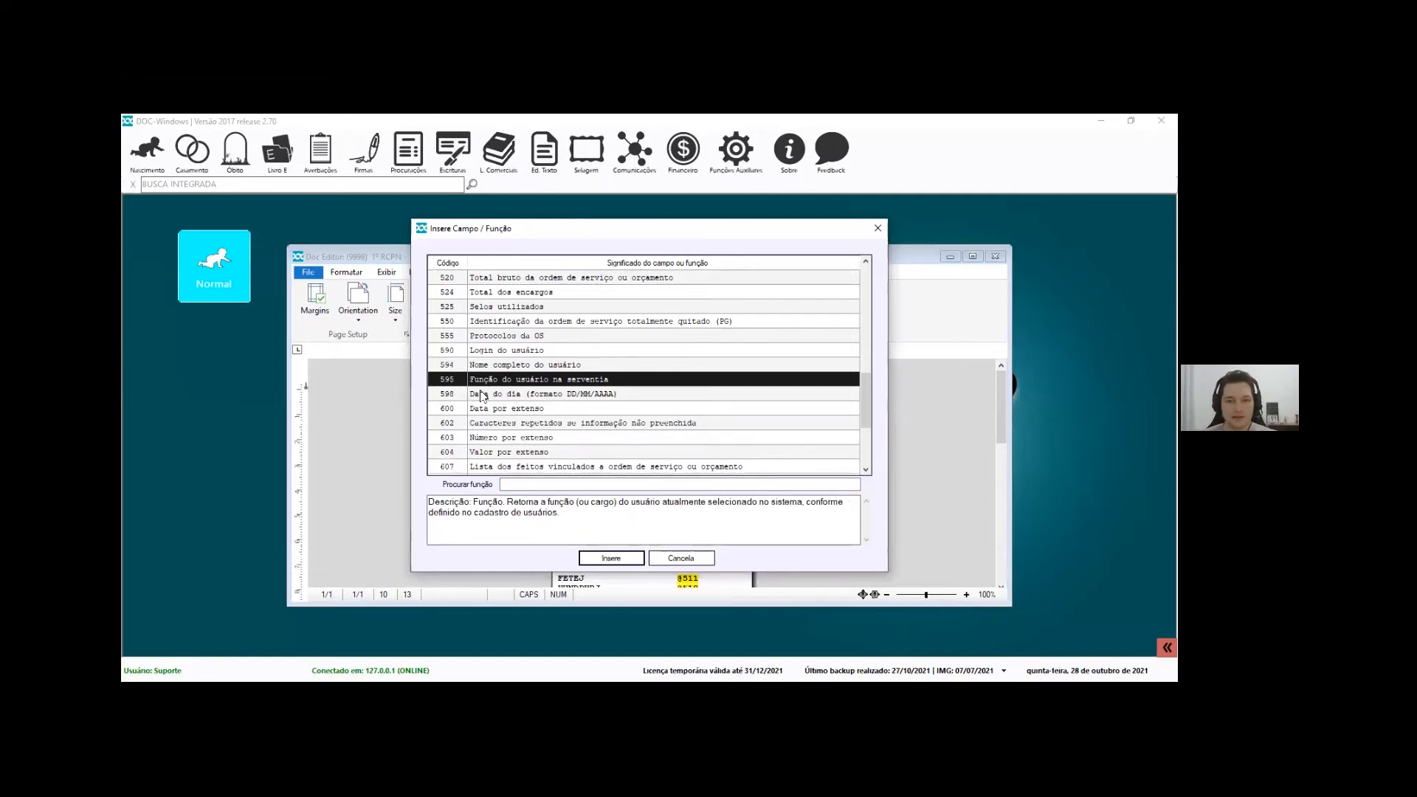
click(504, 410)
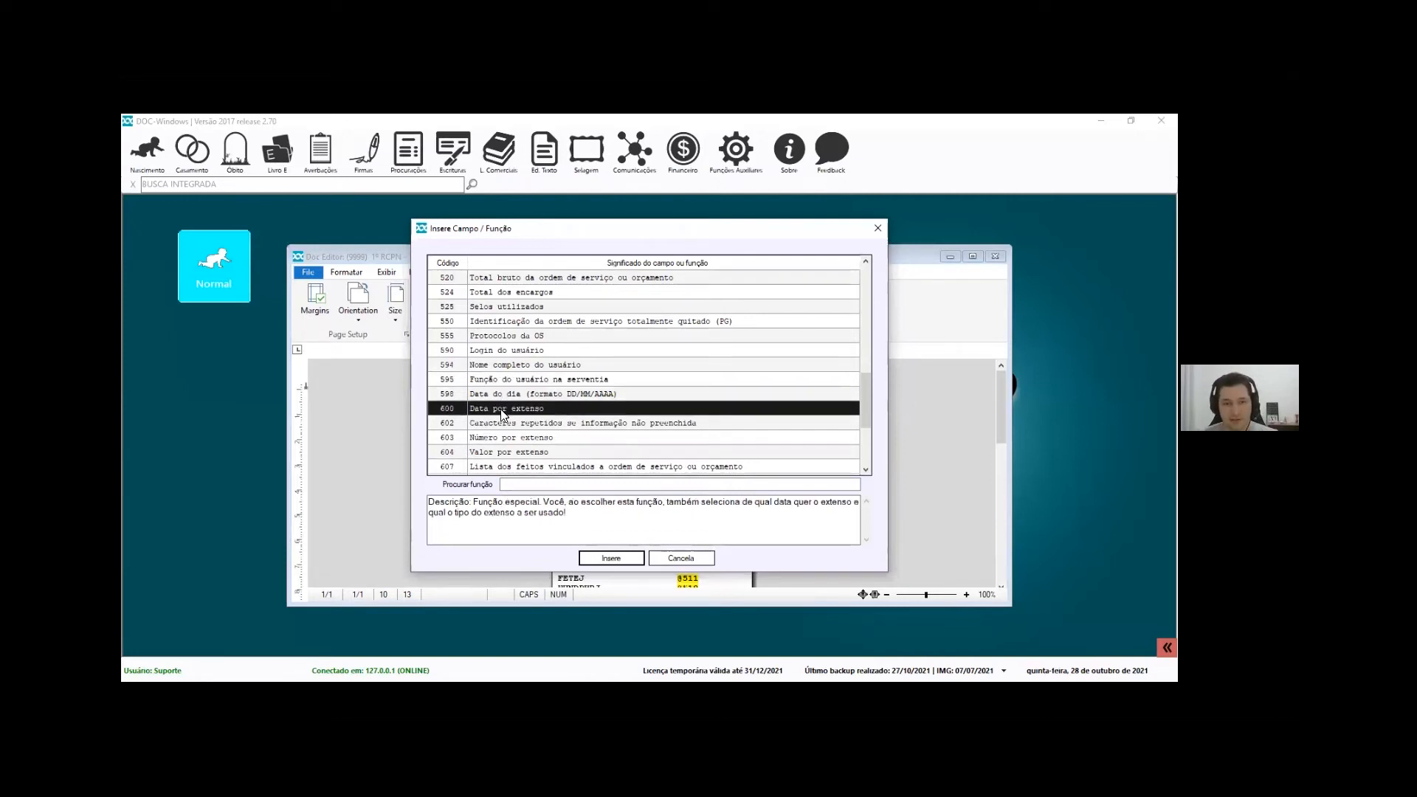
scroll(498, 384, down, 2)
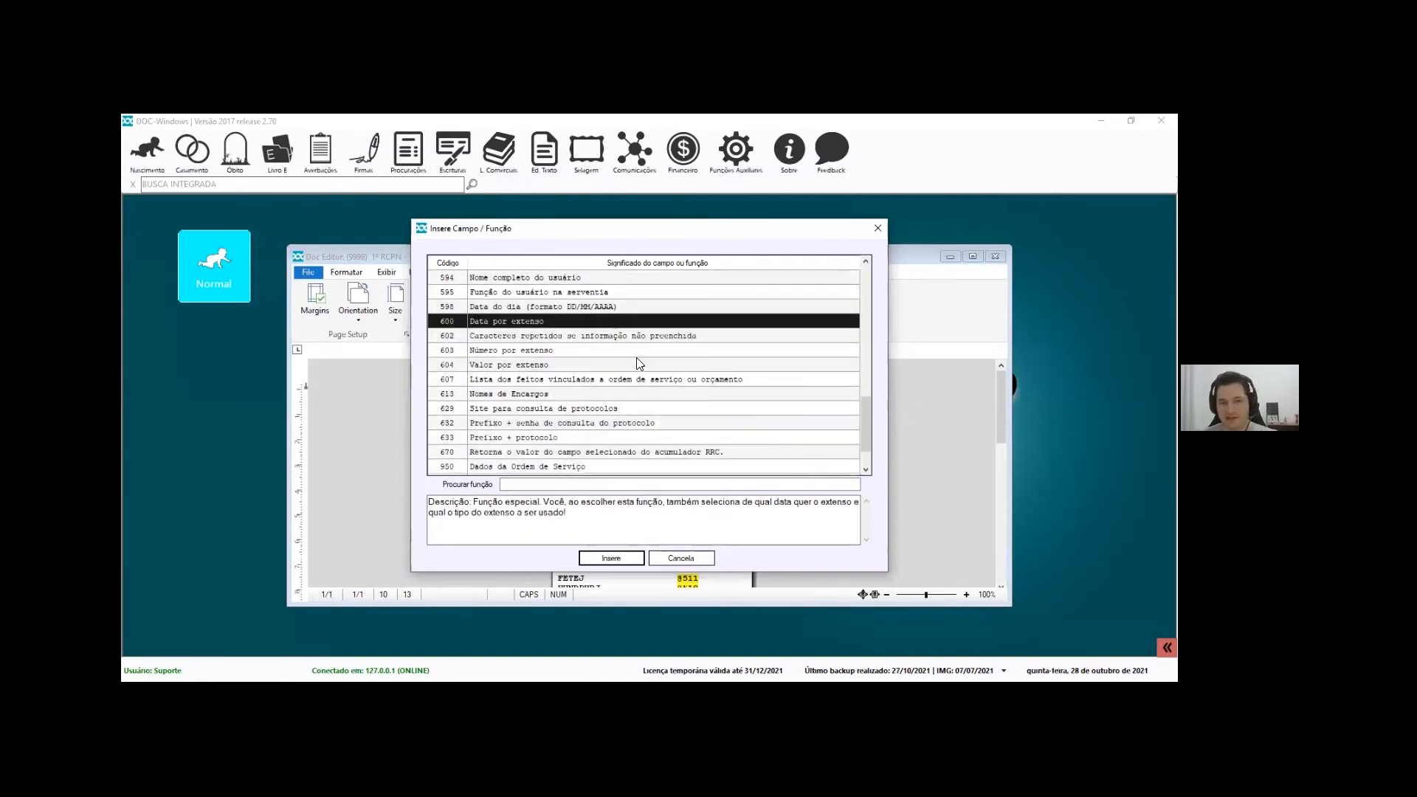
key(Down)
key(Down)
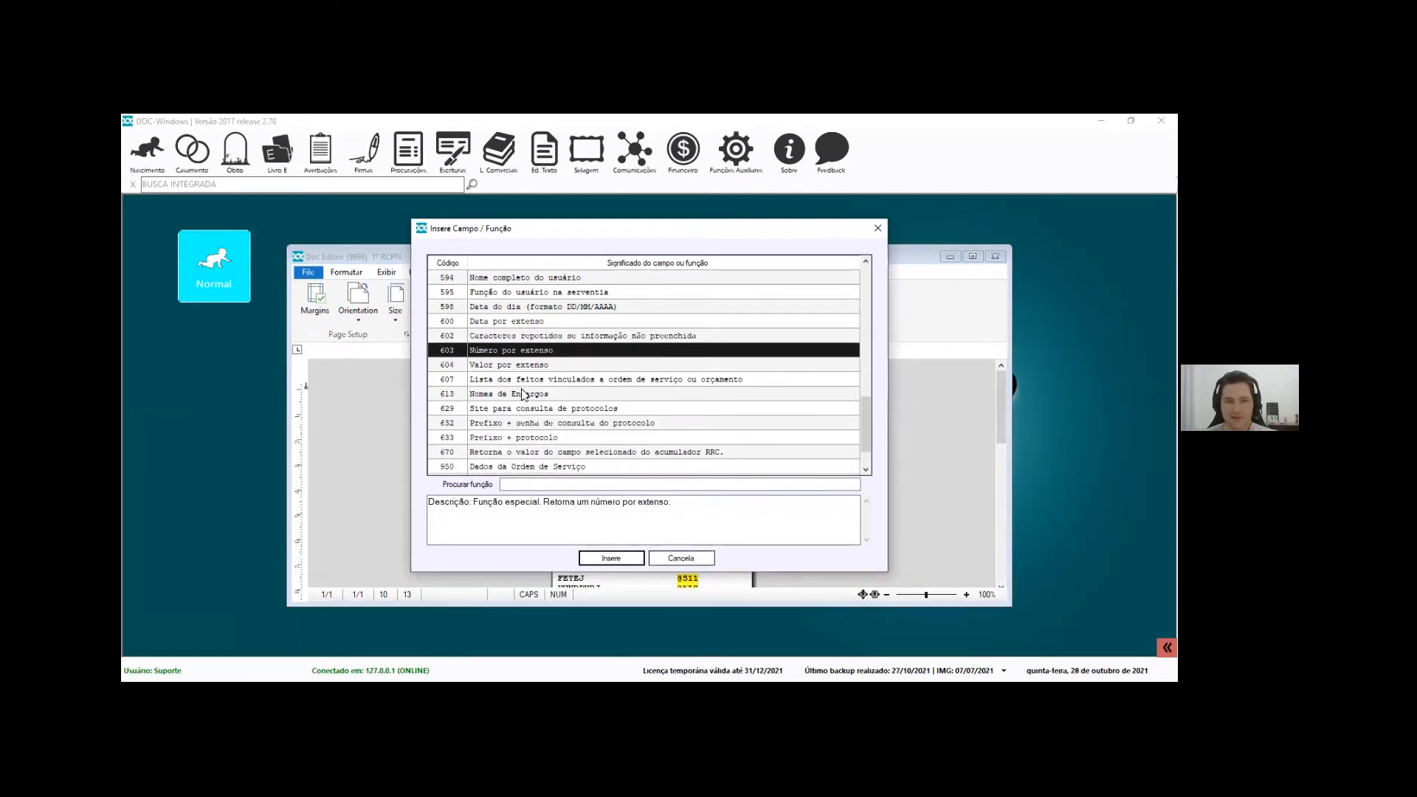
key(Down)
key(Down)
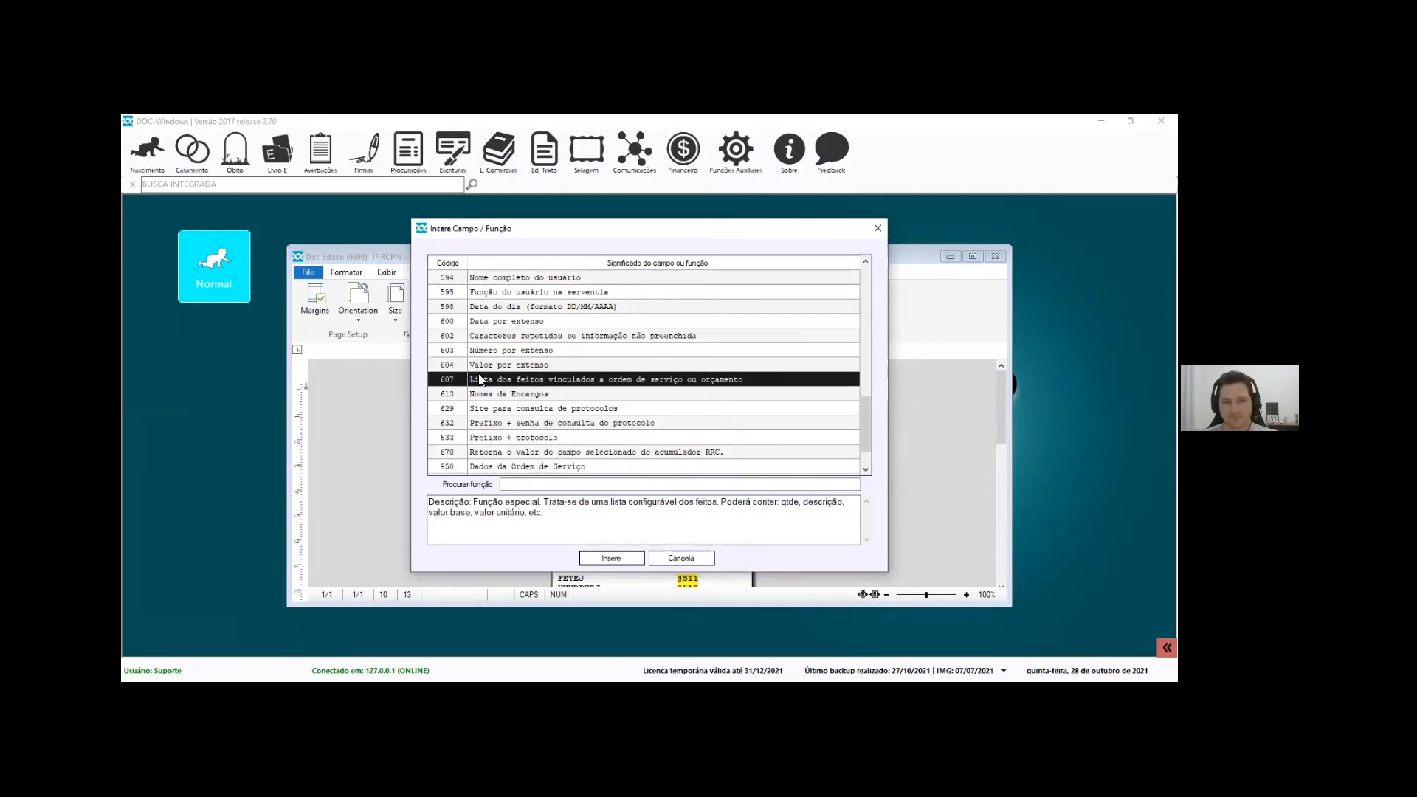
click(681, 559)
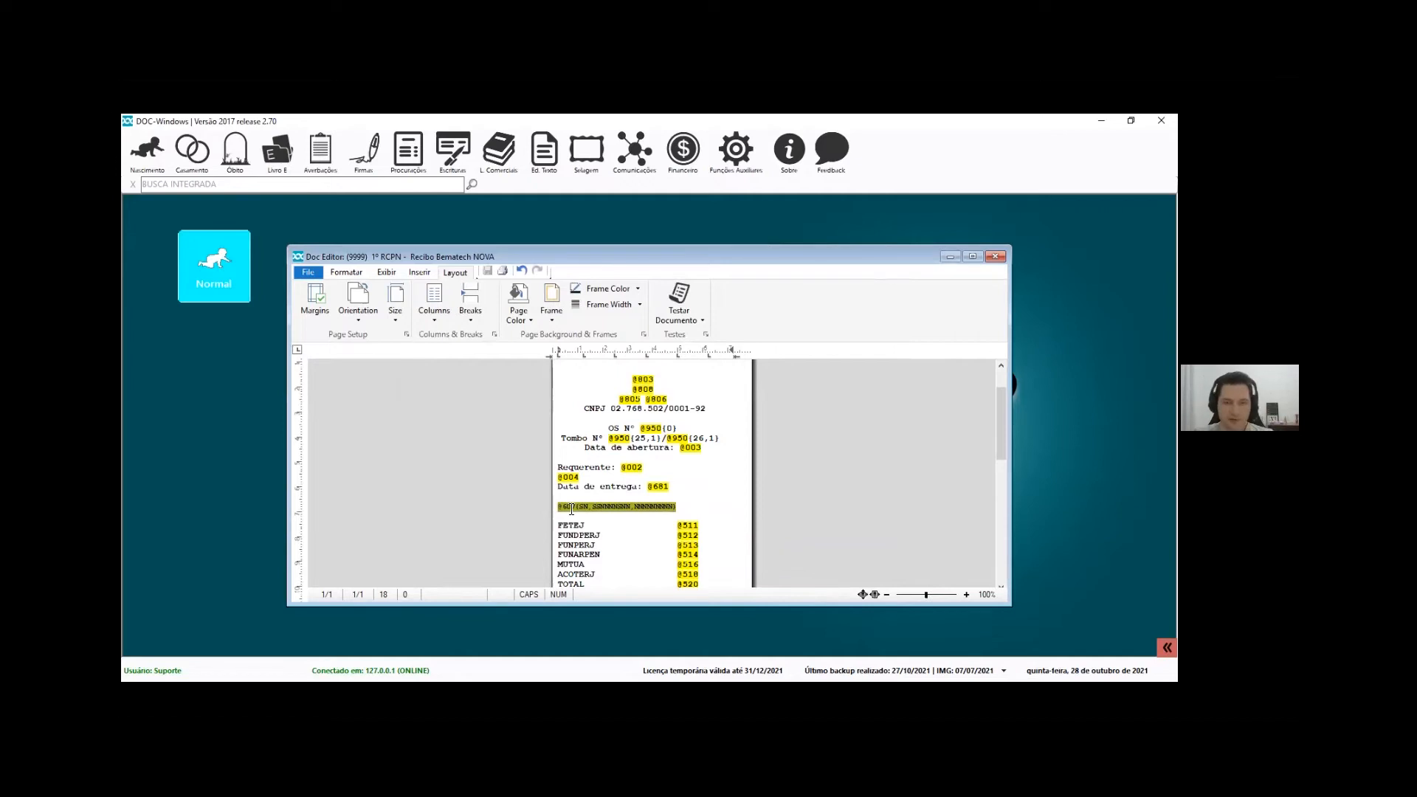
Move the Doc Editor window up and left to reveal the template list behind it
drag(622, 257, 495, 219)
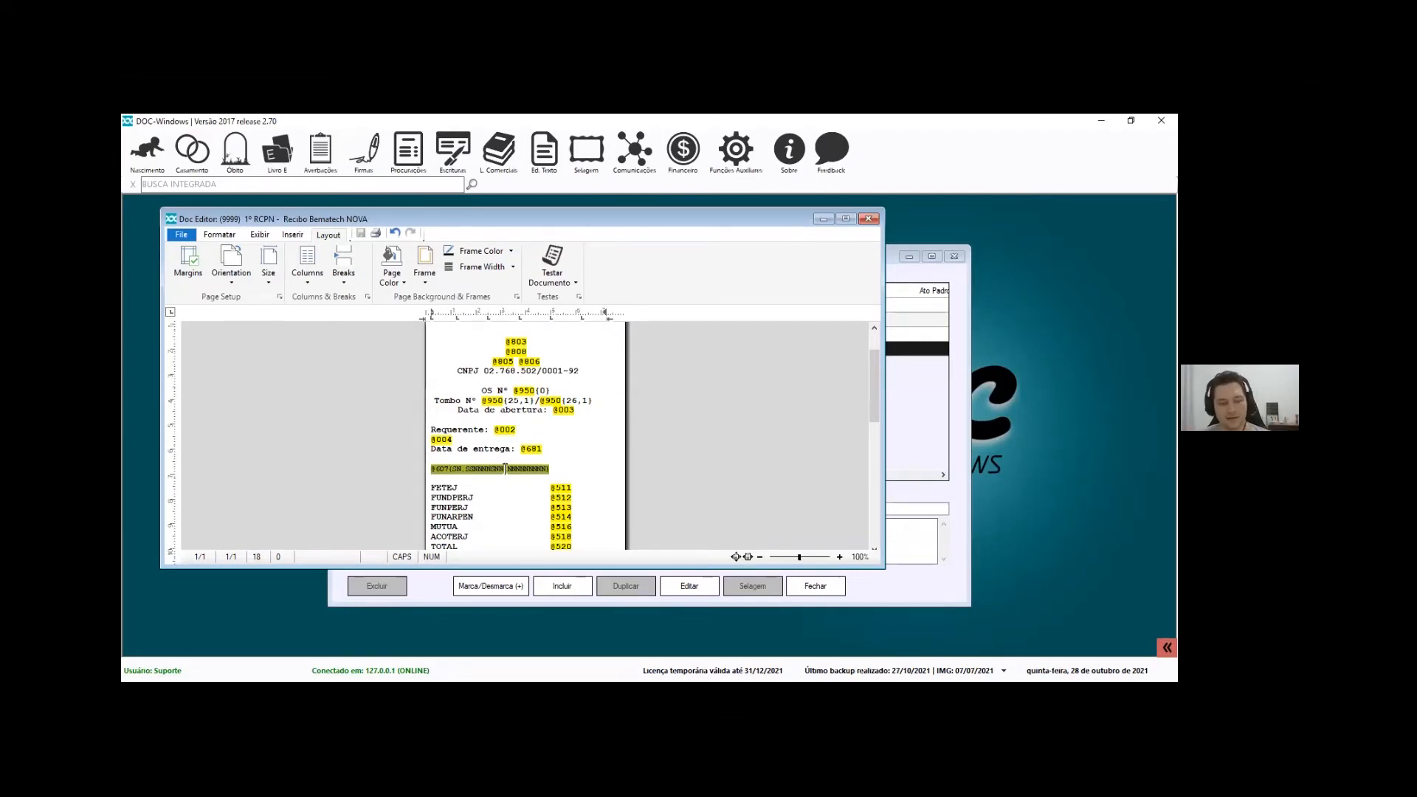
Insert field 607 as a bordered items table that includes the Quantidade column
key(F2)
text(607)
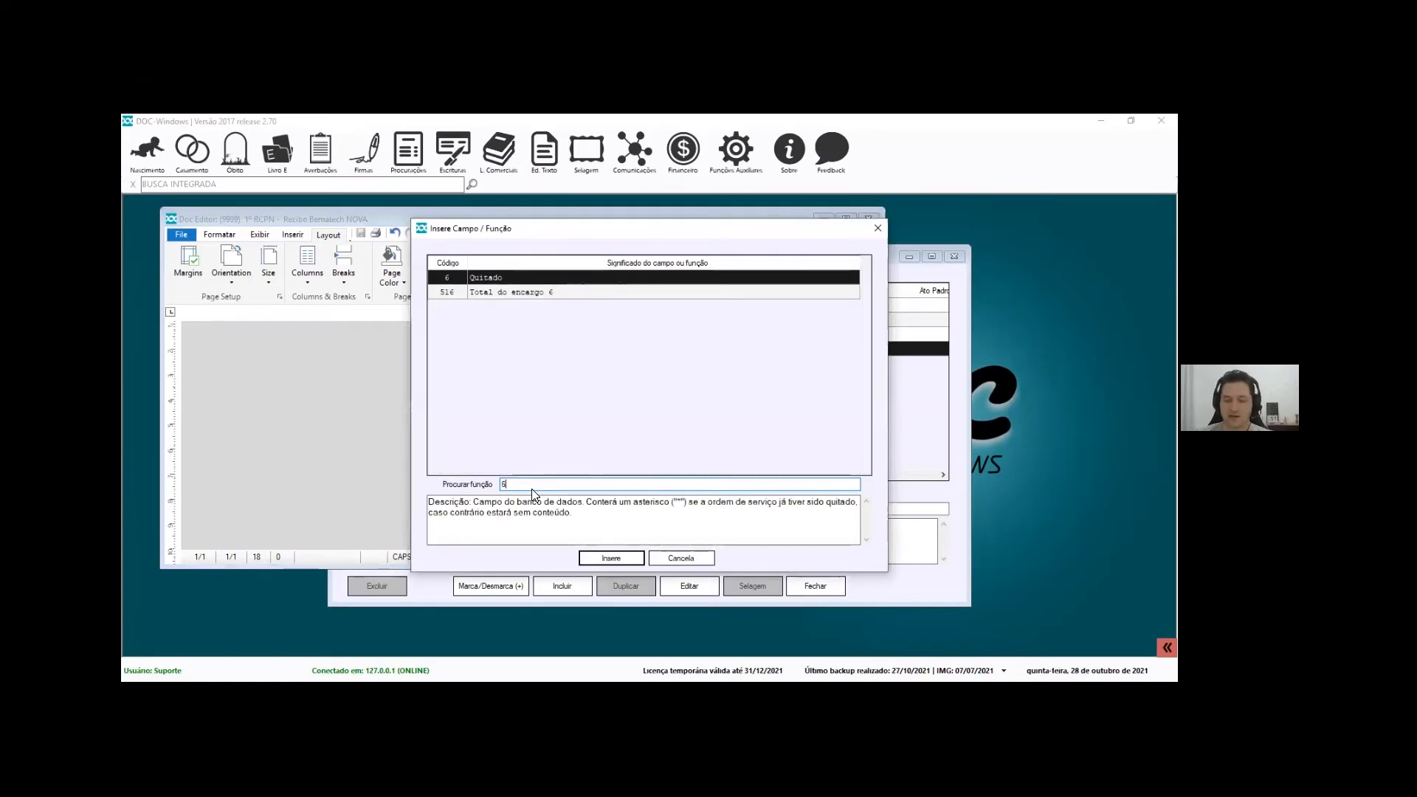
click(611, 558)
drag(684, 295, 804, 254)
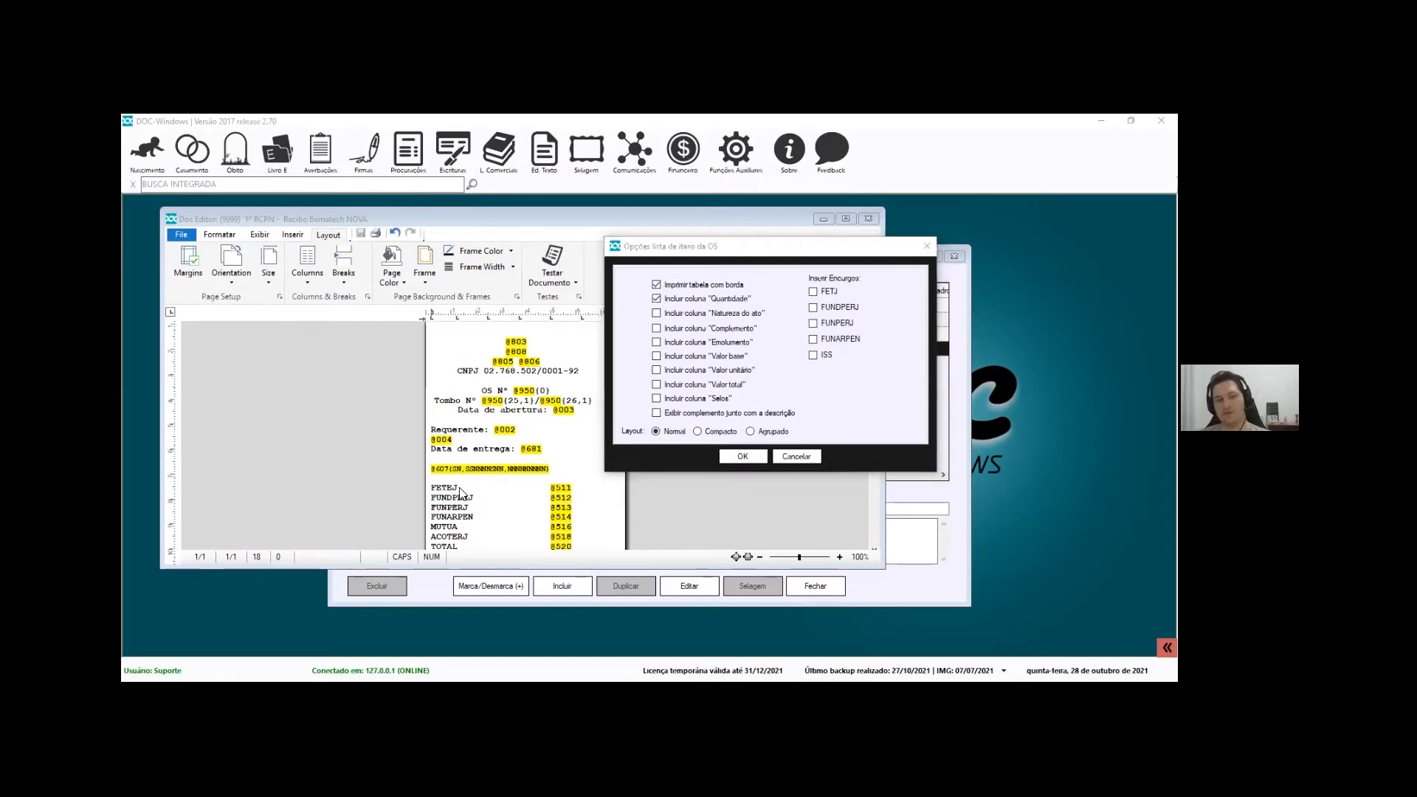
click(751, 460)
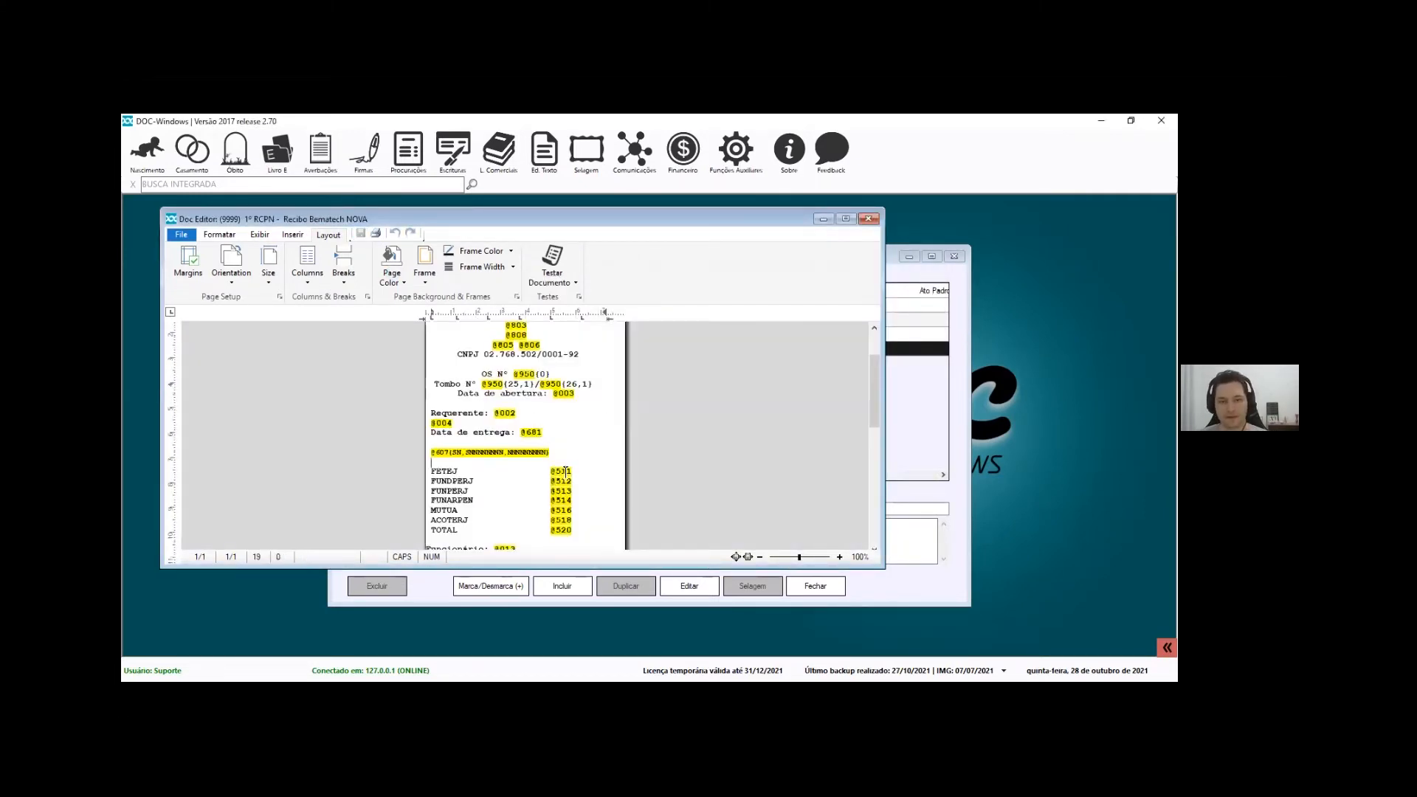
drag(489, 472, 433, 474)
click(436, 476)
click(554, 473)
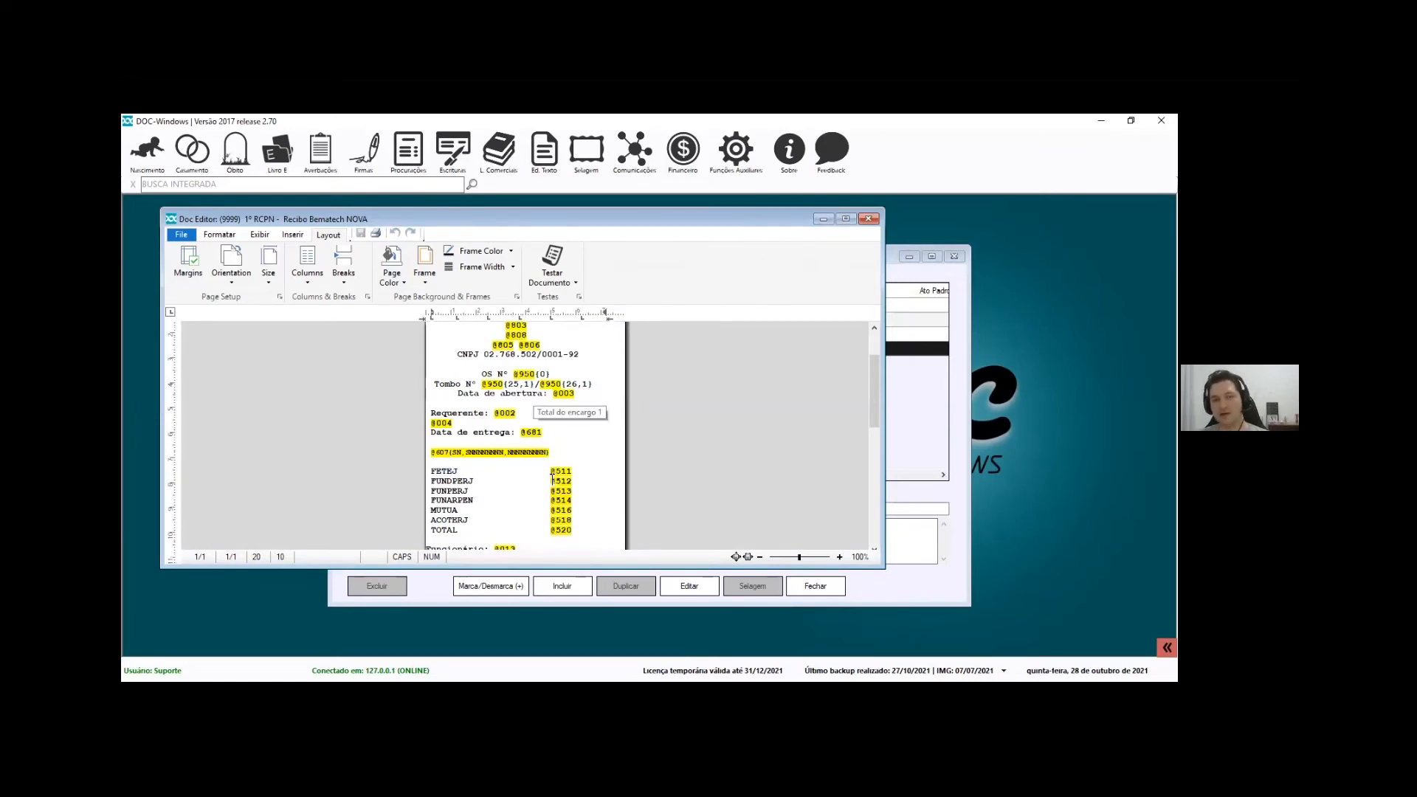
scroll(473, 438, down, 2)
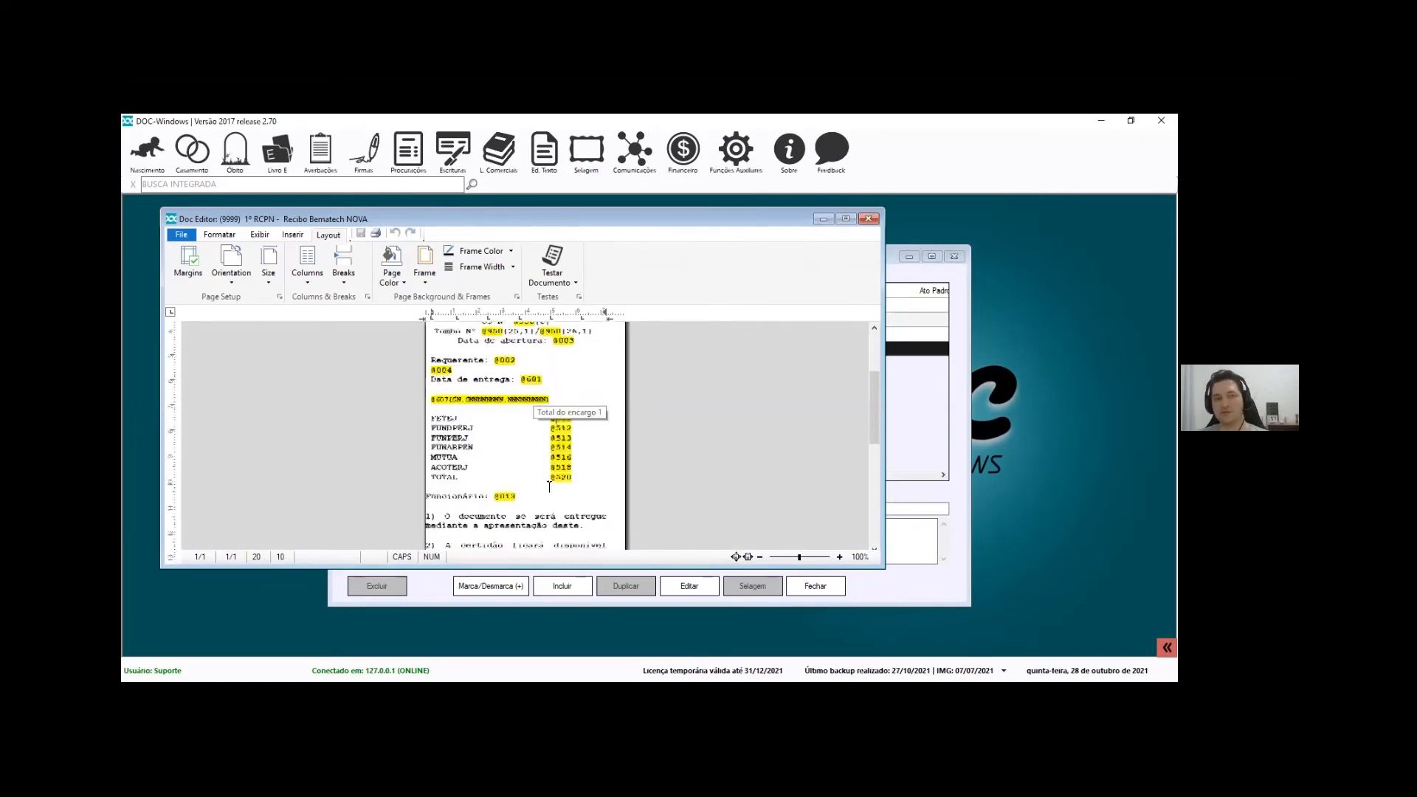
click(554, 430)
click(499, 494)
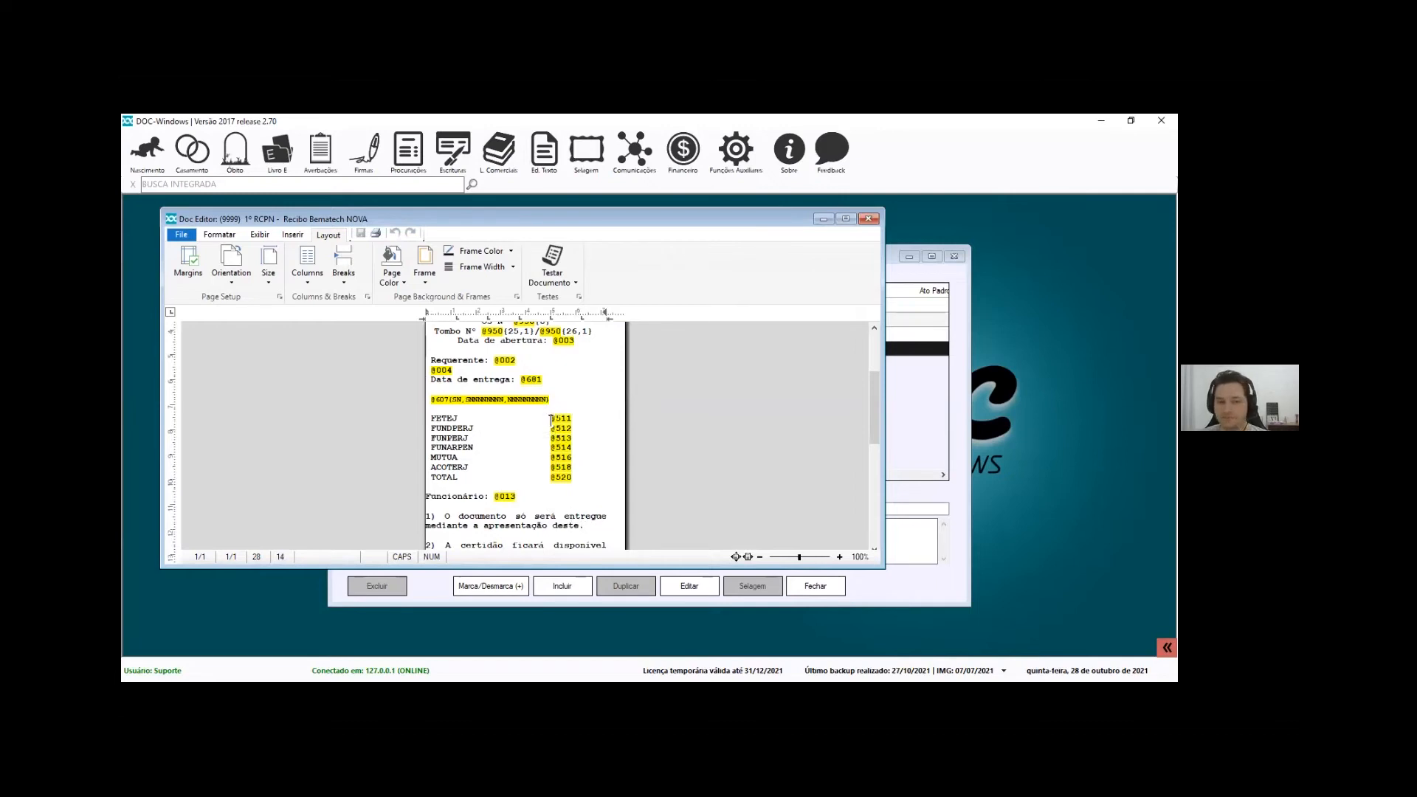
click(561, 398)
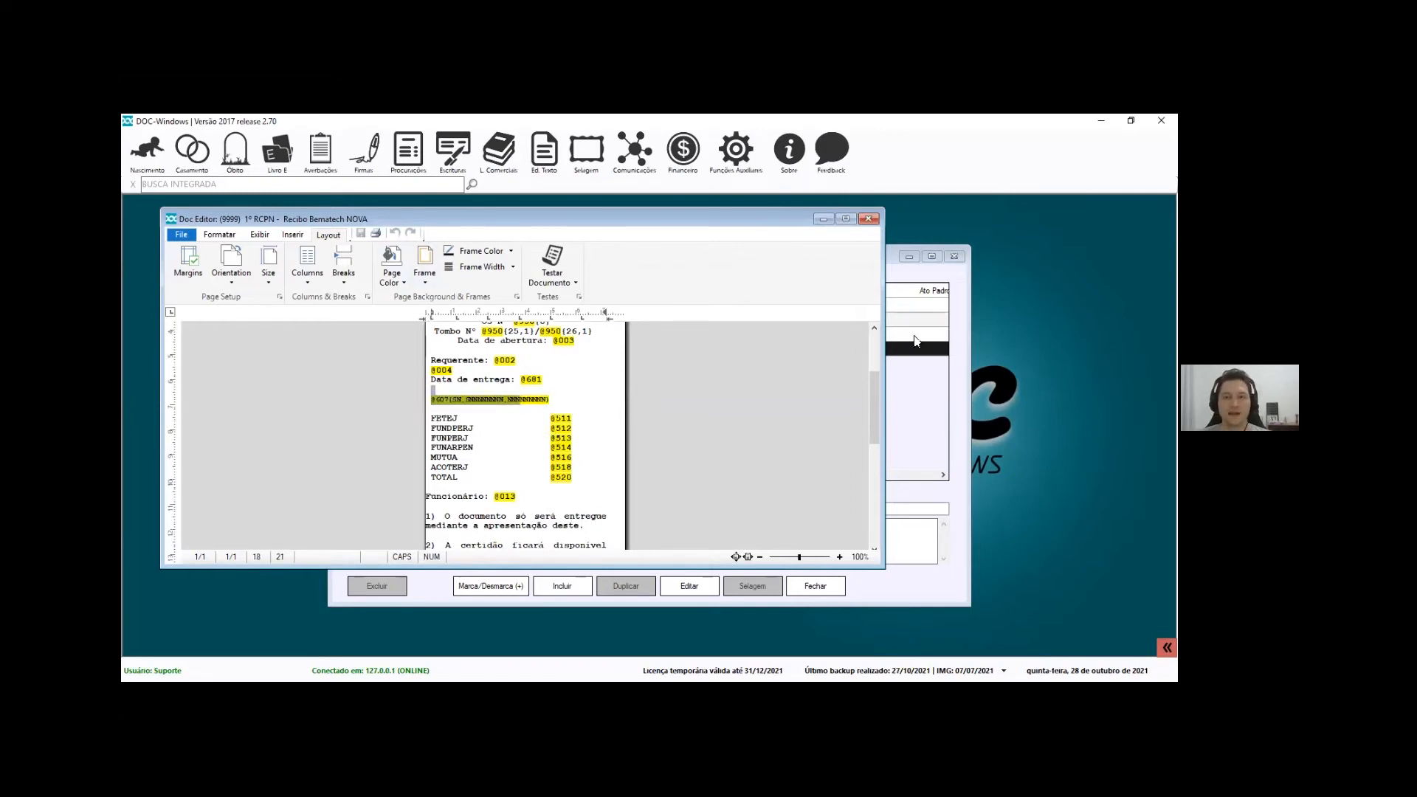
Open the Financeiro service-order search and search by Número da OS
click(683, 154)
mouse_move(711, 192)
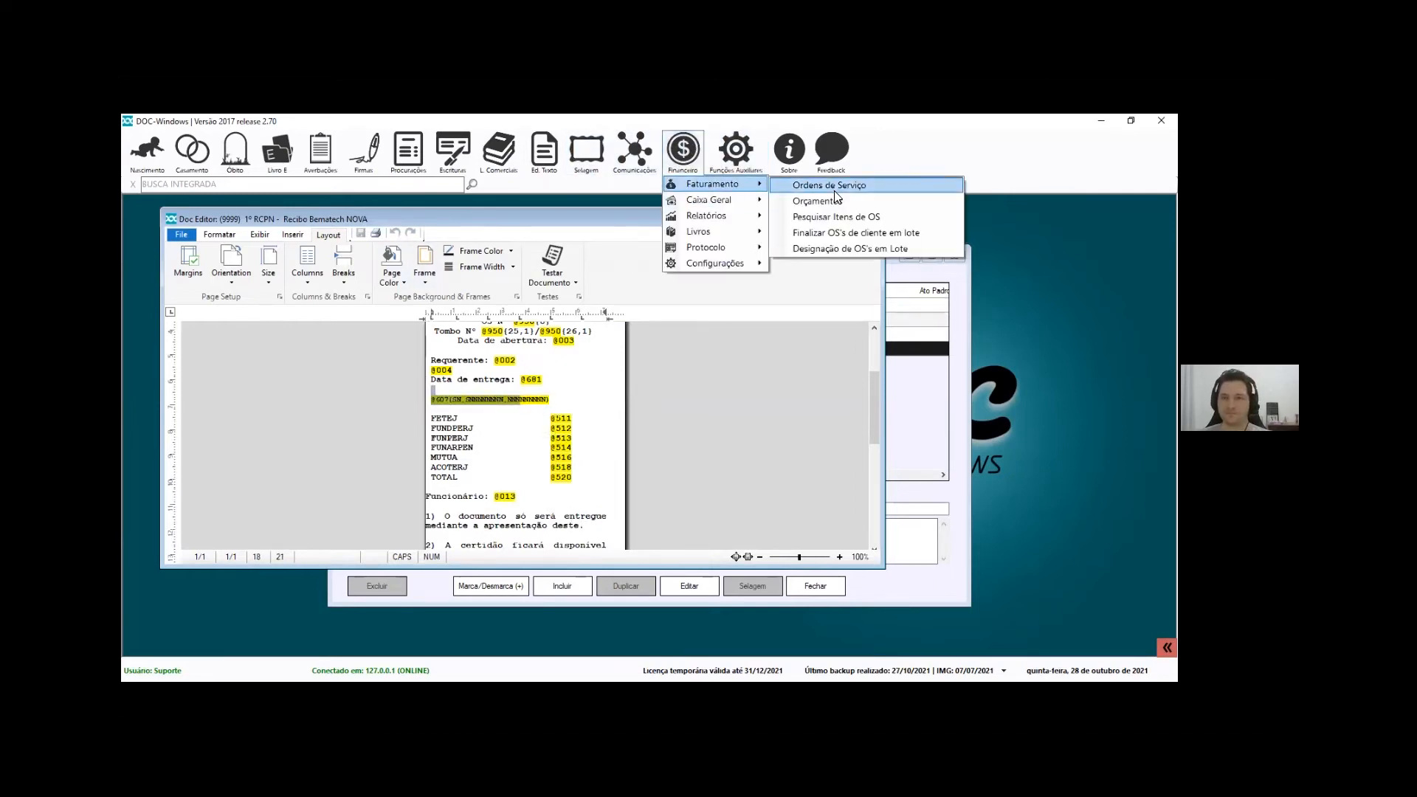
click(856, 188)
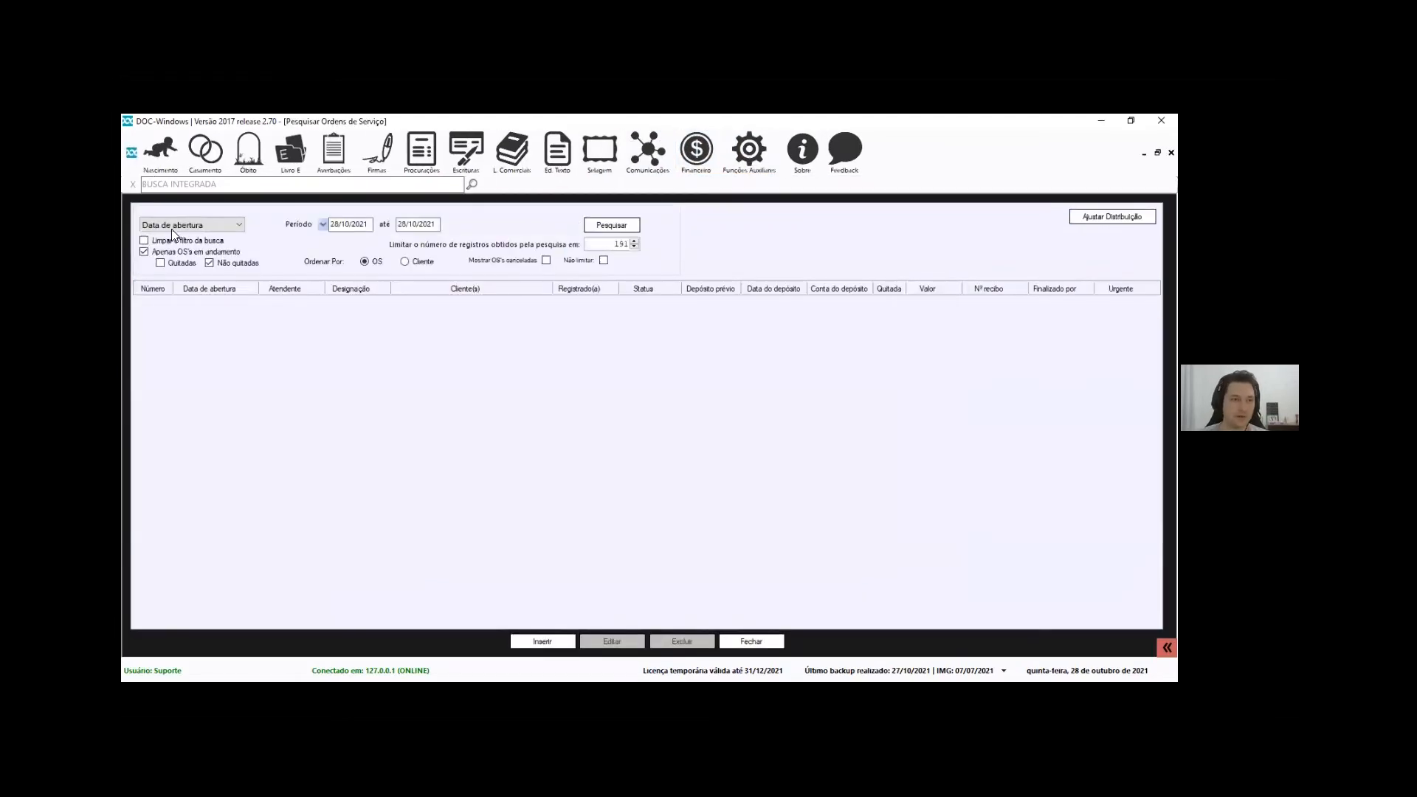
click(177, 225)
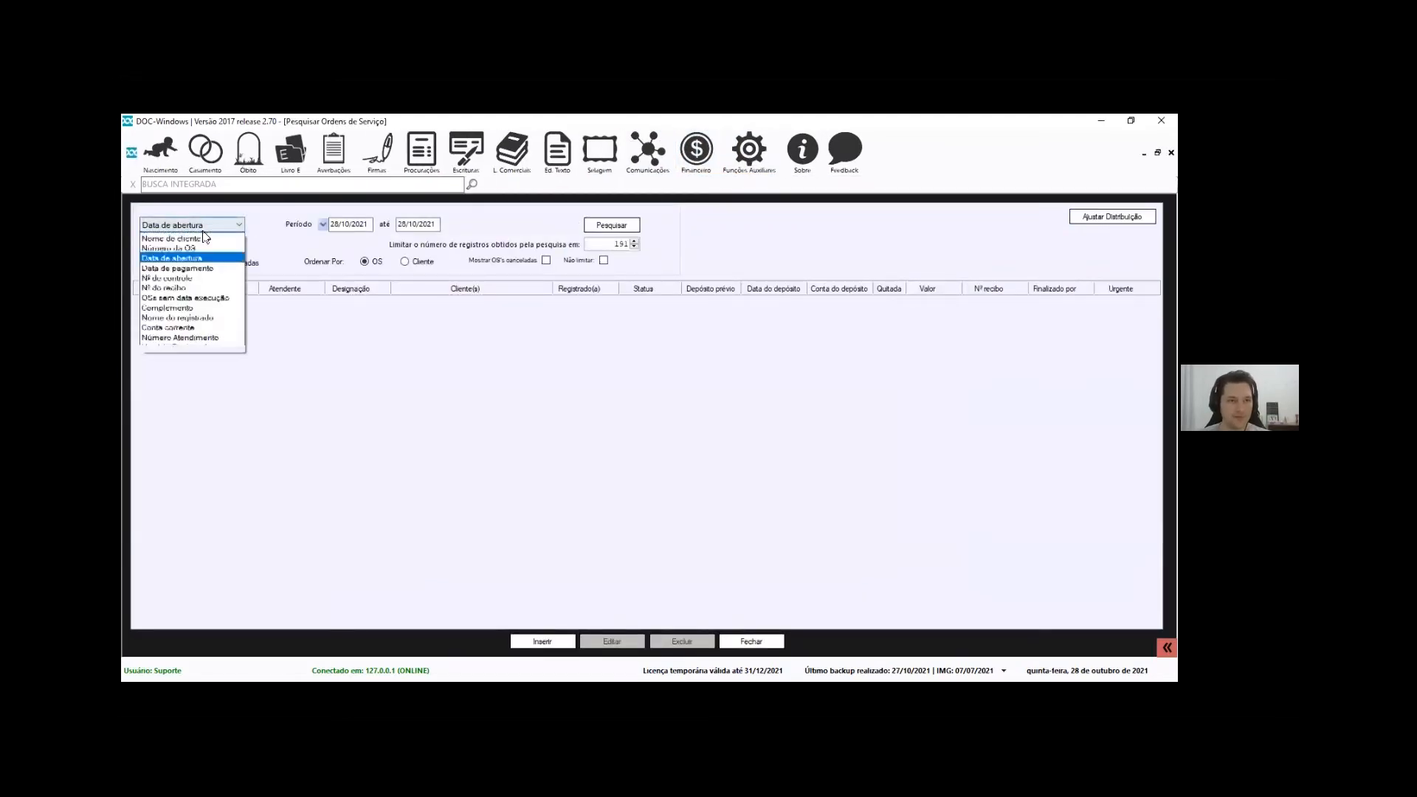
click(181, 239)
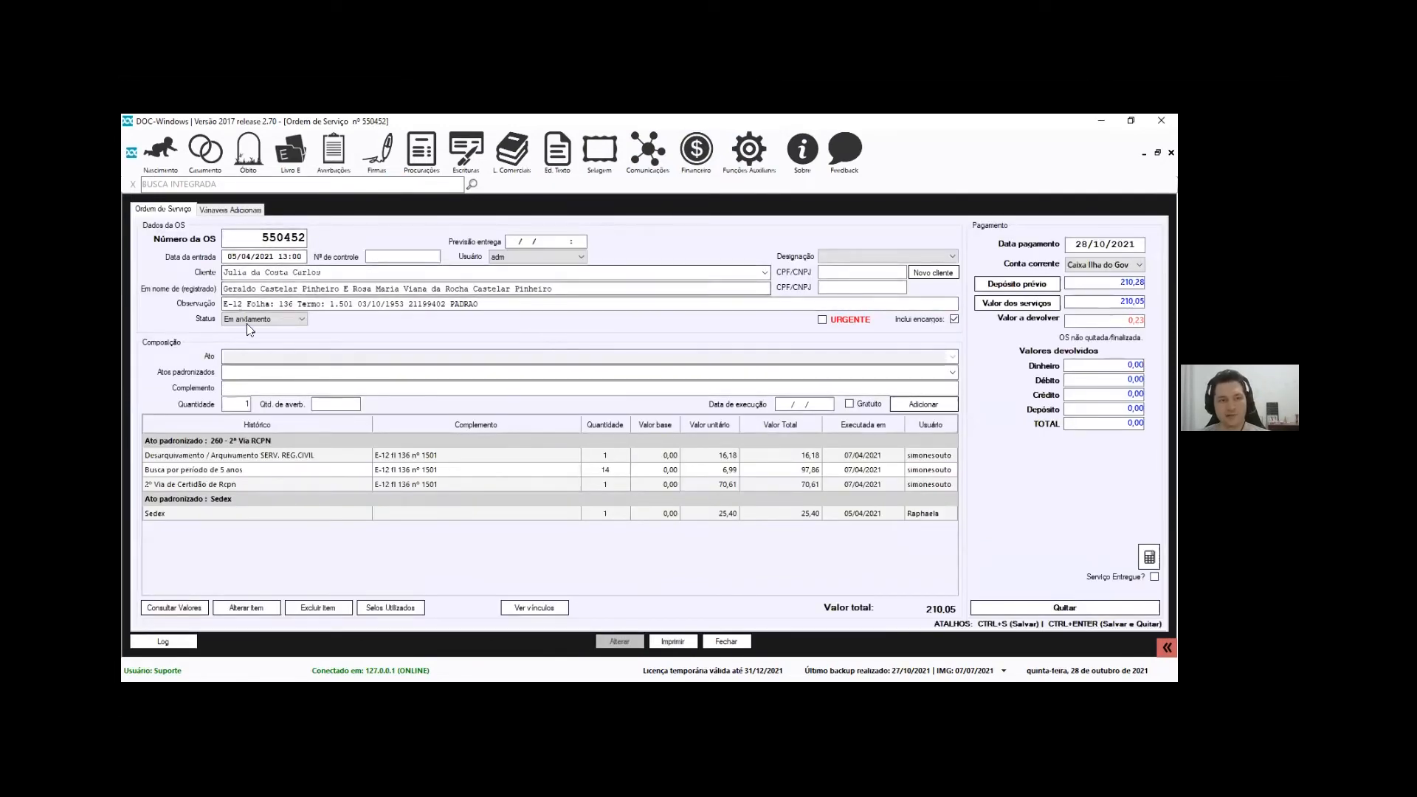
Review the order's items (2ª Via de Certidão de Rcpn, Busca por período de 5 anos, Sedex) and start printing
click(217, 484)
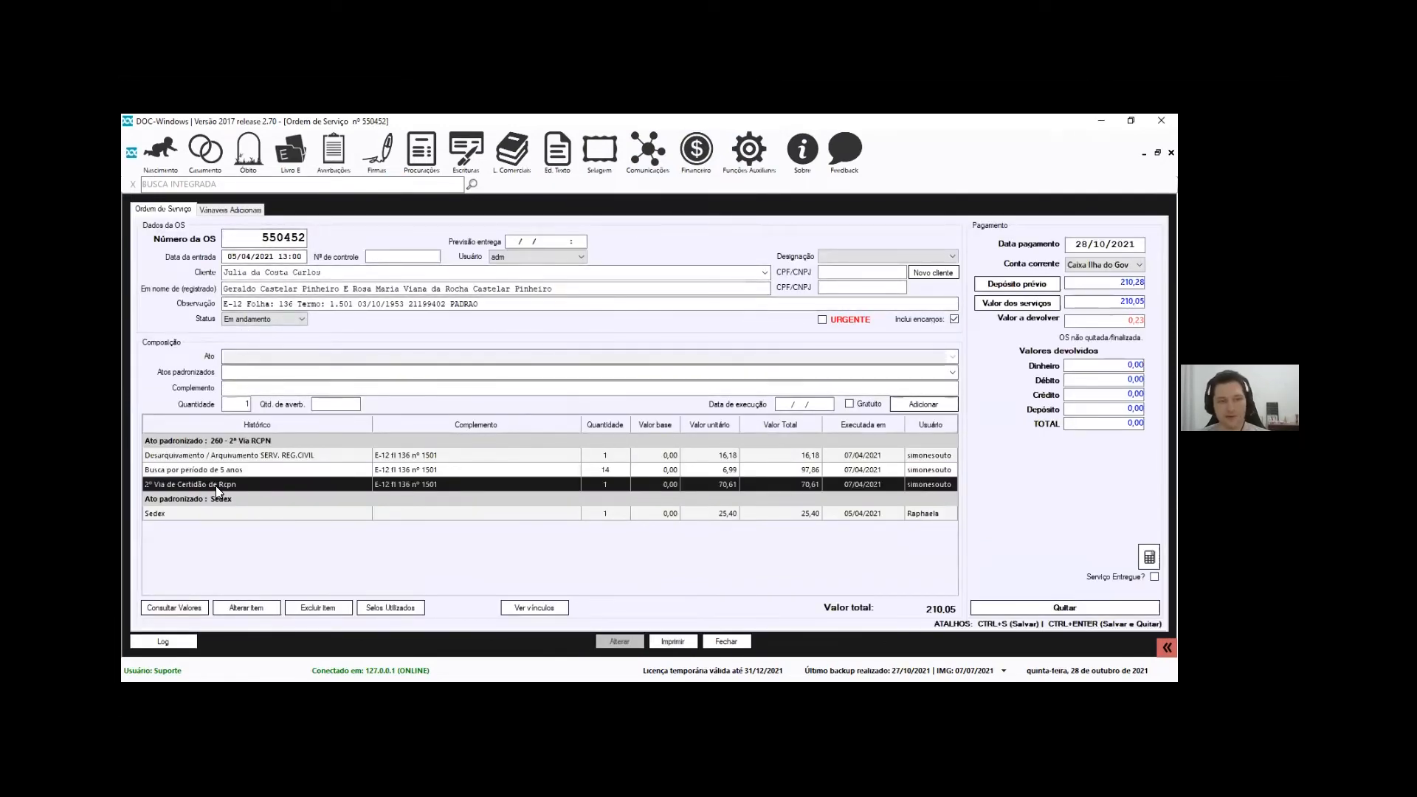
click(301, 472)
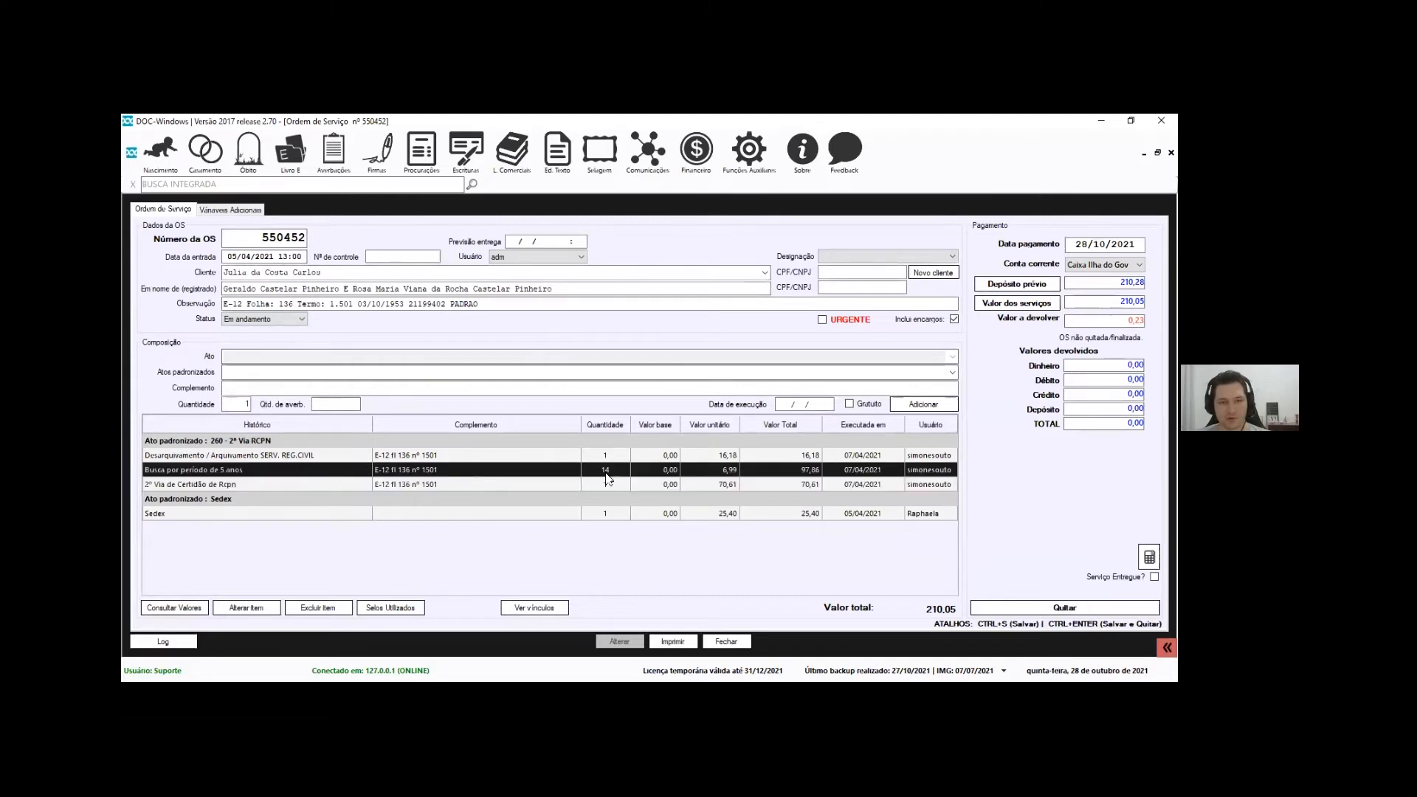
click(289, 510)
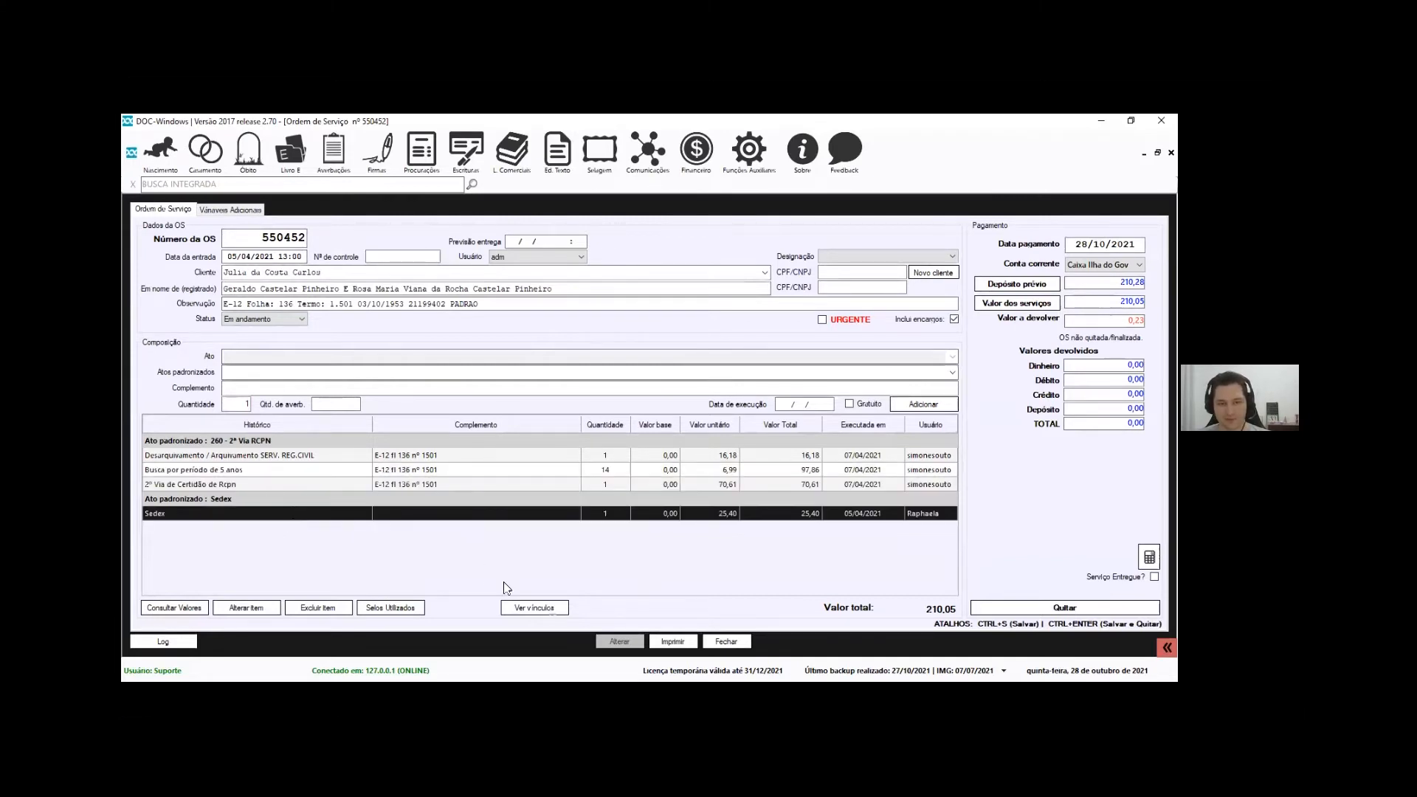
click(679, 642)
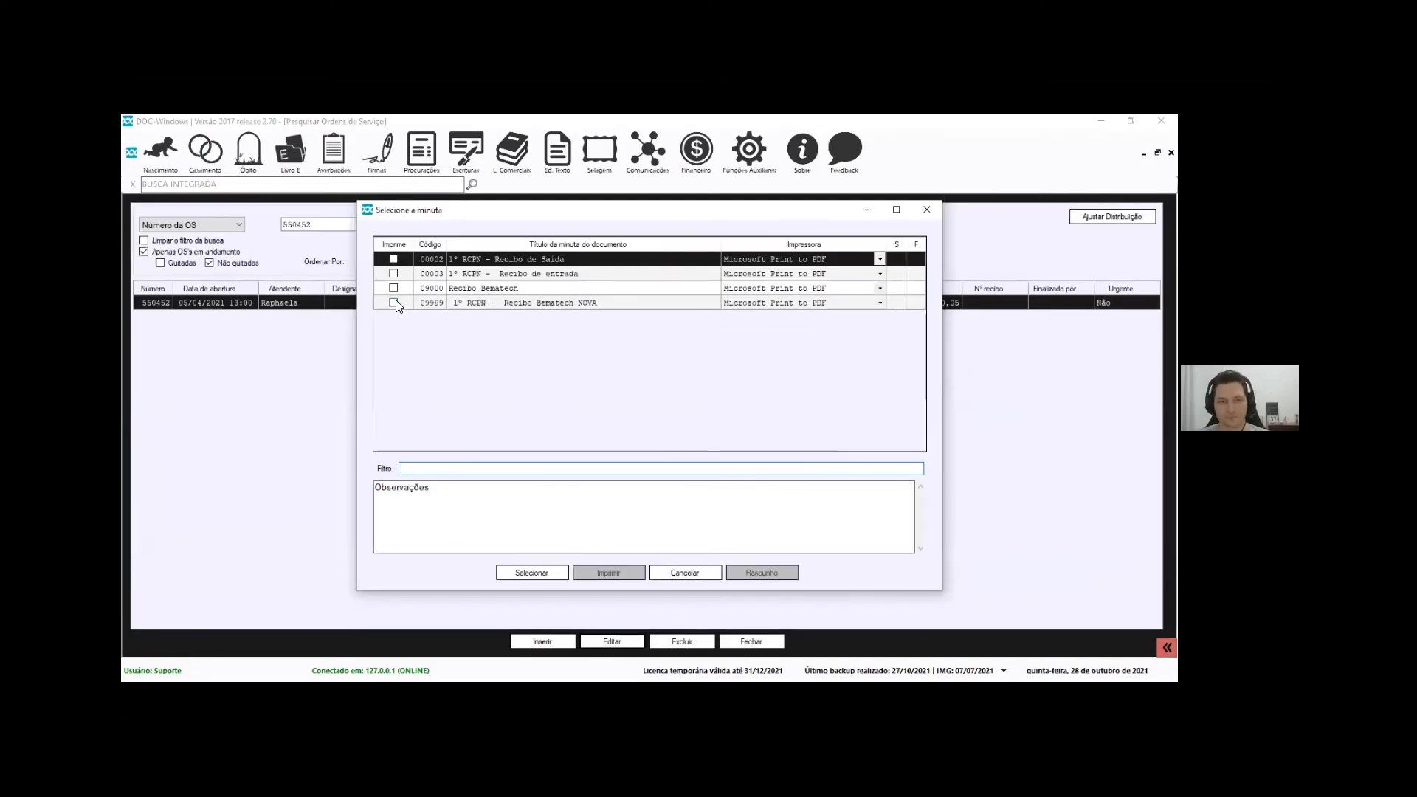
Print the order with Recibo Bematech NOVA using delivery date 01/01/2019, then close the preview
click(393, 303)
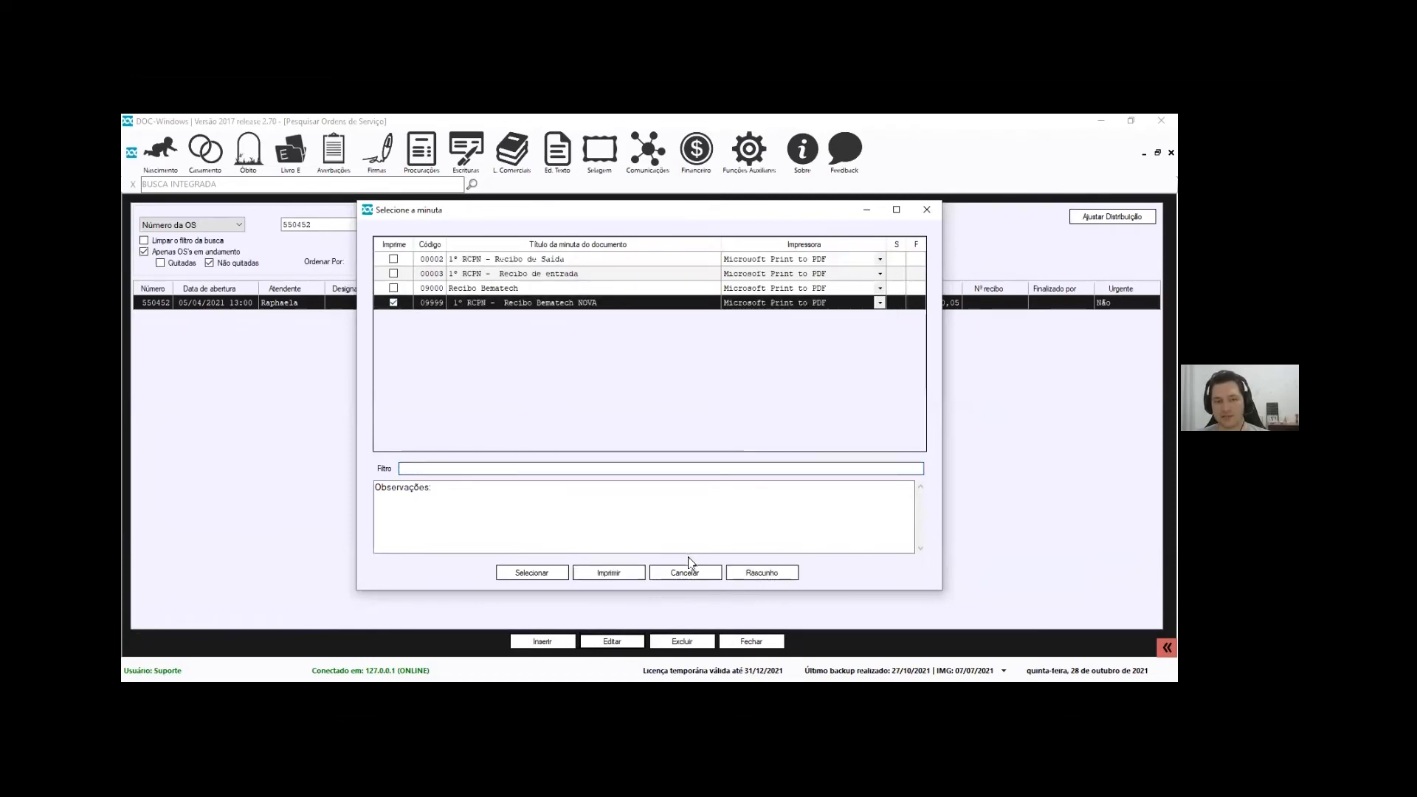
click(745, 572)
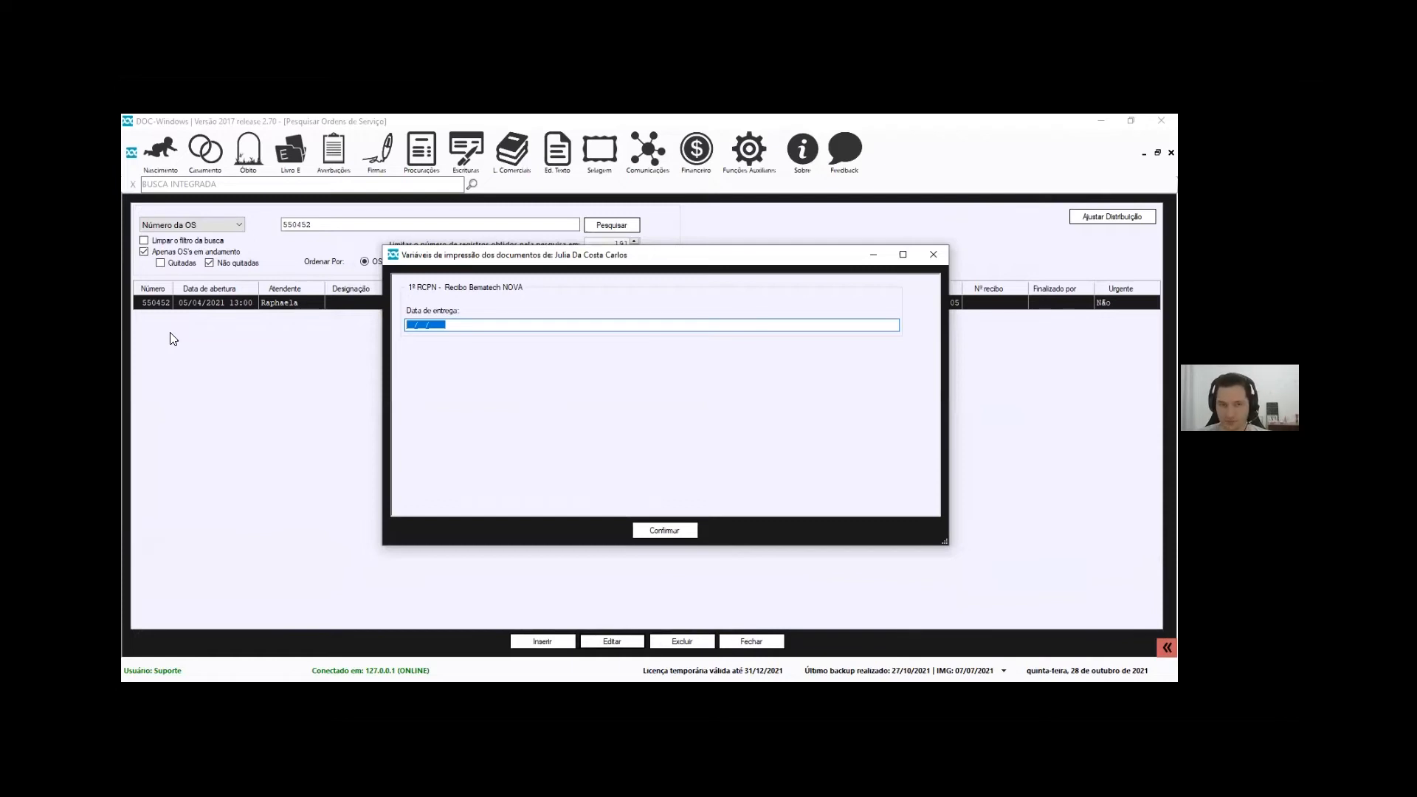
text(01/01/2019)
click(664, 529)
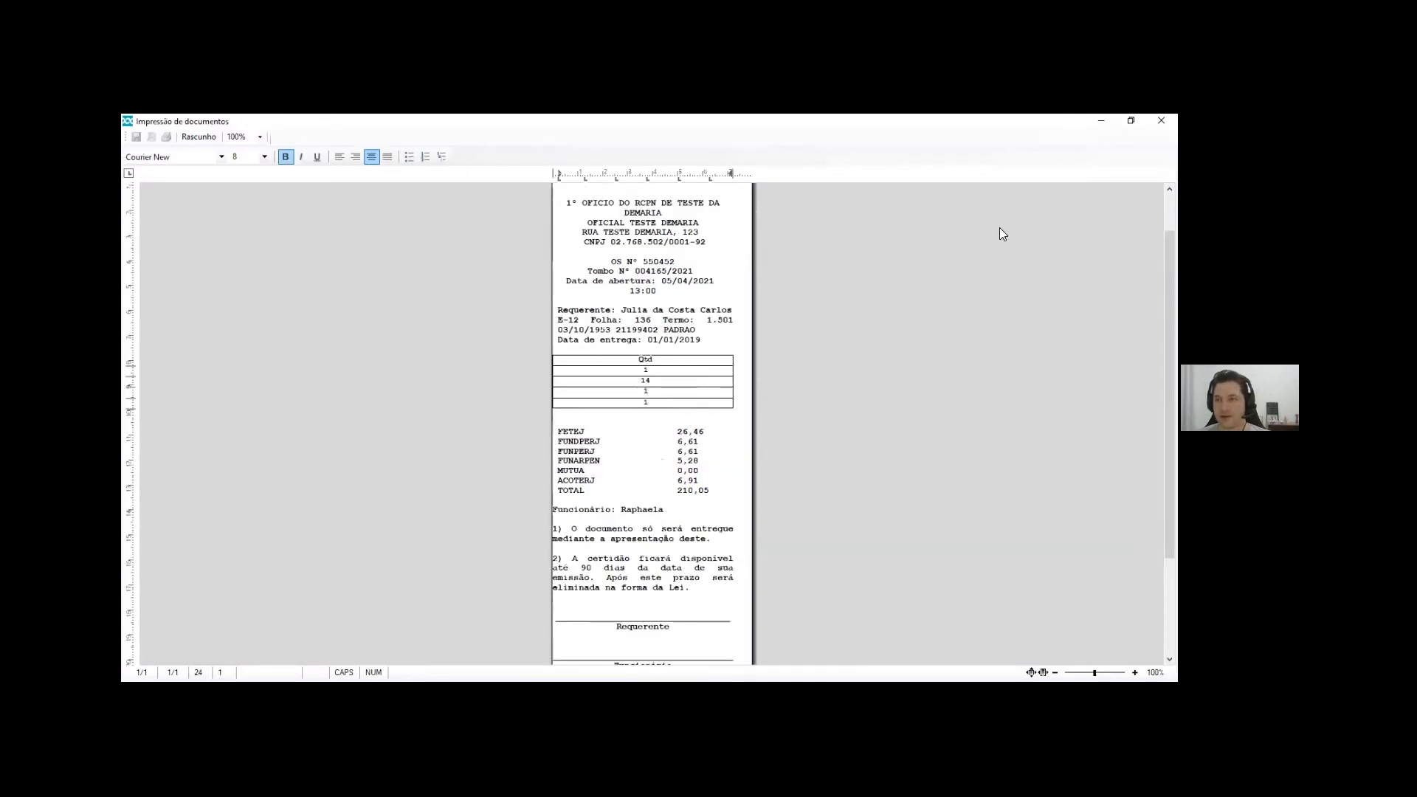
click(1162, 121)
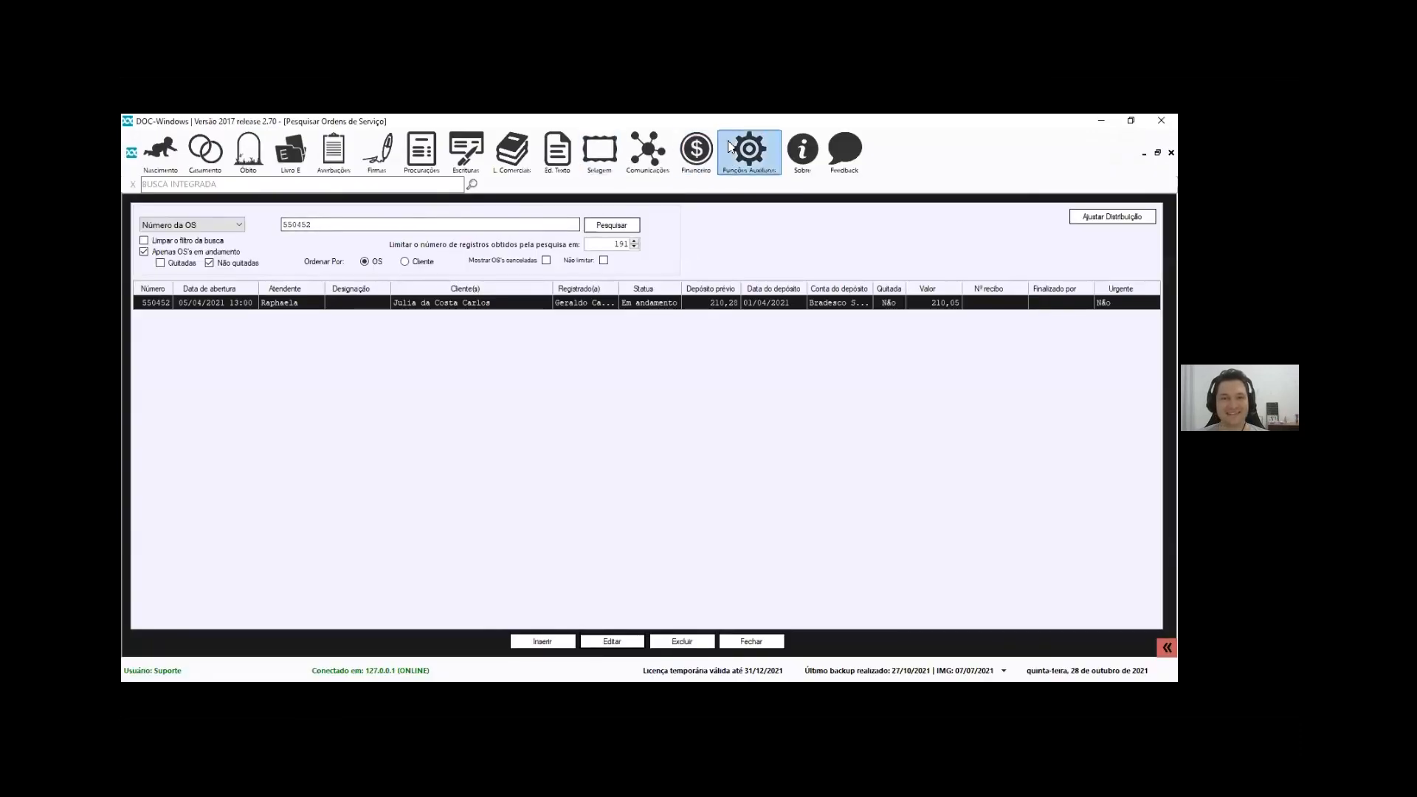
click(695, 150)
mouse_move(734, 272)
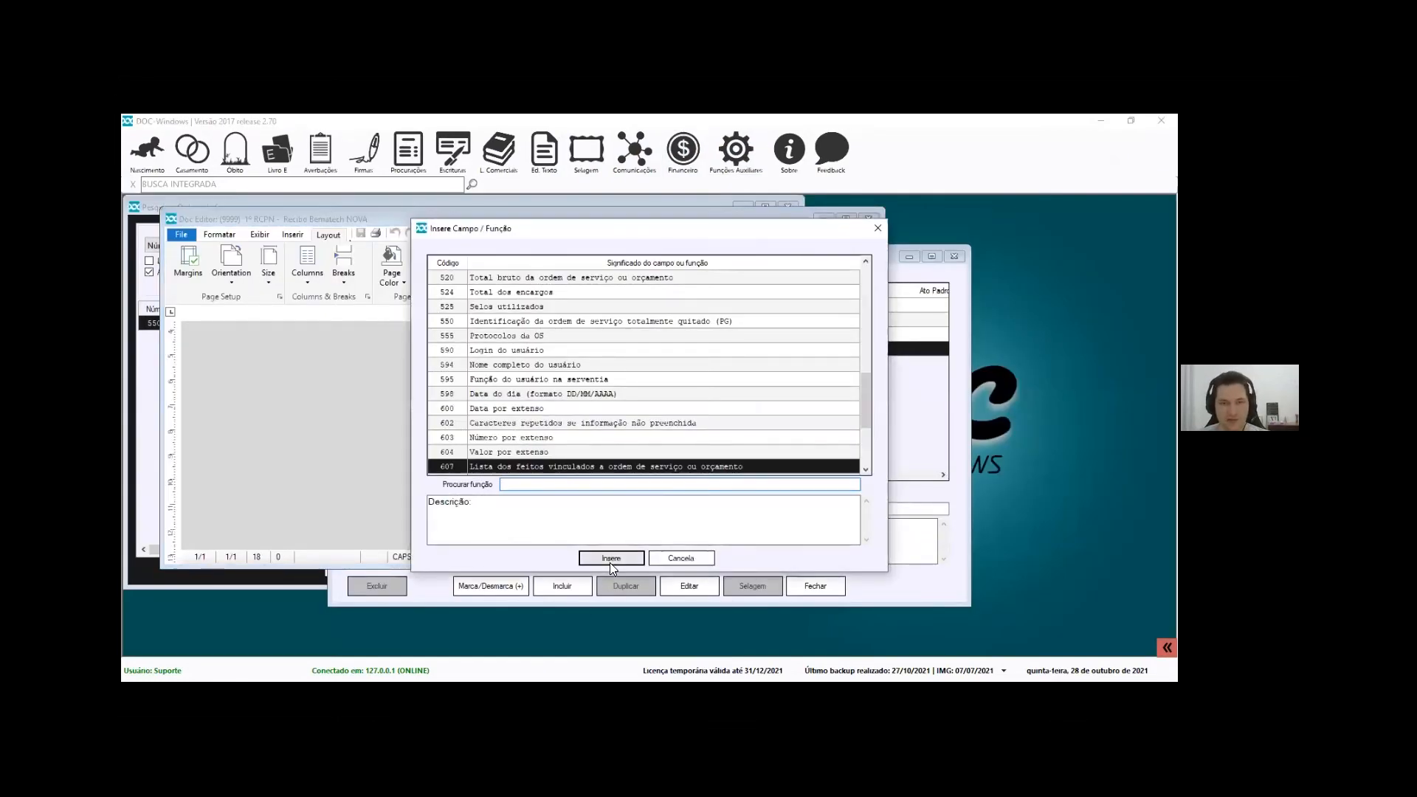
key(Return)
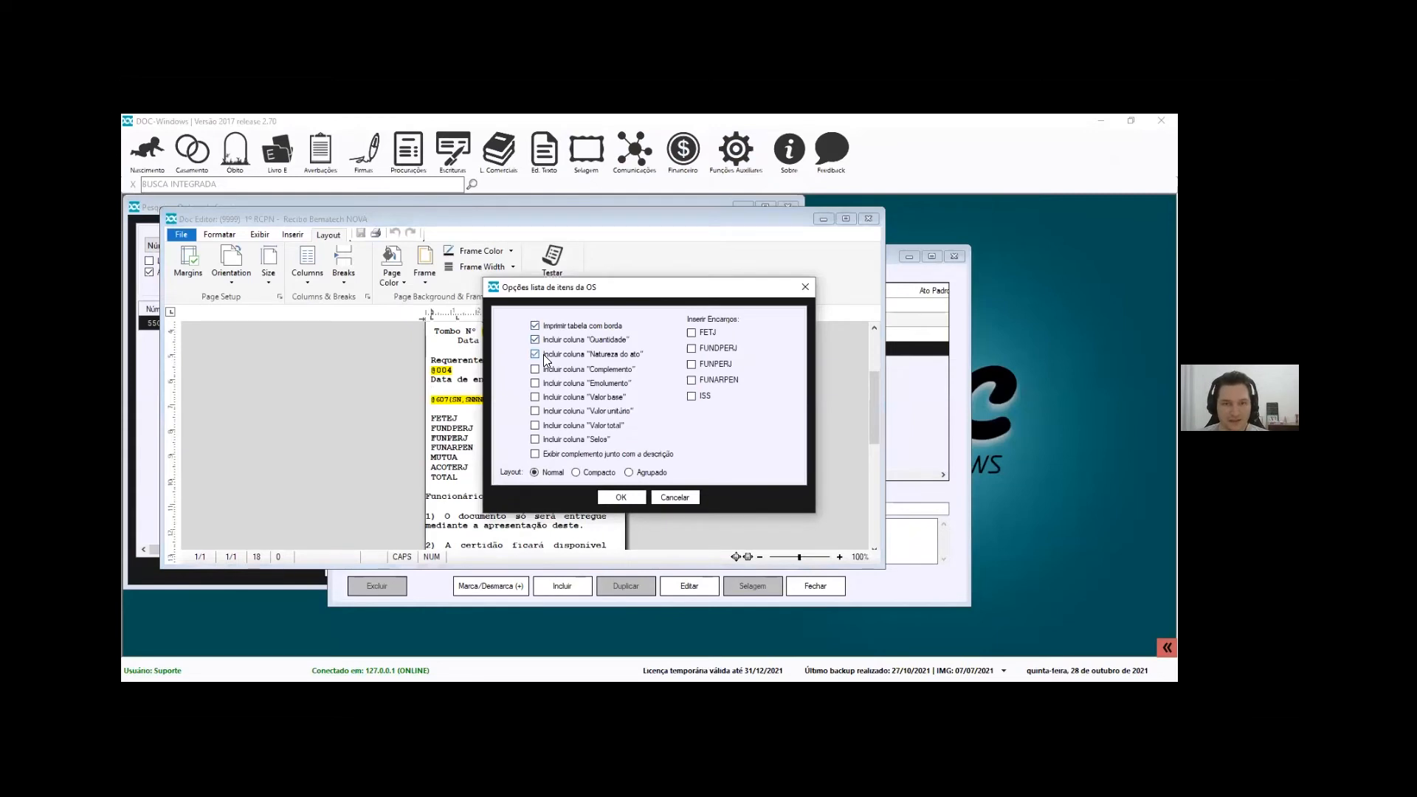
click(563, 370)
click(561, 384)
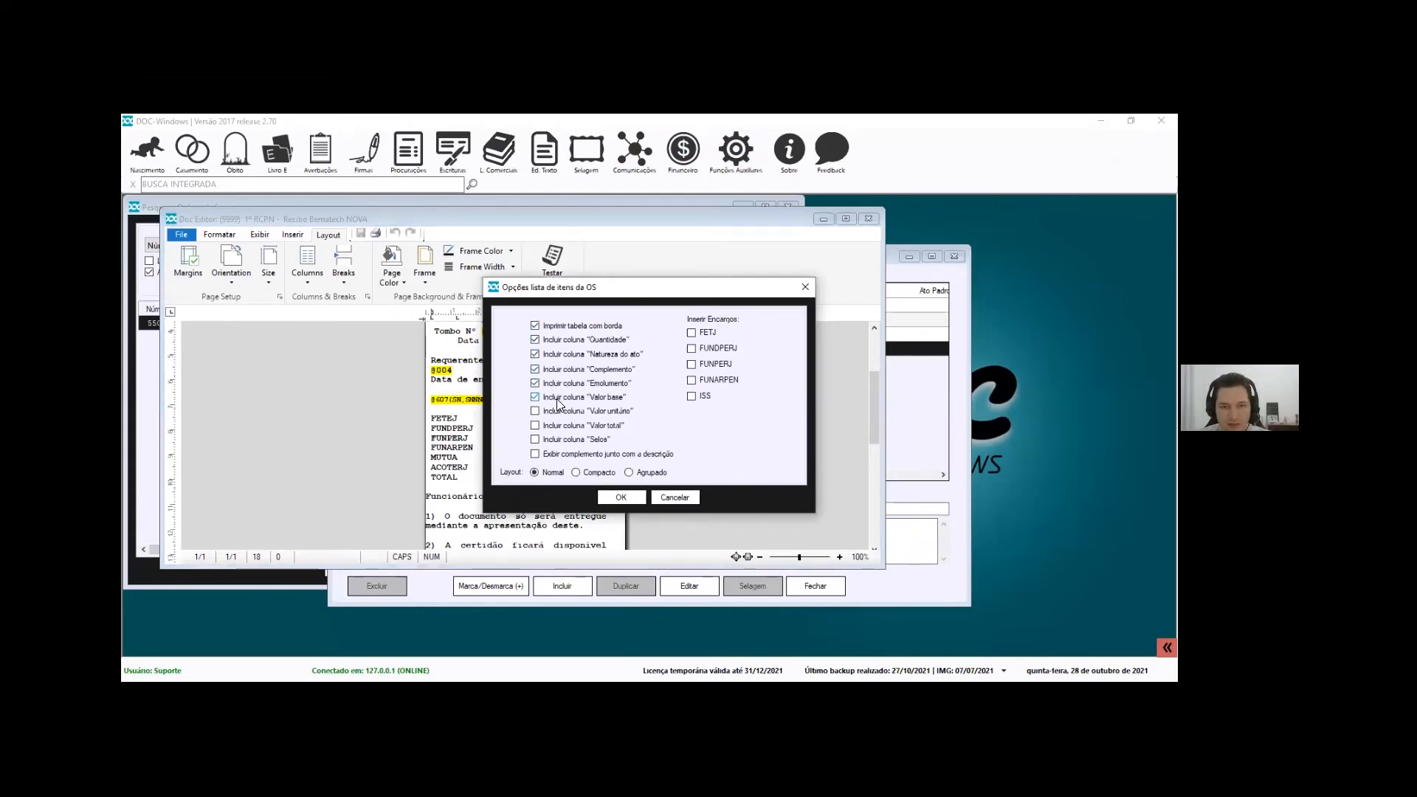
click(558, 425)
click(621, 496)
Save the receipt template and open service order 550452 for editing
click(360, 234)
click(516, 202)
click(449, 569)
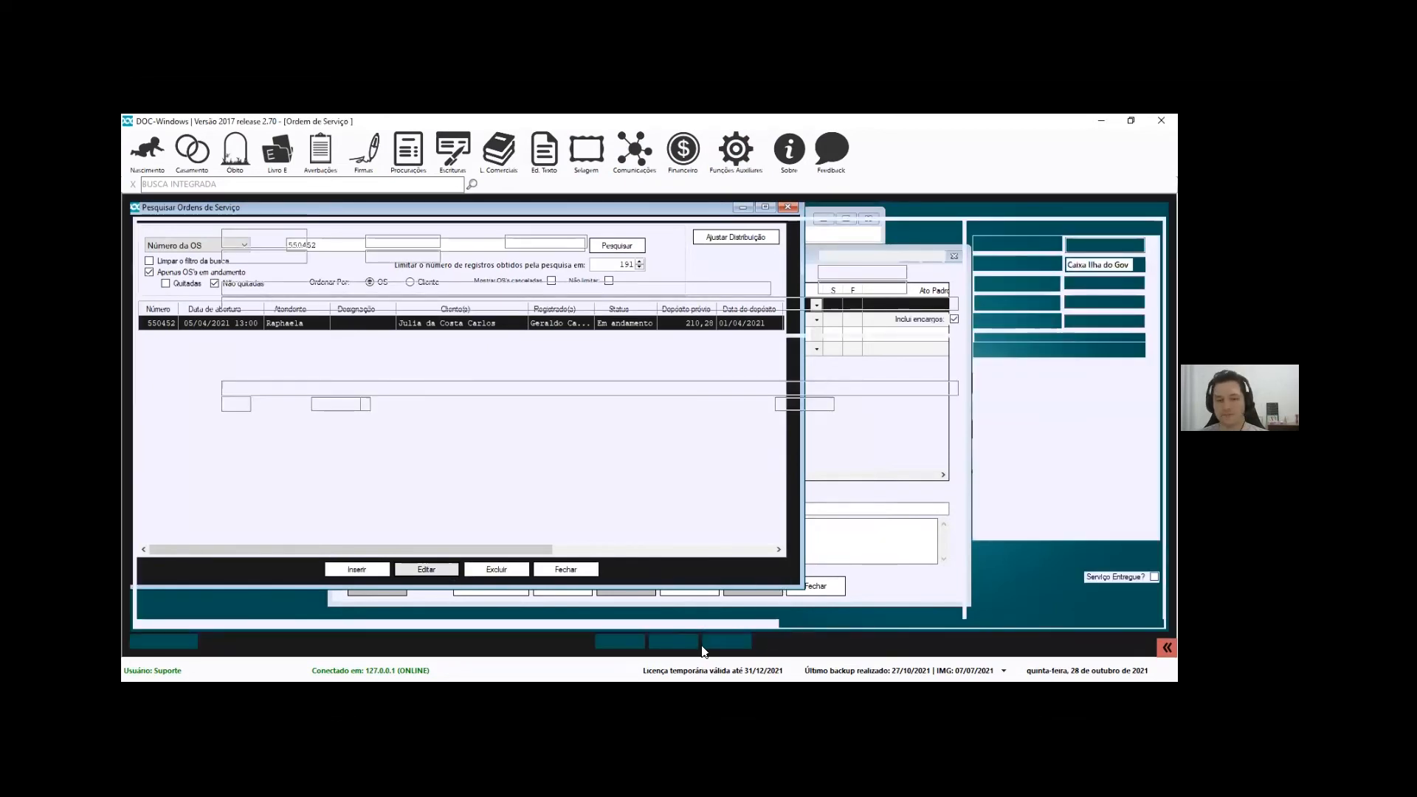
Print OS 550452 with Recibo Bematech NOVA, check the cramped Valor base heading, then close the preview
click(672, 641)
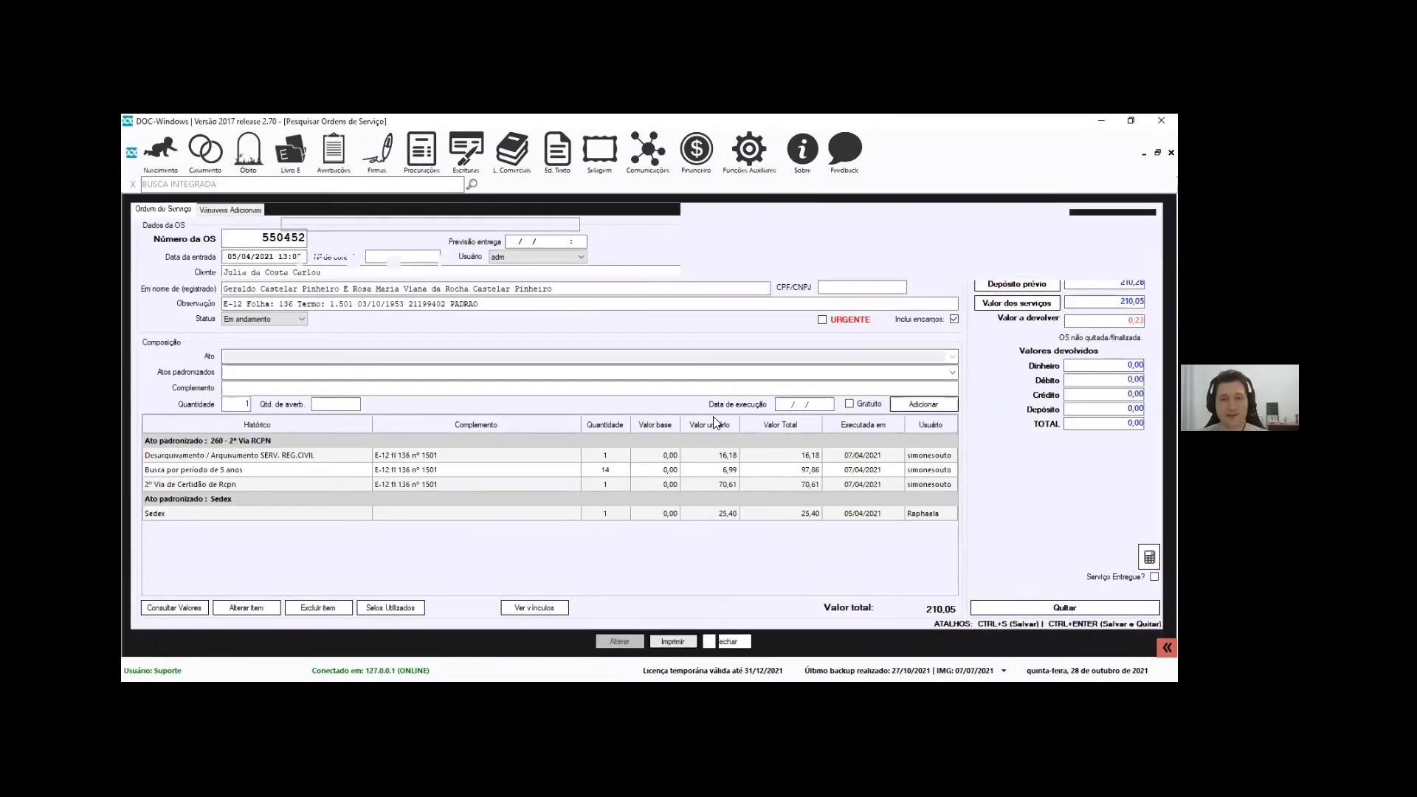
click(394, 302)
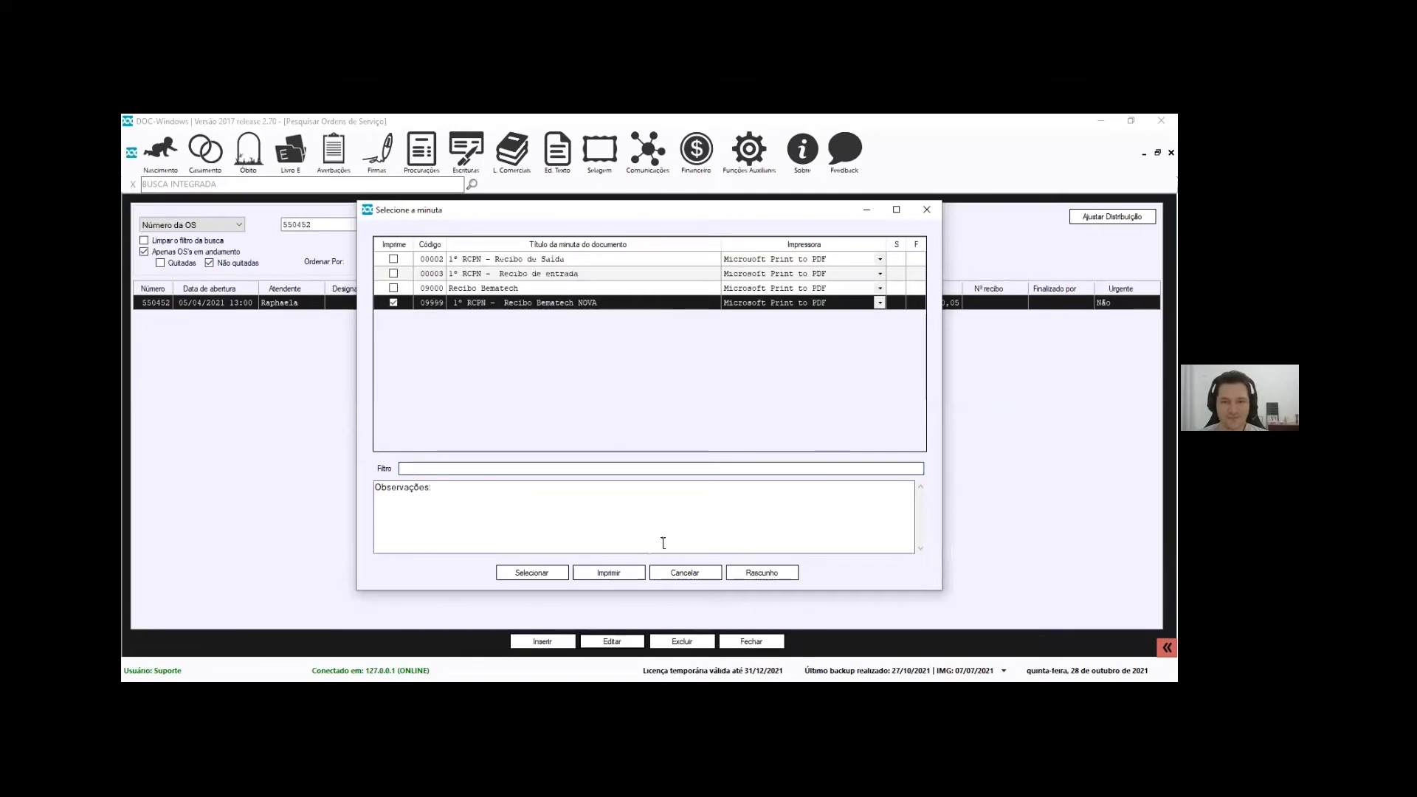
click(613, 573)
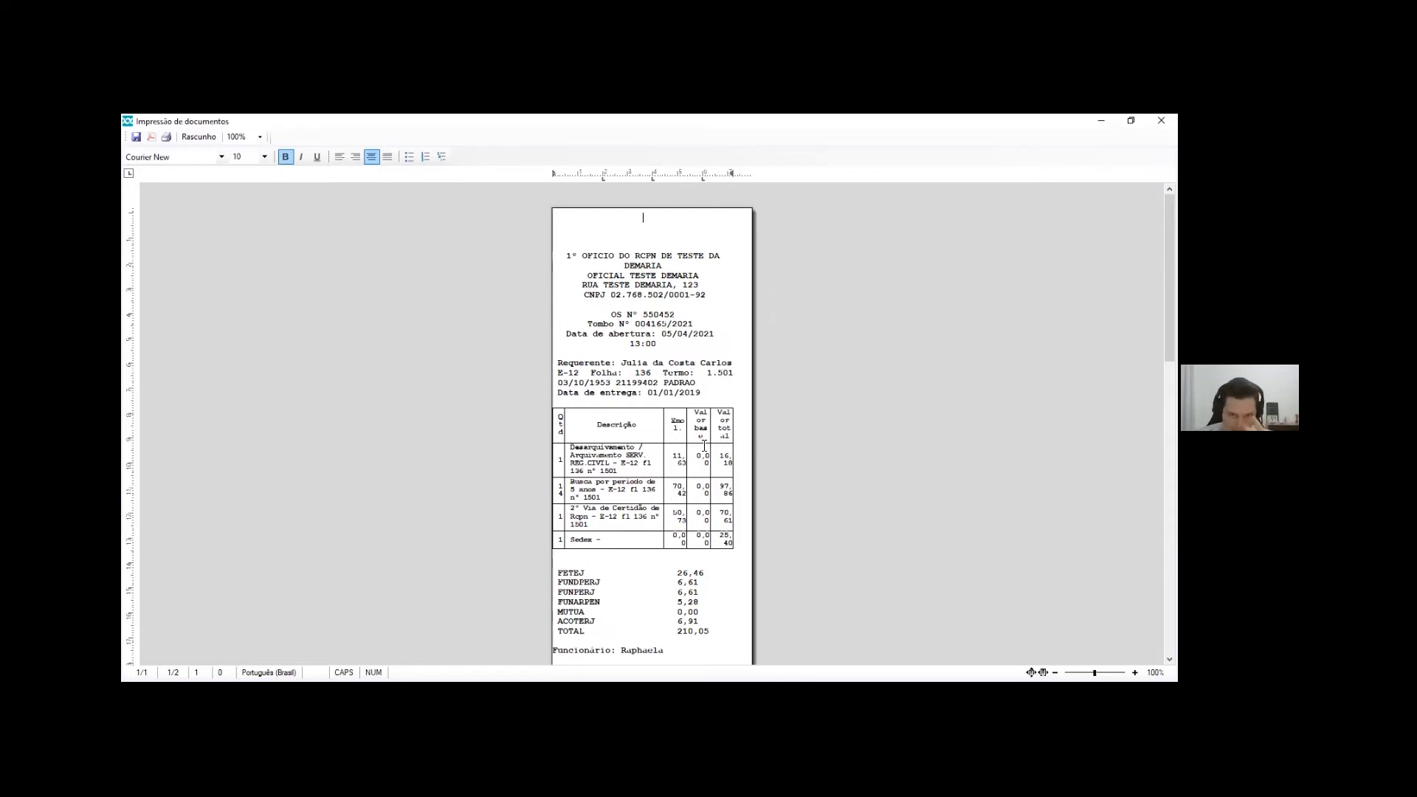
drag(697, 417, 709, 433)
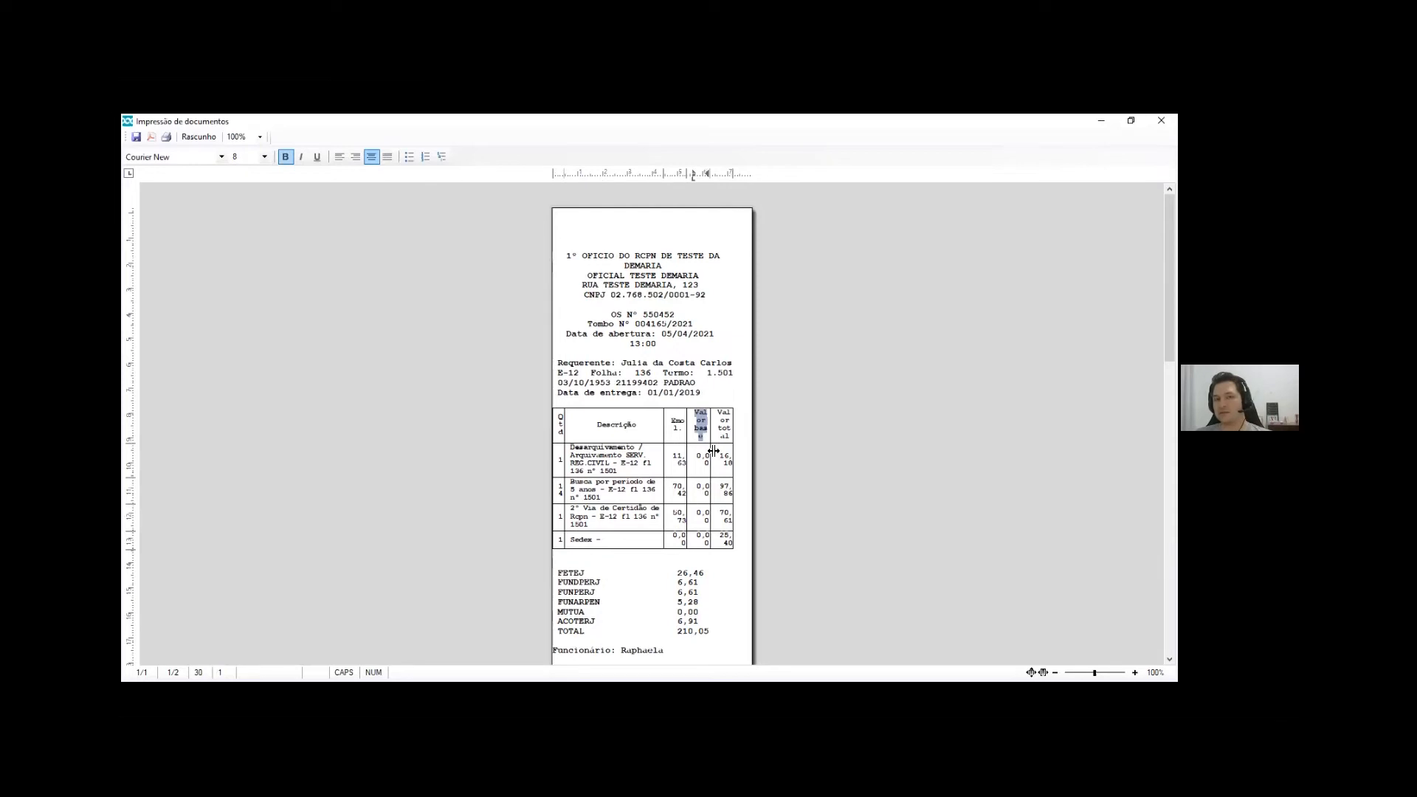
drag(707, 396, 729, 377)
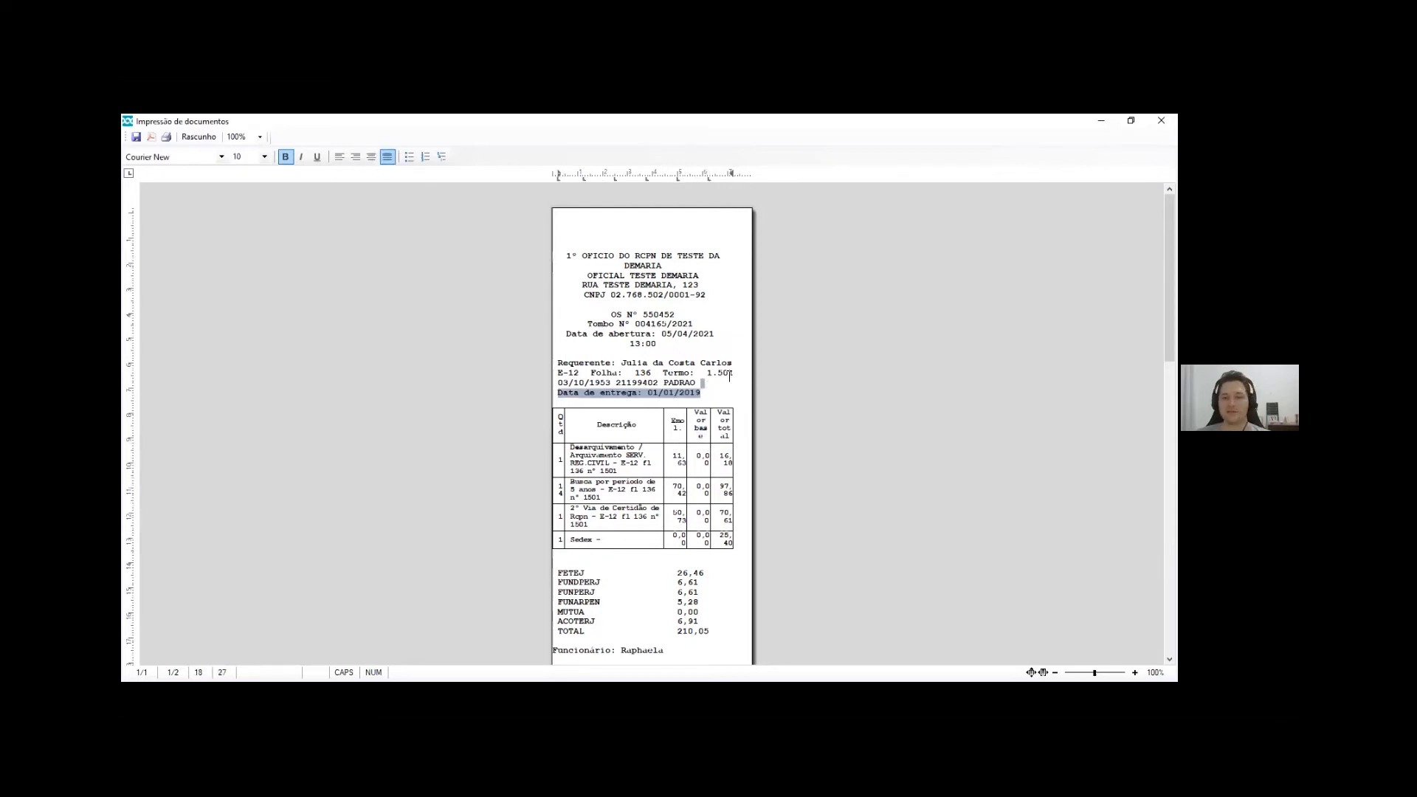
key(Escape)
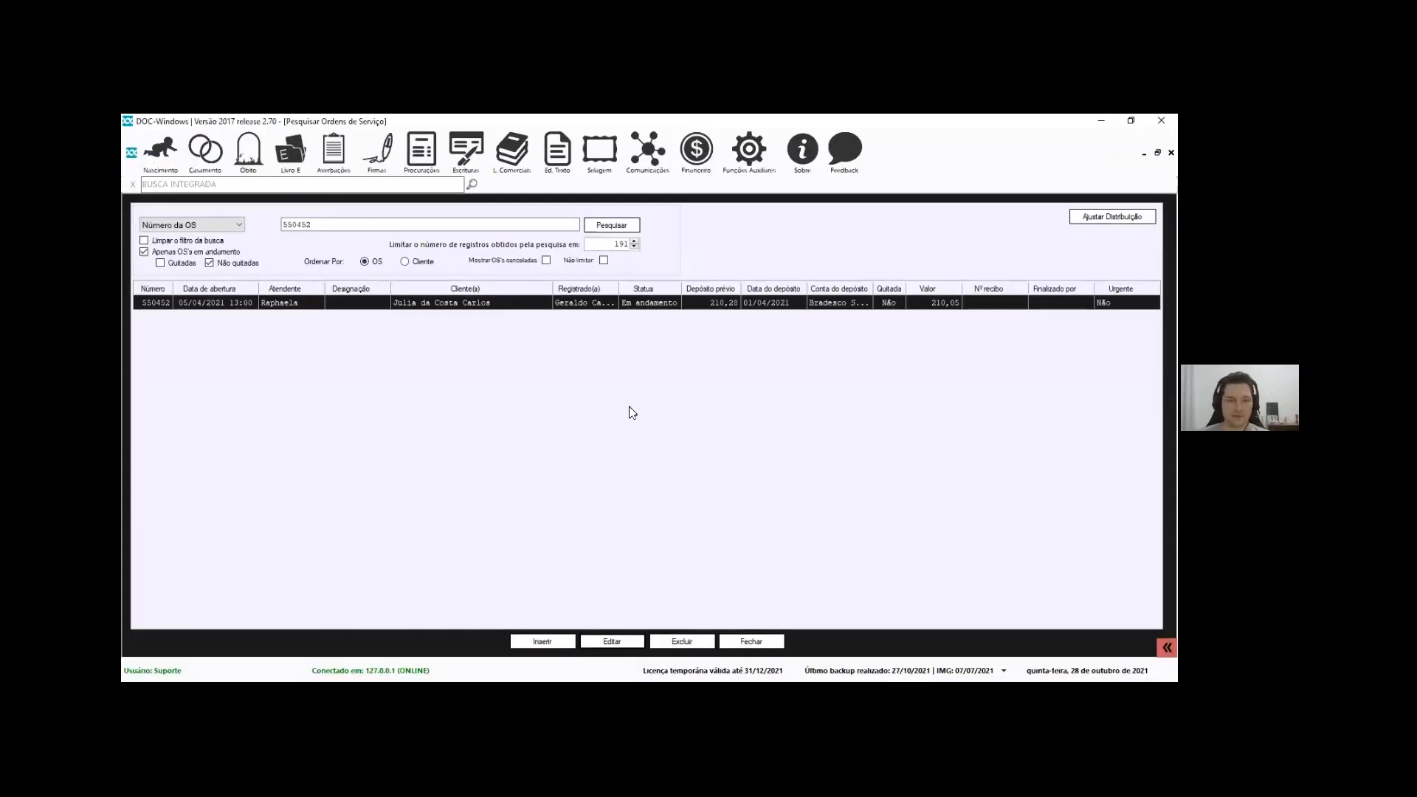
click(696, 153)
click(966, 450)
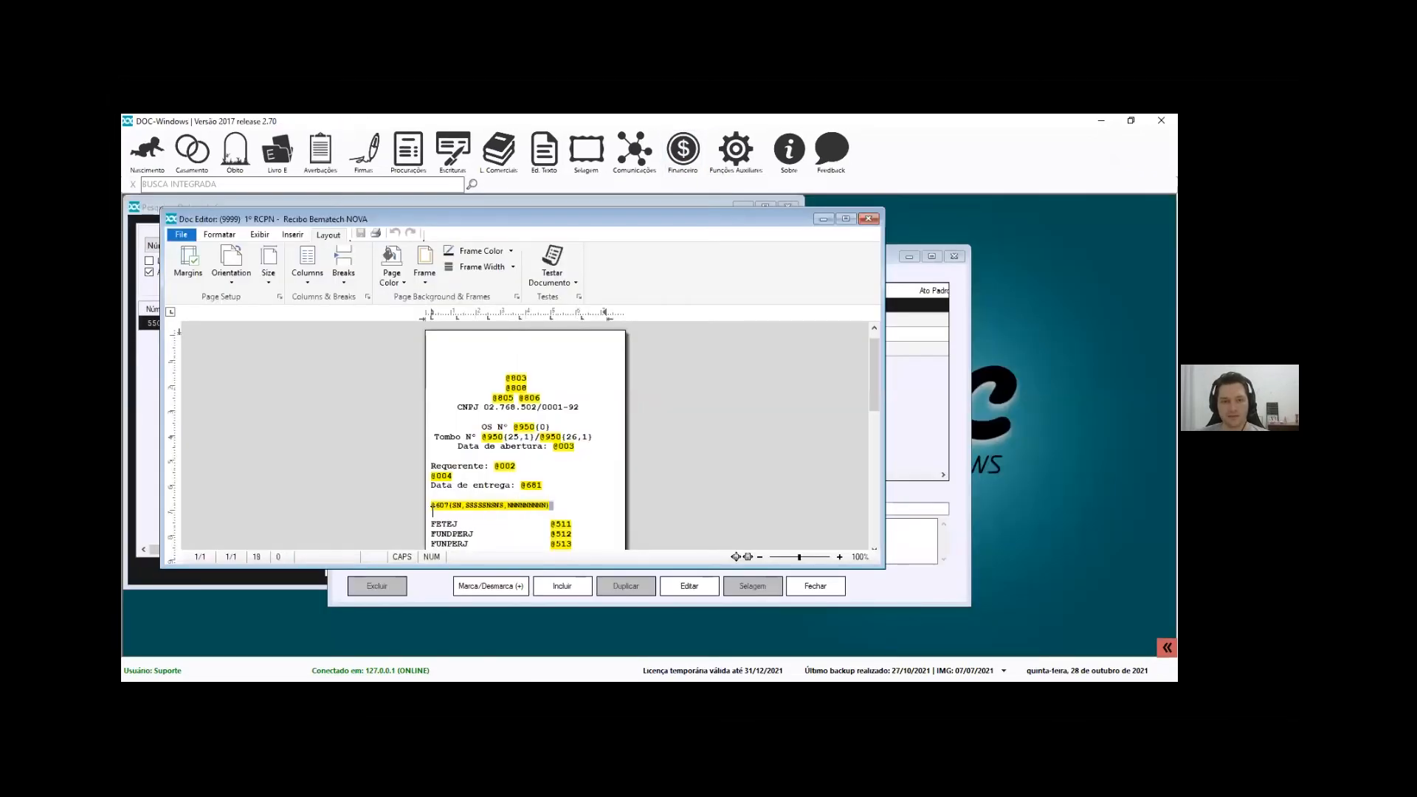
click(425, 506)
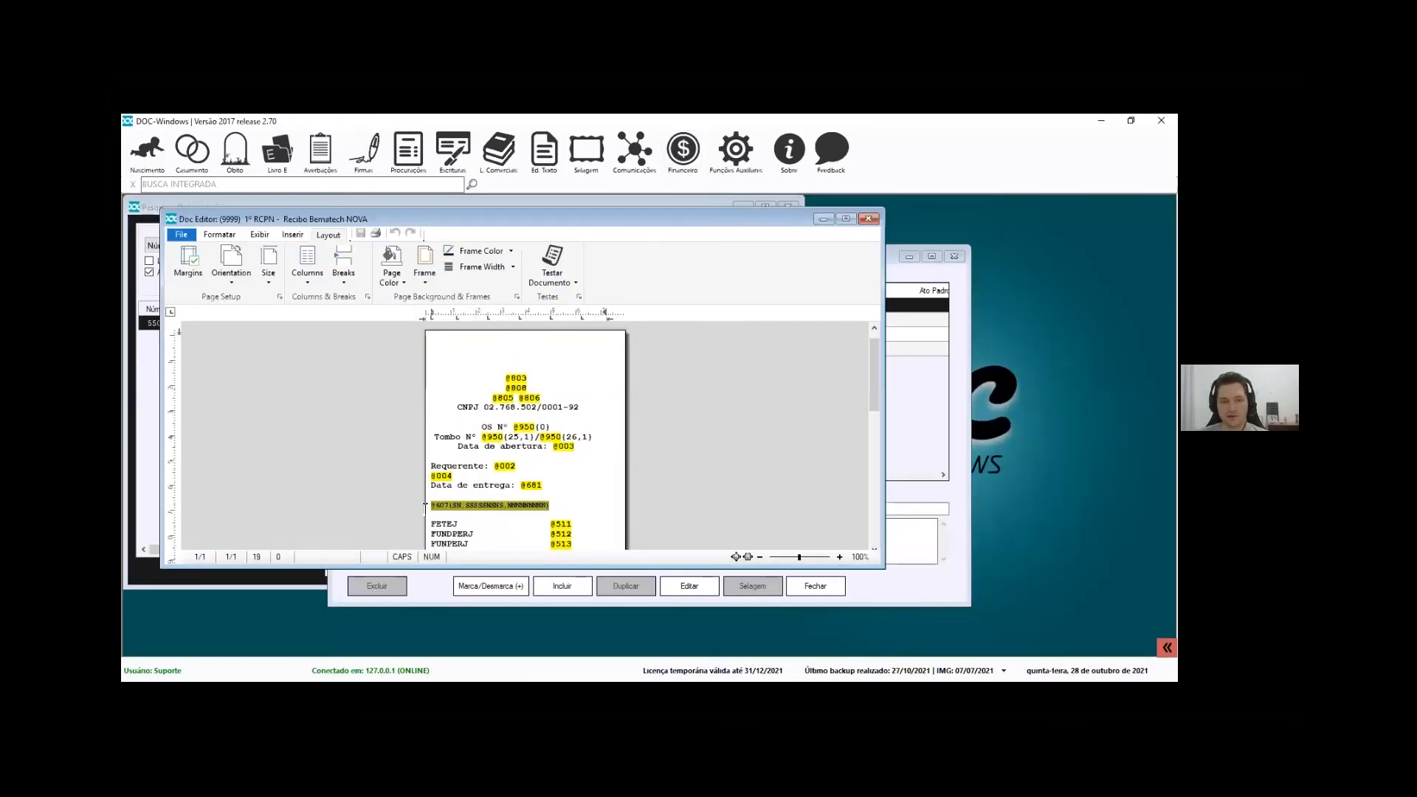
double_click(426, 510)
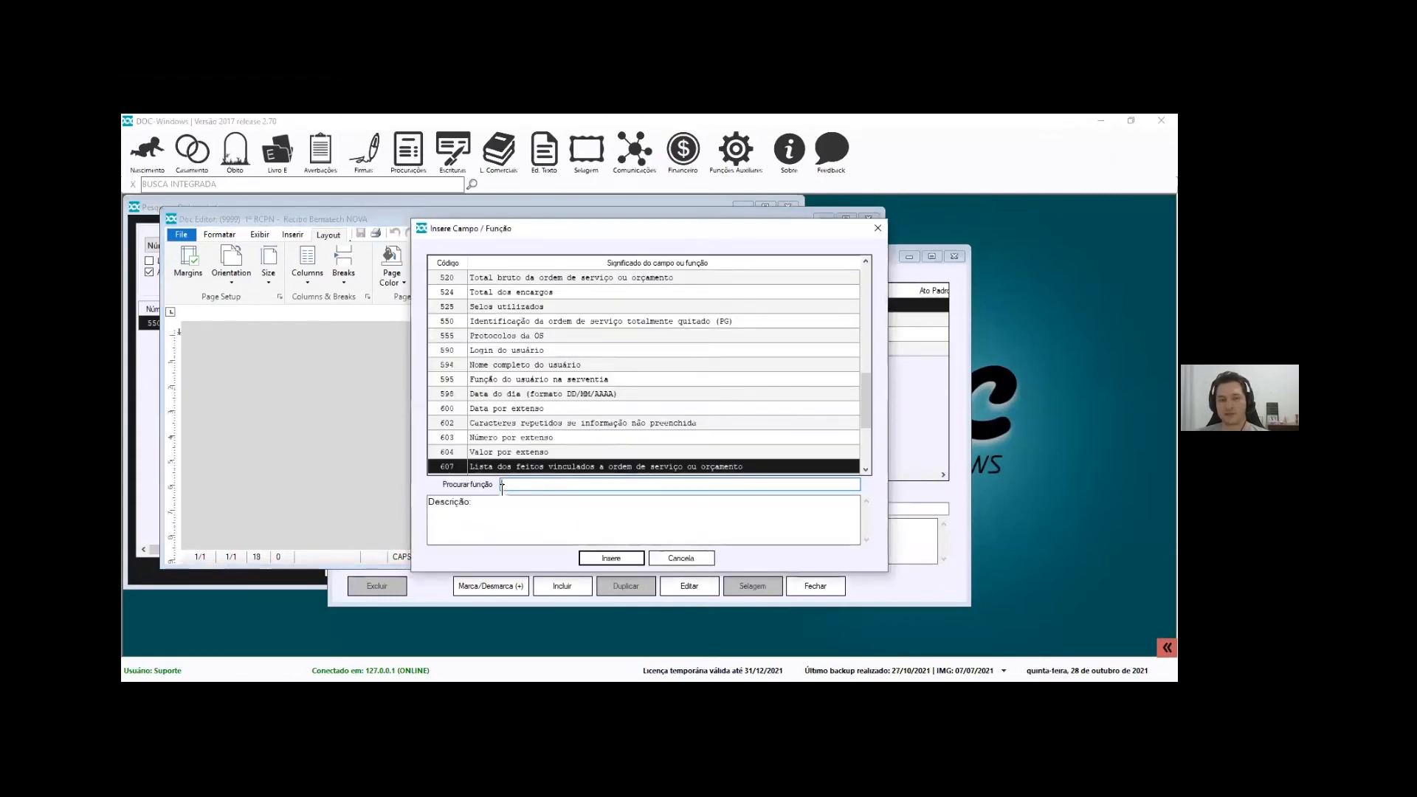
click(607, 559)
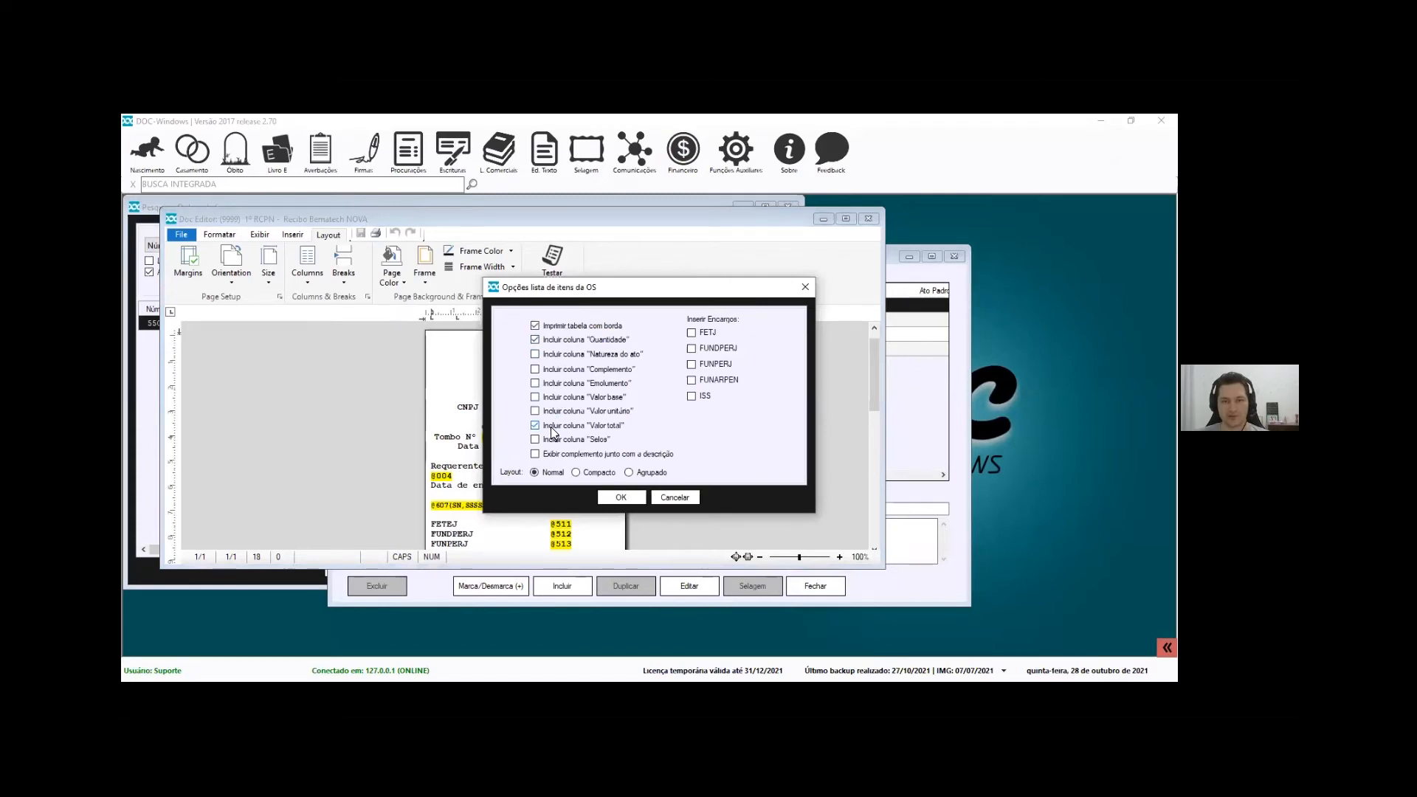
click(561, 356)
click(555, 368)
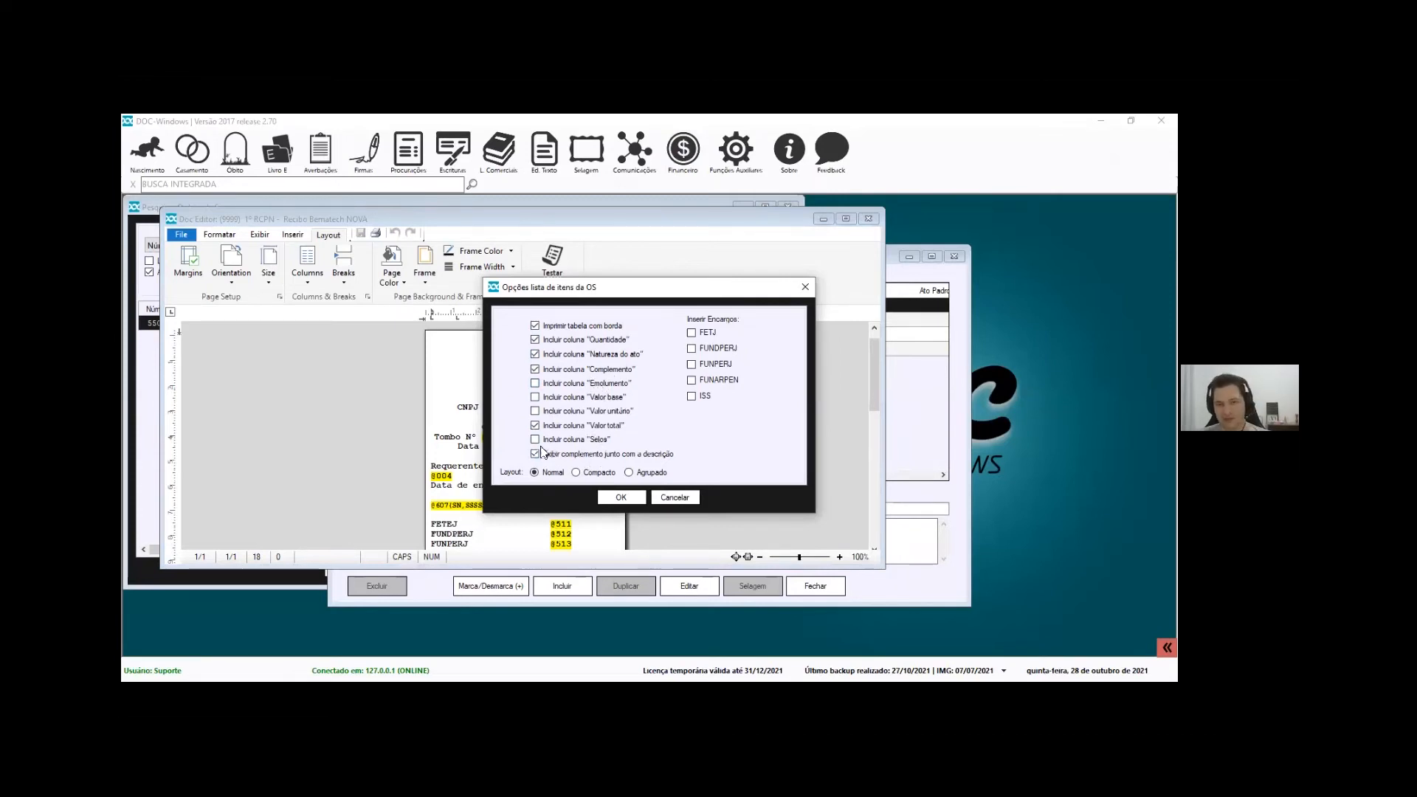
click(621, 497)
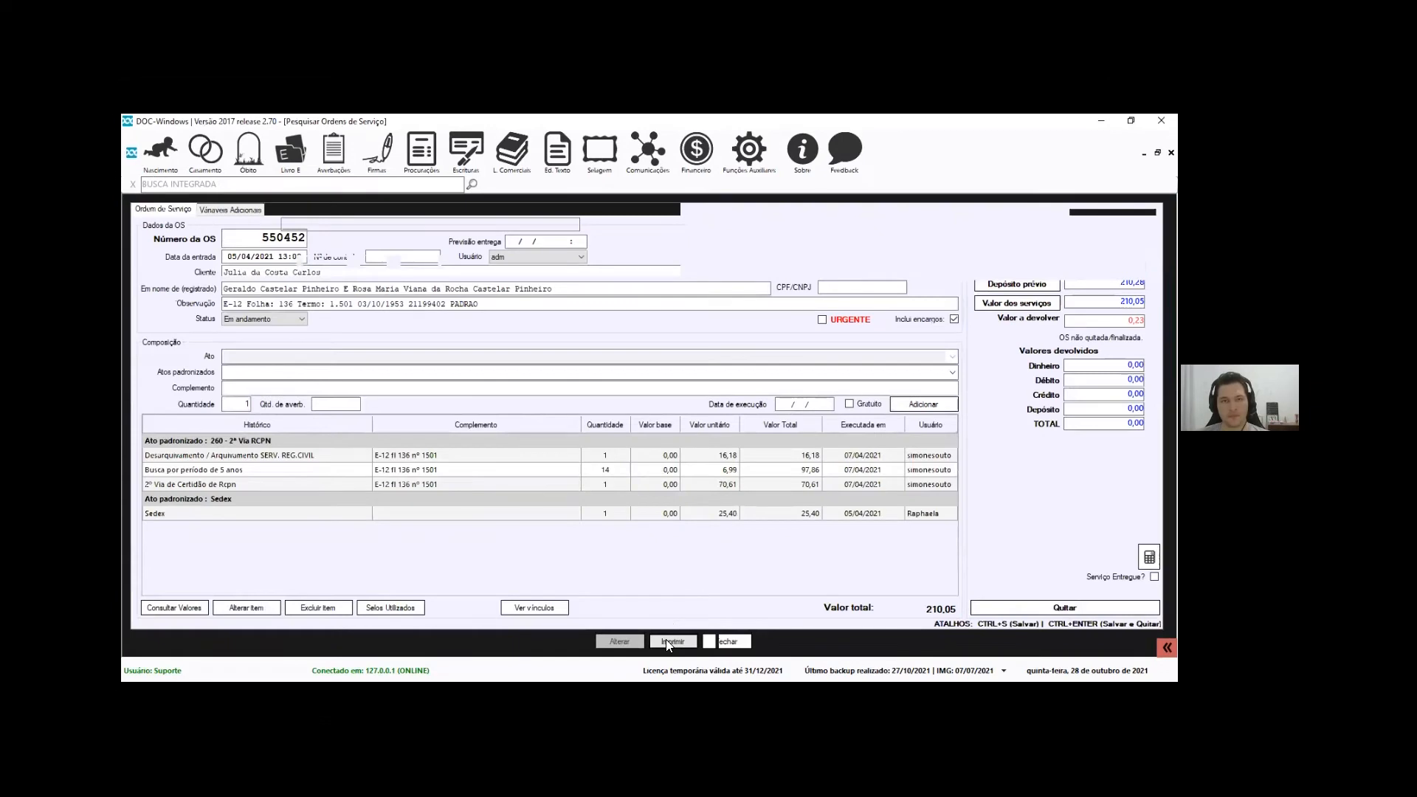
Print OS 550452 with Recibo Bematech NOVA and widen the preview's Qtd column to fit its heading
click(669, 643)
click(393, 305)
click(608, 573)
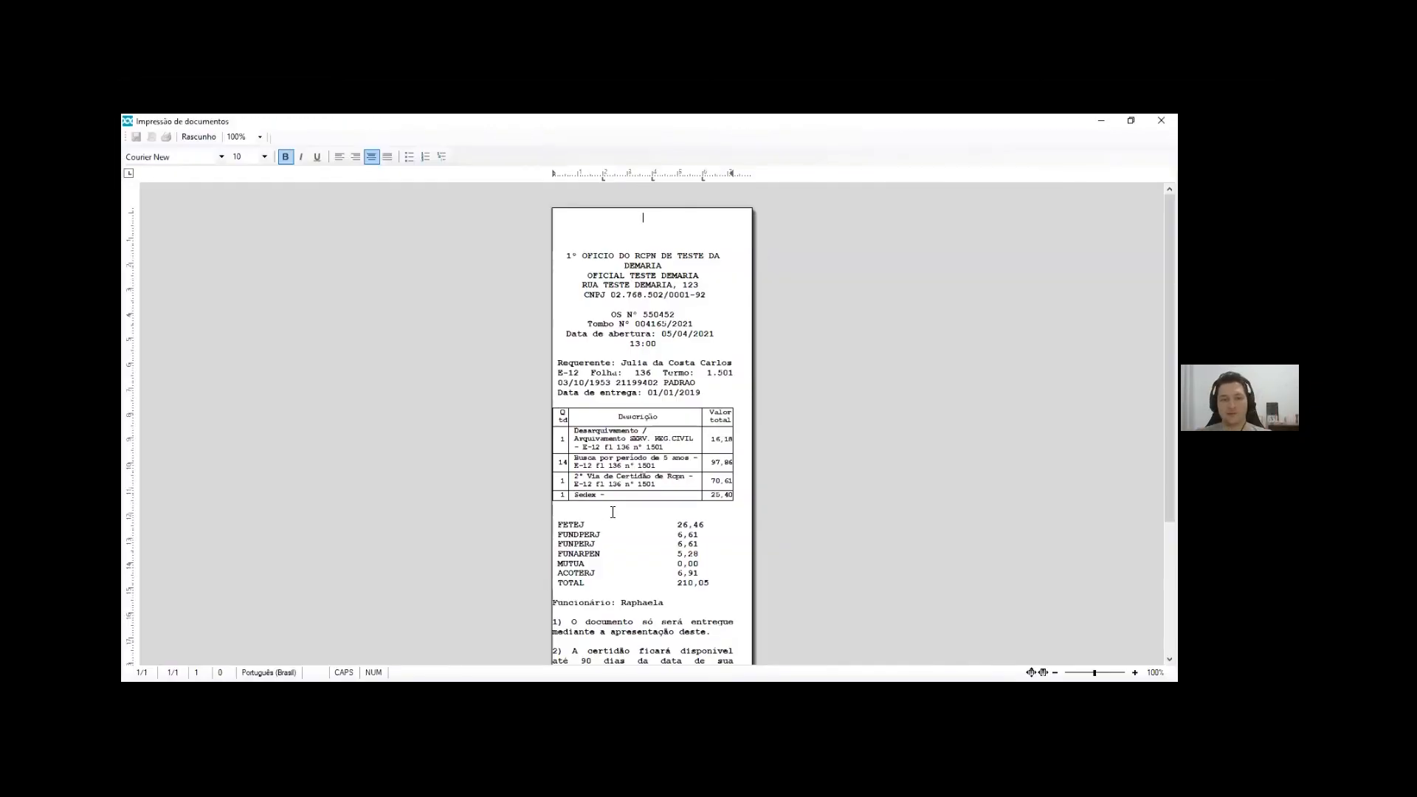
click(566, 417)
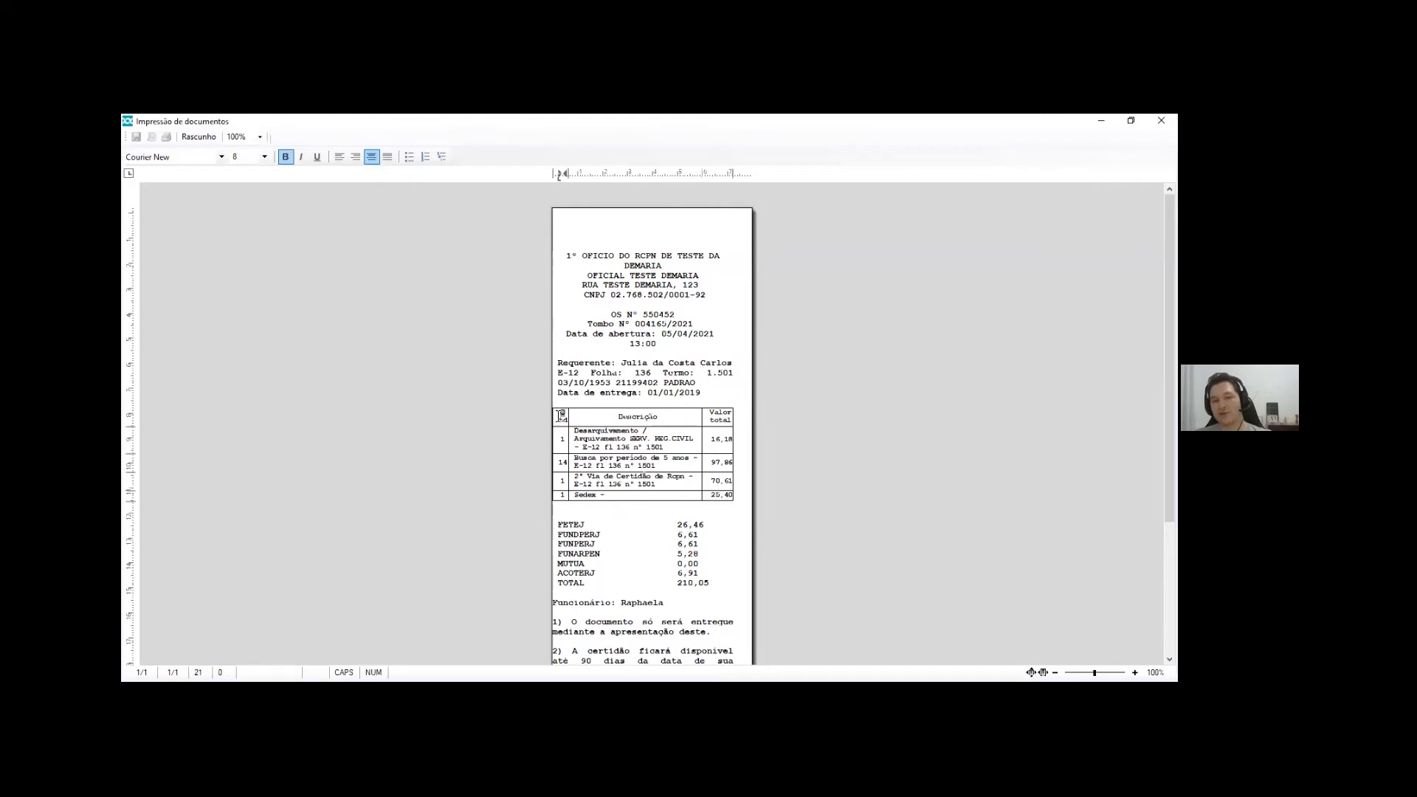
drag(577, 415, 582, 414)
click(590, 544)
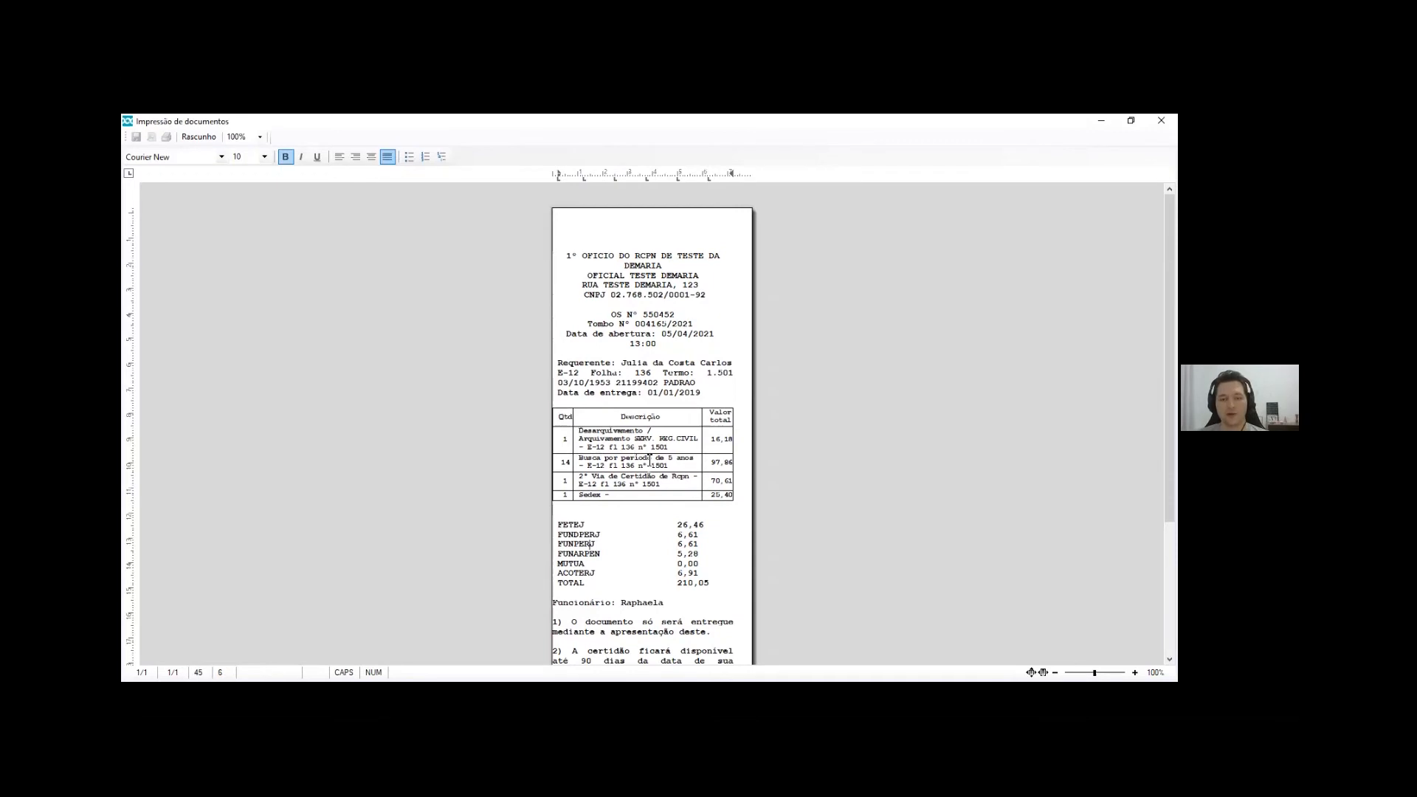
drag(596, 246, 651, 325)
scroll(648, 343, down, 3)
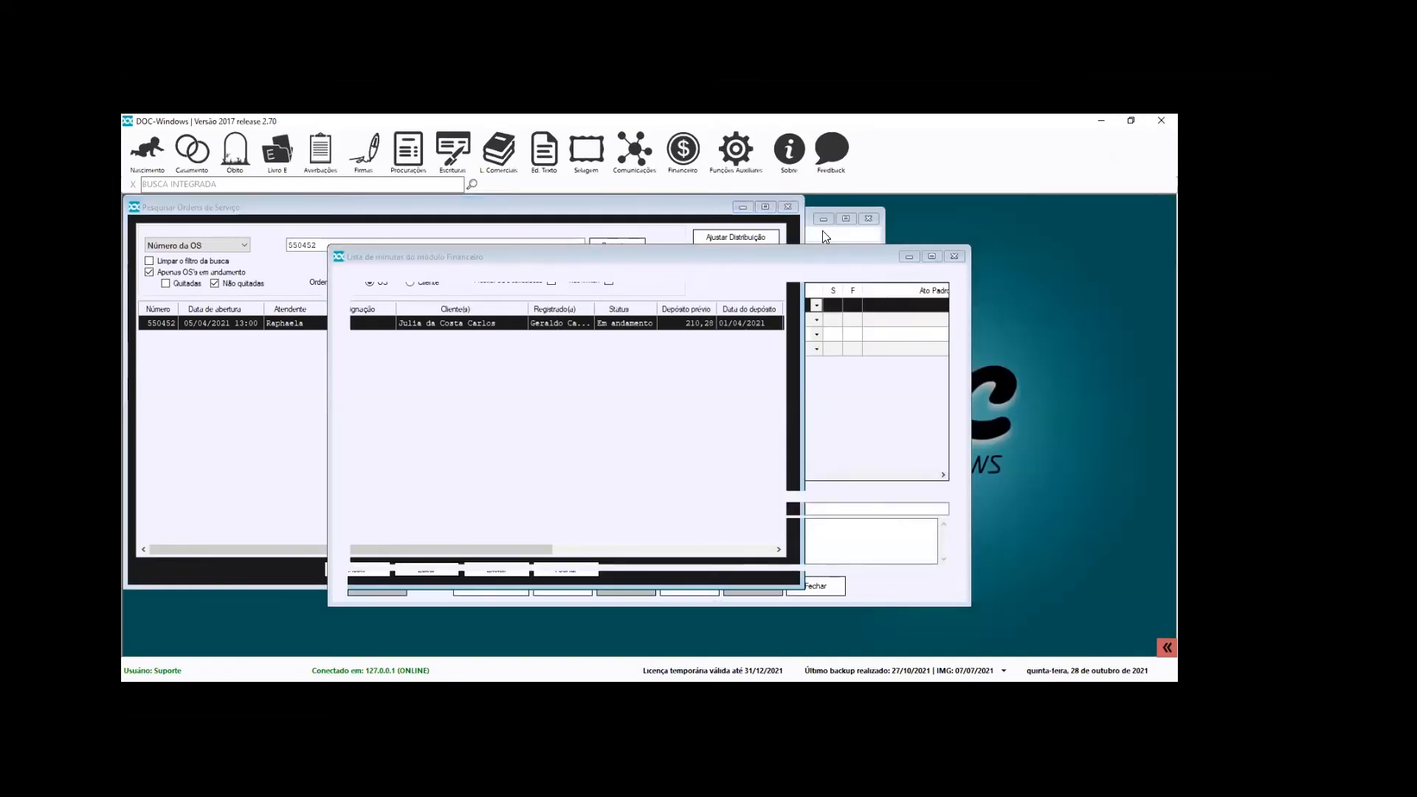
Maximize the Doc Editor showing the Recibo Bematech NOVA template
click(849, 217)
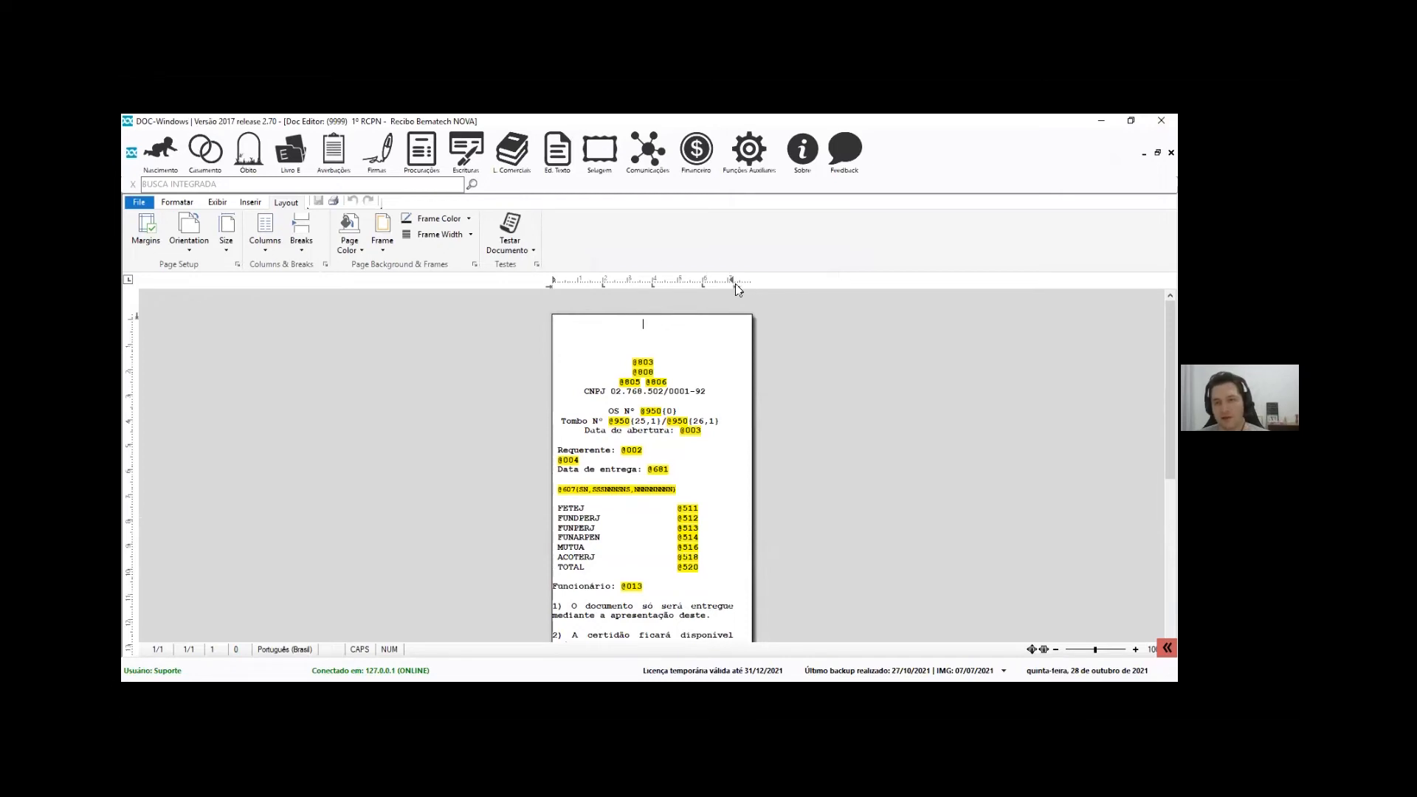
Set the template's right page margin to 3 mm in Configurar página
click(166, 206)
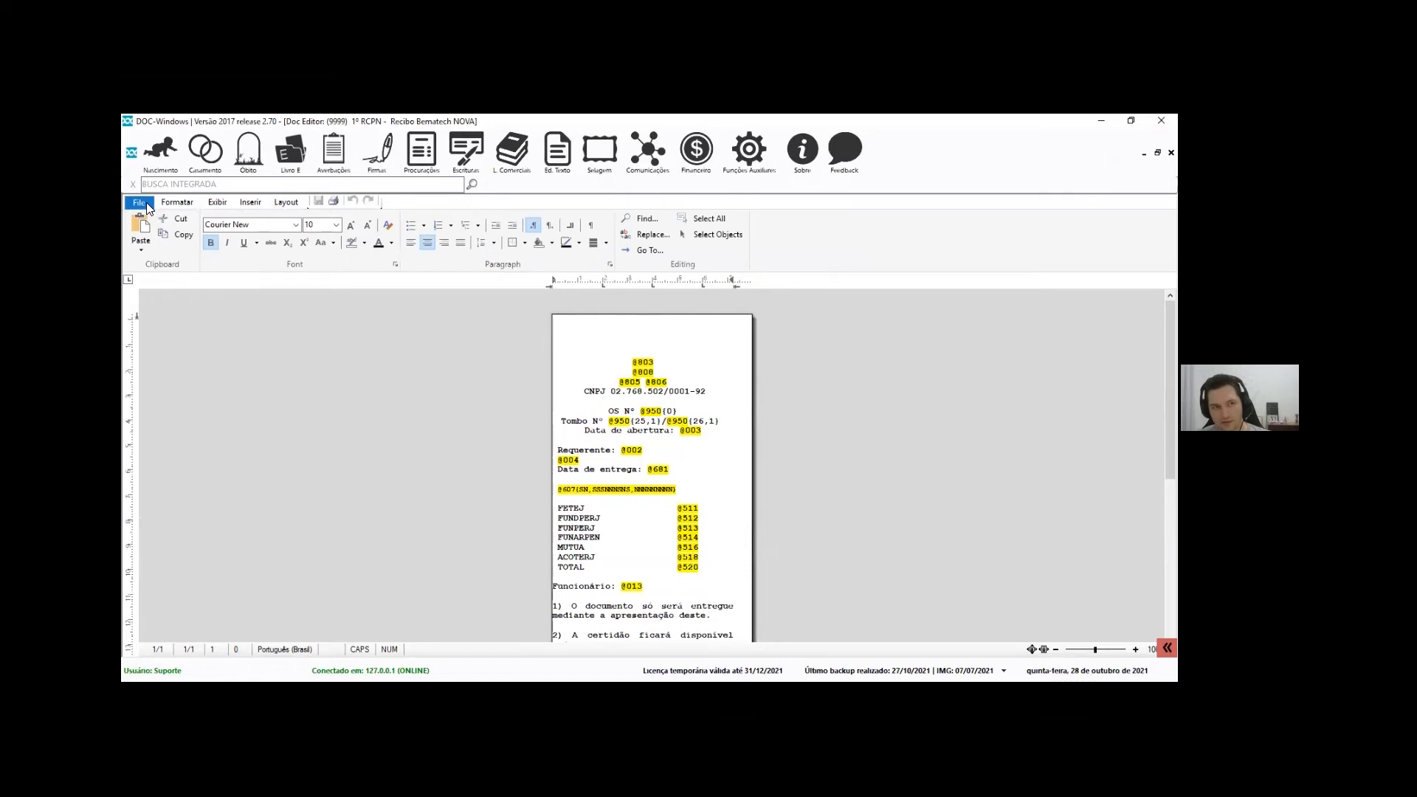
click(139, 202)
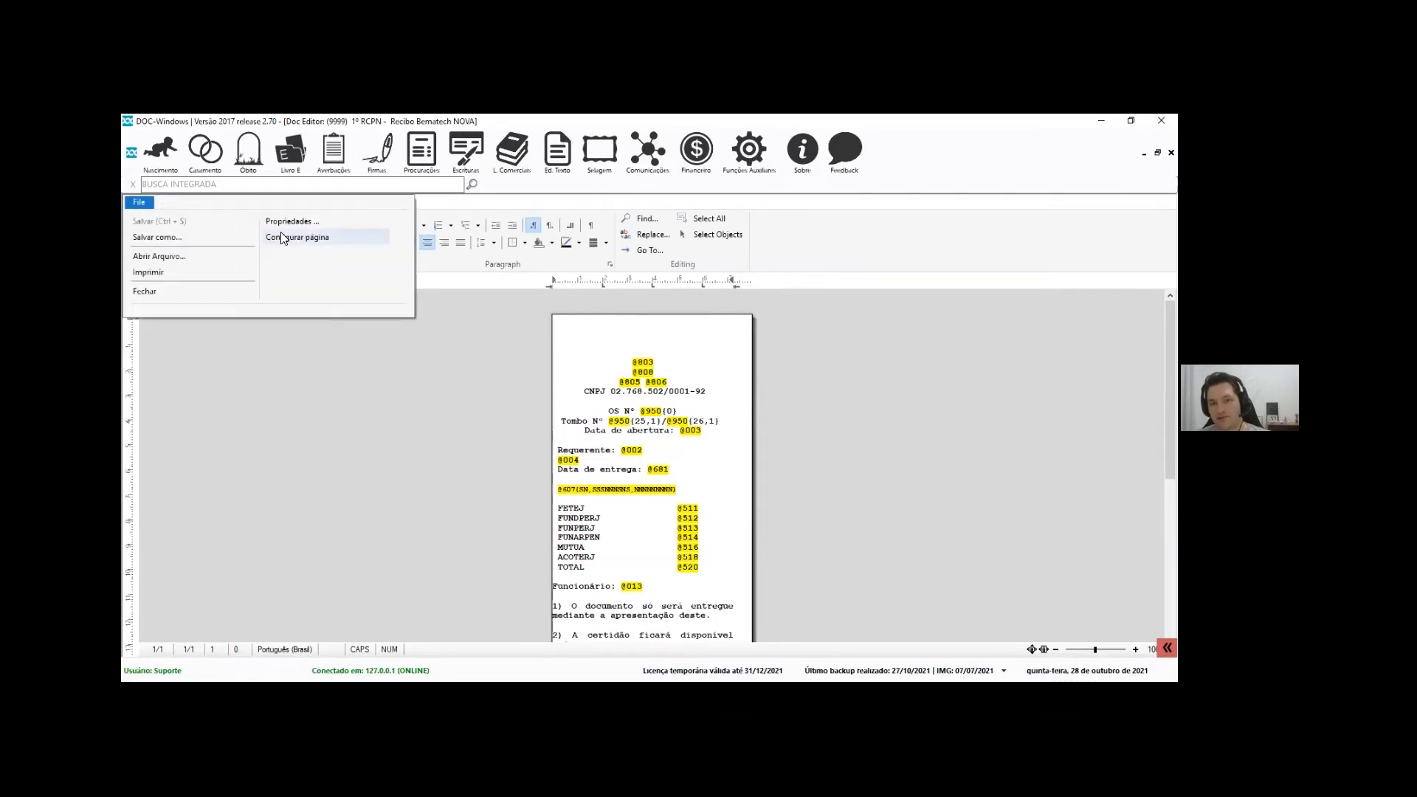
click(280, 237)
double_click(433, 342)
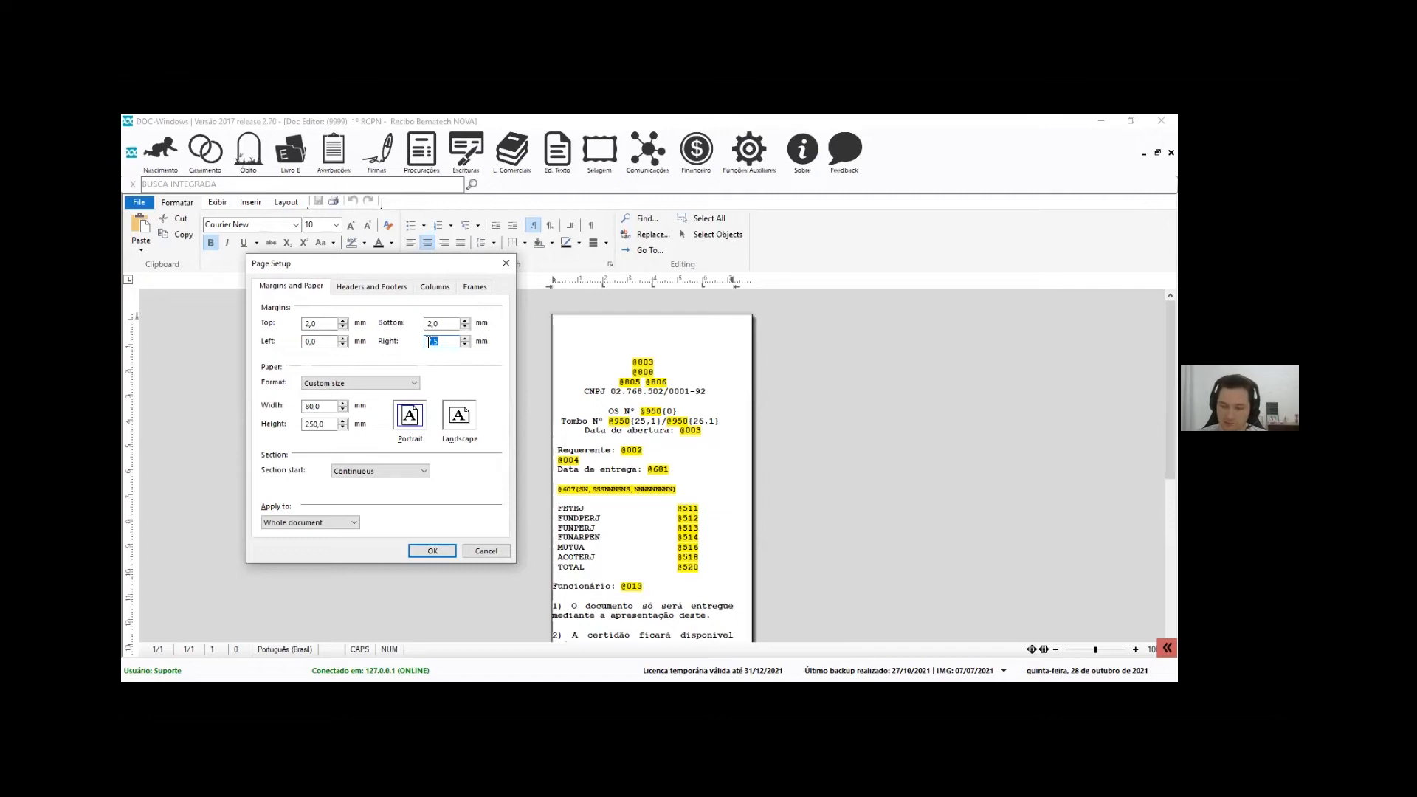
text(3,)
key(Return)
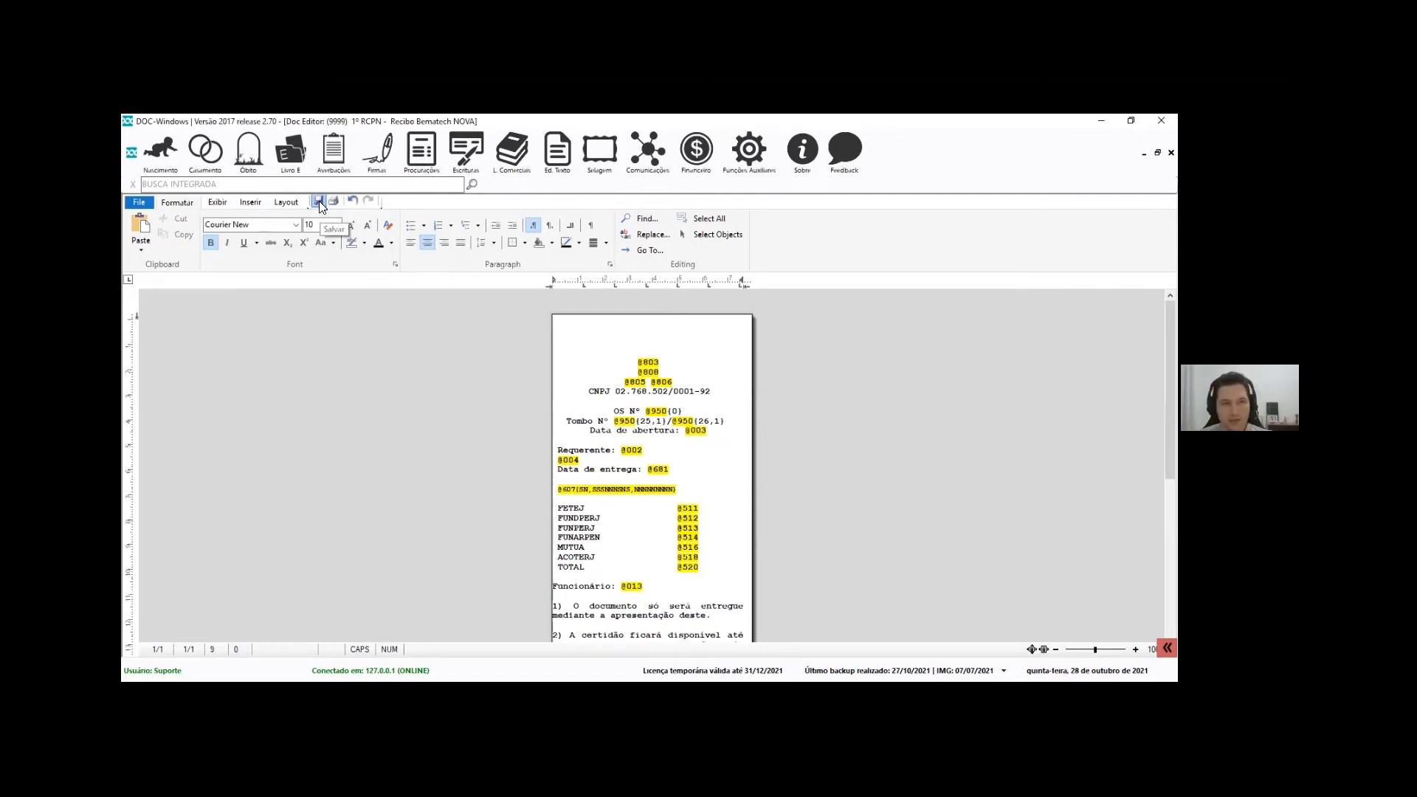
Save the receipt template, restore the editor window, and open service order 550452
click(677, 400)
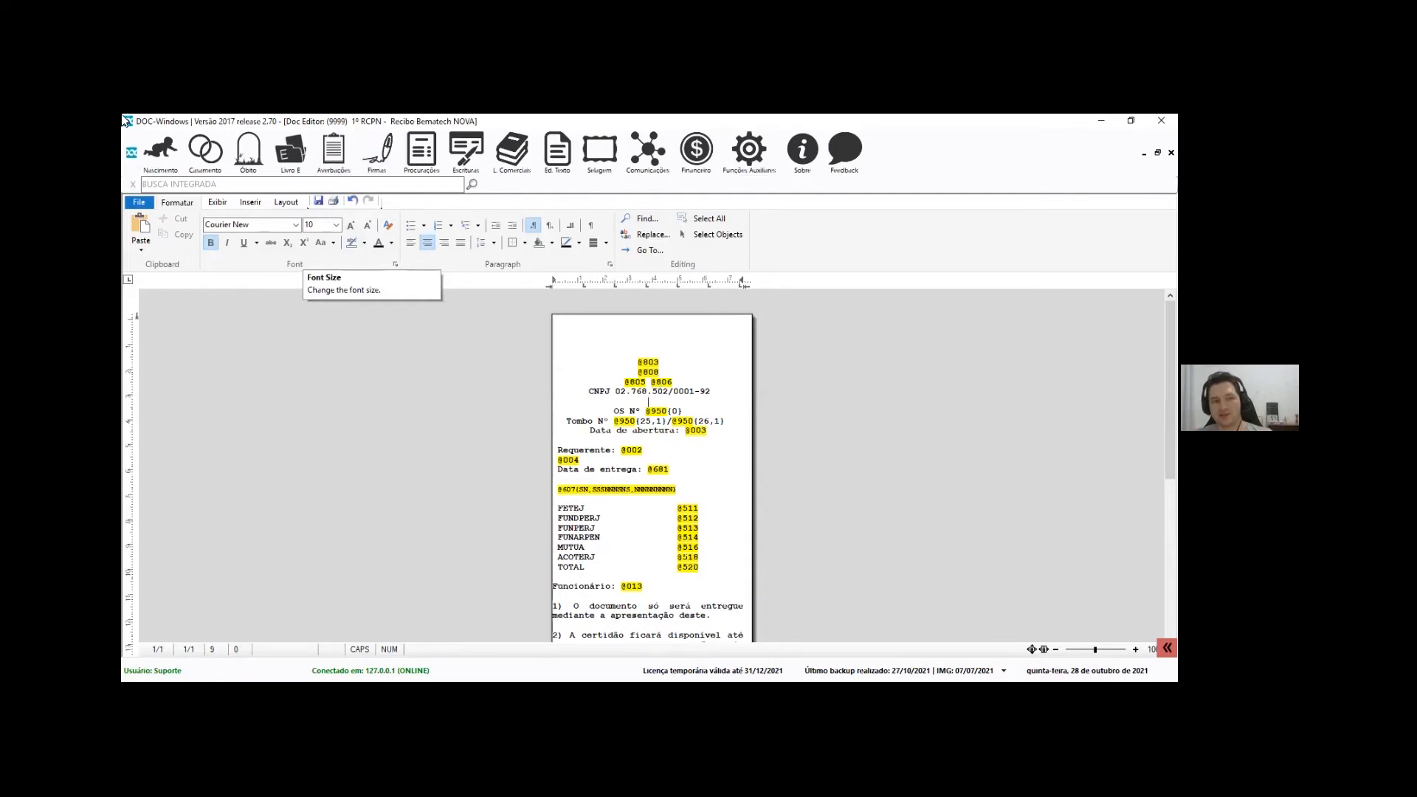
click(318, 202)
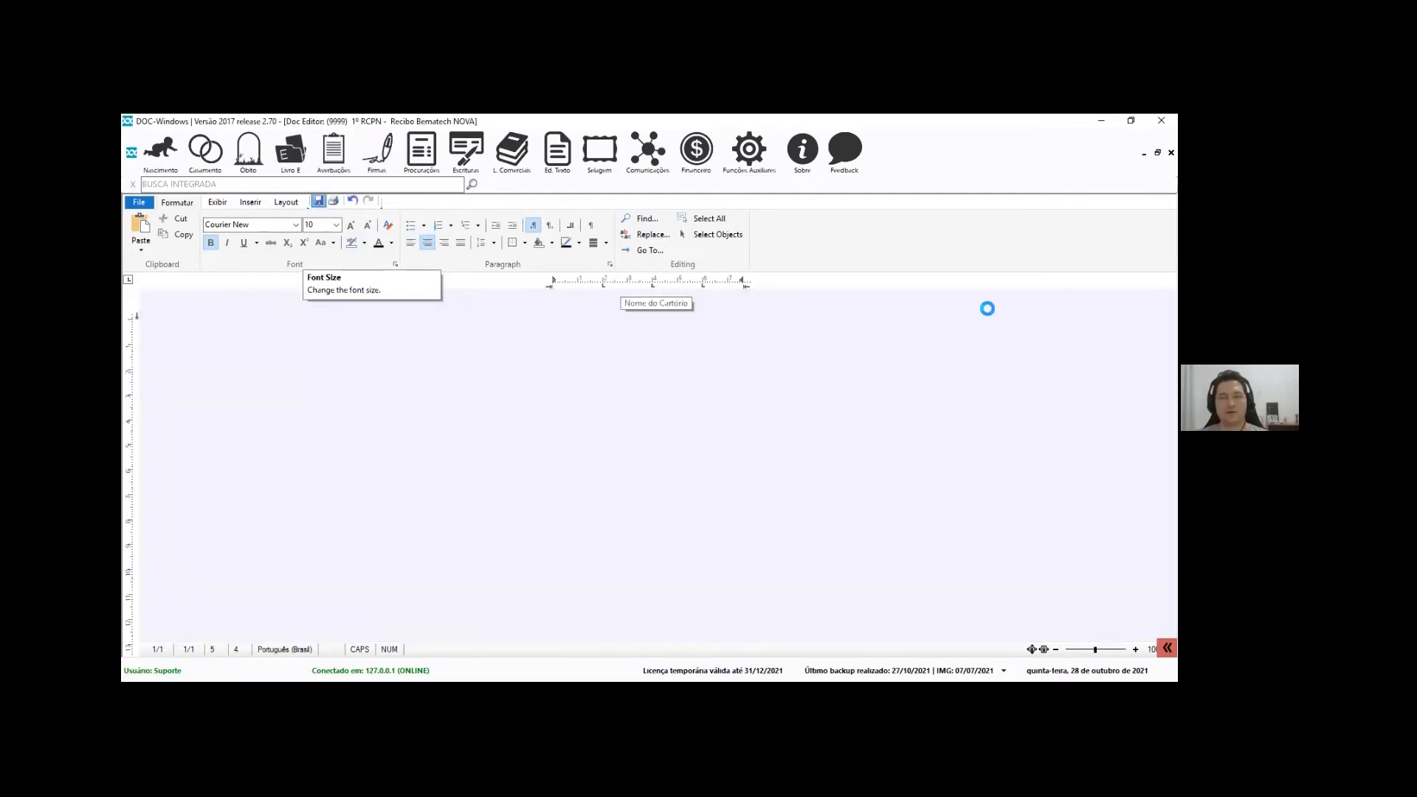
click(1157, 153)
click(693, 205)
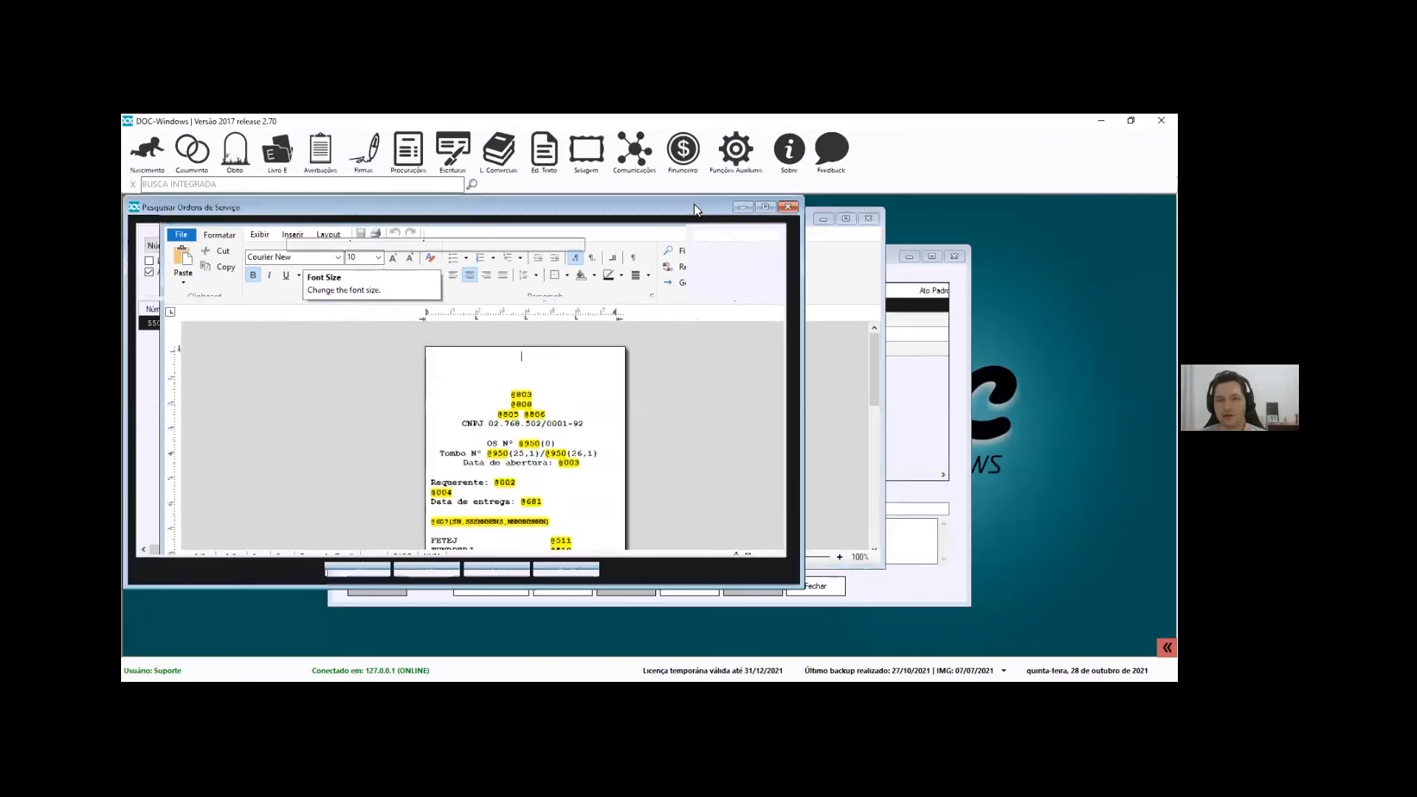
click(432, 573)
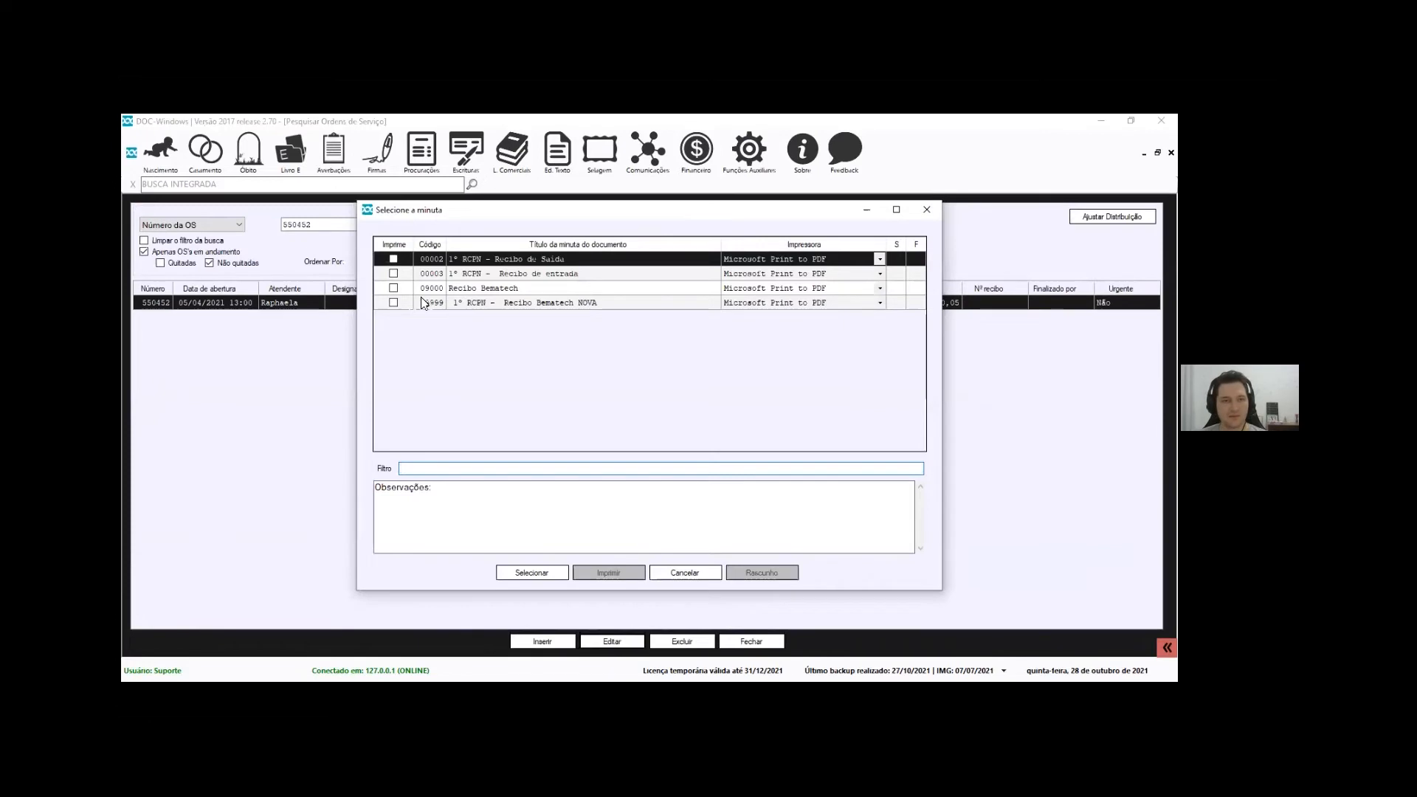
Preview template 09999 Recibo Bematech NOVA as a draft for OS 550452, reviewing its bordered items table, then close
click(394, 304)
click(764, 575)
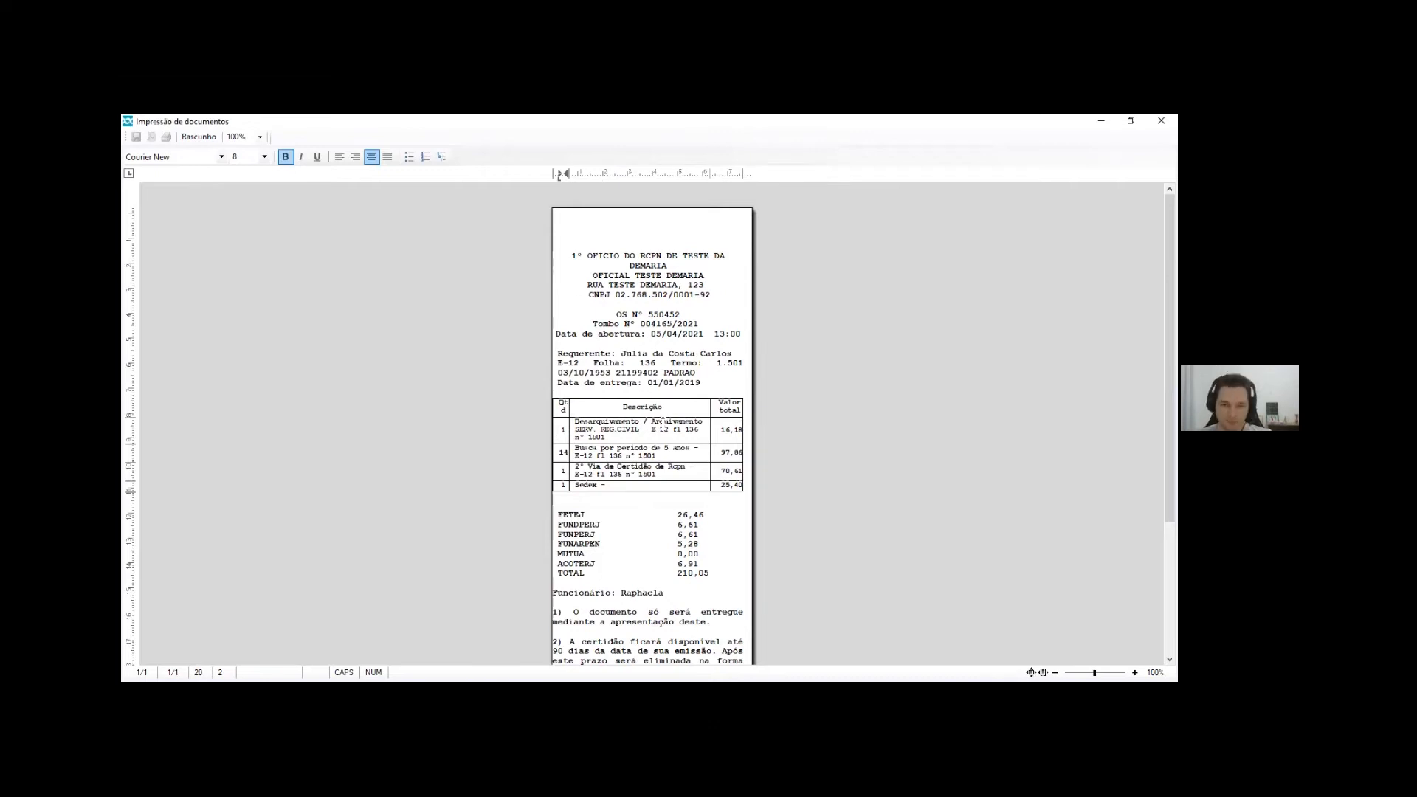
scroll(664, 424, down, 3)
click(1161, 120)
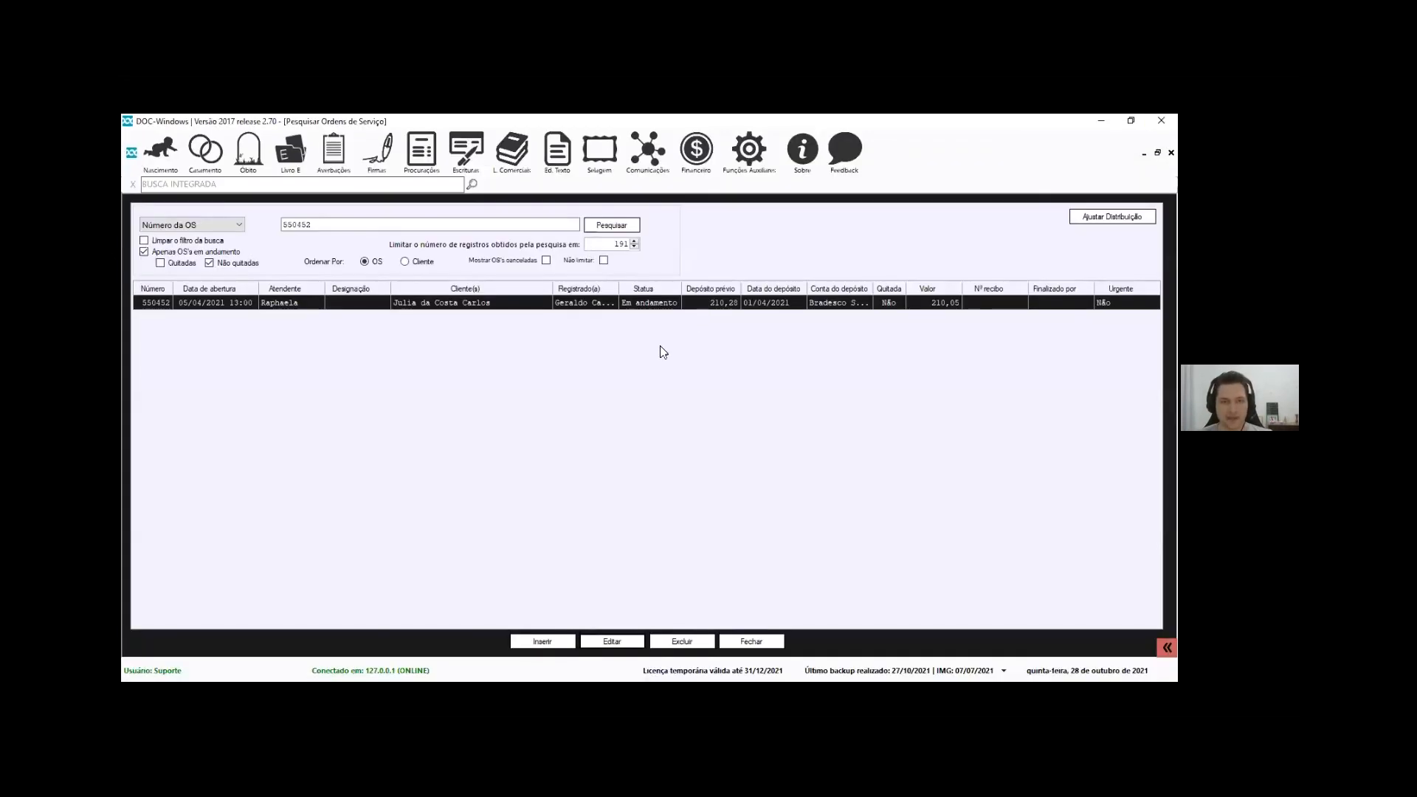
Restore the order search and open Financeiro > Configurações > Preferências at the Documento Recibo de OS field
click(1157, 152)
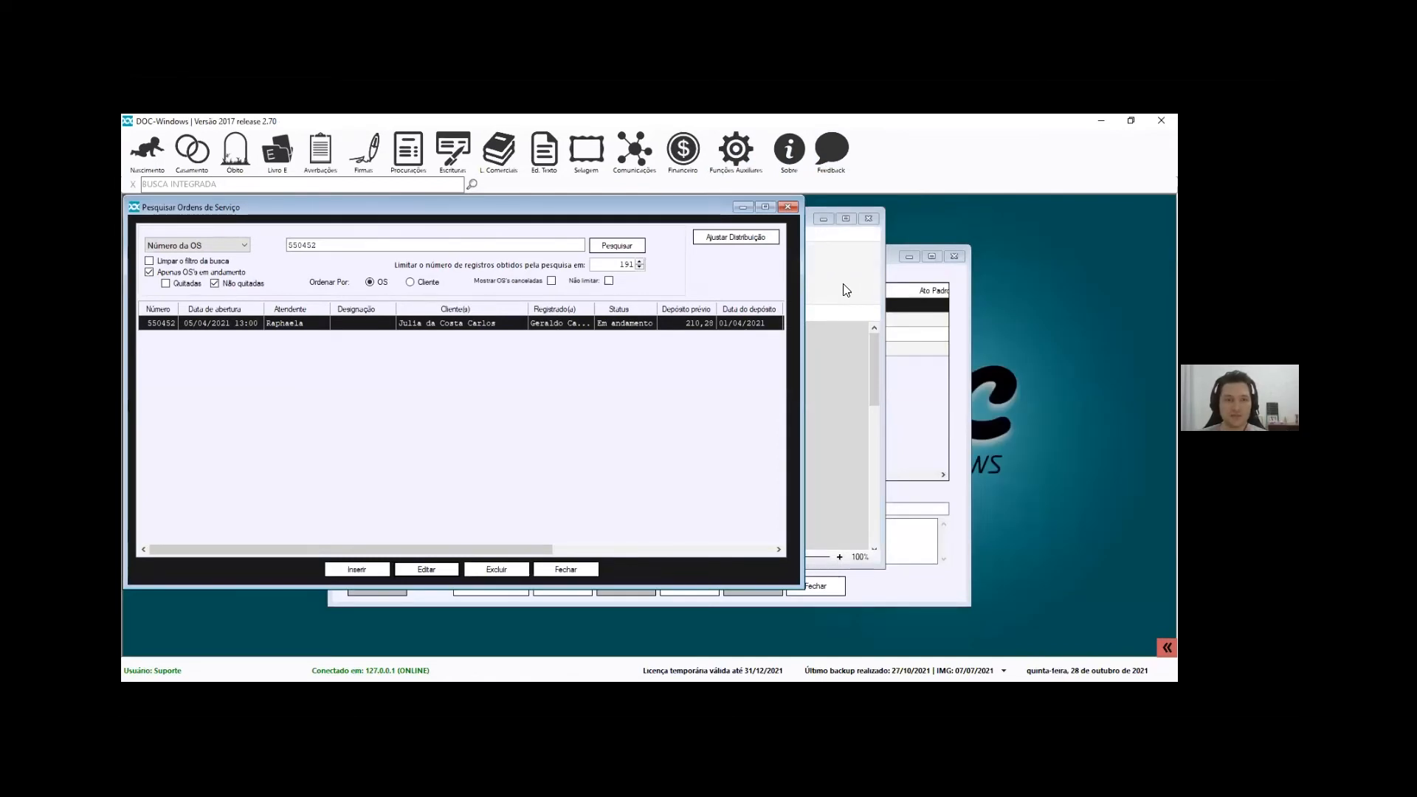
click(683, 151)
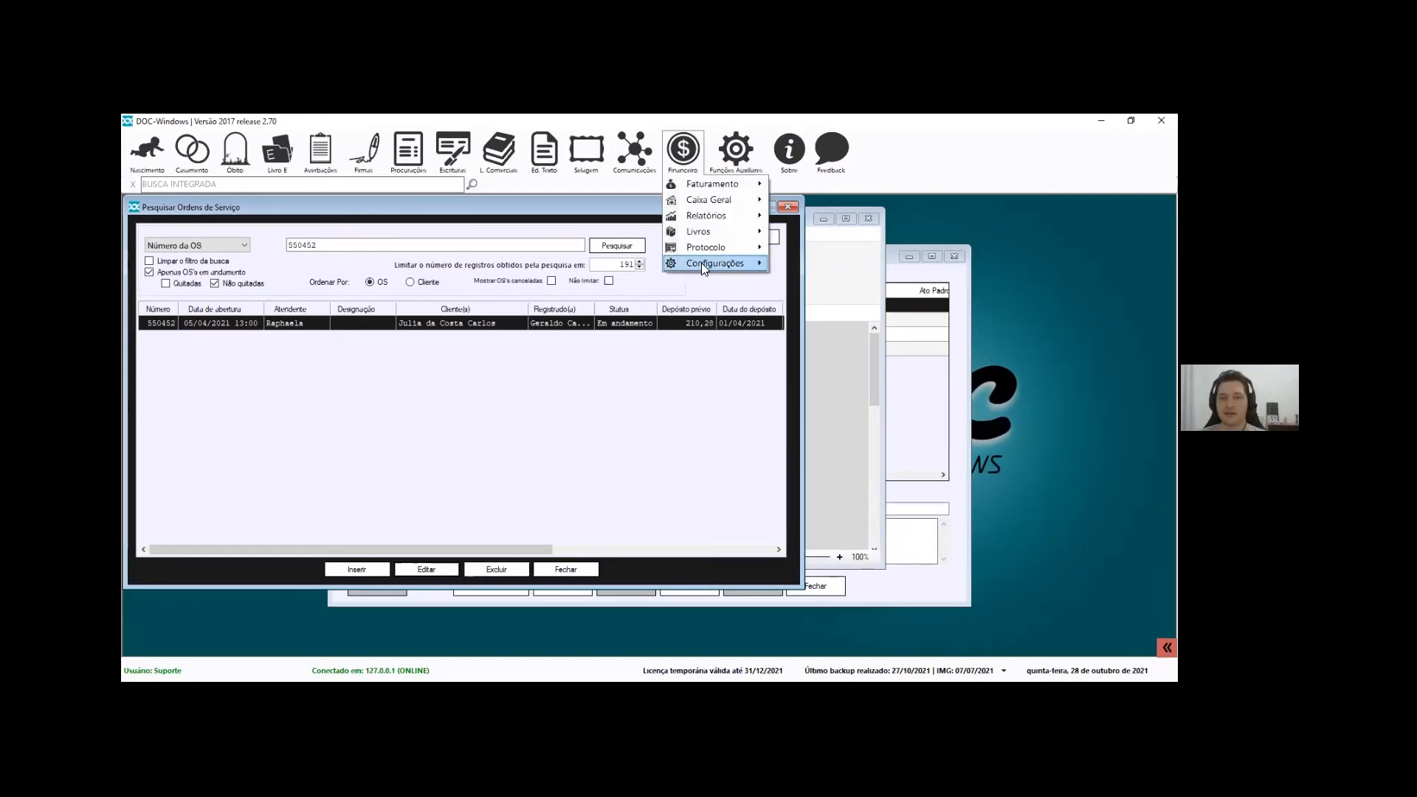
mouse_move(701, 263)
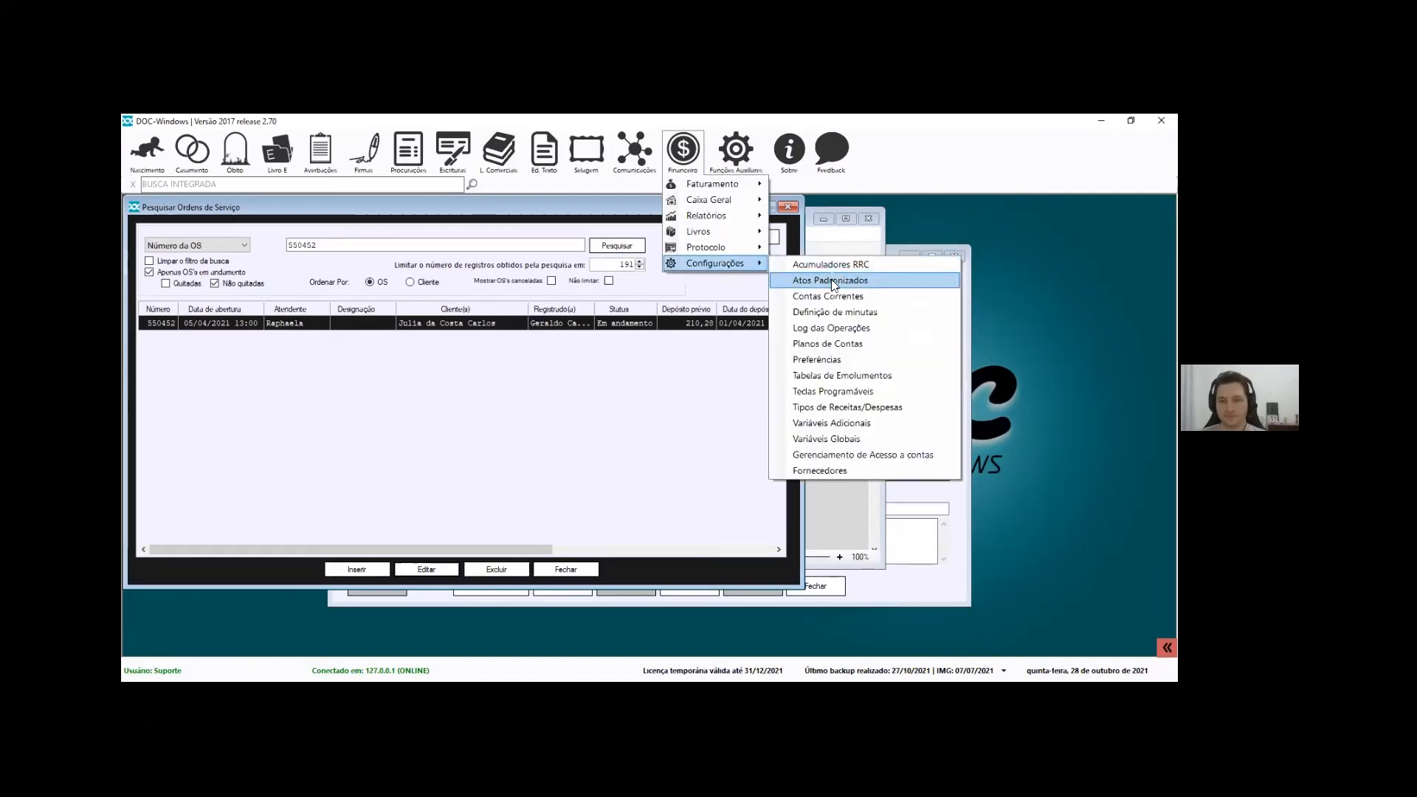
click(845, 359)
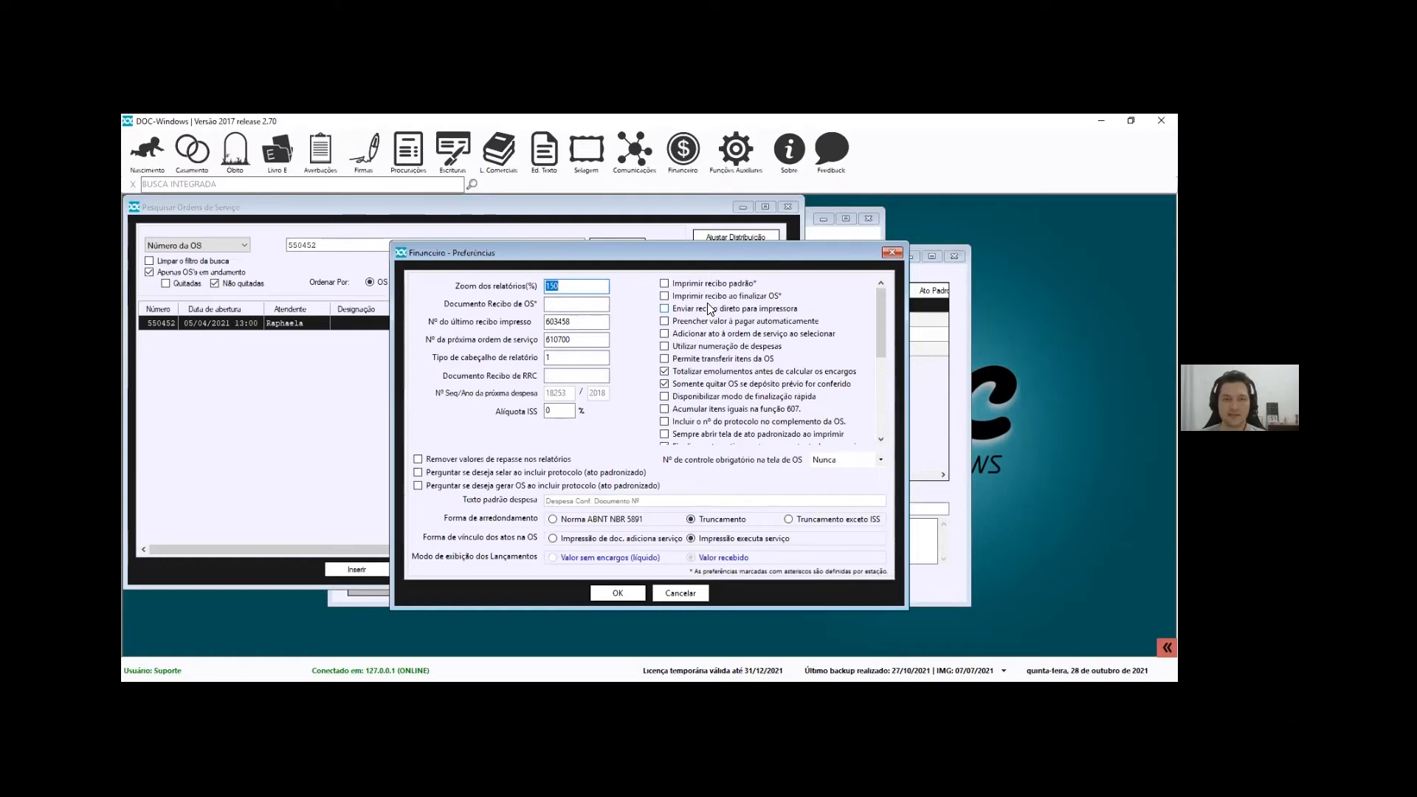
click(591, 302)
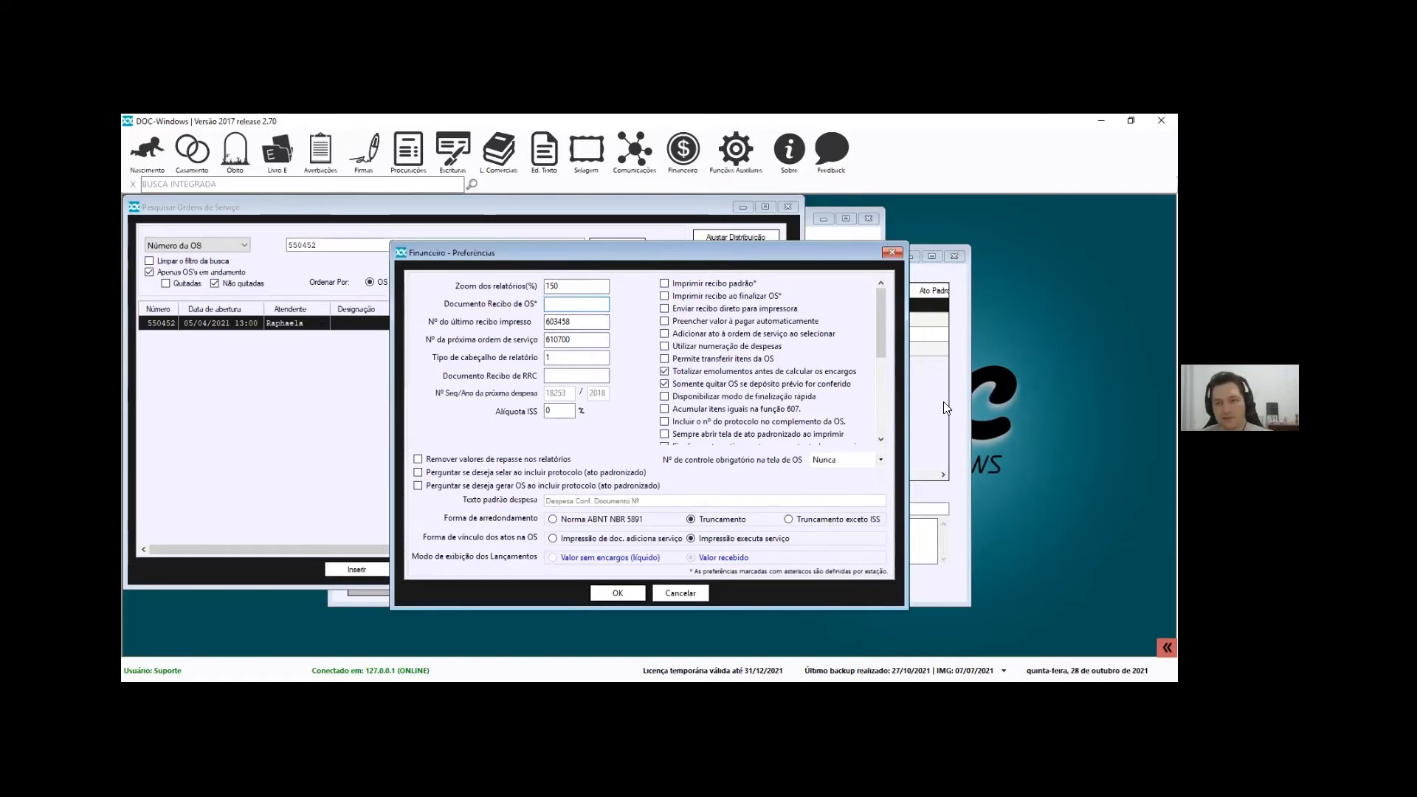
Confirm in Lista de minutas that Recibo Bematech NOVA carries code 09999
click(913, 415)
click(392, 350)
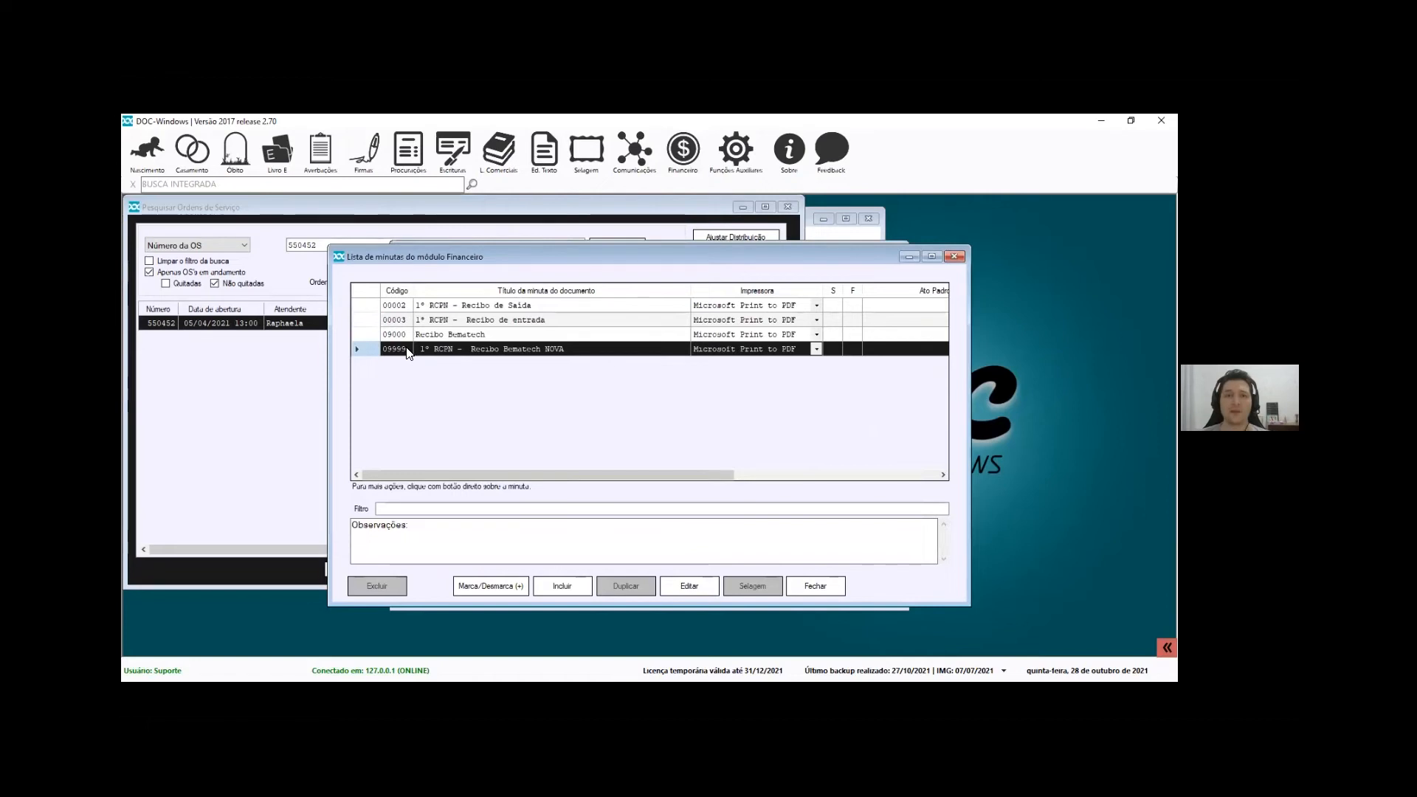
click(825, 236)
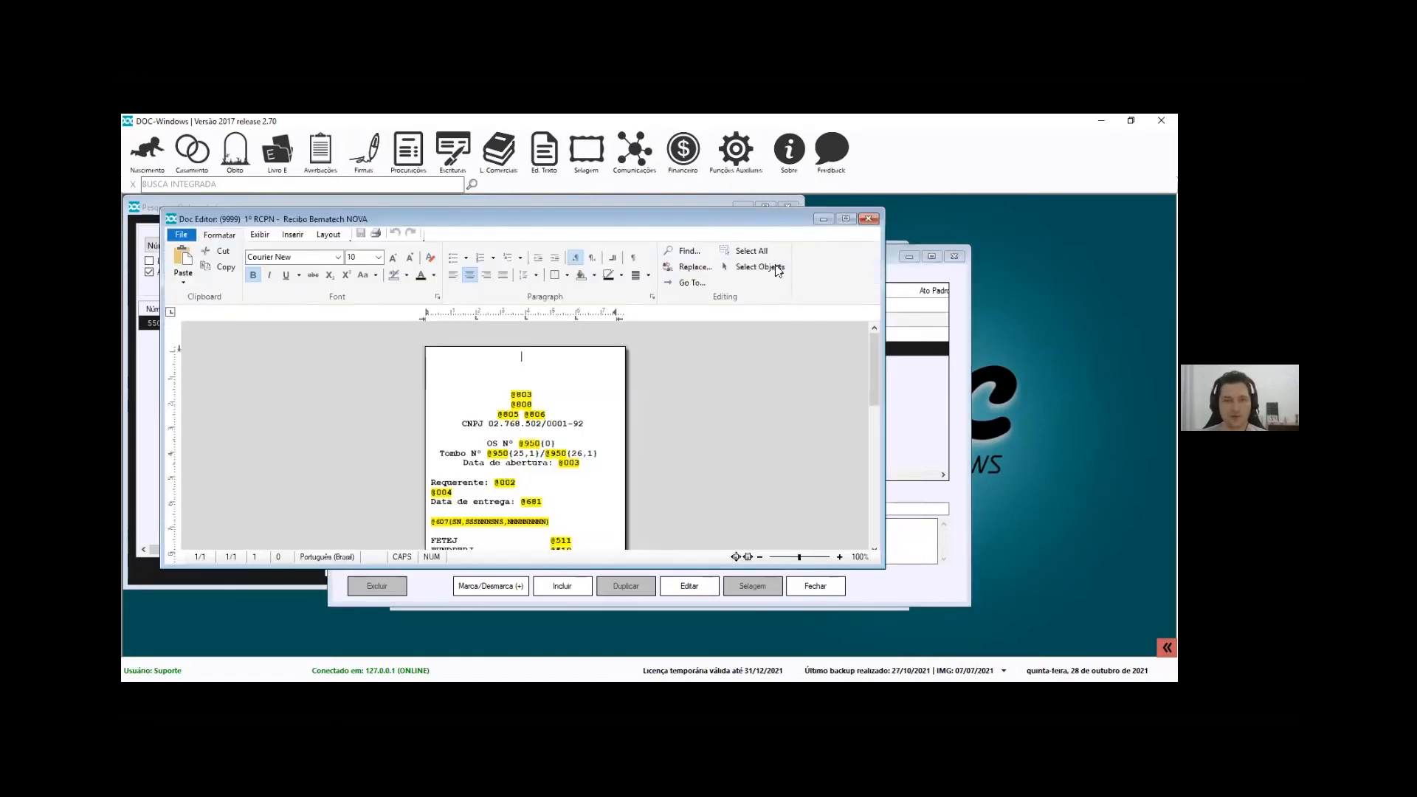
click(889, 253)
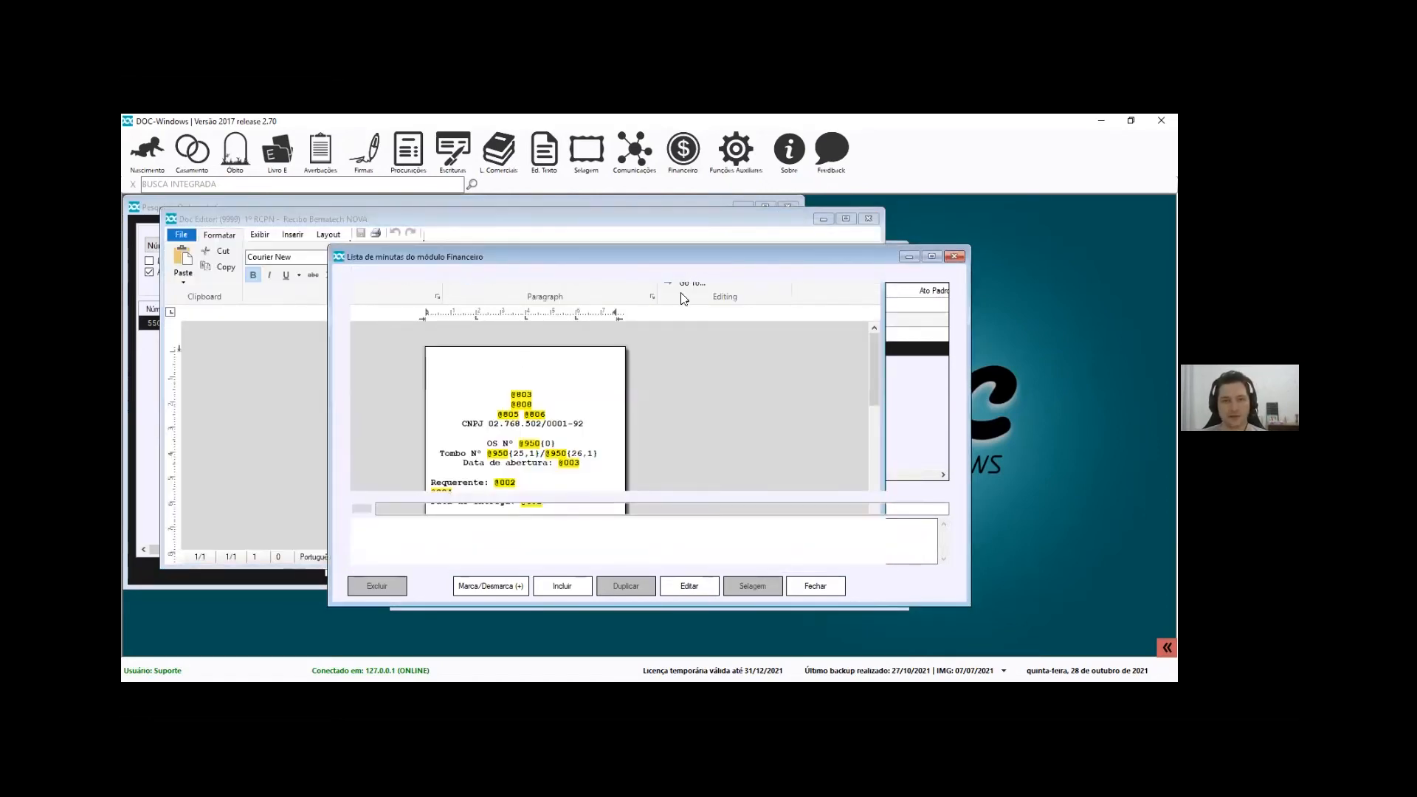
Set Documento Recibo de OS to 9999 and enable Imprimir recibo padrão
text(9999)
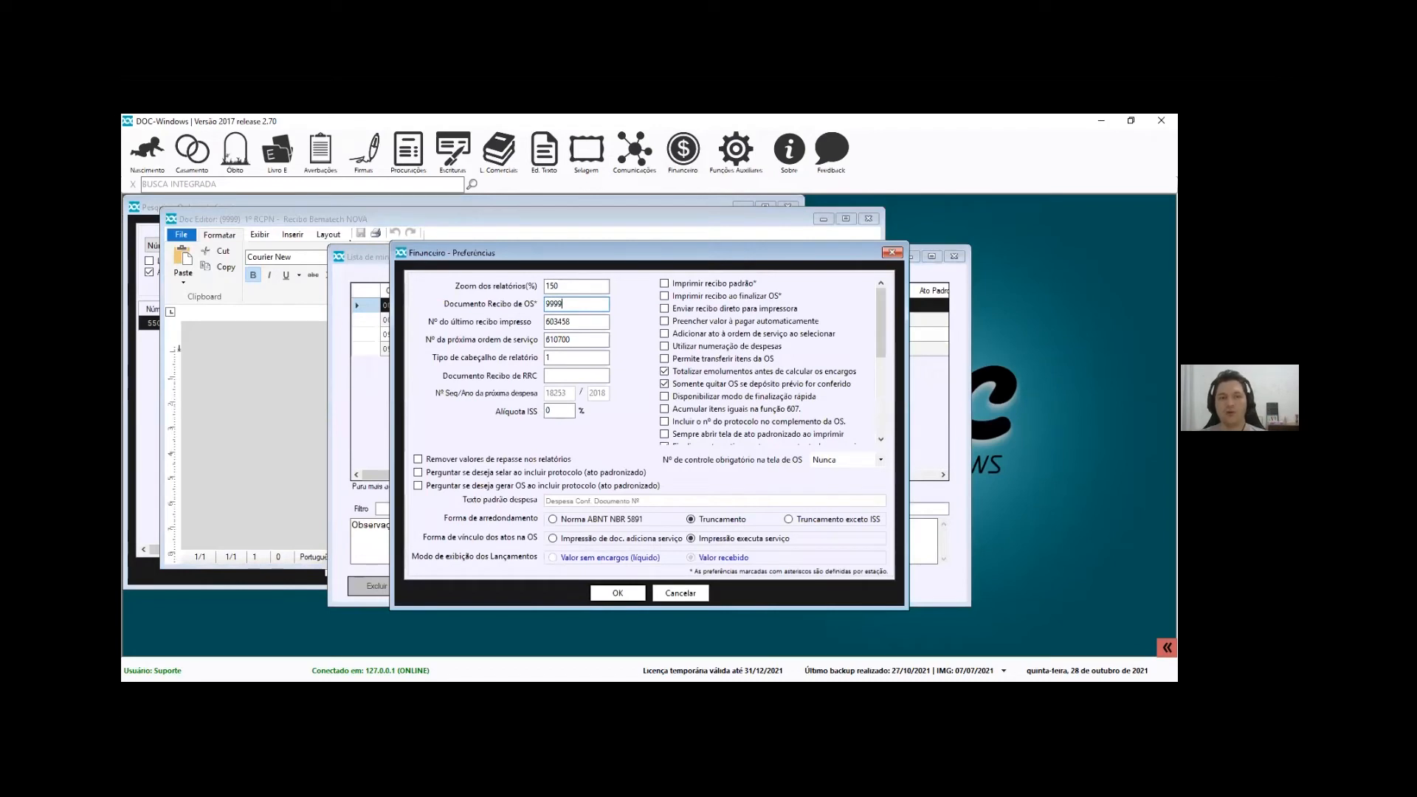
double_click(555, 303)
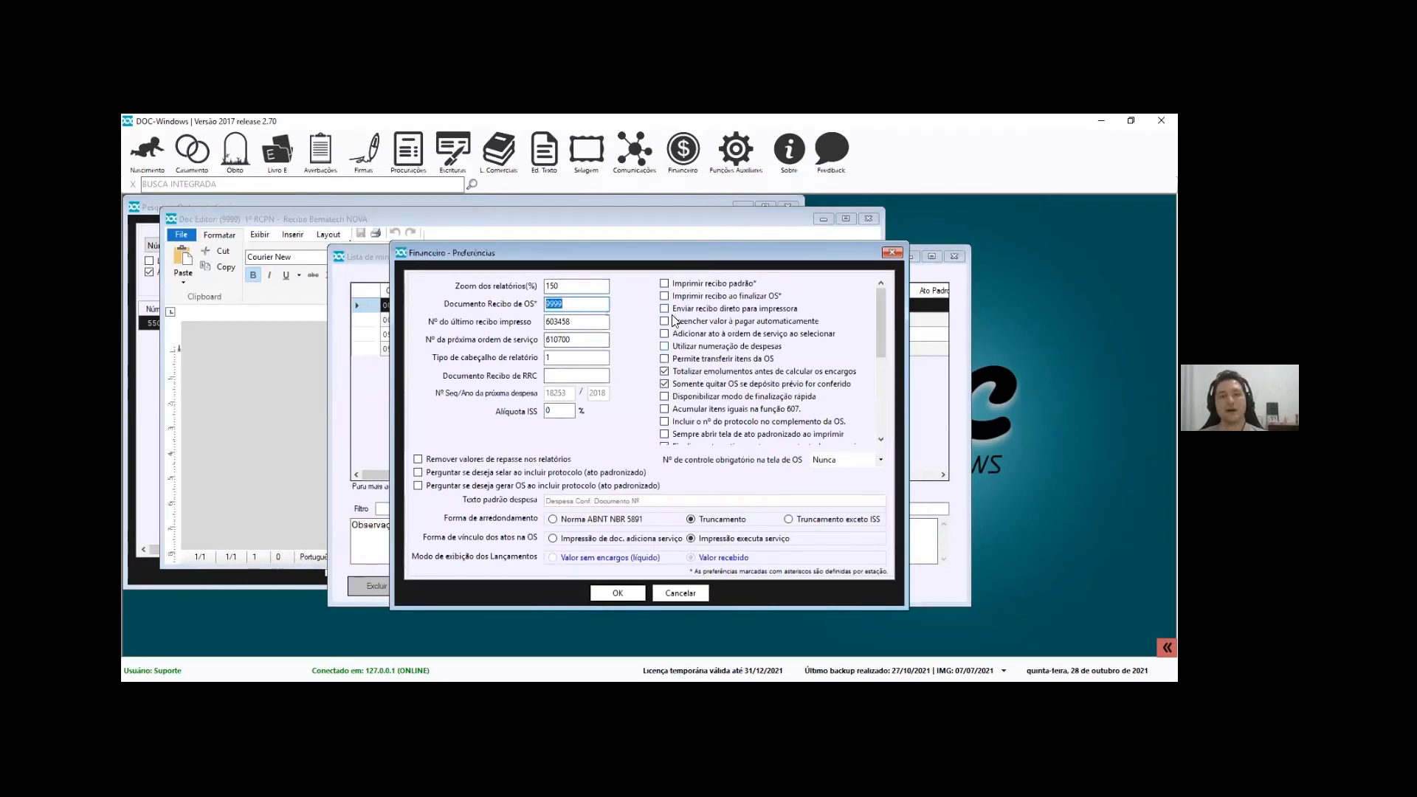
click(675, 285)
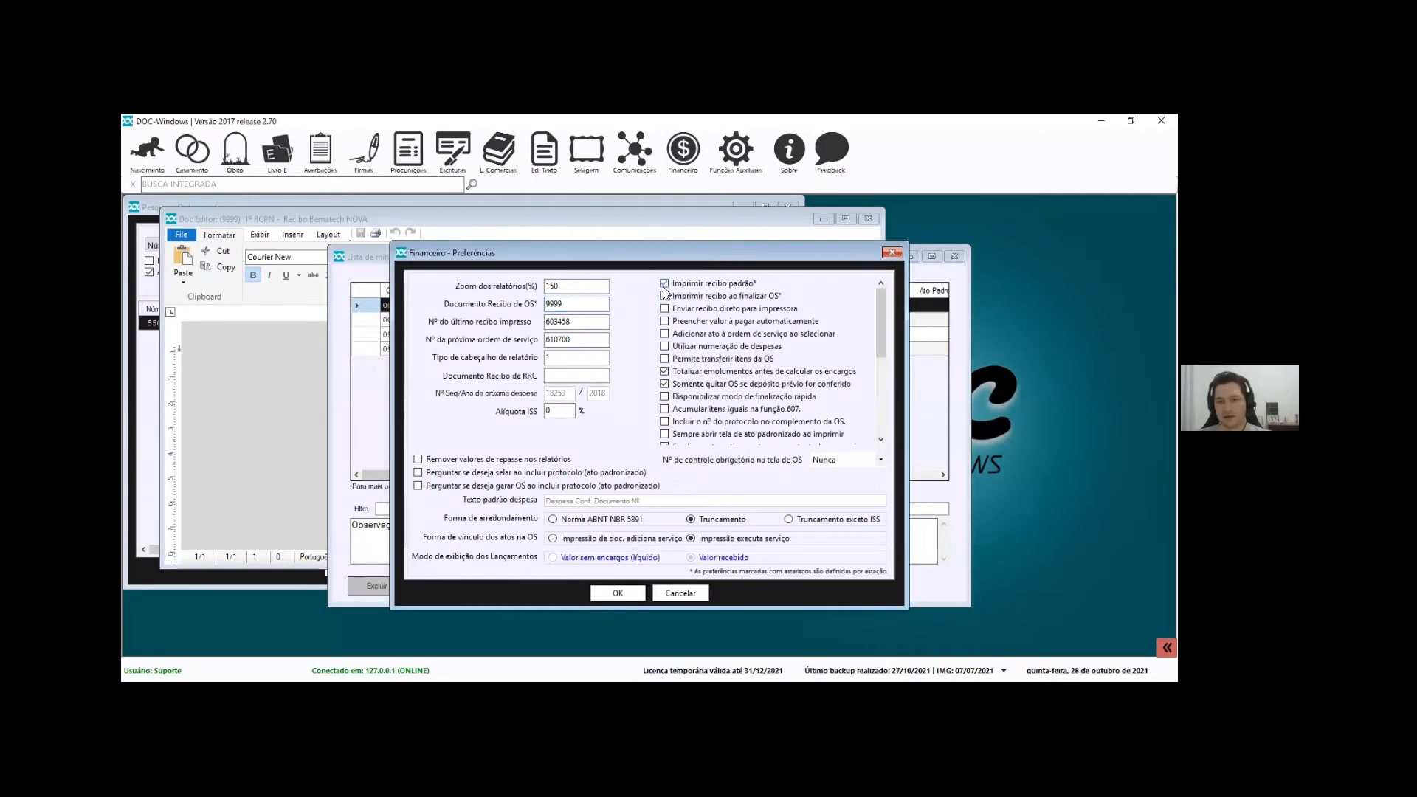
double_click(595, 308)
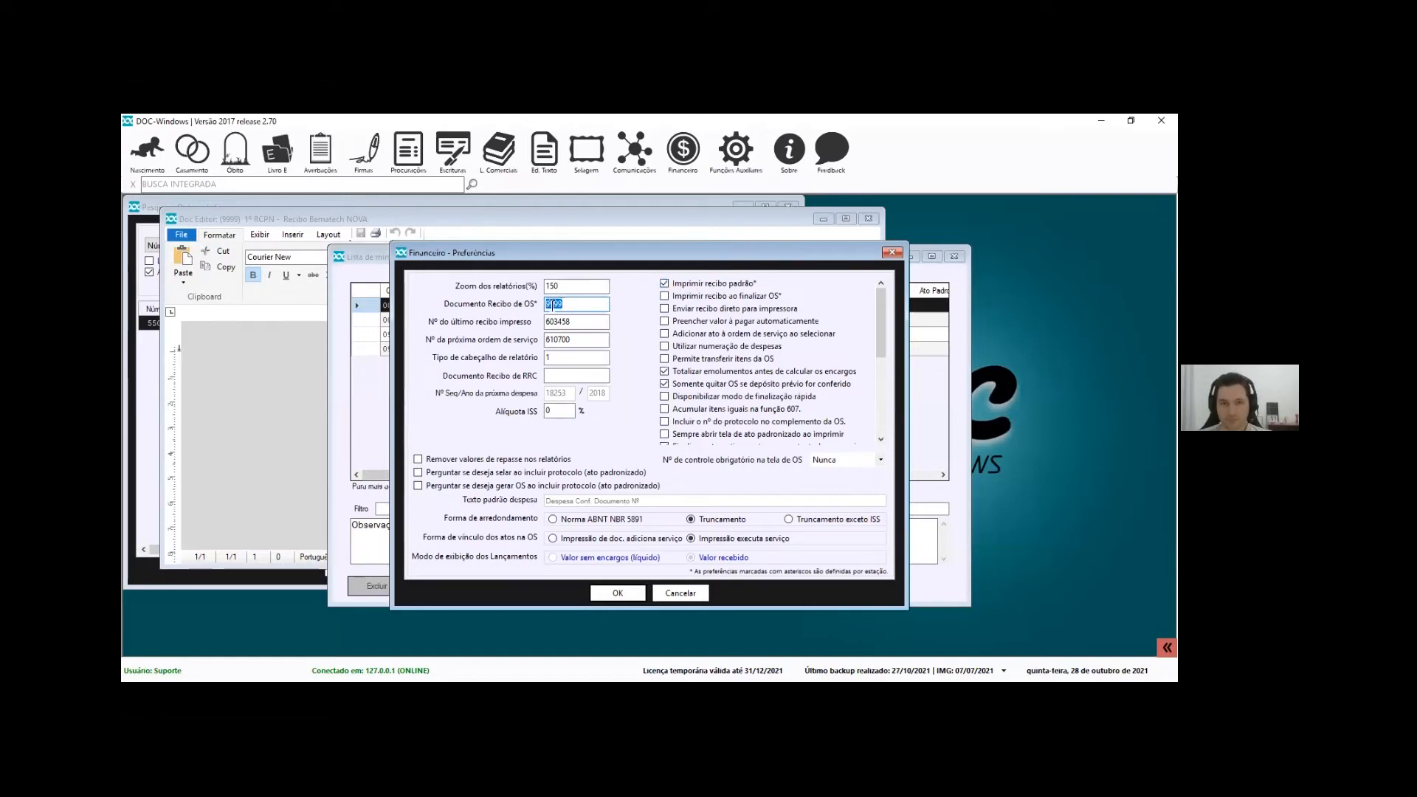
click(570, 304)
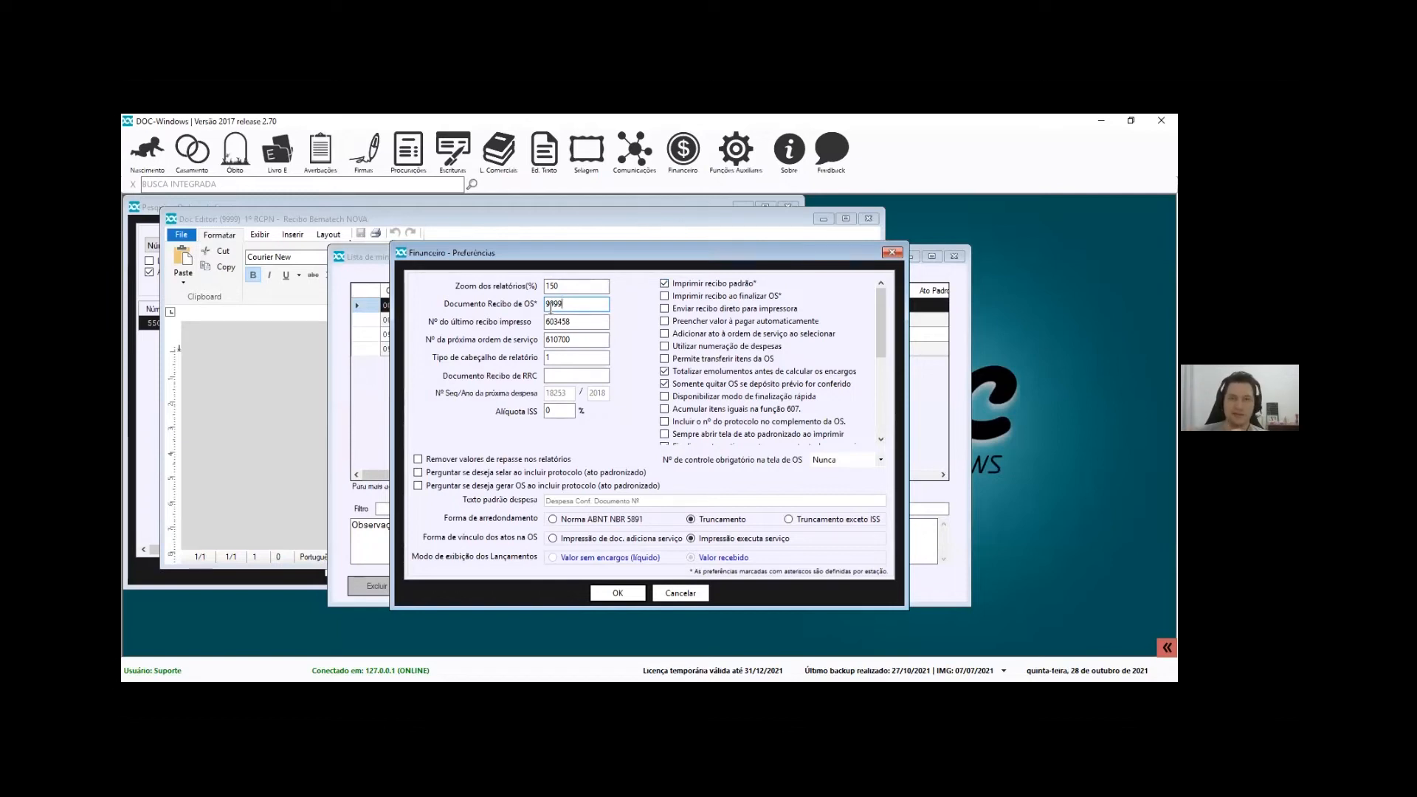
Leave finish-OS printing off, enable Enviar recibo direto para impressora, confirm, and maximize Lista de minutas
click(765, 295)
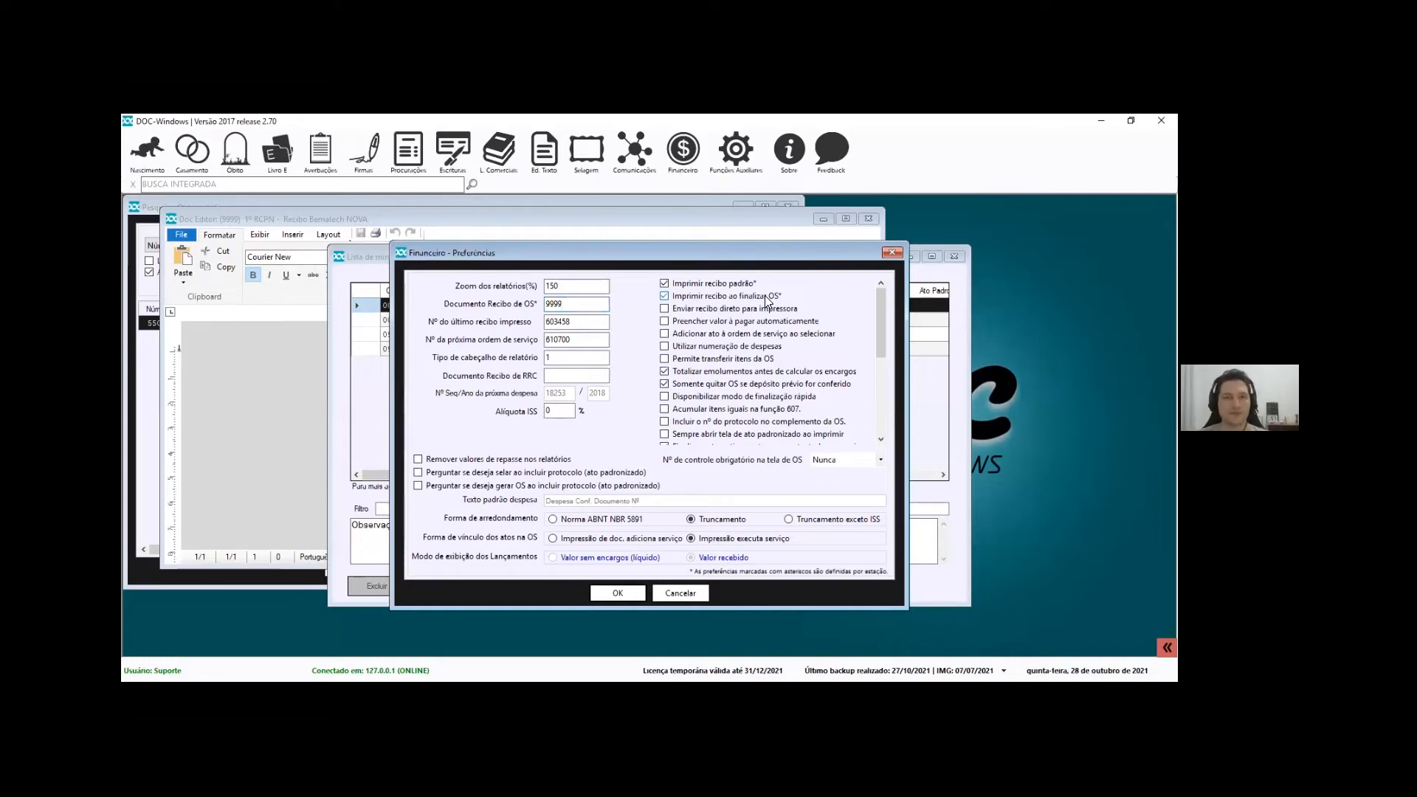
click(765, 295)
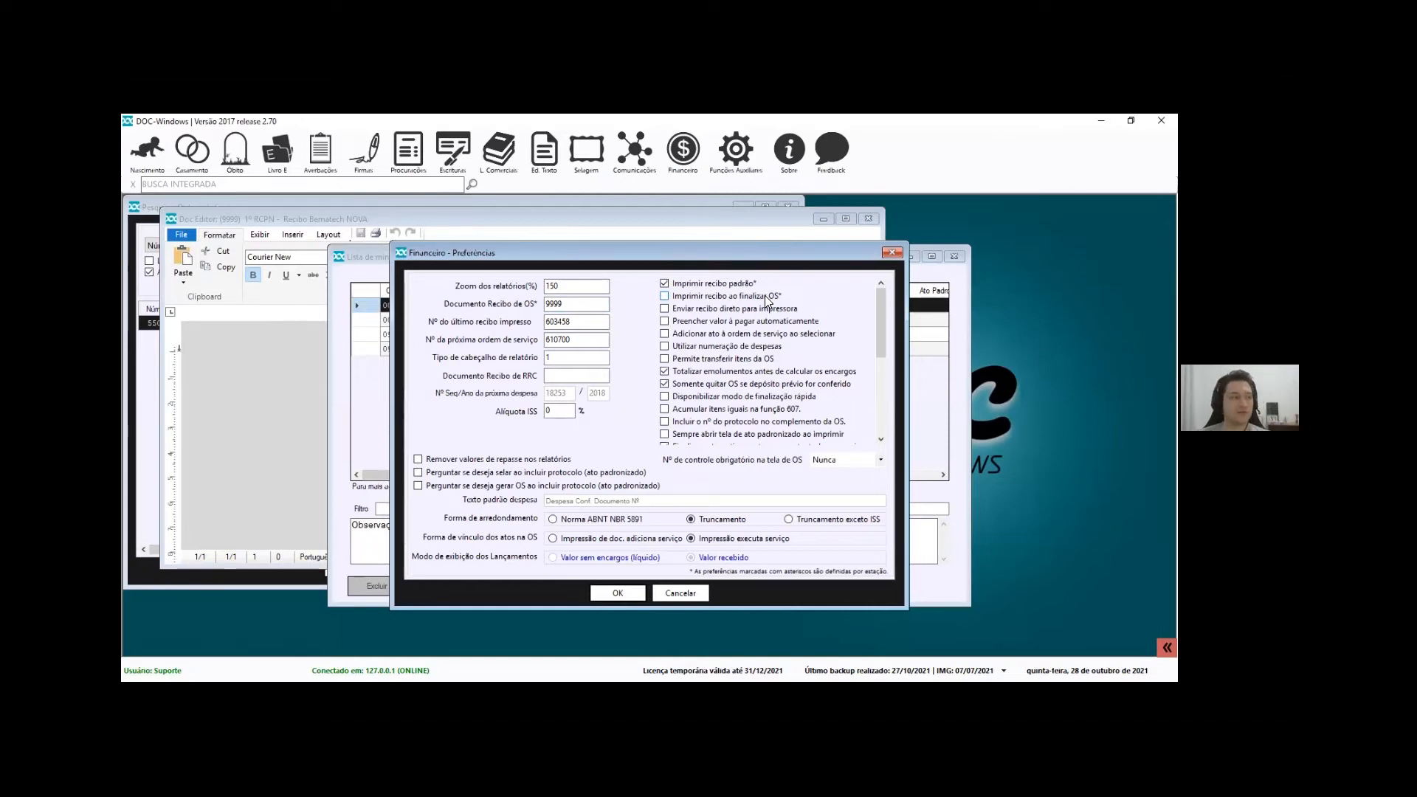
click(685, 296)
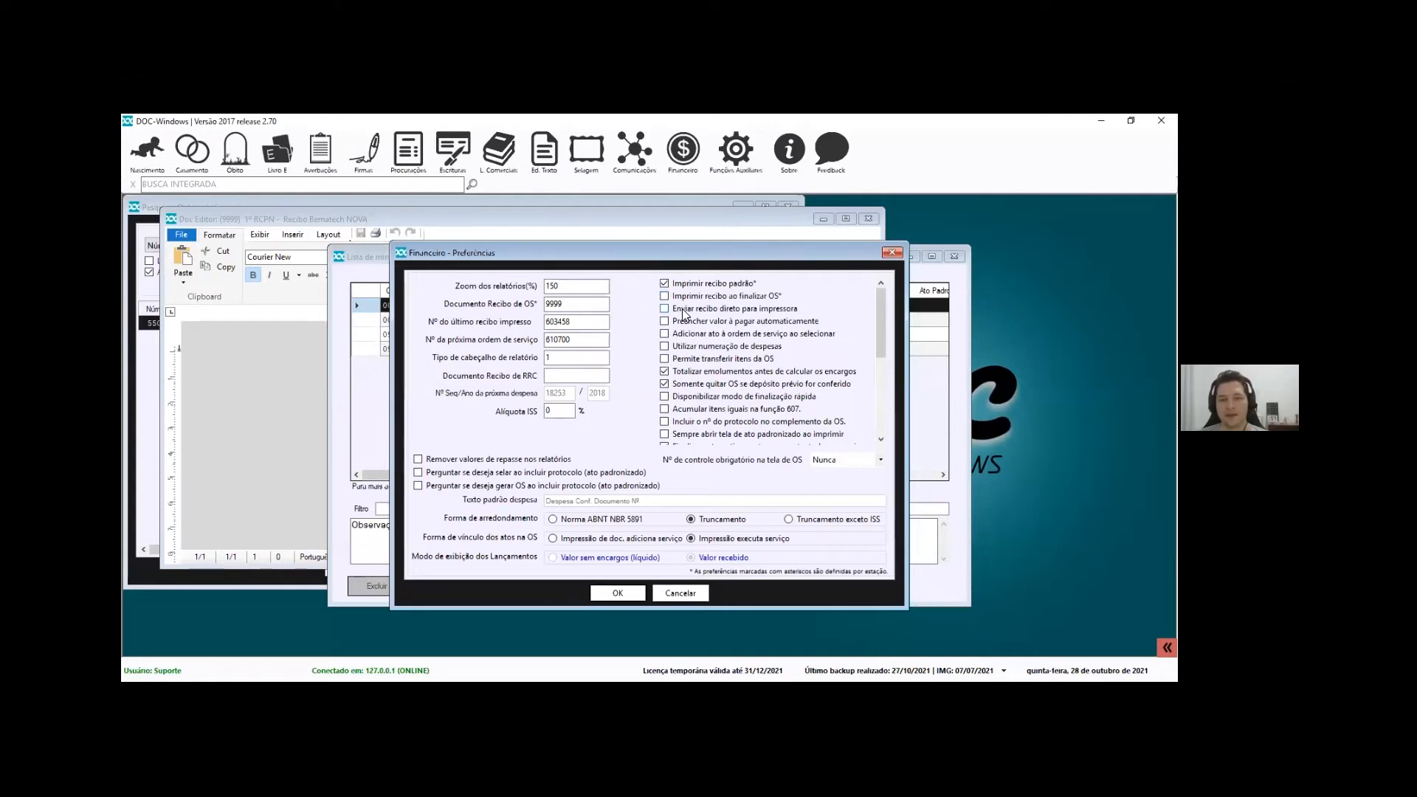
click(722, 310)
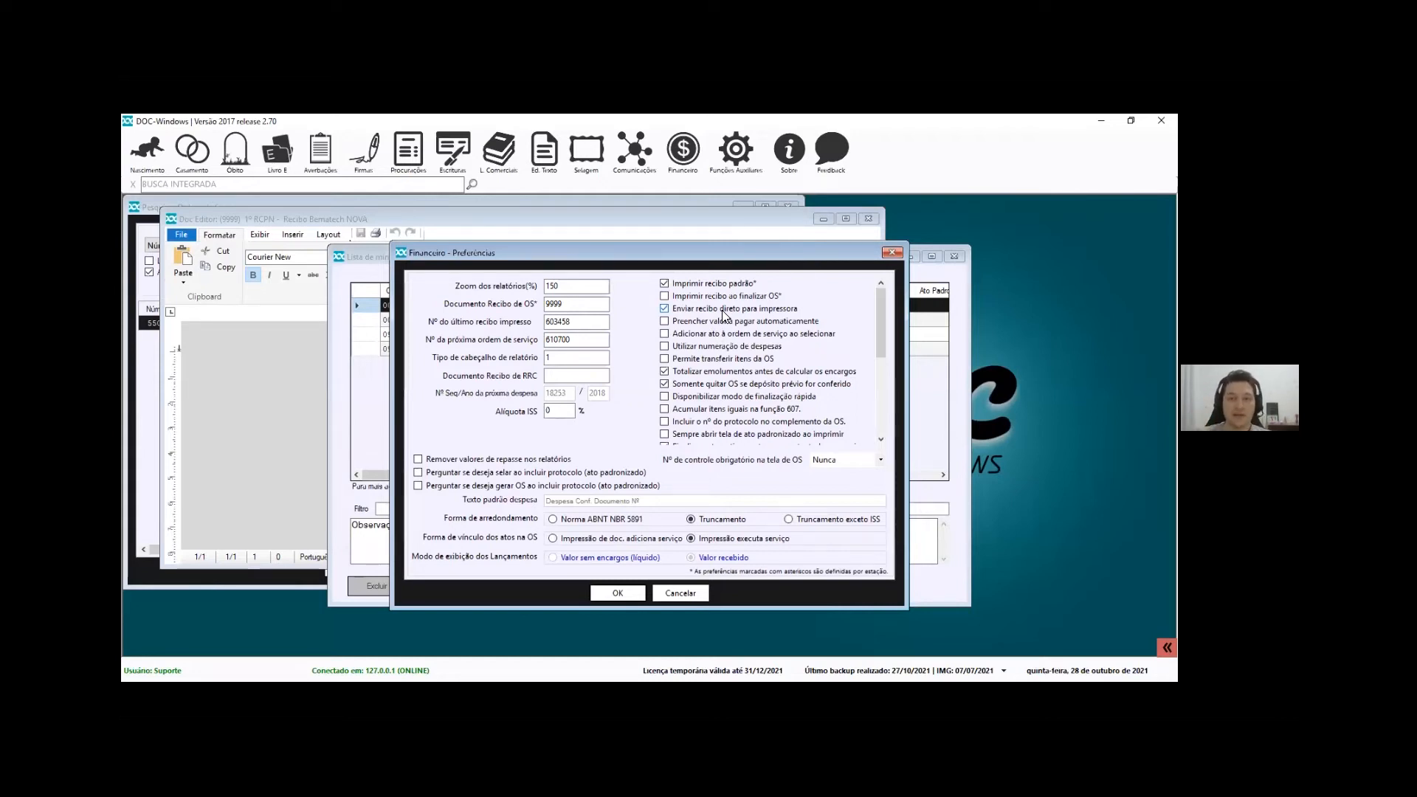
click(665, 595)
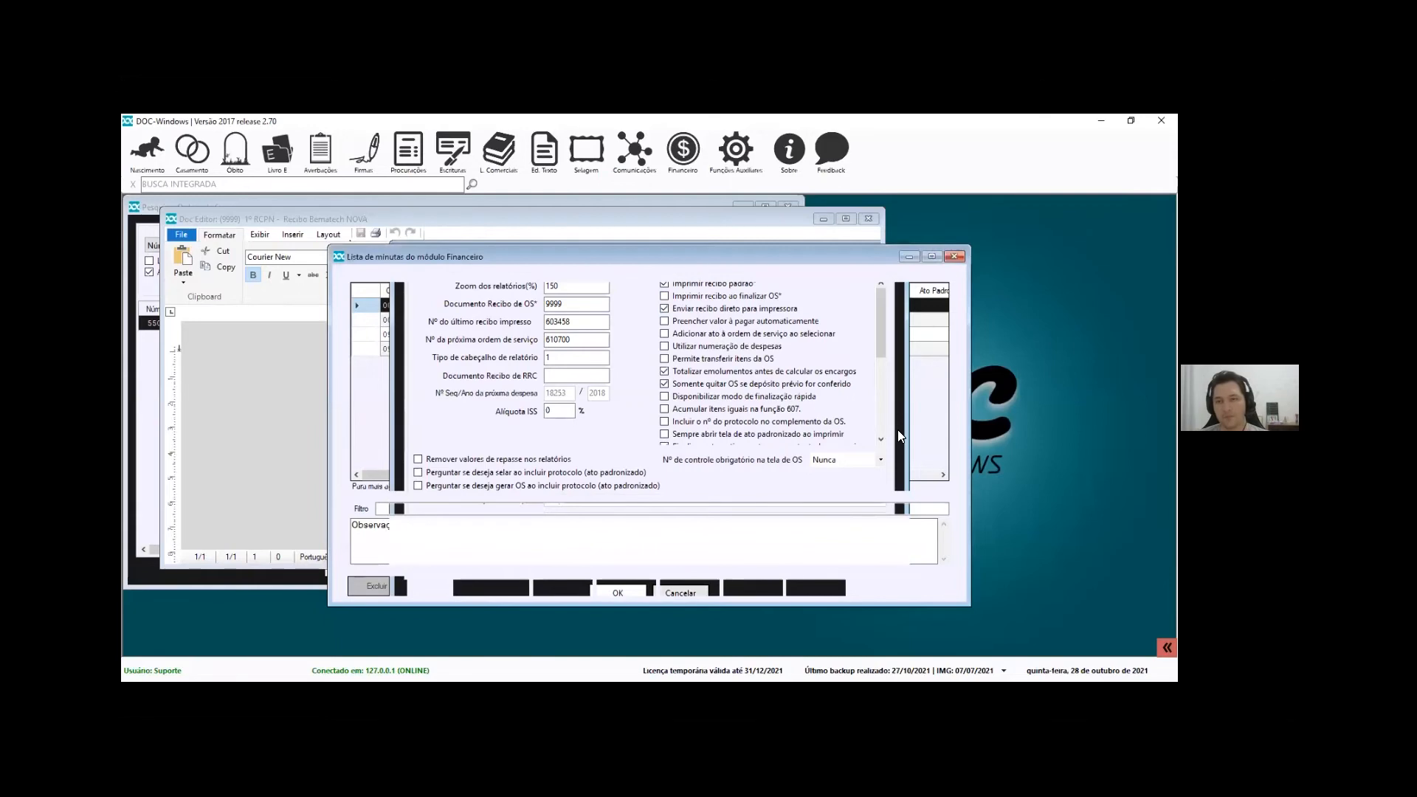
click(931, 256)
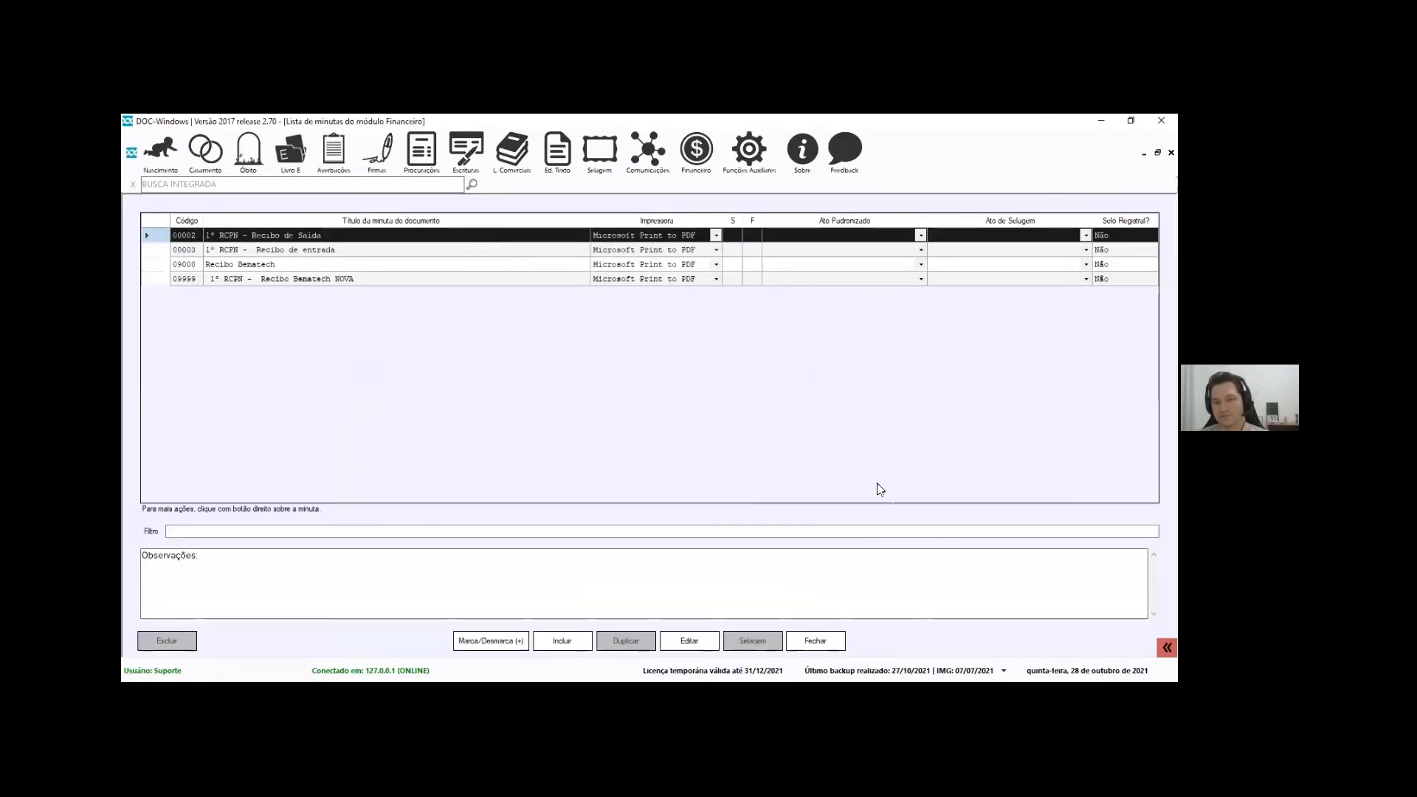
Restore and move Lista de minutas, check the first template's printer unchanged, then close the list
click(1157, 152)
drag(834, 261, 612, 262)
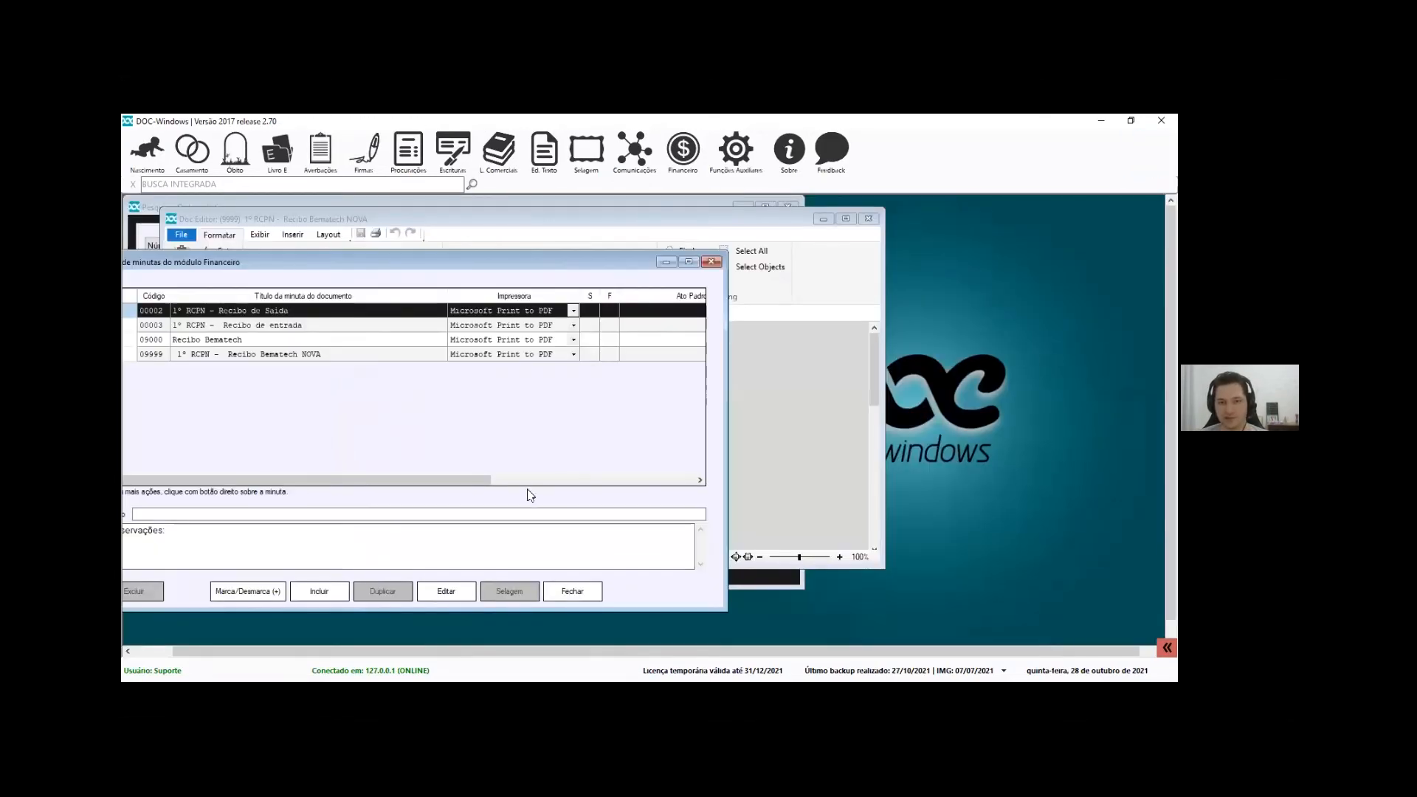
drag(537, 480, 379, 424)
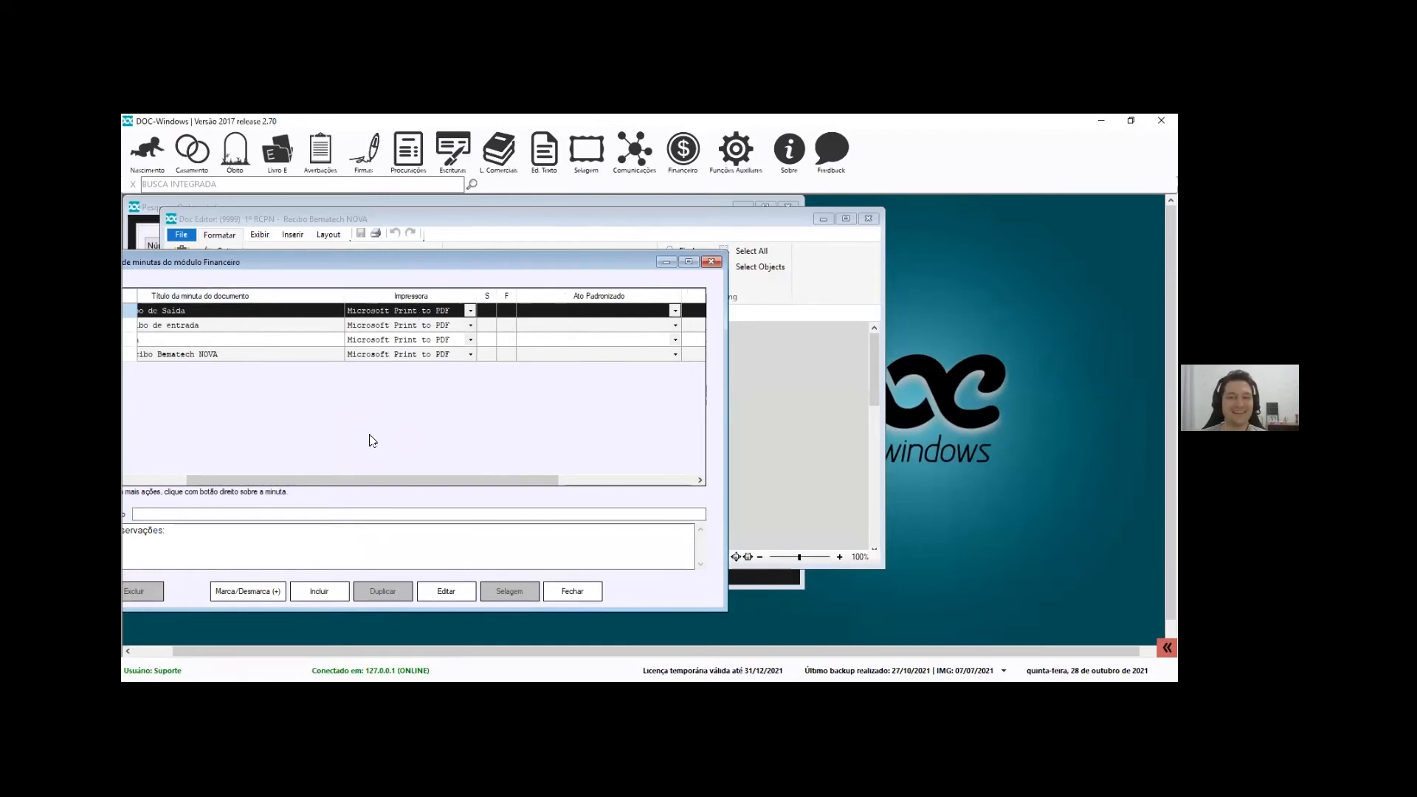
click(471, 311)
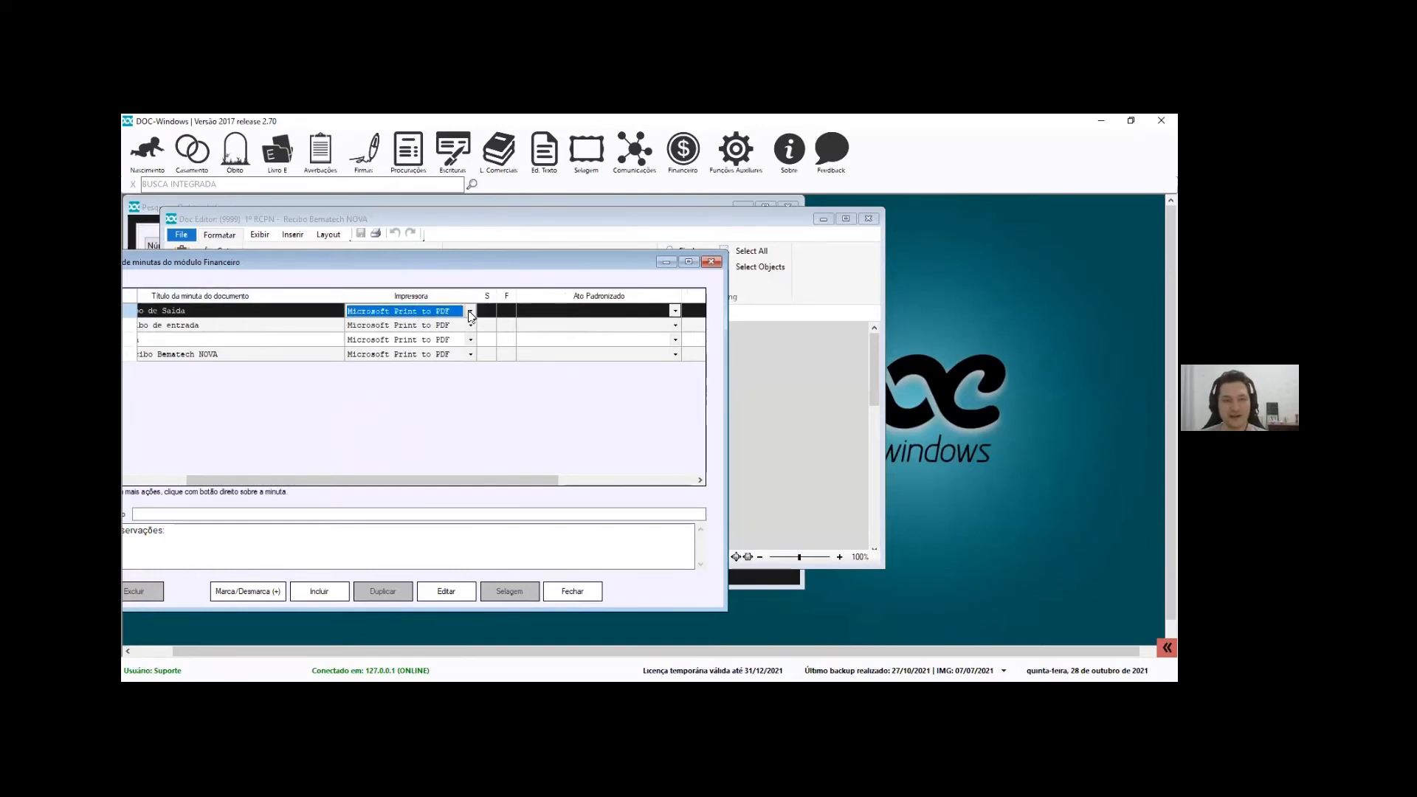
click(444, 398)
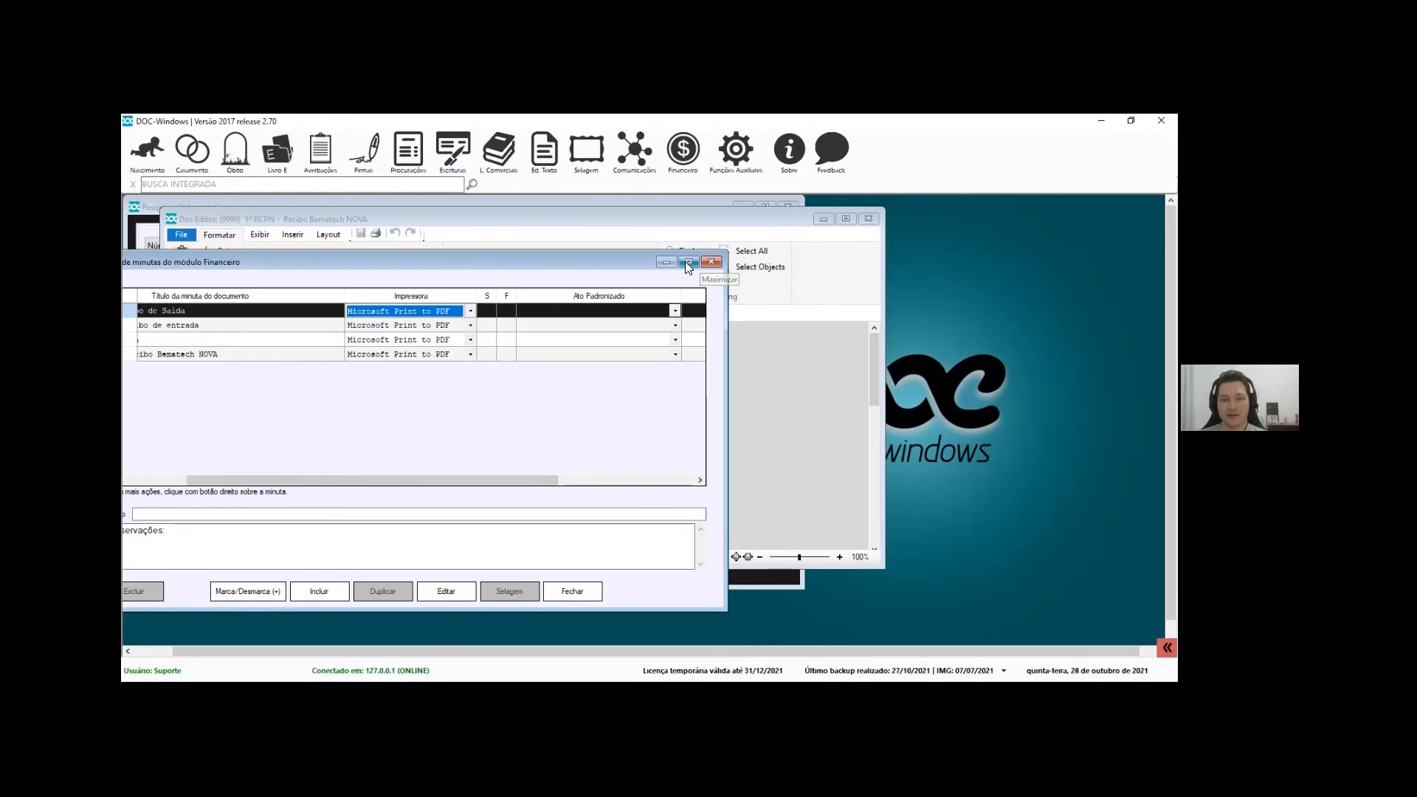
click(710, 262)
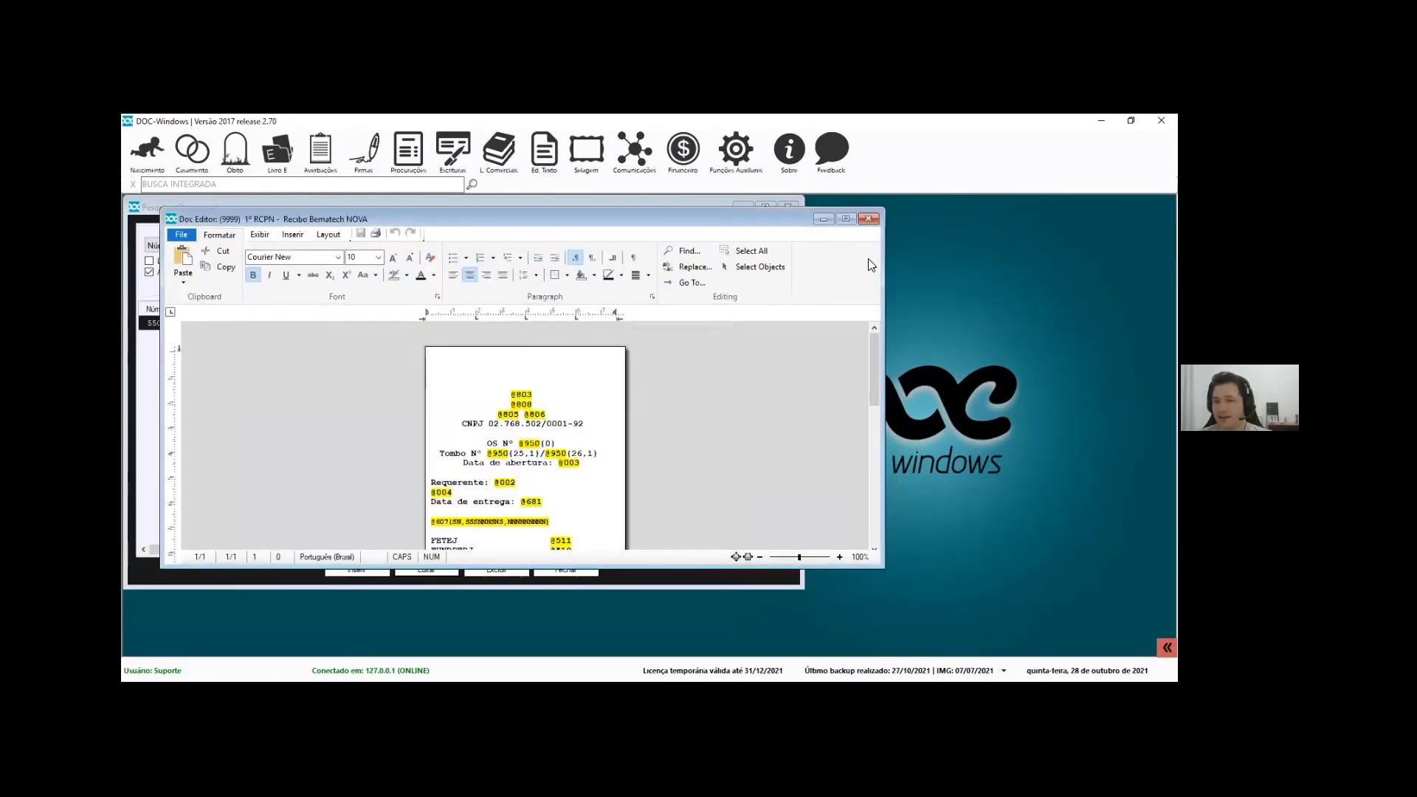